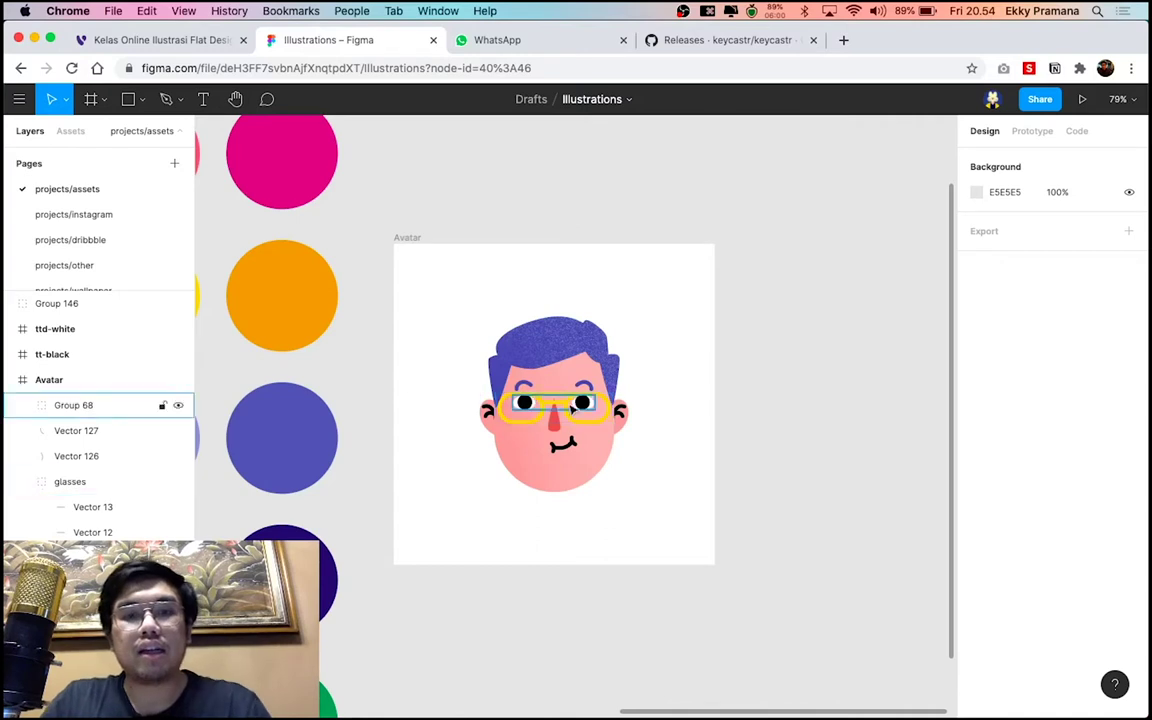
Zoom around the finished Avatar frame and switch to the Rectangle tool
scroll(655, 389, "up", 3)
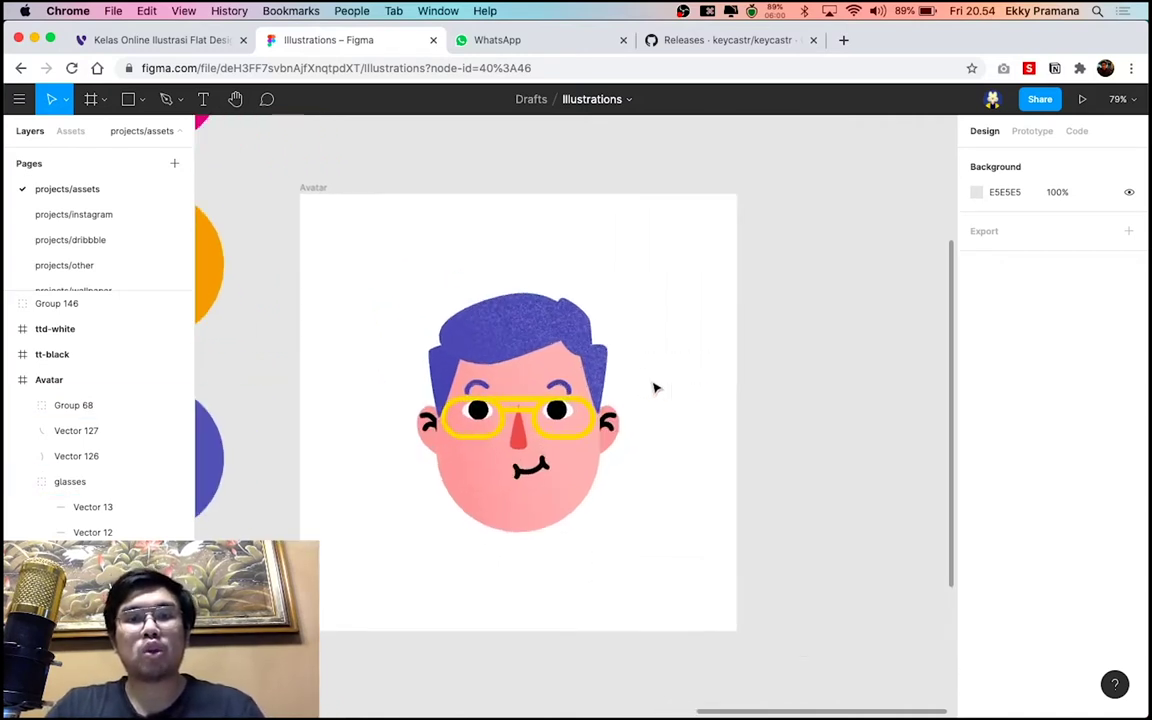
scroll(655, 389, "up", 2)
scroll(655, 389, "down", 2)
scroll(698, 399, "down", 1)
scroll(705, 380, "down", 2)
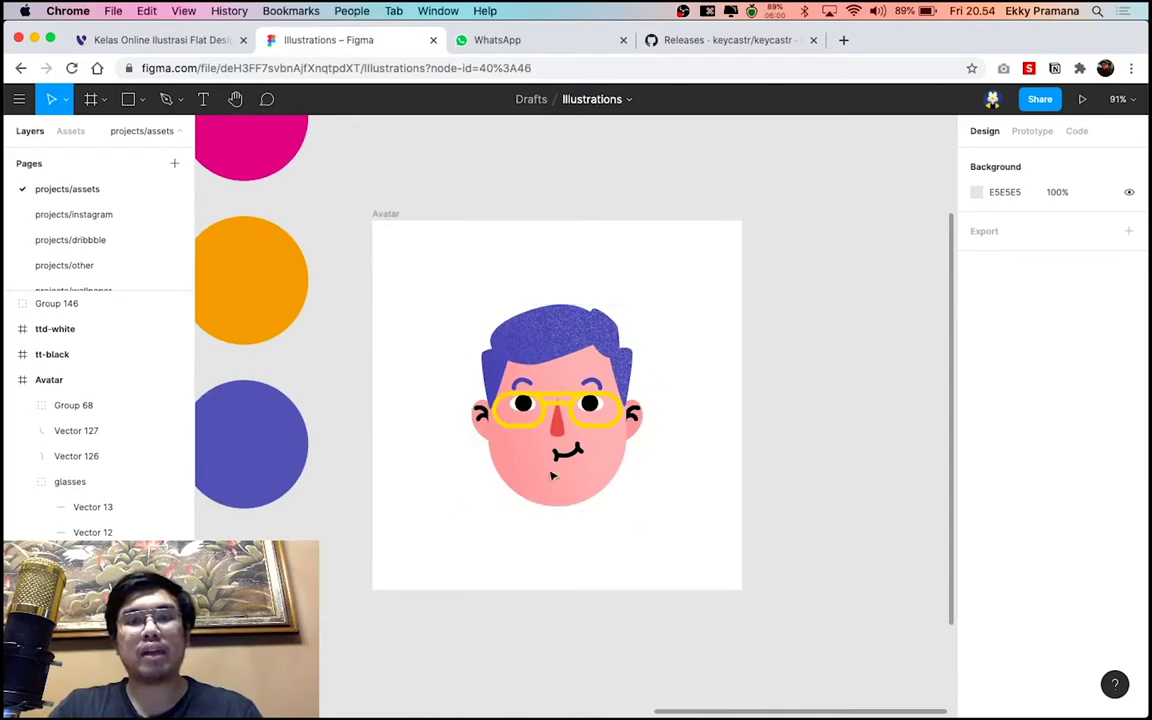
scroll(552, 476, "down", 2)
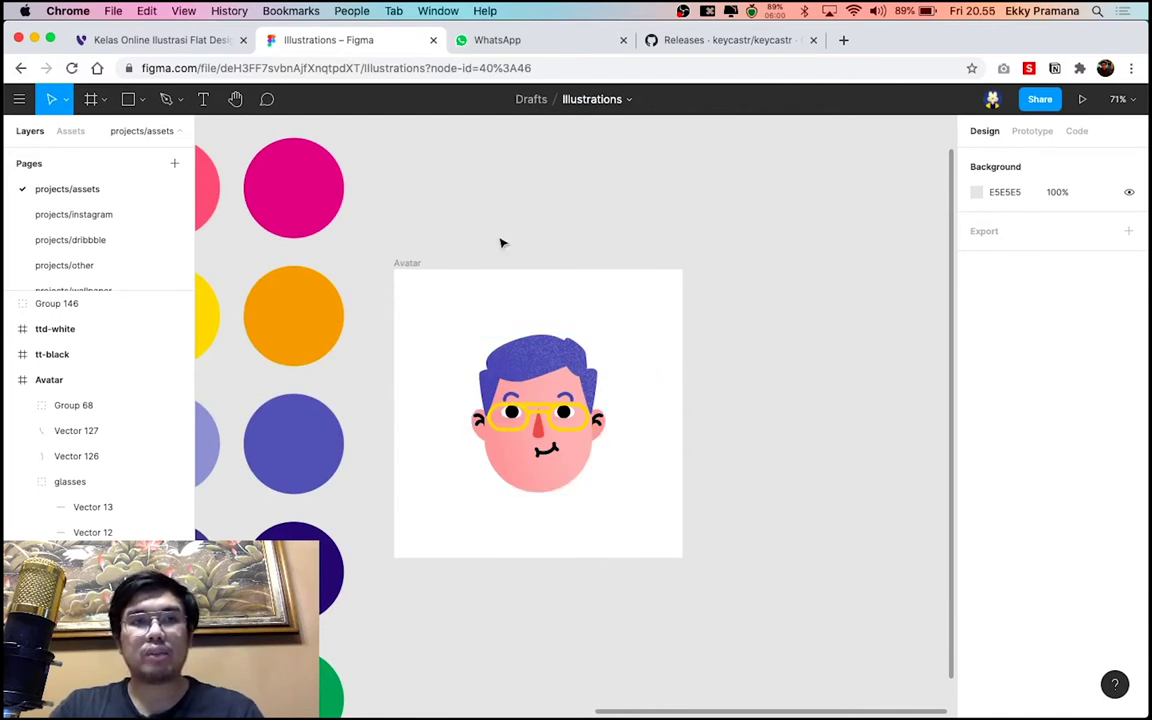
left_click(129, 101)
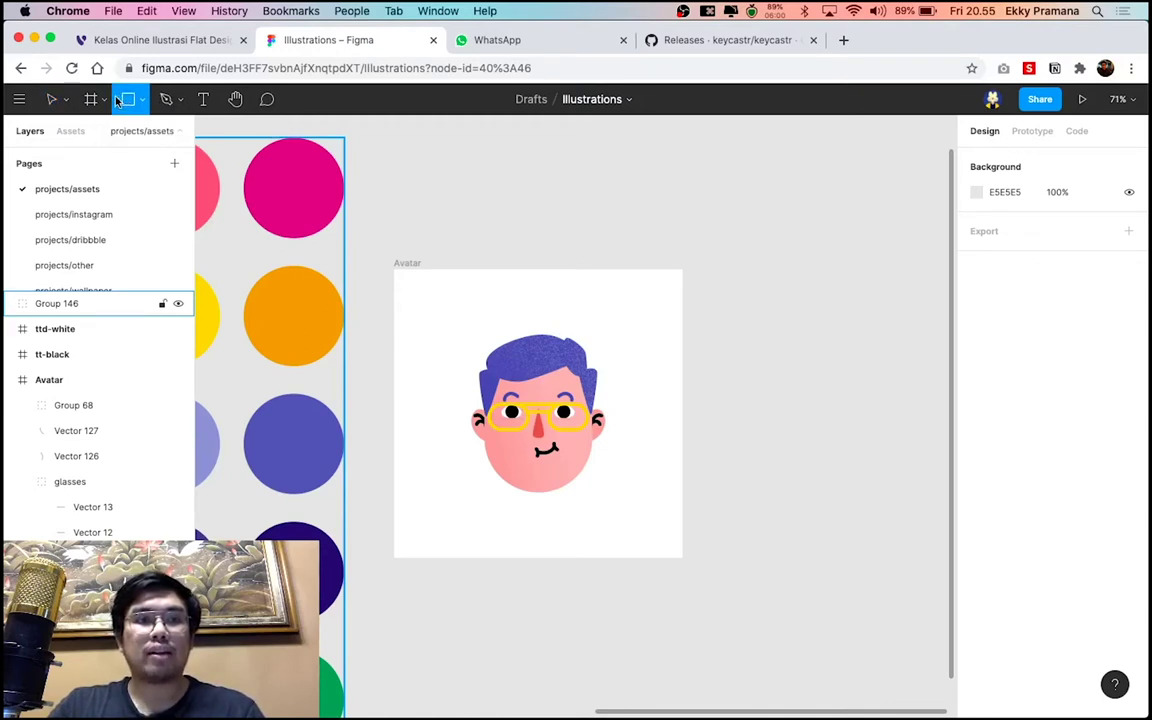
Draw a tall 183×266 rectangle to the right of the Avatar frame
left_click(700, 270)
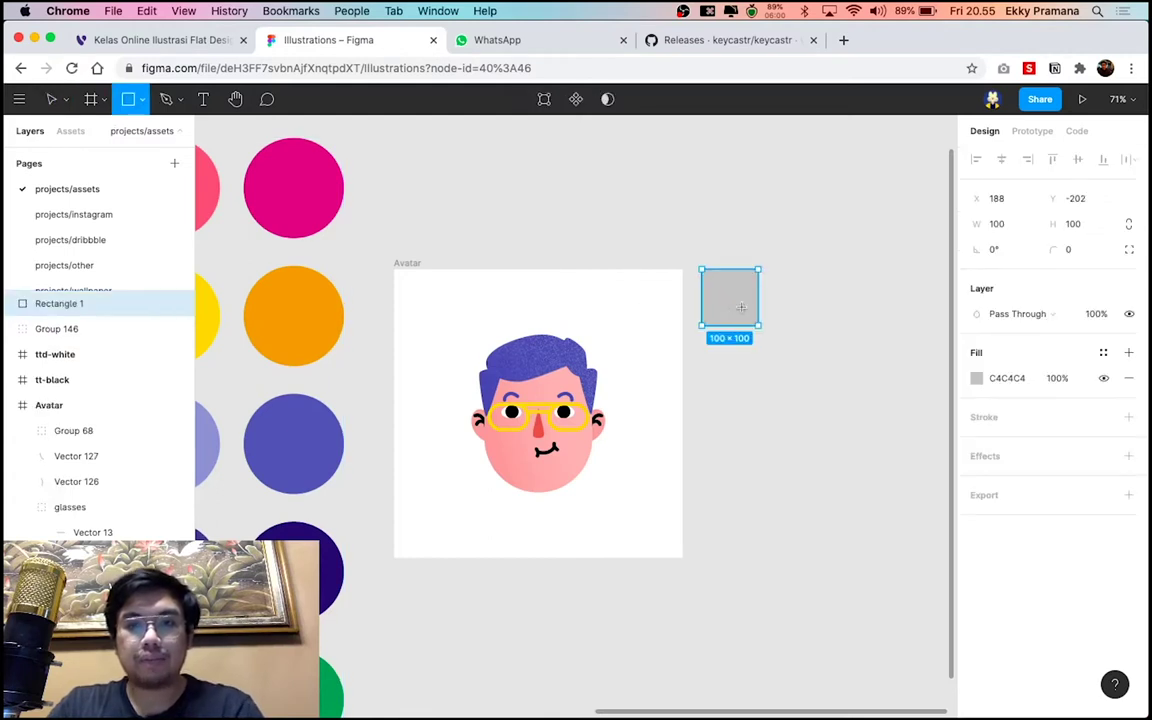
key("BackSpace")
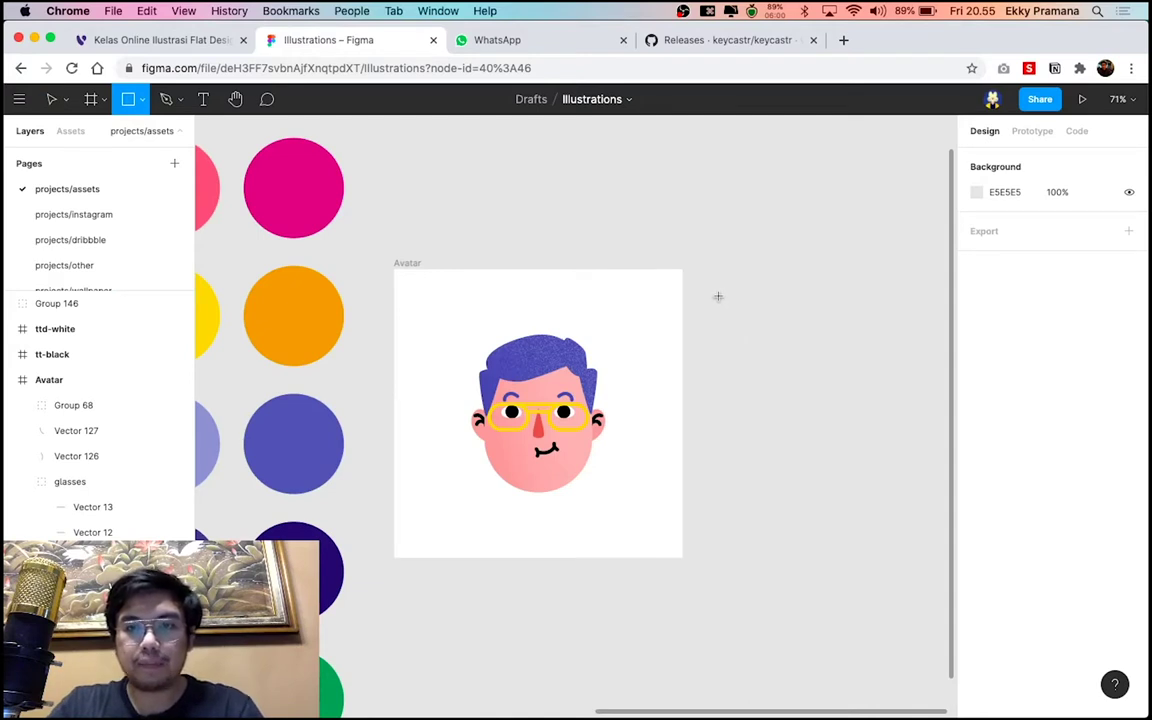
left_click_drag(717, 294, 820, 444)
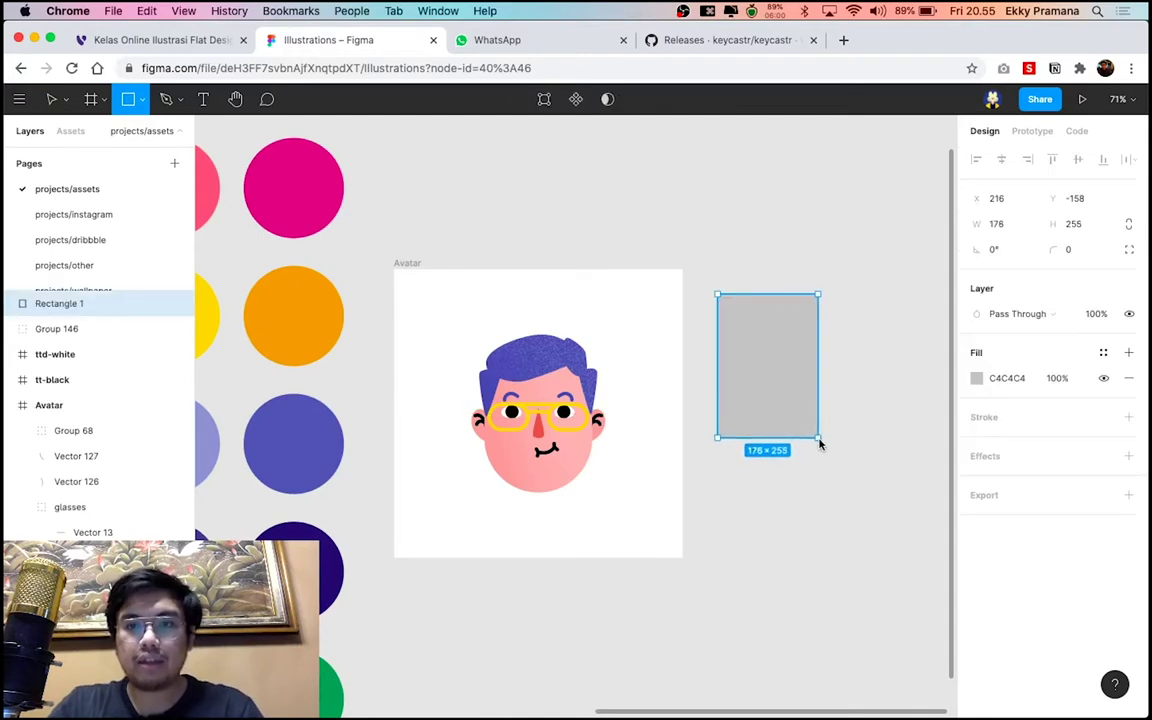
left_click_drag(820, 444, 822, 445)
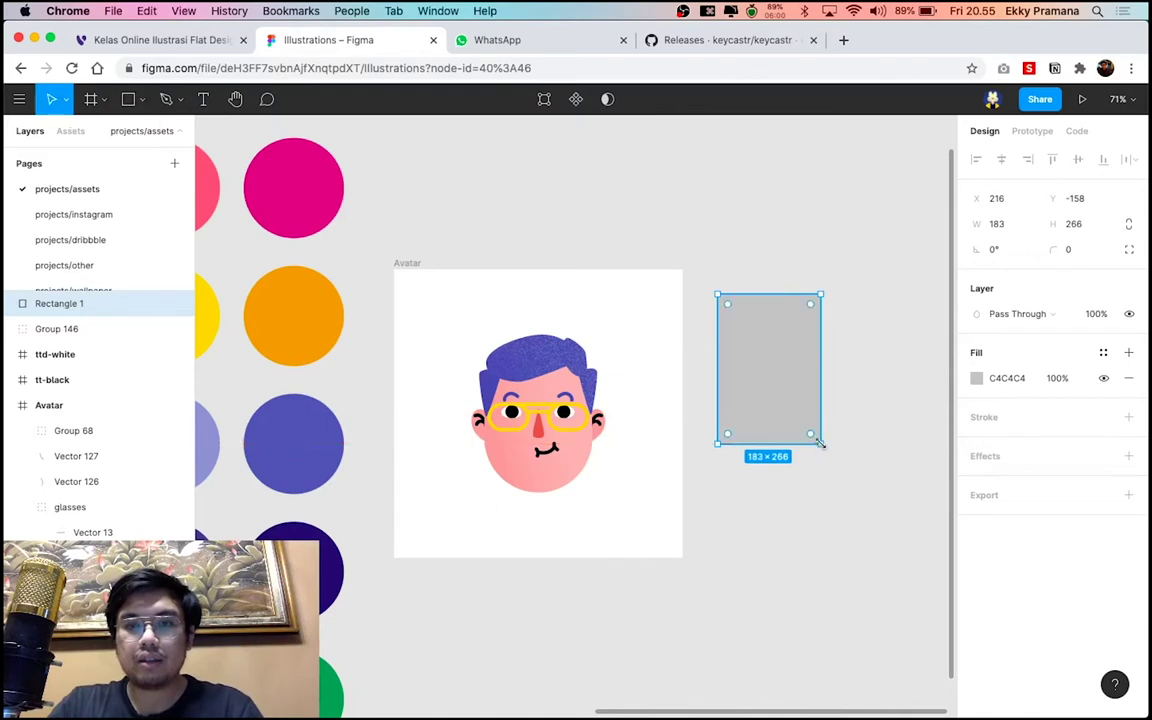
scroll(830, 342, "up", 2)
scroll(830, 344, "up", 3)
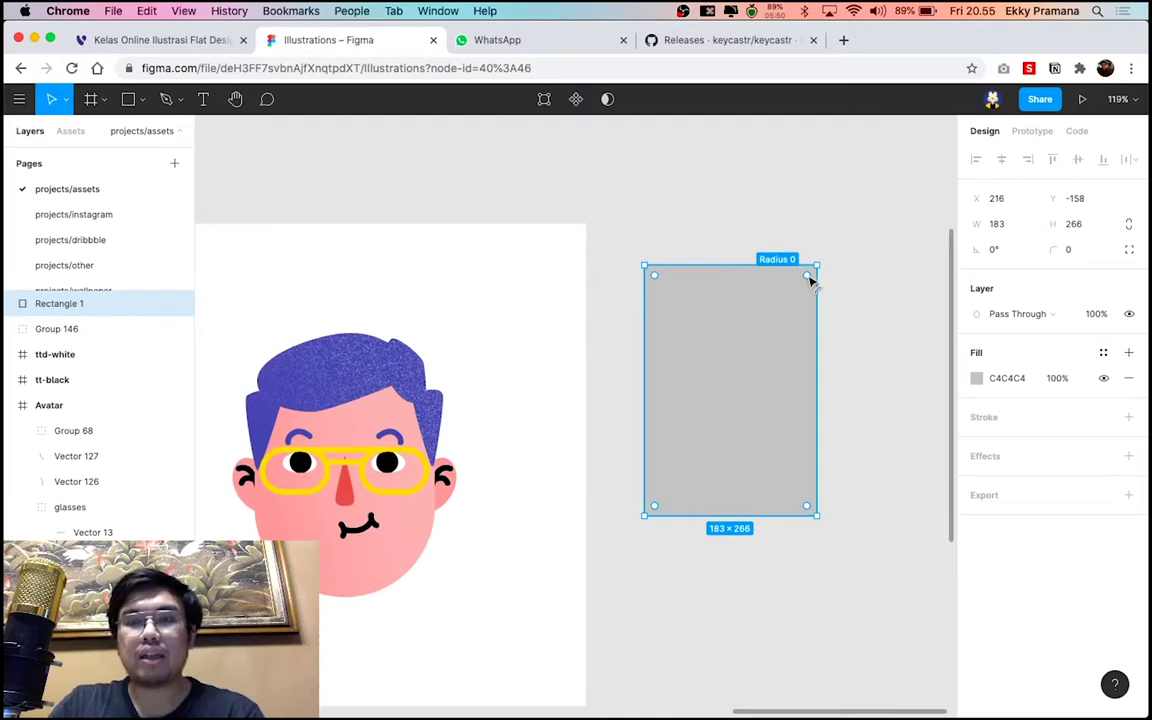
Set the rectangle's corner radius to 91.5, making a fully rounded pill
left_click_drag(807, 277, 732, 393)
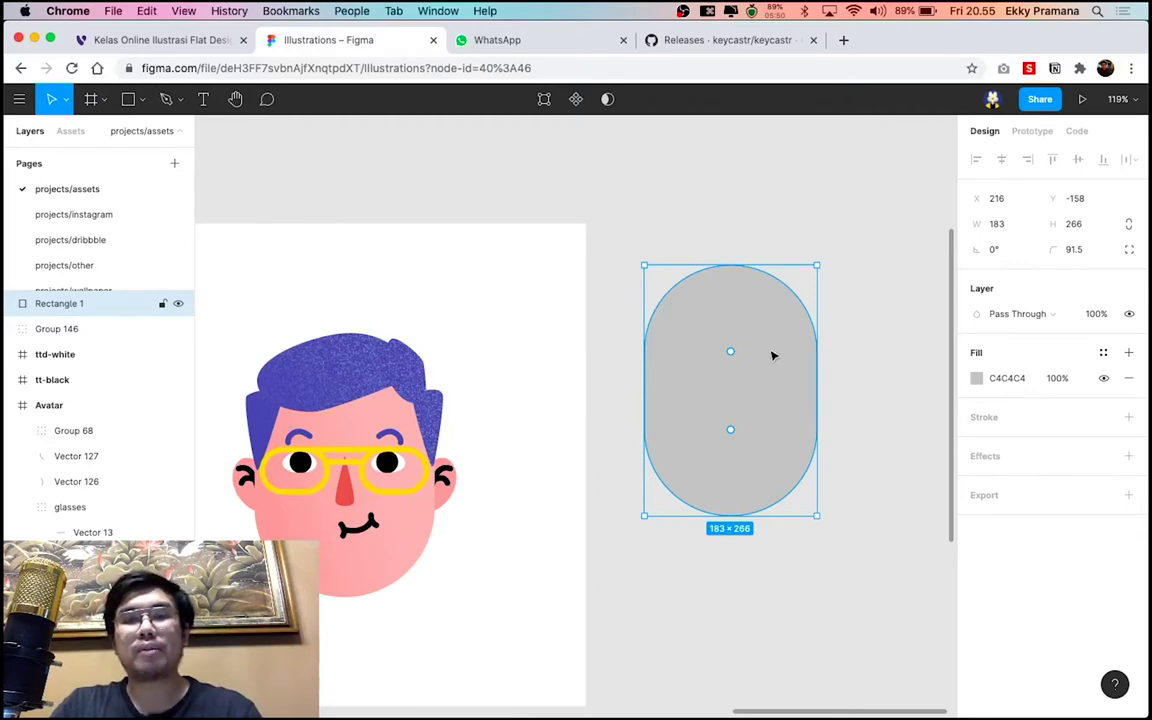
left_click(857, 329)
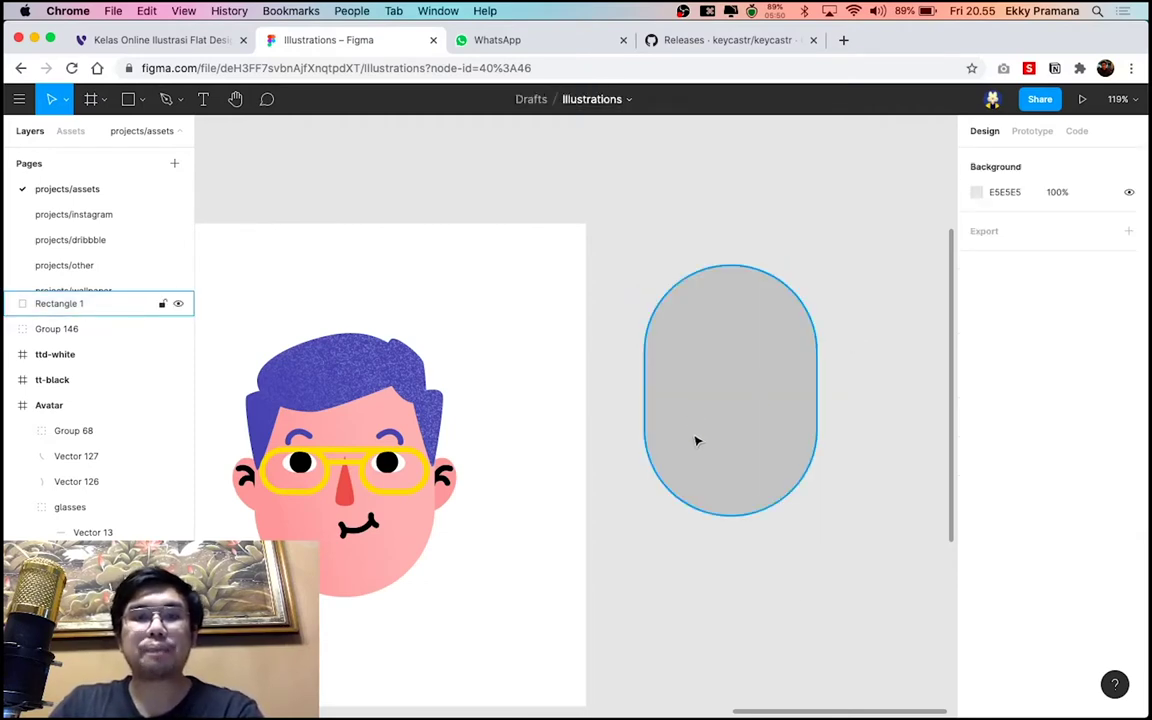
scroll(697, 440, "down", 3)
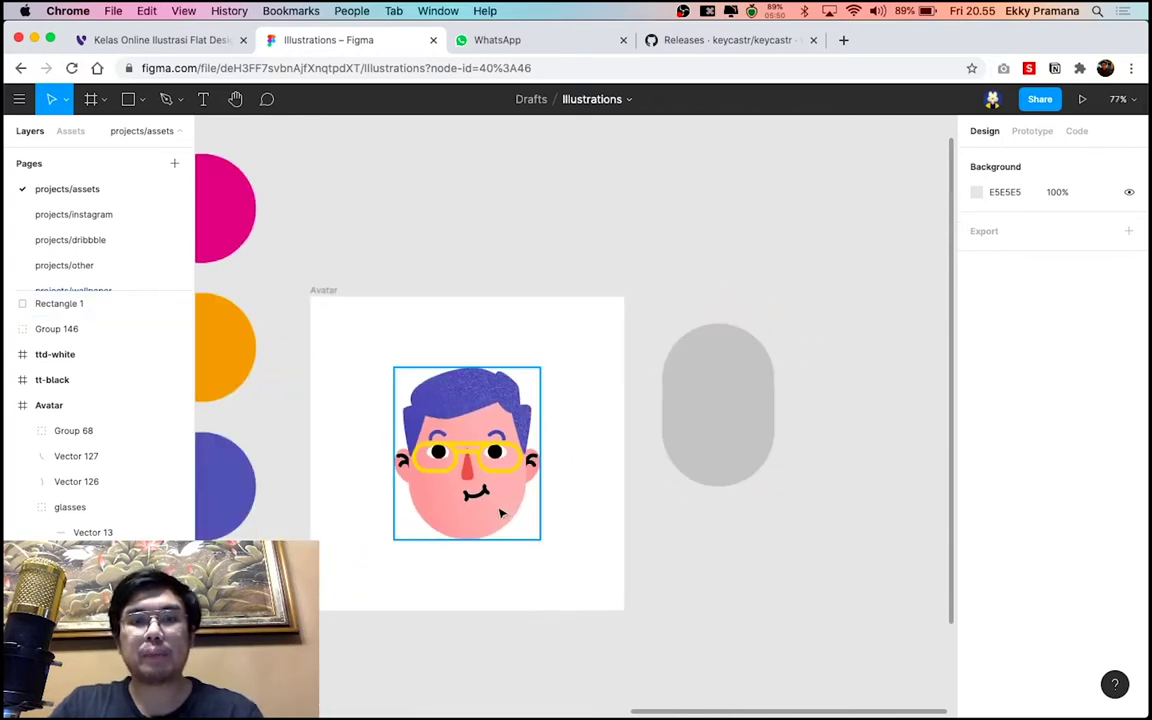
scroll(500, 500, "down", 2)
scroll(305, 458, "down", 3)
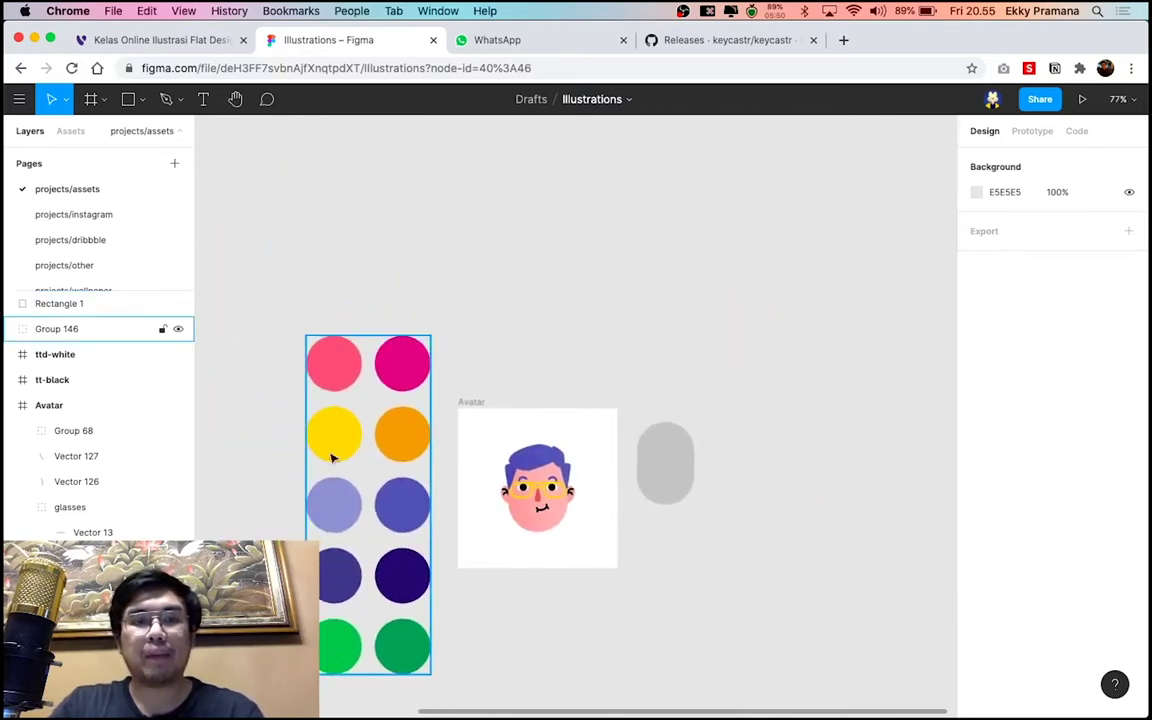
scroll(672, 481, "up", 2)
scroll(587, 421, "up", 3)
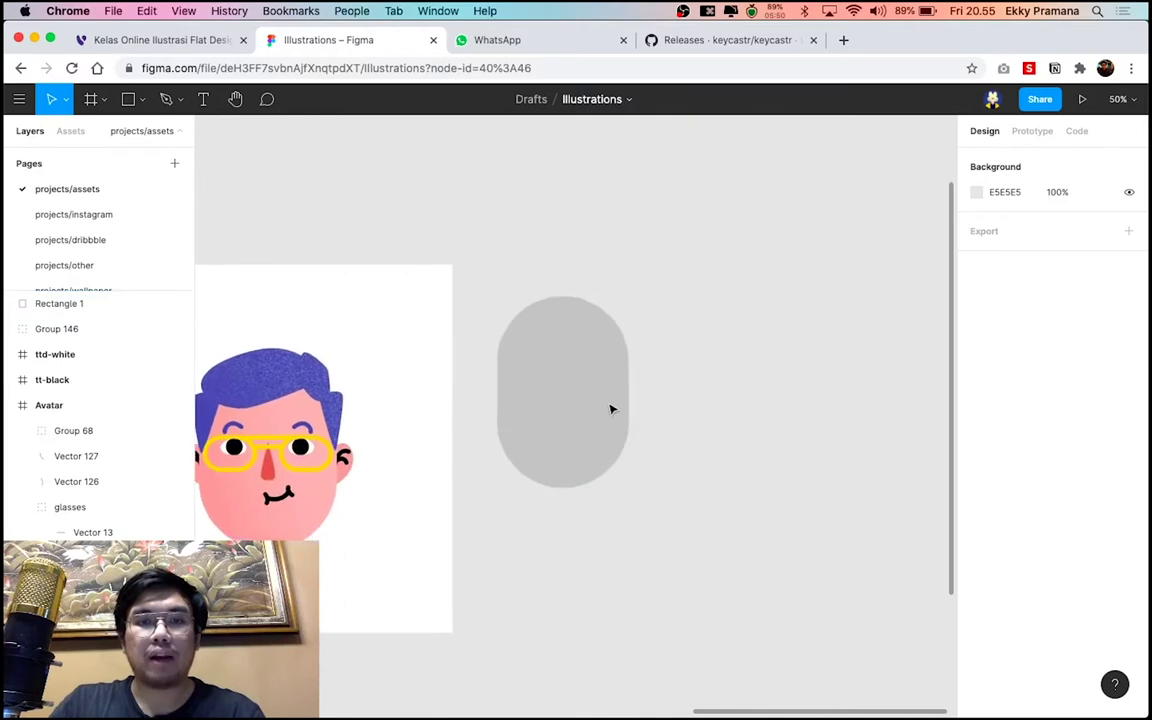
scroll(609, 406, "up", 2)
Select the pill and try light yellow fills in its colour picker
left_click(629, 396)
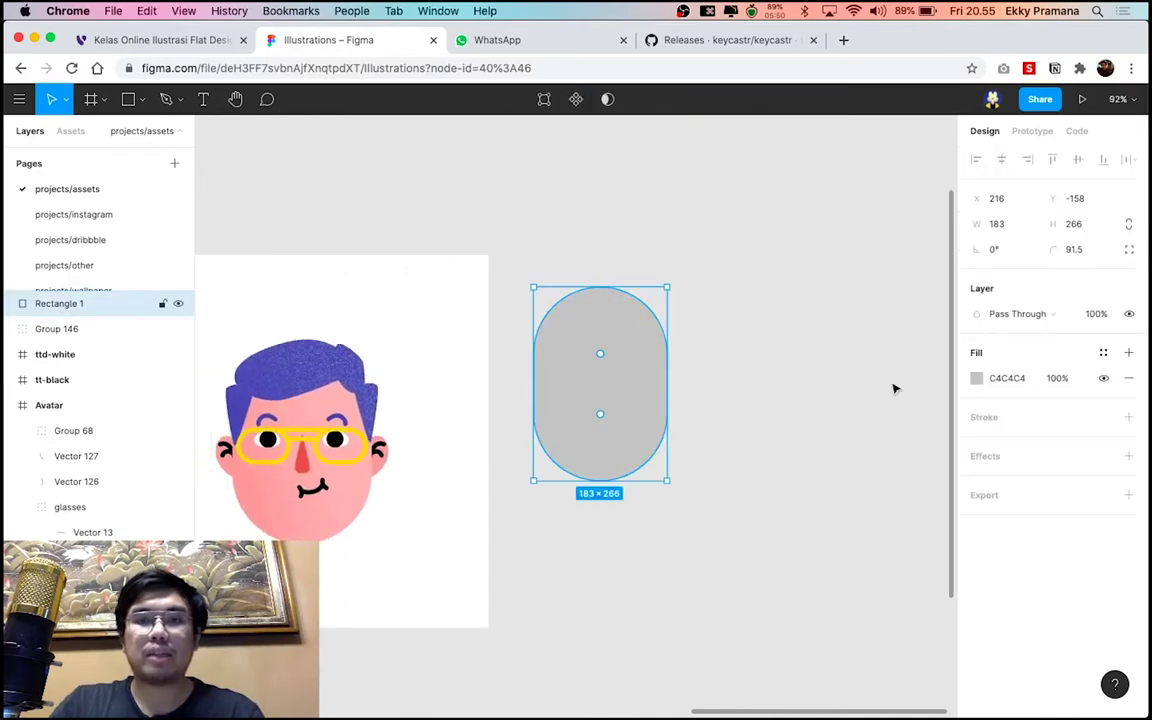
left_click(977, 379)
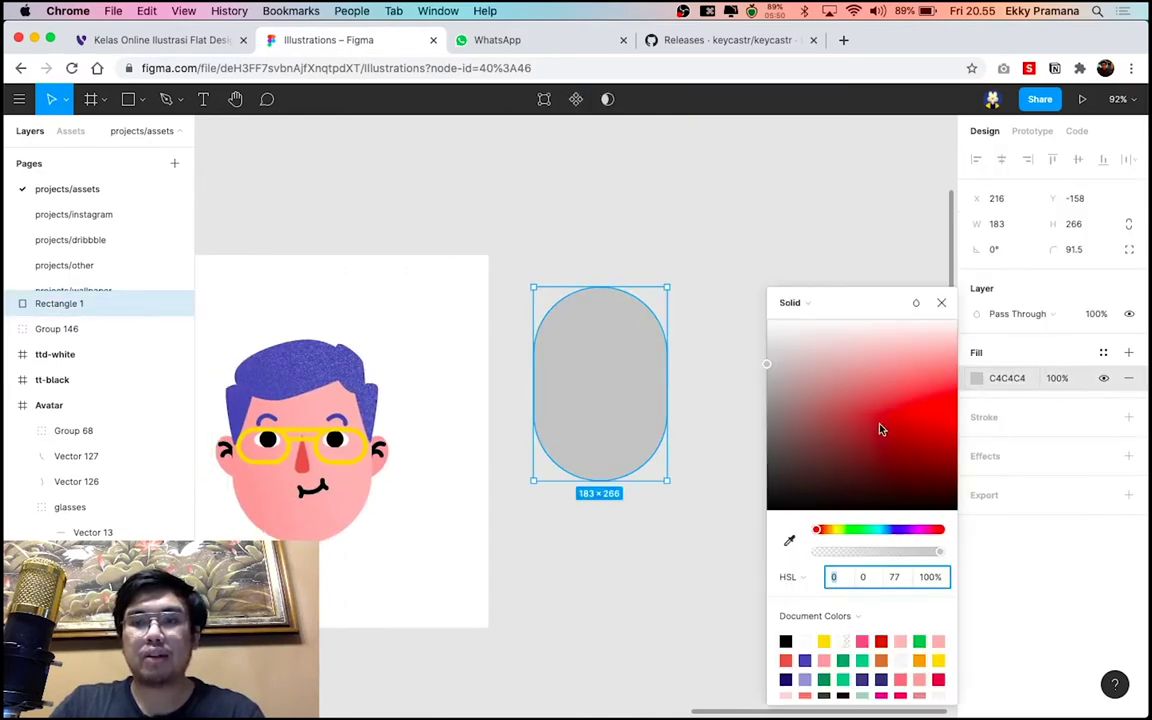
left_click_drag(880, 429, 910, 382)
left_click_drag(818, 529, 831, 529)
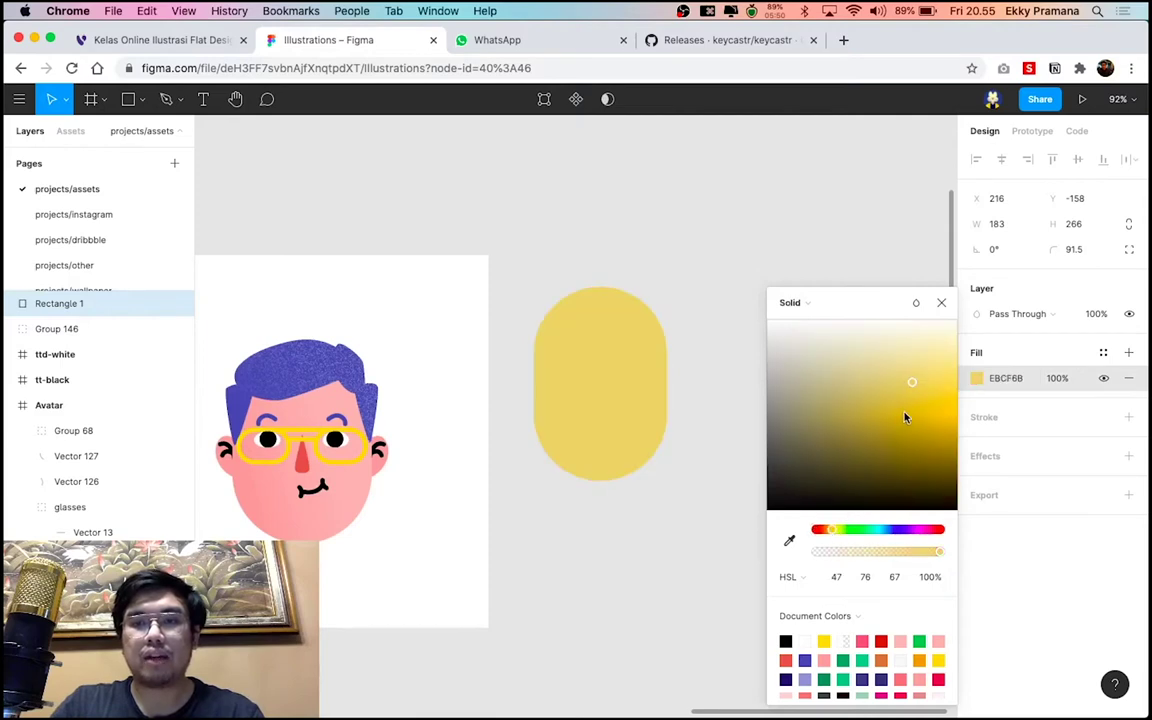
left_click_drag(905, 417, 902, 411)
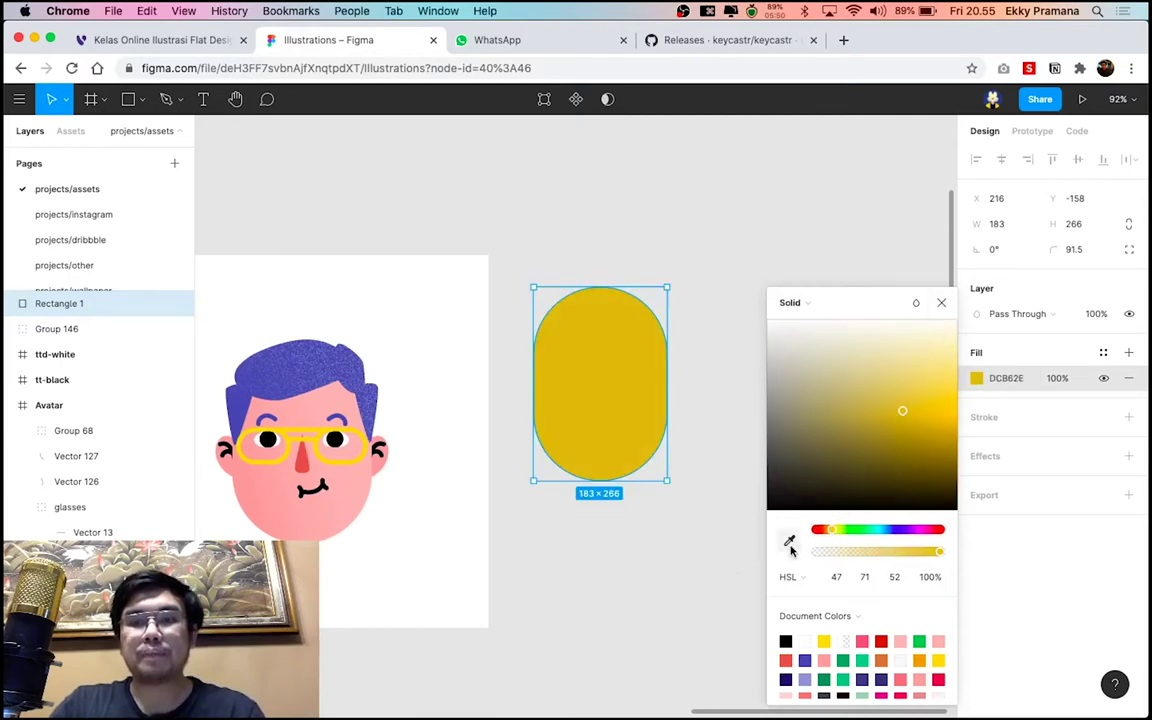
left_click(940, 303)
Eyedrop the face's pink (F4B6B6) onto the pill and move it level with the face
key("i")
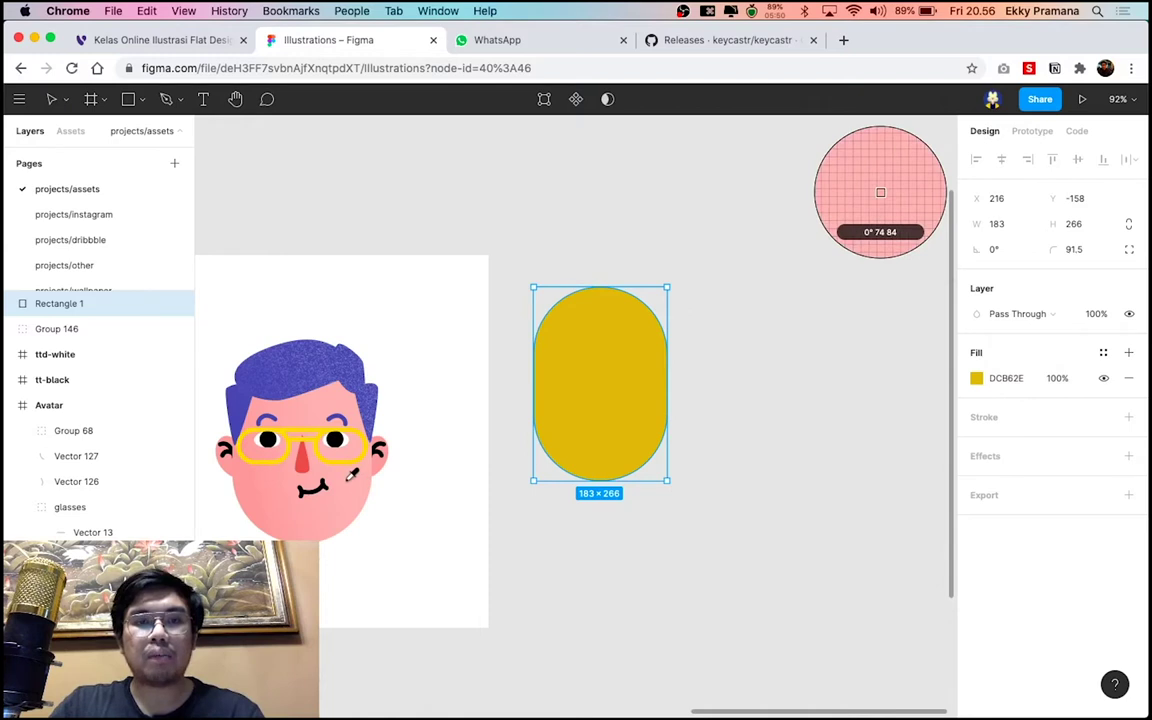
left_click(350, 477)
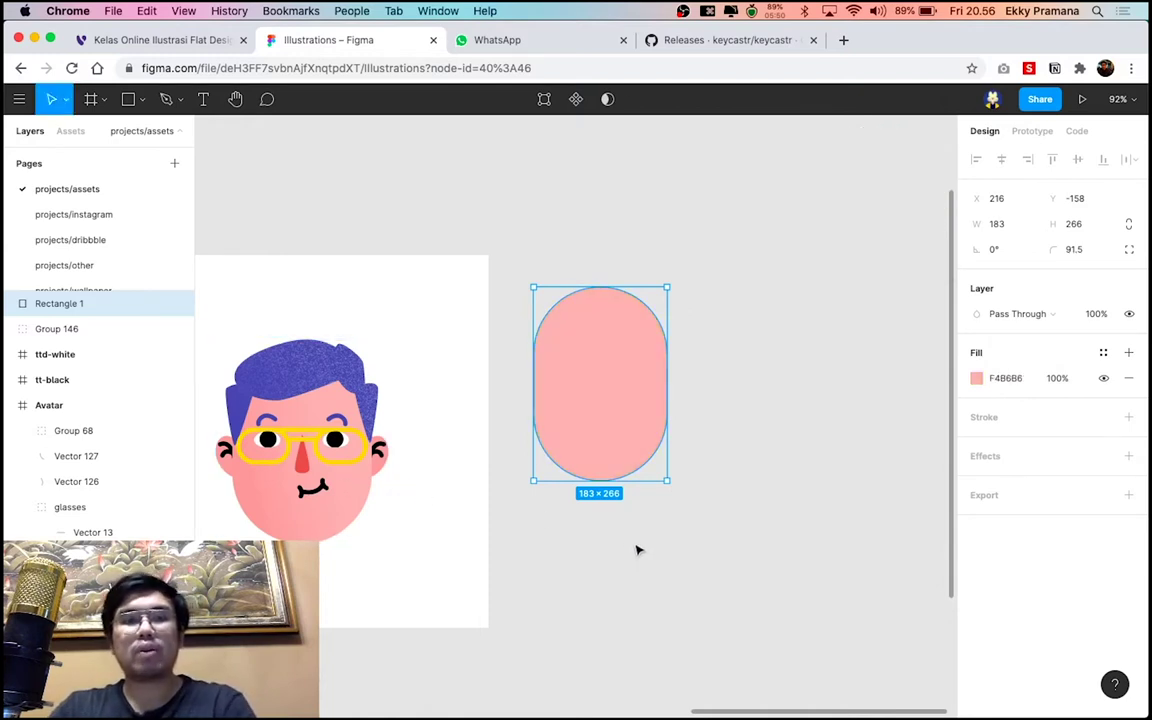
left_click(640, 551)
scroll(640, 551, "left", 3)
scroll(655, 442, "left", 1)
left_click_drag(661, 432, 657, 489)
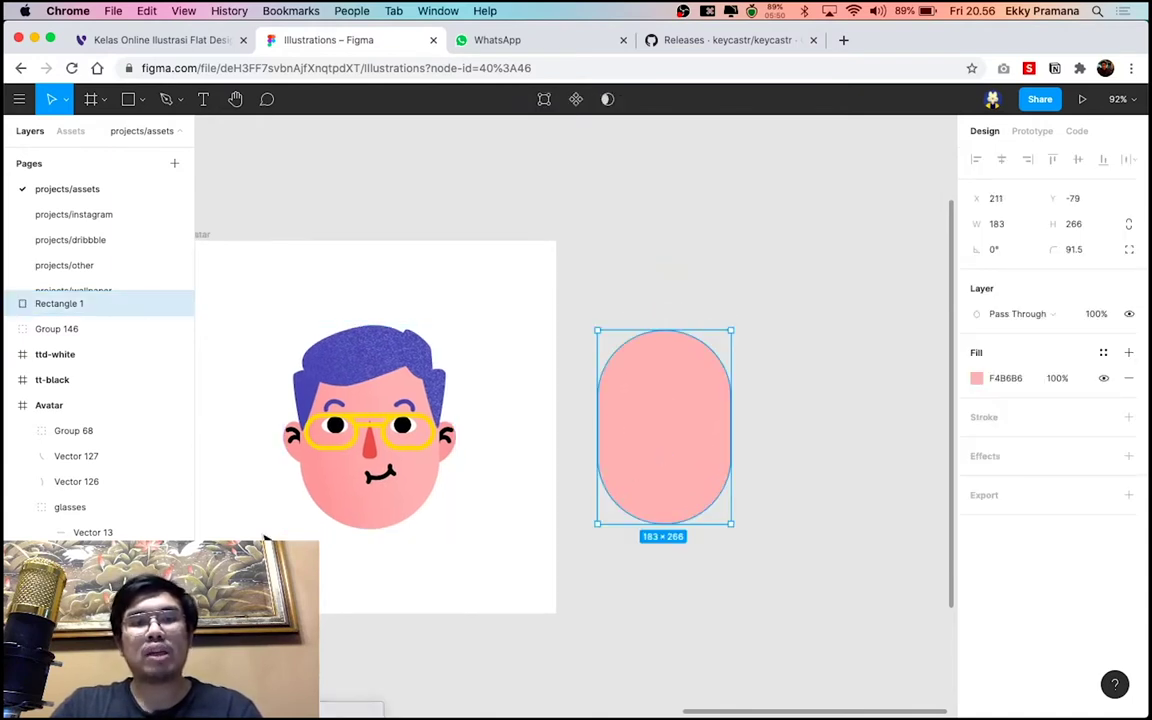
scroll(300, 530, "up", 5)
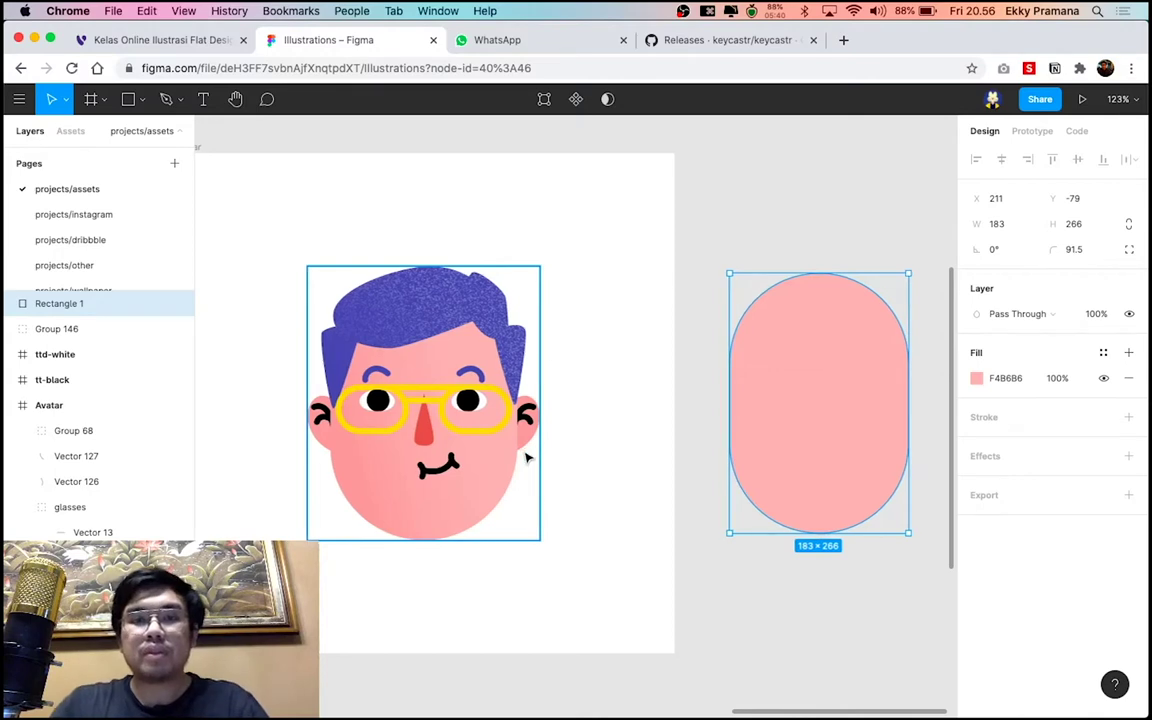
Deselect the pink pill, adjust the view around it, and switch to the Pen tool
scroll(829, 423, "right", 3)
left_click(836, 419)
scroll(658, 450, "up", 3)
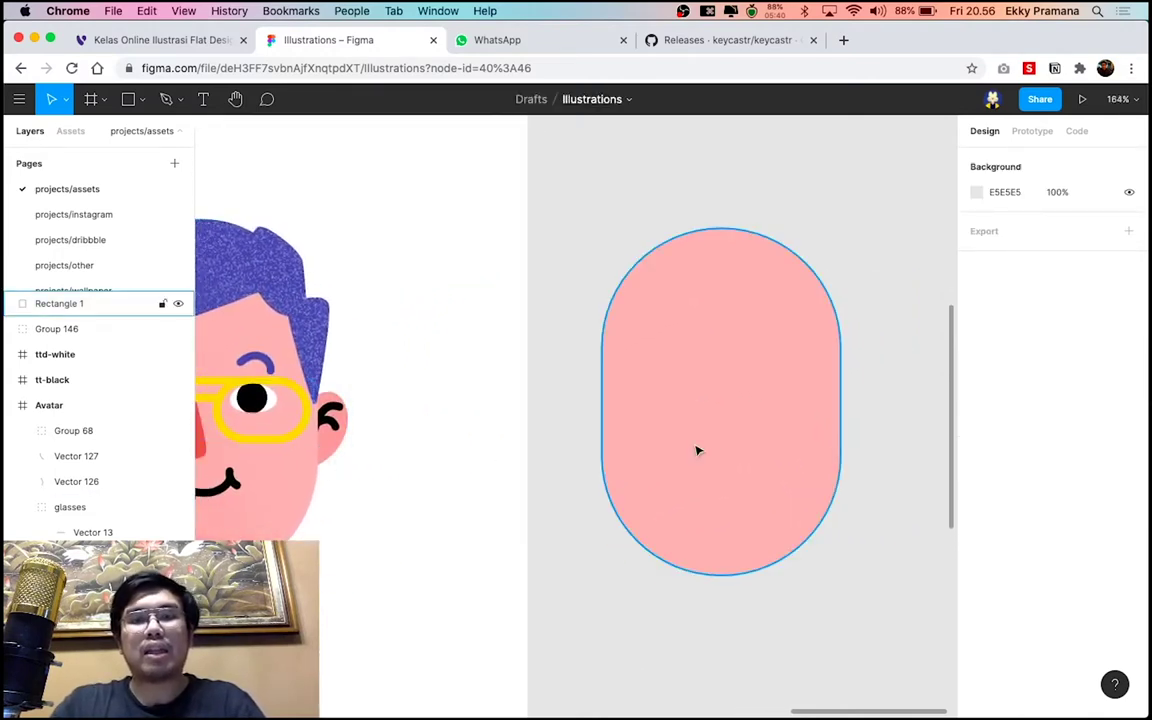
scroll(812, 419, "right", 2)
scroll(820, 418, "up", 2)
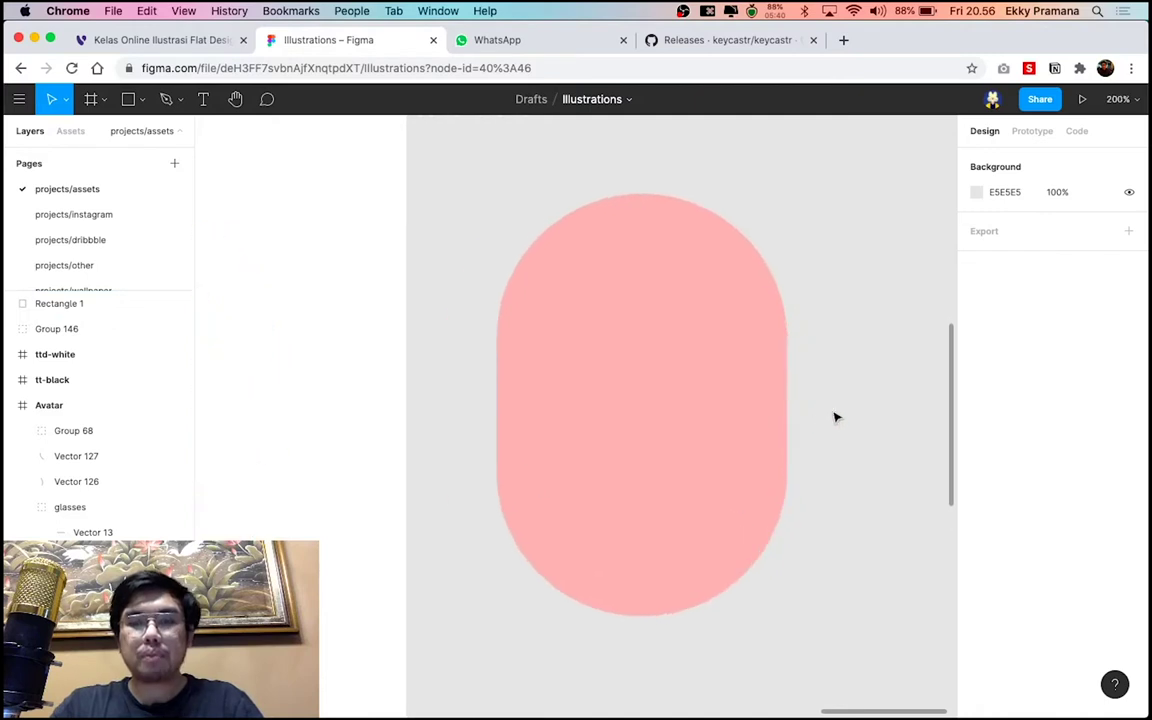
scroll(836, 417, "left", 2)
scroll(836, 417, "down", 3)
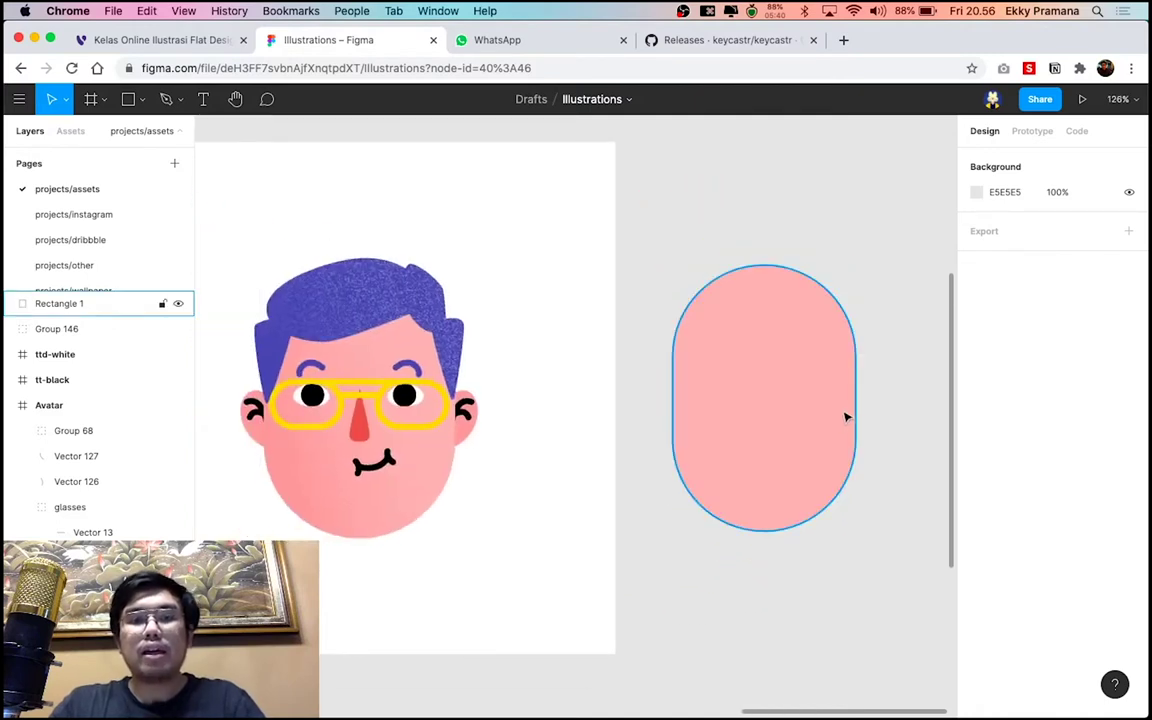
left_click(168, 100)
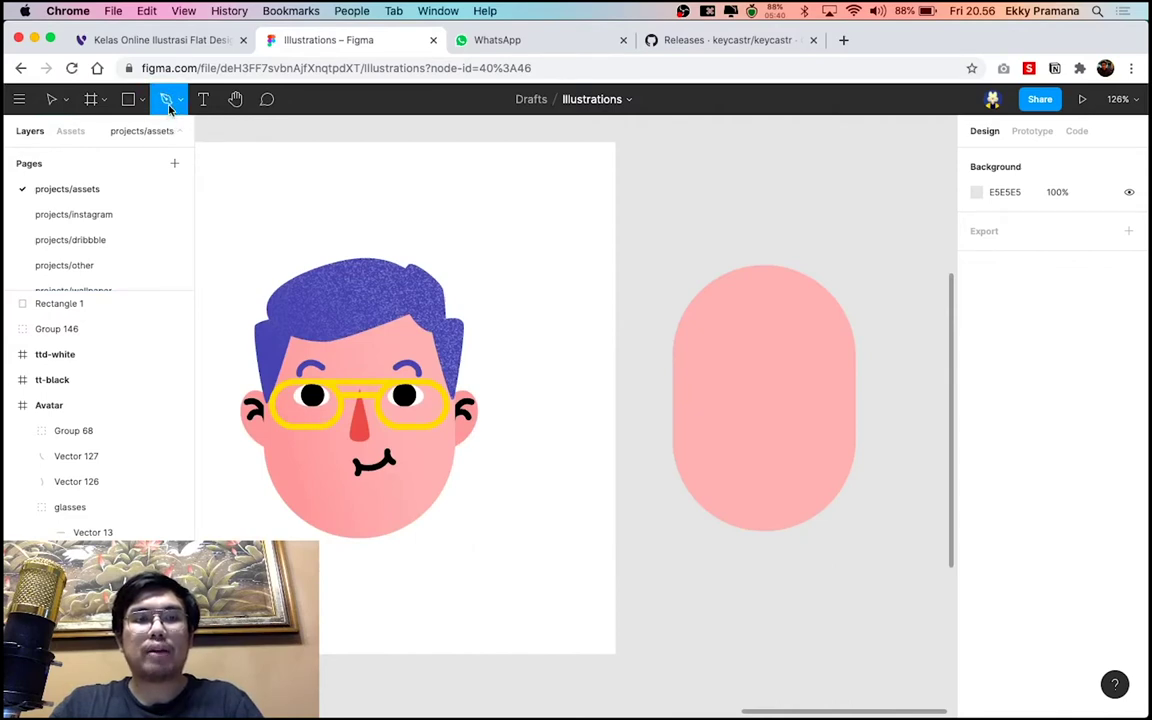
Start a Pen path beside the pill and zoom in on its right edge
left_click(908, 316)
scroll(913, 398, "right", 3)
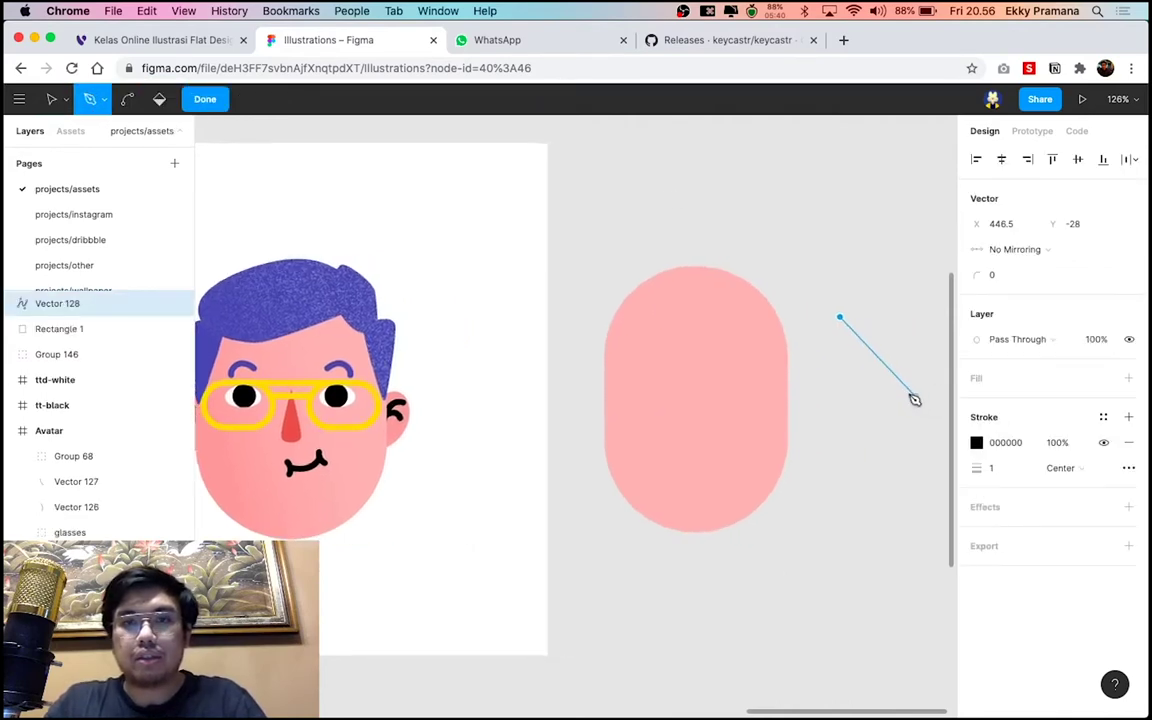
scroll(872, 377, "up", 2)
scroll(872, 377, "right", 2)
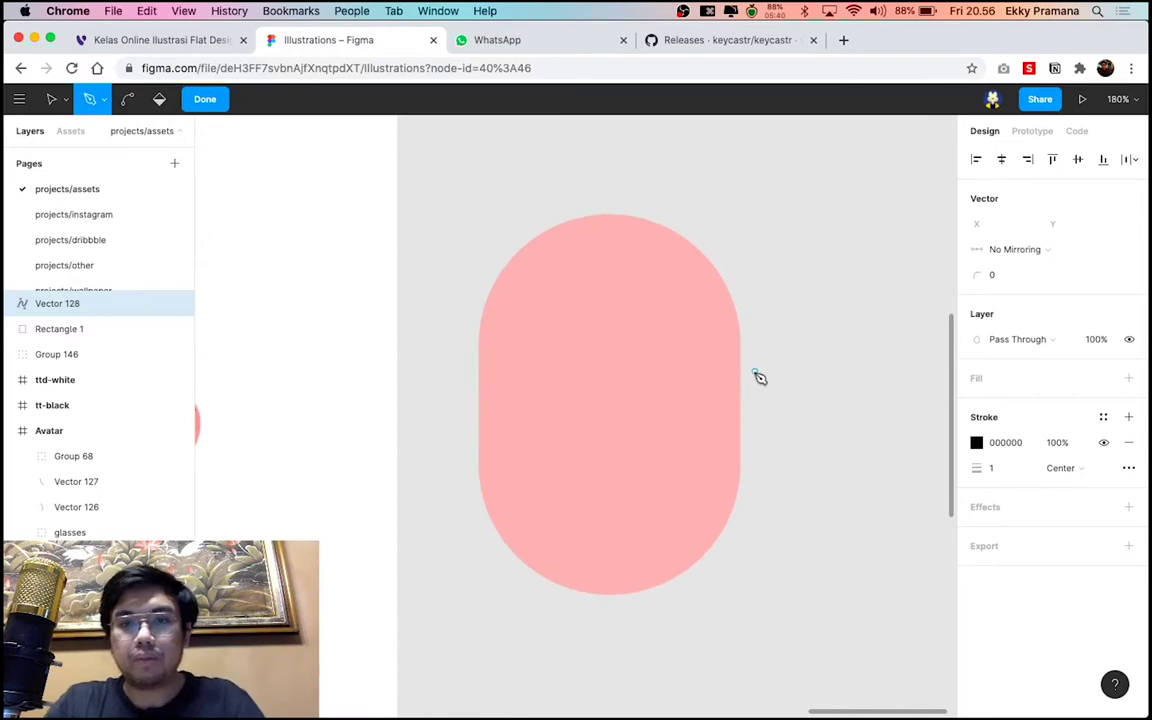
scroll(768, 382, "up", 3)
scroll(768, 382, "up", 3)
scroll(761, 386, "up", 3)
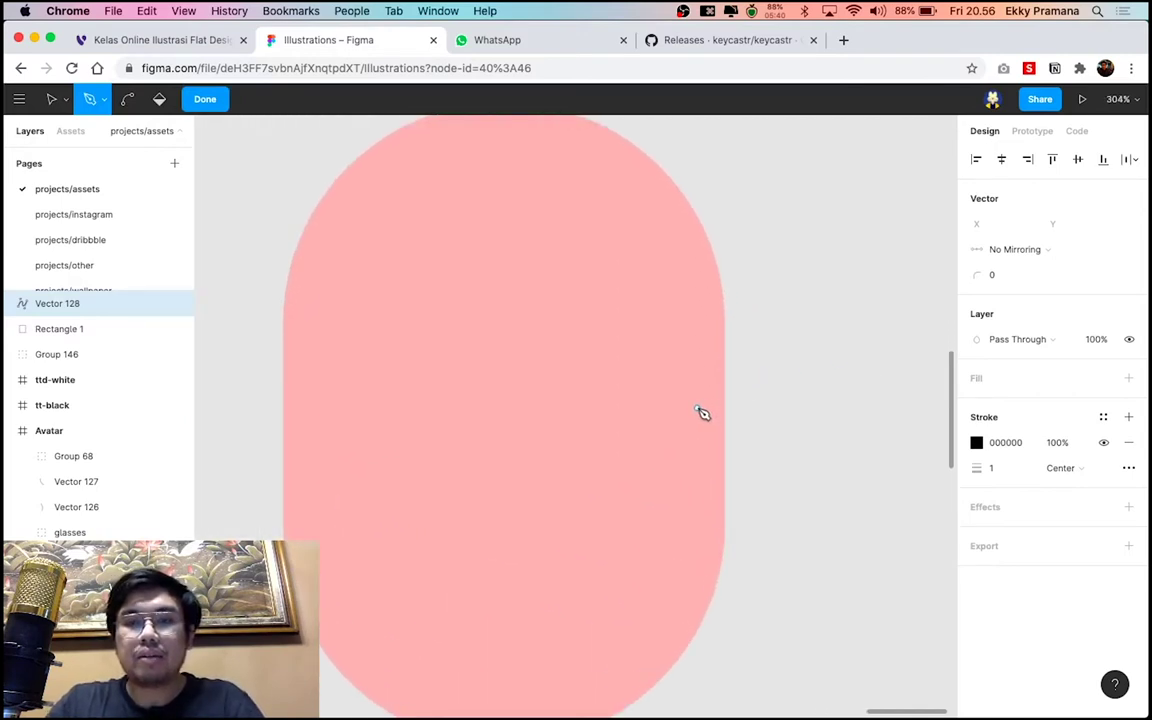
Draw a closed oval ear outline with curved anchors overlapping the pill's right edge
left_click(697, 407)
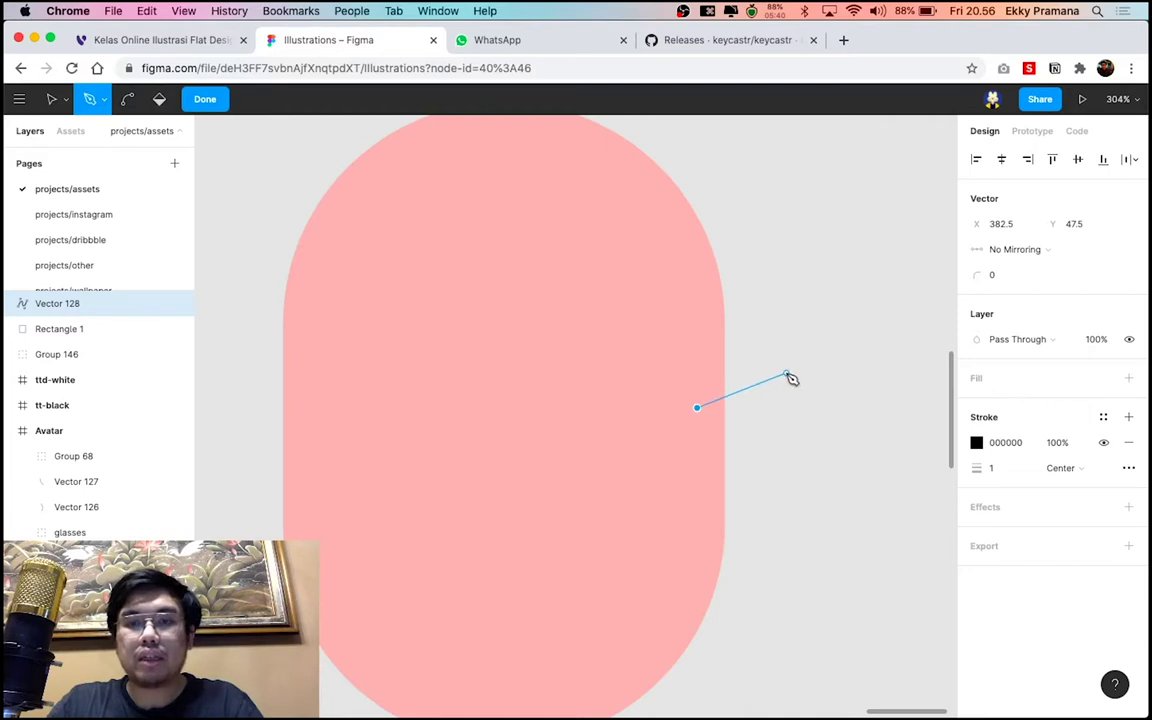
left_click_drag(792, 383, 818, 437)
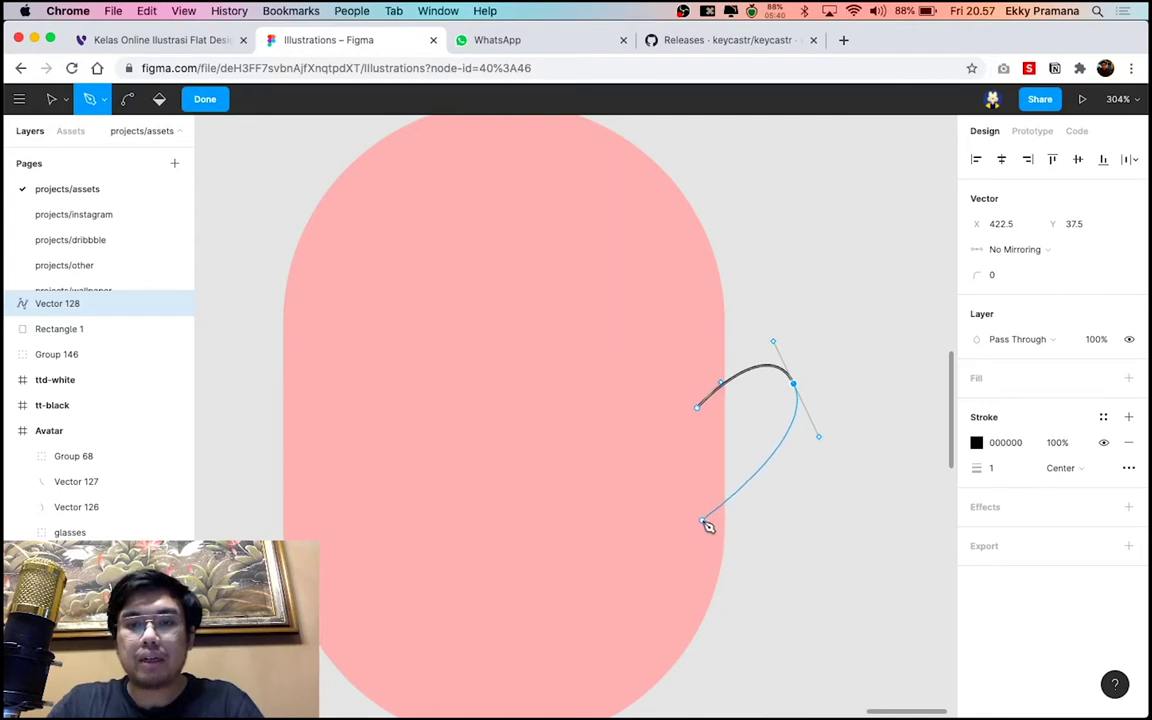
mouse_move(703, 523)
left_mouse_down()
mouse_move(677, 530)
mouse_move(710, 530)
left_mouse_up()
left_click(697, 408)
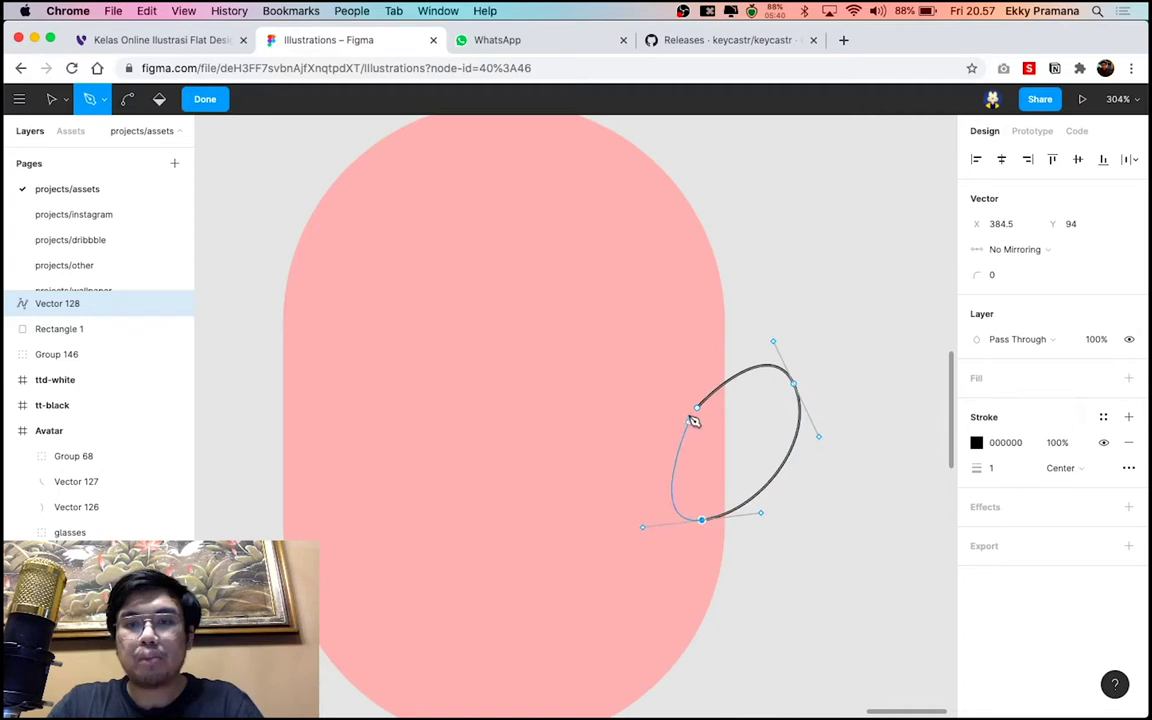
scroll(780, 433, "down", 5)
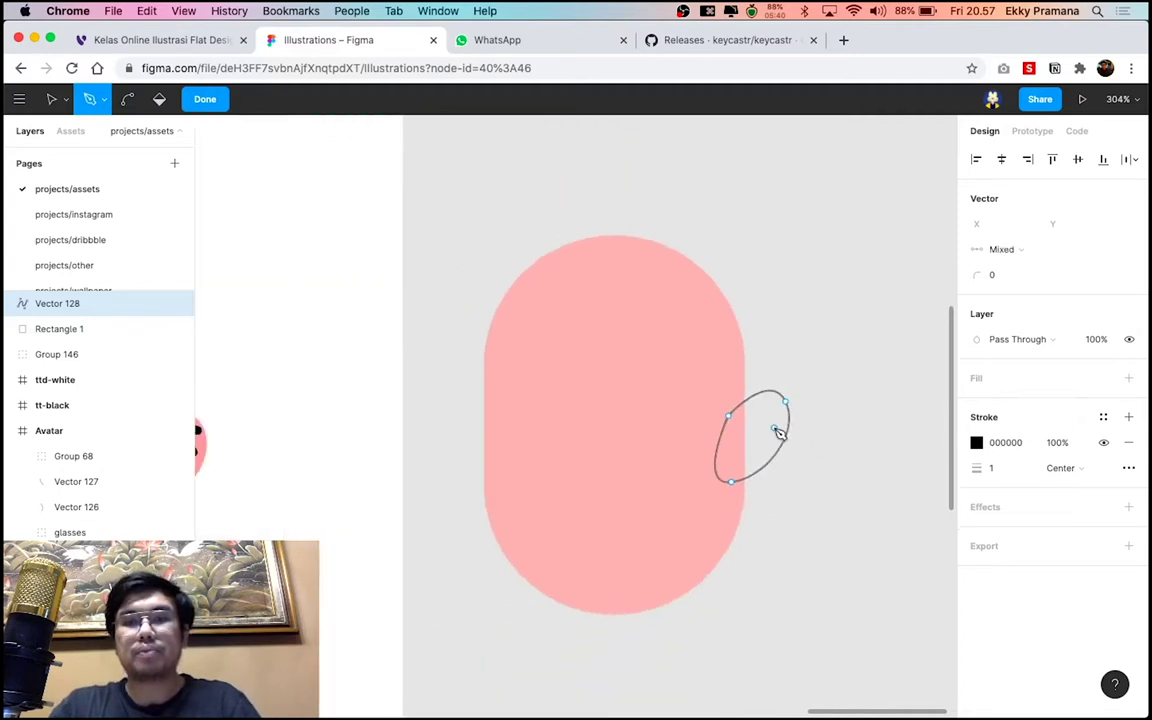
scroll(771, 430, "left", 3)
scroll(771, 430, "left", 1)
scroll(763, 492, "down", 1)
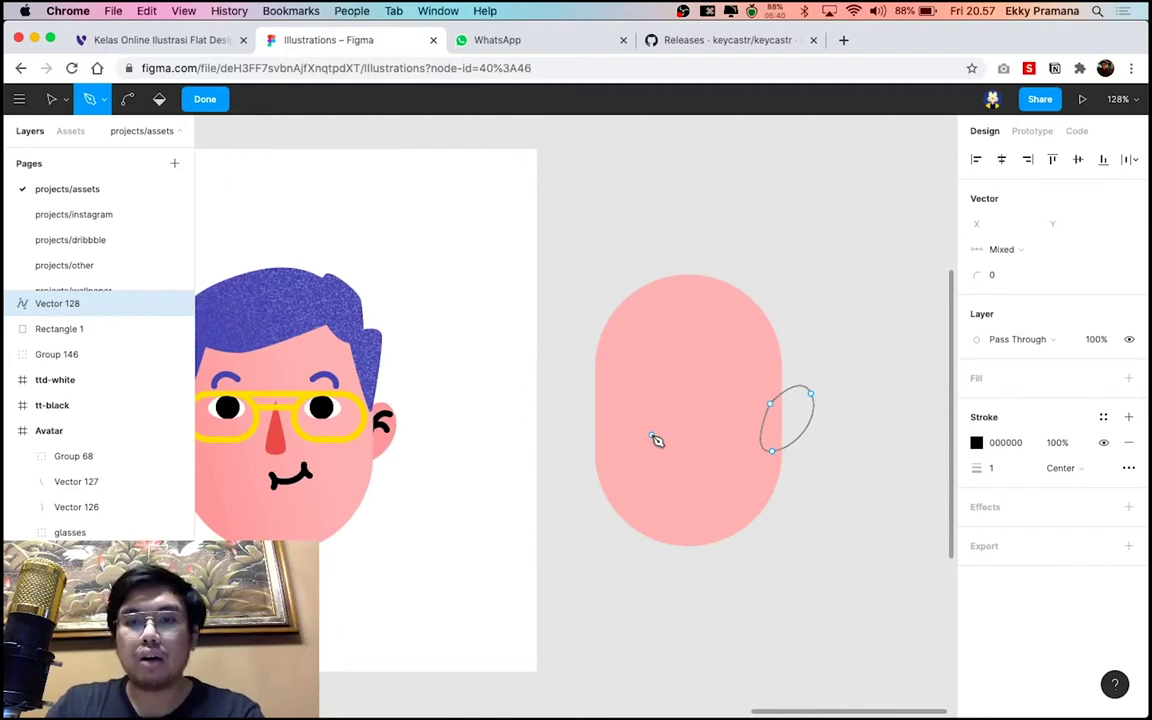
Fill the ear with the reference face's pink F2A0A0 and exit path editing
left_click(1129, 379)
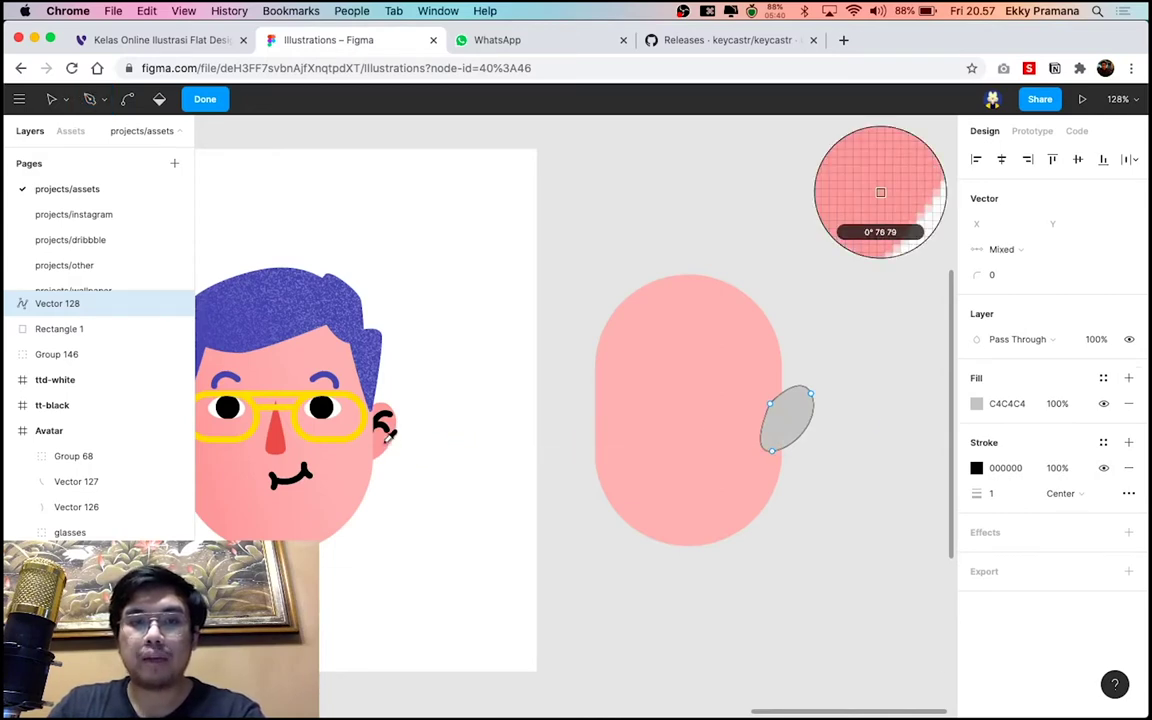
left_click(388, 447)
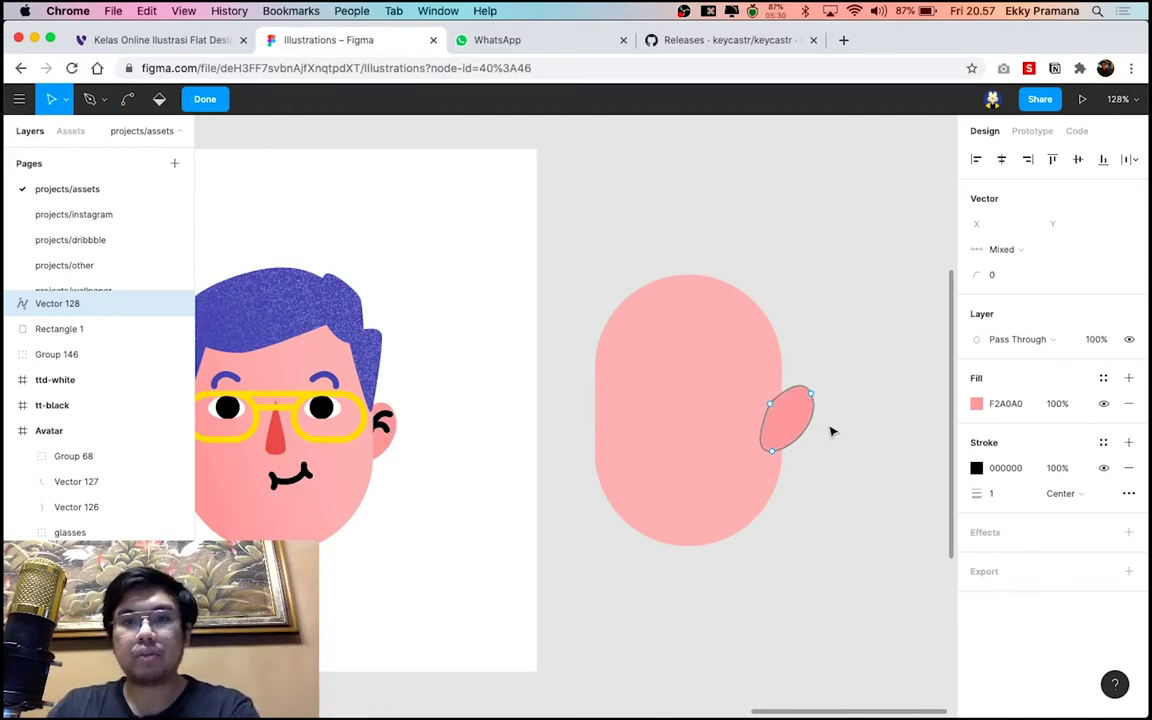
key("Escape")
scroll(848, 424, "up", 3)
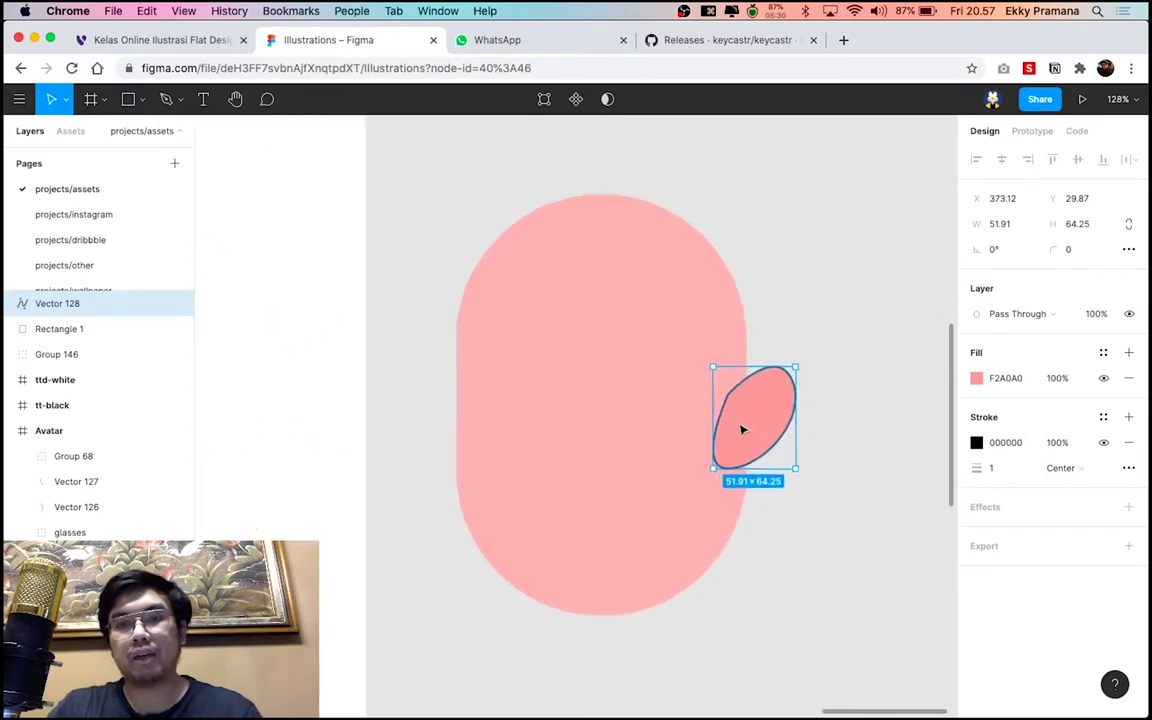
scroll(741, 430, "up", 2)
scroll(833, 388, "up", 2)
scroll(681, 504, "up", 2)
scroll(715, 391, "up", 2)
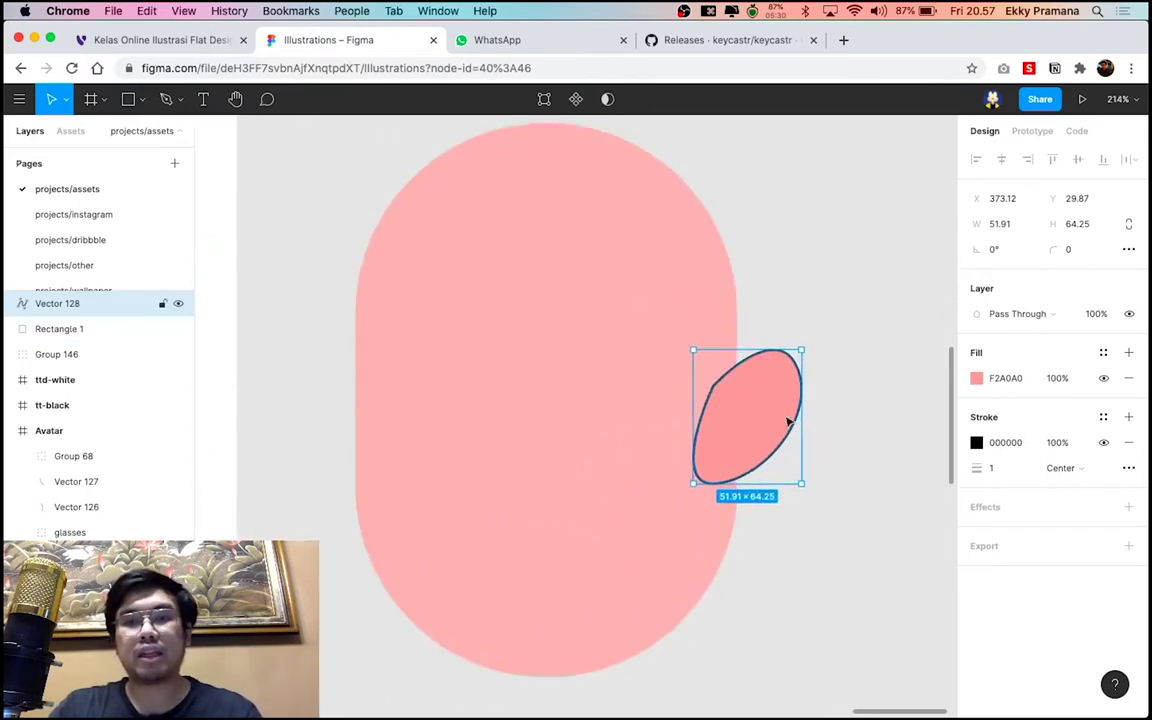
scroll(805, 428, "up", 2)
scroll(810, 429, "up", 2)
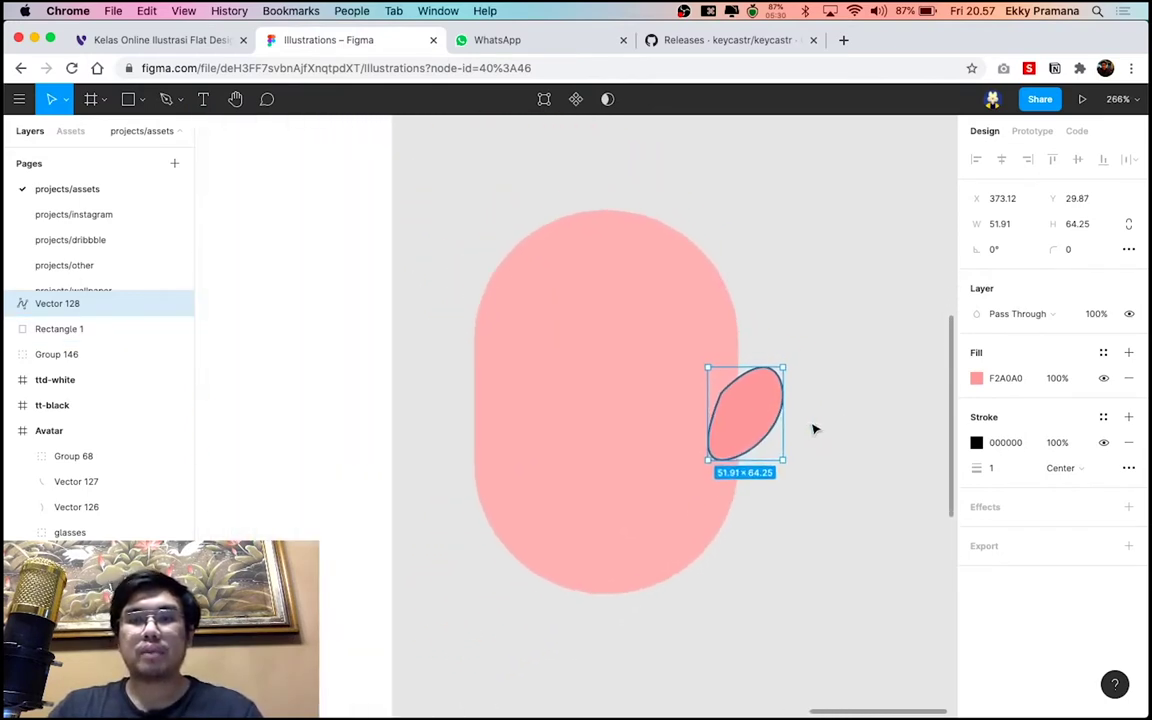
scroll(814, 429, "down", 5)
scroll(390, 462, "left", 1)
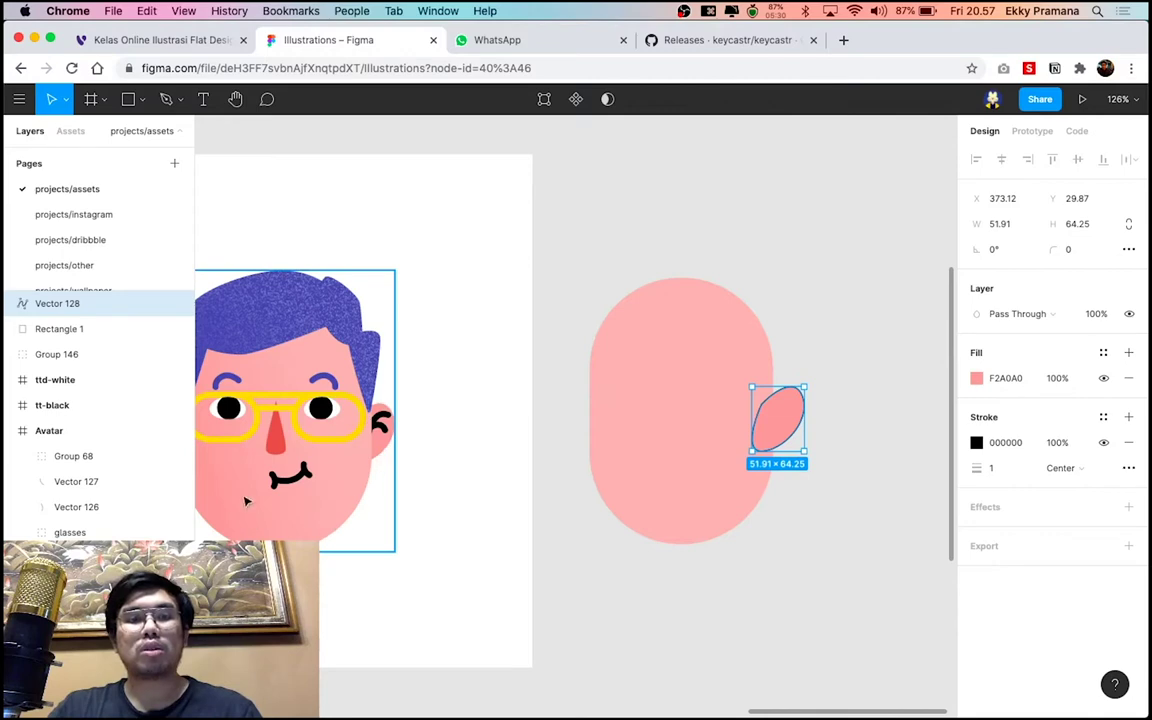
Remove the ear's black stroke and send it behind the pink head (Rectangle 1)
scroll(355, 397, "left", 1)
scroll(360, 405, "left", 3)
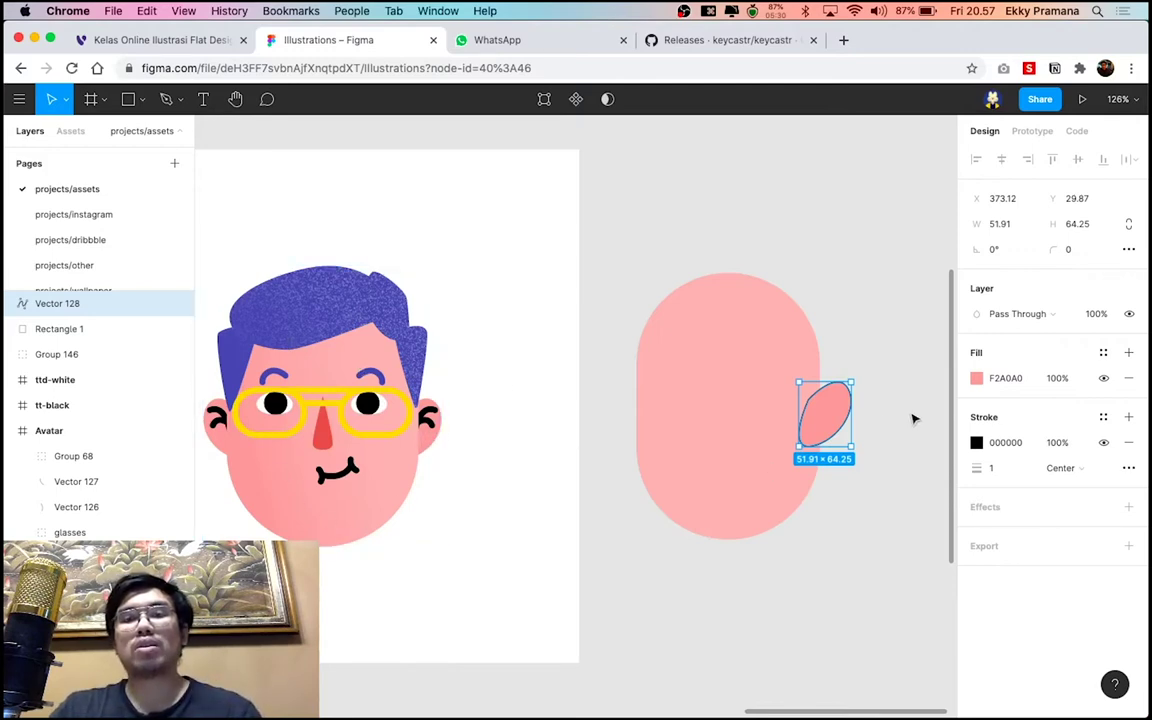
scroll(843, 419, "up", 5)
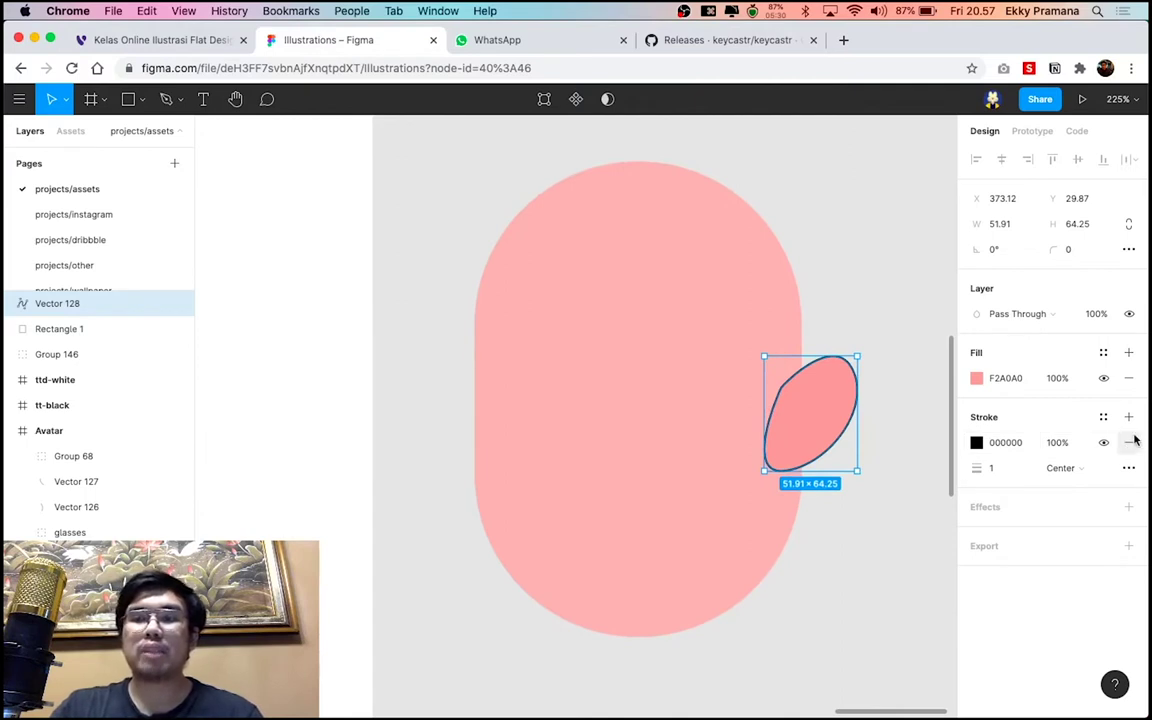
left_click(1129, 443)
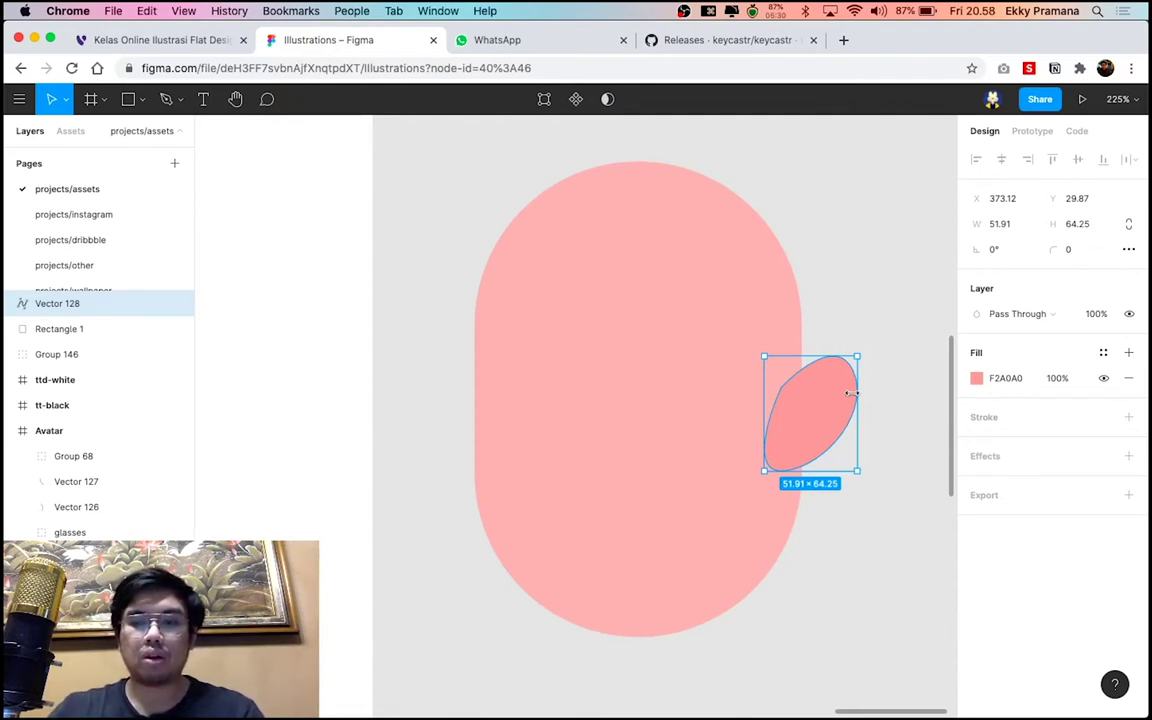
key("ctrl+bracketleft")
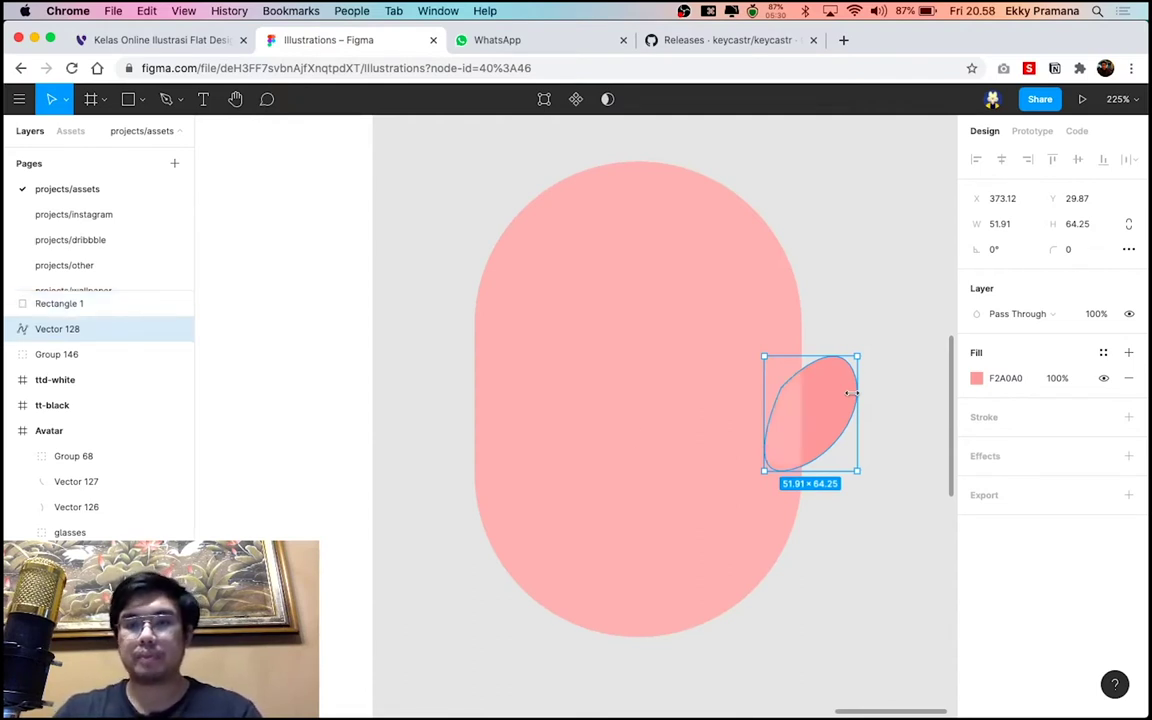
left_click(860, 384)
scroll(860, 384, "up", 3)
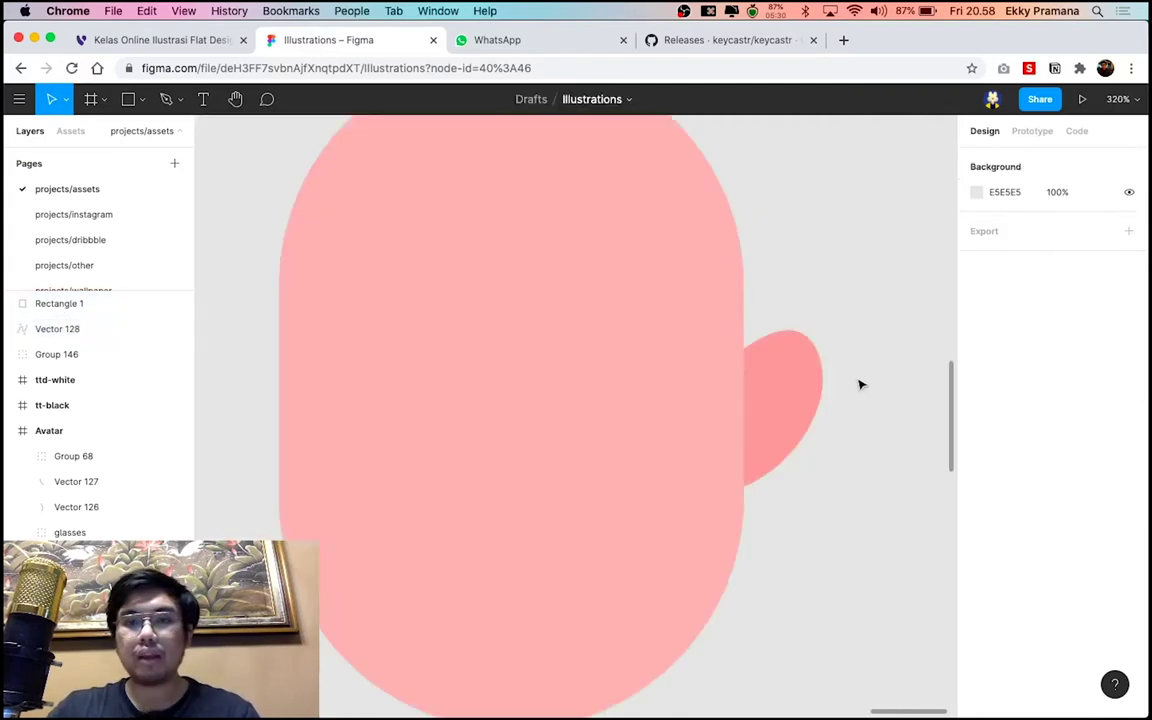
scroll(882, 395, "down", 5)
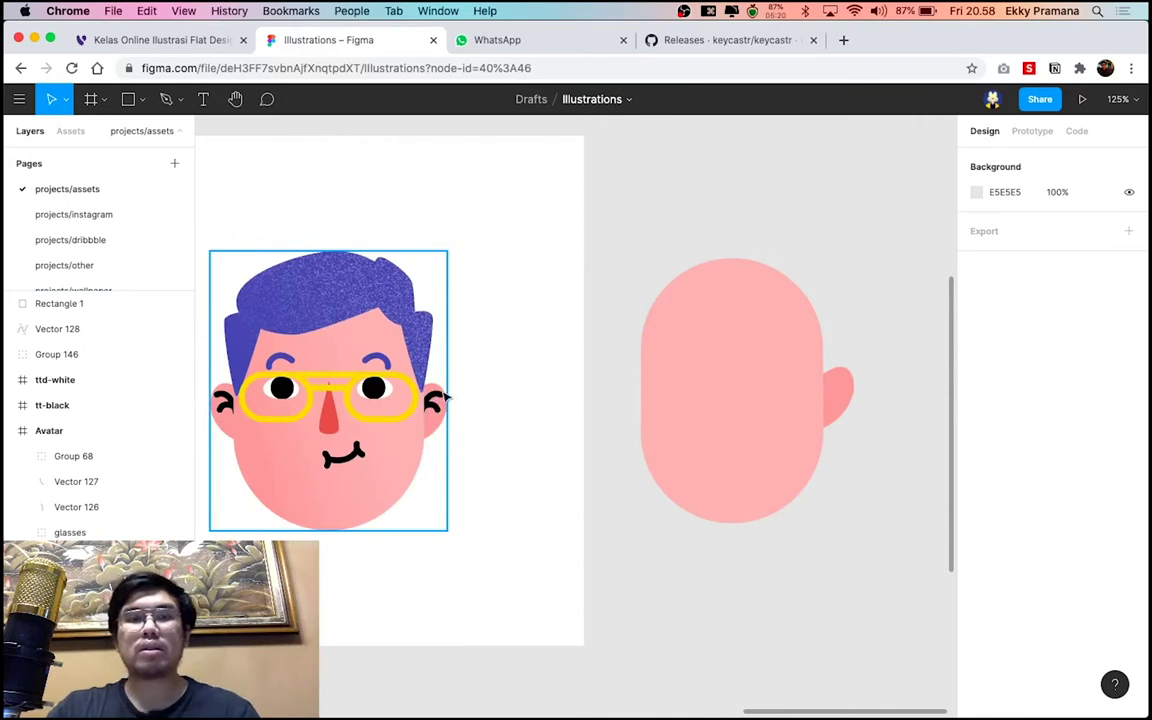
Zoom in on the pink ear and switch to the Pen tool
scroll(769, 399, "up", 2)
scroll(892, 383, "up", 5)
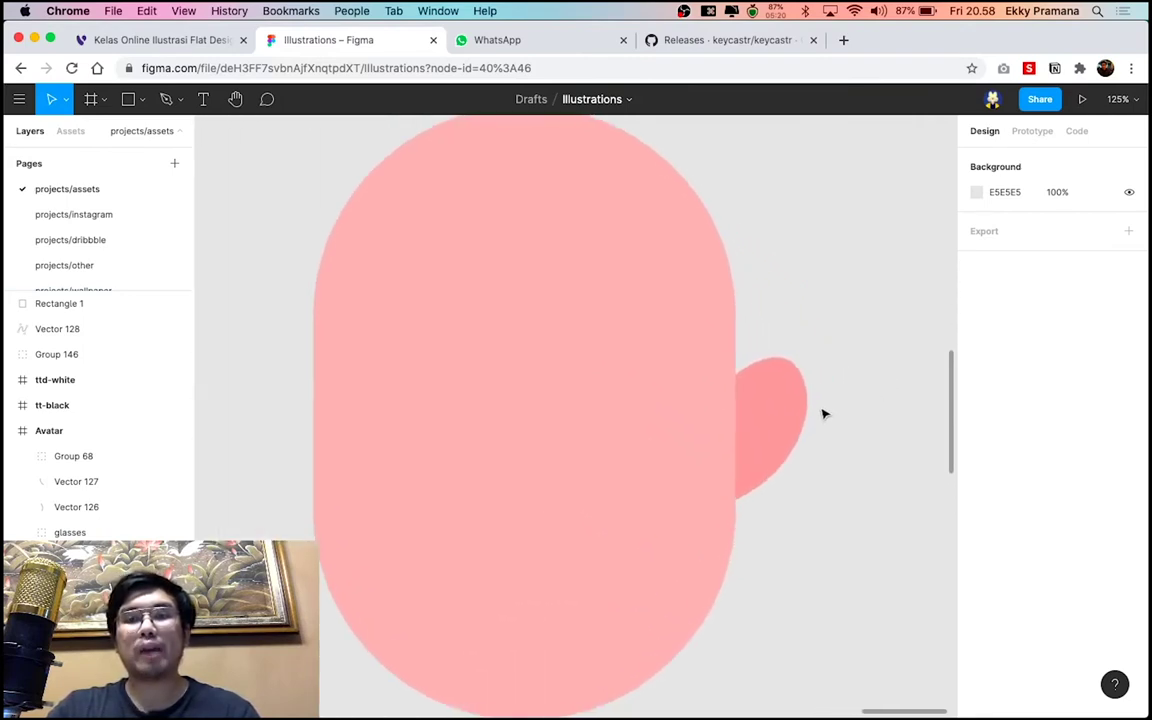
scroll(823, 411, "up", 2)
scroll(864, 368, "up", 1)
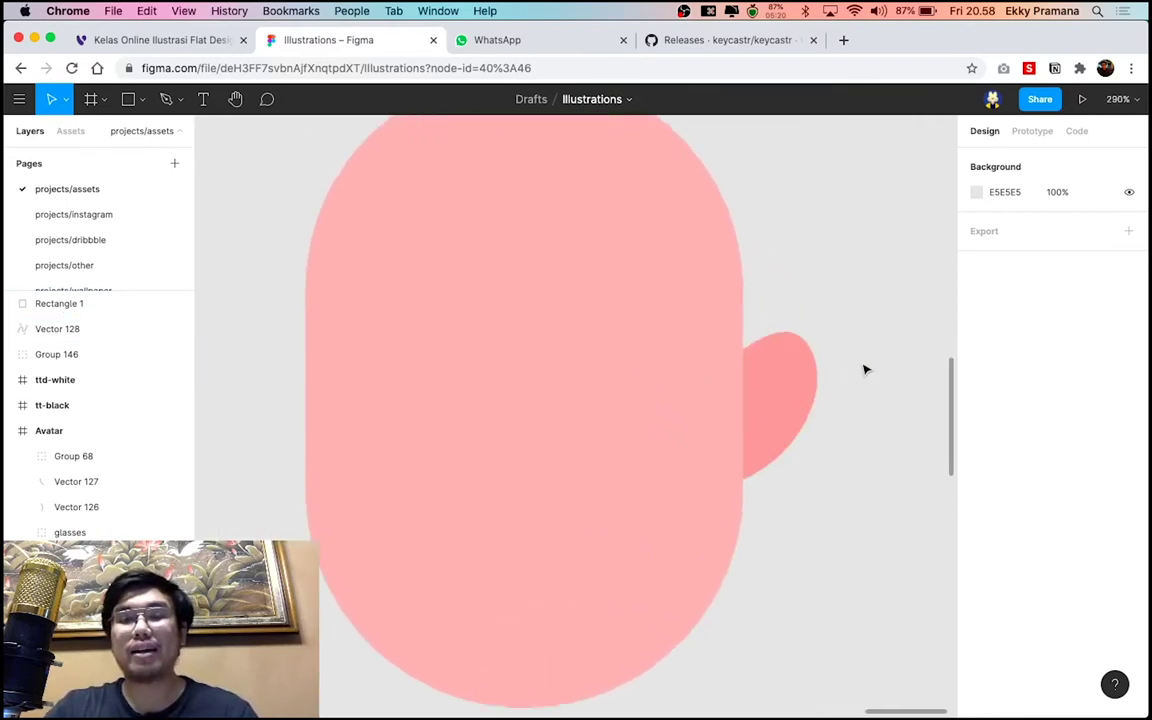
scroll(862, 370, "up", 2)
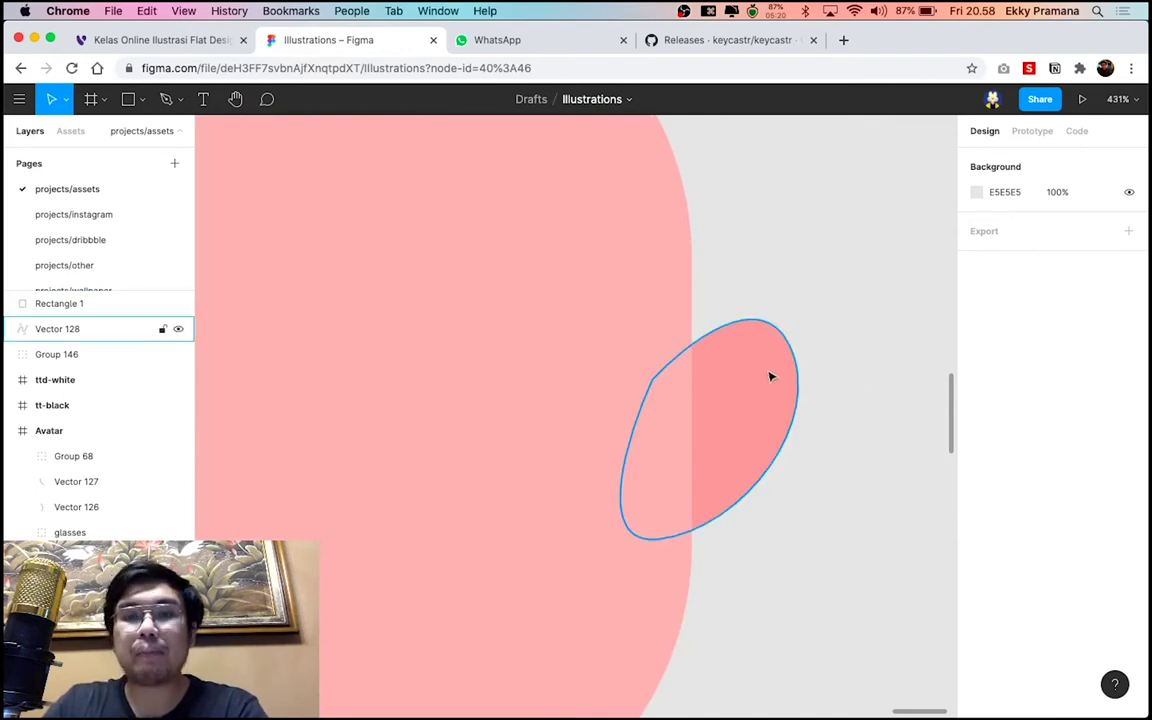
key("p")
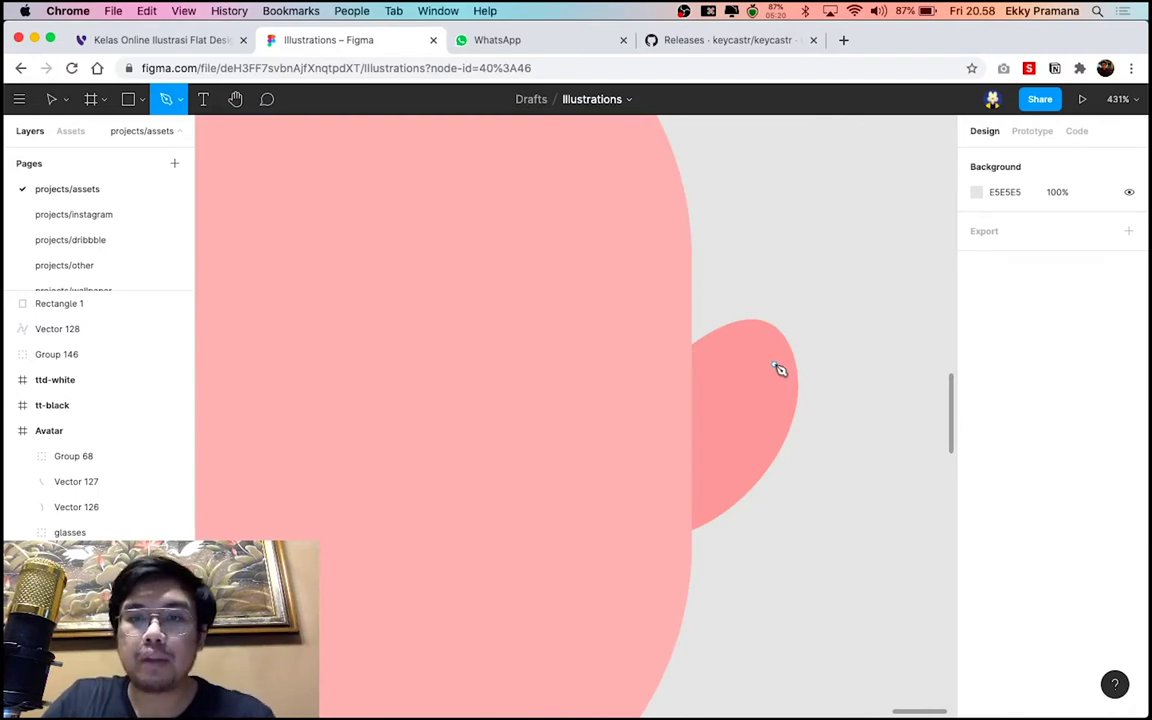
Draw a curved outer arc from the ear's top down its left side
left_click_drag(775, 374, 745, 377)
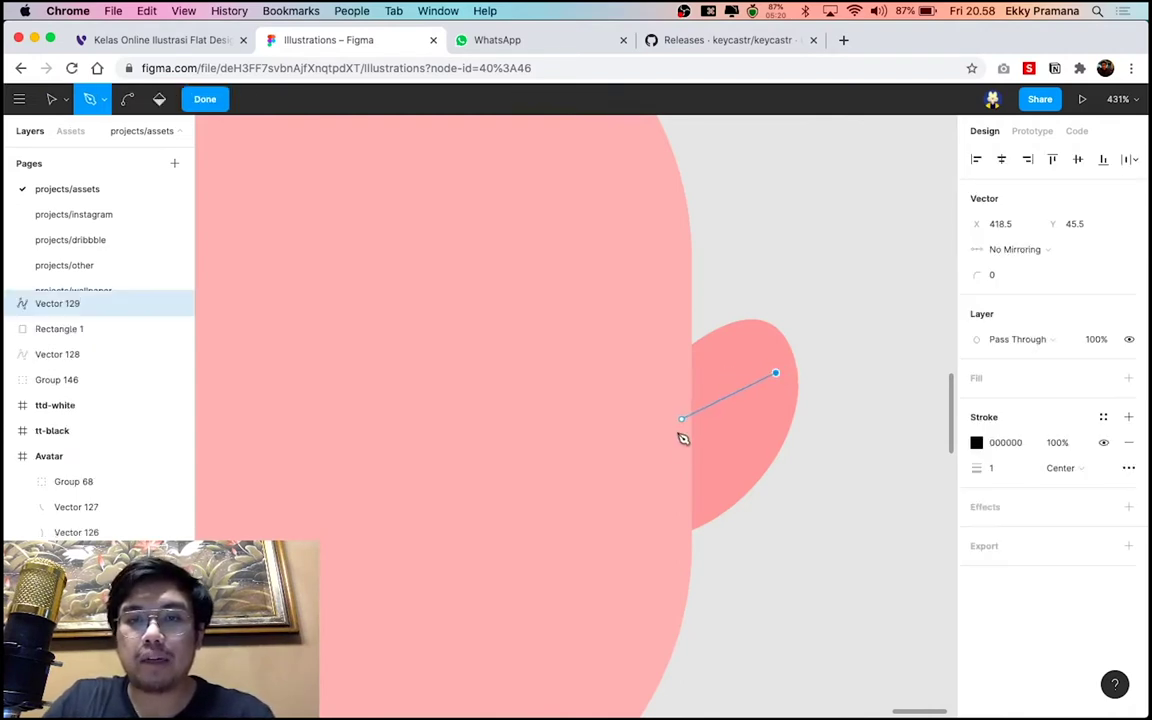
left_click_drag(675, 453, 655, 590)
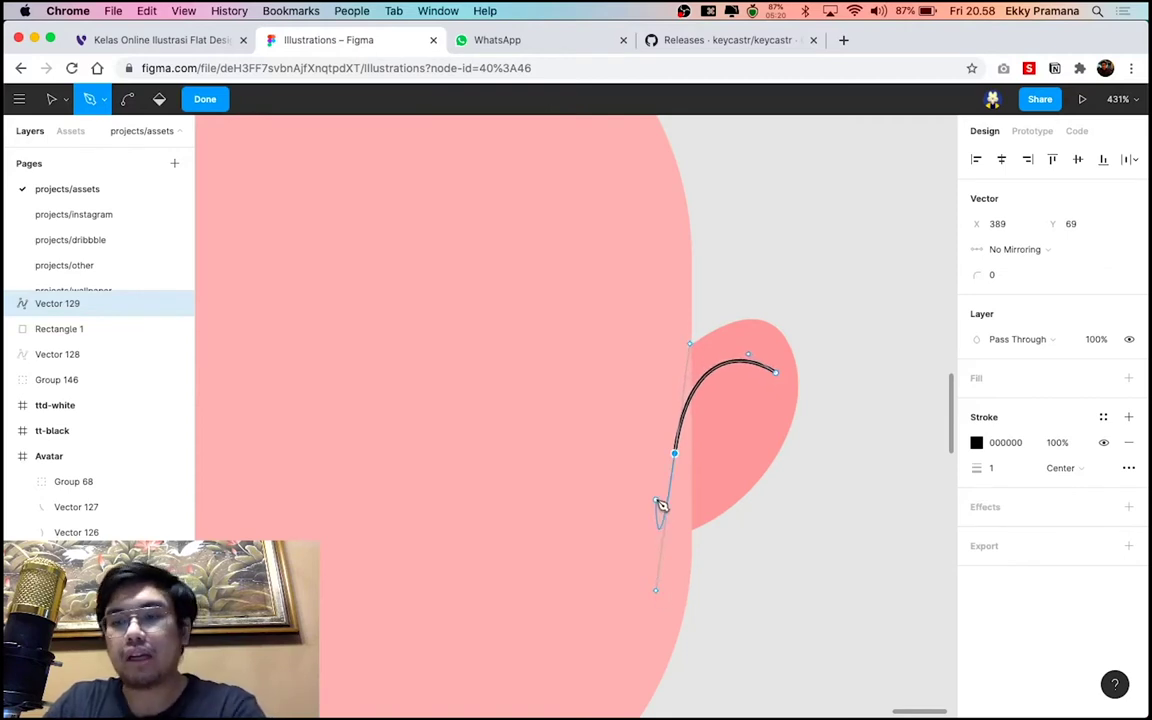
left_click_drag(652, 571, 661, 506)
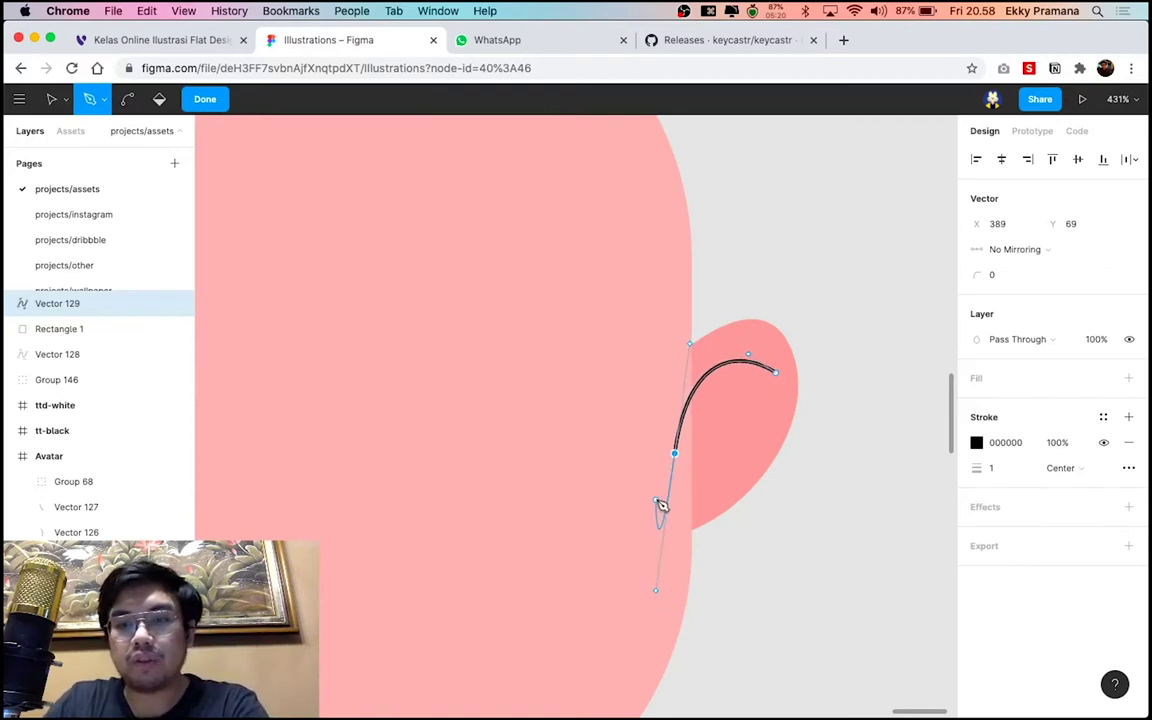
key("Escape")
scroll(718, 415, "up", 5)
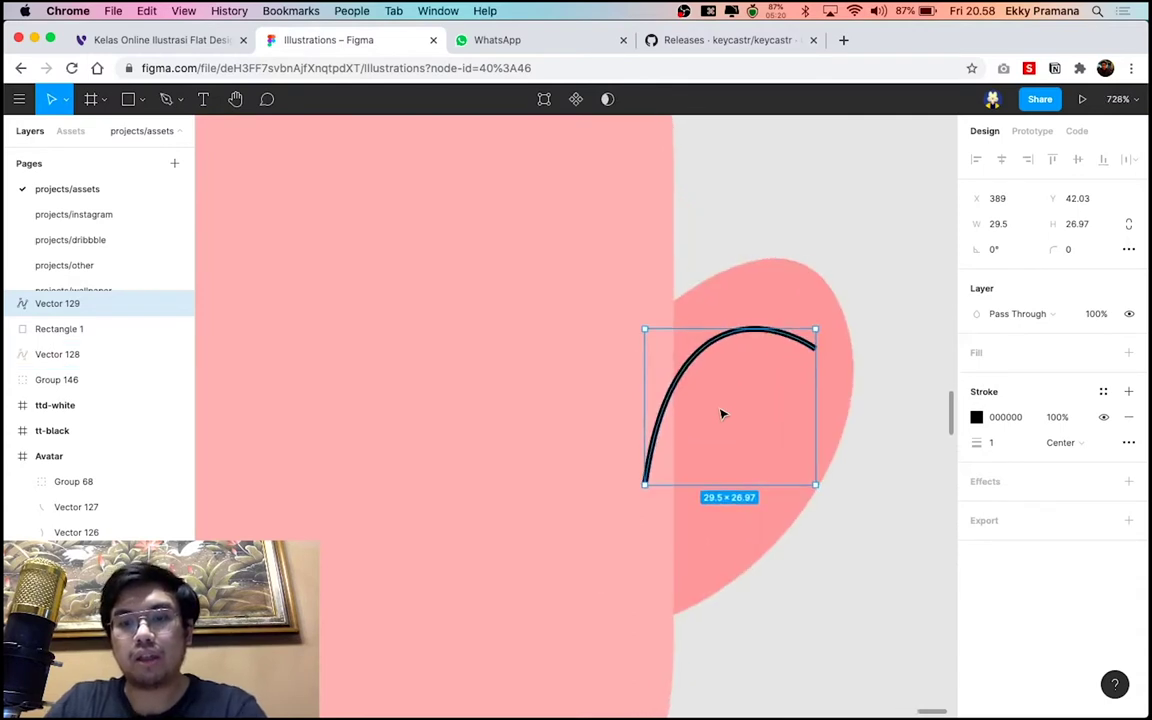
Draw a smaller inner curl inside the ear, then deselect the curves
key("p")
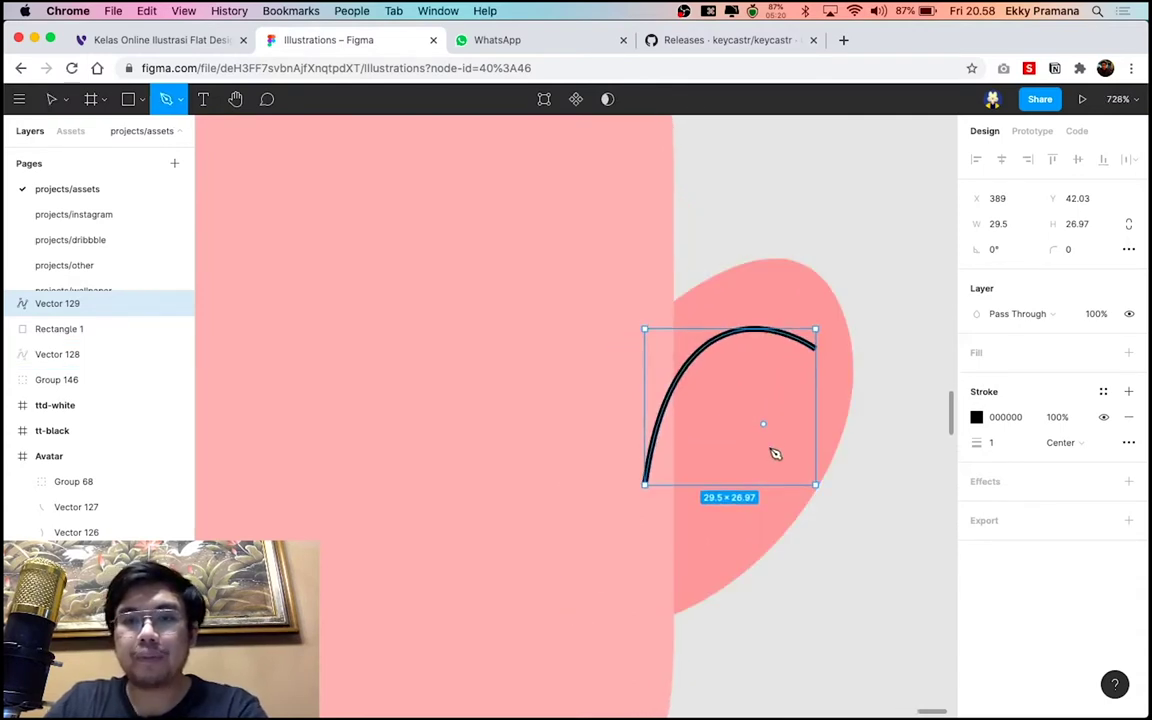
left_click(763, 456)
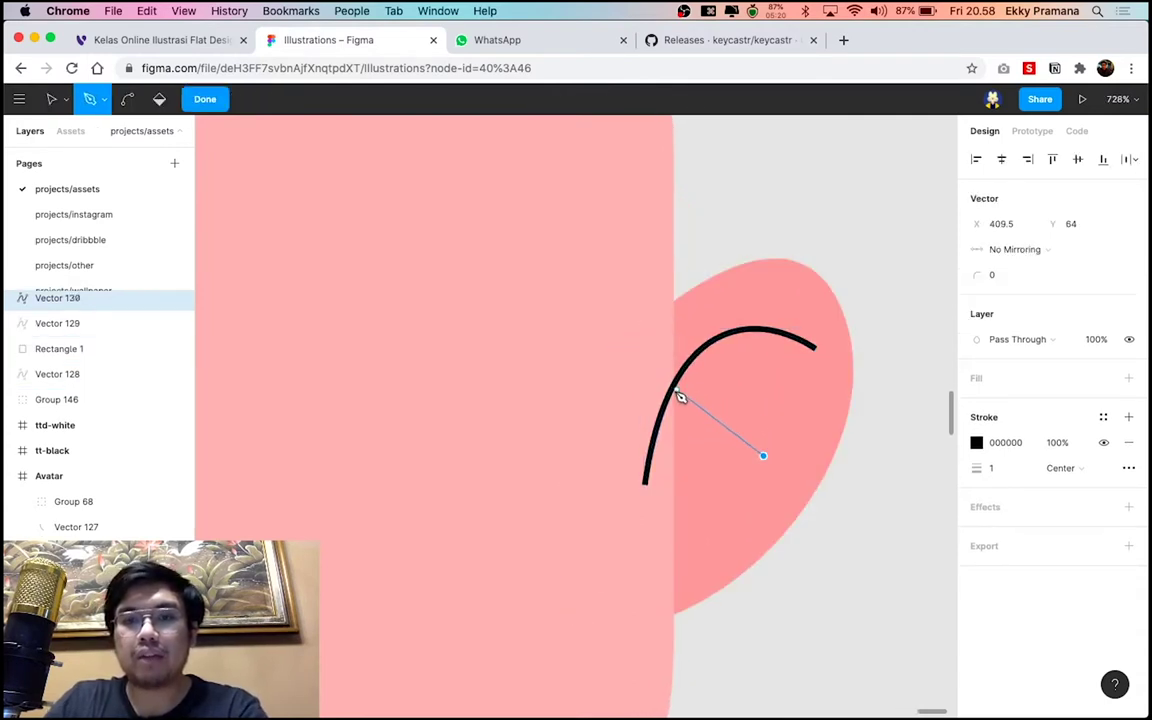
mouse_move(662, 396)
left_mouse_down()
mouse_move(619, 403)
mouse_move(535, 447)
left_mouse_up()
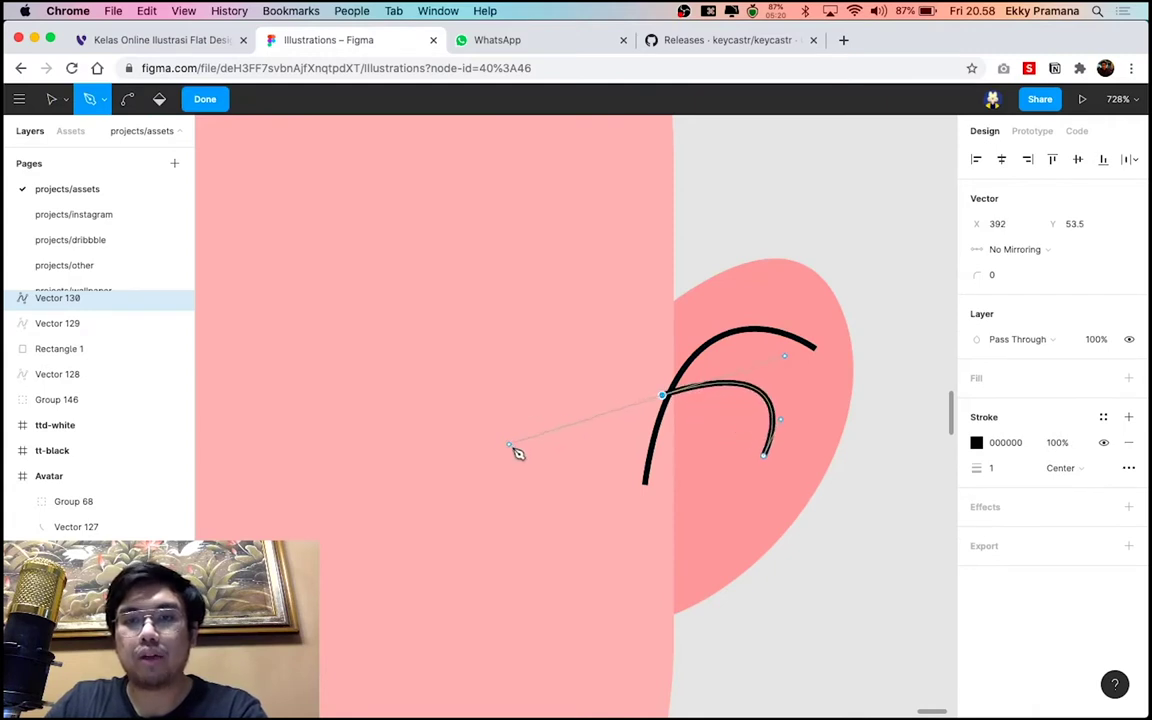
key("Escape")
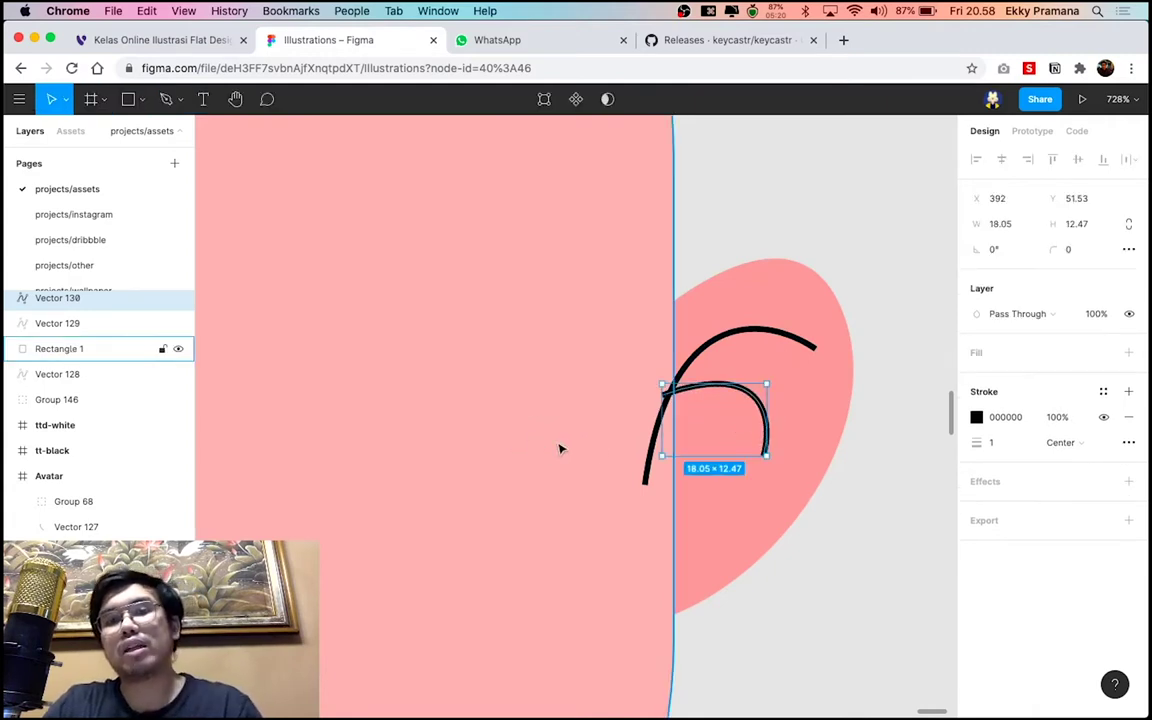
scroll(599, 450, "down", 5)
scroll(650, 442, "down", 5)
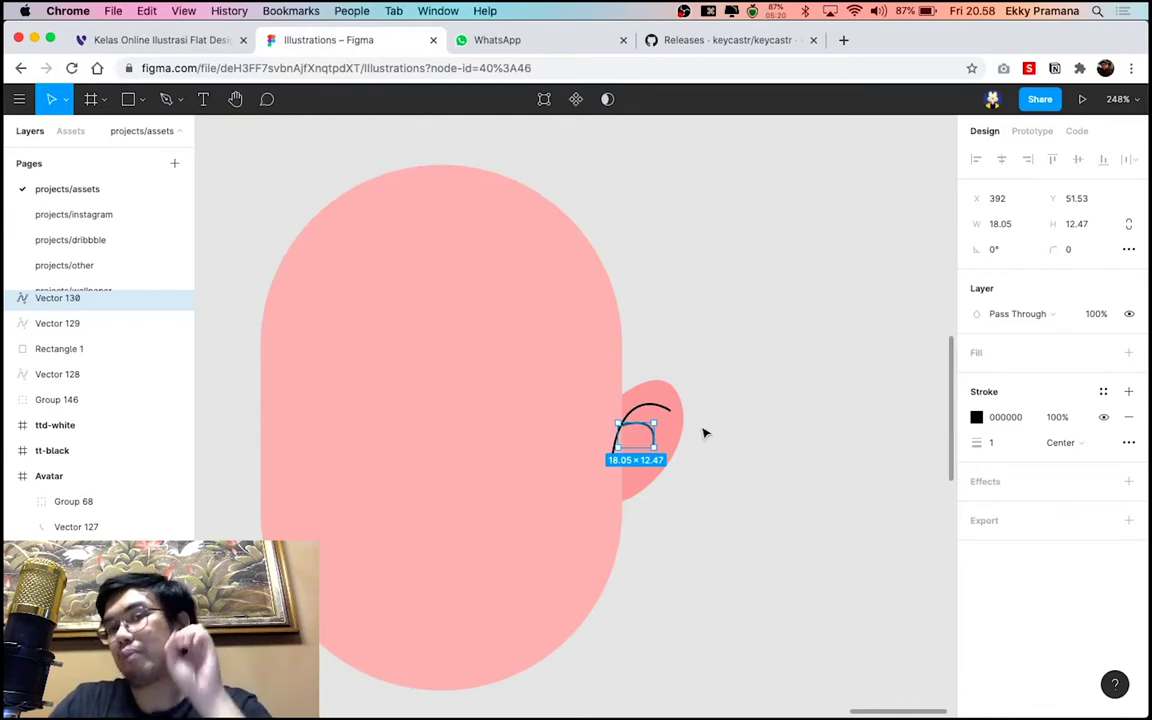
scroll(703, 433, "up", 3)
scroll(703, 433, "up", 2)
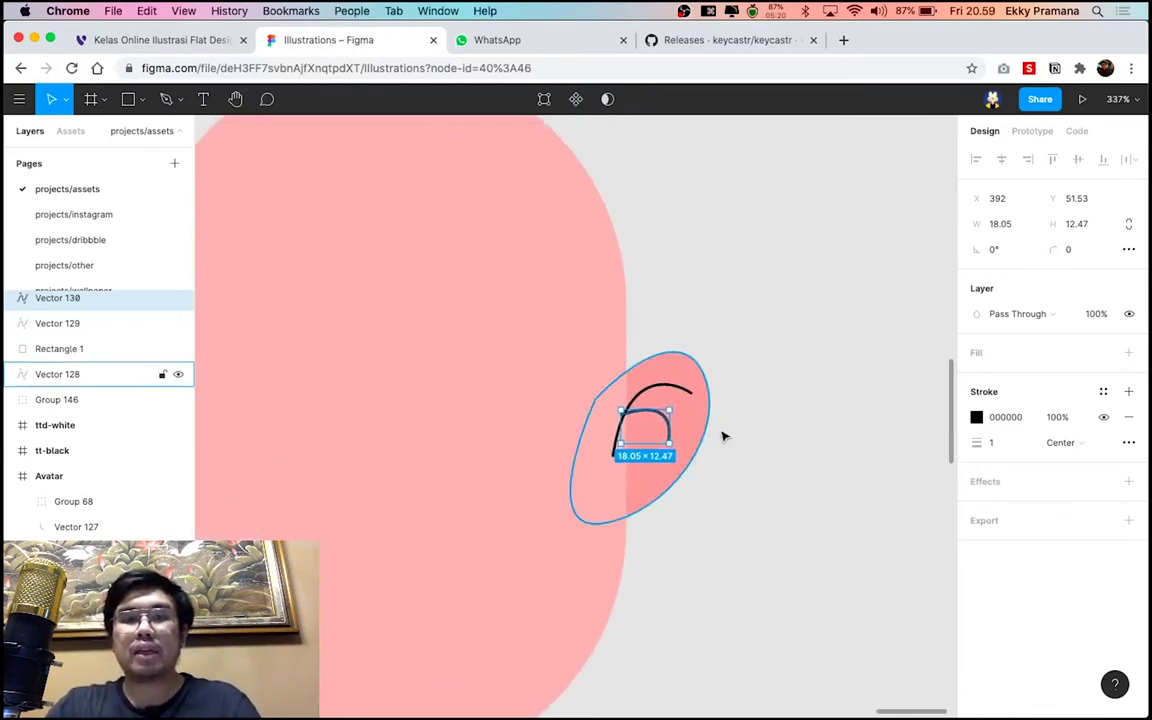
key("Escape")
scroll(710, 435, "down", 3)
scroll(700, 435, "up", 2)
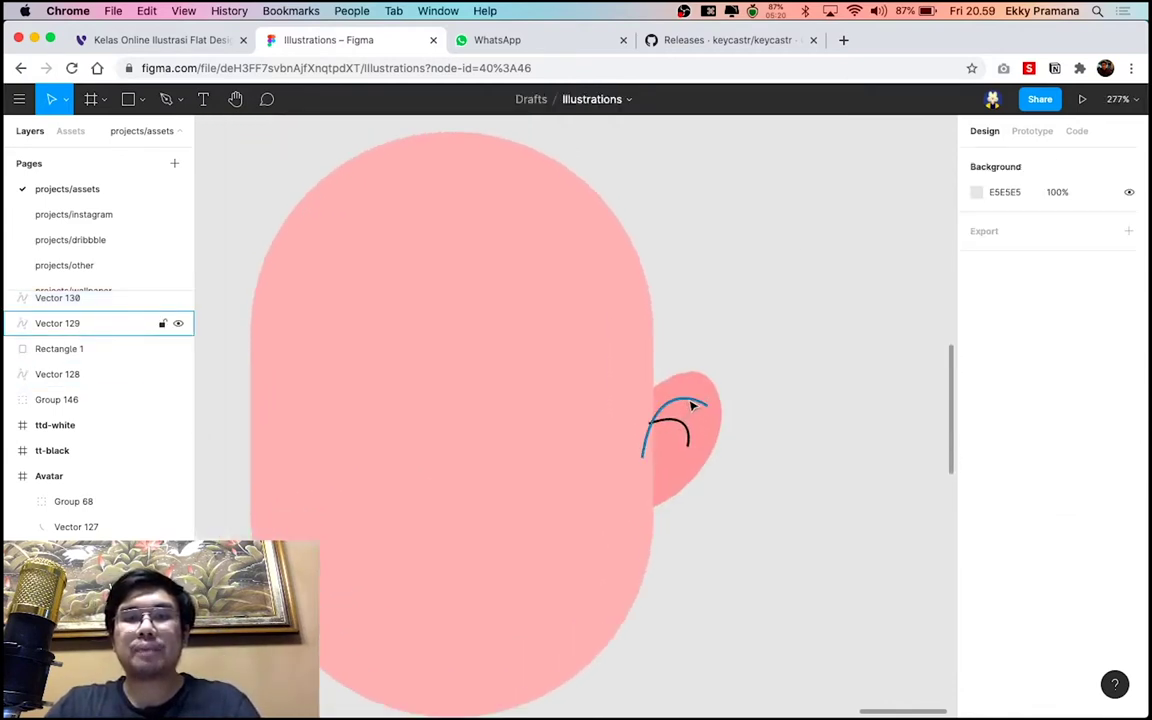
Select both inner-ear curves and set their stroke weight to 3
left_click(689, 433)
left_click(692, 435, "shift")
type("3")
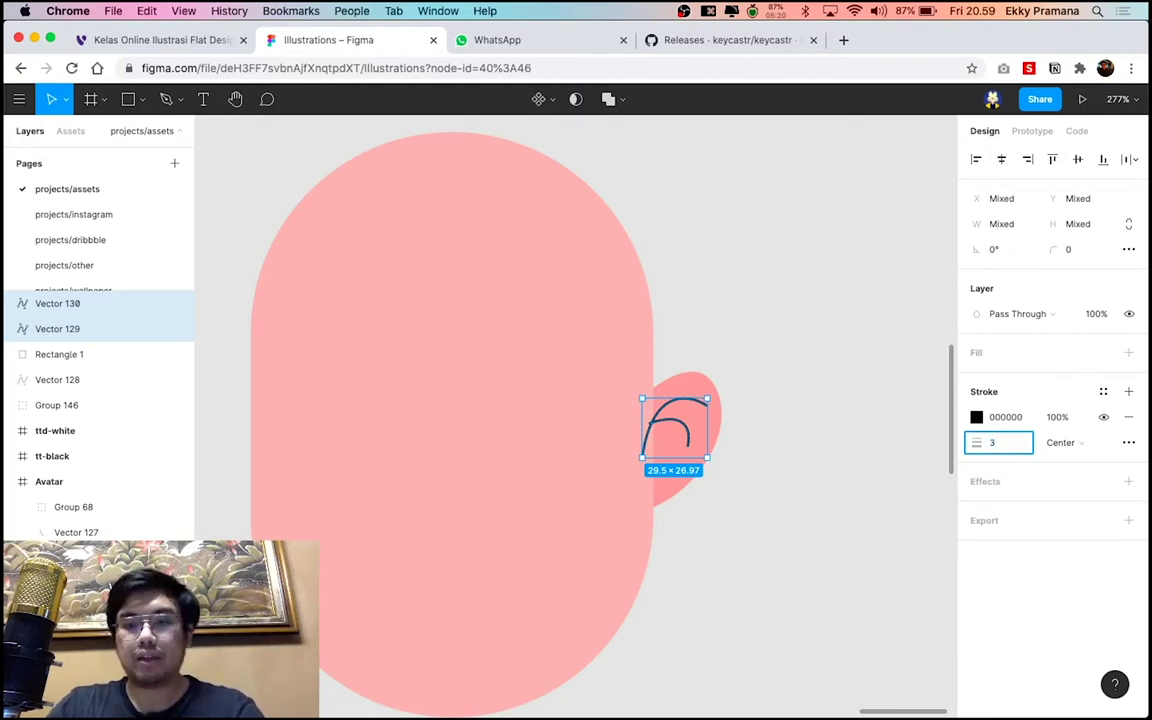
key("Return")
scroll(680, 410, "up", 5)
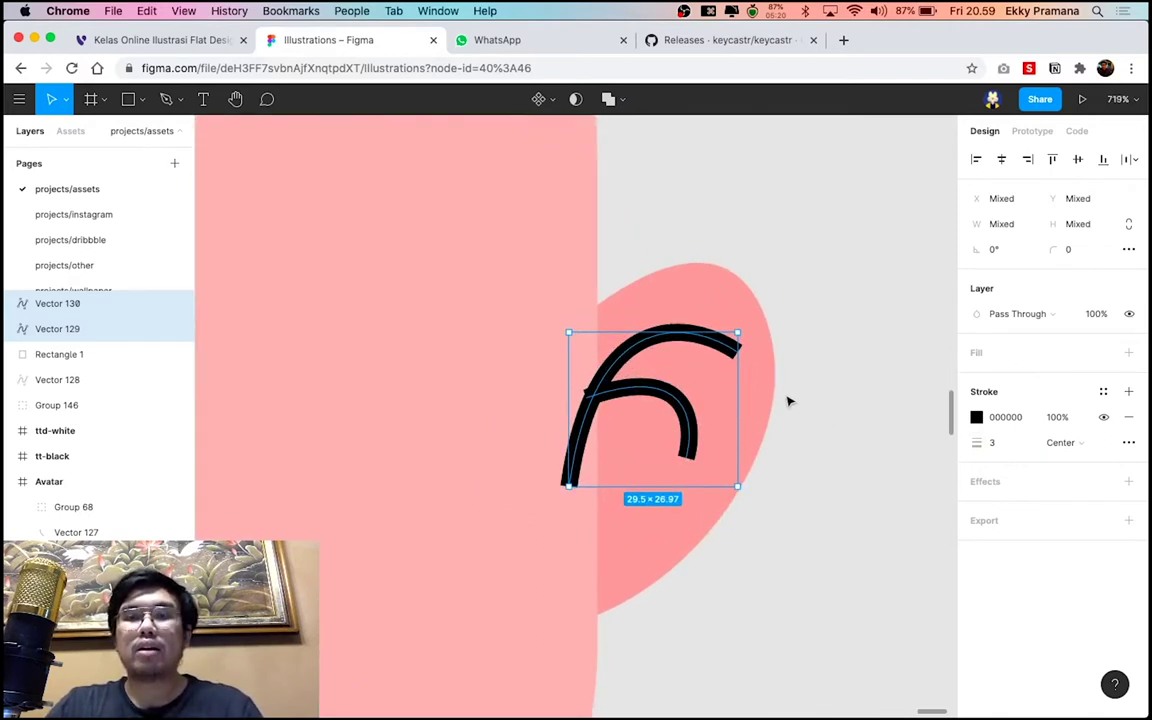
scroll(788, 402, "down", 3)
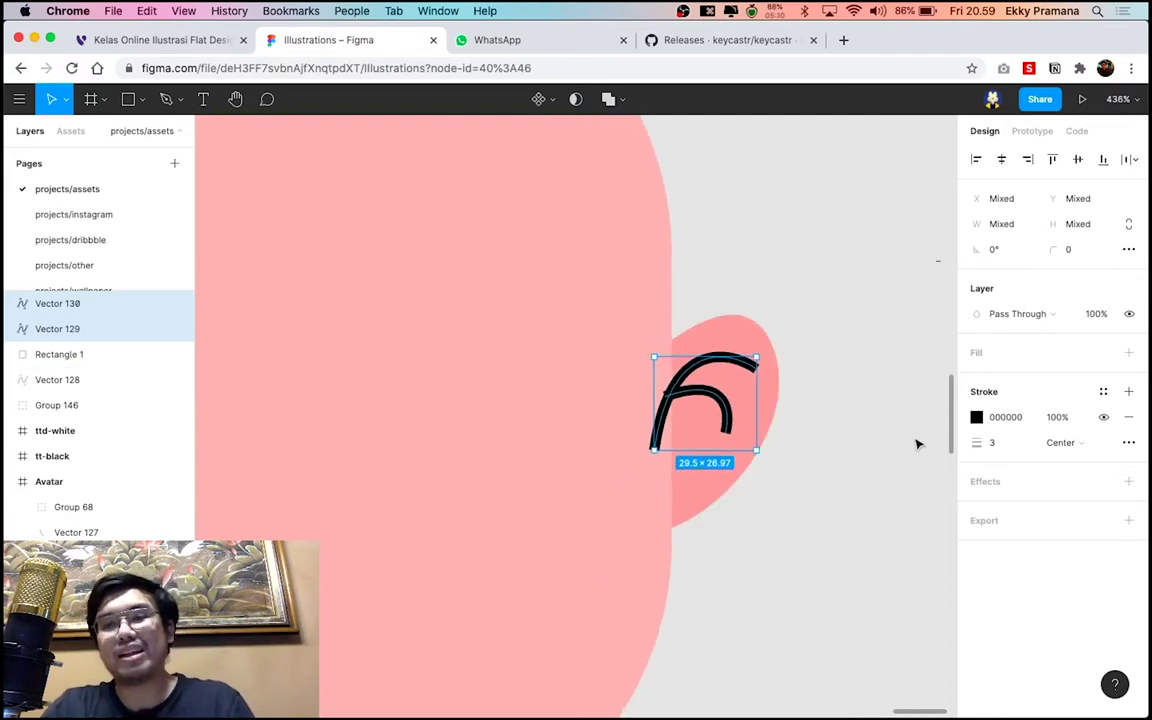
Give the ear curves Round stroke caps and send them behind the face shape
left_click(1130, 444)
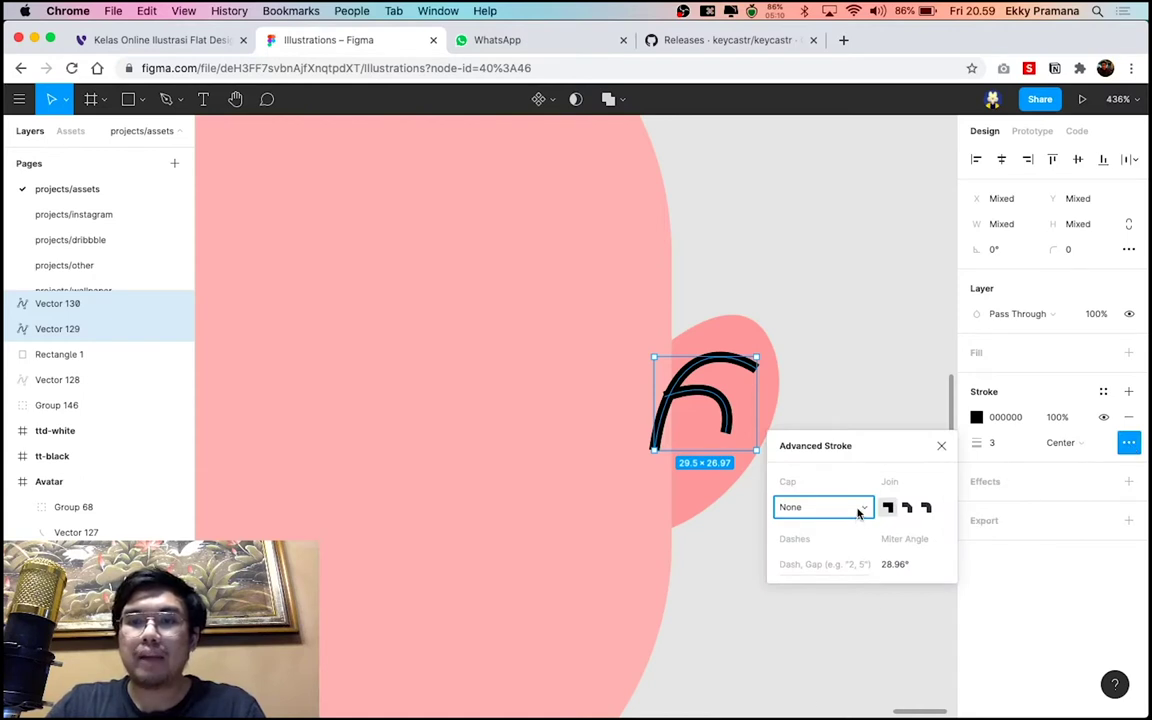
left_click(858, 510)
left_click(855, 527)
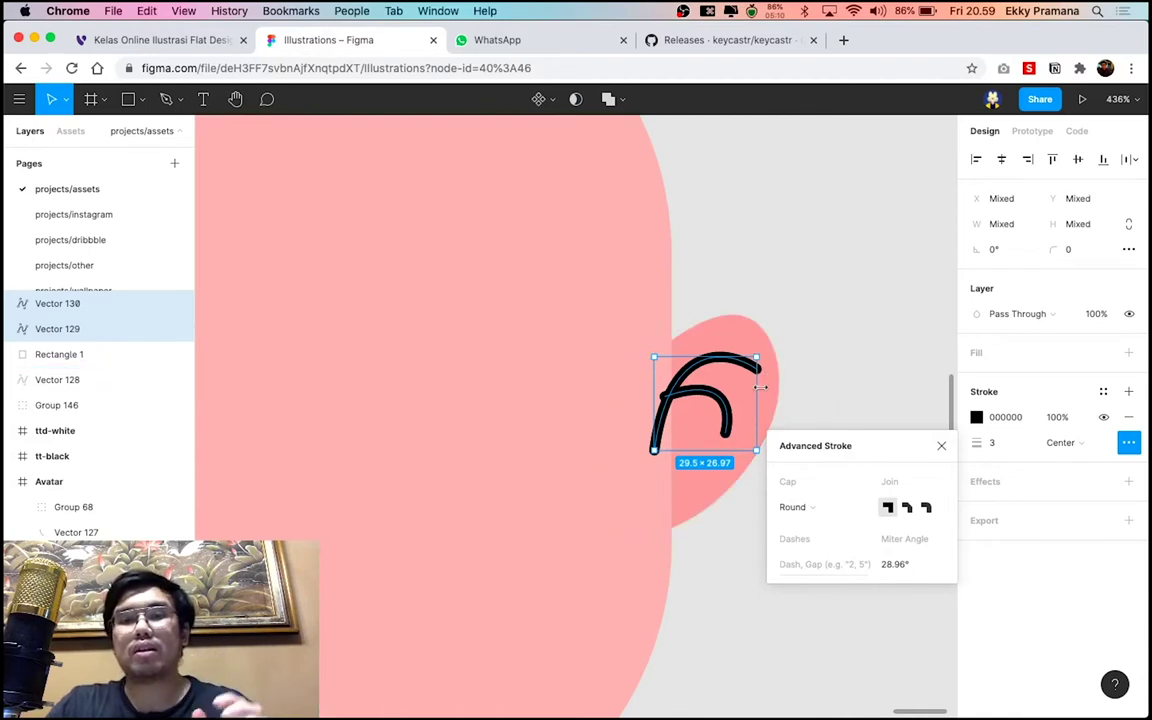
left_click(941, 447)
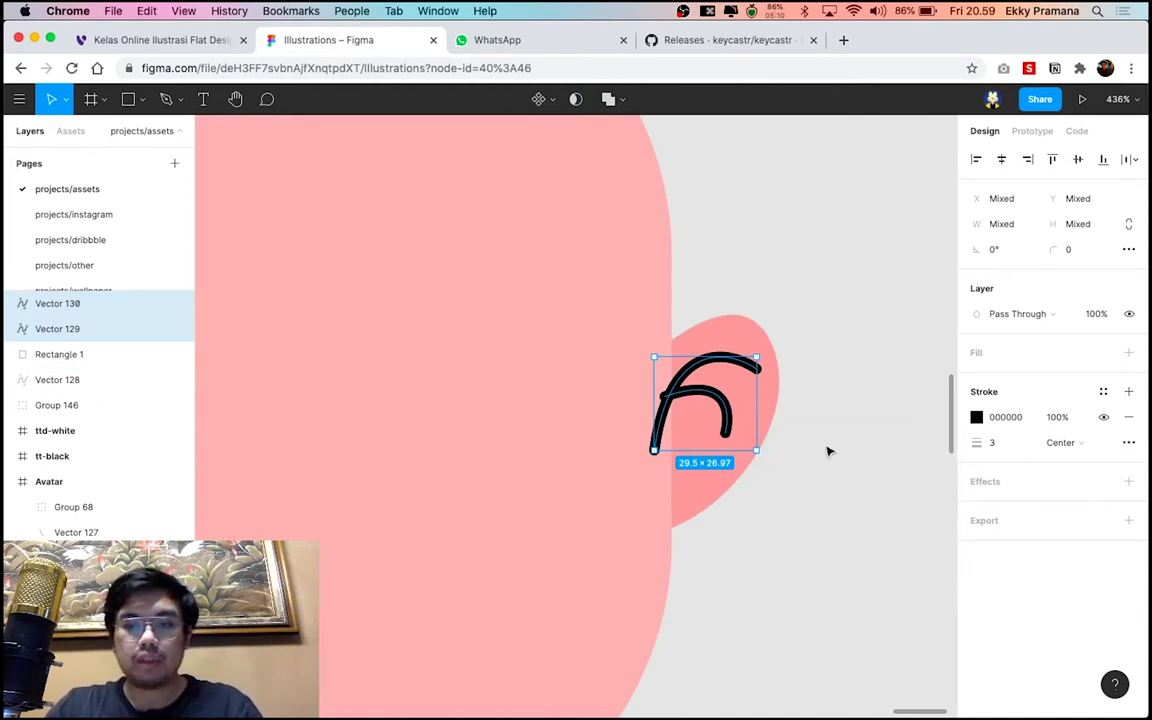
key("super+bracketleft")
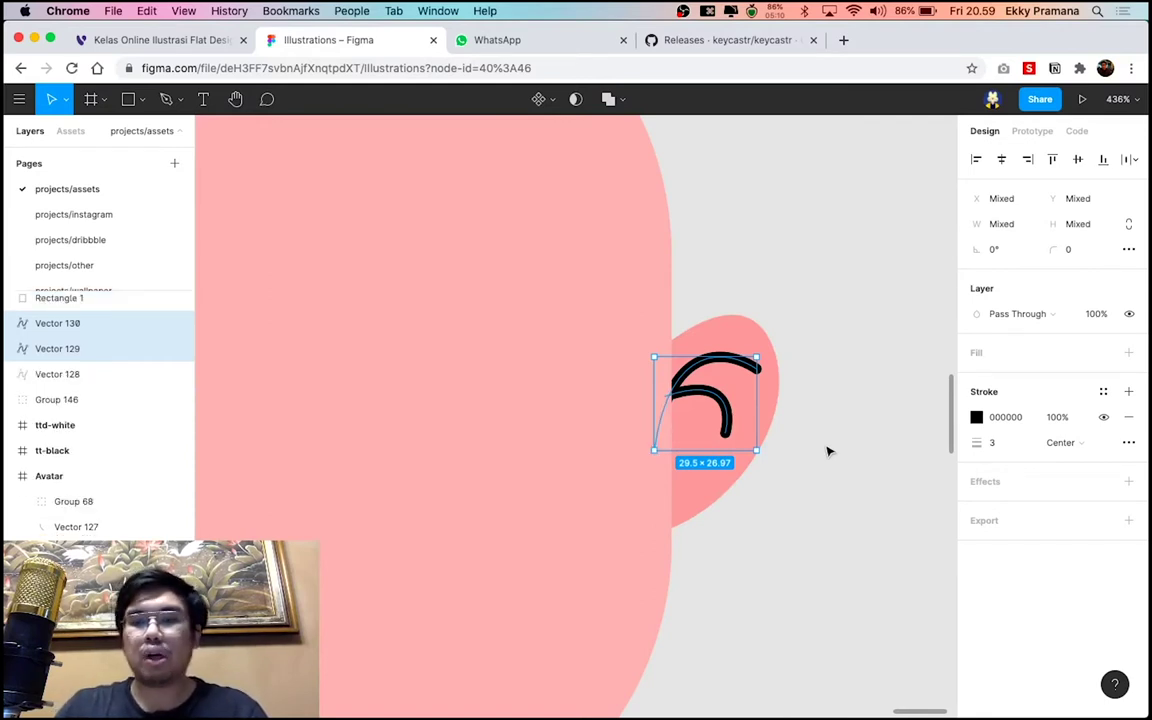
Give both inner ear curves, Vector 129 and Vector 130, a stroke weight of 5
left_click(820, 494)
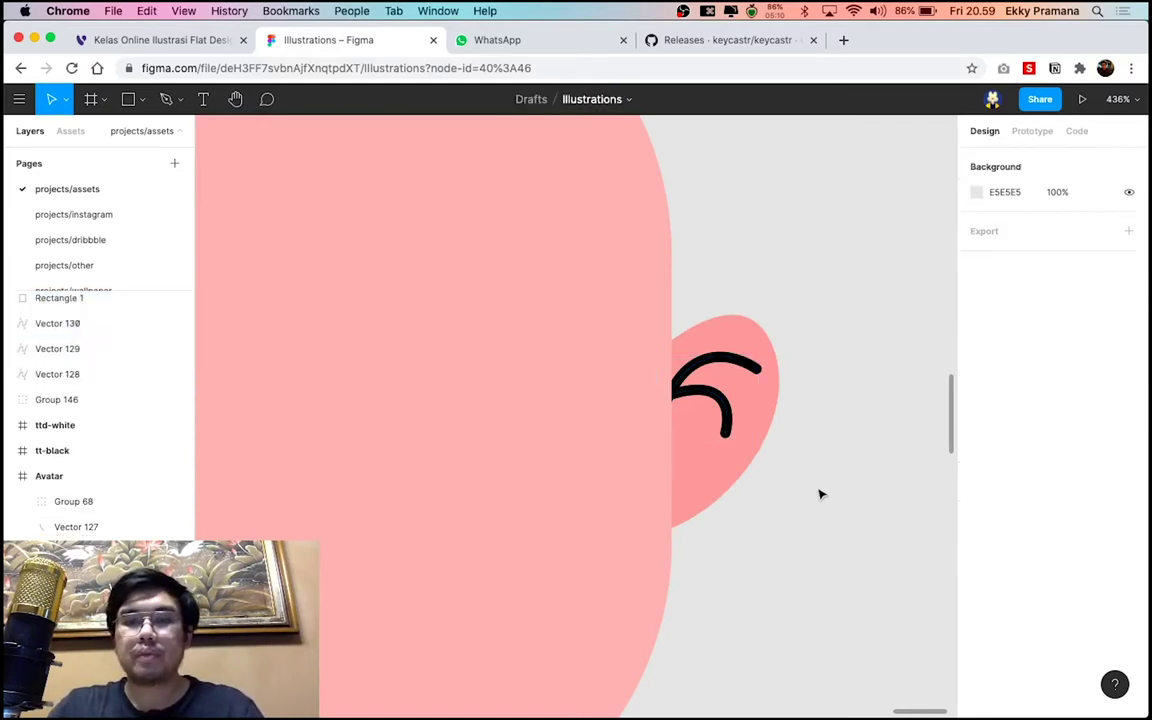
scroll(773, 477, "down", 5)
scroll(773, 477, "down", 5)
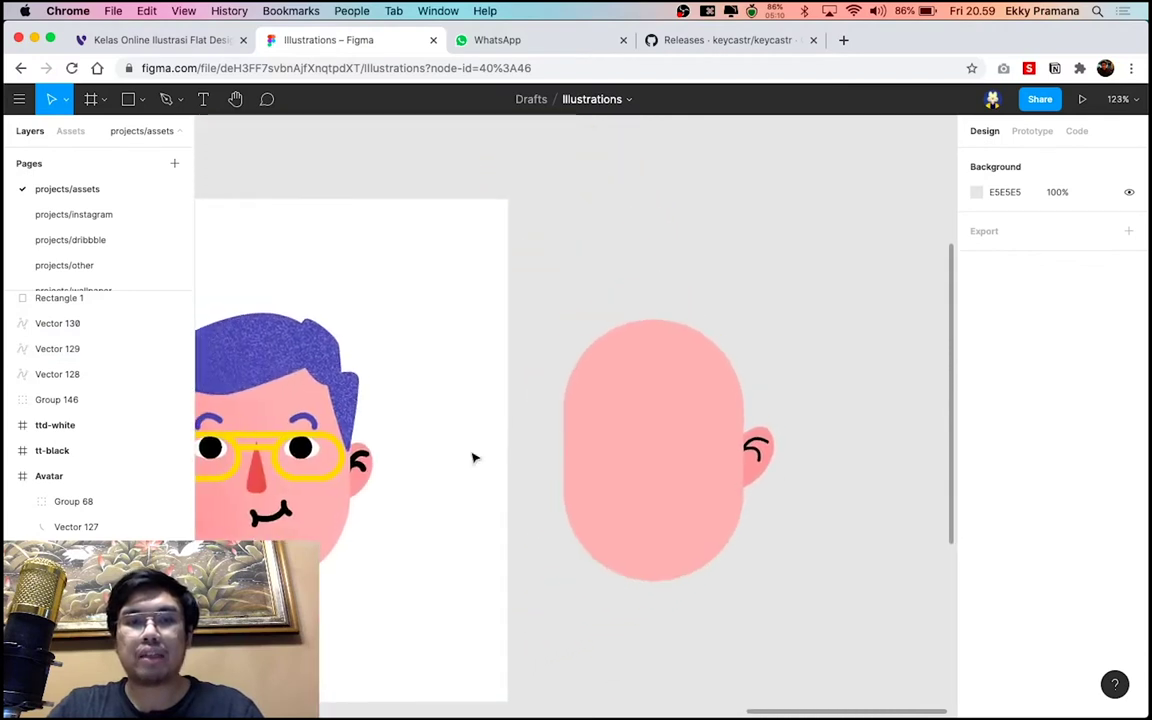
scroll(789, 455, "up", 5)
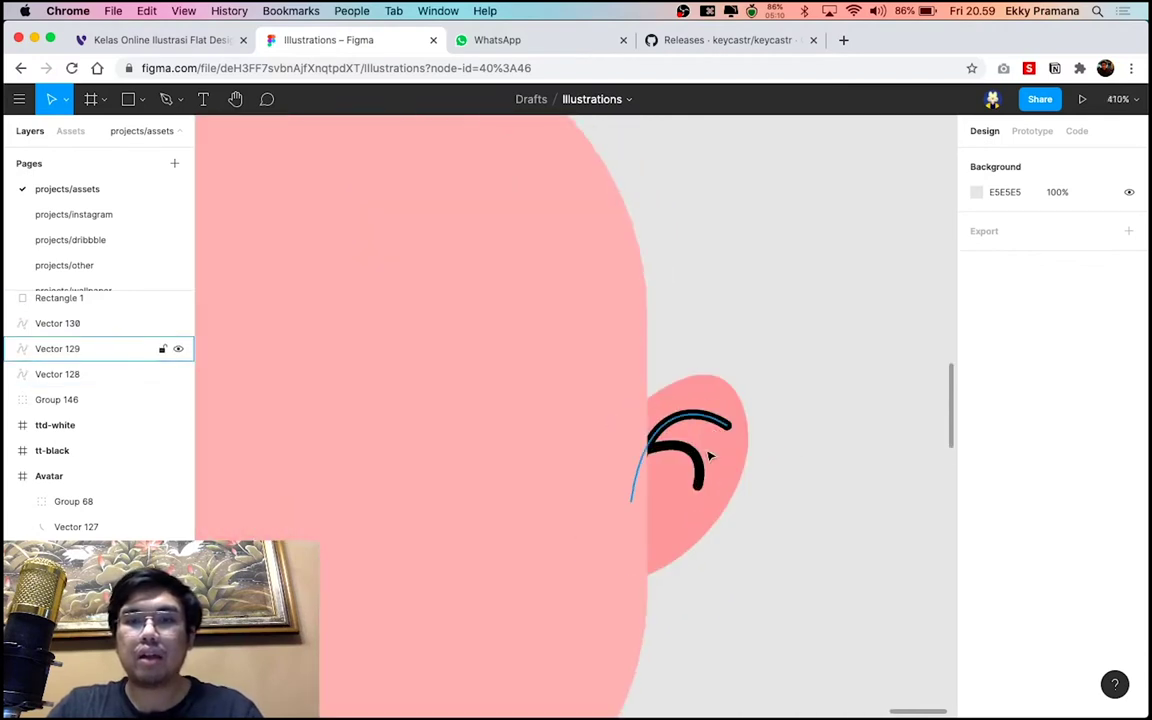
left_click(703, 470)
left_click(1003, 444)
type("5")
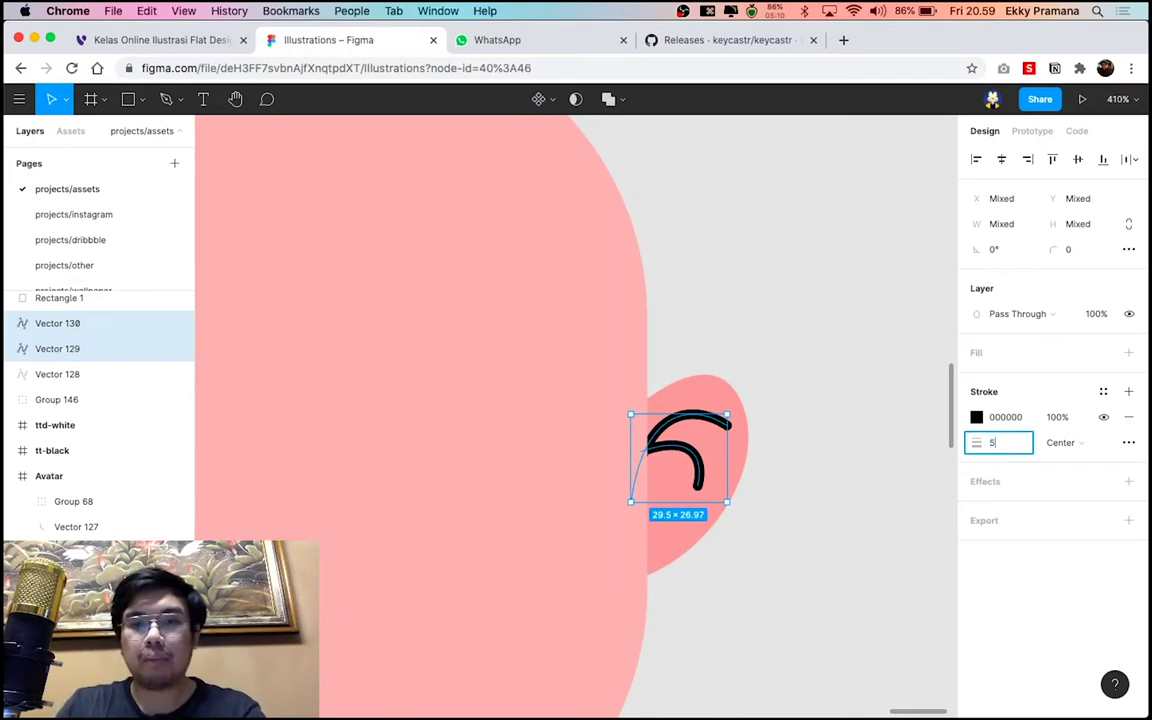
key("Return")
Deselect the curves and select the pink ear ellipse
scroll(859, 526, "down", 3)
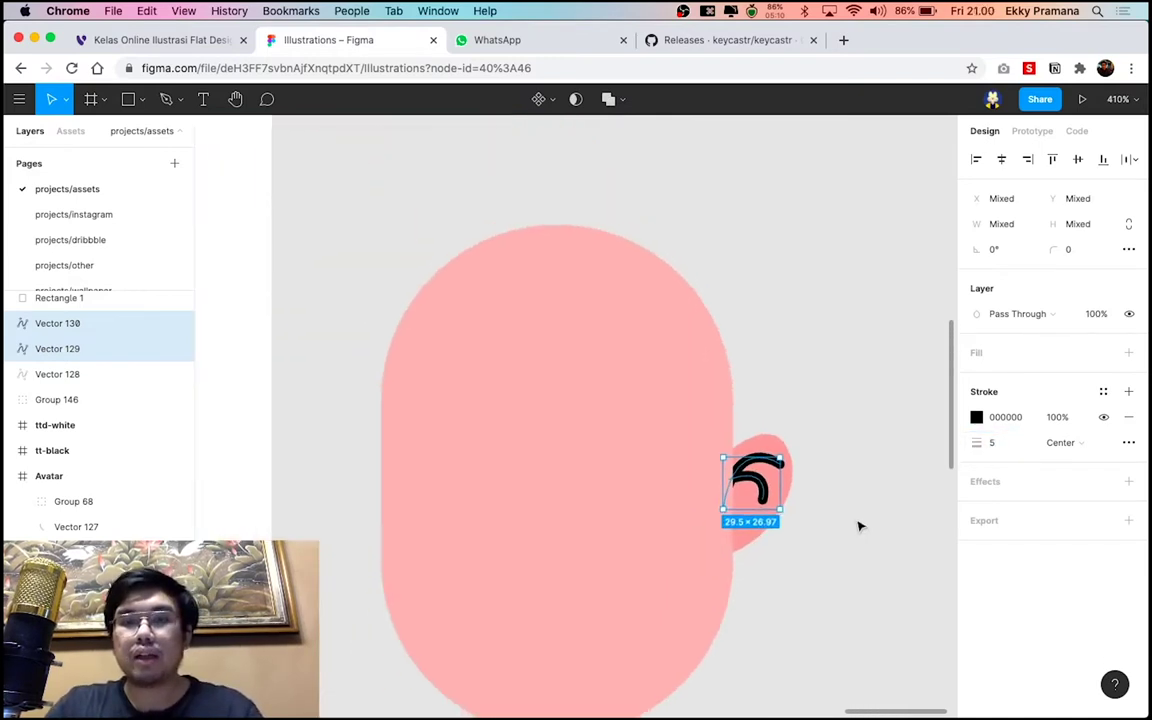
left_click(856, 515)
scroll(763, 472, "up", 2)
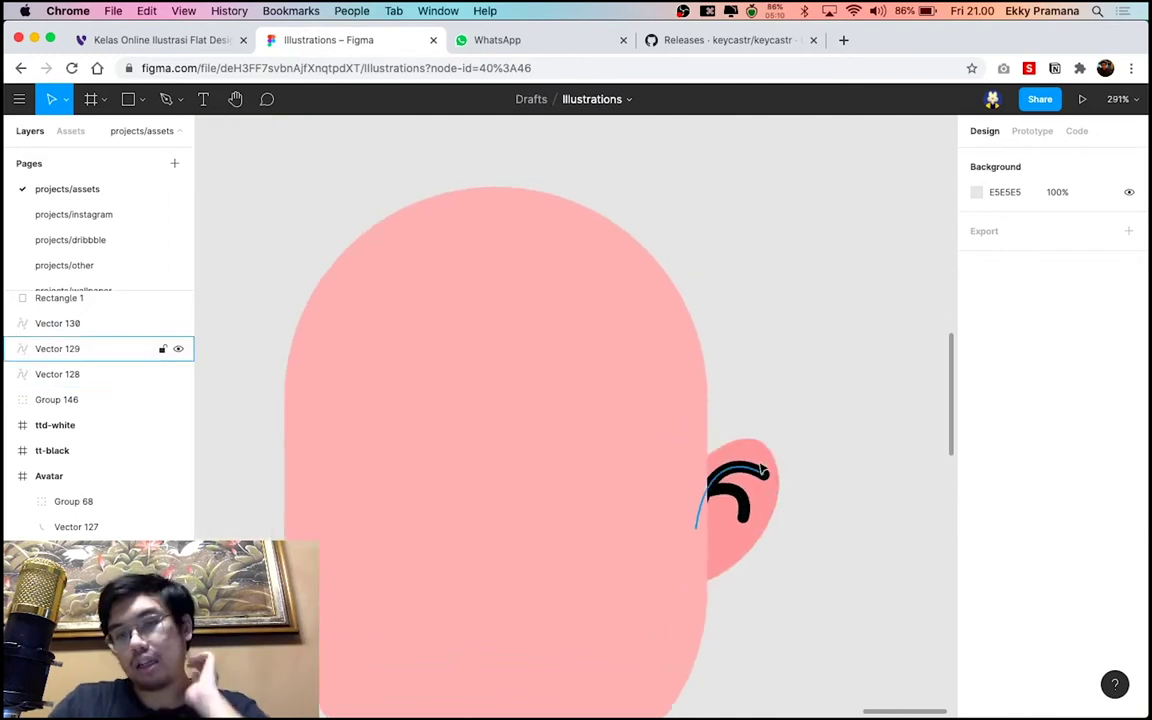
left_click(766, 455)
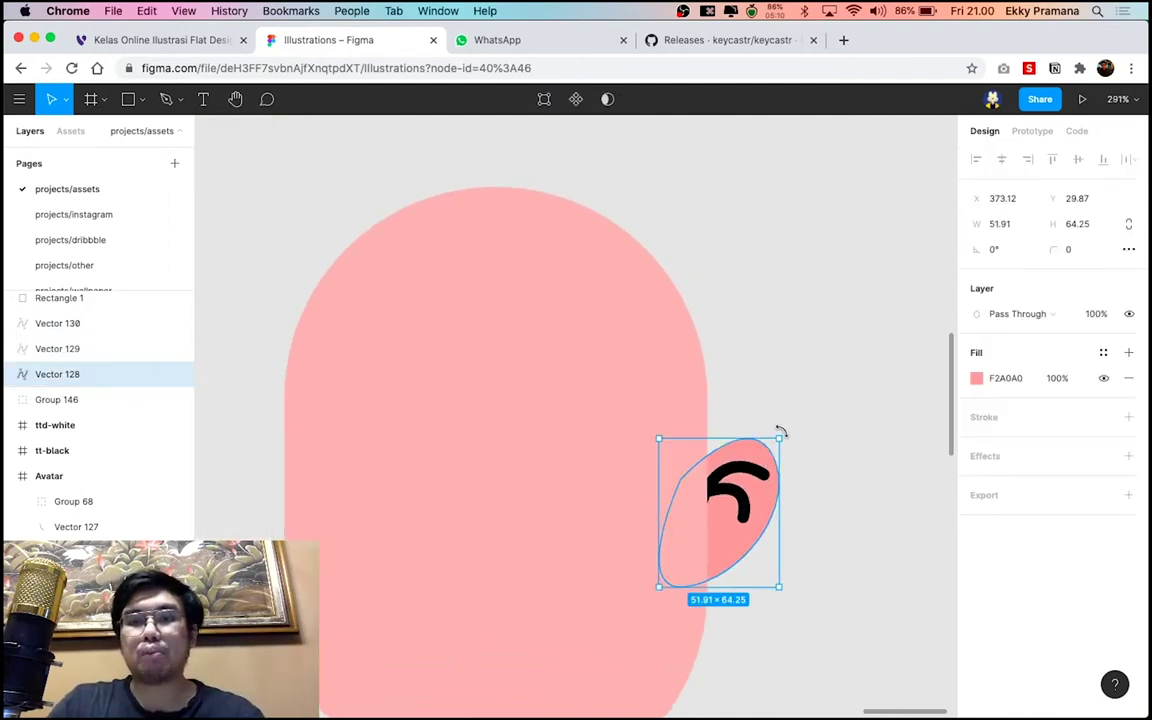
Rotate the pink ear a few degrees clockwise and drag its bezier handles into a new curve
mouse_move(781, 432)
left_mouse_down()
mouse_move(793, 441)
mouse_move(785, 452)
left_mouse_up()
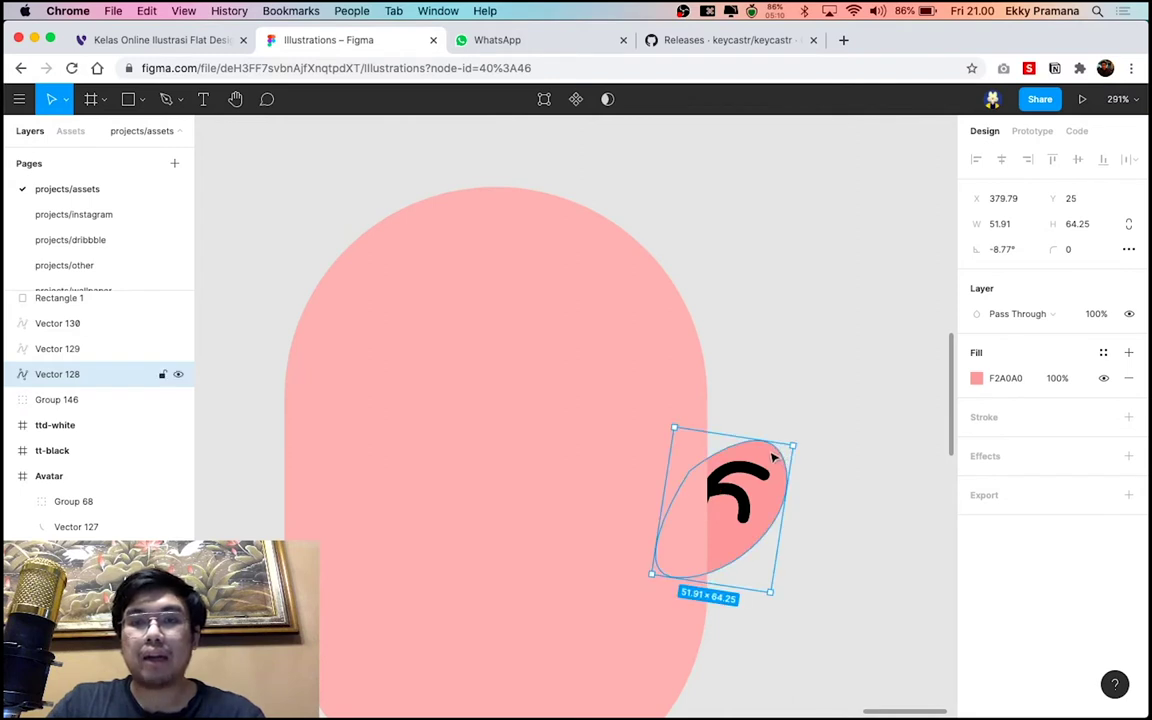
double_click(773, 457)
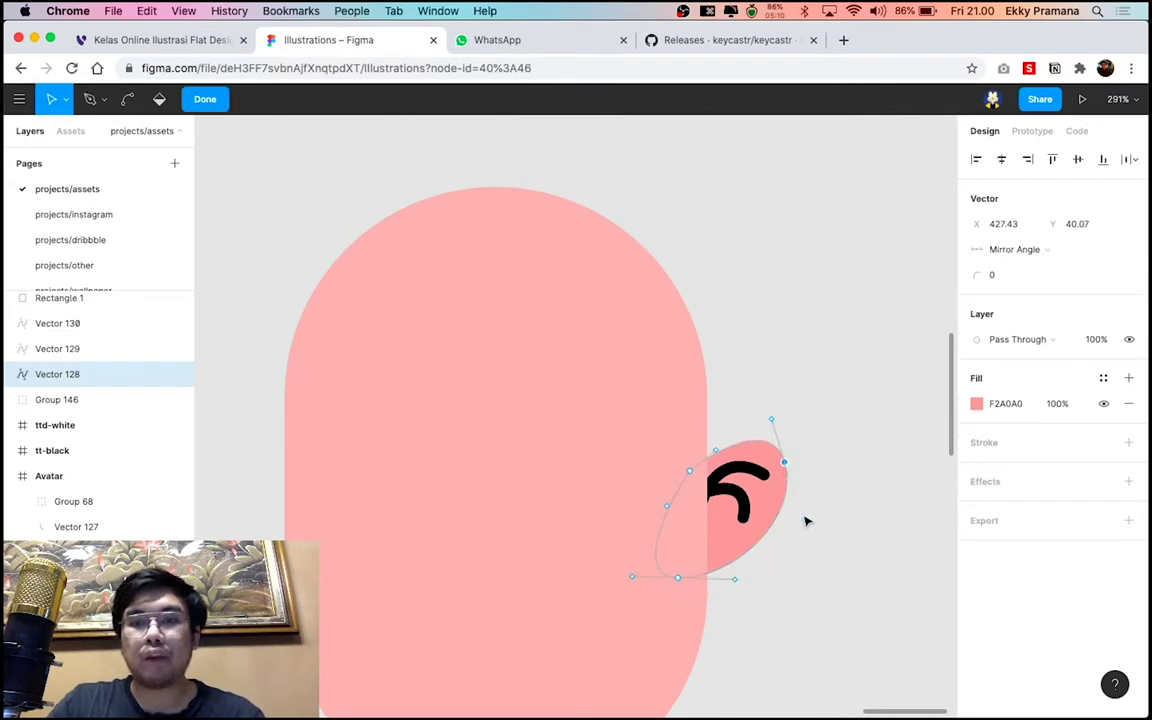
left_click_drag(807, 520, 790, 468)
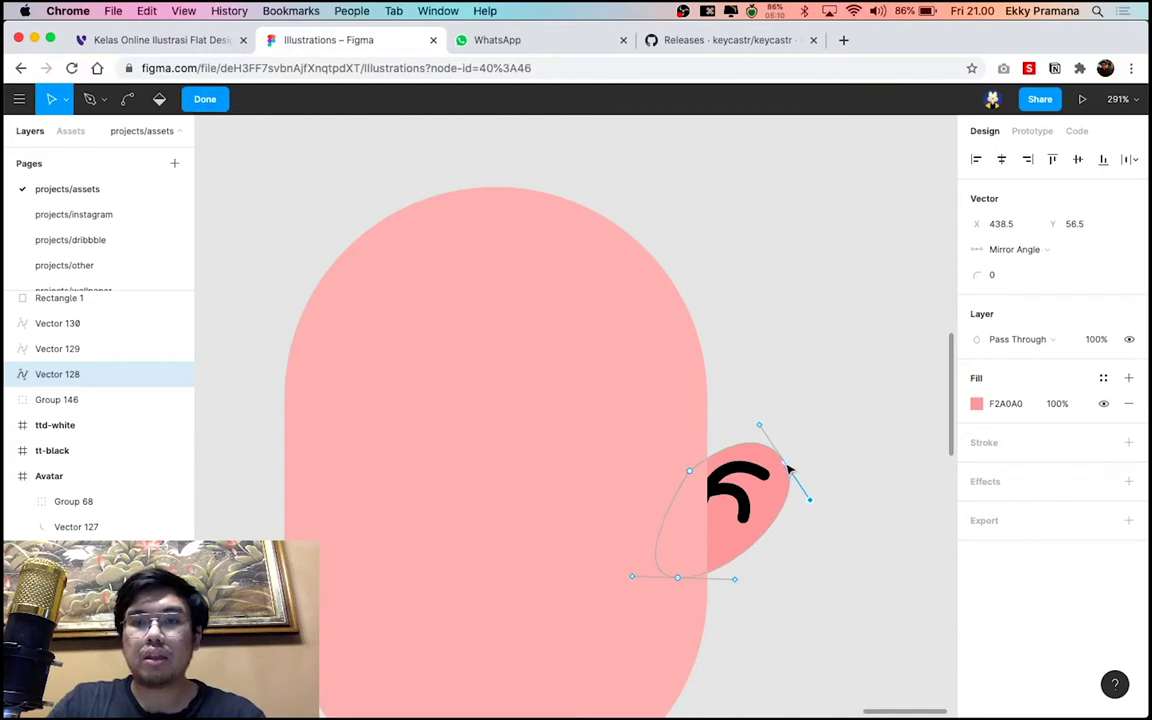
left_click_drag(735, 580, 741, 582)
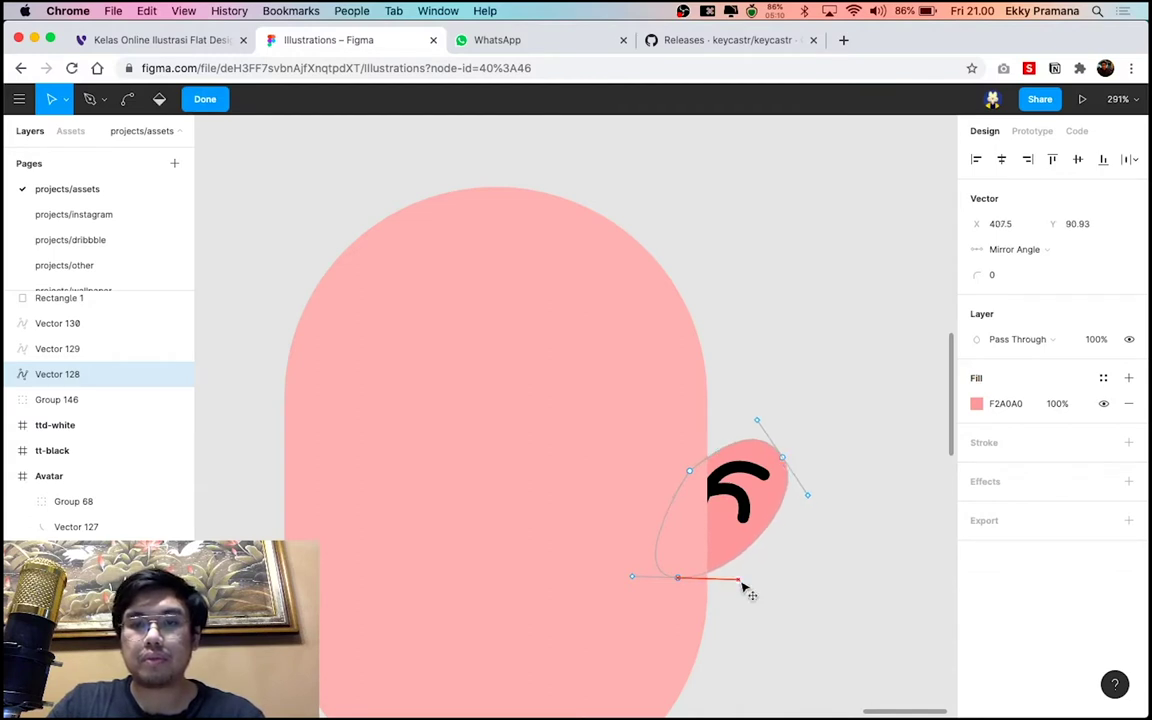
left_click(803, 566)
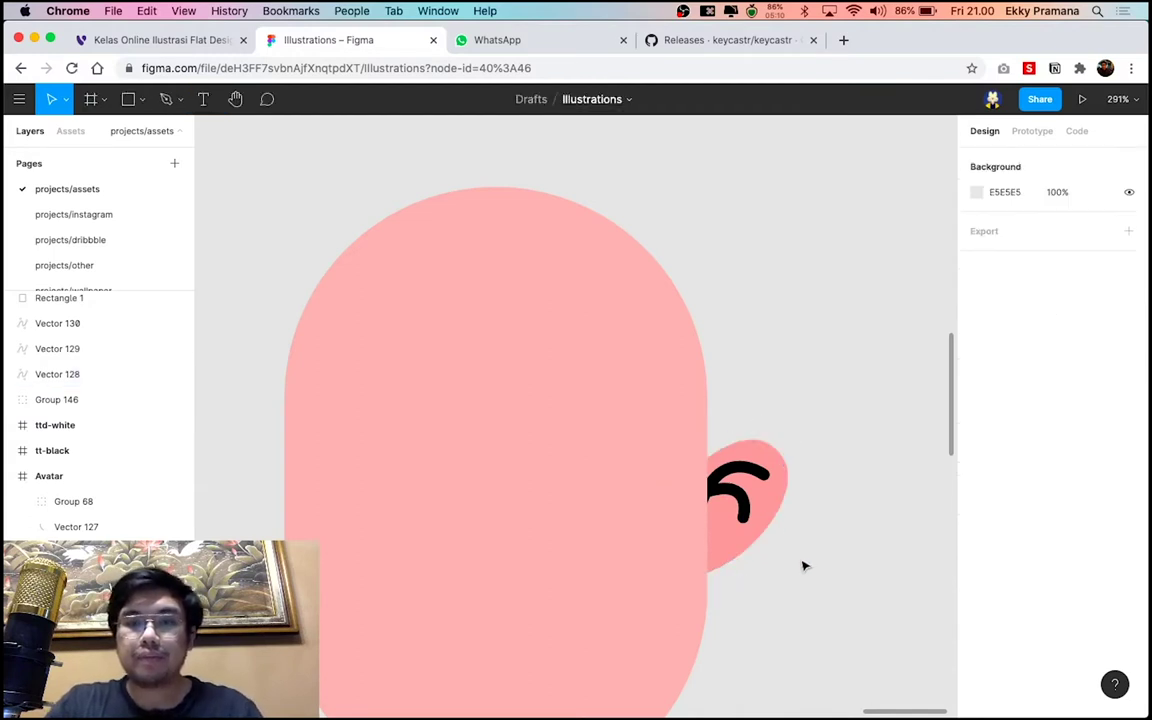
left_click(751, 455)
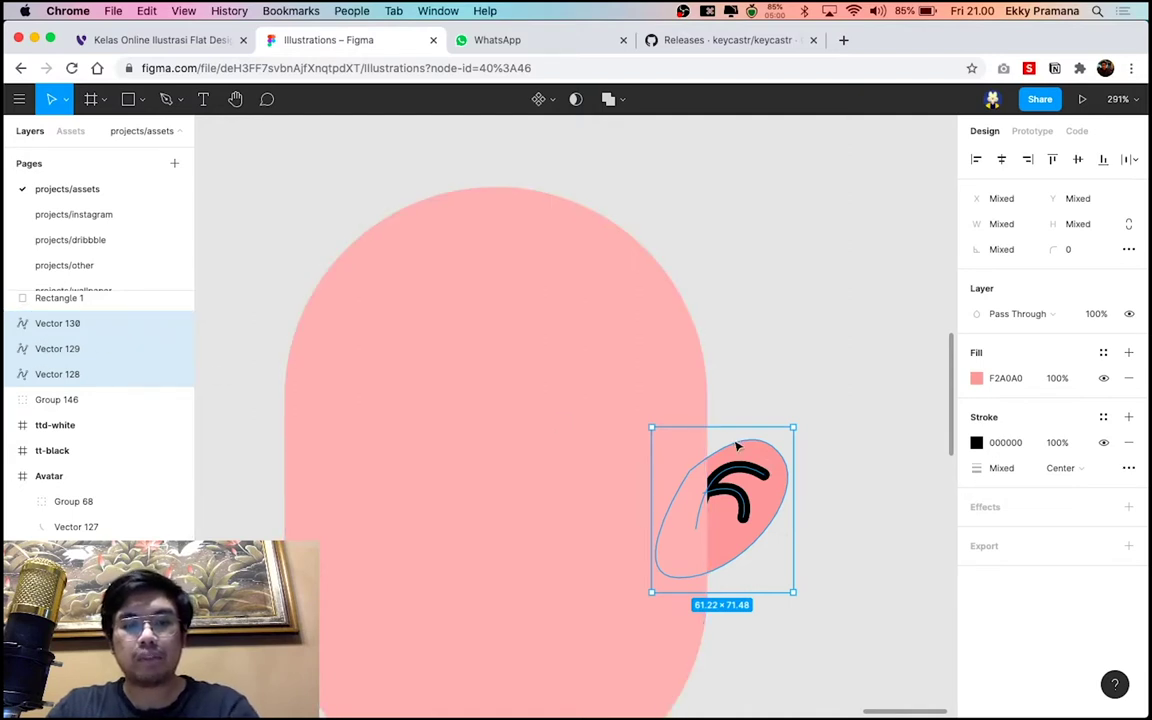
Group Vectors 128–130 with Ctrl+G and start renaming the group to 'telinga kanan'
key("ctrl+g")
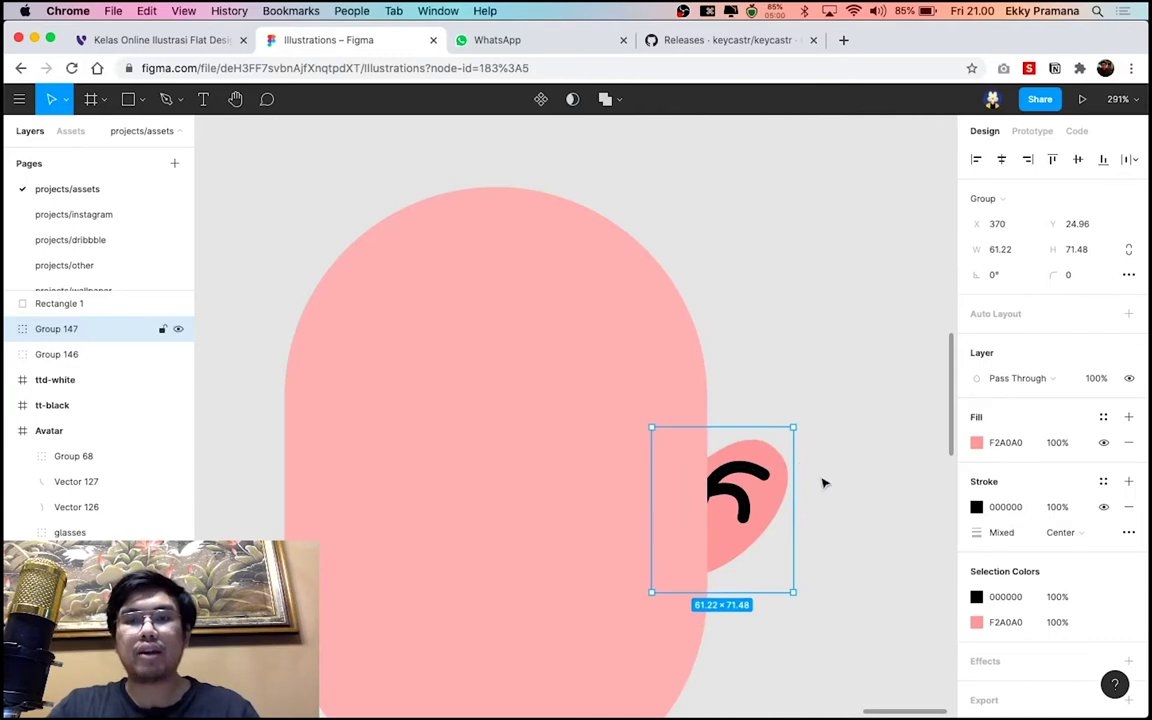
scroll(823, 483, "down", 3)
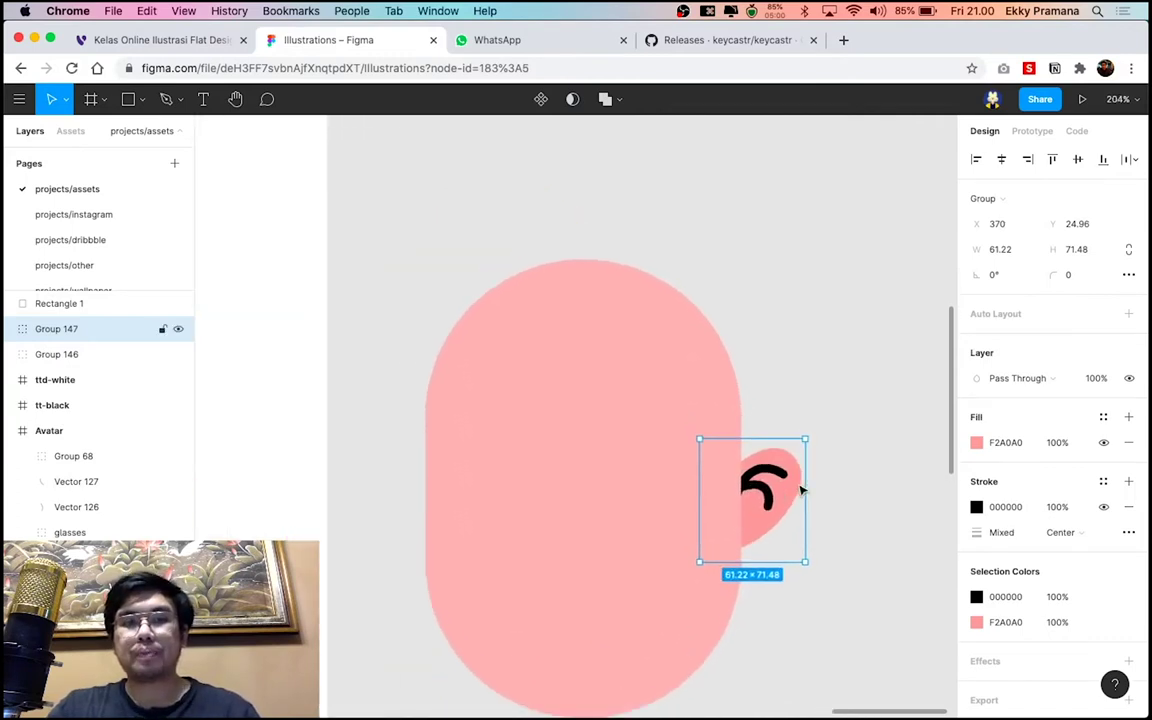
key("shift+equal")
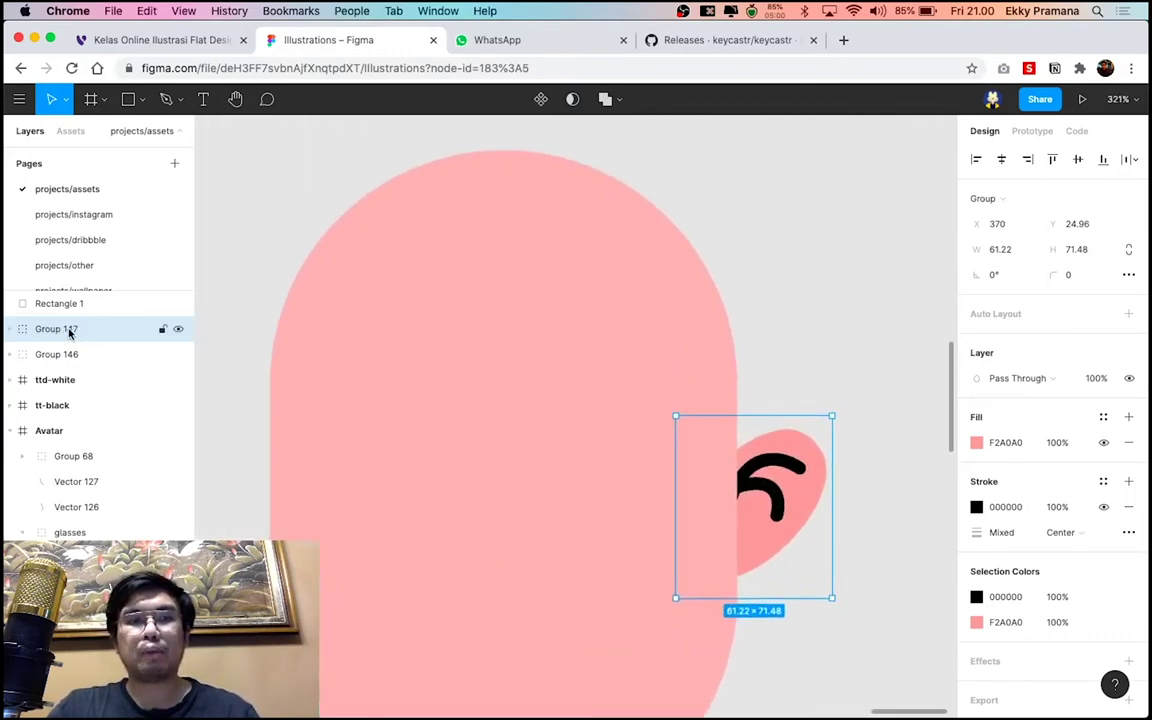
double_click(70, 333)
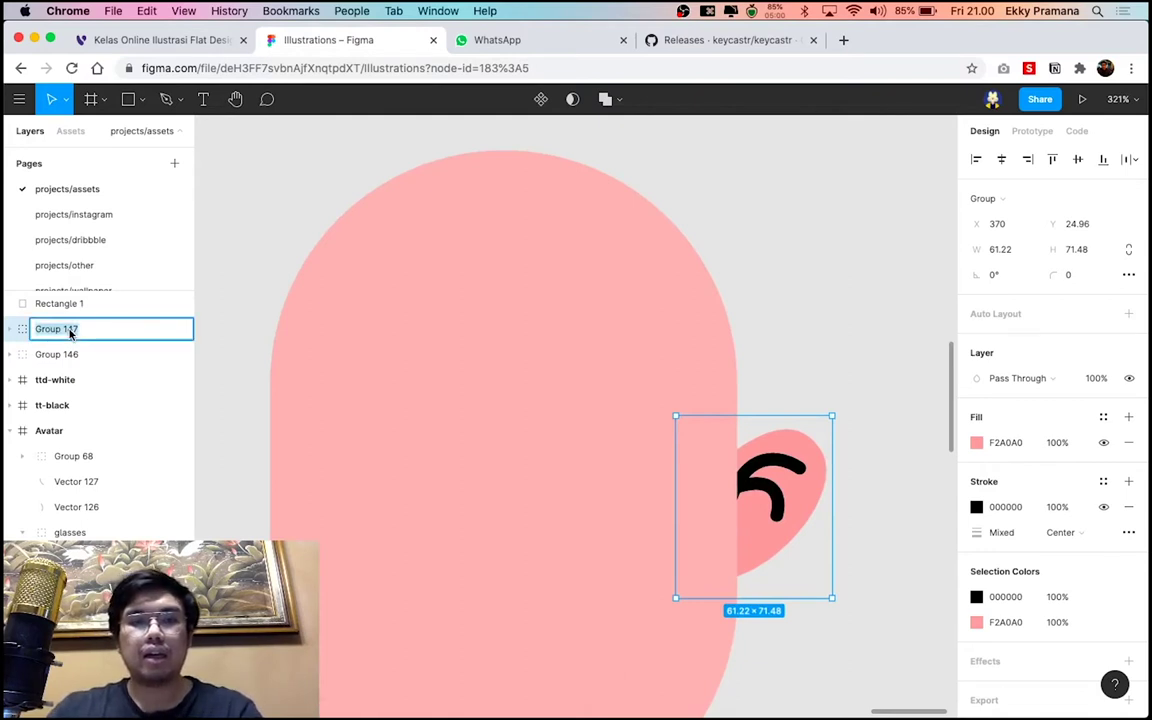
type("telingan kanan")
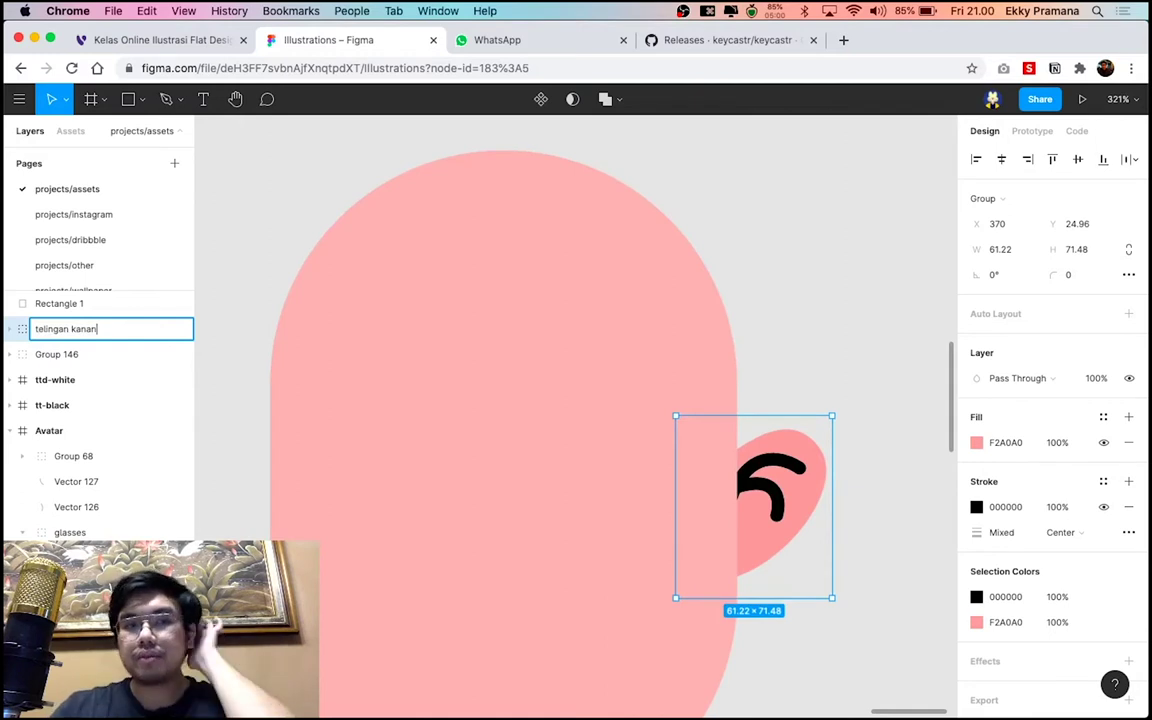
Confirm the 'telinga kanan' name and zoom out to show the whole avatar
key("Escape")
key("shift+1")
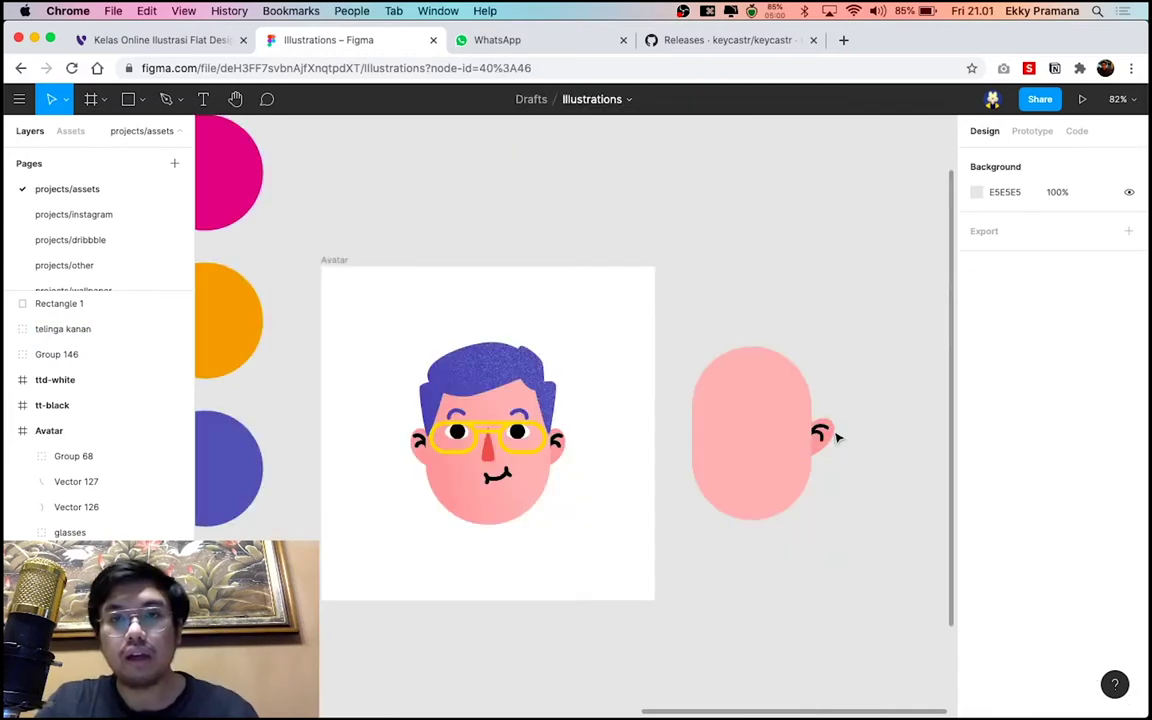
scroll(818, 456, "up", 3)
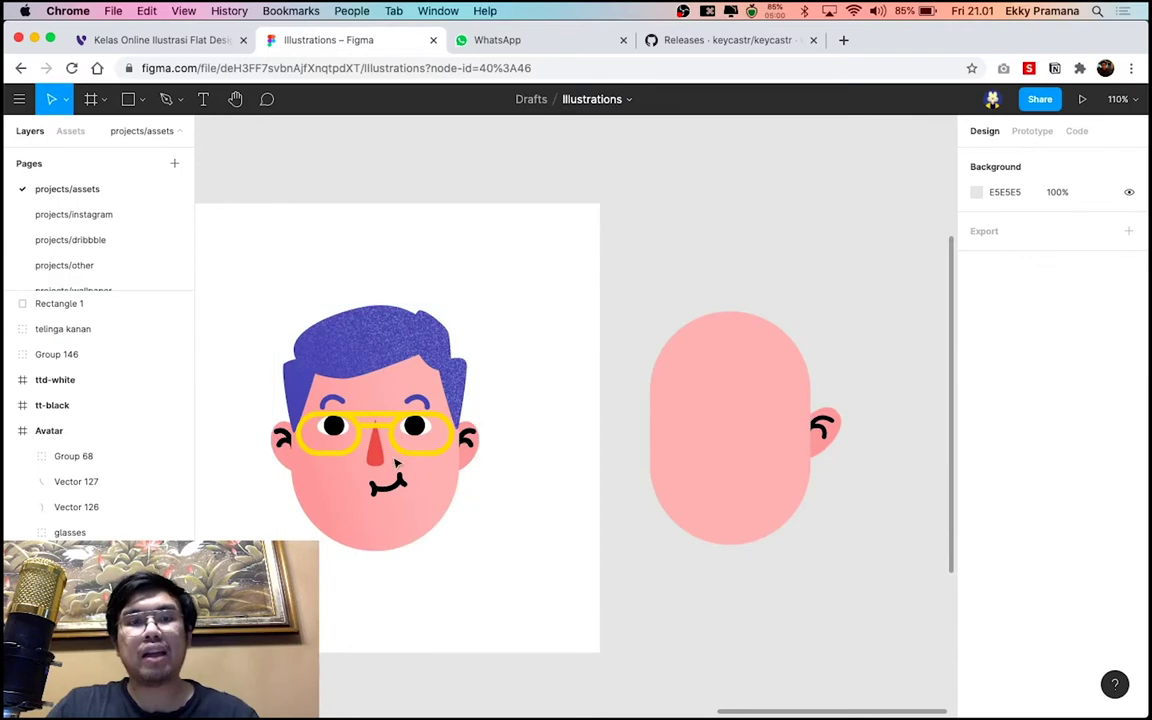
scroll(838, 445, "up", 3)
scroll(836, 442, "up", 2)
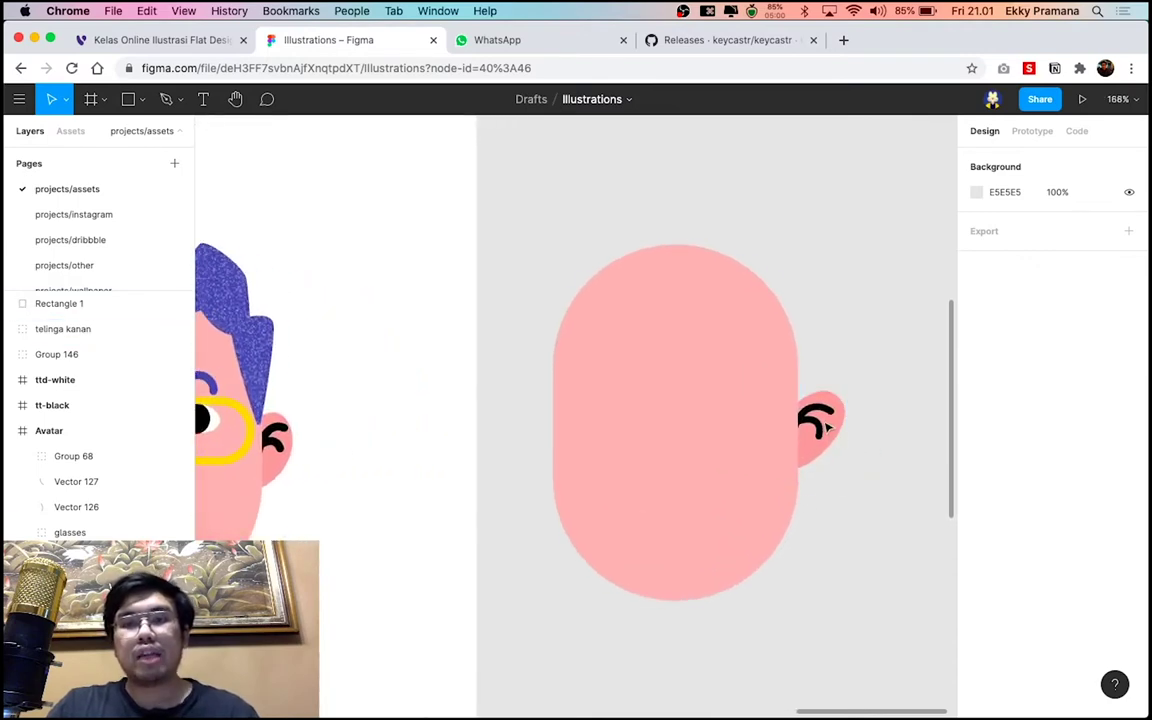
Duplicate the telinga kanan ear group and flip the copy horizontally
left_click(841, 428)
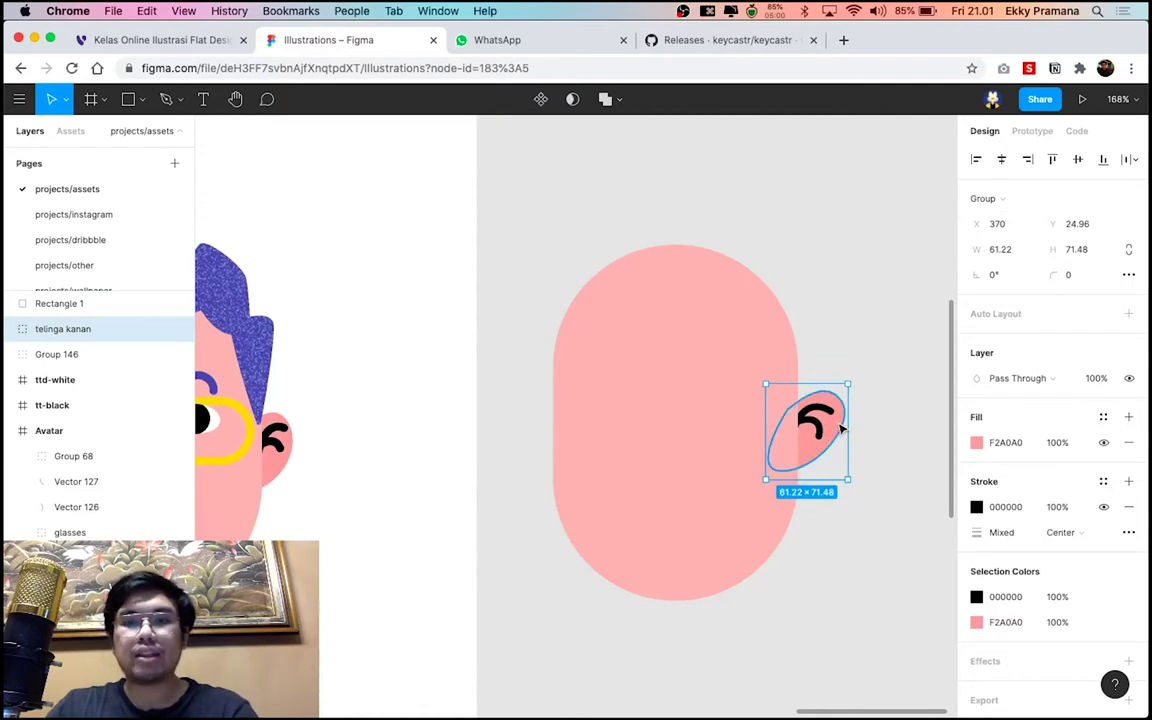
key("super+d")
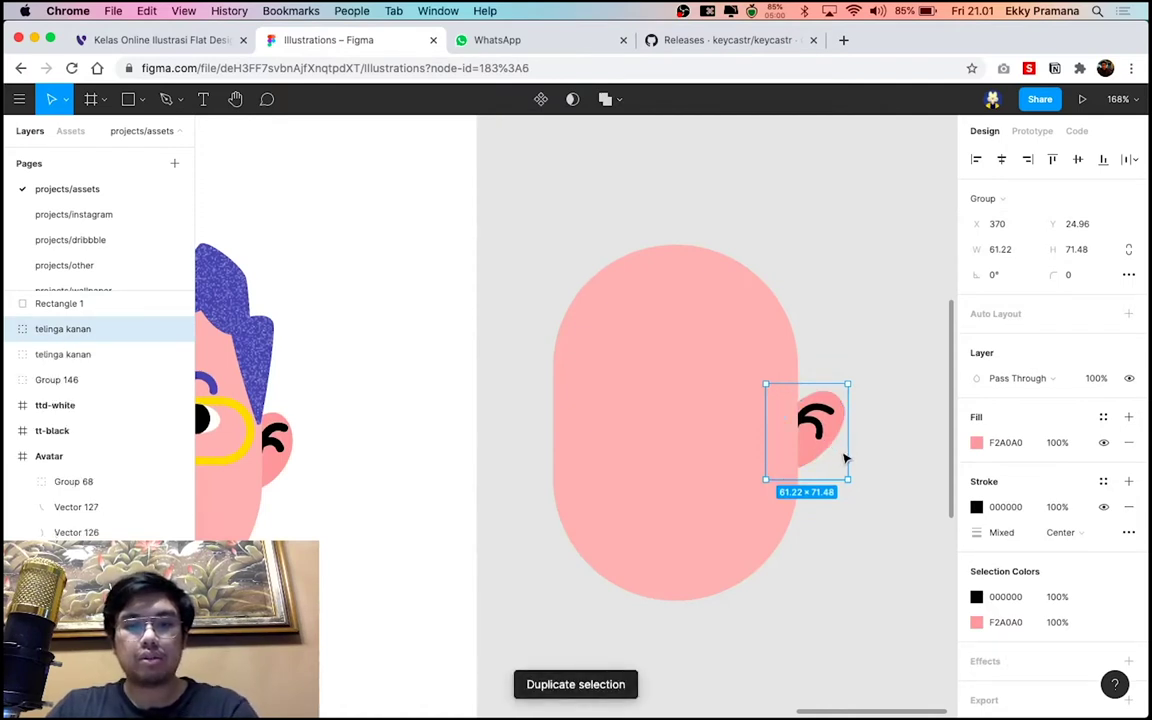
key("shift+h")
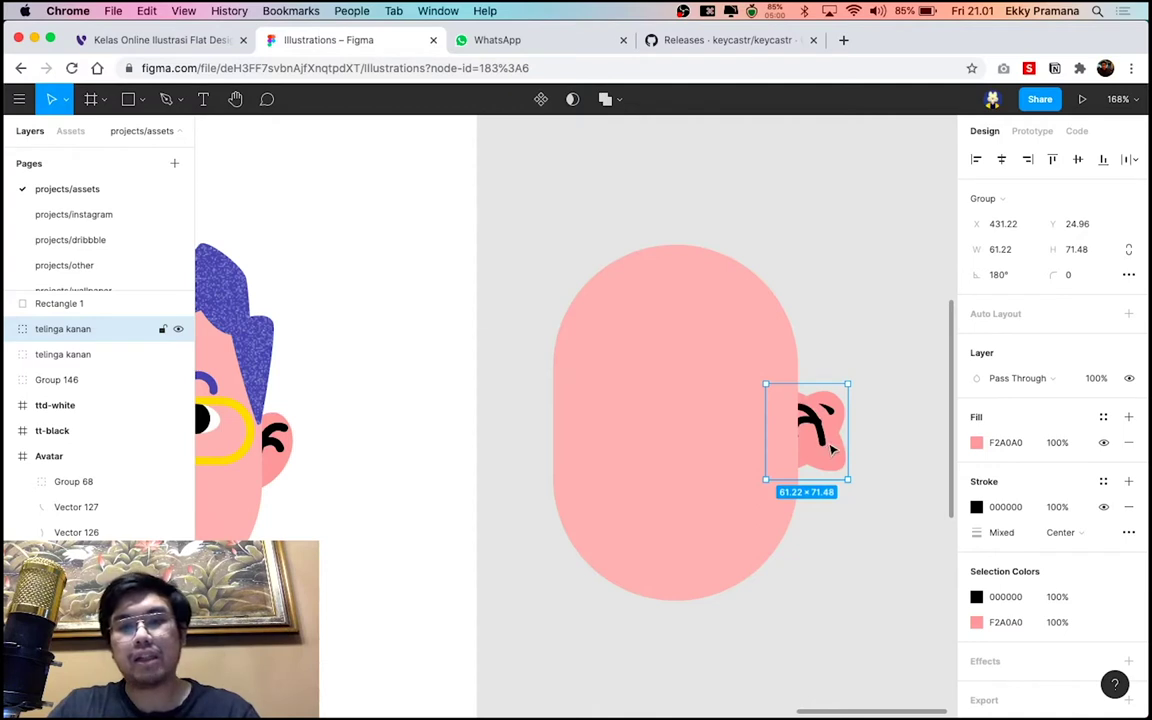
Move the flipped ear to the head's left side and nudge both ears level and centred
left_click_drag(823, 440, 538, 440)
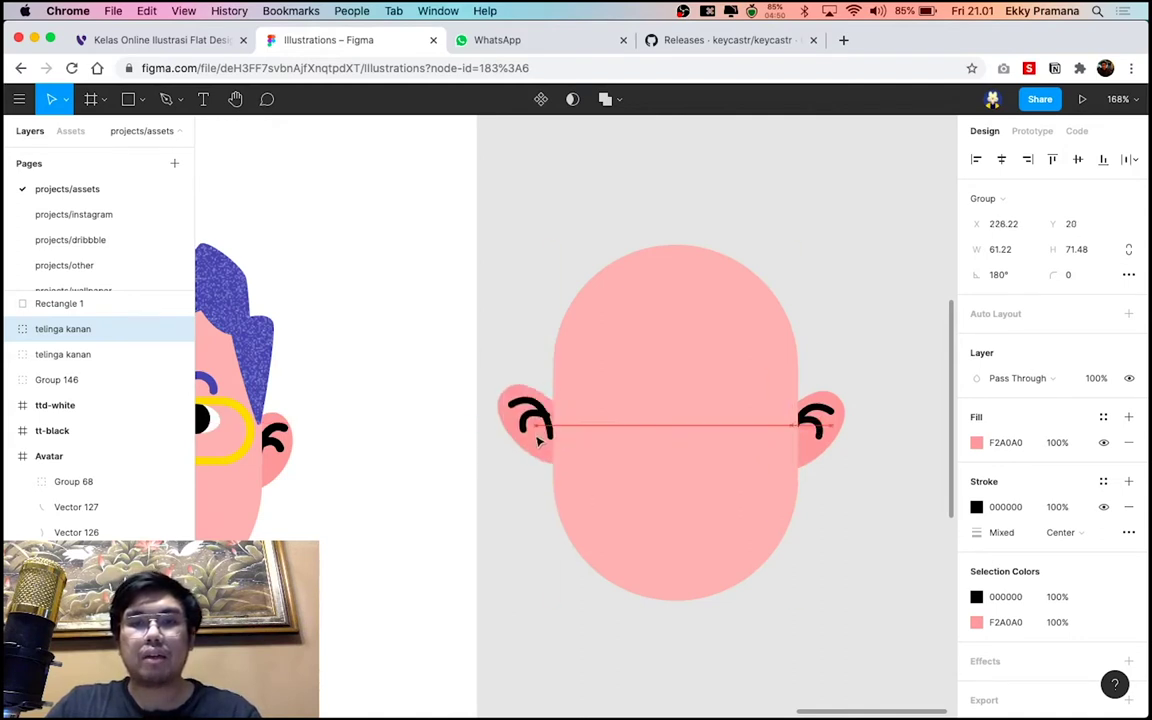
left_click_drag(538, 440, 738, 440)
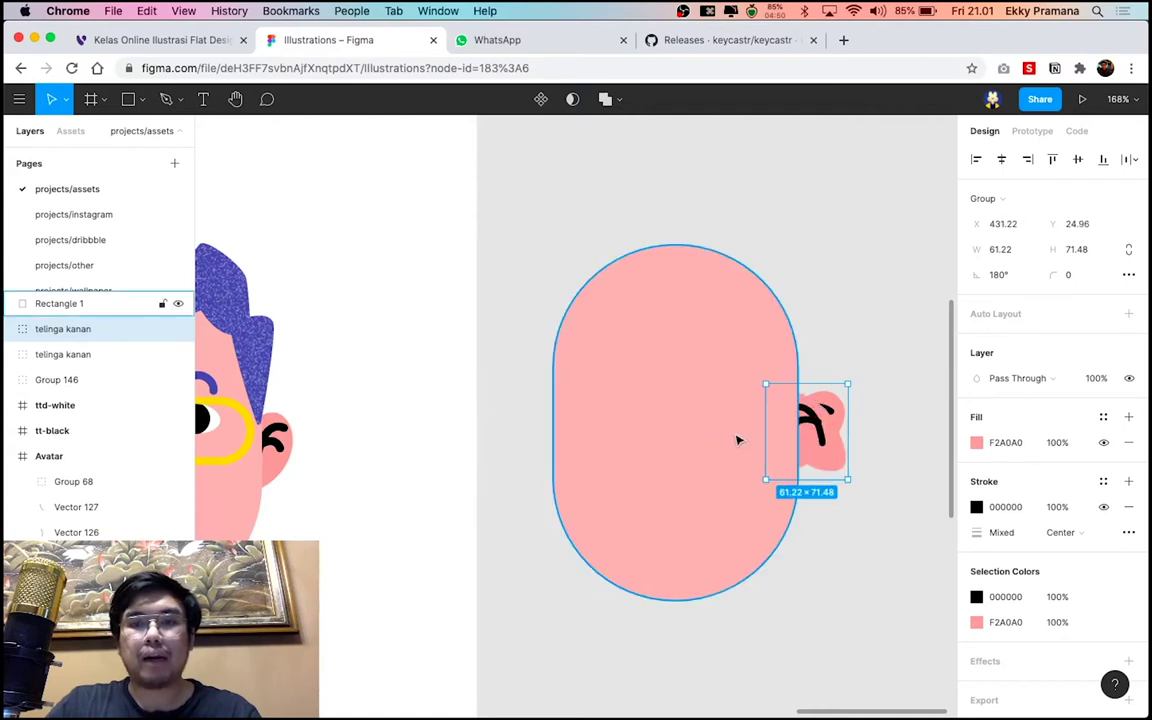
left_click_drag(828, 442, 553, 443)
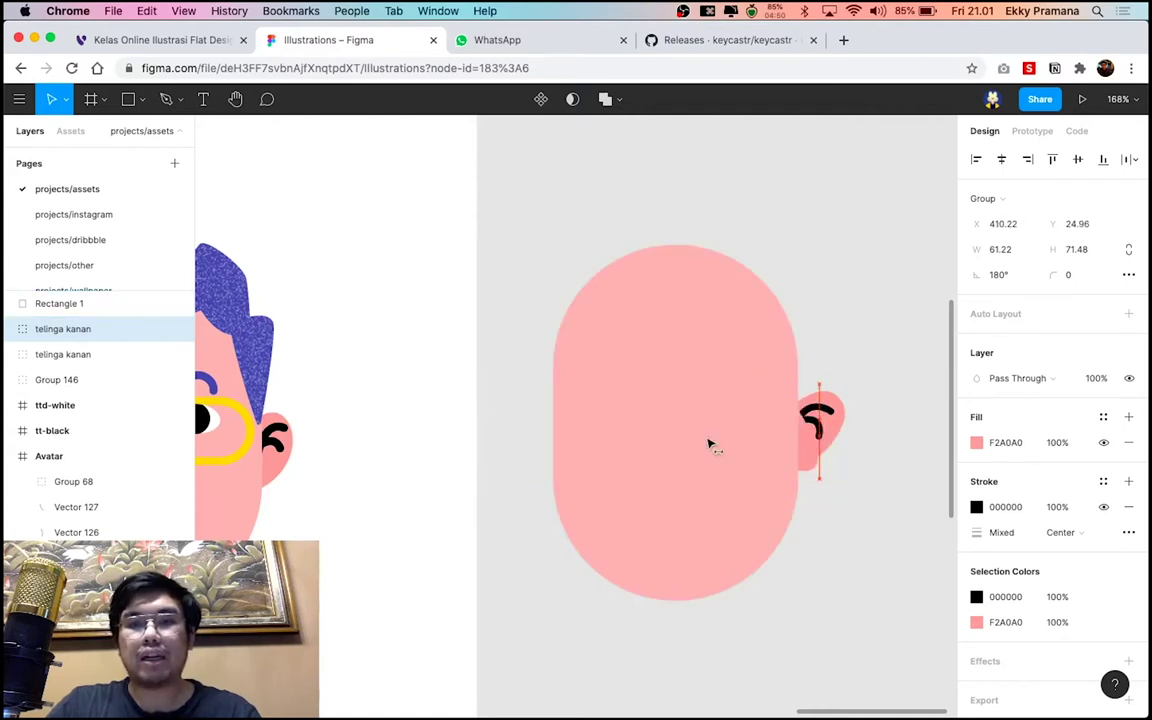
key("shift+Right")
key("Right")
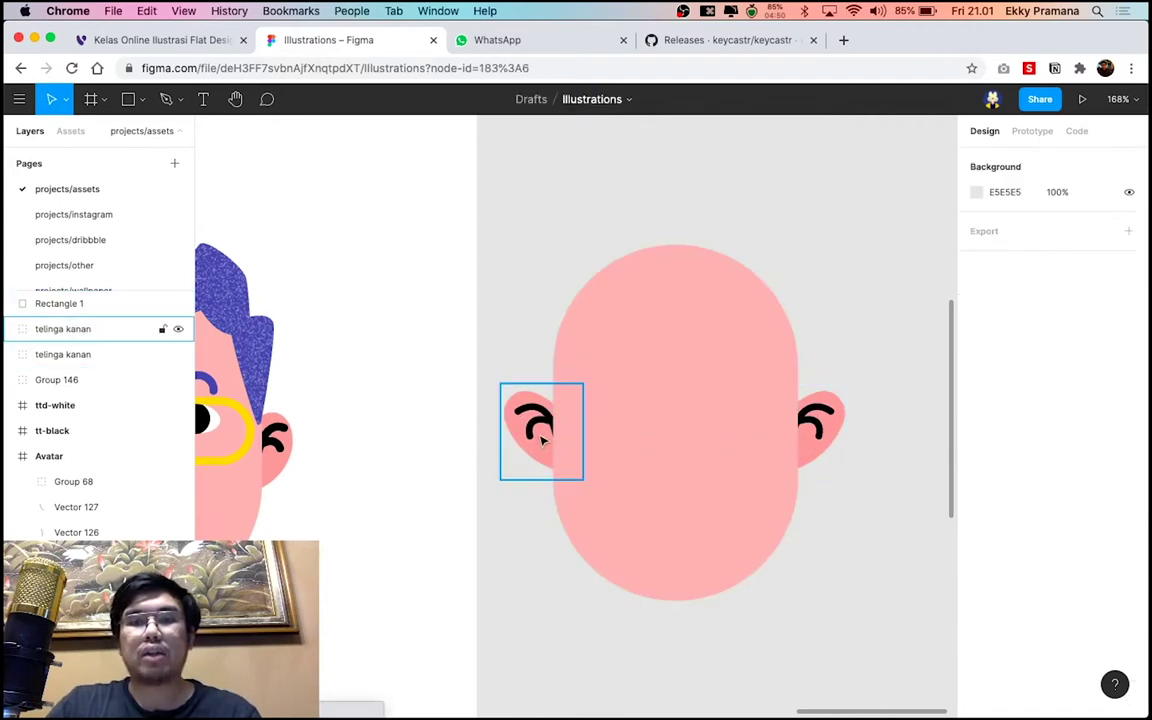
left_click(825, 428, "shift")
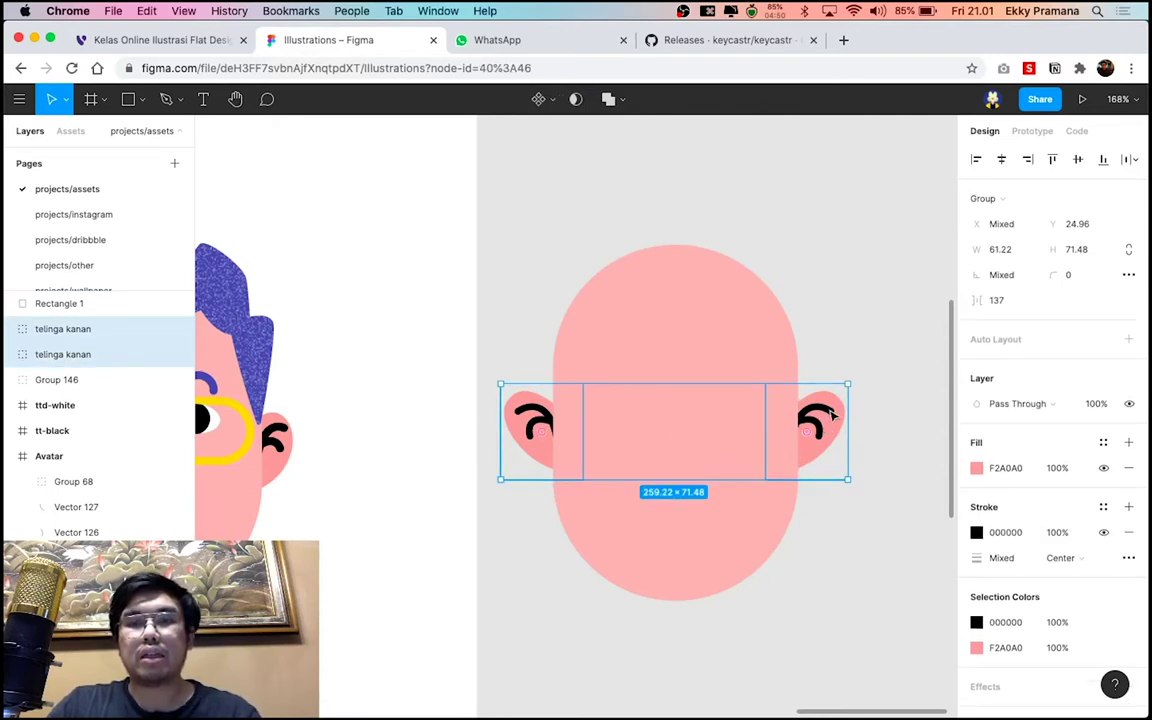
key("Down")
key("Up")
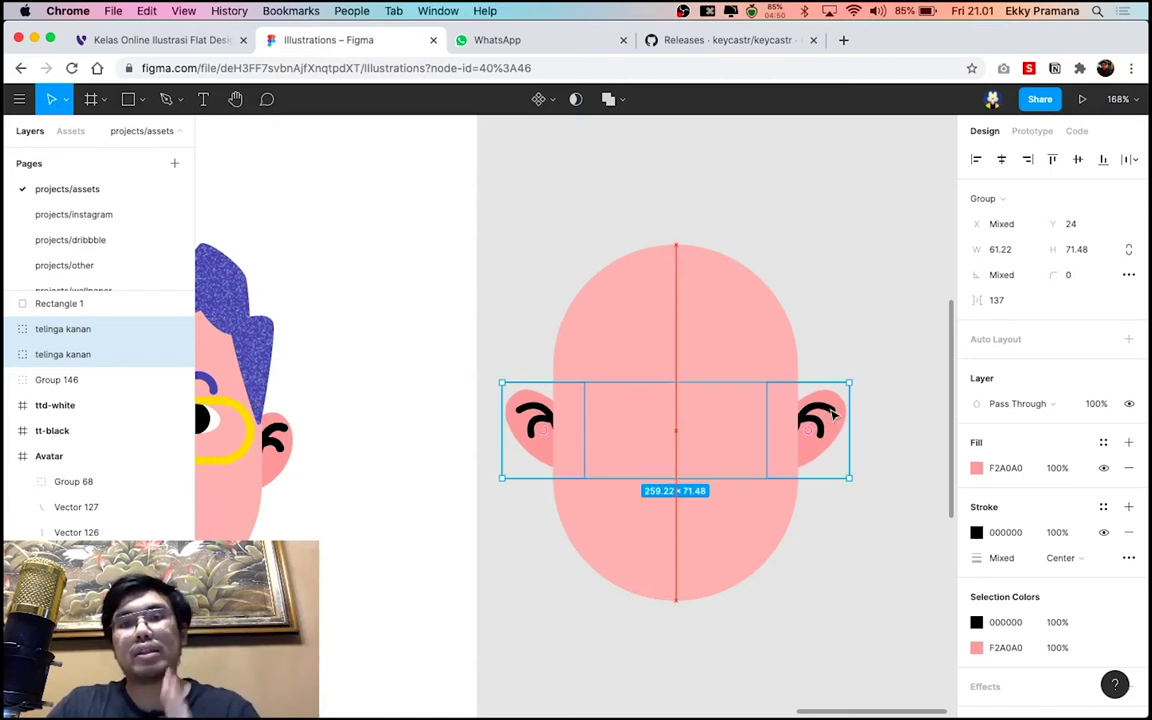
left_click(812, 278)
scroll(812, 279, "down", 5)
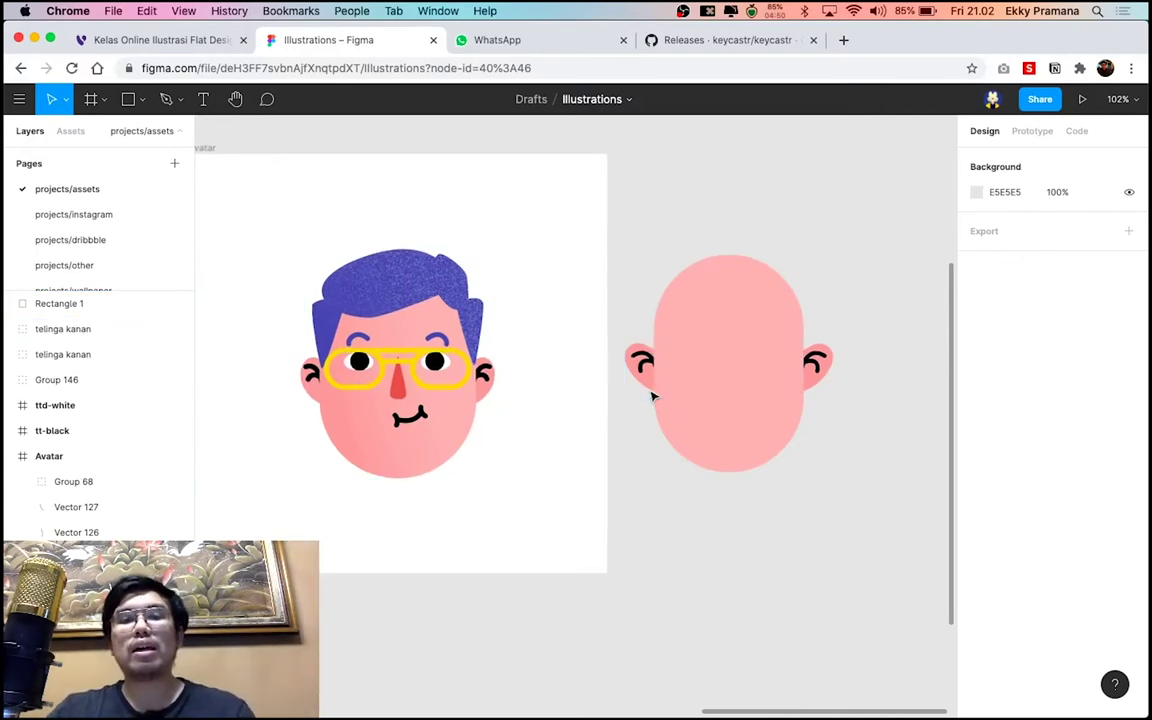
scroll(656, 398, "up", 3)
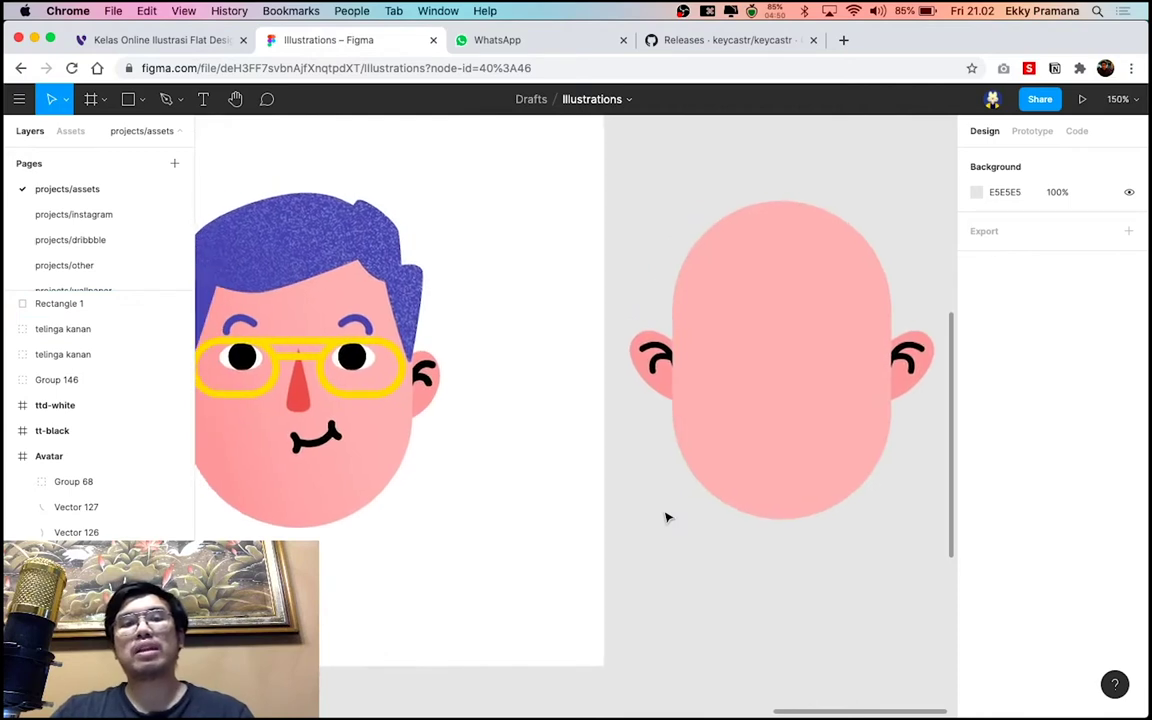
scroll(666, 515, "down", 3)
scroll(667, 517, "down", 2)
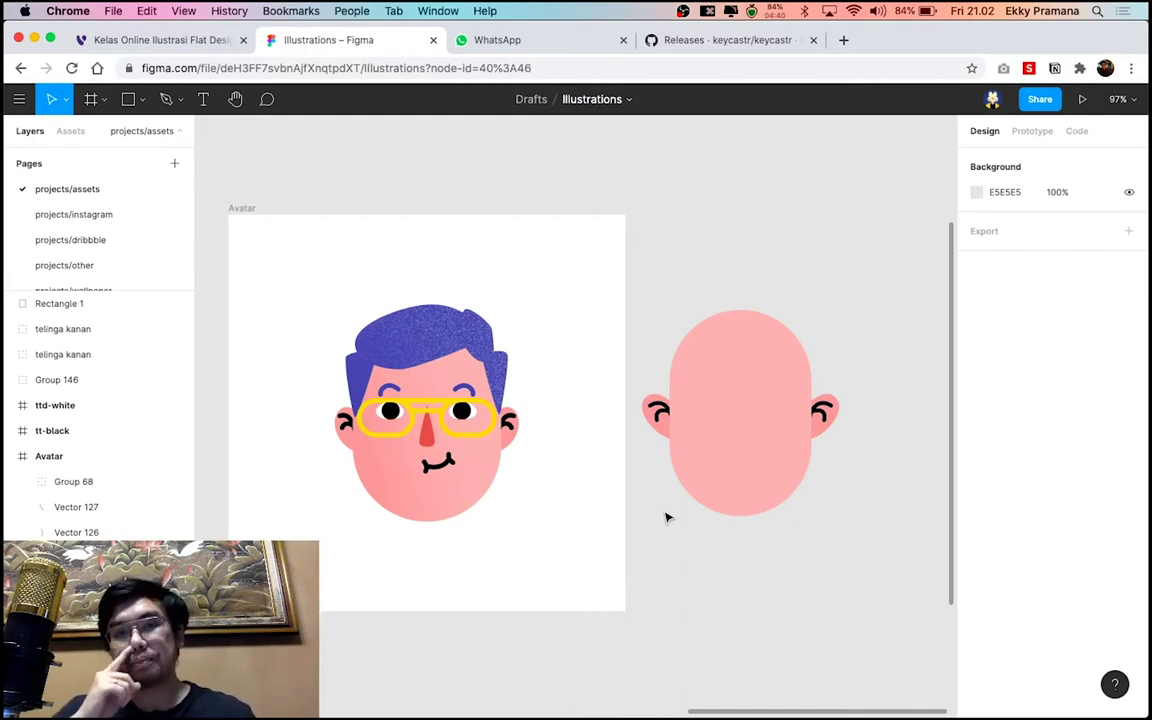
scroll(568, 367, "up", 3)
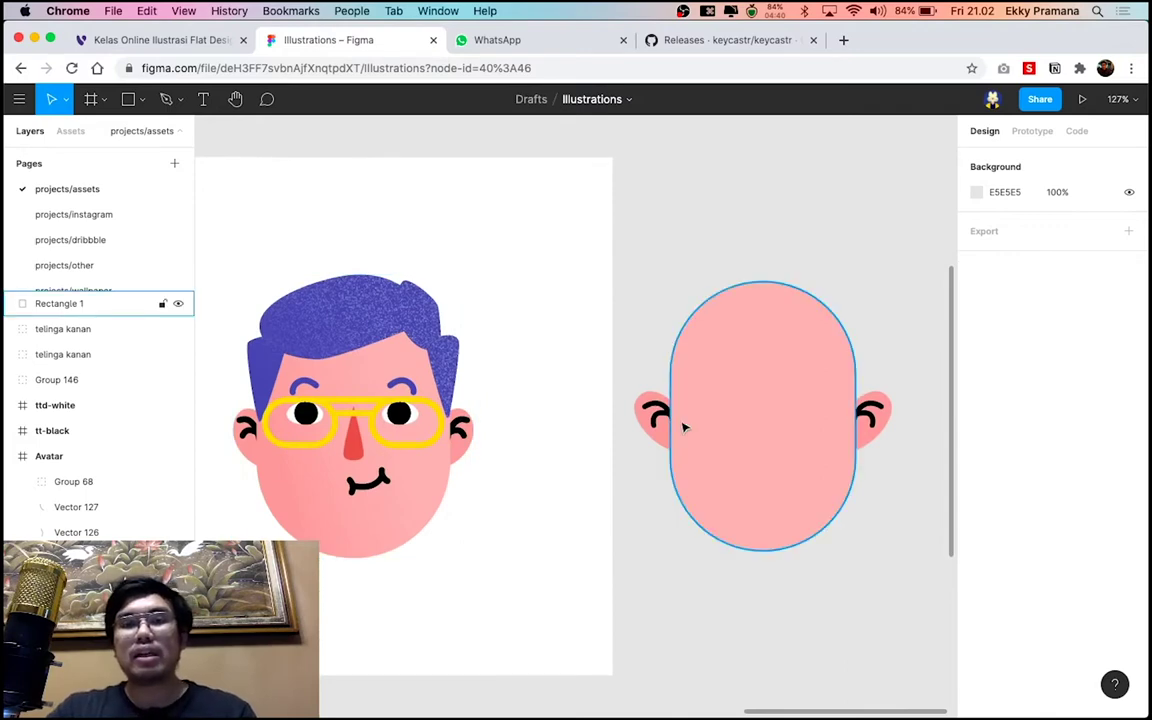
scroll(676, 422, "down", 2)
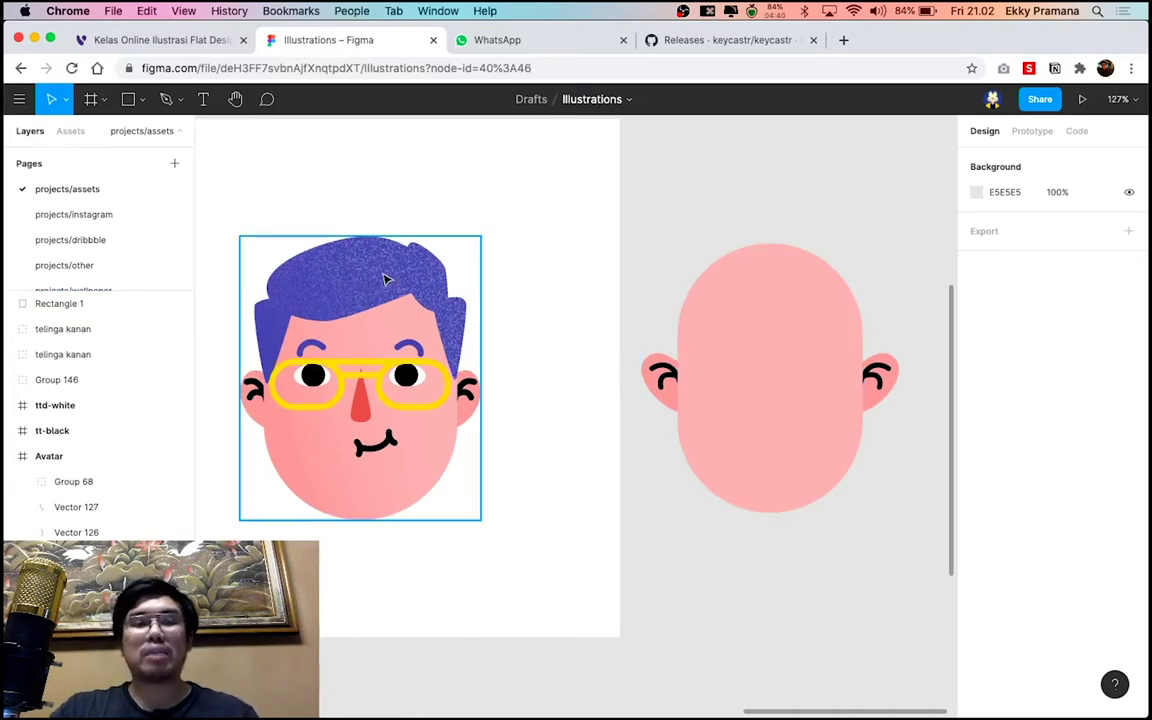
scroll(388, 282, "down", 2)
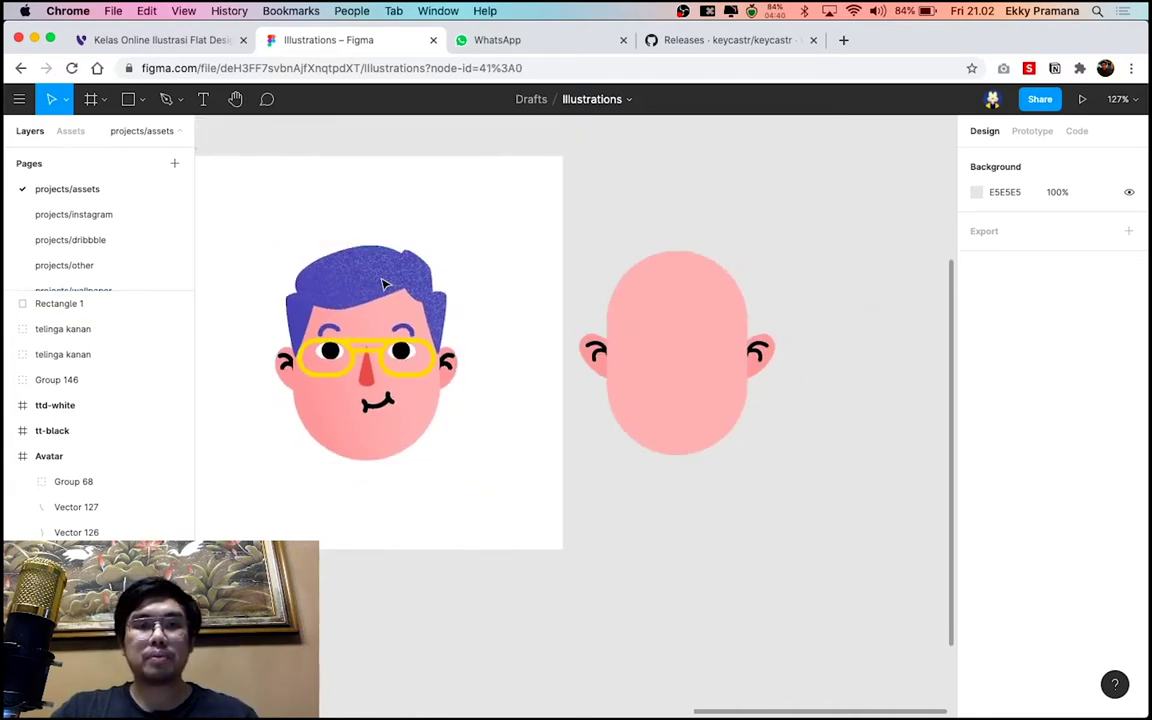
left_click(383, 284)
double_click(380, 285)
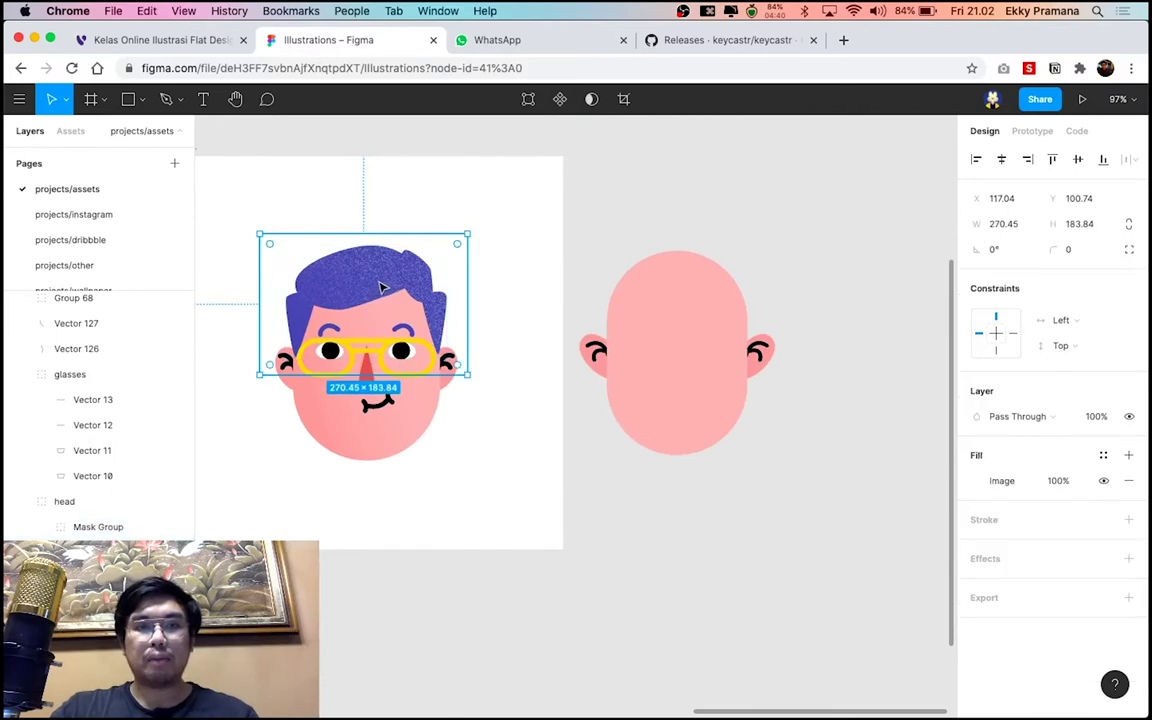
left_click_drag(380, 283, 370, 255)
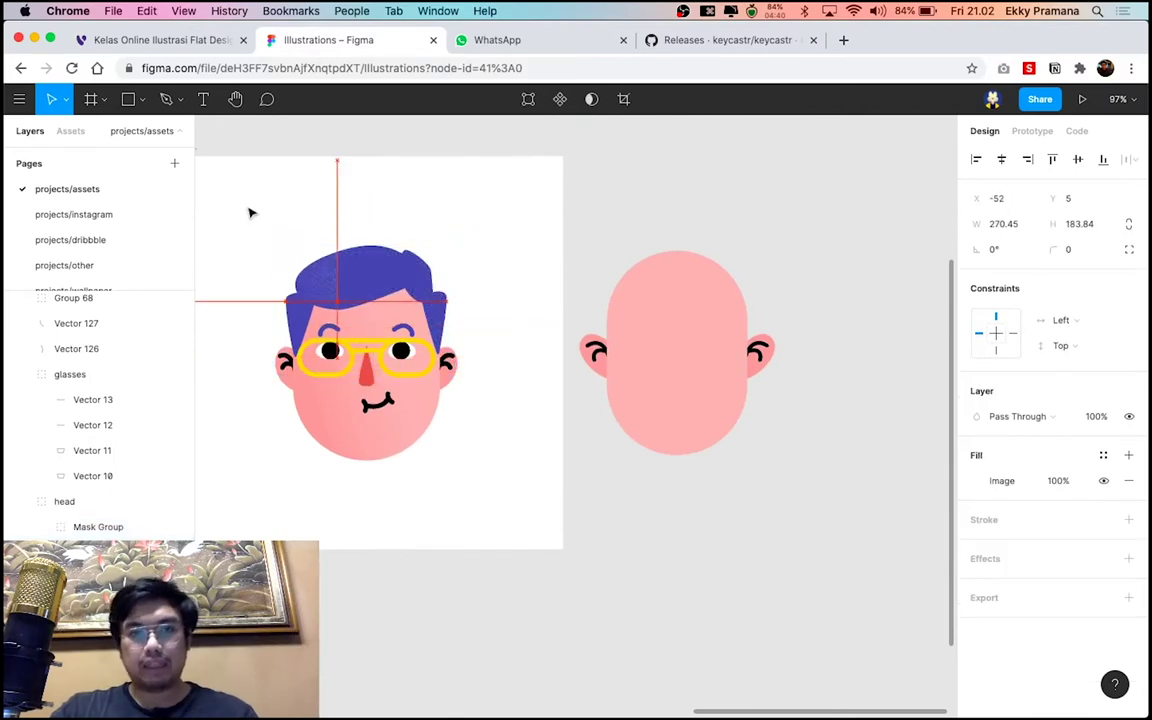
left_click_drag(370, 255, 351, 235)
key("ctrl+z")
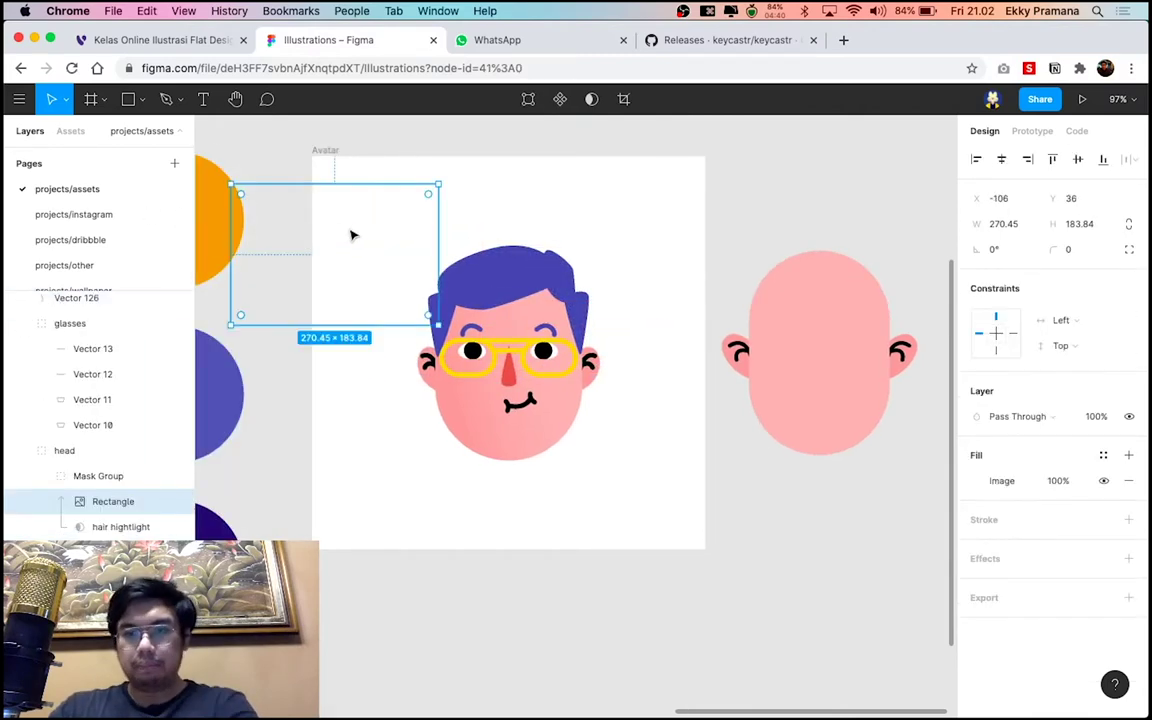
key("ctrl+z")
scroll(570, 305, "up", 3)
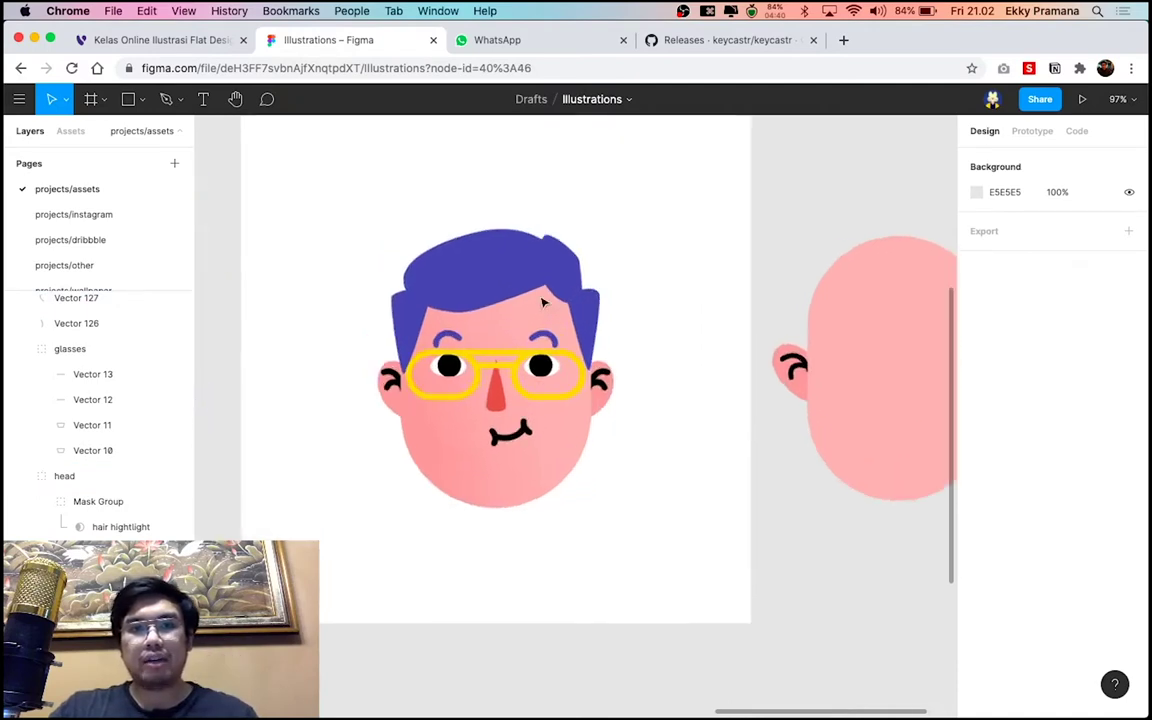
scroll(542, 300, "up", 4)
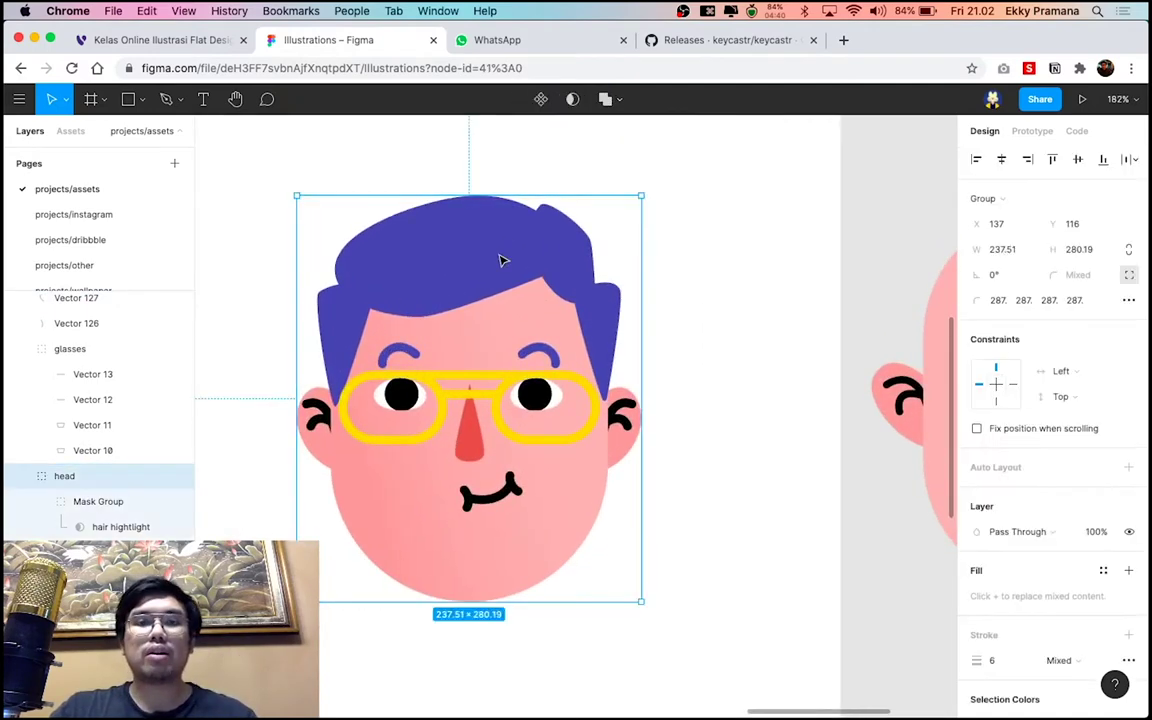
double_click(488, 261)
double_click(490, 261)
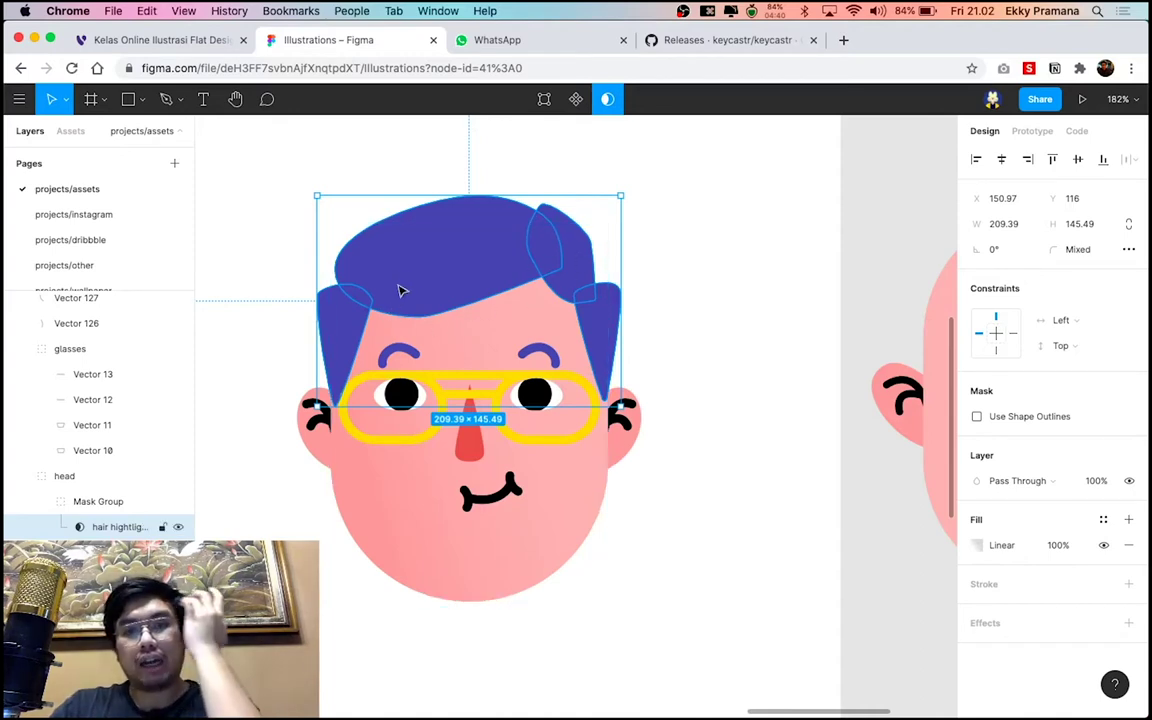
mouse_move(120, 527)
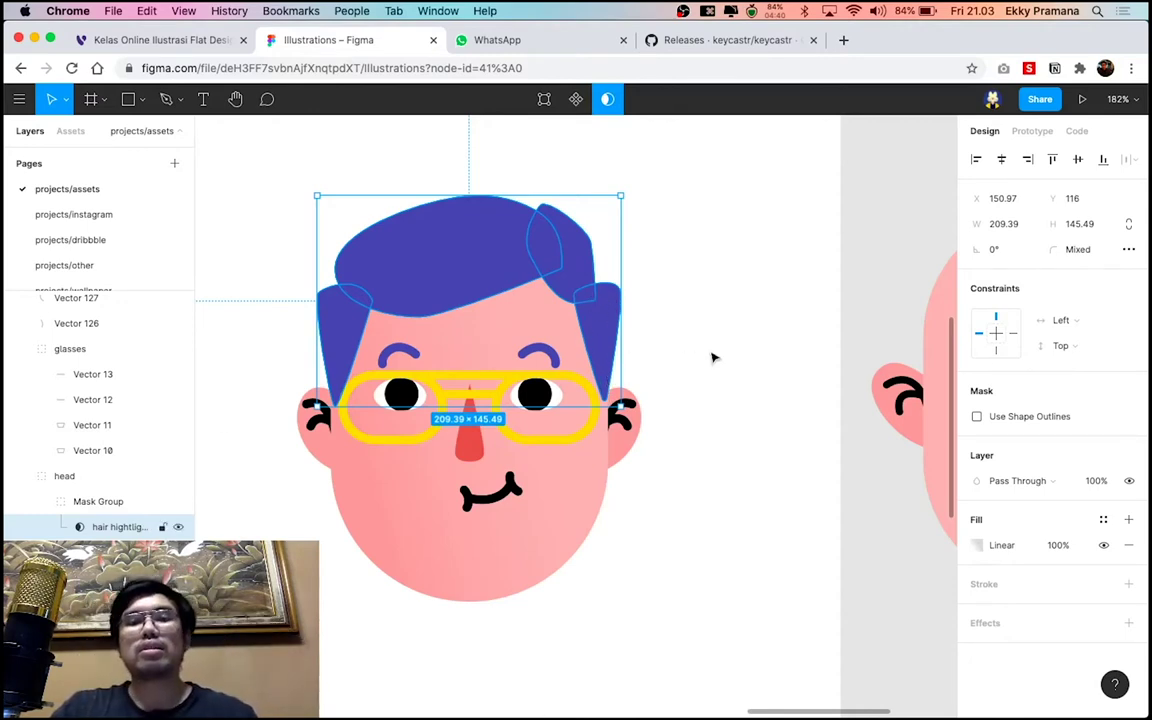
scroll(713, 357, "down", 5)
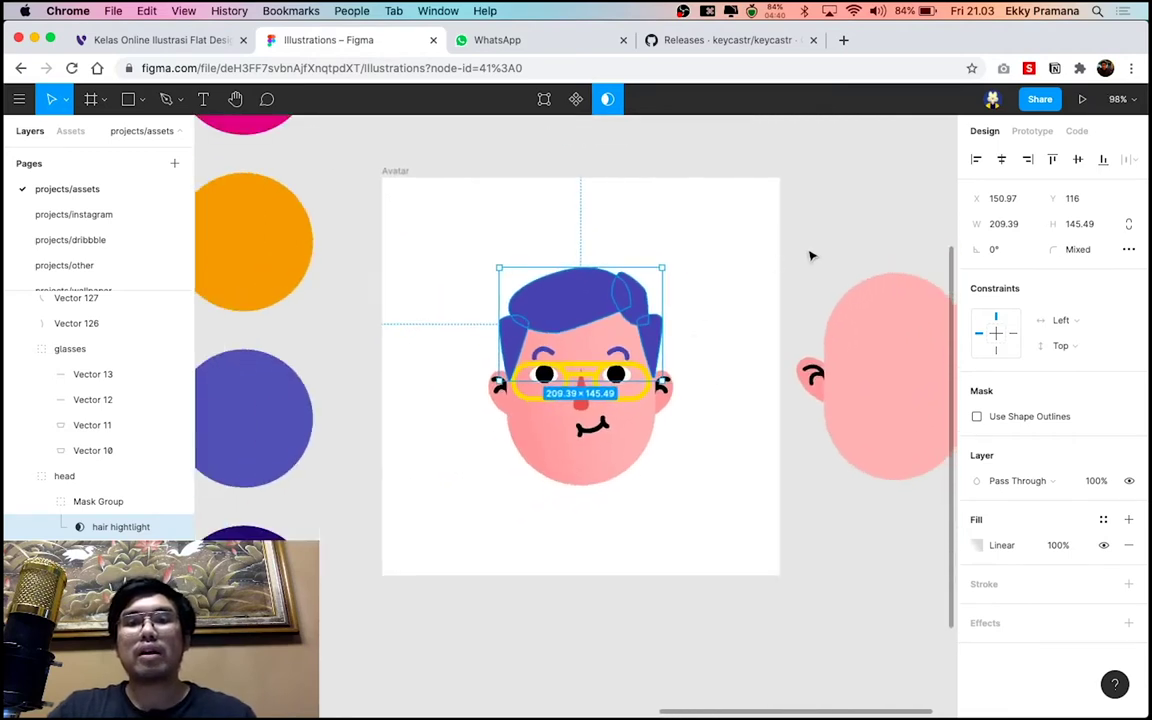
left_click(813, 254)
scroll(650, 306, "right", 3)
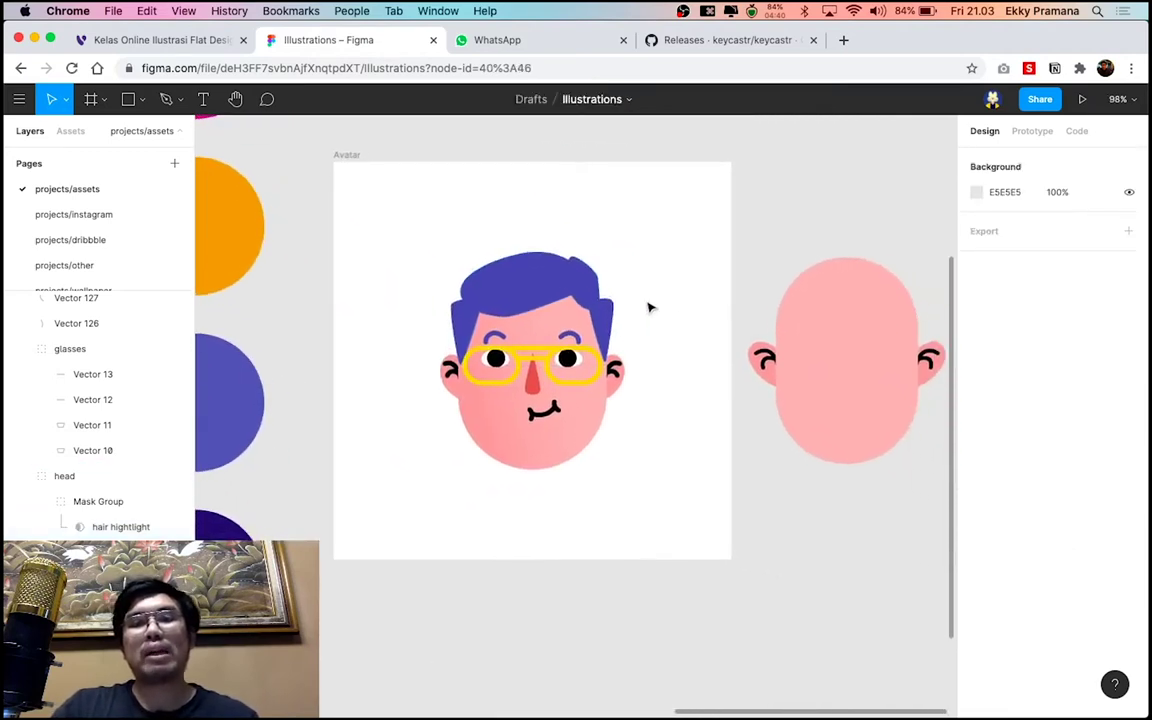
scroll(700, 350, "right", 3)
scroll(807, 365, "up", 3)
scroll(807, 365, "down", 2)
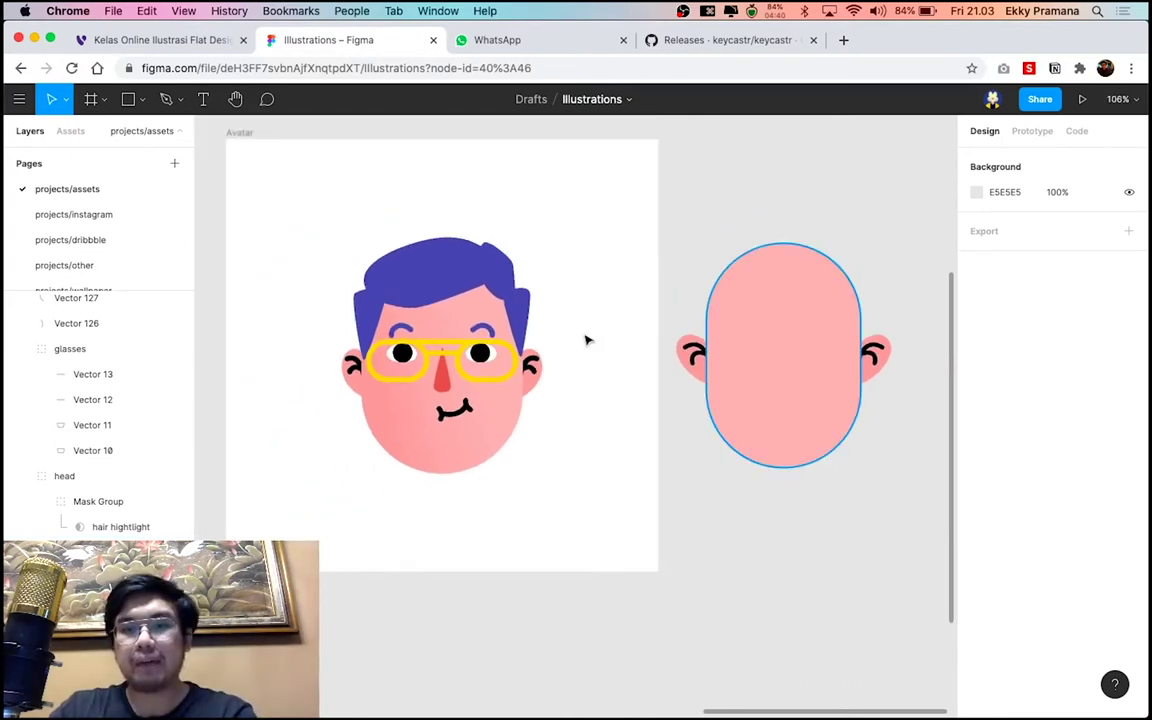
With the Pen tool, draw a closed teardrop hair strand from the head top down to the left ear
key("p")
scroll(700, 305, "up", 3)
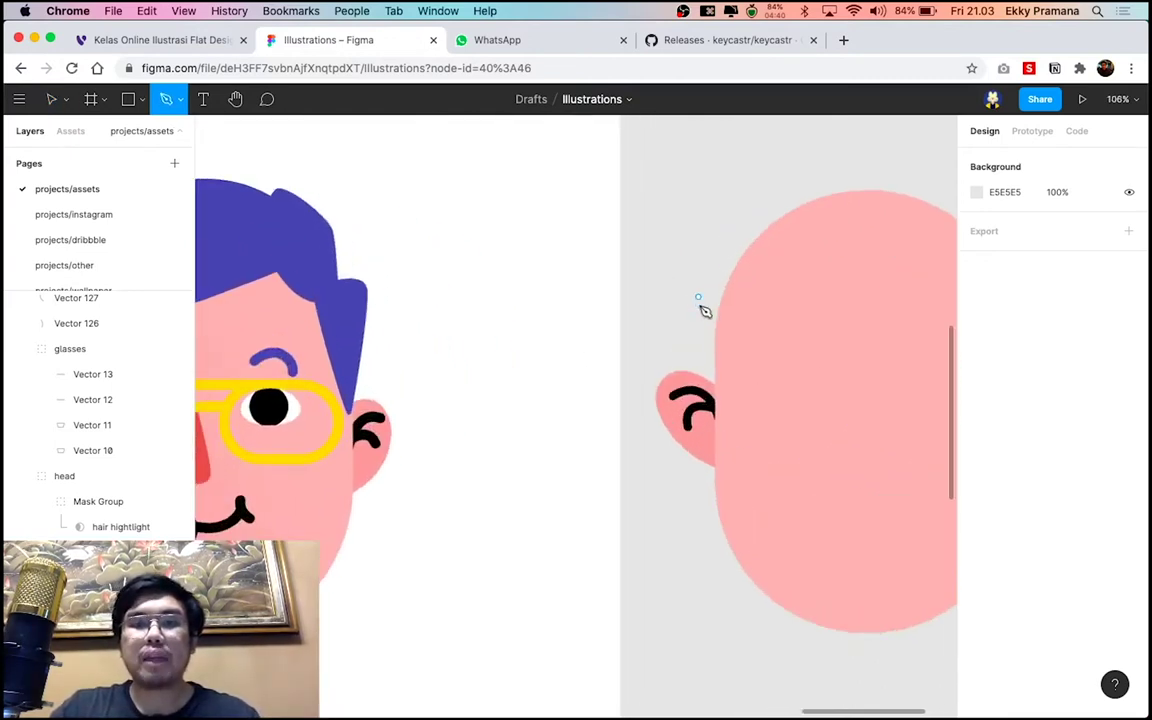
scroll(702, 309, "up", 3)
scroll(792, 321, "up", 1)
scroll(712, 319, "right", 2)
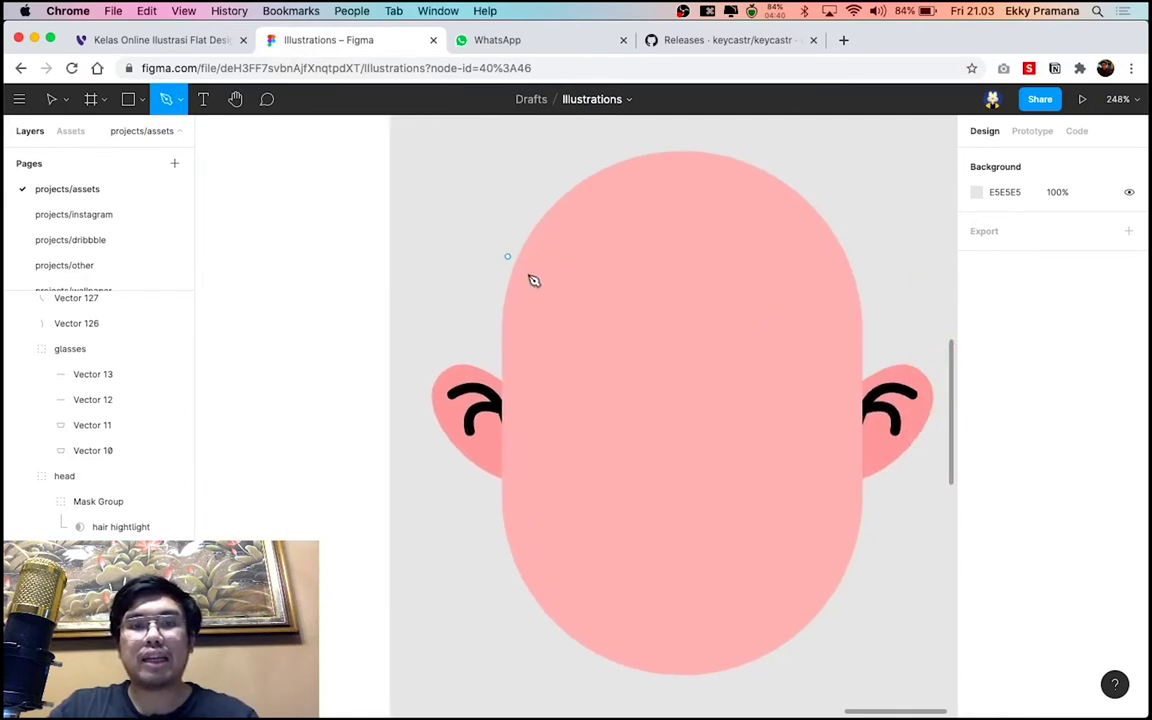
left_click_drag(533, 286, 533, 318)
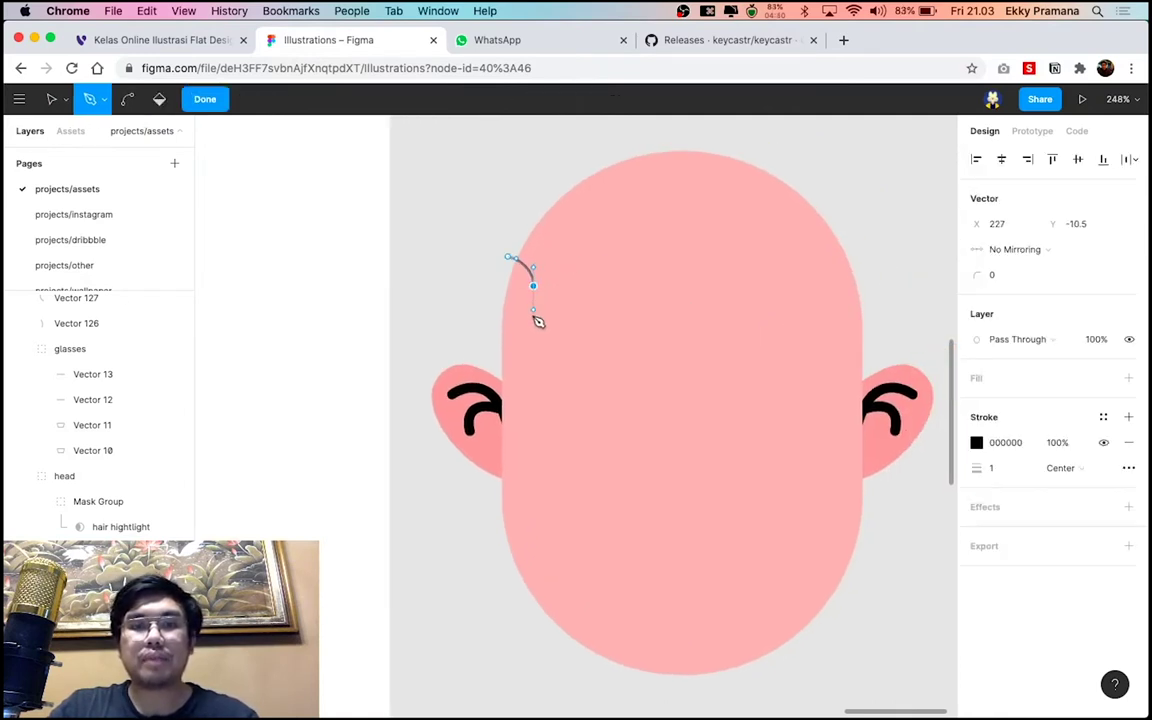
left_click(516, 445)
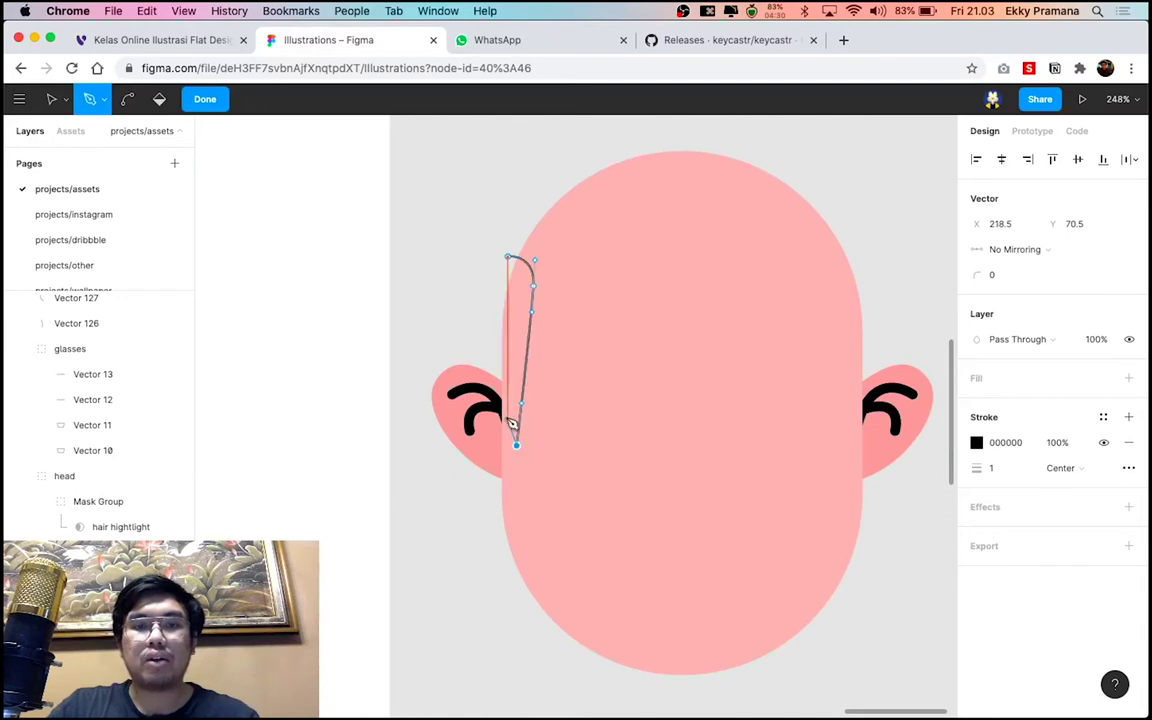
left_click(484, 371)
left_click_drag(510, 259, 555, 263)
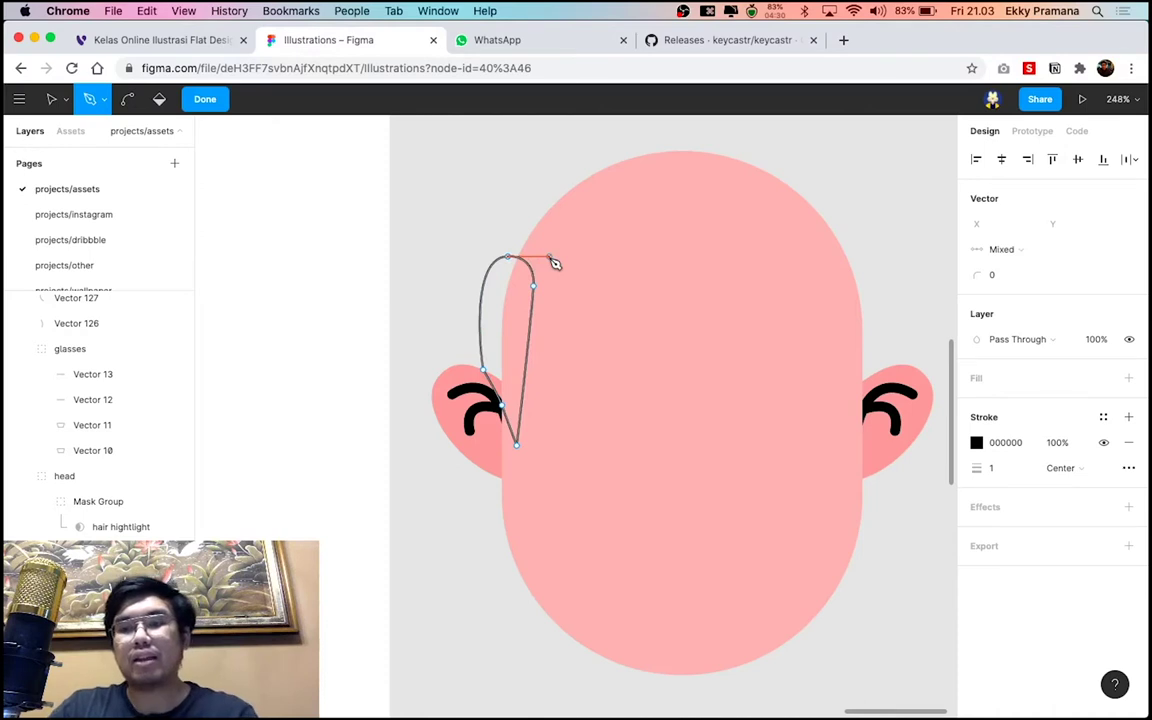
Cancel the stray pen segments left dangling after the hair strand
left_click(608, 275)
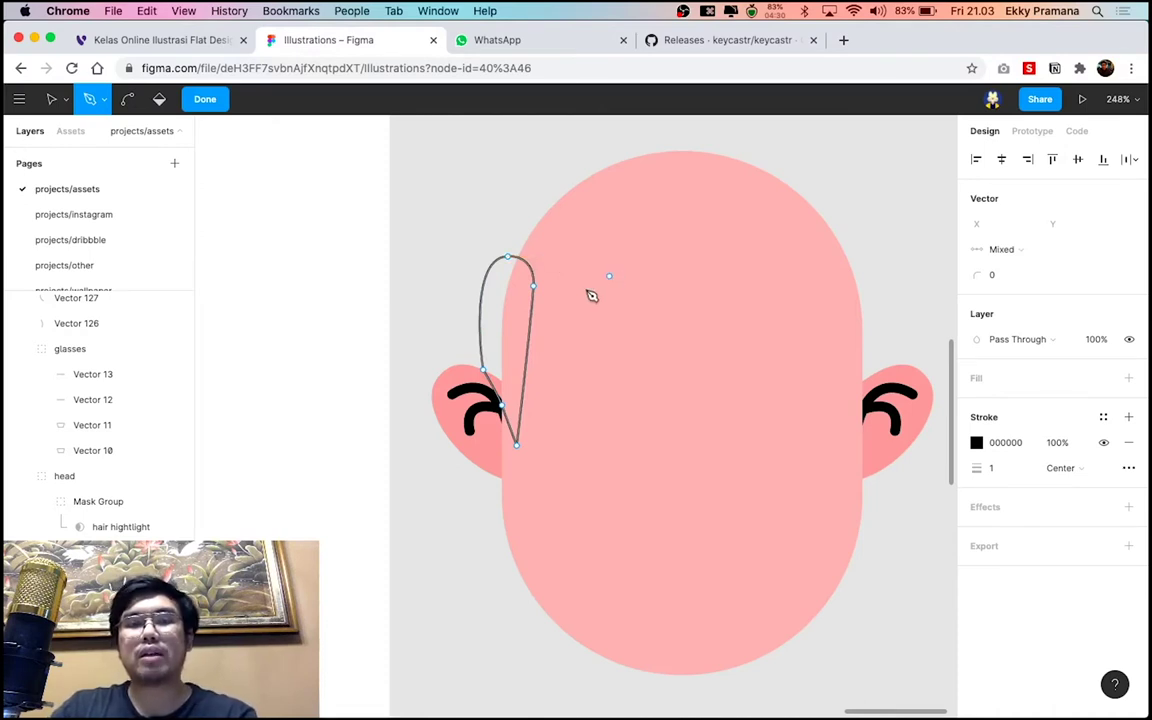
key("Escape")
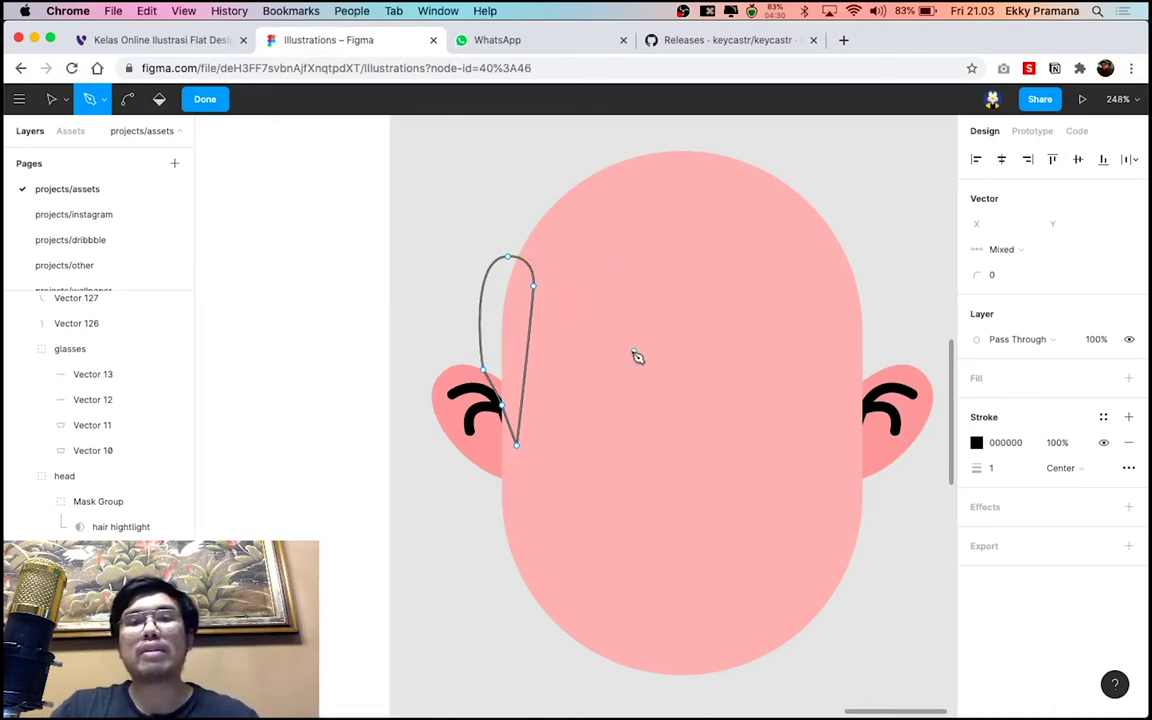
key("Escape")
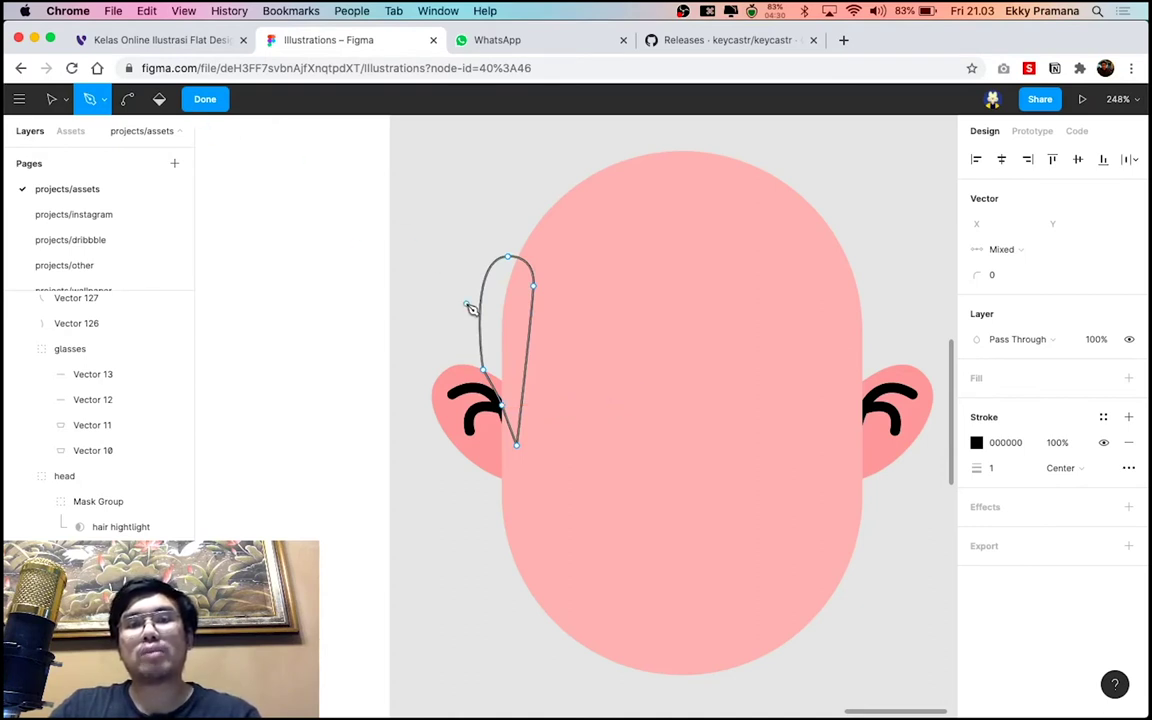
left_click(525, 287)
key("Escape")
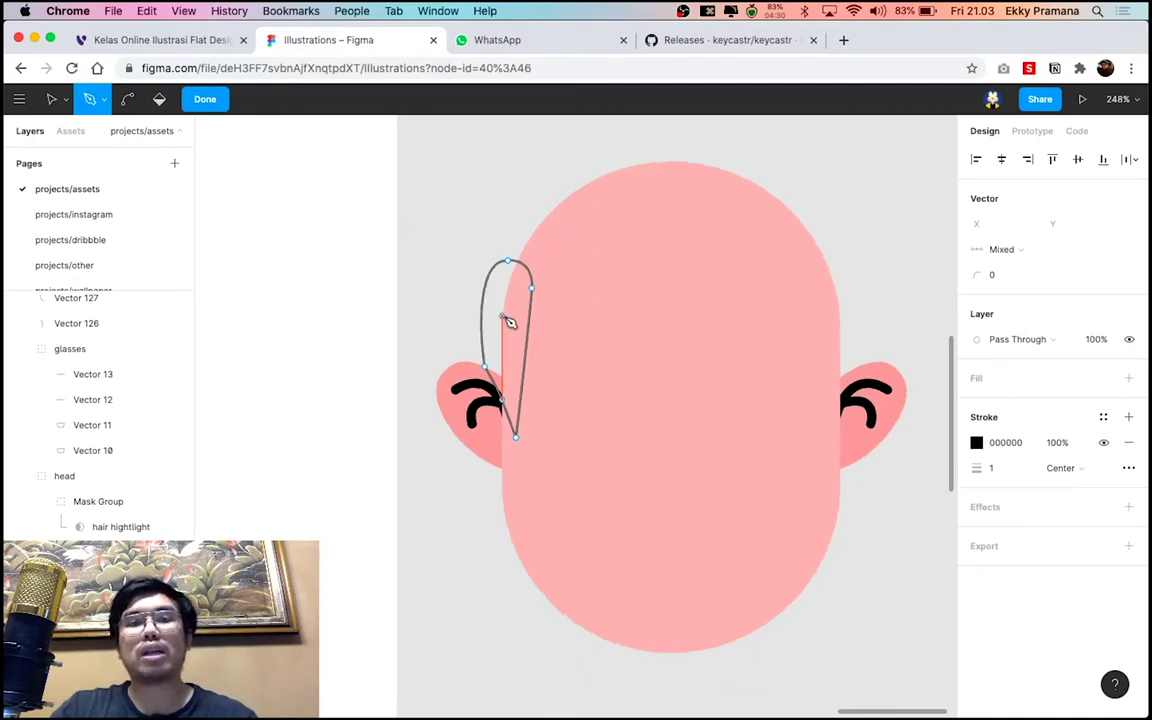
scroll(681, 355, "right", 3)
scroll(686, 360, "up", 1, "ctrl")
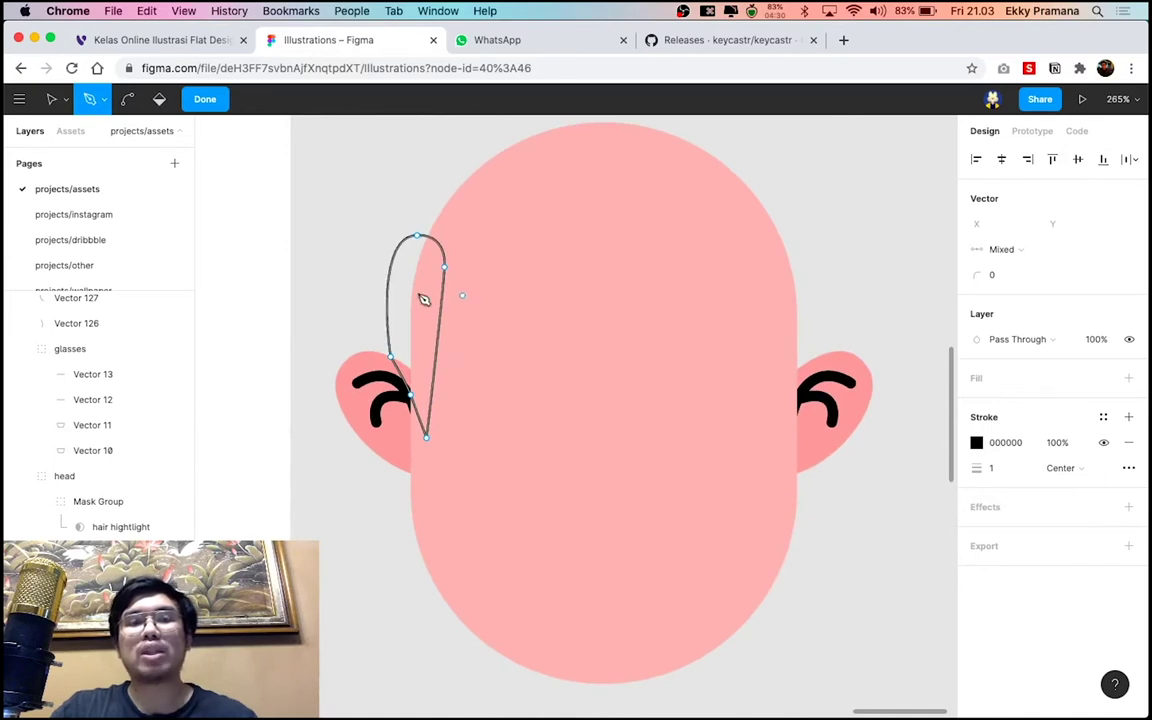
Draw a closed hair lock rising from beside the right ear
scroll(428, 299, "down", 5, "ctrl")
scroll(435, 297, "left", 2)
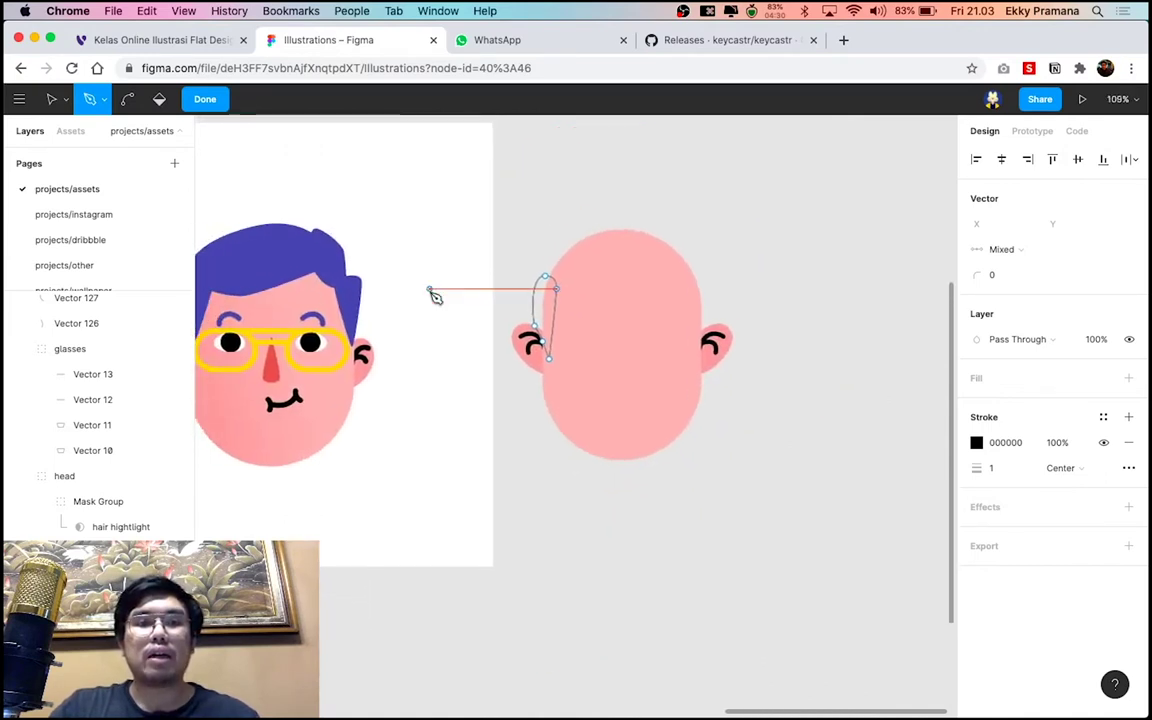
scroll(437, 298, "up", 2, "ctrl")
scroll(530, 296, "right", 2)
scroll(725, 309, "right", 2)
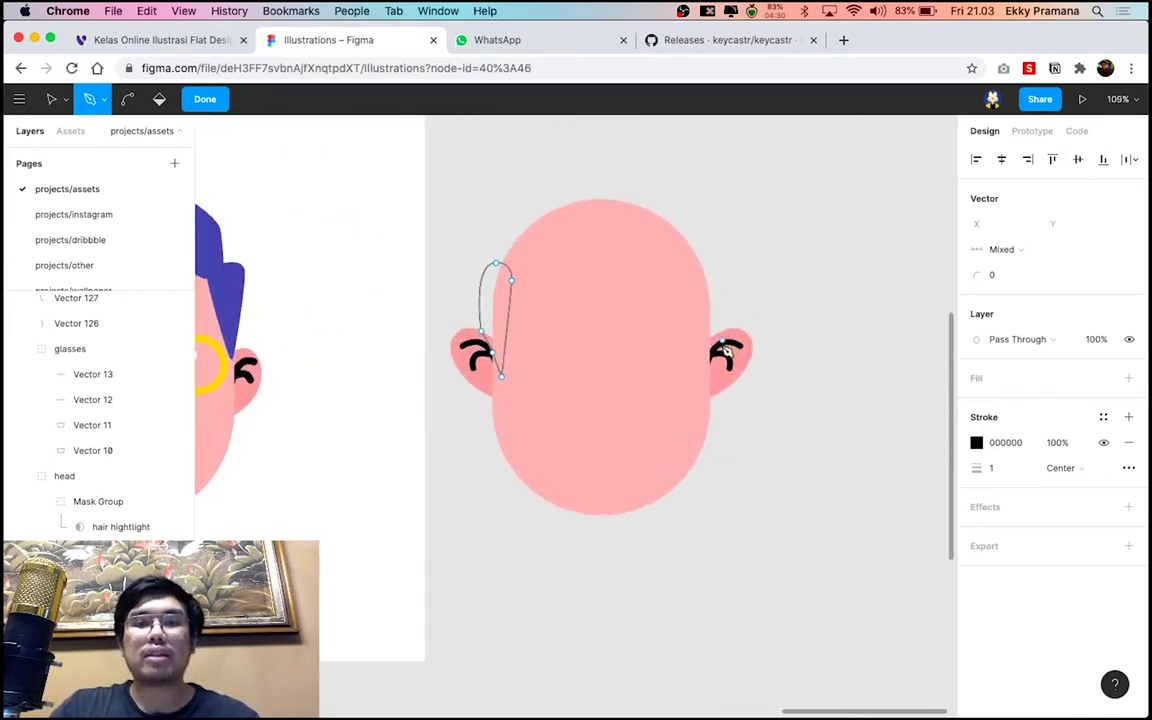
scroll(727, 352, "up", 3, "ctrl")
left_click(703, 386)
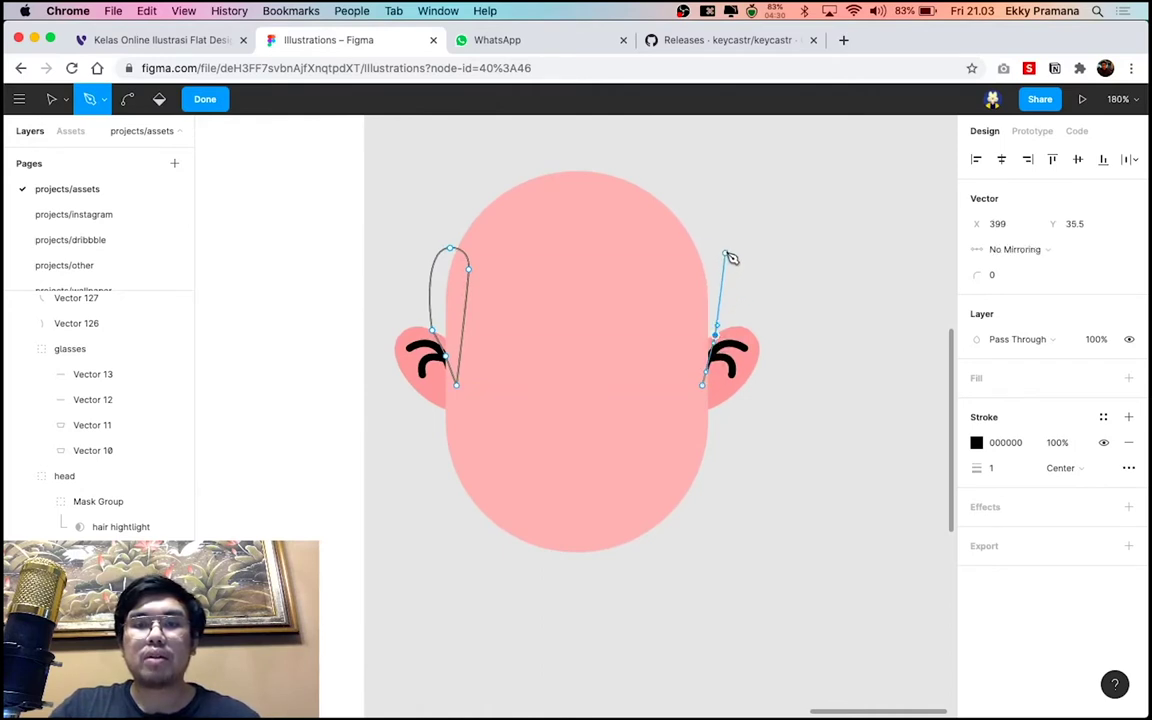
left_click_drag(726, 247, 715, 234)
left_click(681, 234)
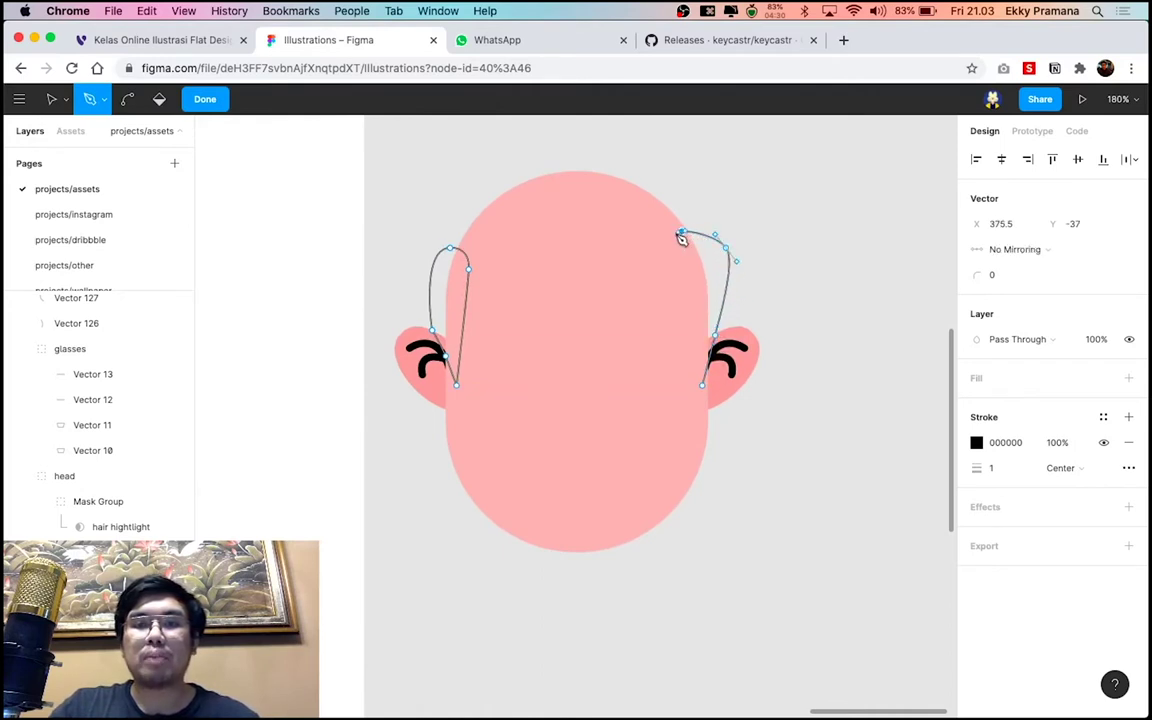
left_click(669, 284)
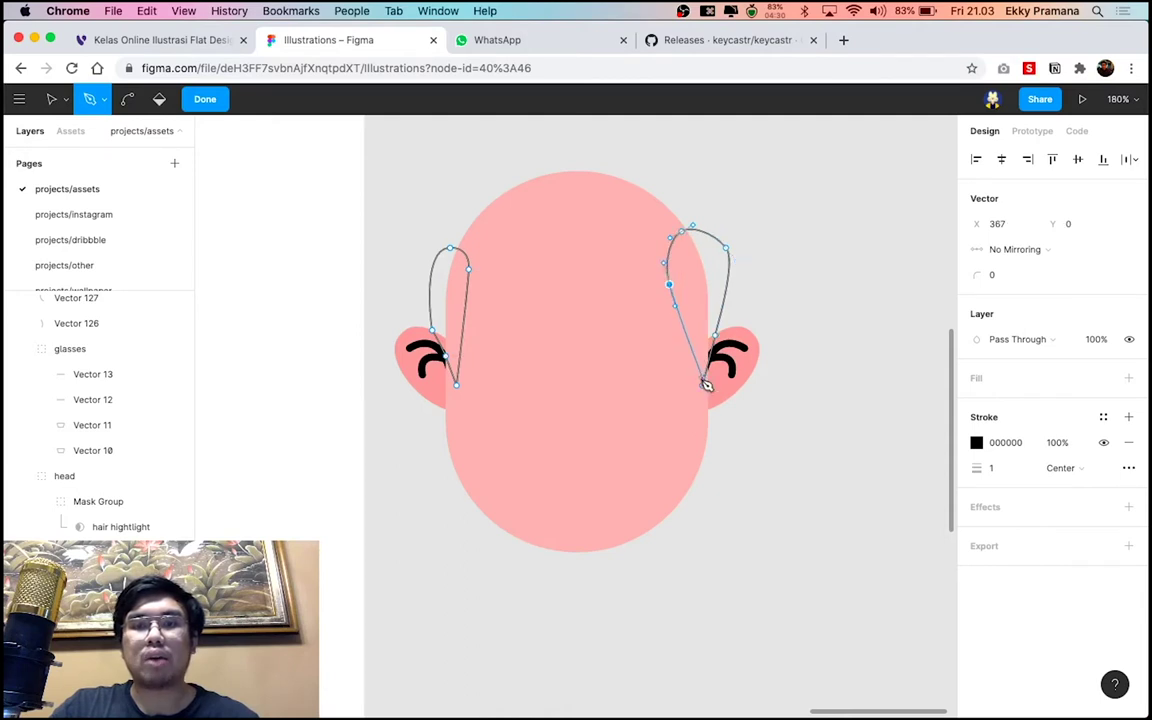
left_click_drag(703, 387, 716, 397)
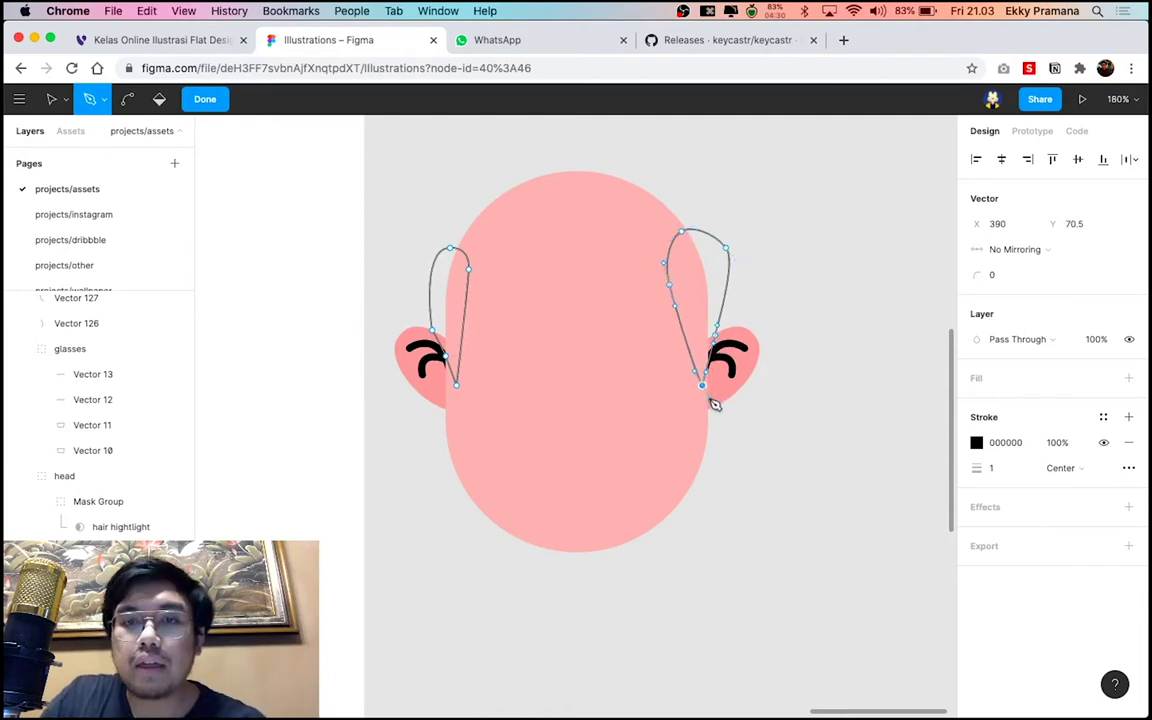
key("Escape")
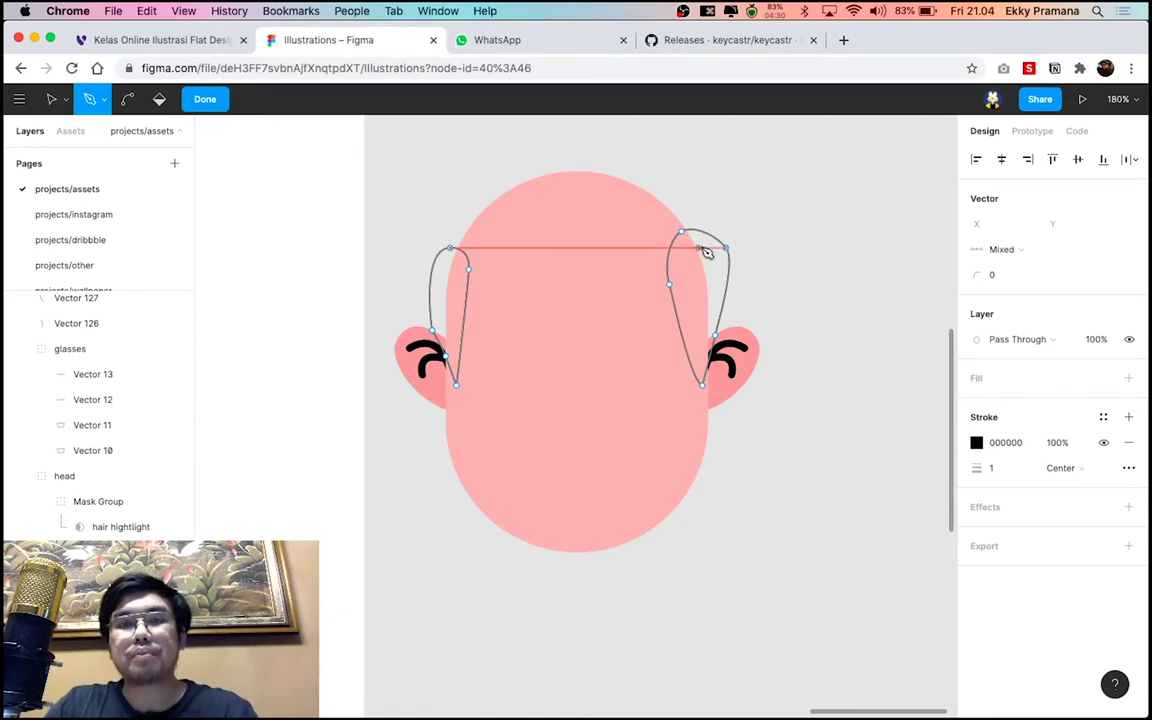
Draw the crown arc with a top tuft and a fringe curve sweeping across the forehead
left_click(707, 252)
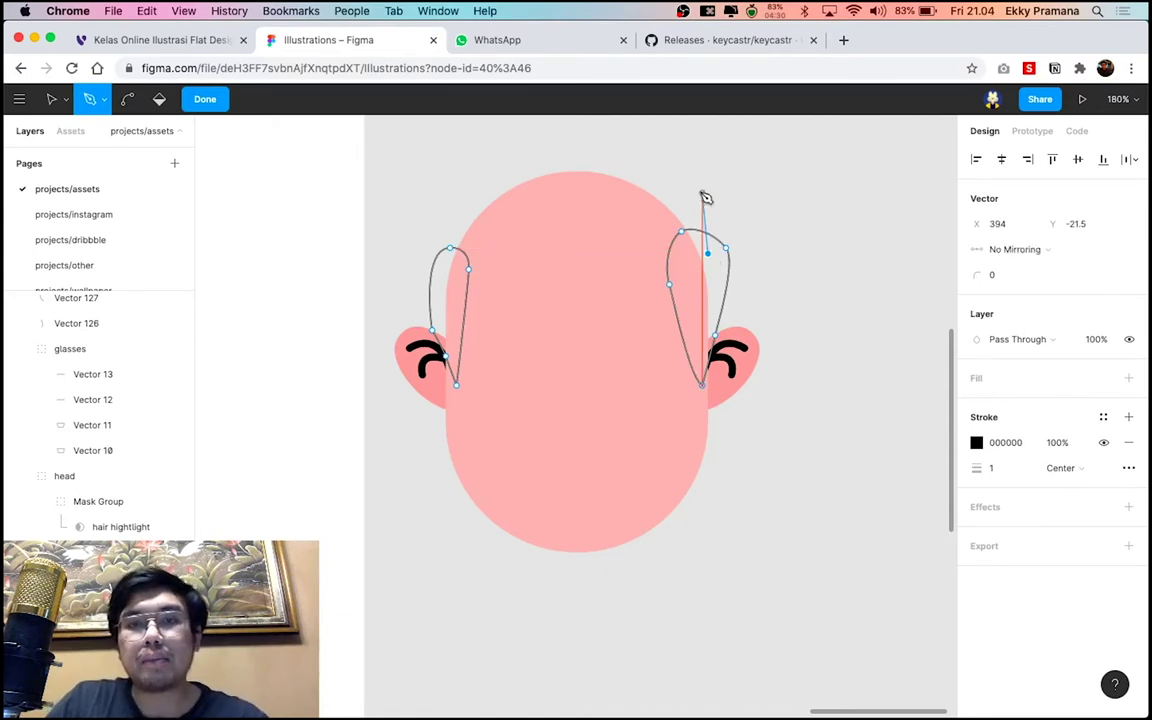
left_click(692, 173)
left_click_drag(692, 173, 653, 153)
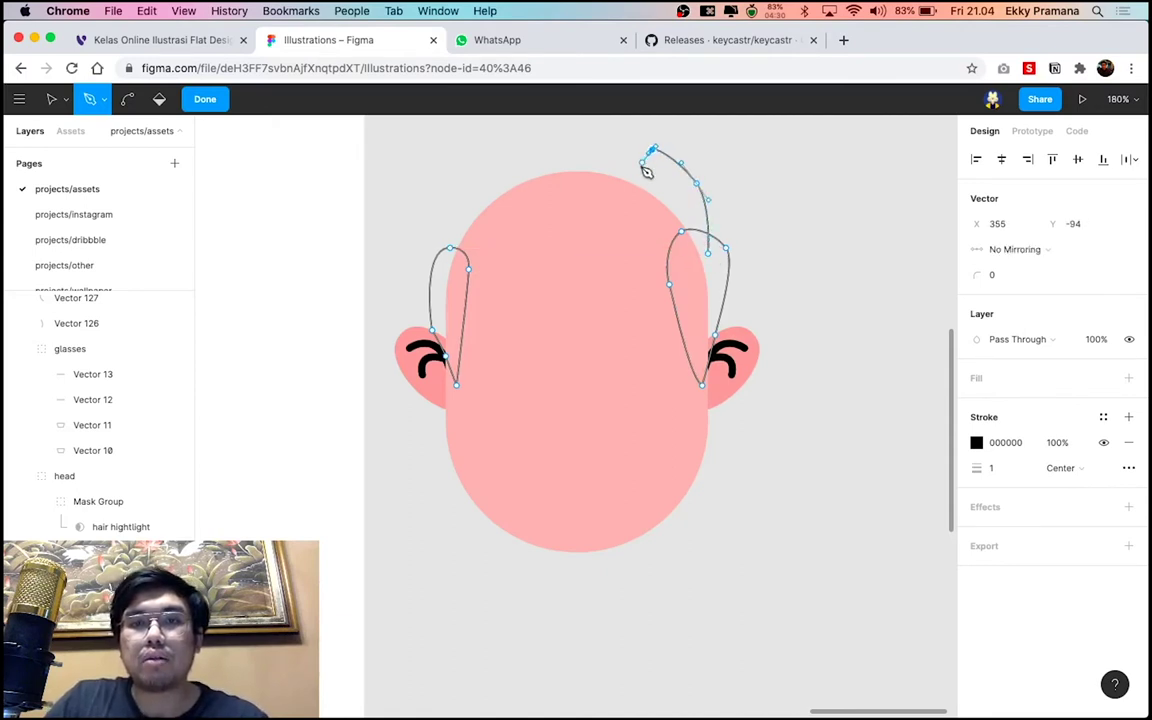
mouse_move(626, 213)
left_mouse_down()
mouse_move(636, 231)
mouse_move(697, 259)
left_mouse_up()
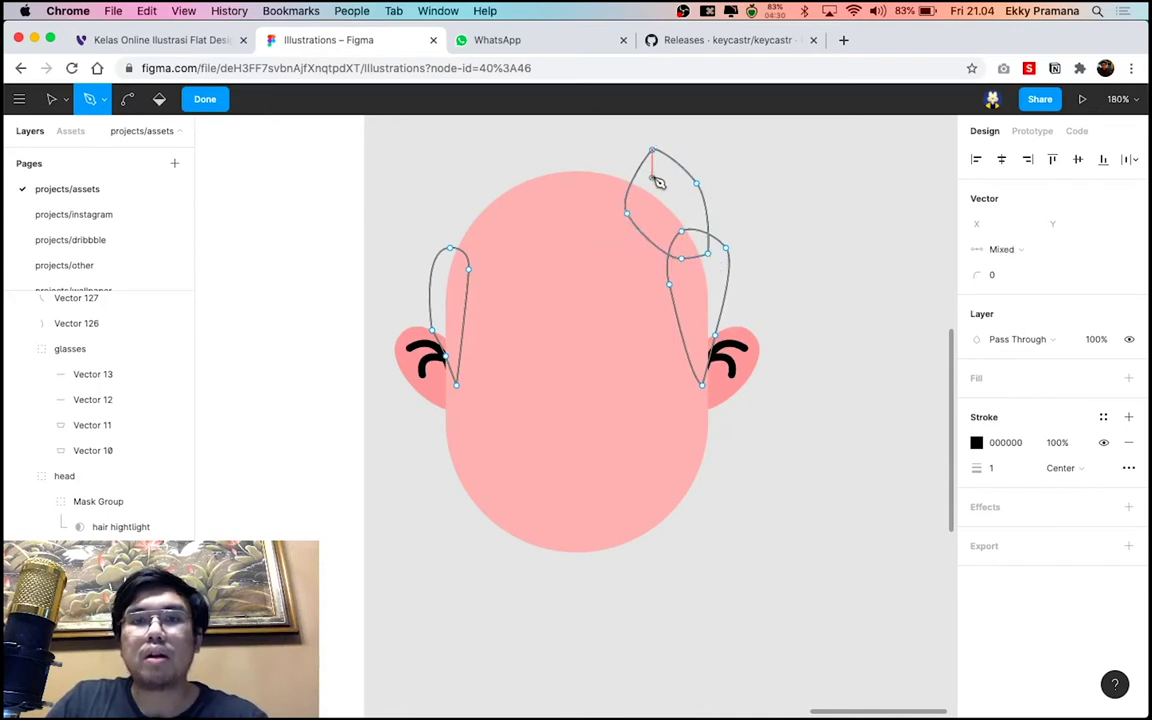
mouse_move(651, 173)
left_mouse_down()
mouse_move(563, 140)
mouse_move(497, 139)
left_mouse_up()
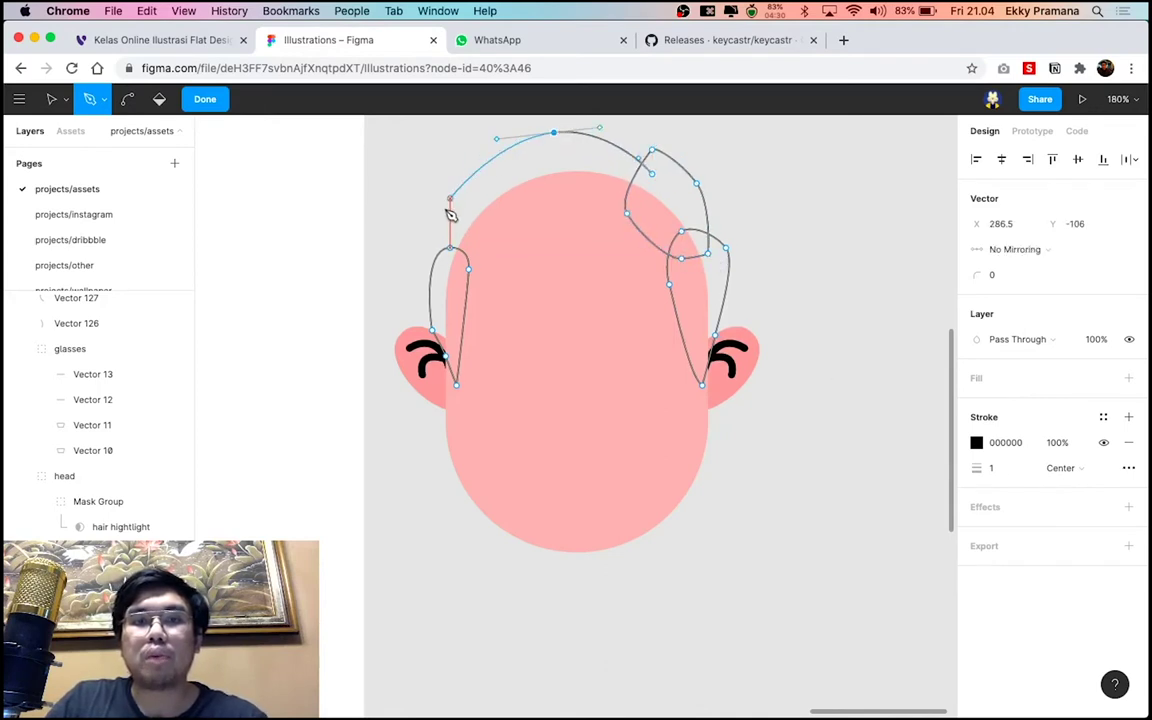
left_click(448, 252)
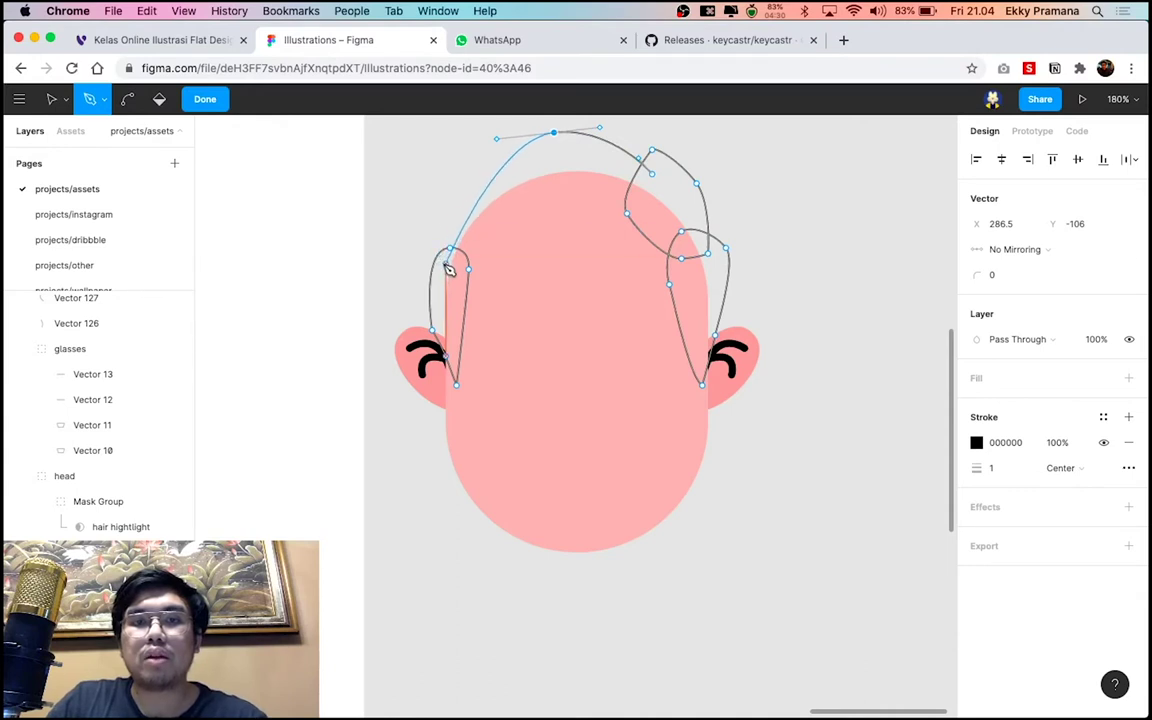
left_click_drag(447, 262, 465, 329)
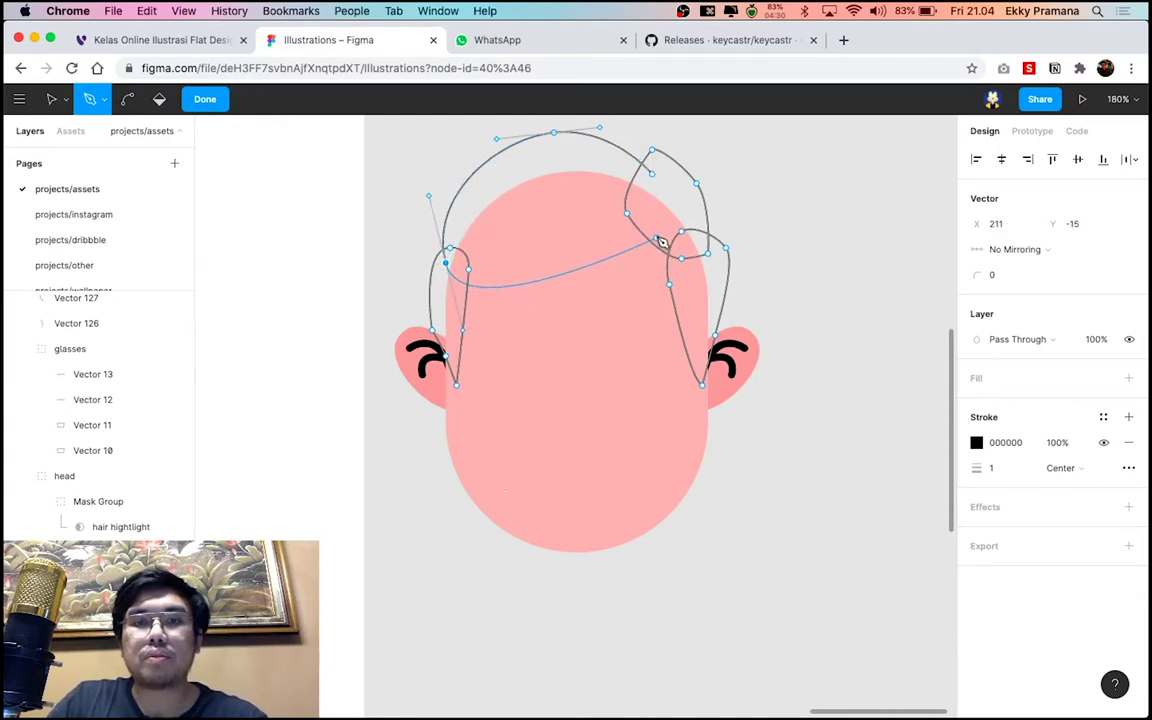
left_click_drag(664, 218, 668, 200)
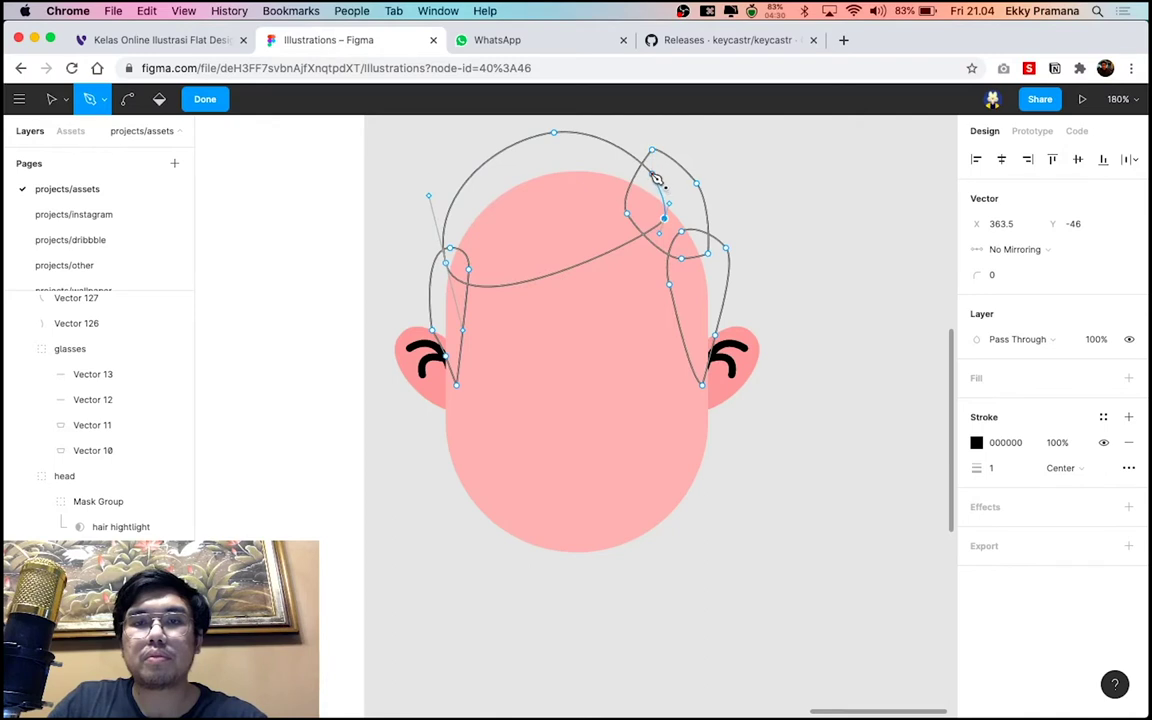
key("Escape")
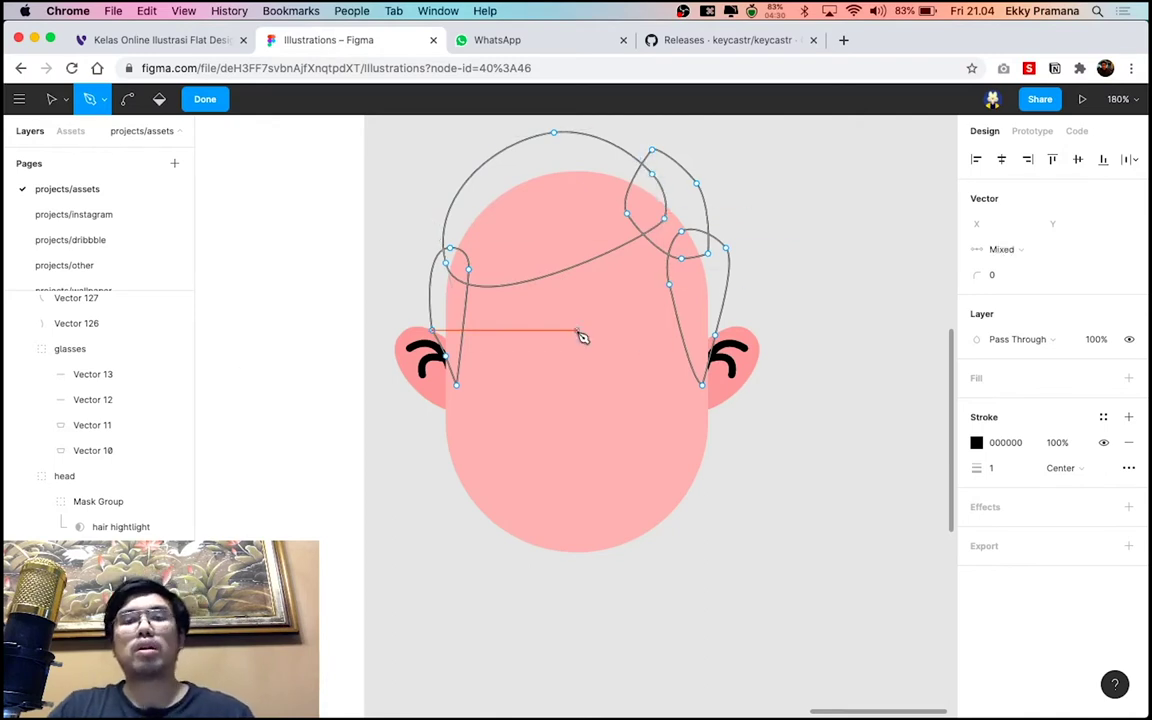
Add a pointed leaf-shaped lock down onto the forehead and finish the hair outline
scroll(583, 337, "down", 5)
scroll(545, 329, "up", 5)
scroll(558, 316, "up", 3)
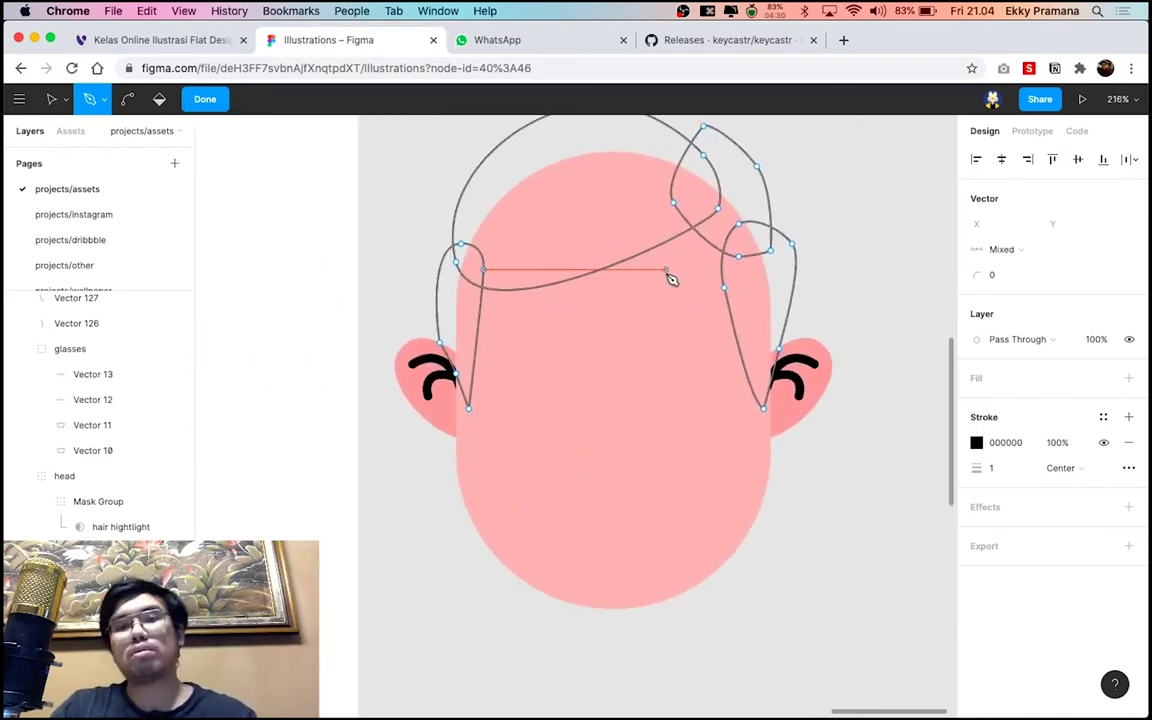
scroll(671, 279, "down", 5)
scroll(674, 289, "up", 3)
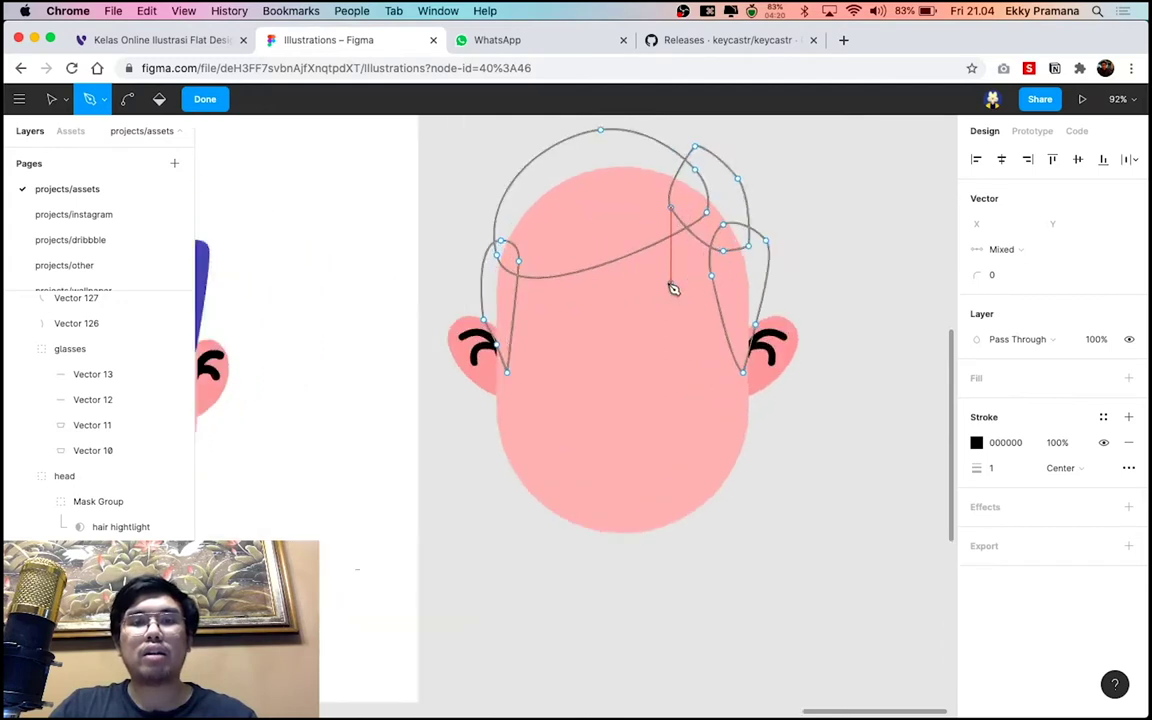
scroll(674, 289, "up", 3)
scroll(689, 306, "down", 3)
scroll(665, 298, "up", 2)
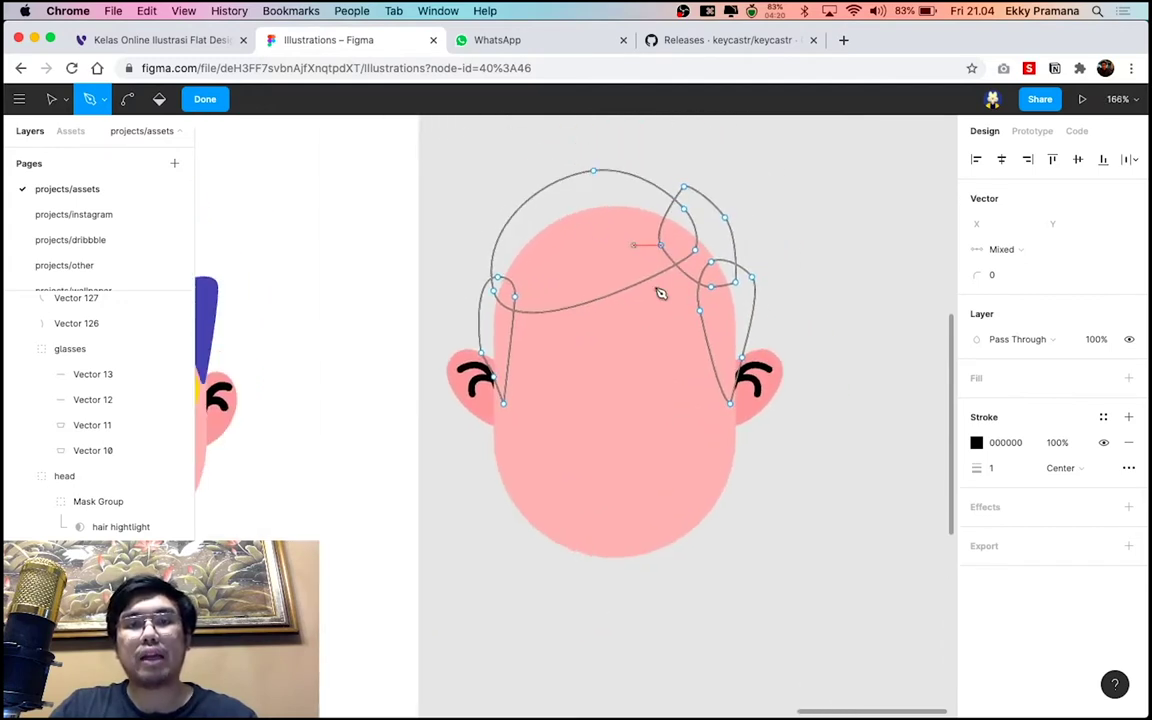
scroll(660, 293, "up", 2)
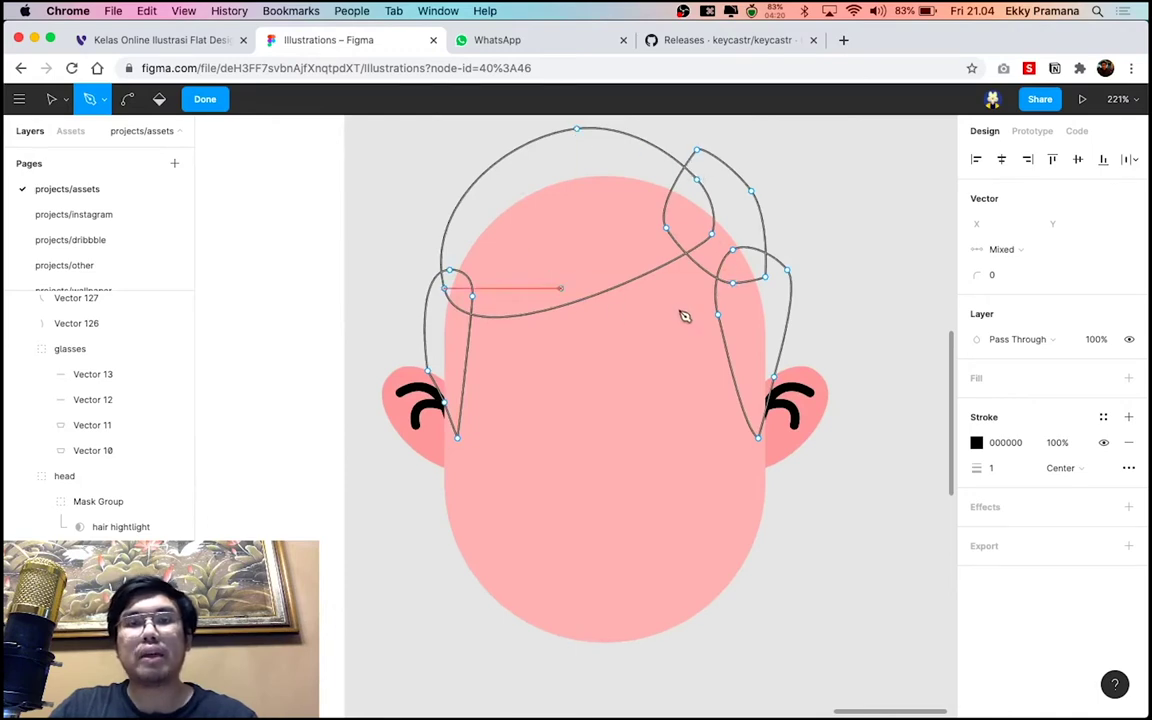
scroll(627, 295, "up", 2)
scroll(398, 275, "down", 2)
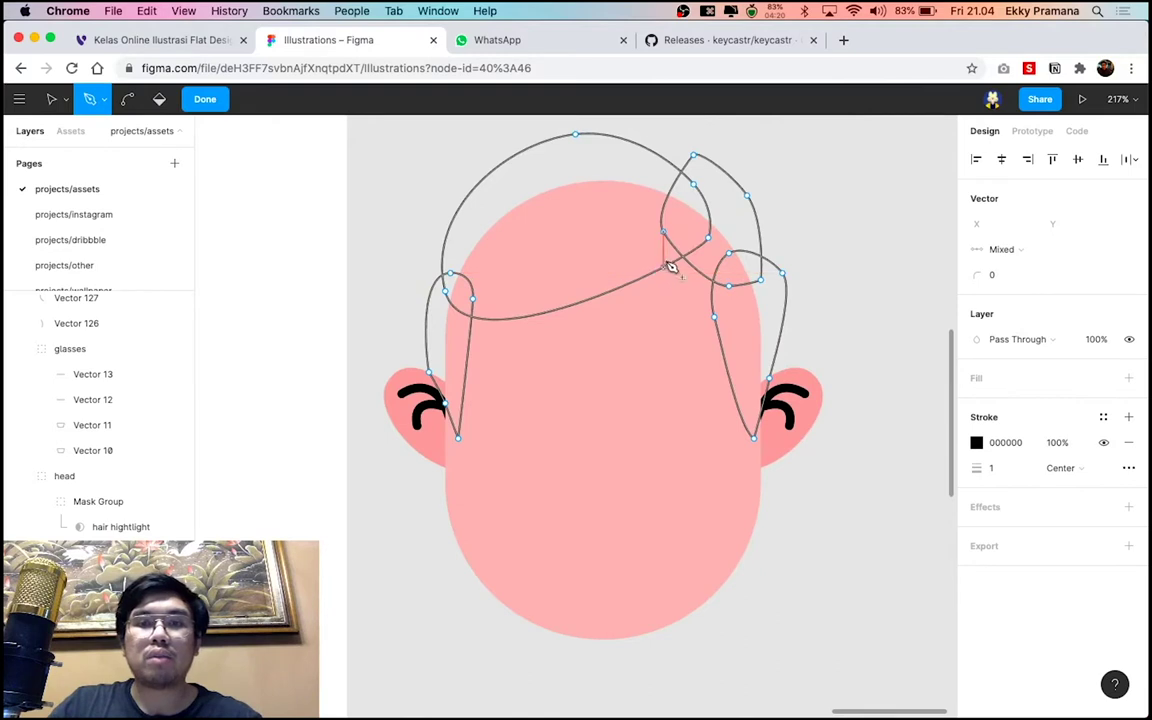
left_click_drag(695, 293, 670, 253)
left_click_drag(545, 360, 502, 365)
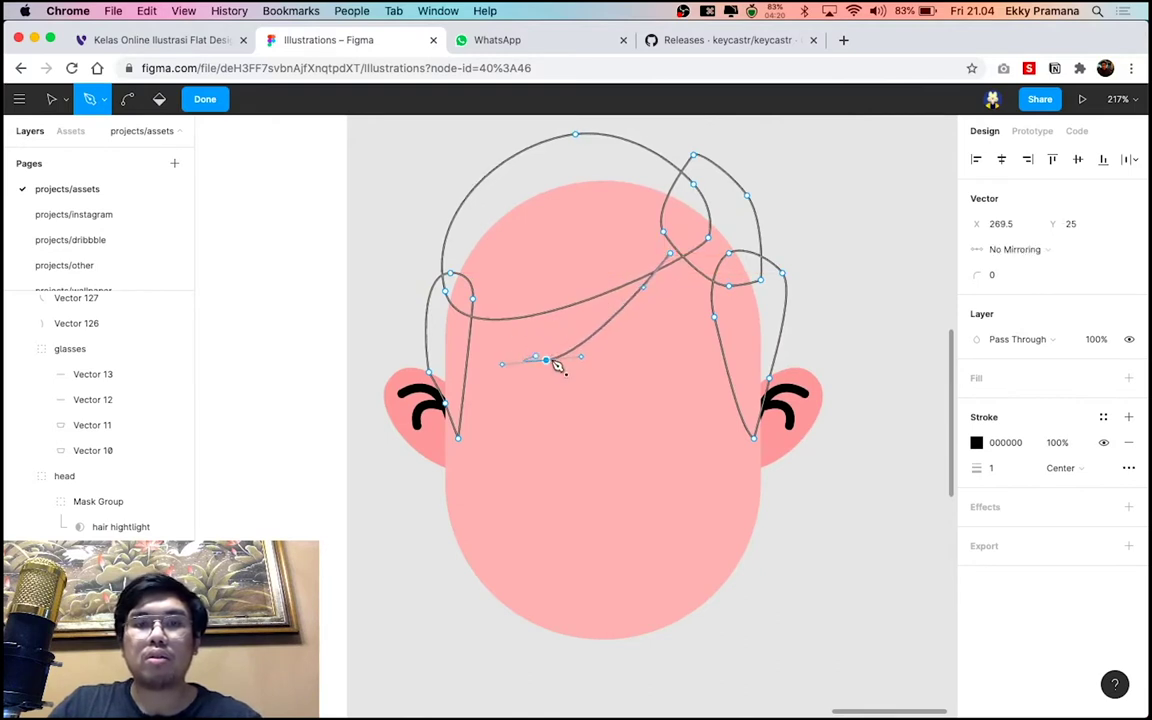
mouse_move(596, 280)
left_mouse_down()
mouse_move(651, 246)
mouse_move(688, 258)
left_mouse_up()
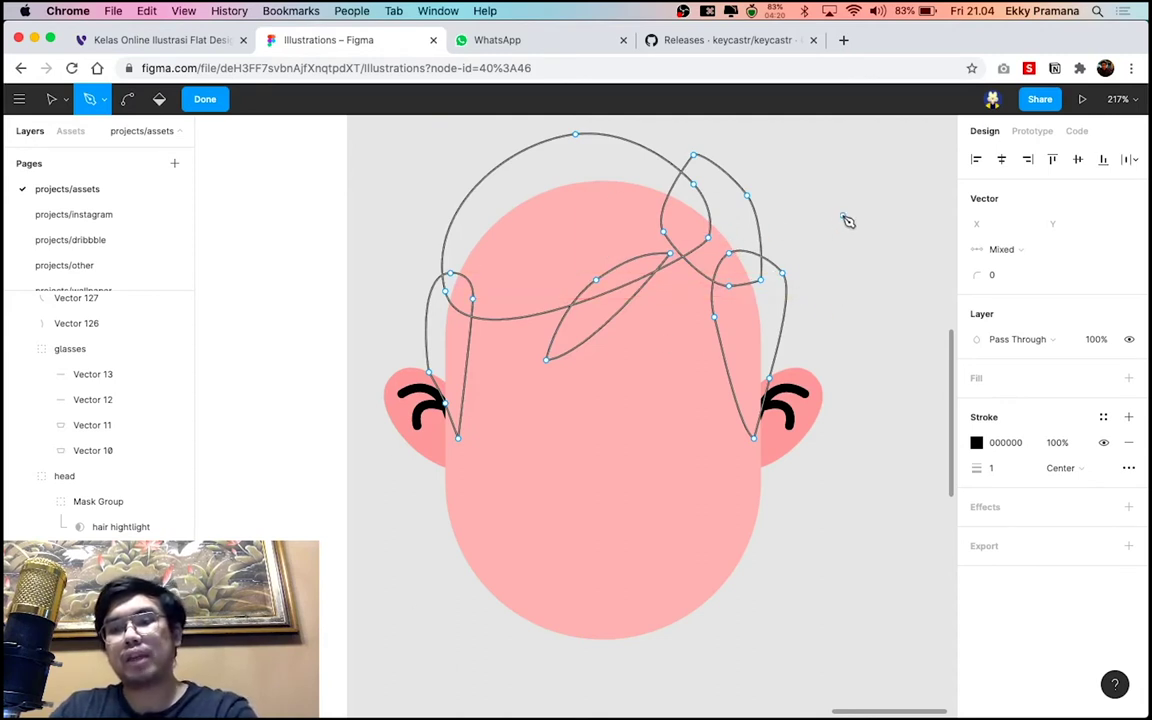
key("Escape")
Reopen the hair path and reposition the tip of the pointed forehead lock
scroll(848, 257, "down", 5)
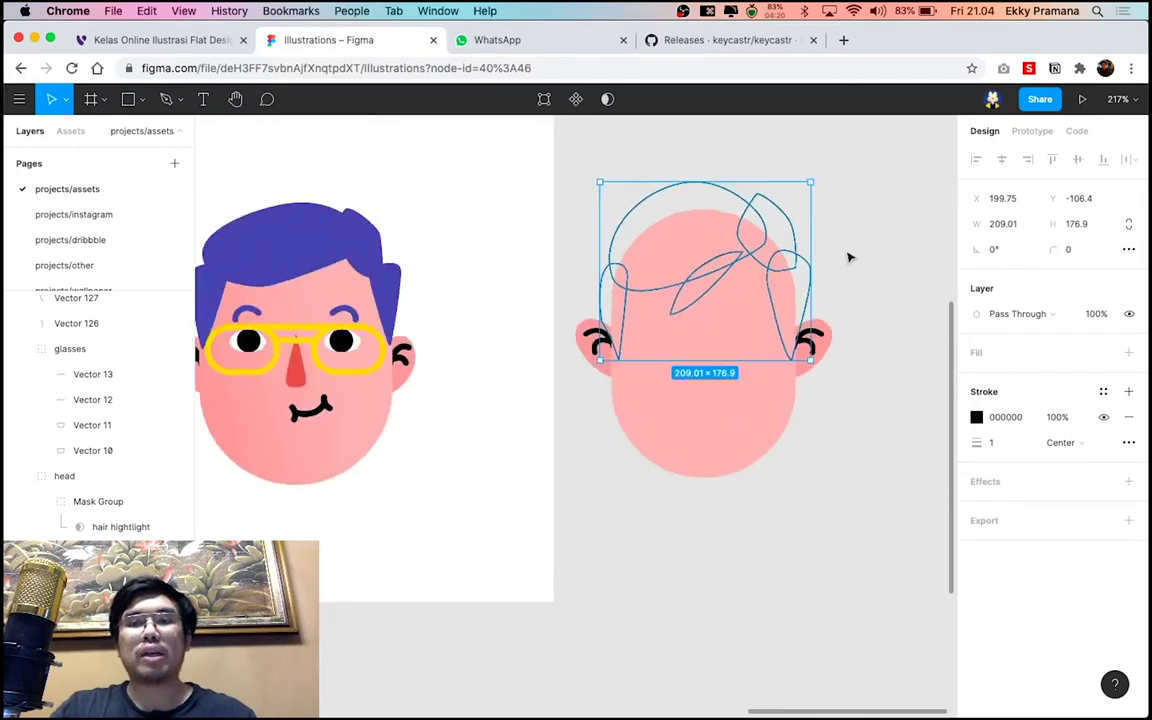
scroll(840, 255, "down", 3)
scroll(725, 298, "up", 3)
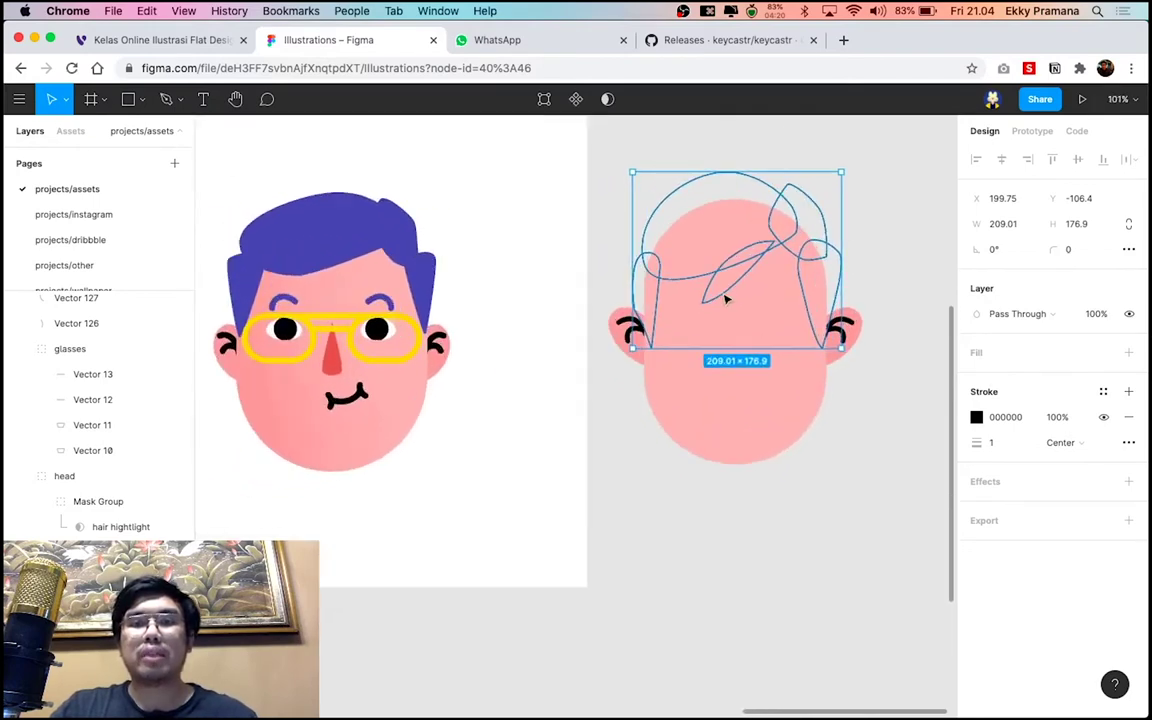
scroll(727, 297, "up", 5)
double_click(727, 297)
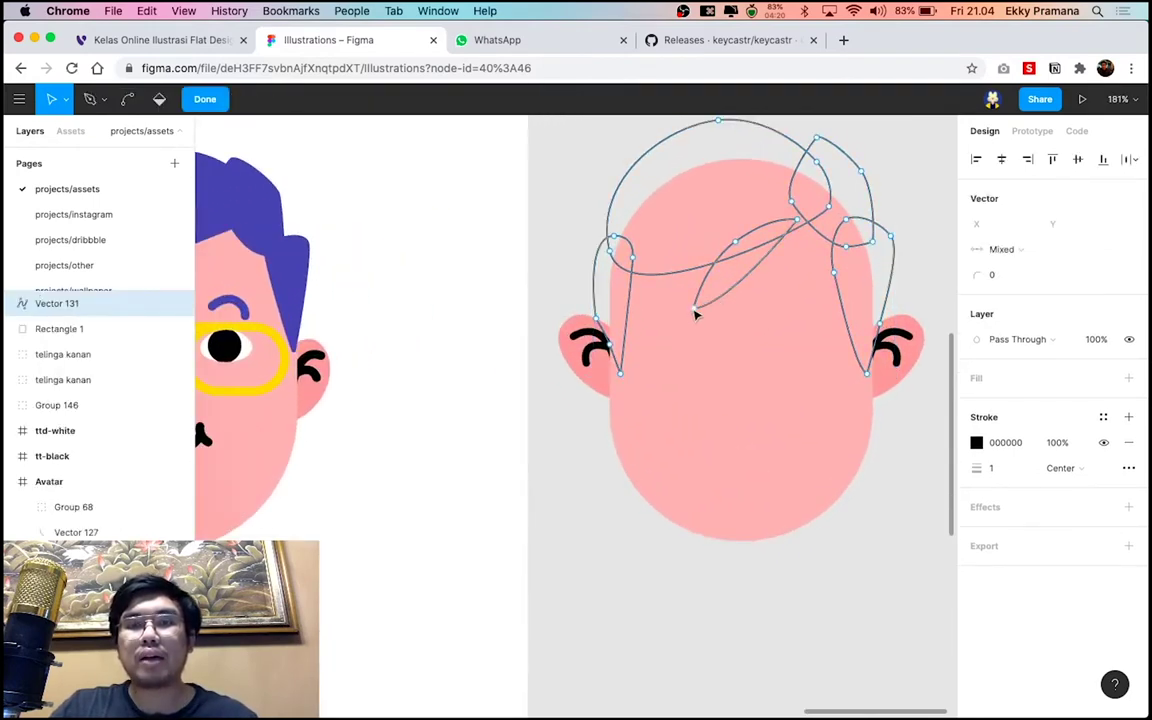
left_click_drag(697, 314, 679, 302)
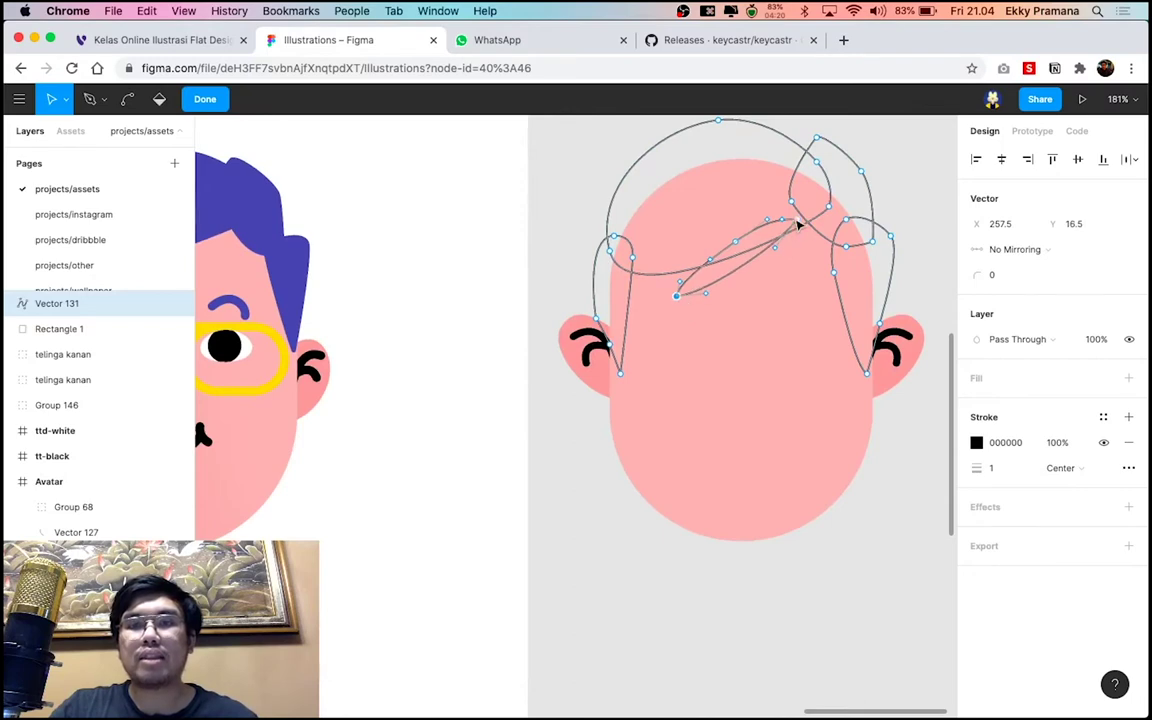
left_click_drag(802, 226, 813, 233)
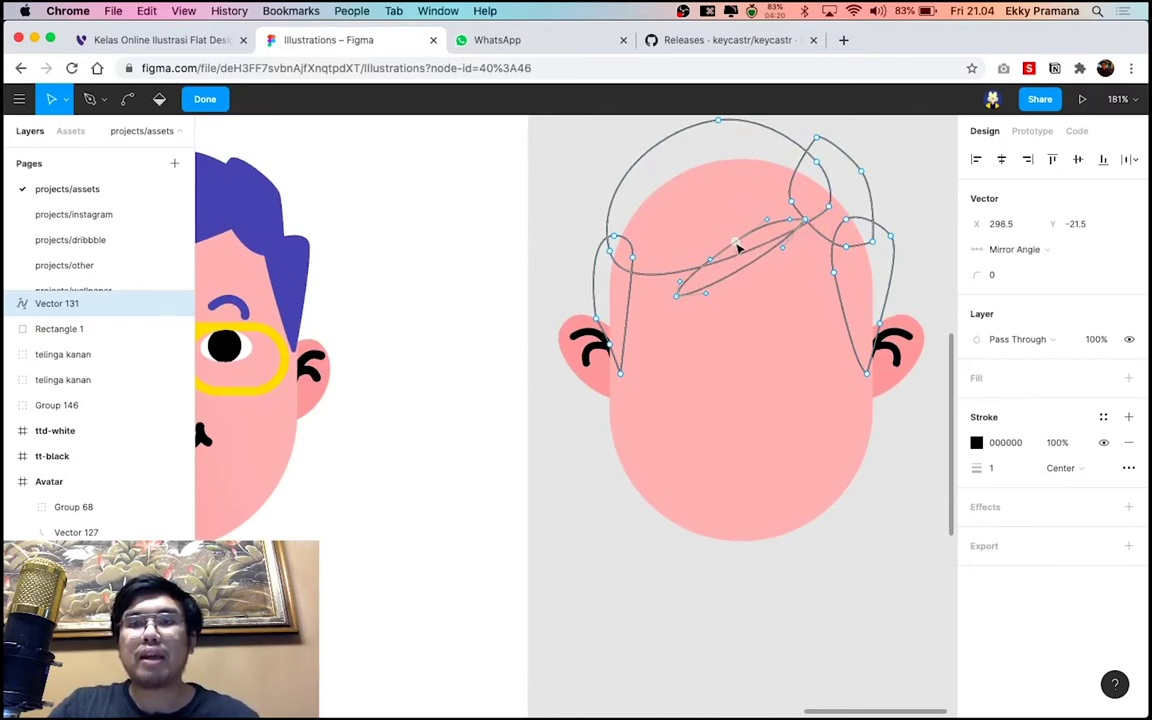
left_click(739, 243)
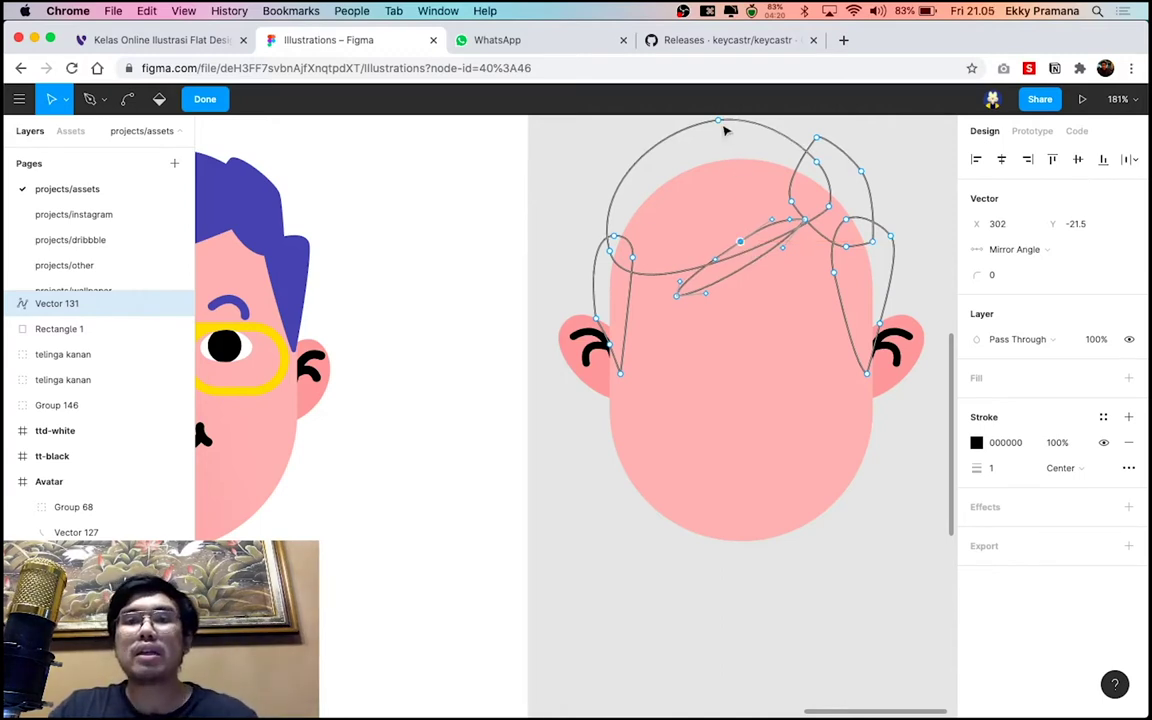
scroll(715, 170, "up", 2)
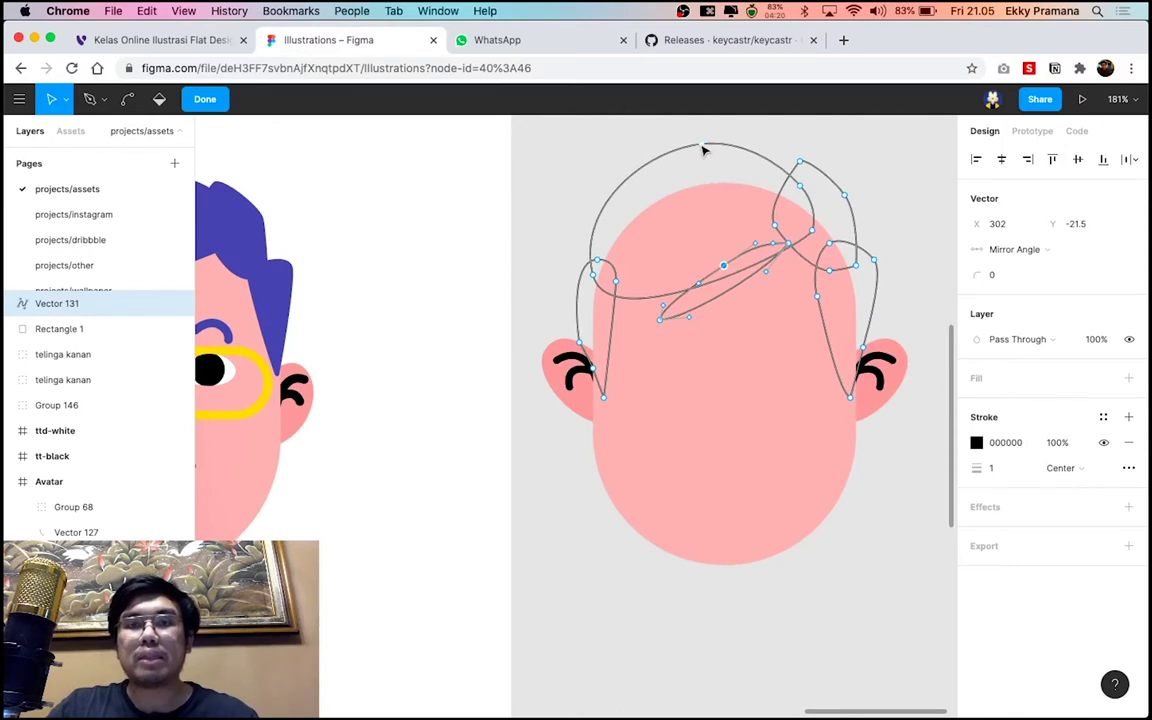
Lower the crown arc, bulge the right tuft outward, and finish the hair path
left_click_drag(703, 150, 710, 163)
left_click(816, 205)
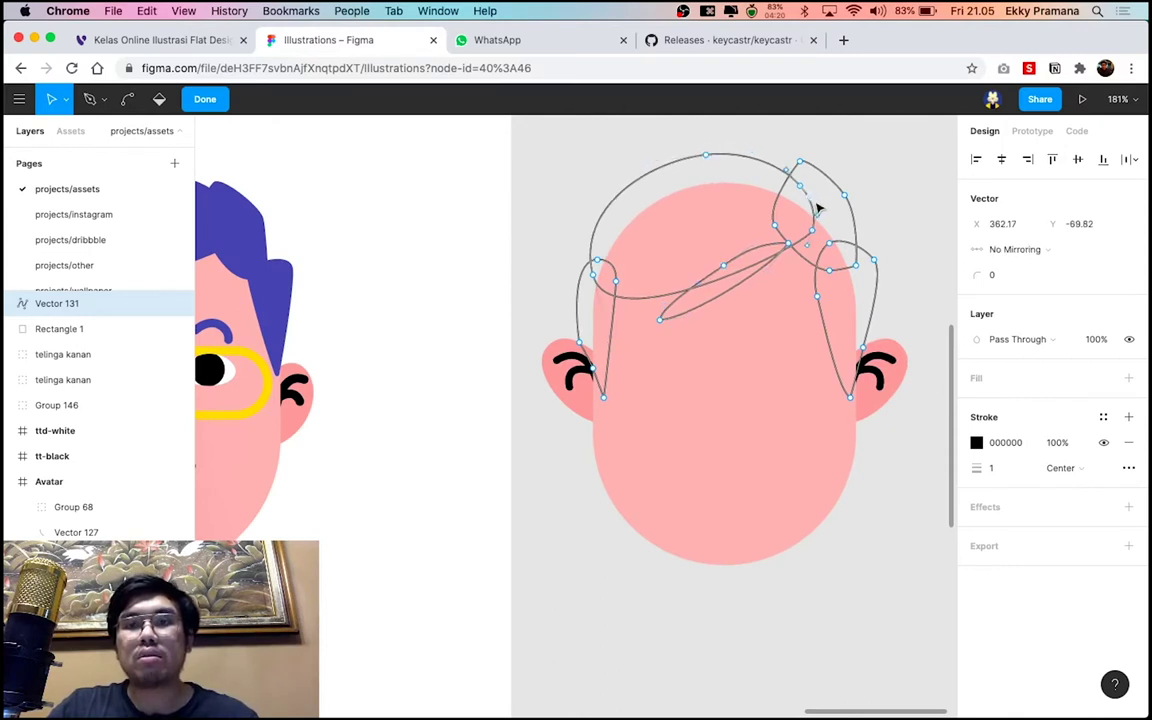
left_click(800, 162)
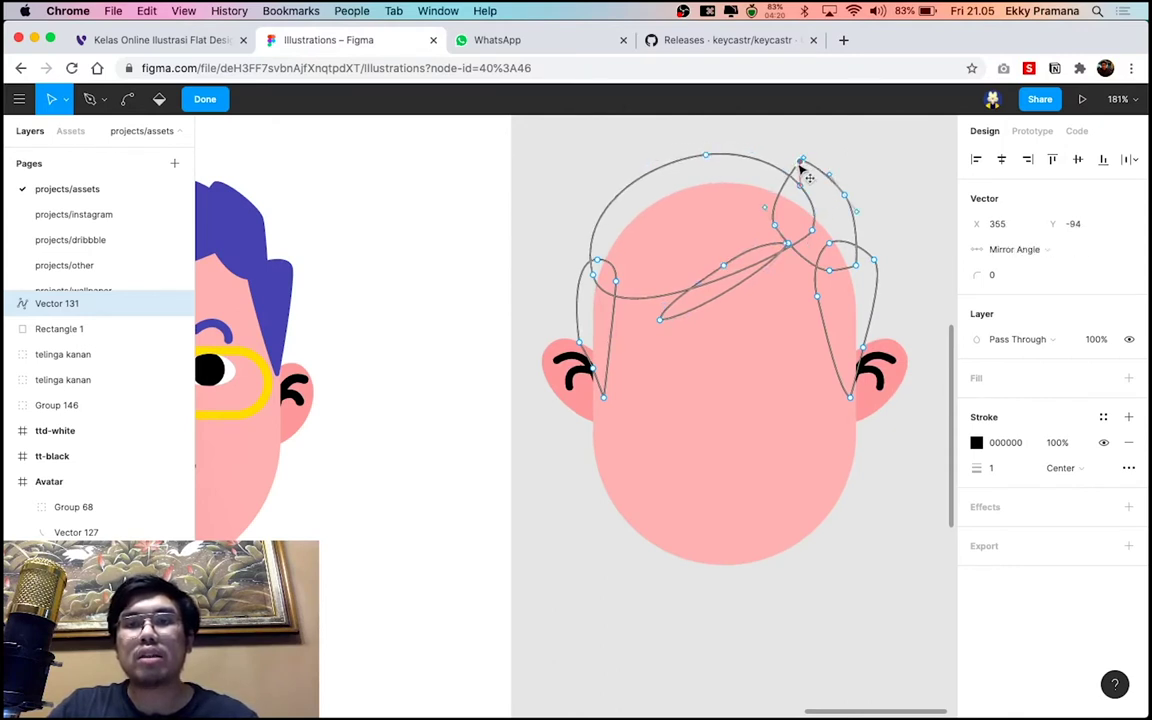
left_click_drag(848, 208, 884, 278)
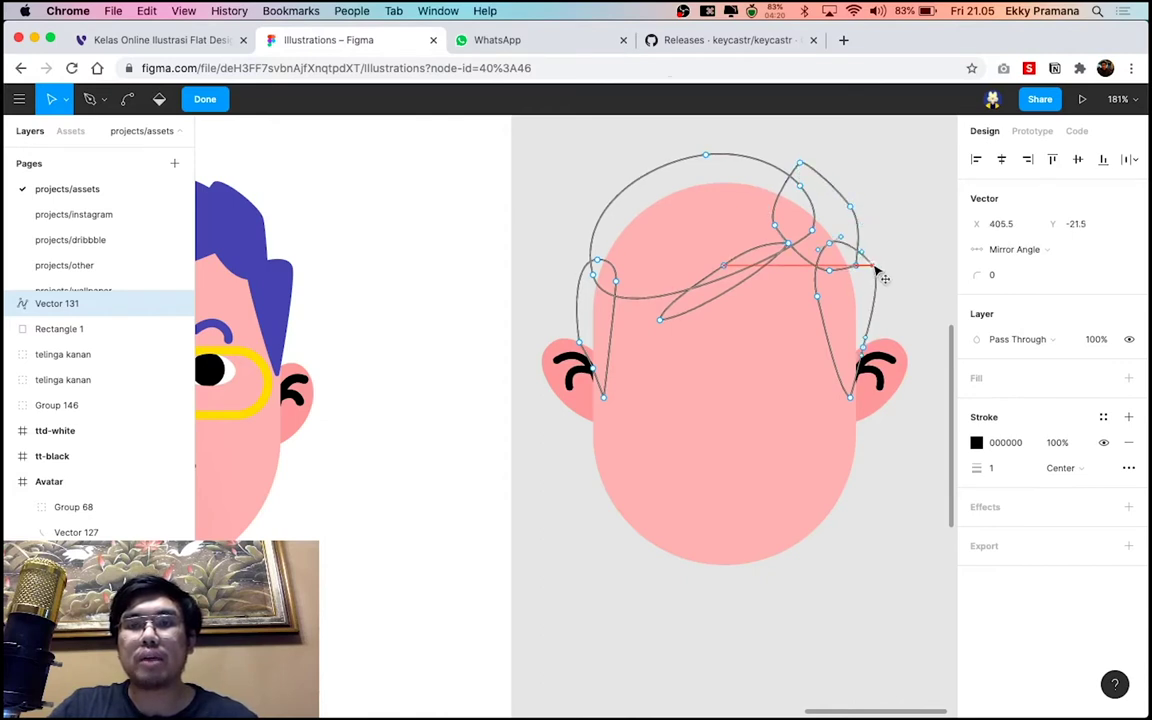
left_click_drag(817, 300, 833, 306)
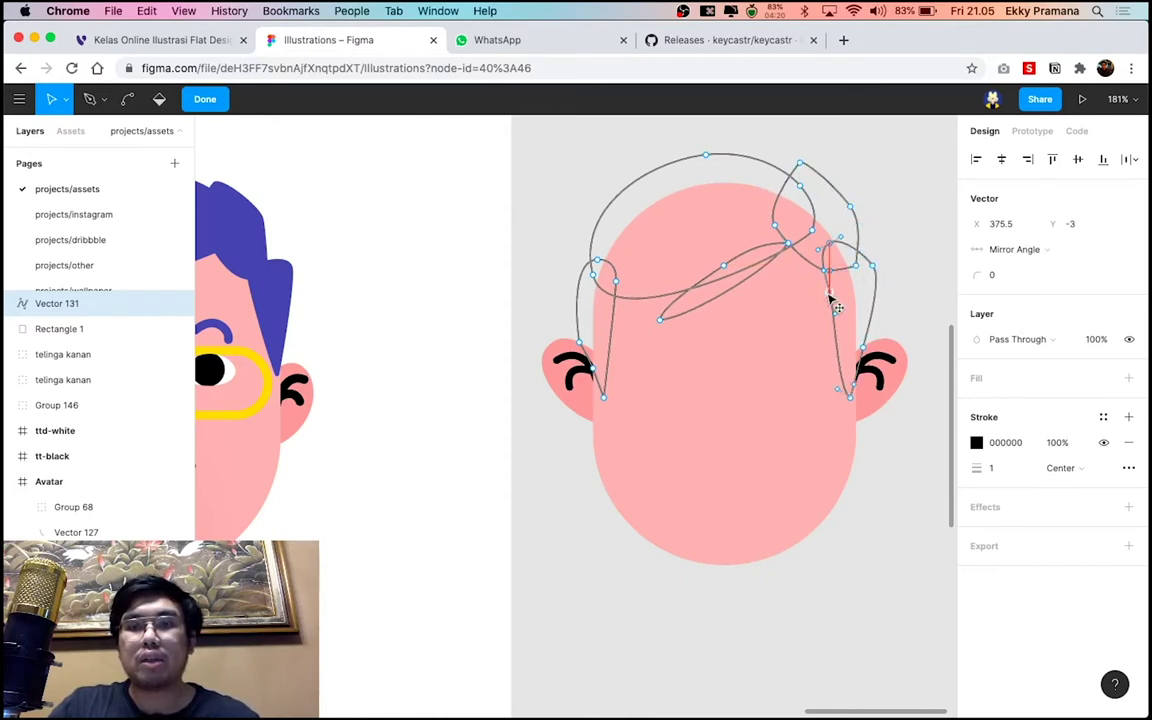
left_click(614, 278)
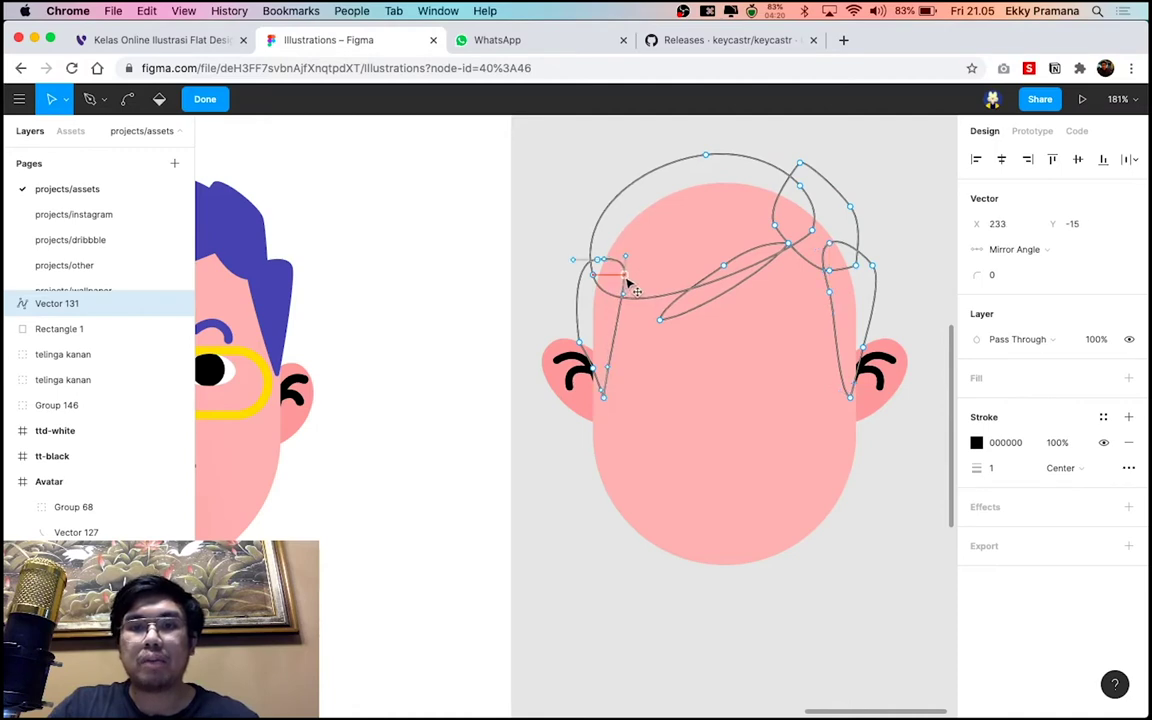
scroll(681, 278, "down", 5)
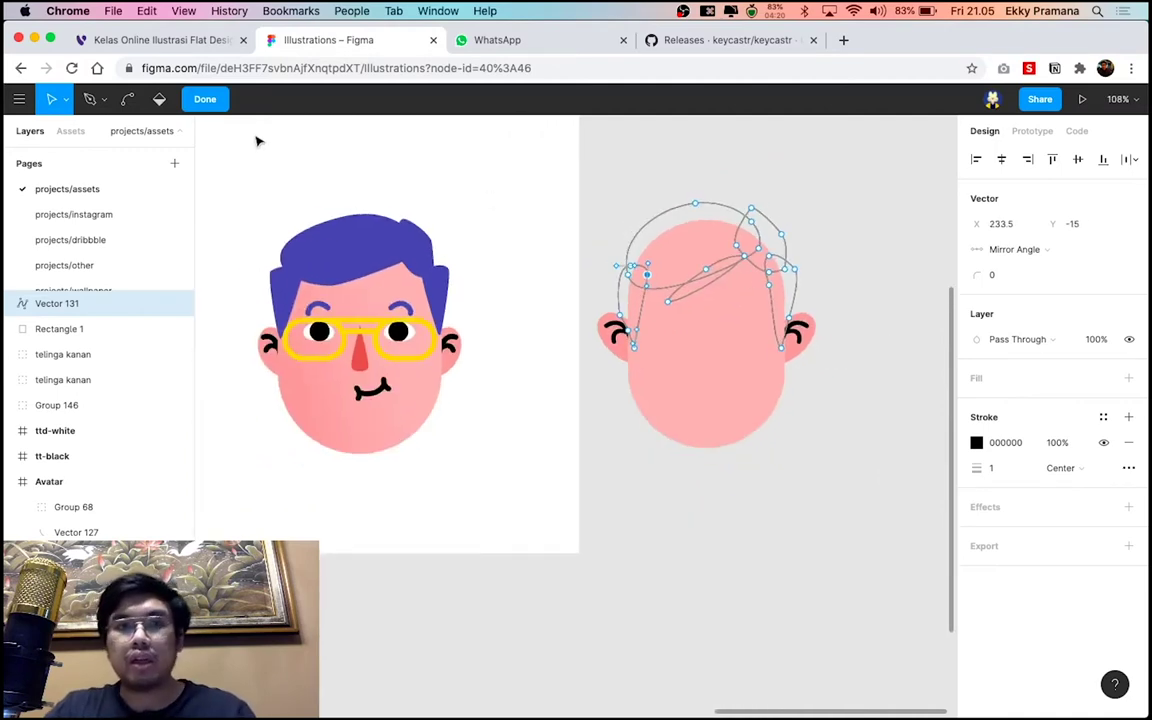
left_click(203, 99)
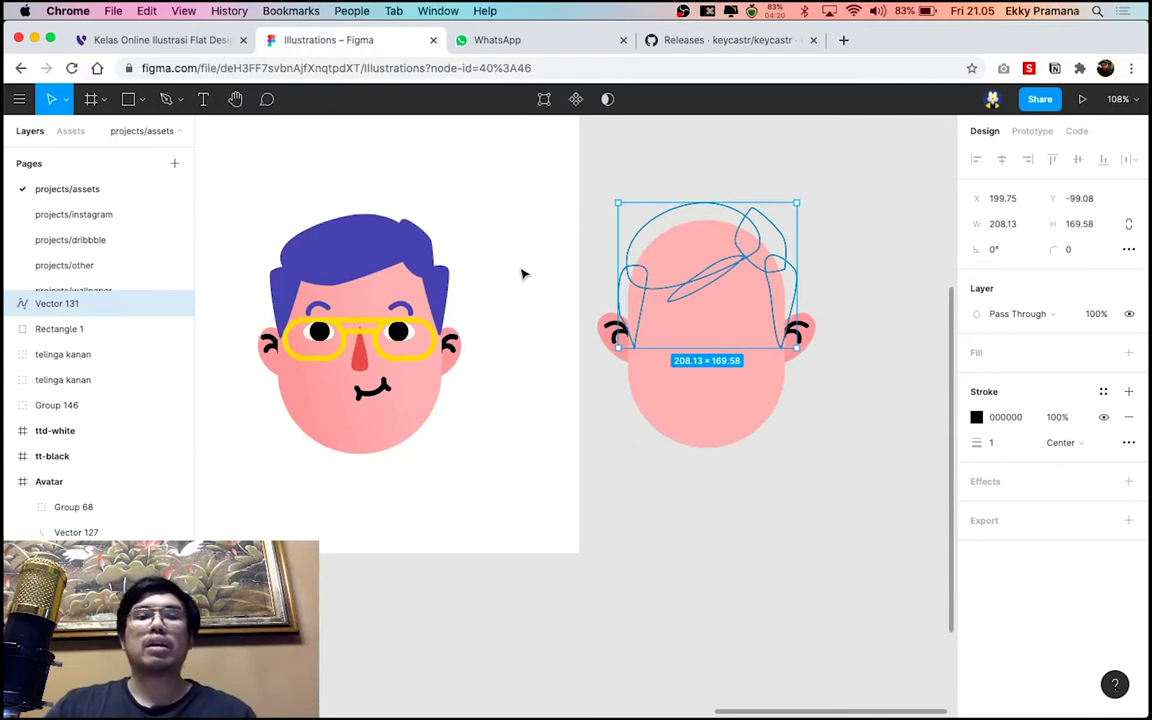
Fill the hair with the reference avatar's blue 3F51B0 and remove its black stroke
scroll(556, 296, "down", 3)
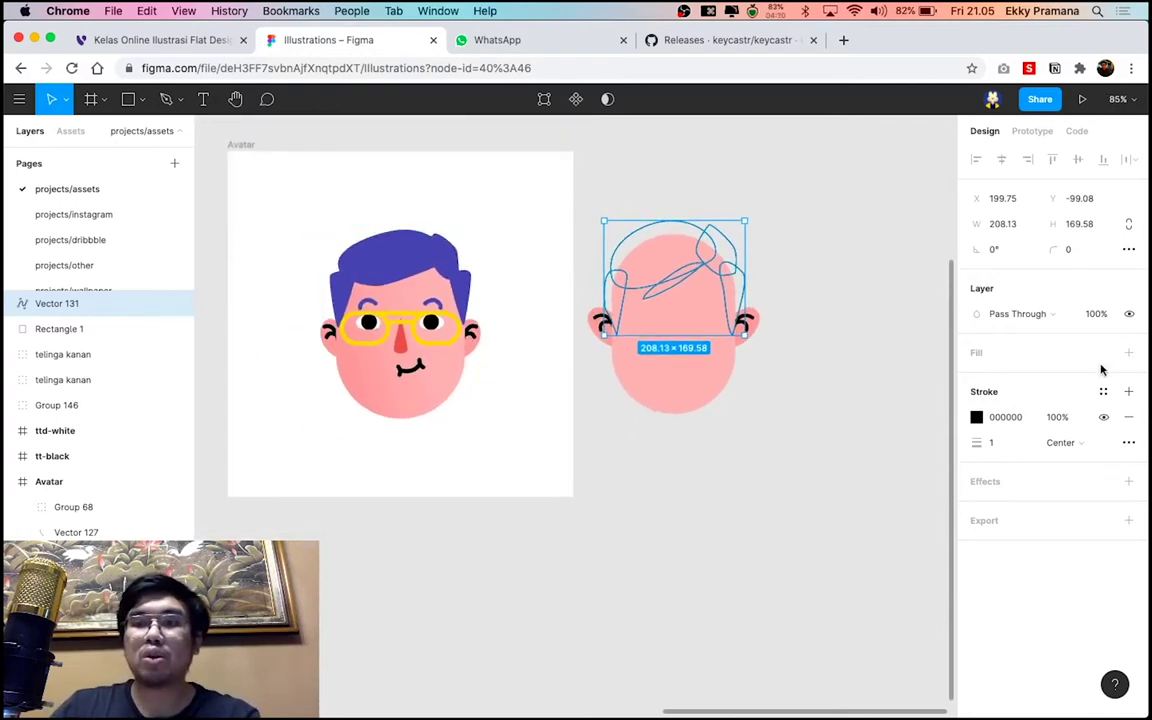
left_click(1129, 353)
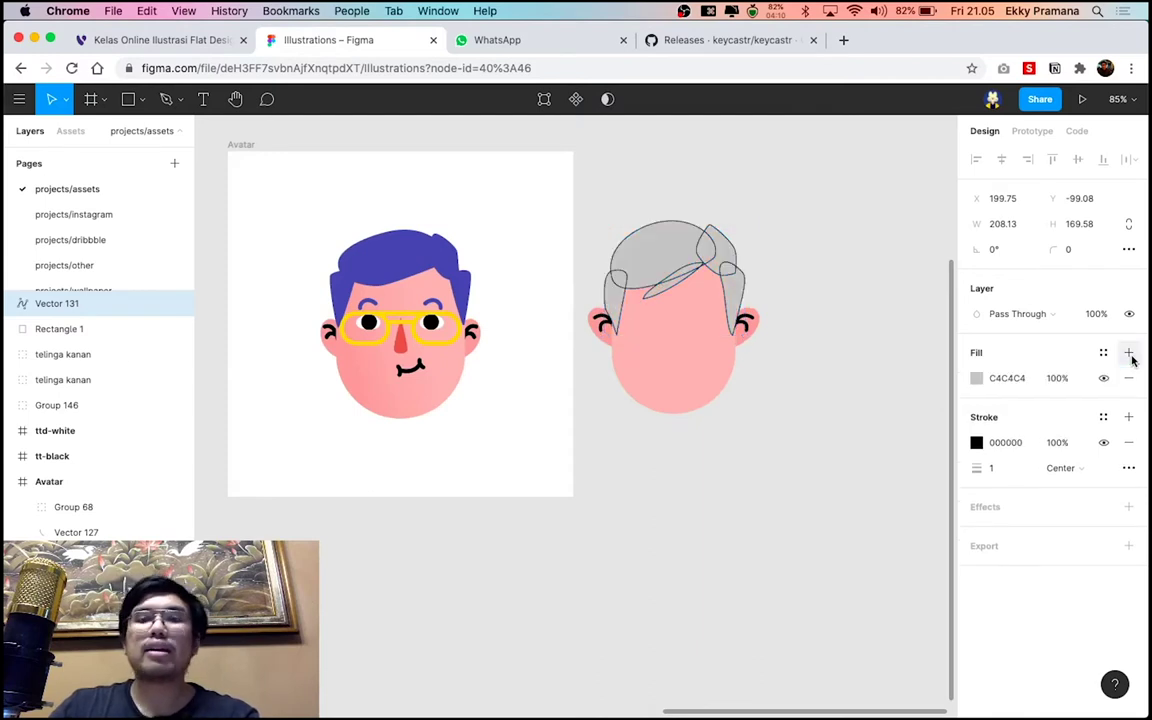
left_click(1129, 444)
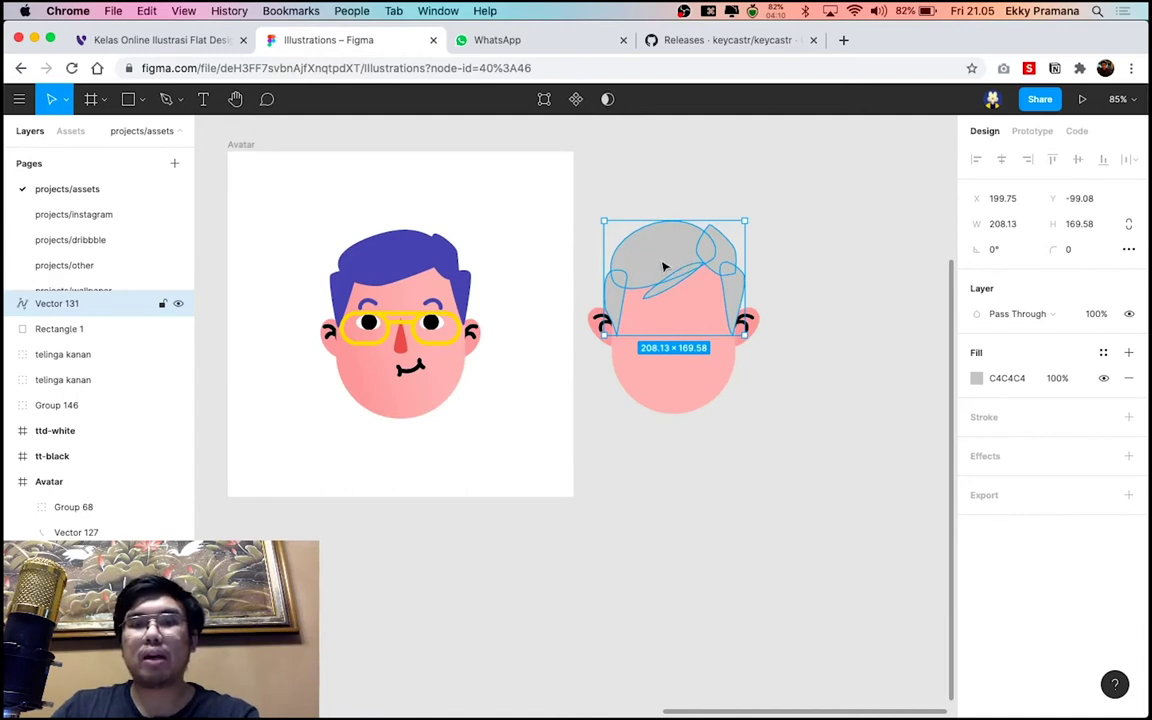
left_click(365, 232)
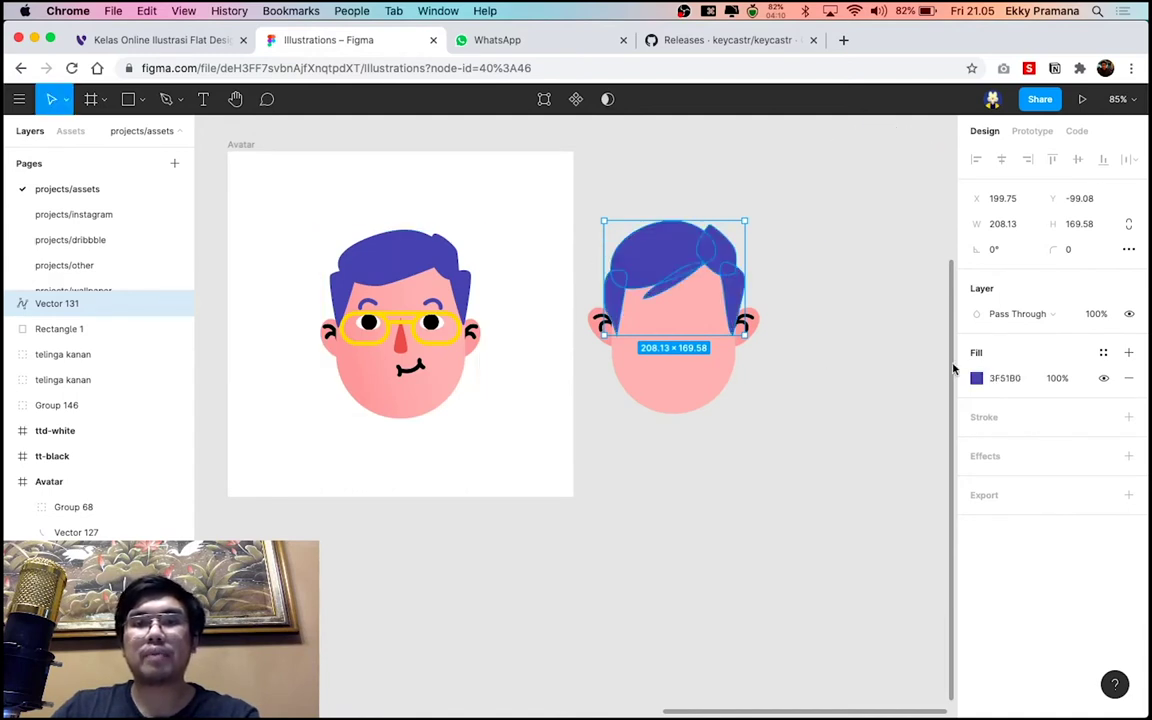
key("Return")
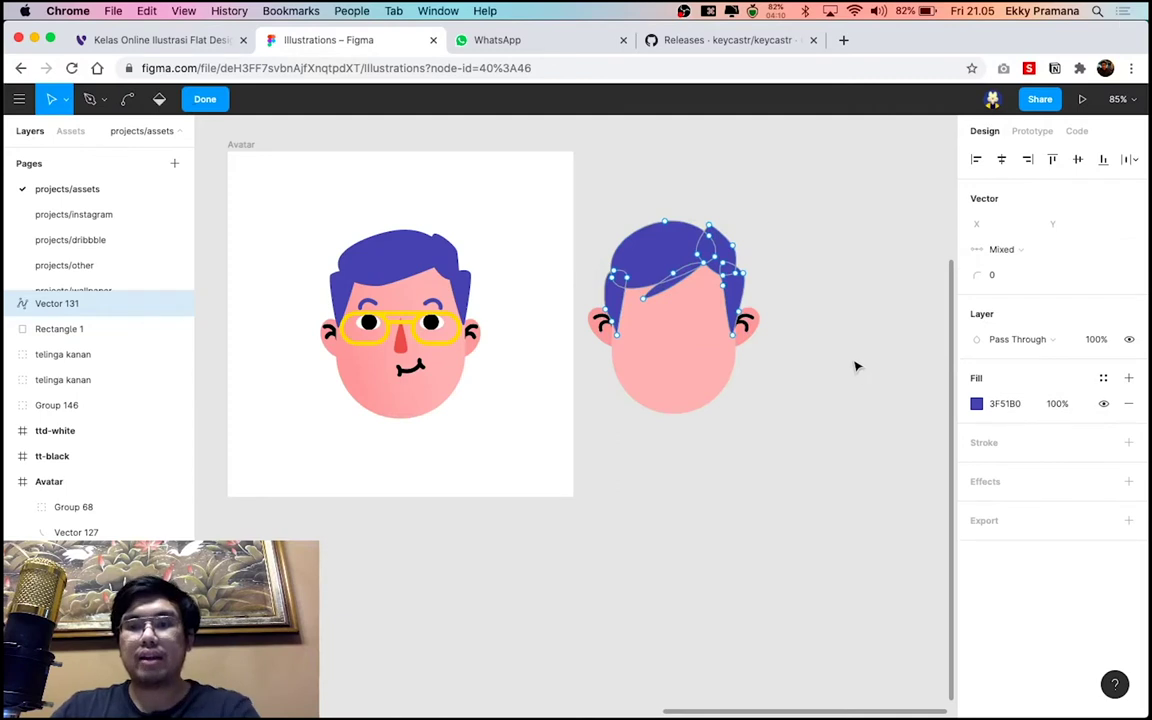
key("Escape")
scroll(836, 325, "up", 3)
key("Escape")
Drag the top hair points upward into a pointed tuft at the top right
scroll(838, 325, "up", 3)
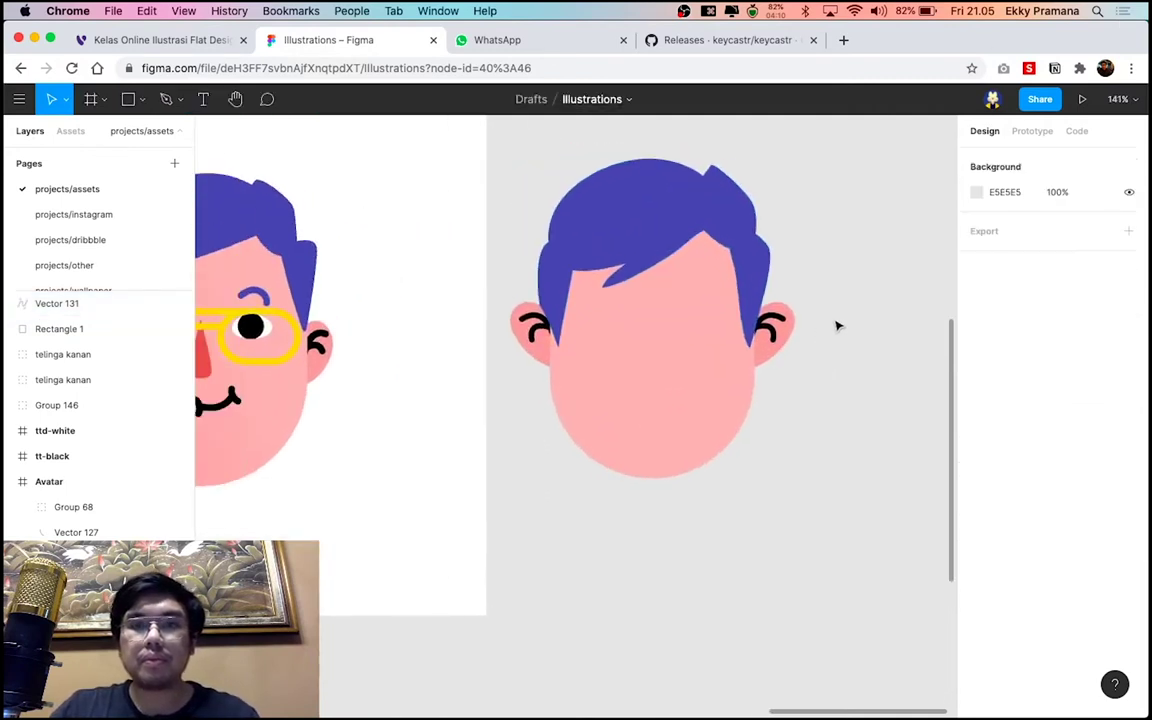
scroll(838, 325, "left", 2)
scroll(846, 342, "up", 2)
scroll(861, 386, "up", 1)
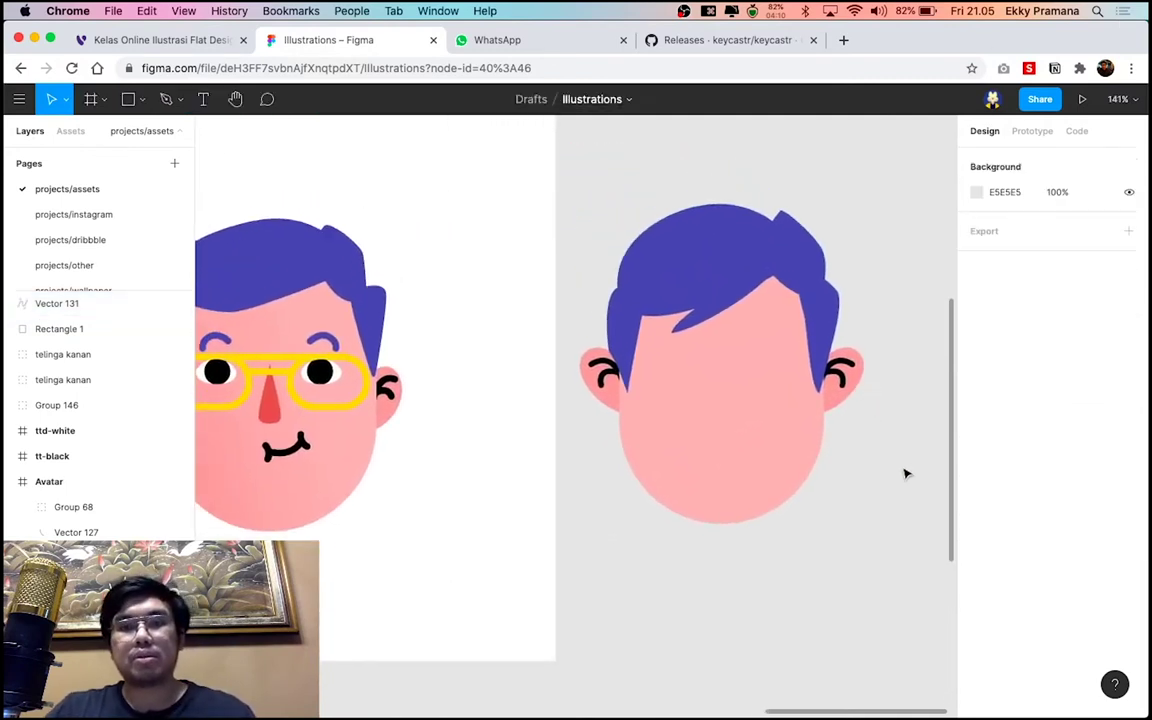
scroll(822, 413, "down", 3)
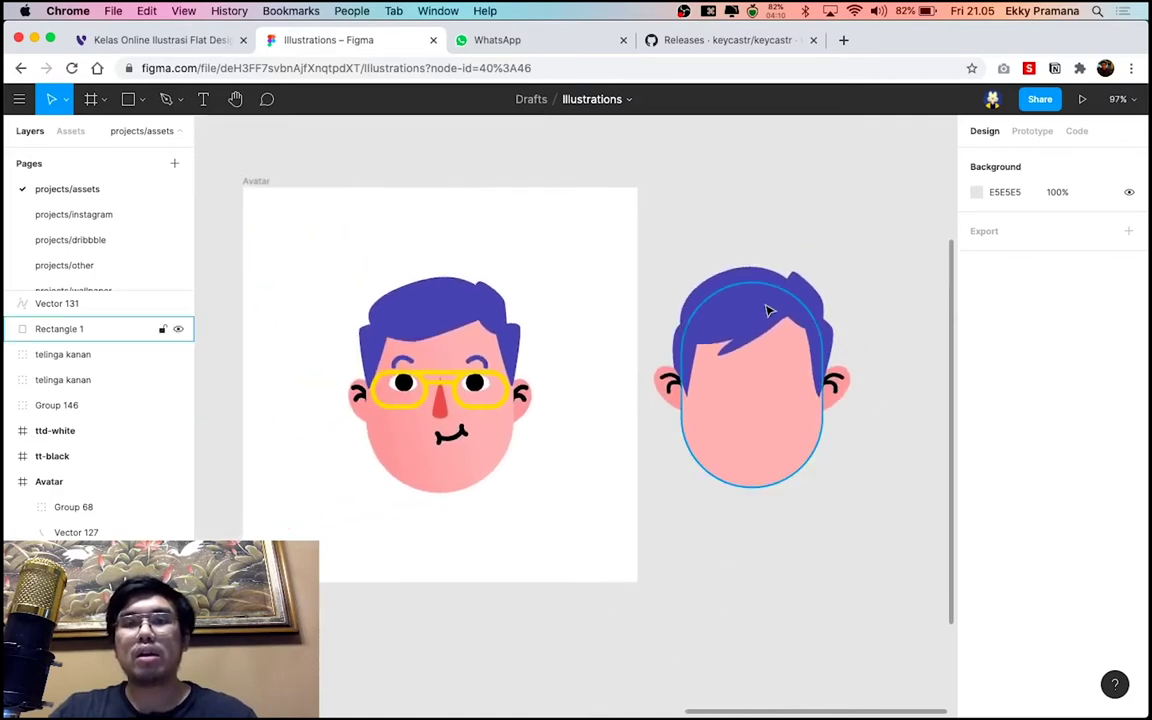
scroll(767, 309, "up", 2)
scroll(753, 303, "up", 1)
double_click(740, 281)
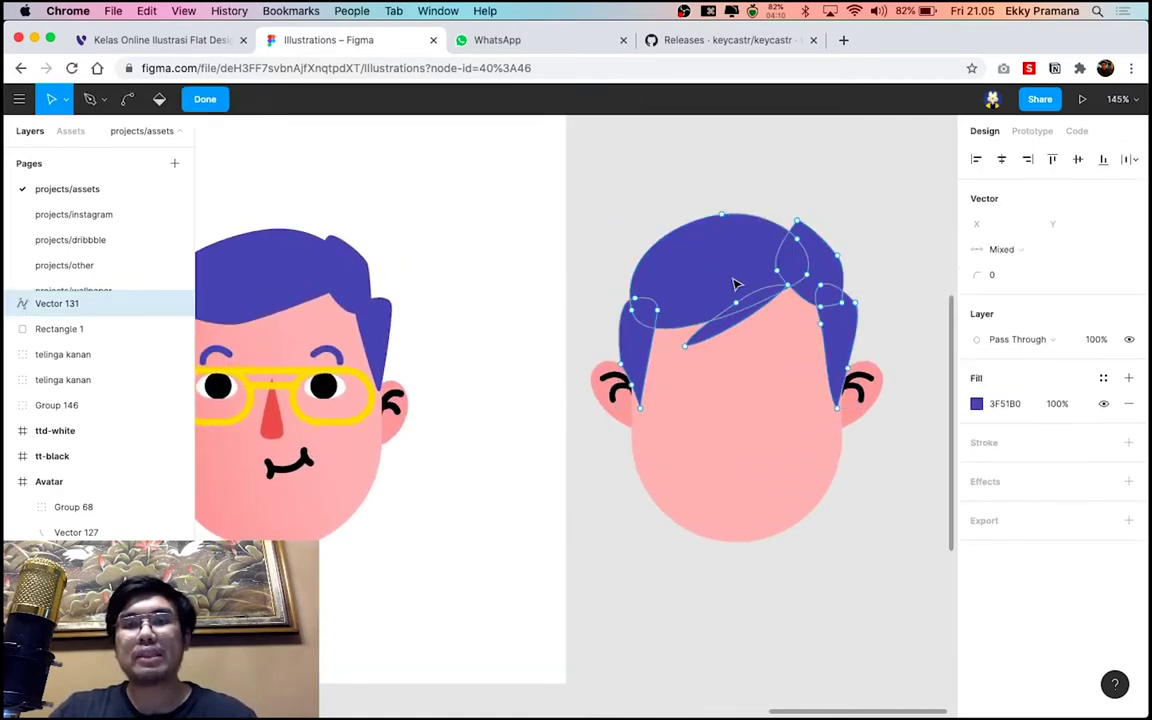
scroll(729, 265, "up", 2)
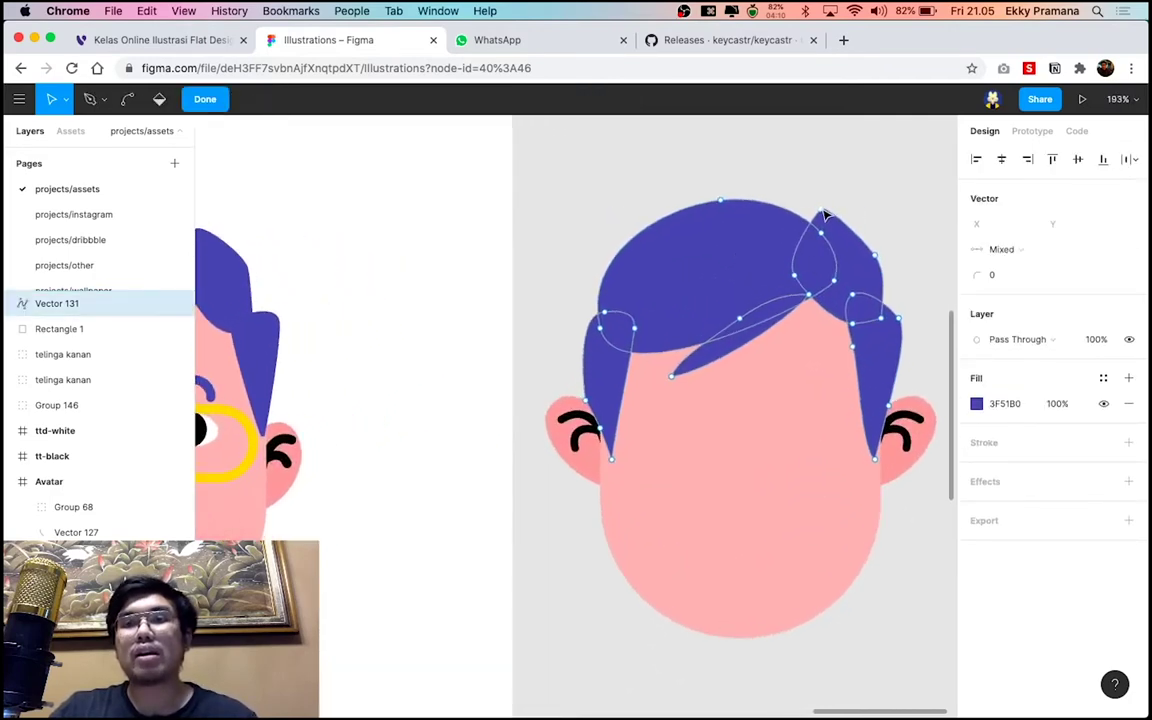
left_click_drag(822, 212, 808, 200)
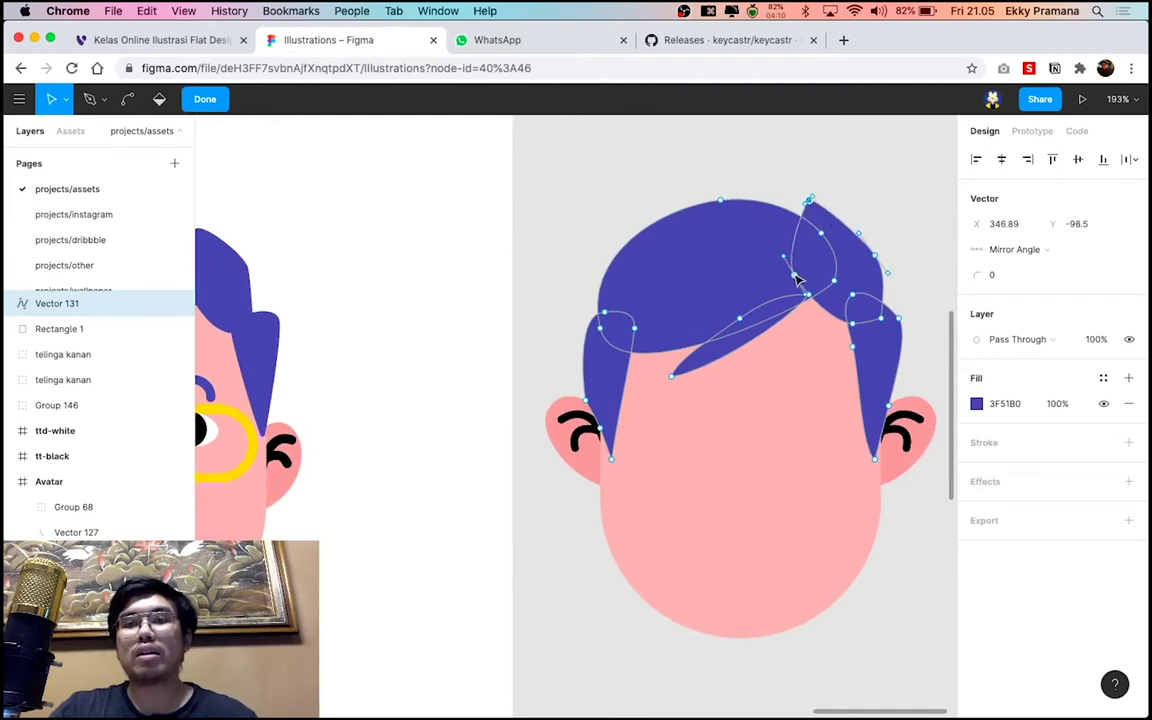
left_click_drag(797, 281, 808, 281)
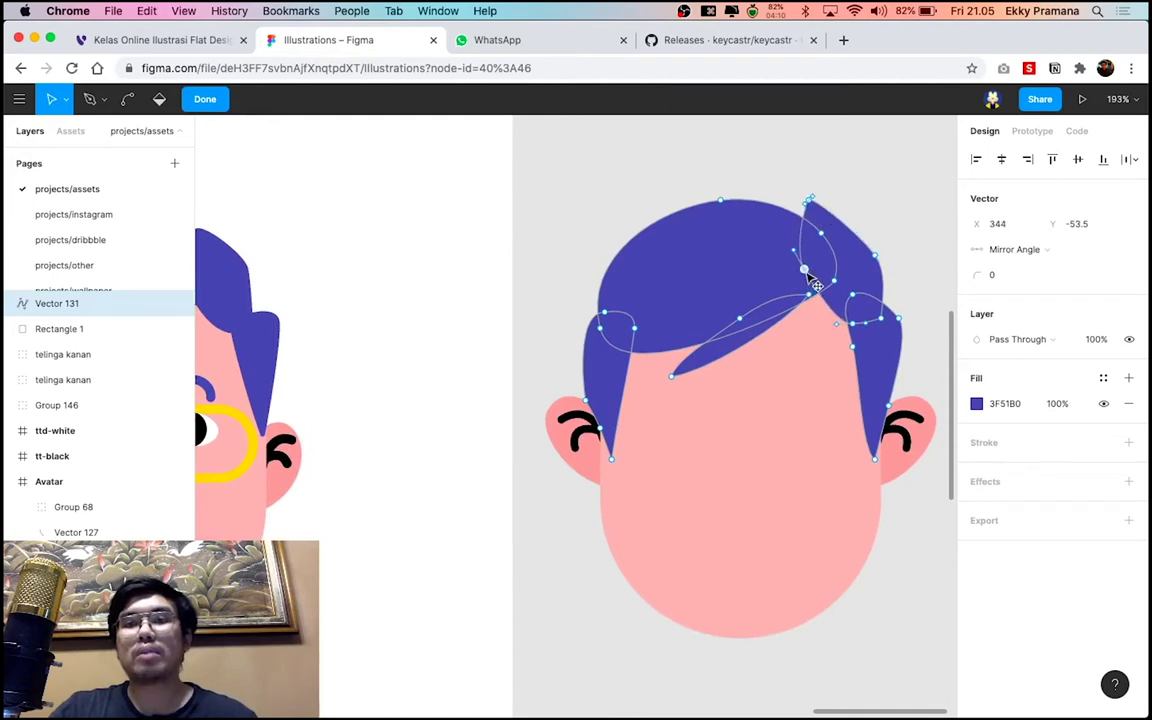
left_click(721, 202)
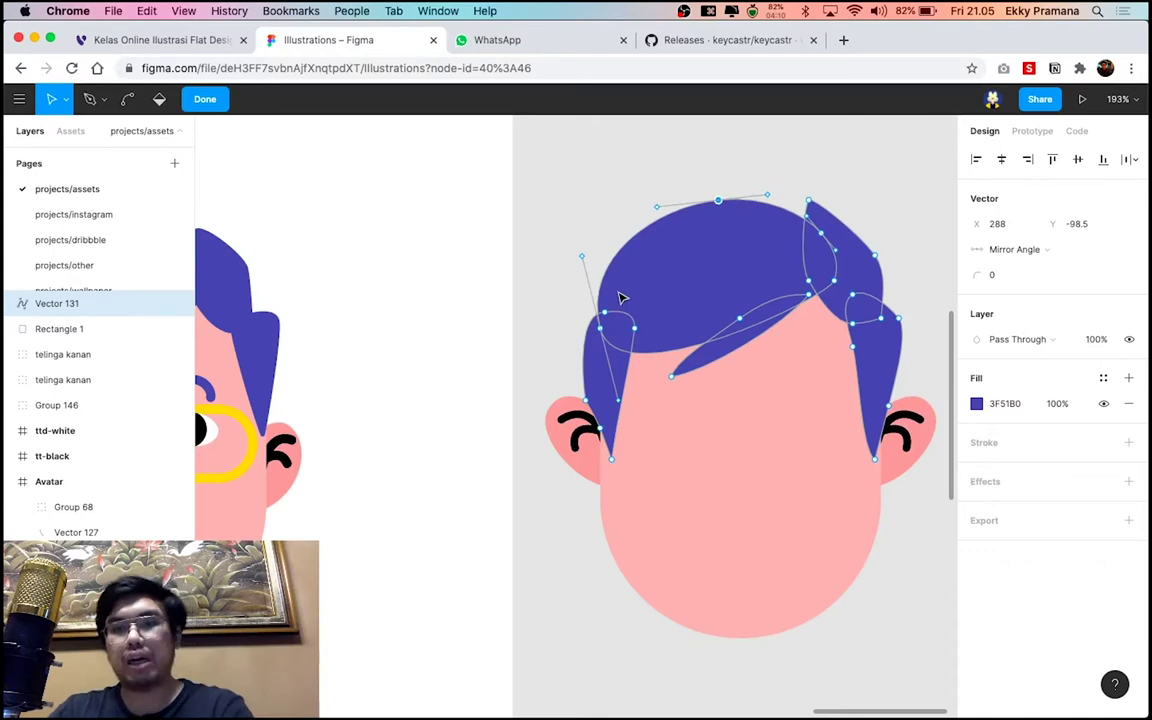
key("Escape")
Adjust the points along the hair's right edge so the strand follows the head
double_click(882, 385)
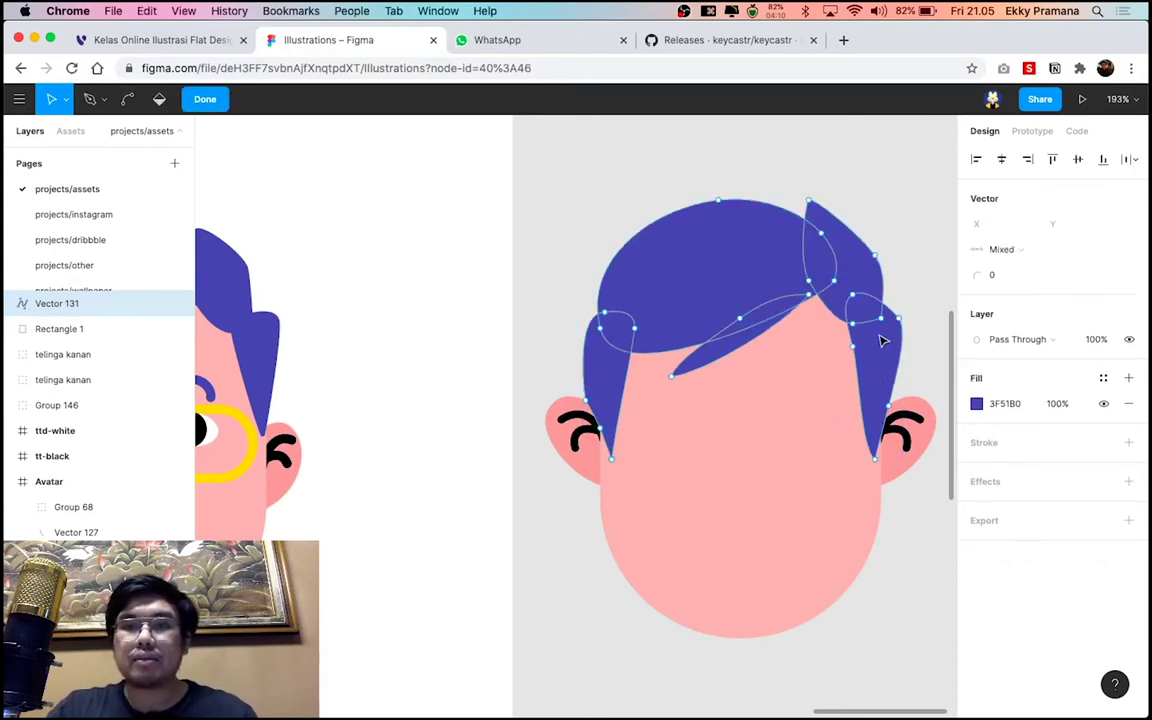
left_click(901, 326)
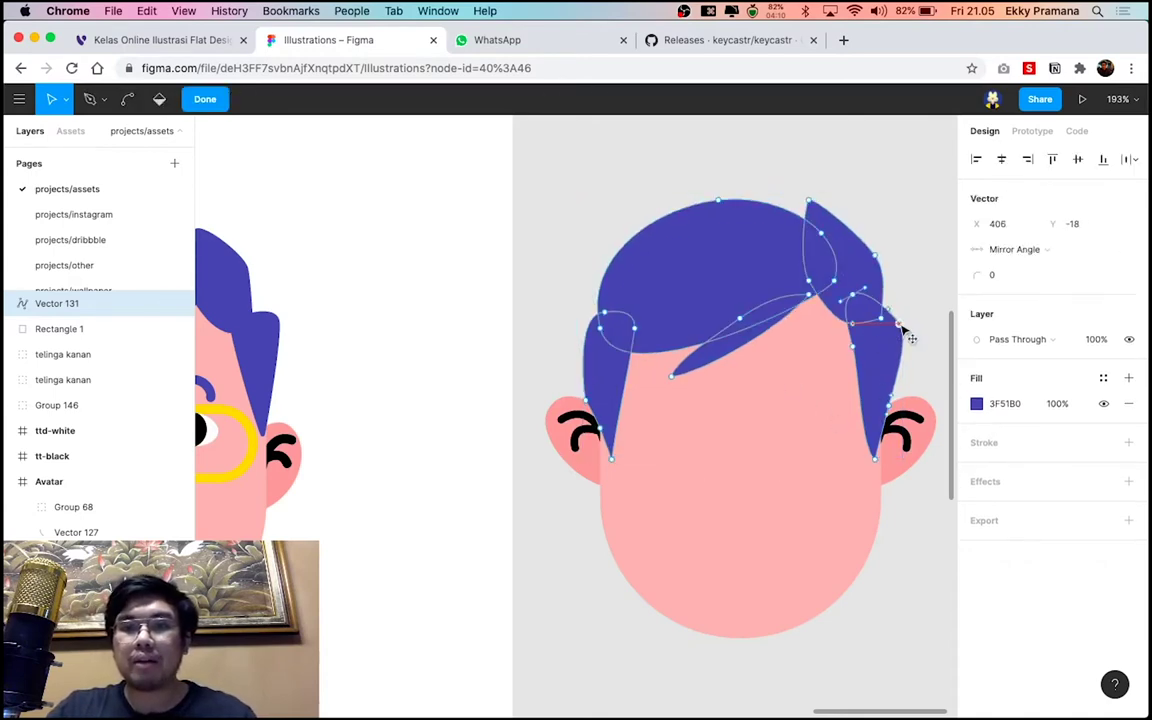
left_click(890, 401)
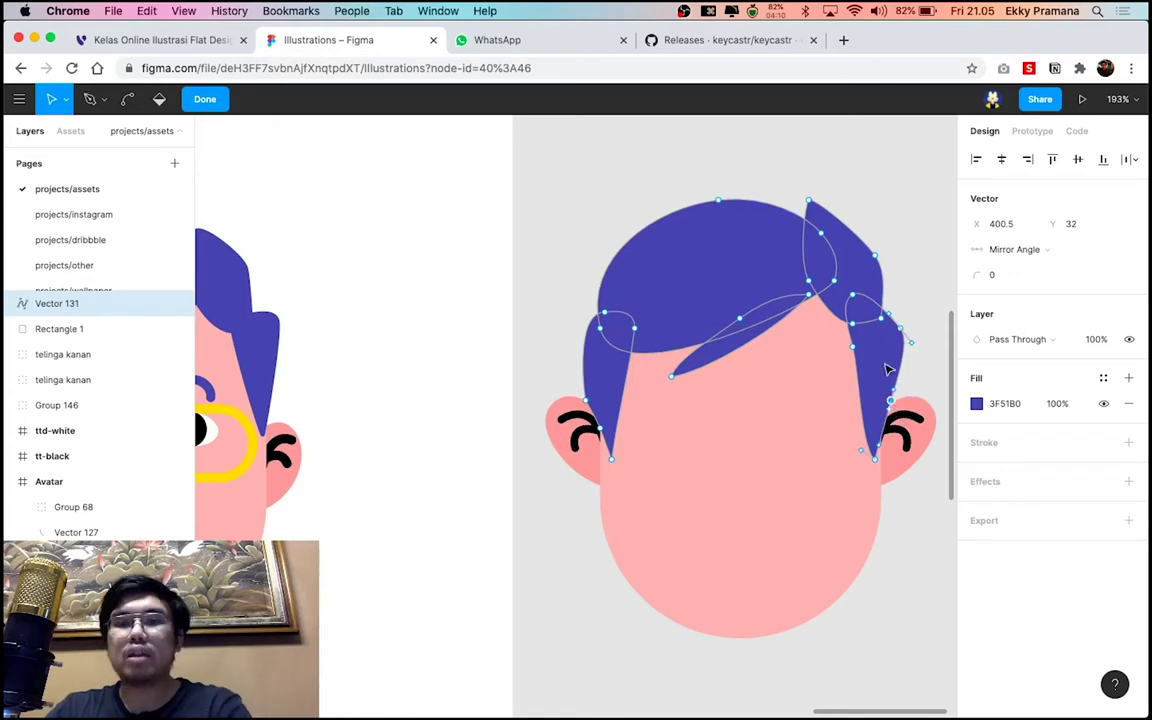
key("Escape")
left_click(870, 192)
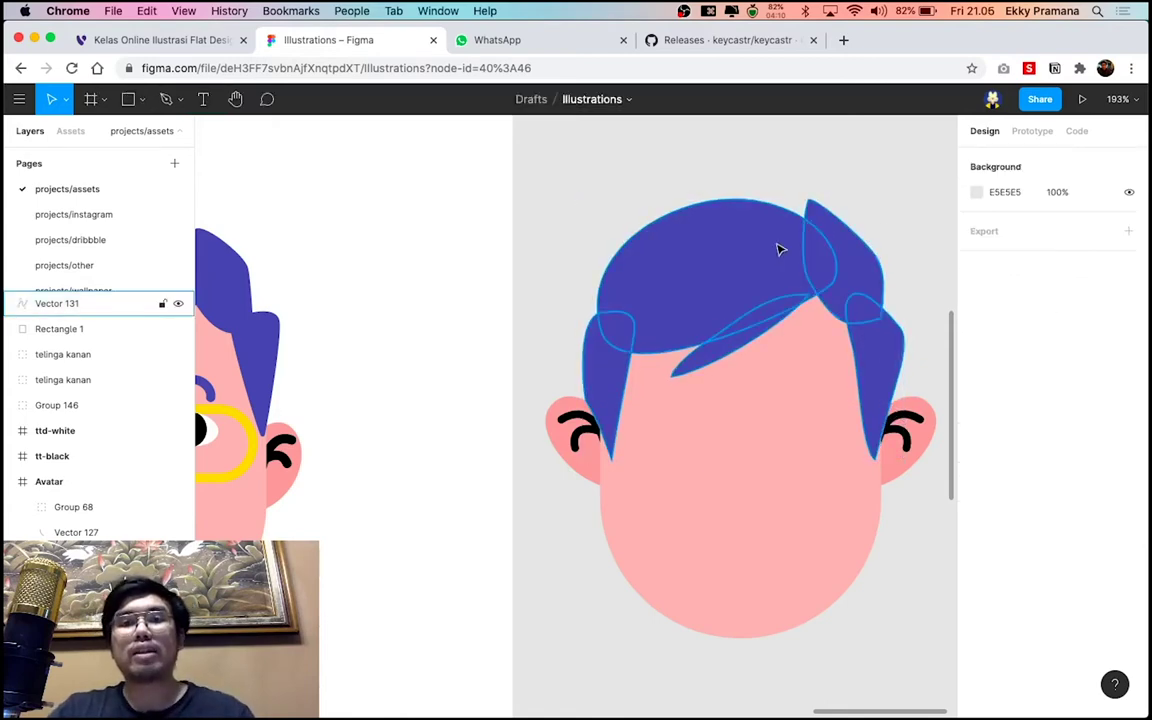
left_click(779, 249)
left_click(572, 180)
Draw a new pointed hair tuft path above the hair and nudge it into place
key("p")
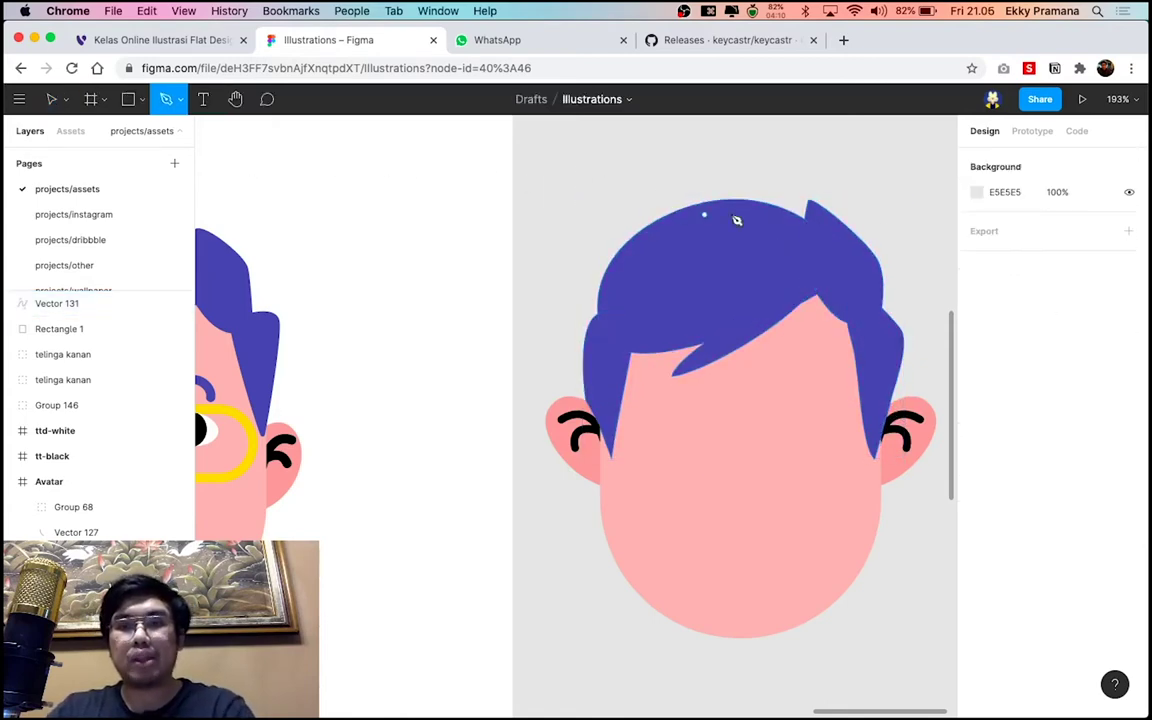
left_click_drag(703, 196, 626, 184)
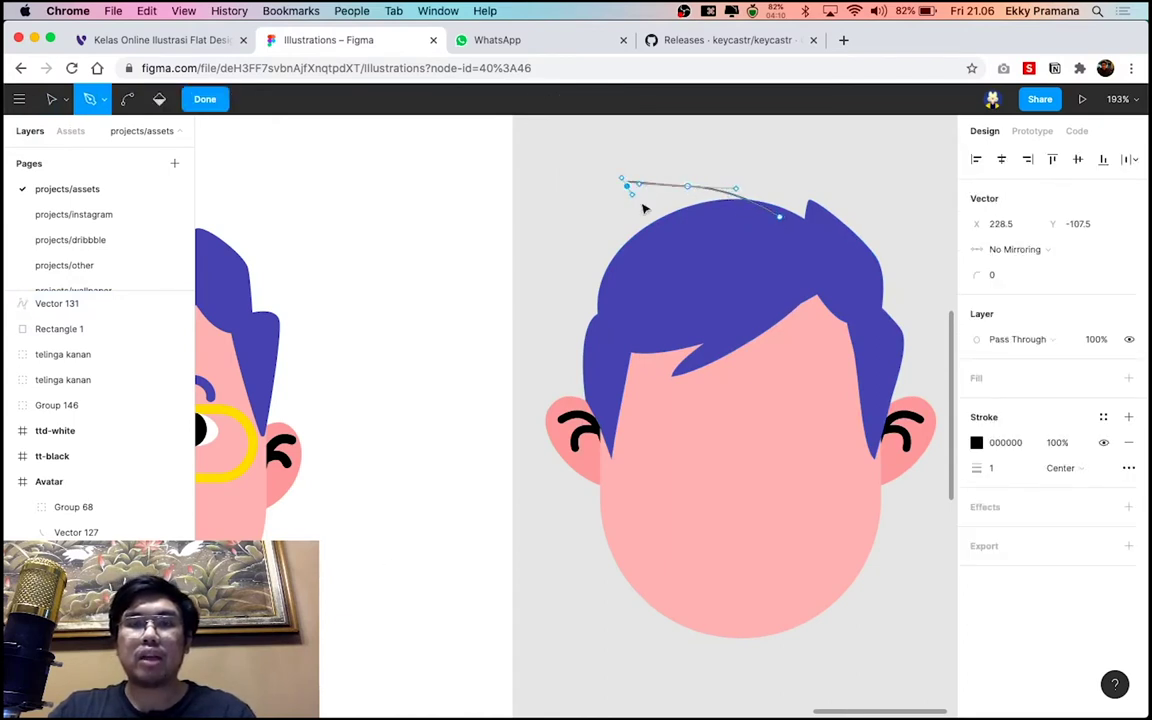
left_click(779, 216)
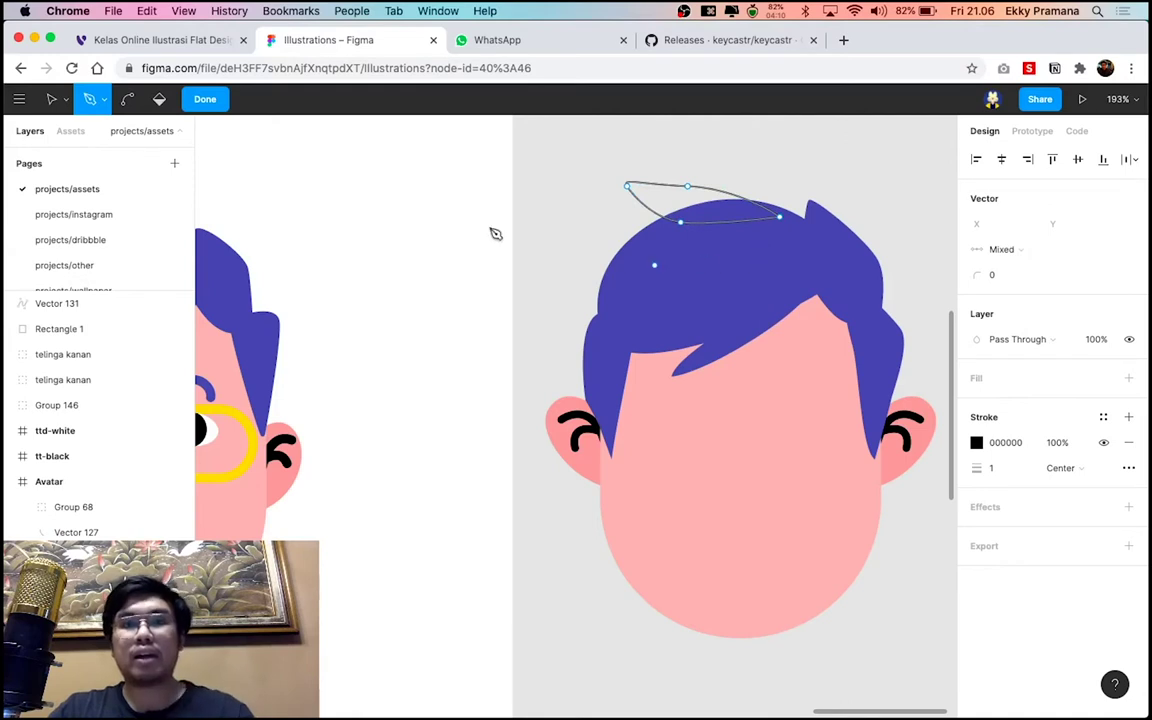
left_click(204, 99)
left_click(689, 255)
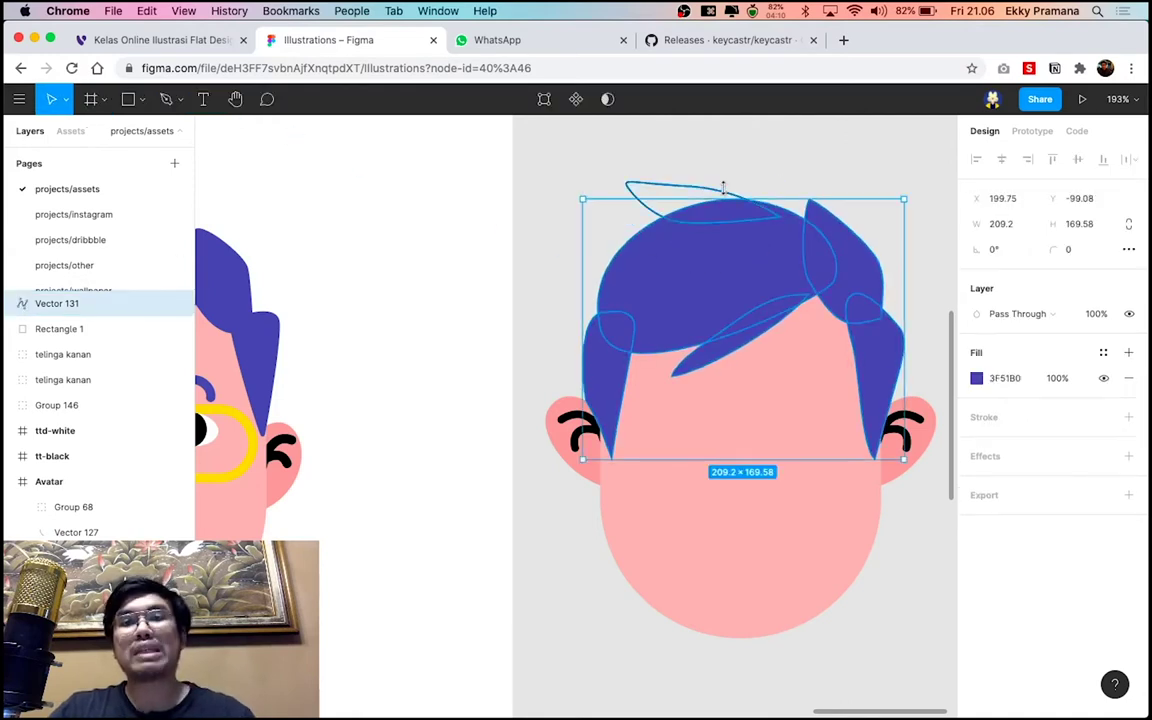
left_click(700, 193)
left_click_drag(701, 182, 660, 216)
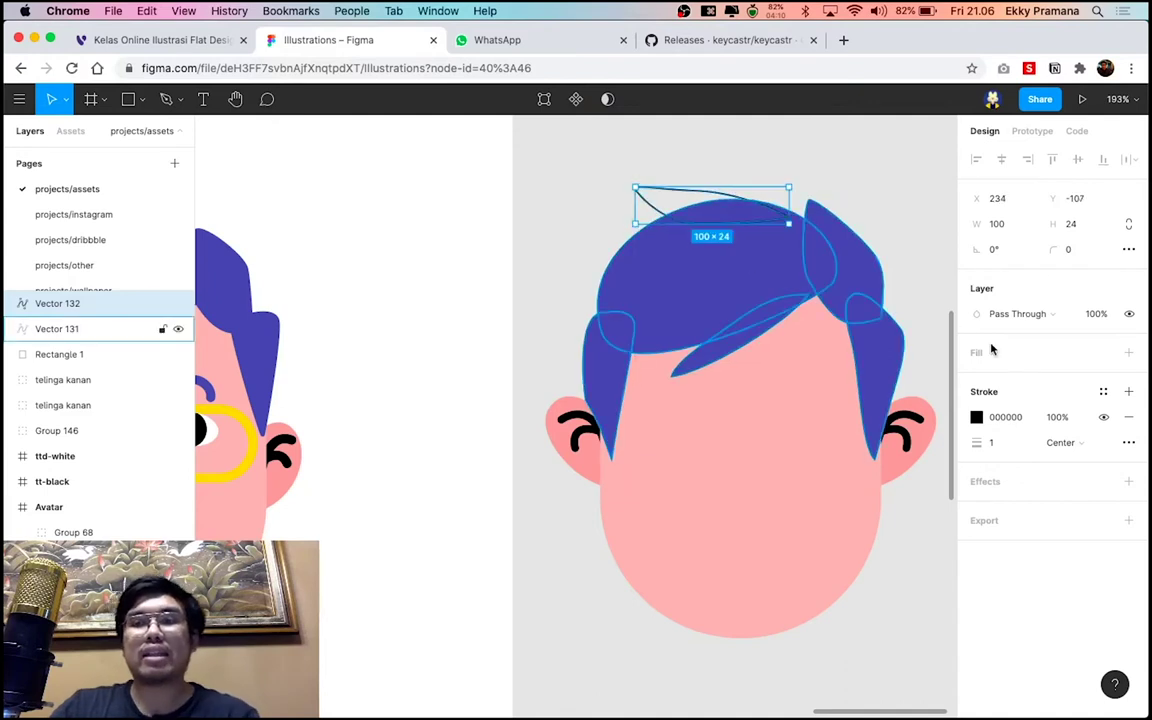
Remove the tuft's black outline and fill it with the hair's colour using the eyedropper
left_click(1128, 418)
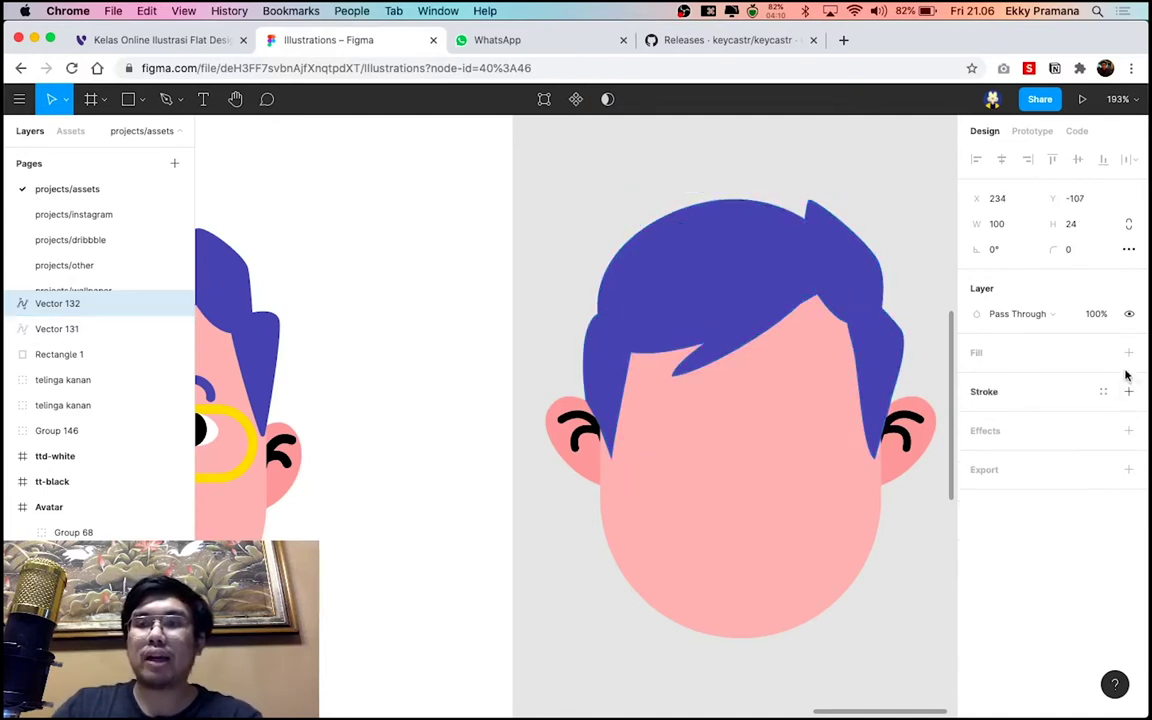
left_click(1128, 352)
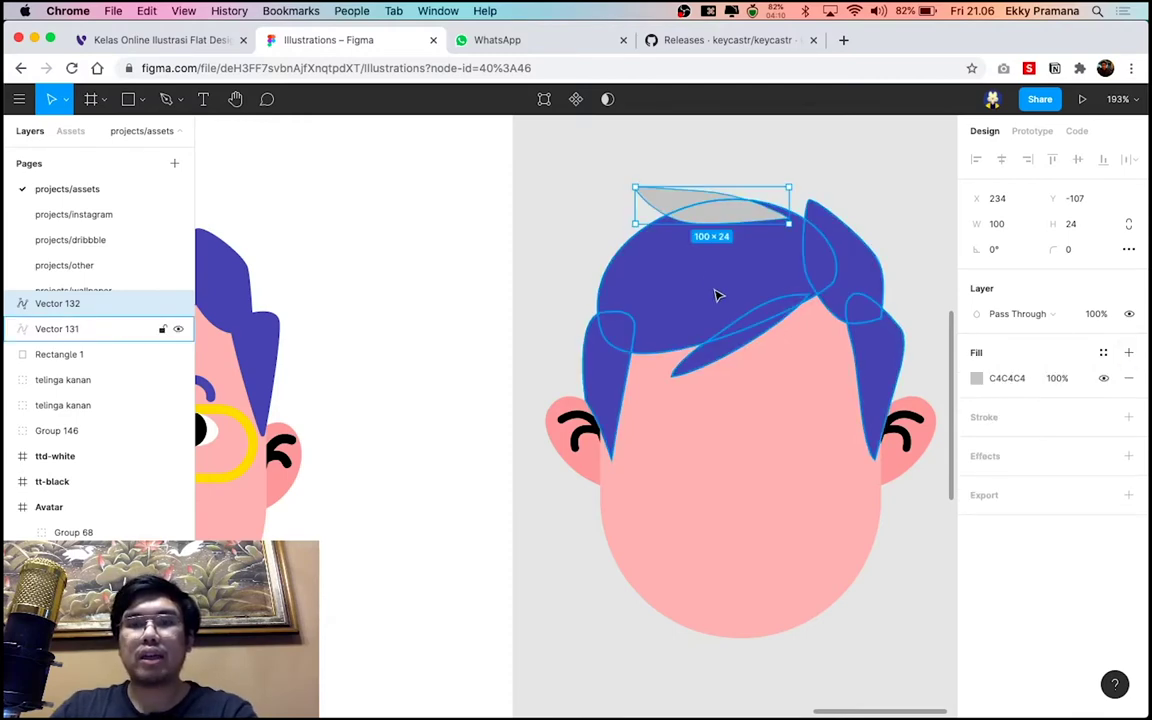
key("i")
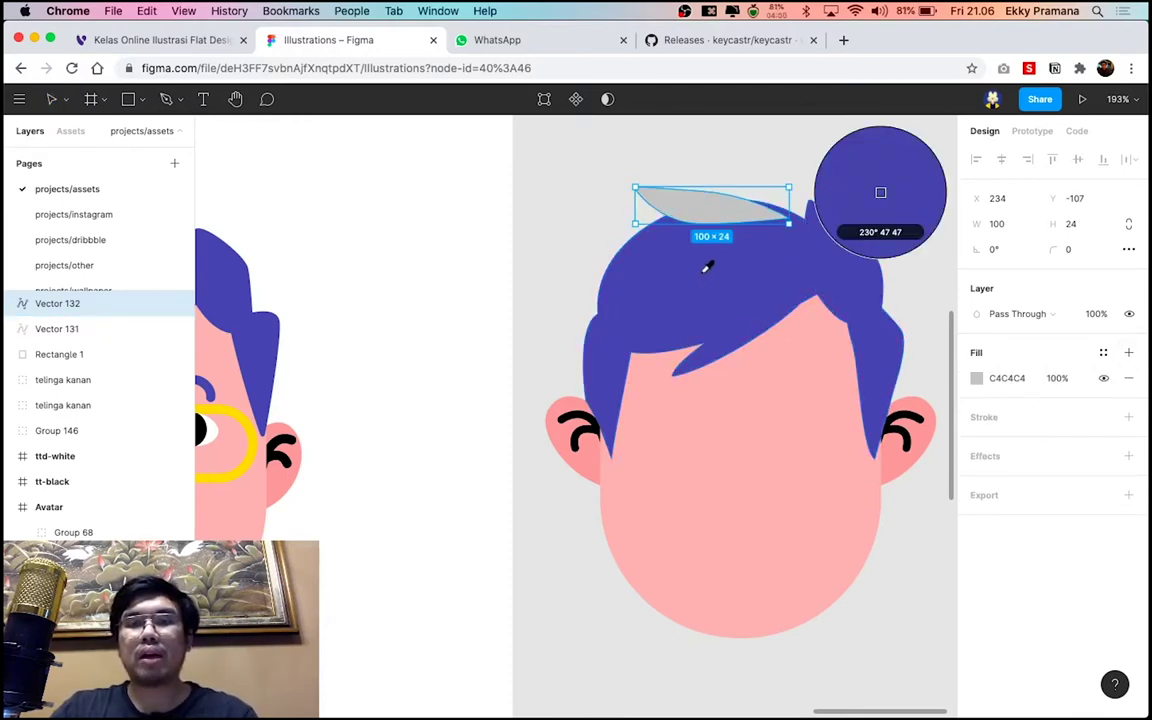
left_click(706, 267)
left_click(740, 170)
scroll(740, 170, "down", 5)
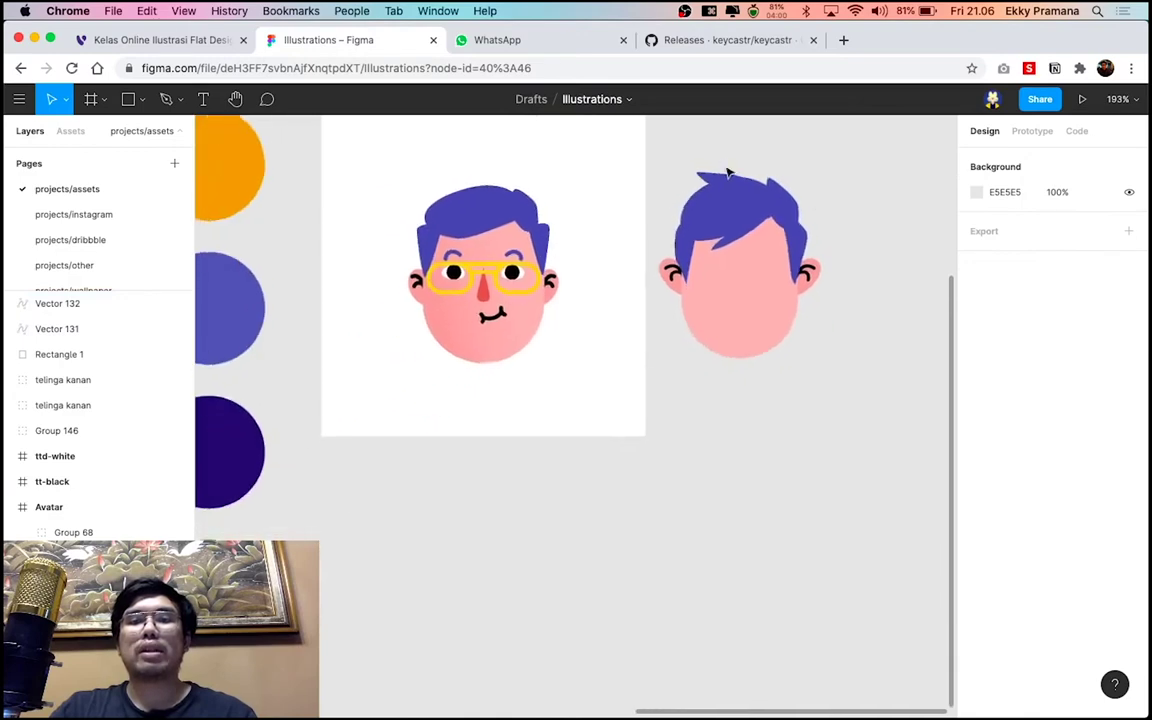
scroll(728, 172, "up", 3)
scroll(721, 164, "up", 2)
Group the new top tuft with the large hair shape
left_click(777, 224)
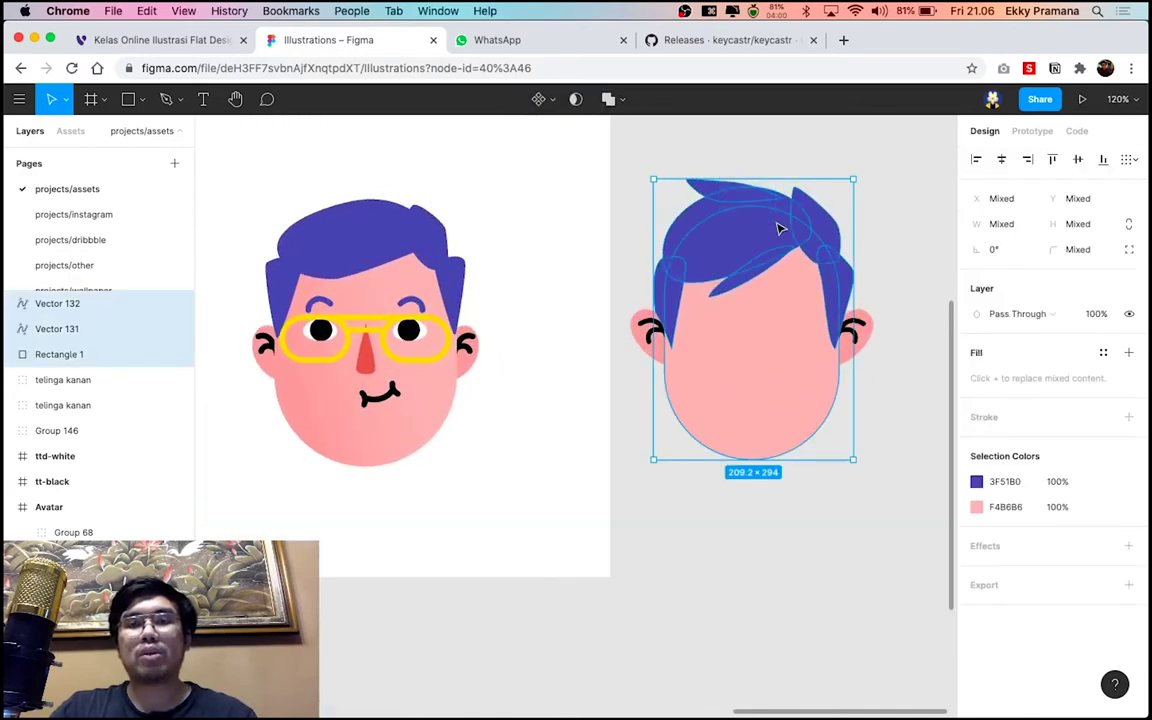
left_click(780, 229)
left_click(905, 212)
left_click(700, 190)
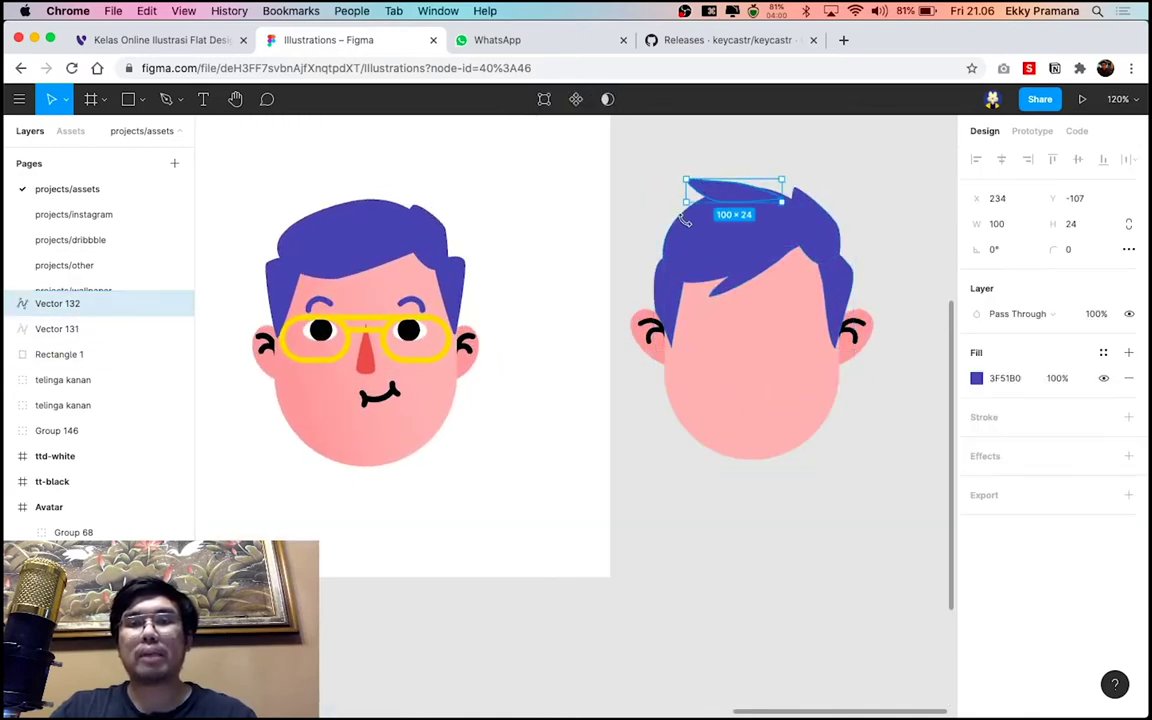
left_click(687, 229, "shift")
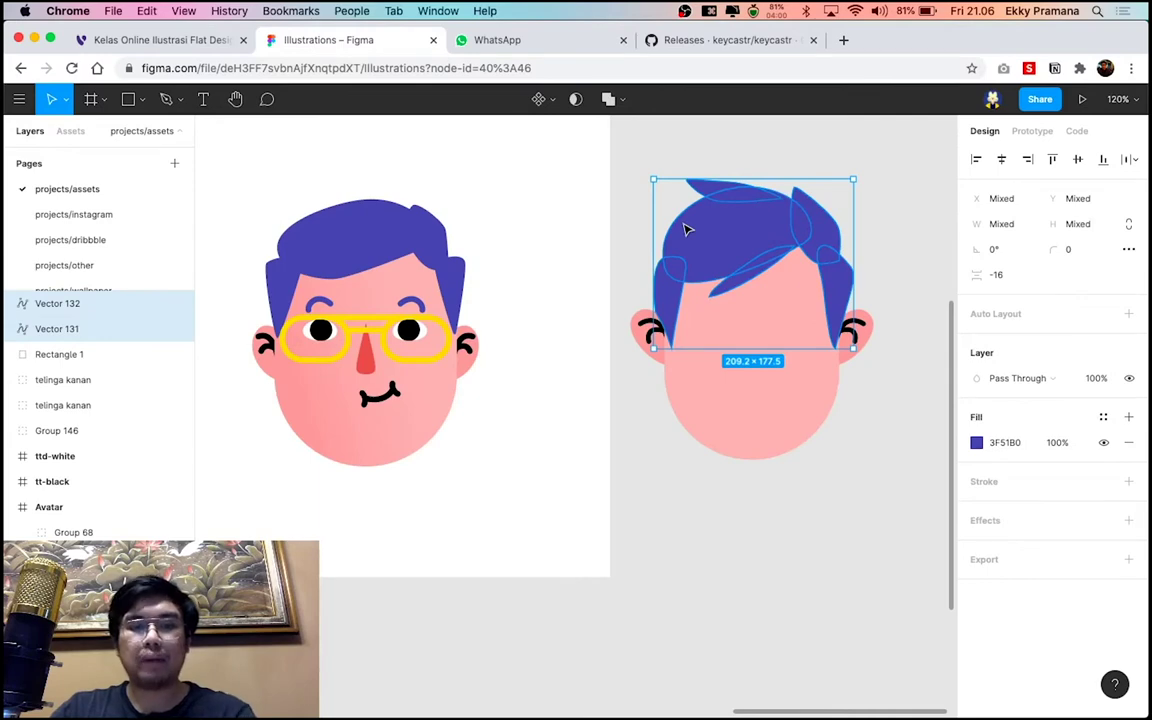
key("super+g")
double_click(755, 206)
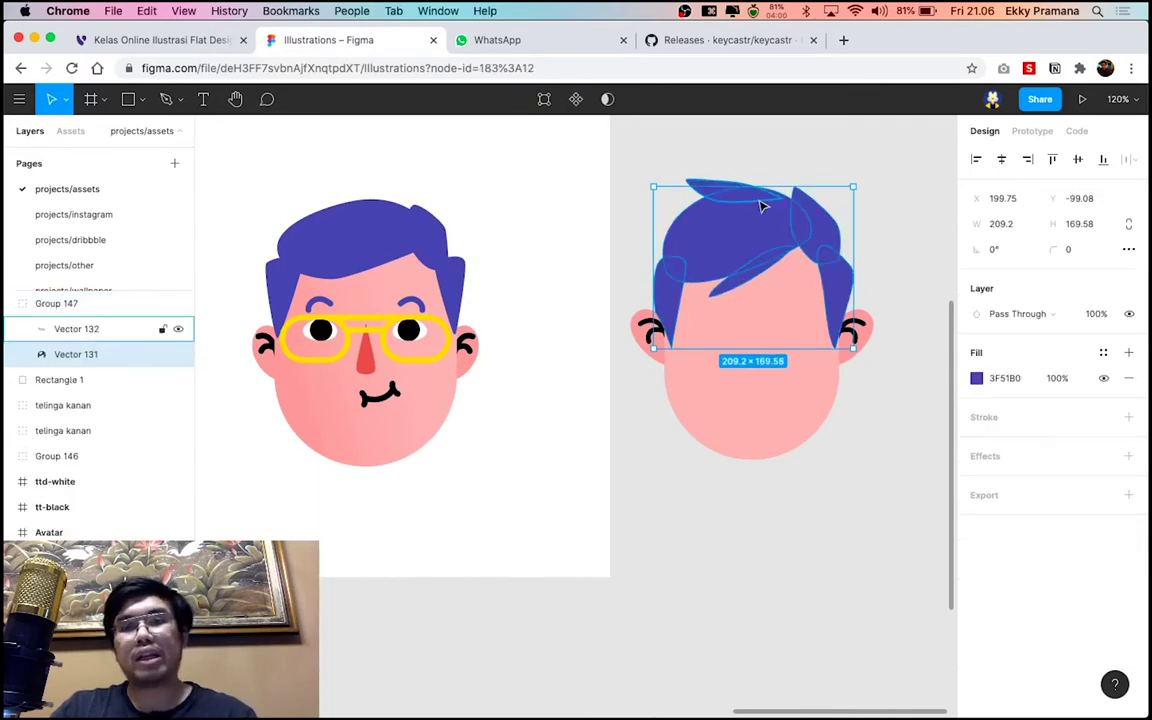
left_click(896, 262)
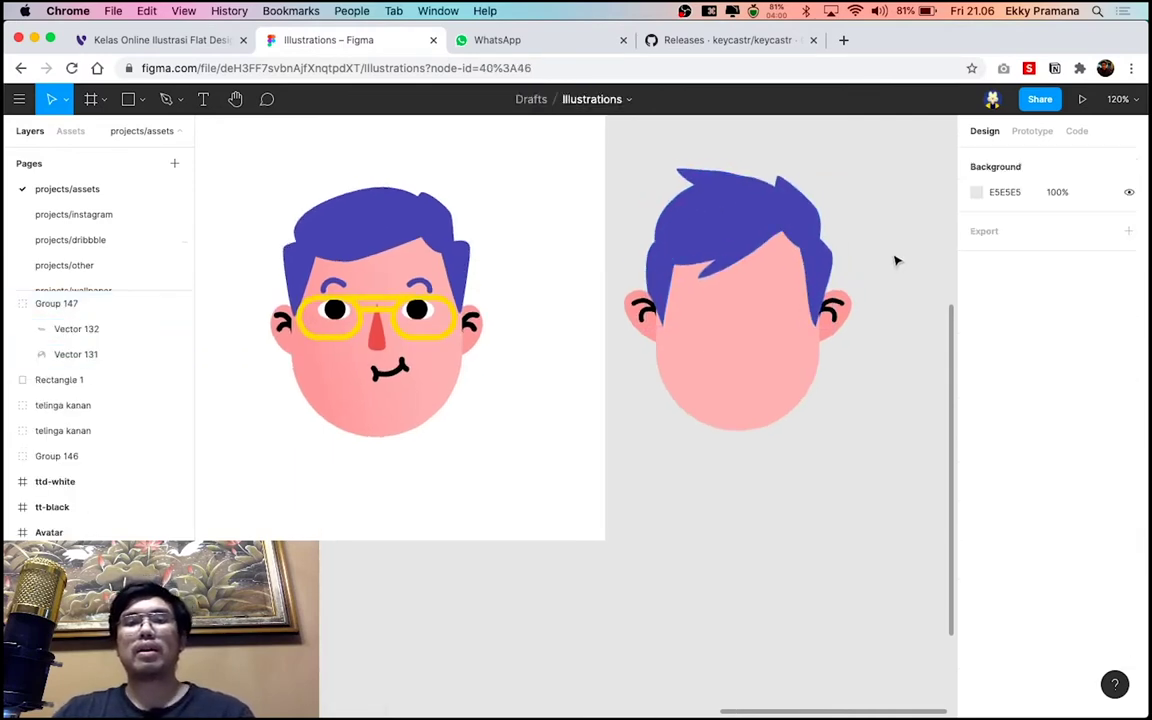
Nudge two anchor points on the hair's right side slightly down-right so the crown curves softer
scroll(896, 262, "down", 5)
scroll(896, 262, "up", 8)
scroll(896, 262, "up", 1)
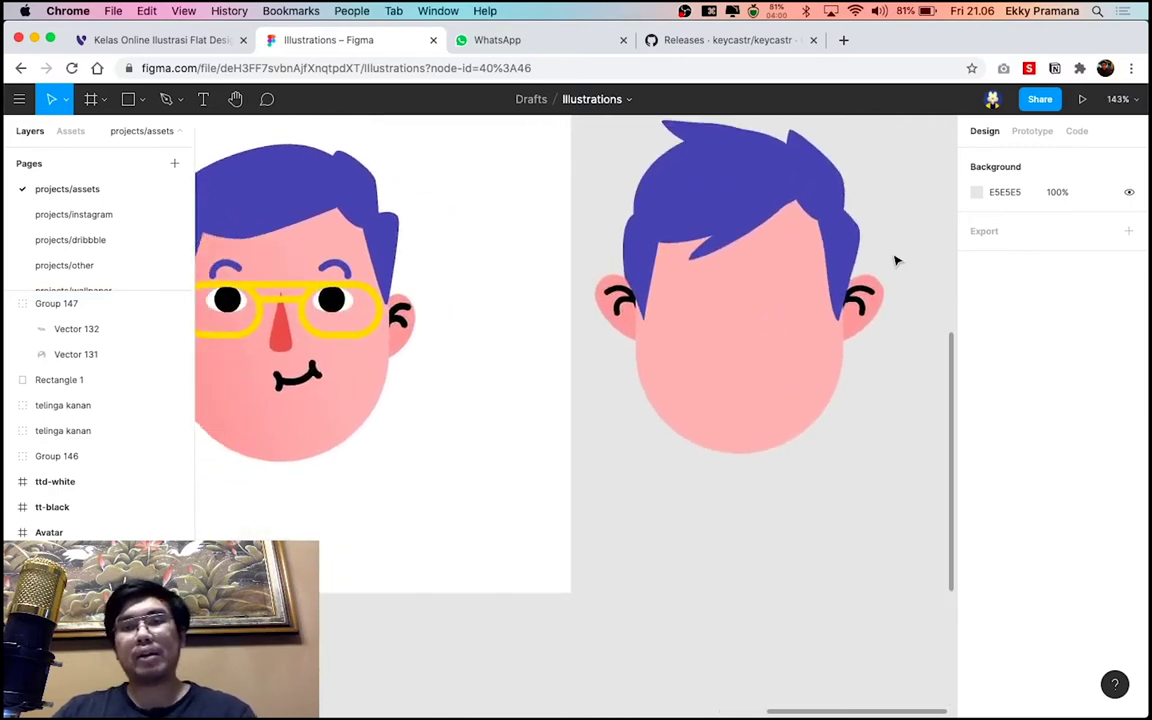
scroll(894, 257, "up", 2)
scroll(905, 288, "up", 2)
scroll(810, 265, "up", 2)
scroll(803, 258, "up", 1)
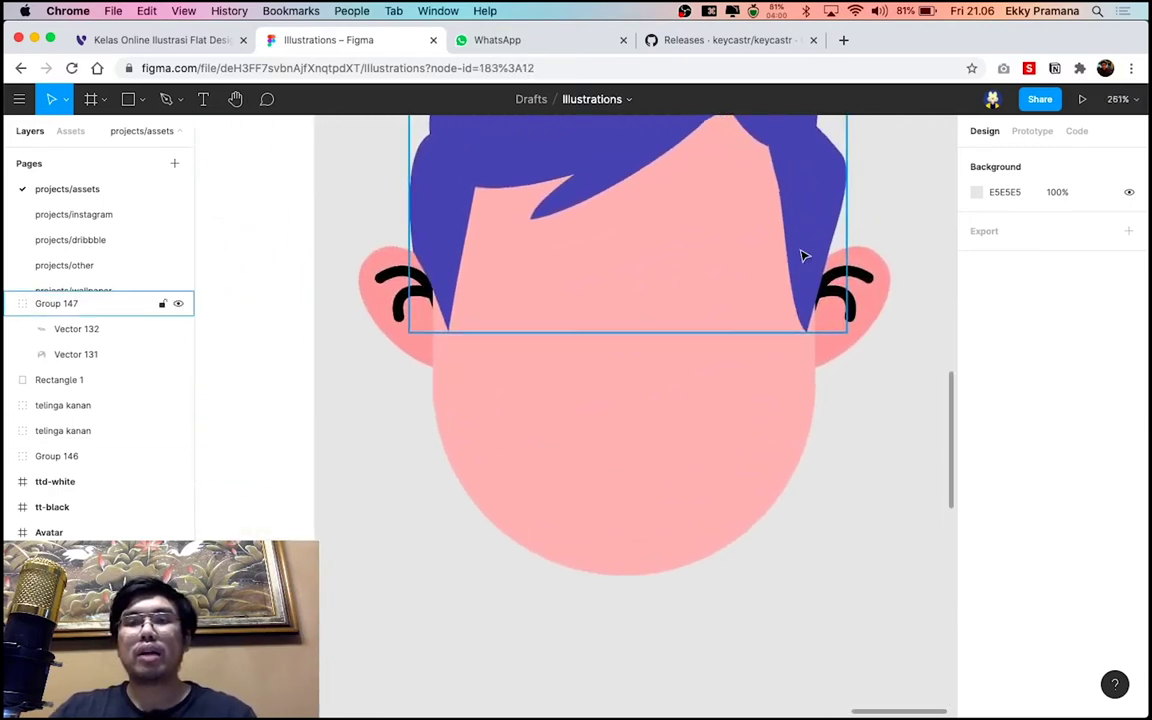
left_click(802, 255)
double_click(798, 257)
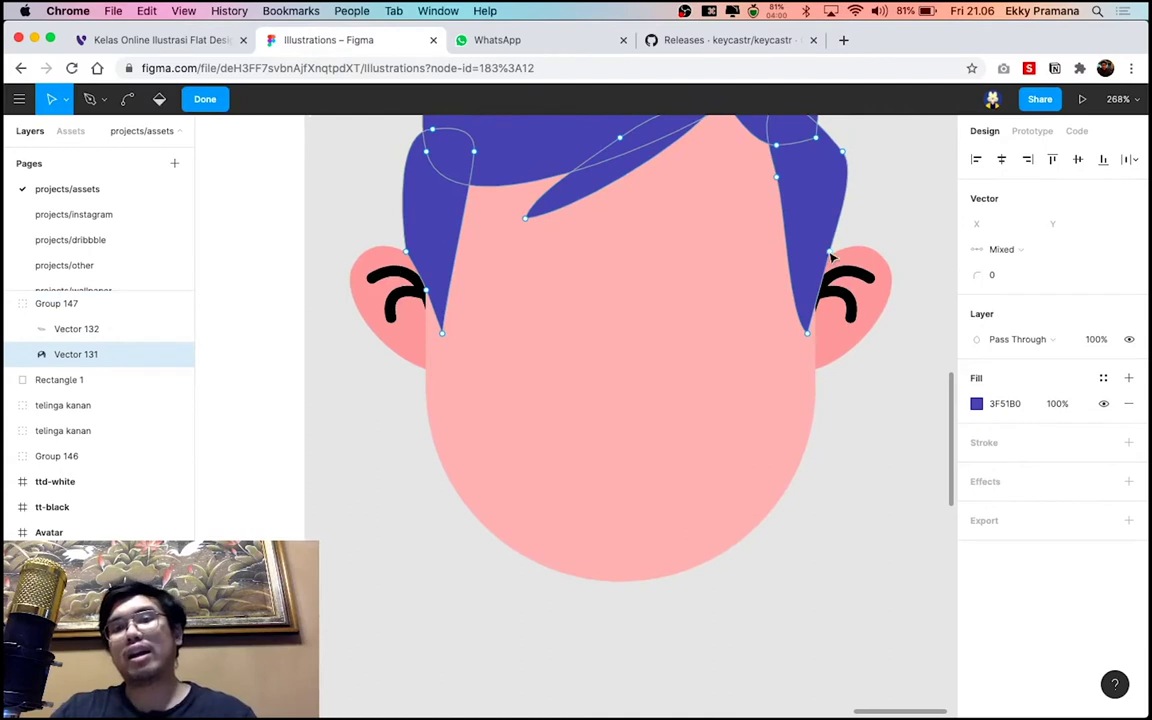
left_click(829, 254)
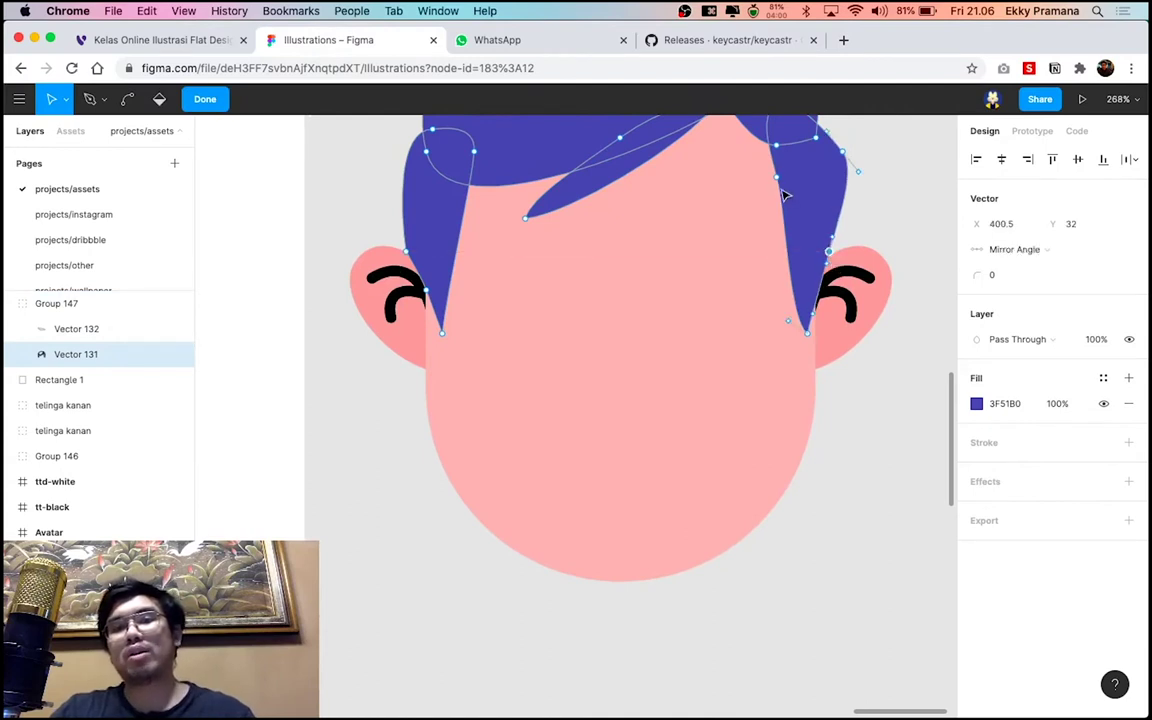
left_click_drag(784, 190, 787, 196)
scroll(786, 196, "up", 1)
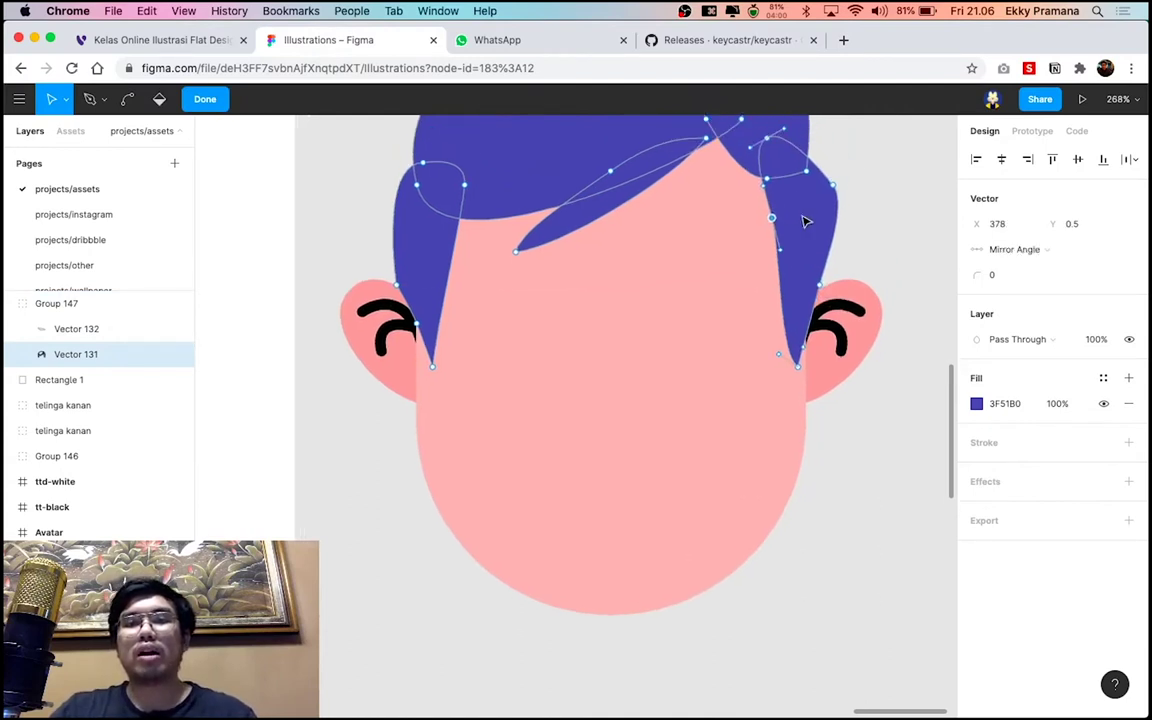
scroll(805, 224, "up", 1)
left_click_drag(769, 148, 775, 155)
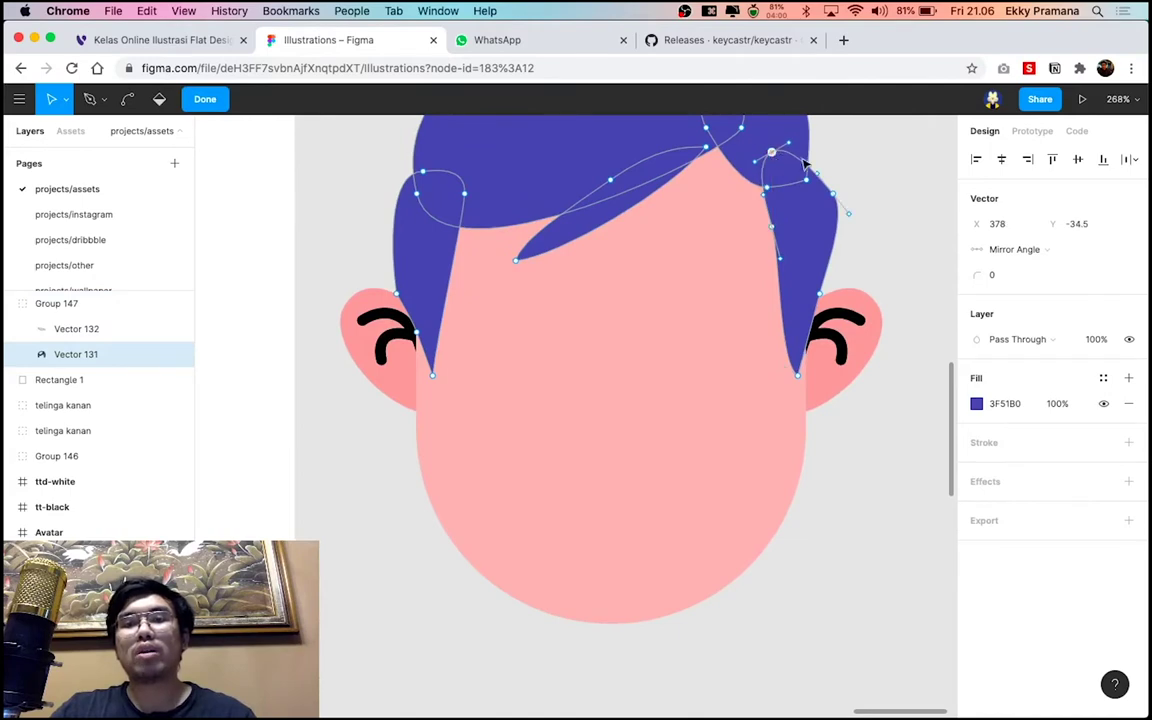
left_click(873, 165)
scroll(873, 165, "down", 3)
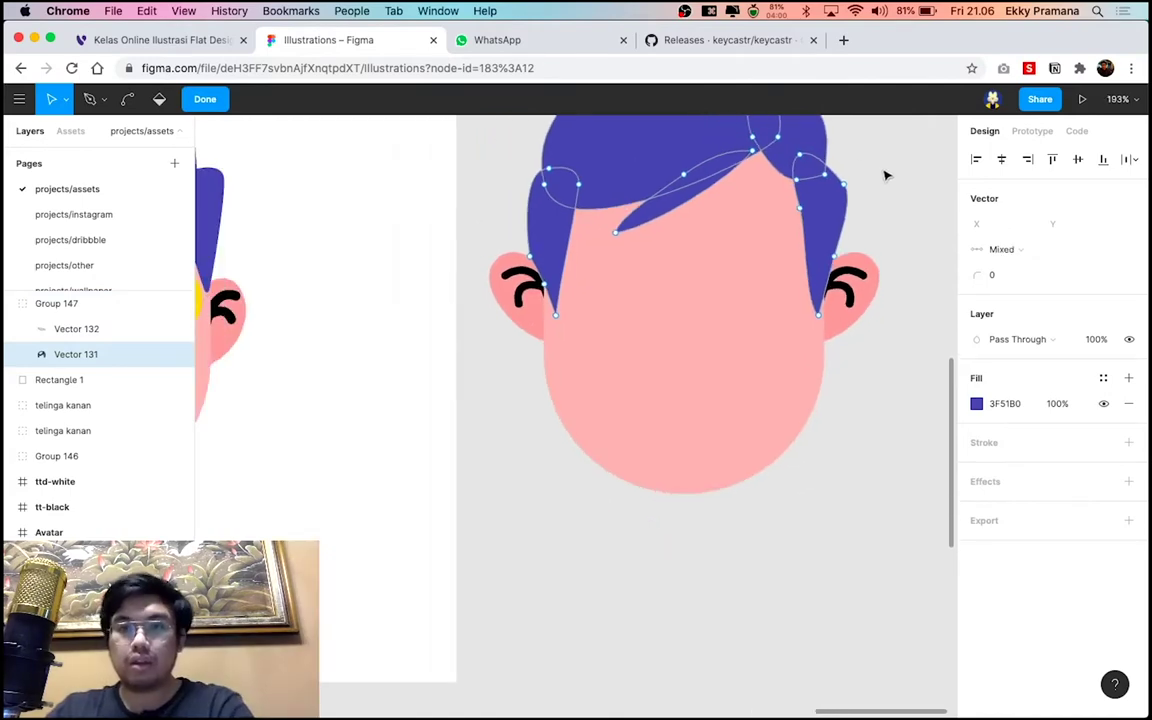
key("Escape")
key("Escape")
scroll(876, 331, "down", 3)
scroll(876, 331, "up", 2)
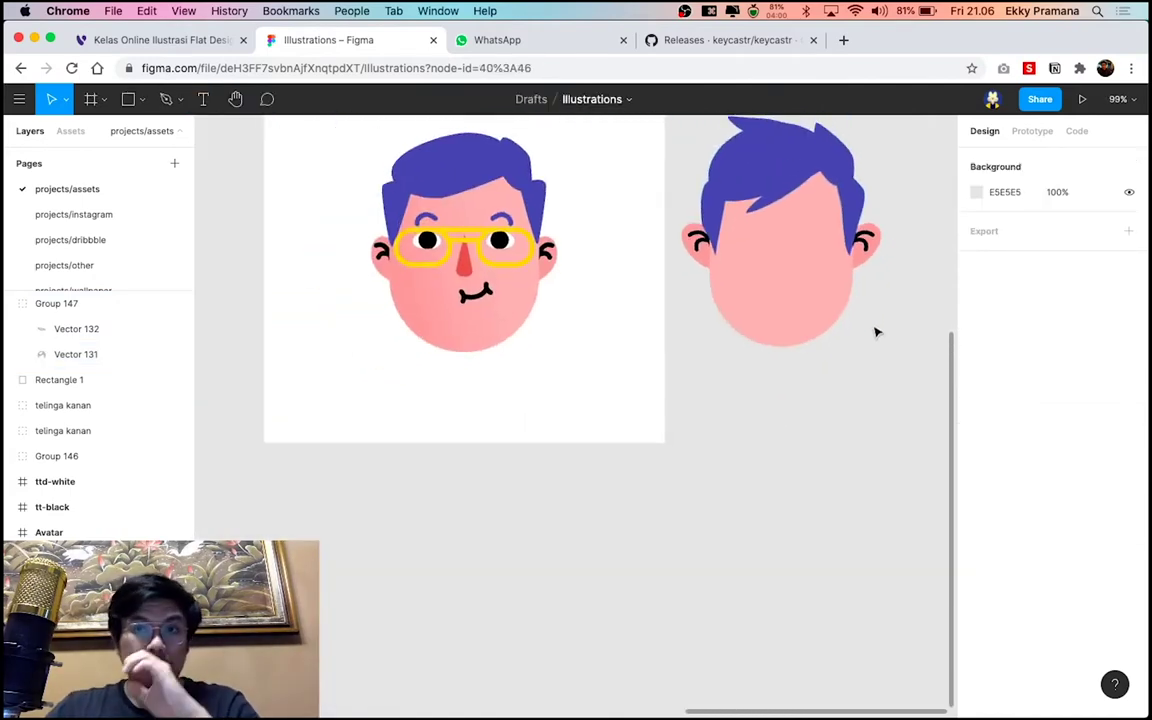
scroll(876, 331, "up", 1)
scroll(876, 331, "up", 3)
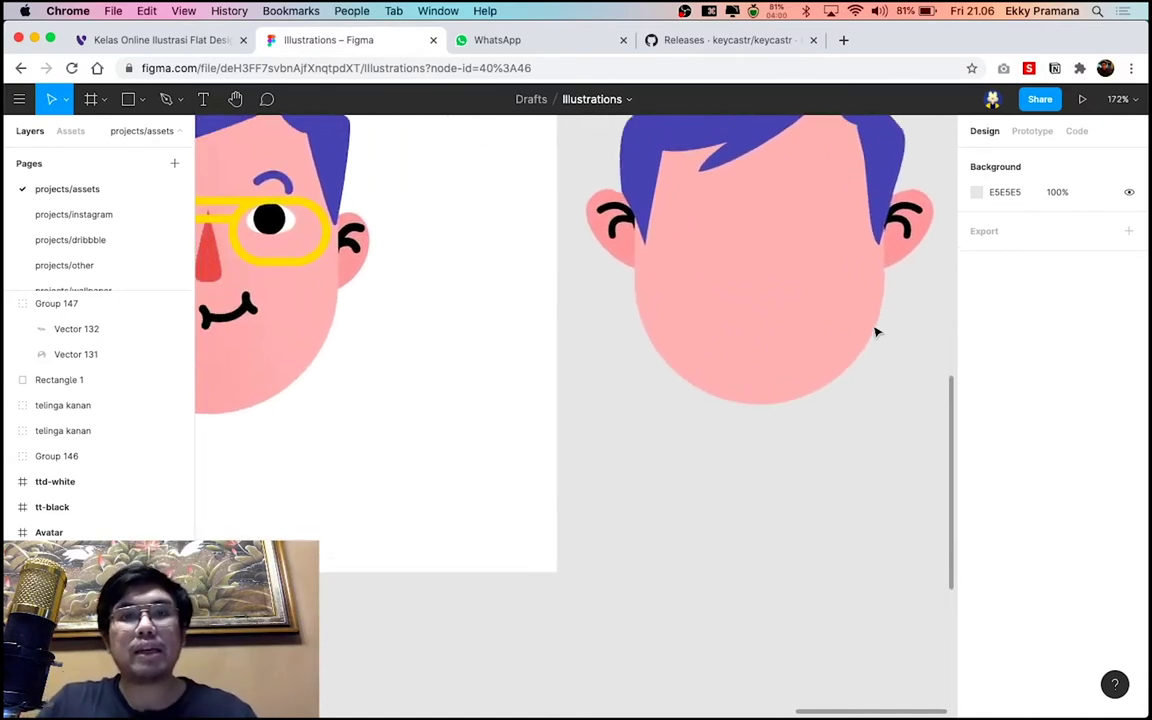
scroll(878, 332, "down", 2)
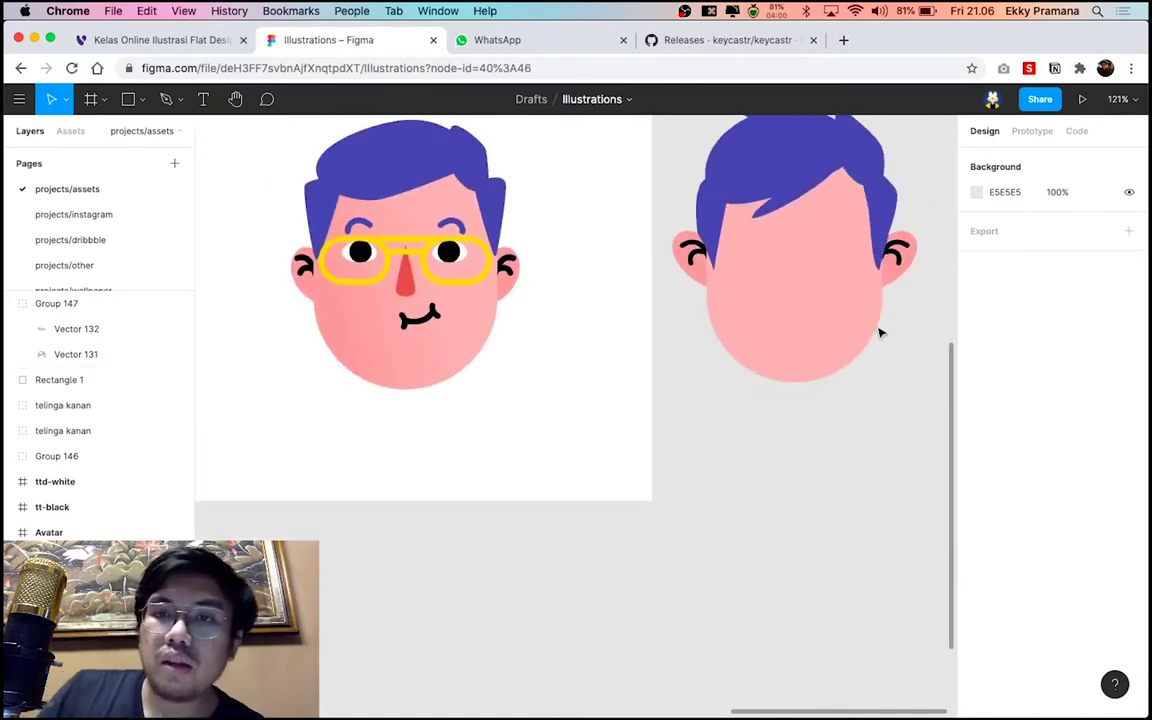
scroll(459, 278, "up", 2)
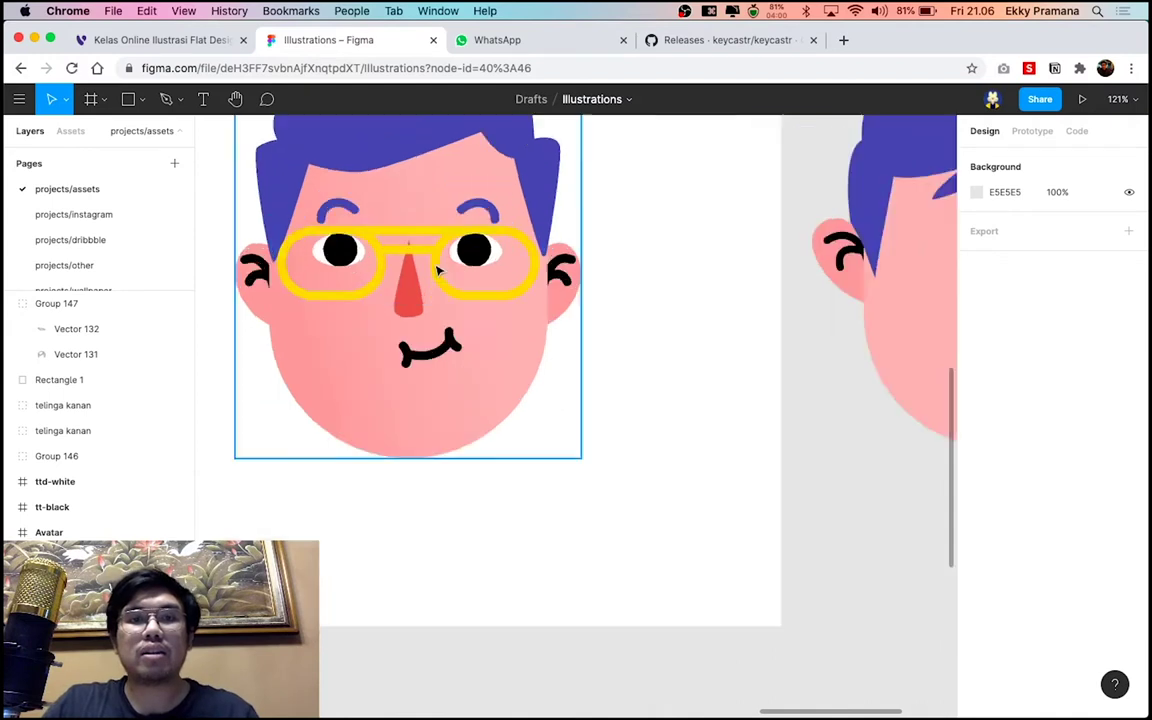
scroll(460, 275, "up", 2)
scroll(461, 271, "up", 3)
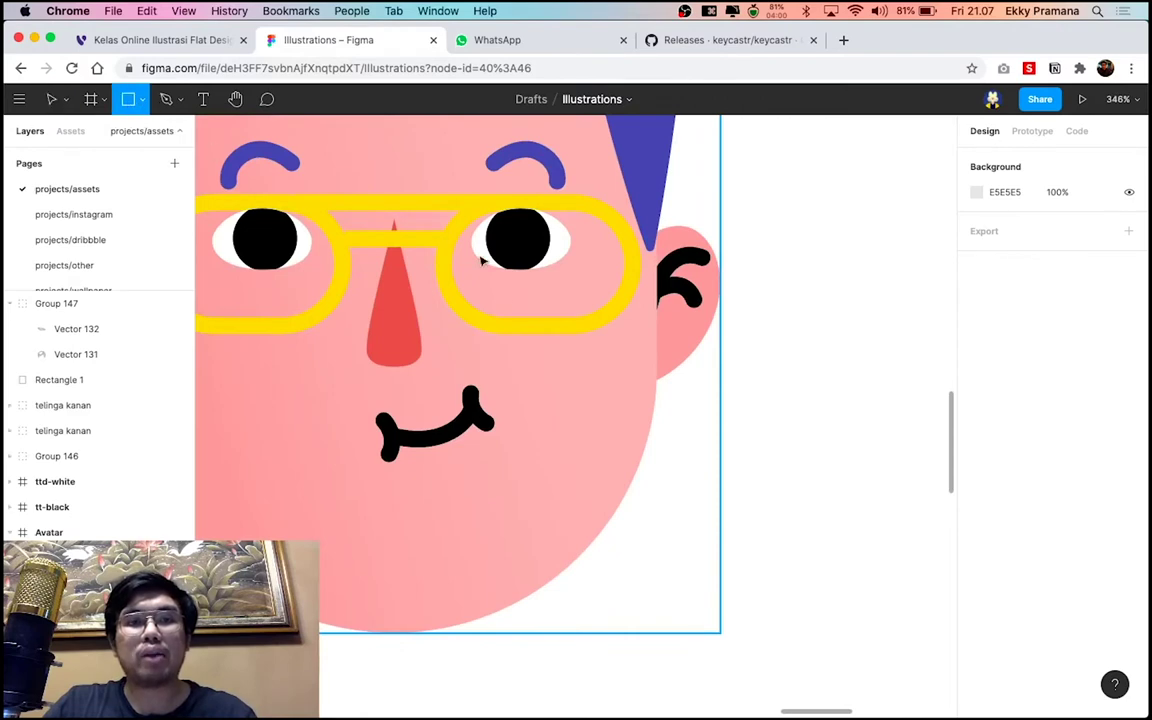
left_click(124, 96)
left_click_drag(531, 366, 607, 413)
scroll(604, 377, "up", 5)
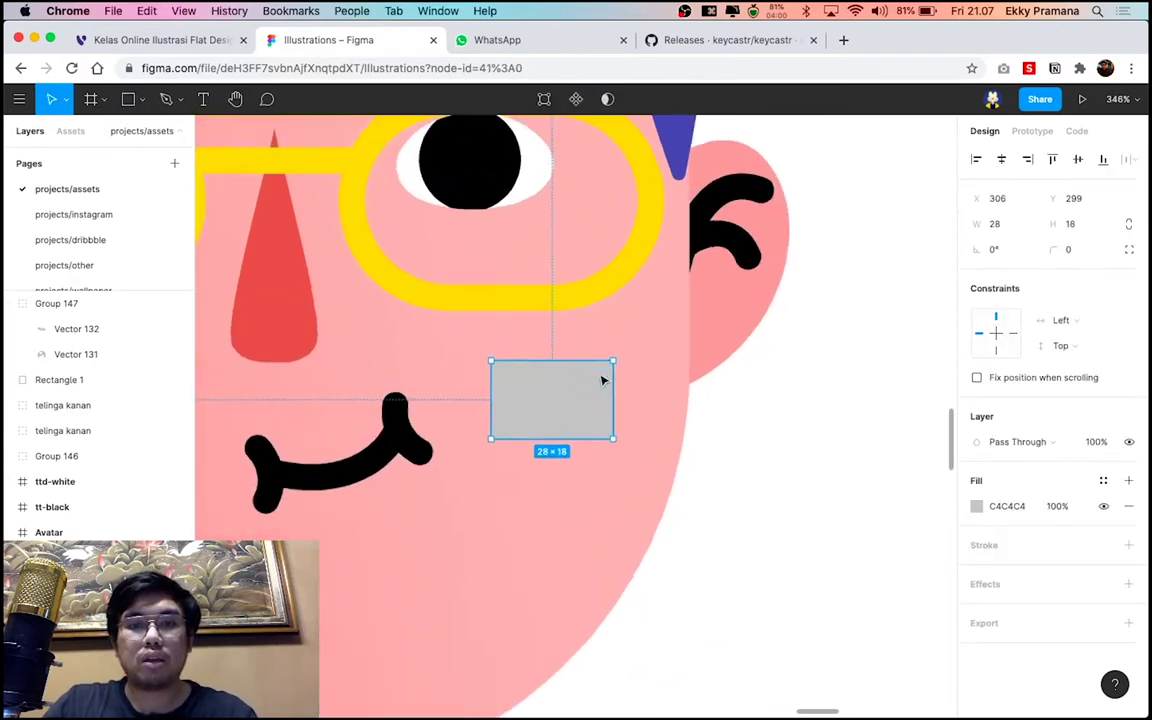
scroll(606, 375, "up", 3)
left_click_drag(606, 371, 535, 400)
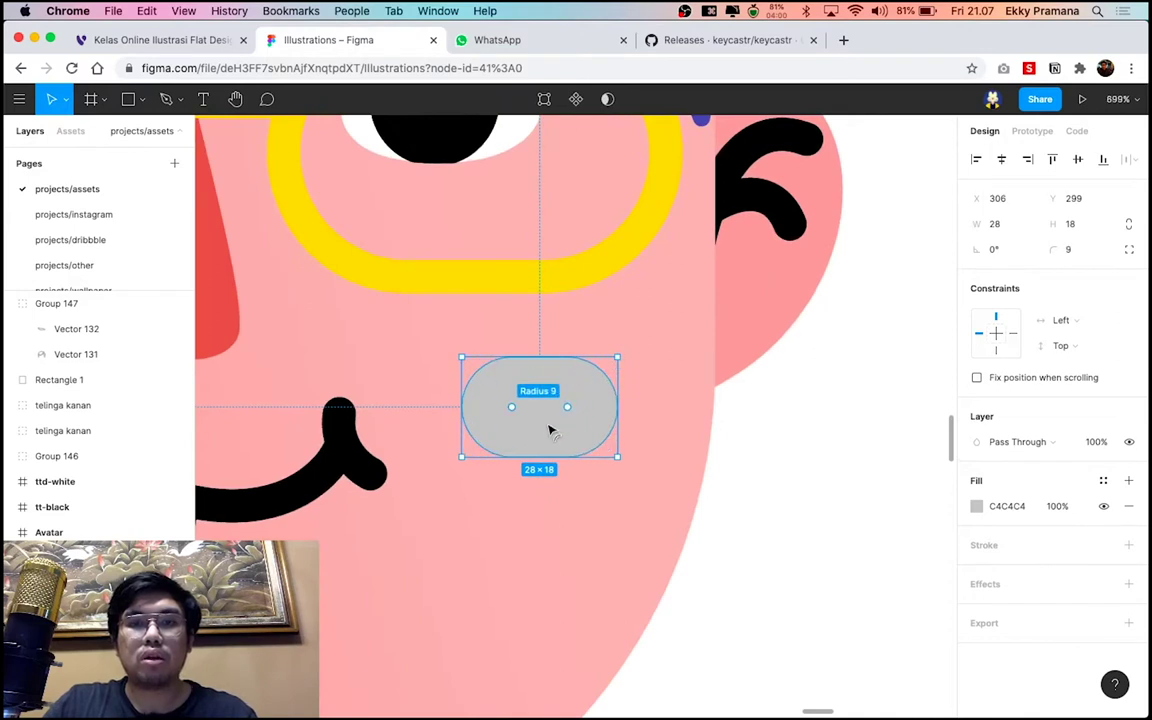
left_click(977, 506)
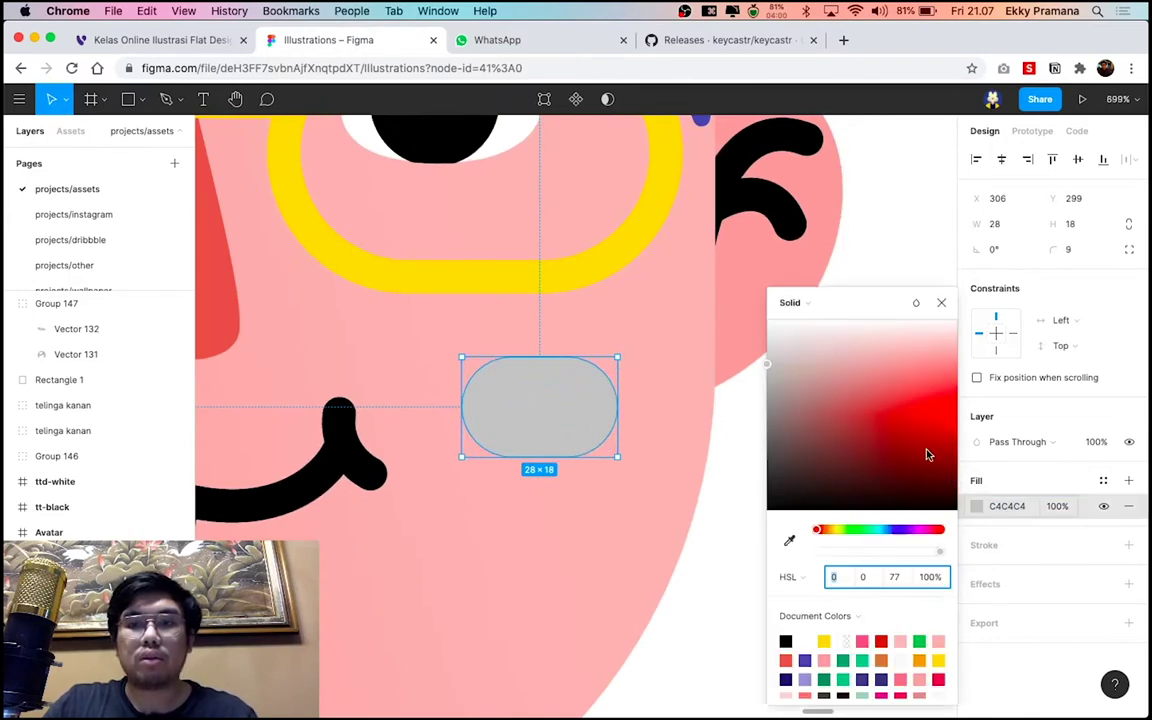
left_click_drag(897, 398, 768, 318)
left_click(941, 303)
scroll(710, 319, "down", 2)
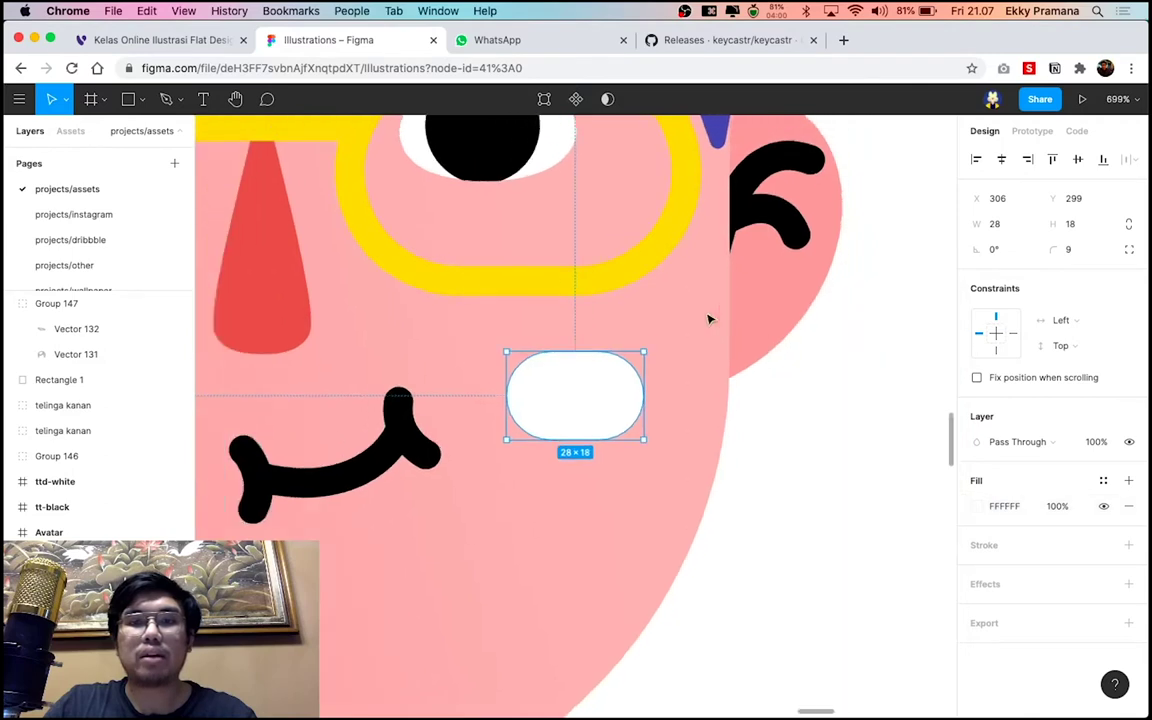
scroll(710, 334, "down", 3)
left_click_drag(666, 366, 644, 311)
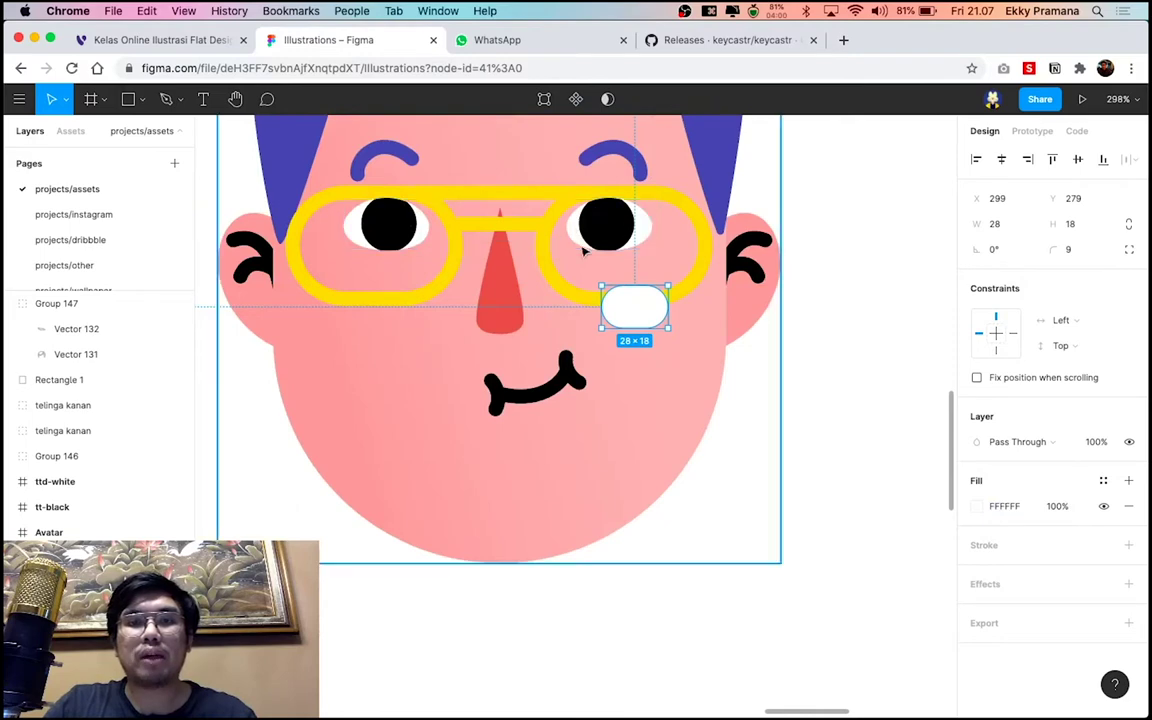
key("BackSpace")
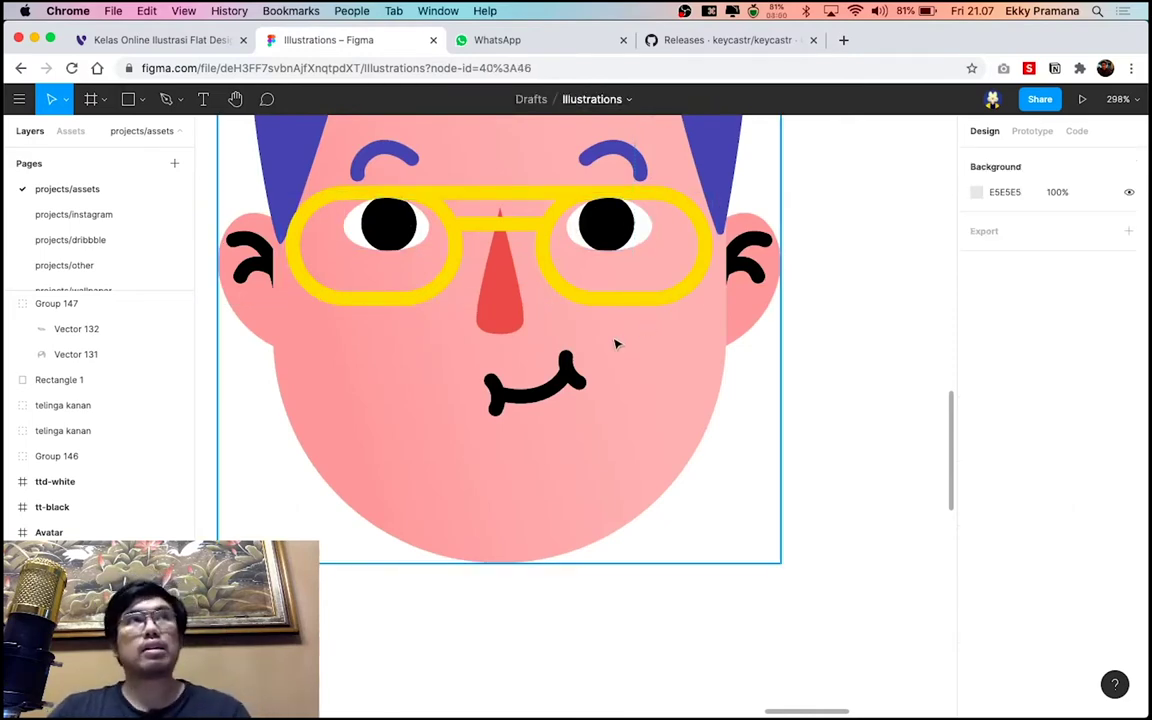
Draw a curved pen stroke across the upper right of the new head
scroll(616, 344, "down", 3)
scroll(616, 344, "down", 2)
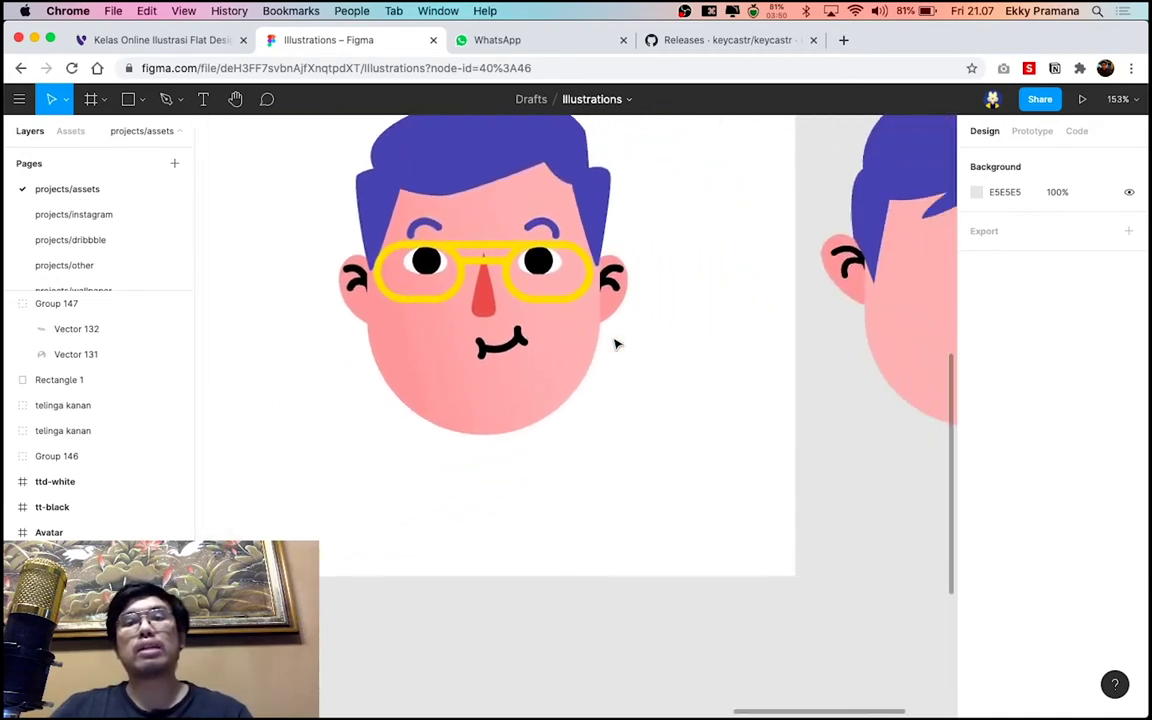
scroll(604, 378, "right", 1)
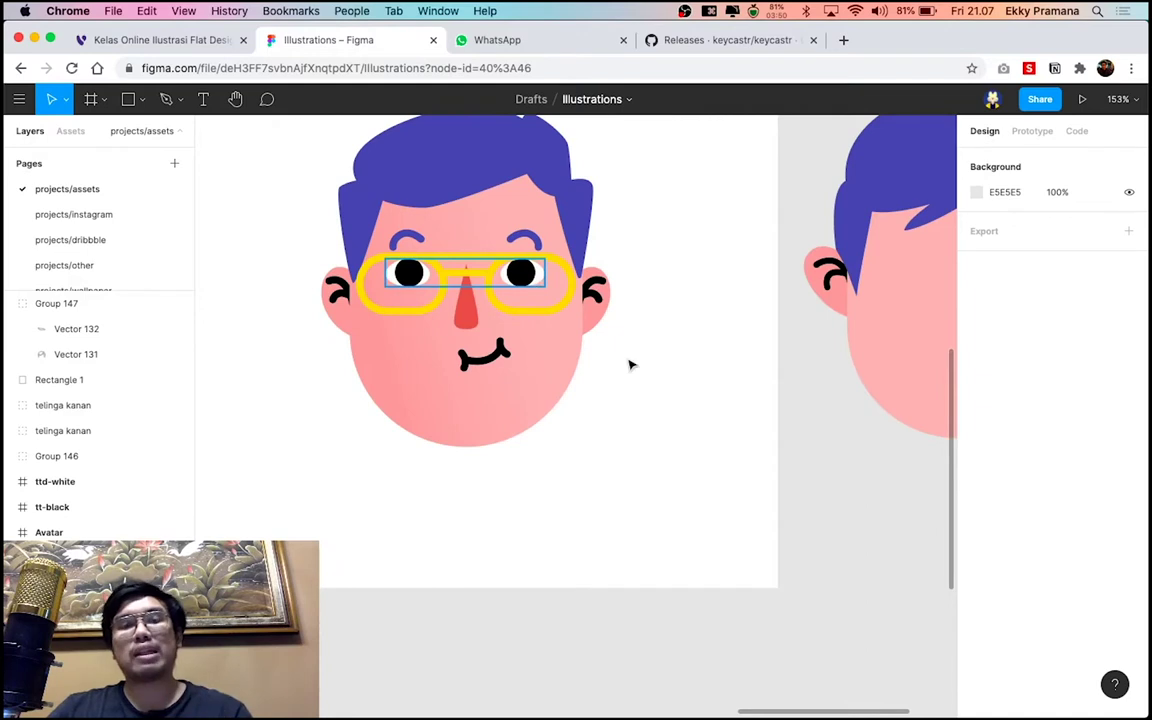
scroll(630, 364, "right", 5)
scroll(756, 368, "right", 3)
scroll(780, 300, "right", 2)
scroll(812, 229, "right", 3)
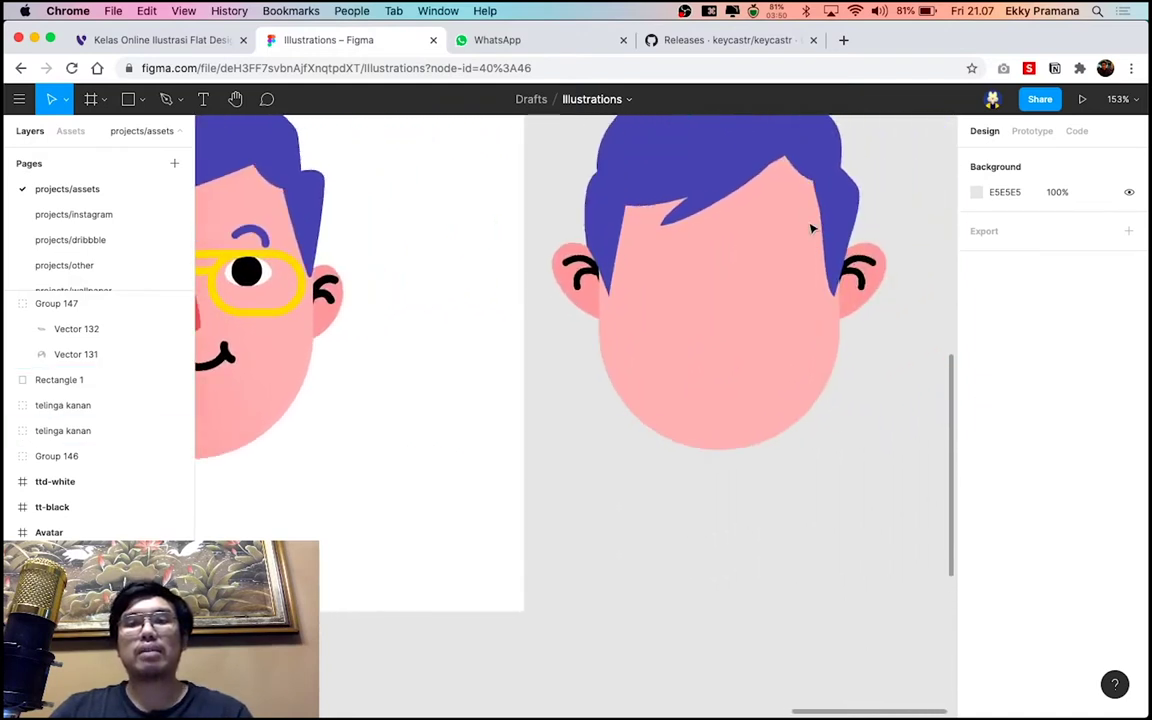
scroll(812, 229, "up", 5)
scroll(810, 232, "down", 1)
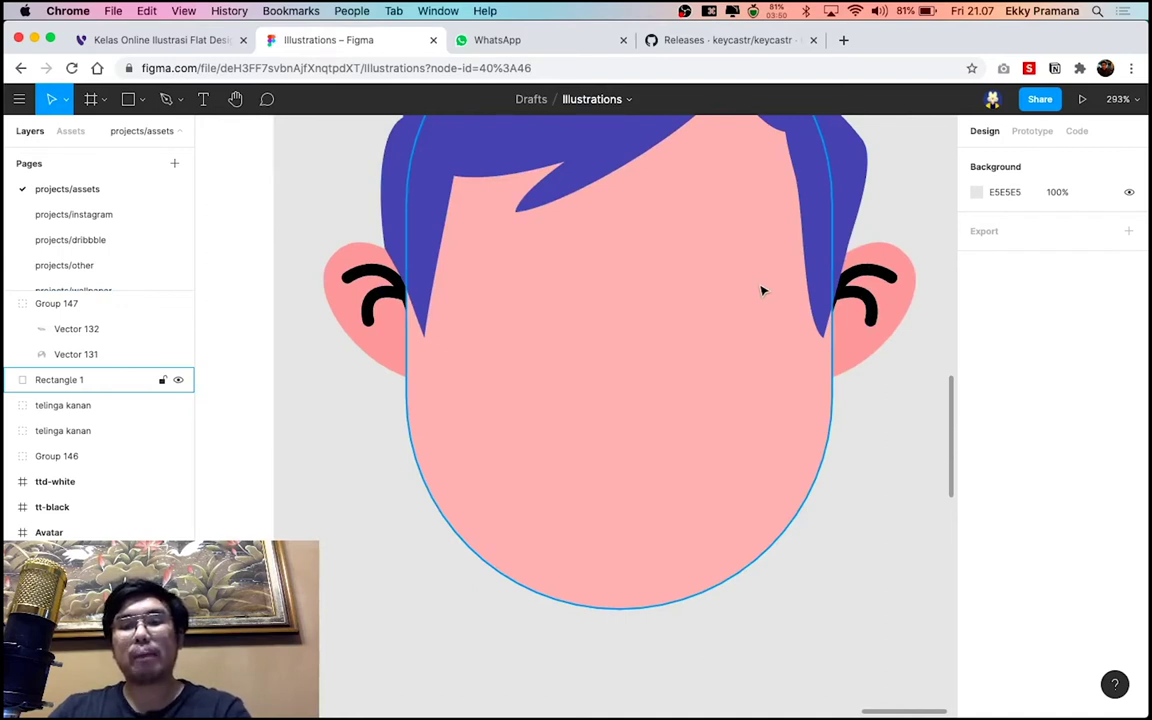
key("p")
scroll(705, 278, "up", 3)
scroll(679, 306, "up", 2)
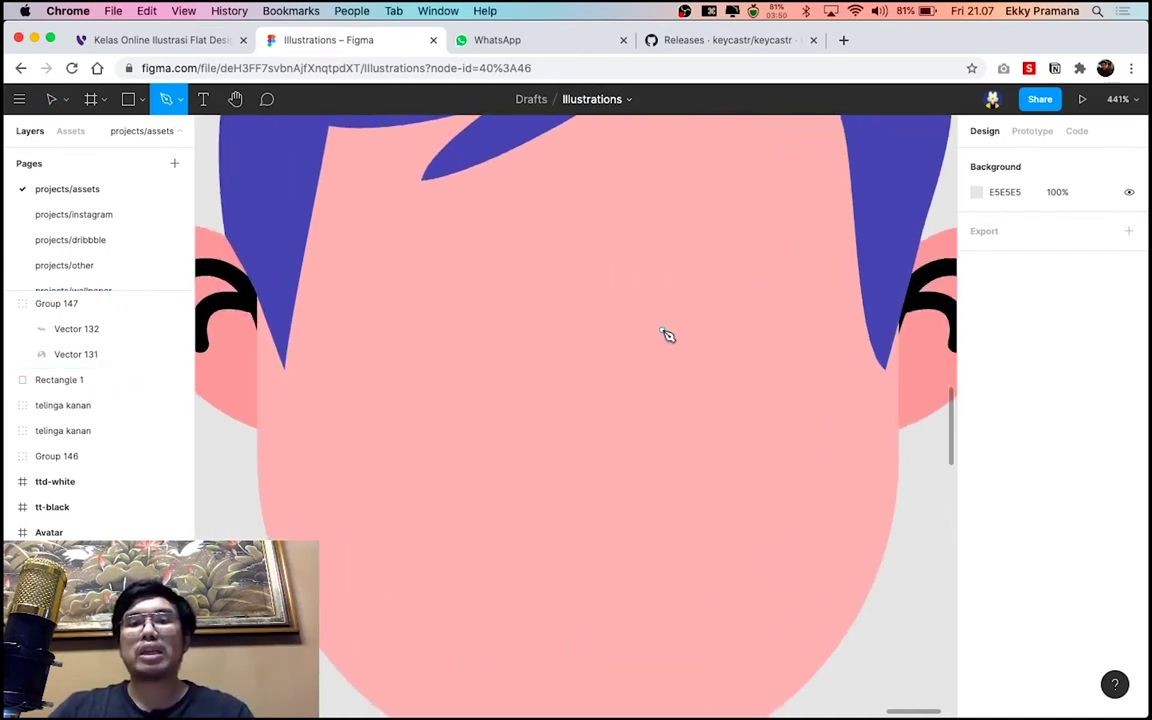
left_click_drag(794, 268, 896, 327)
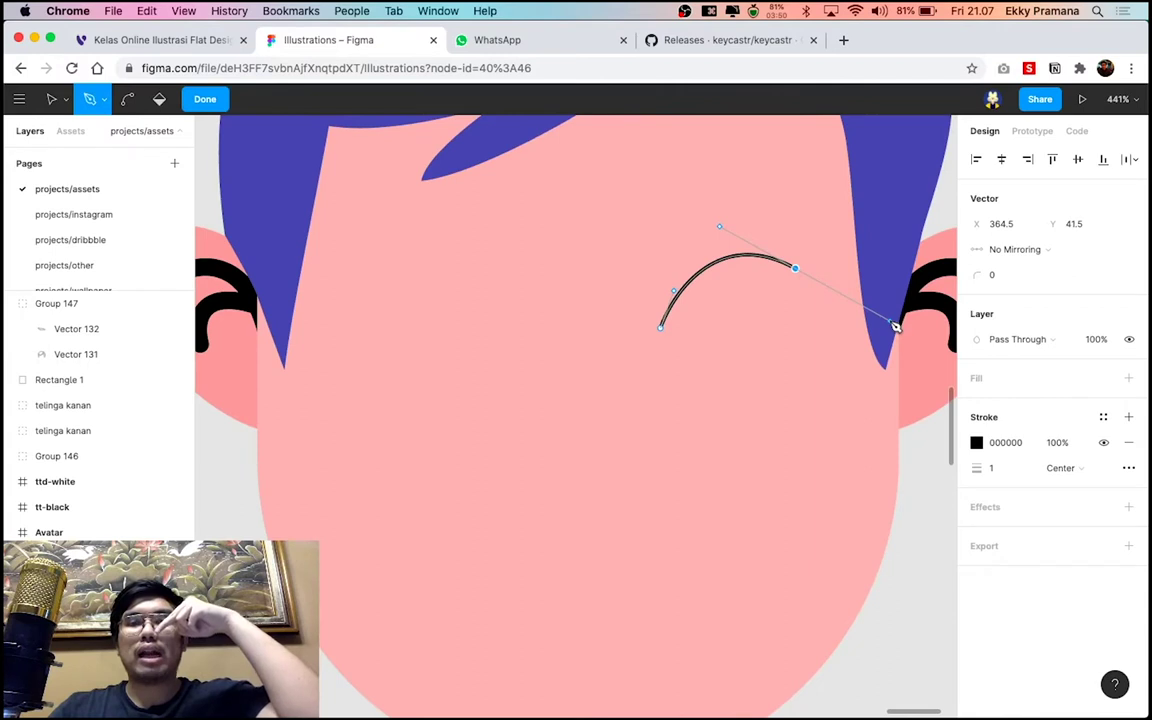
left_click_drag(896, 327, 891, 323)
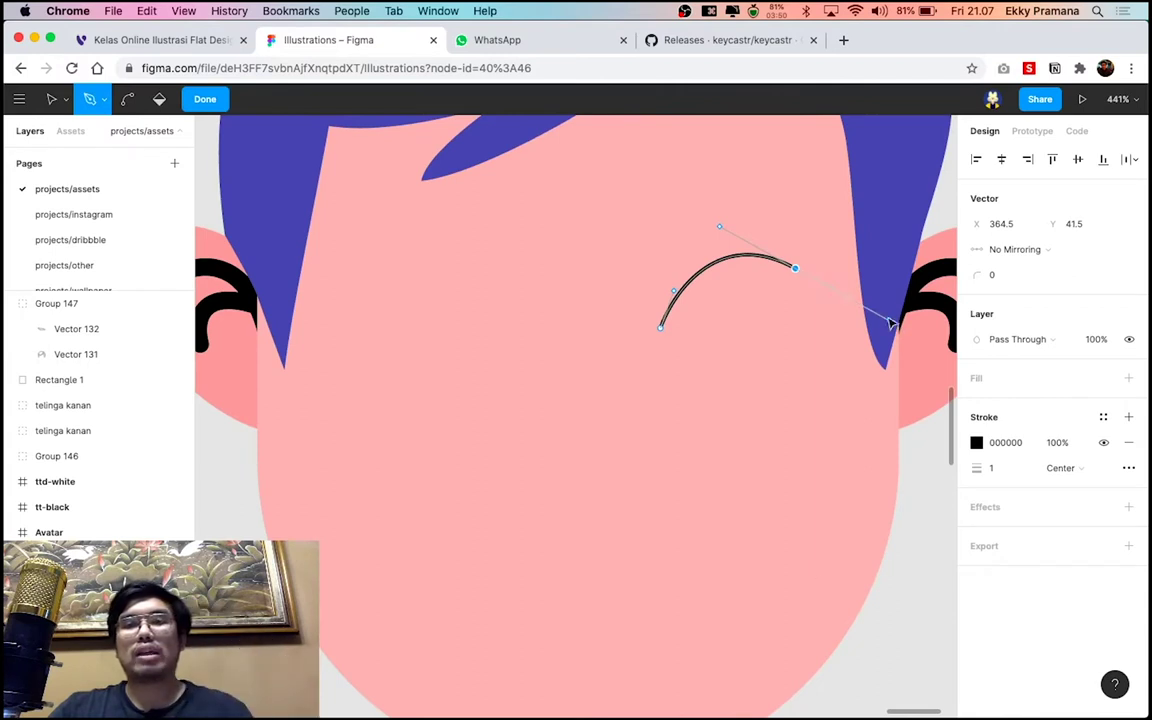
Close the curve into a leaf-shaped eye outline and tilt it slightly clockwise
left_click(797, 270)
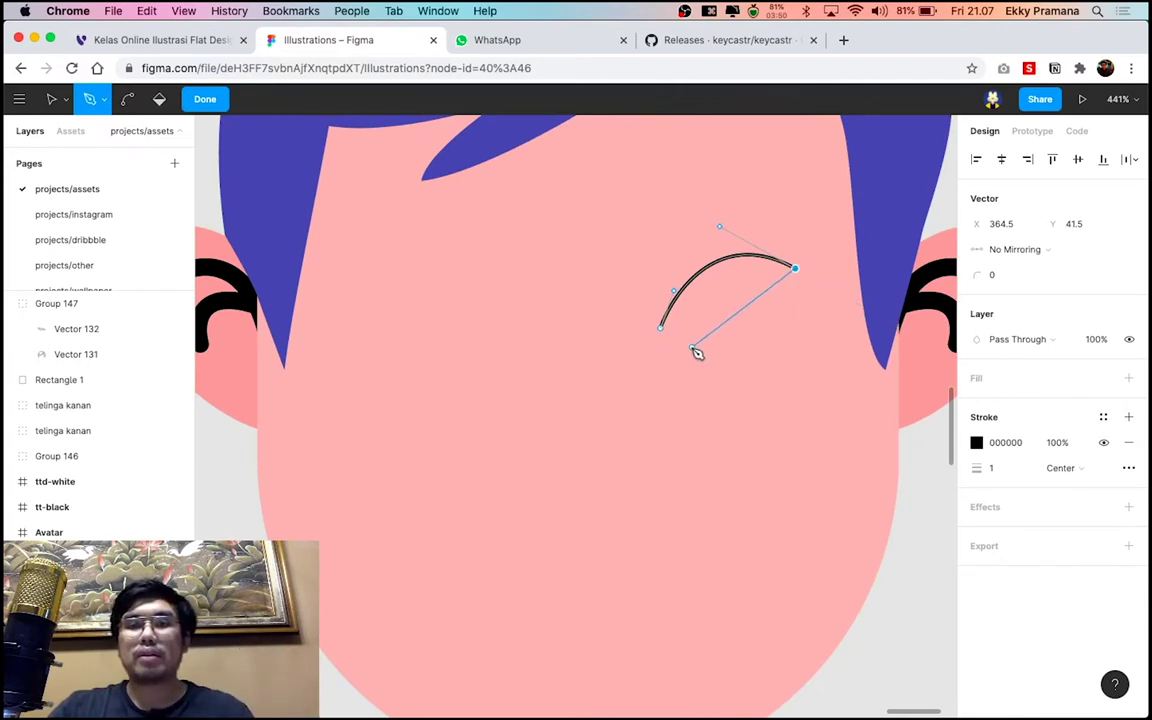
left_click_drag(693, 348, 589, 351)
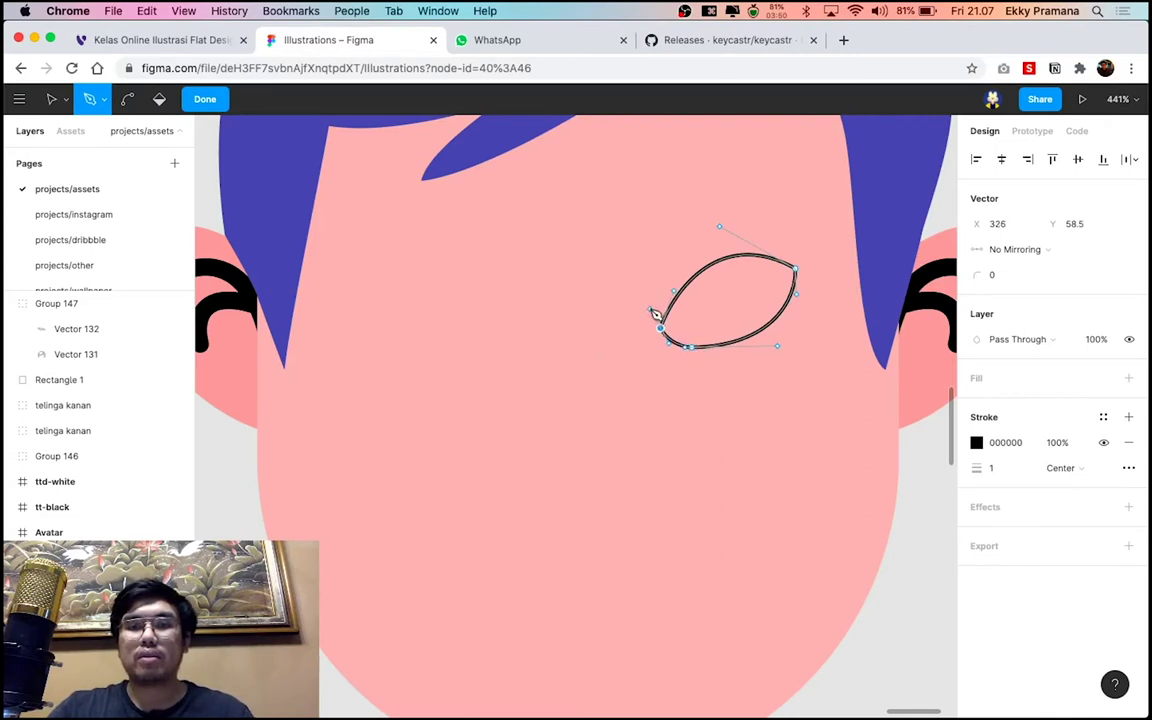
key("Escape")
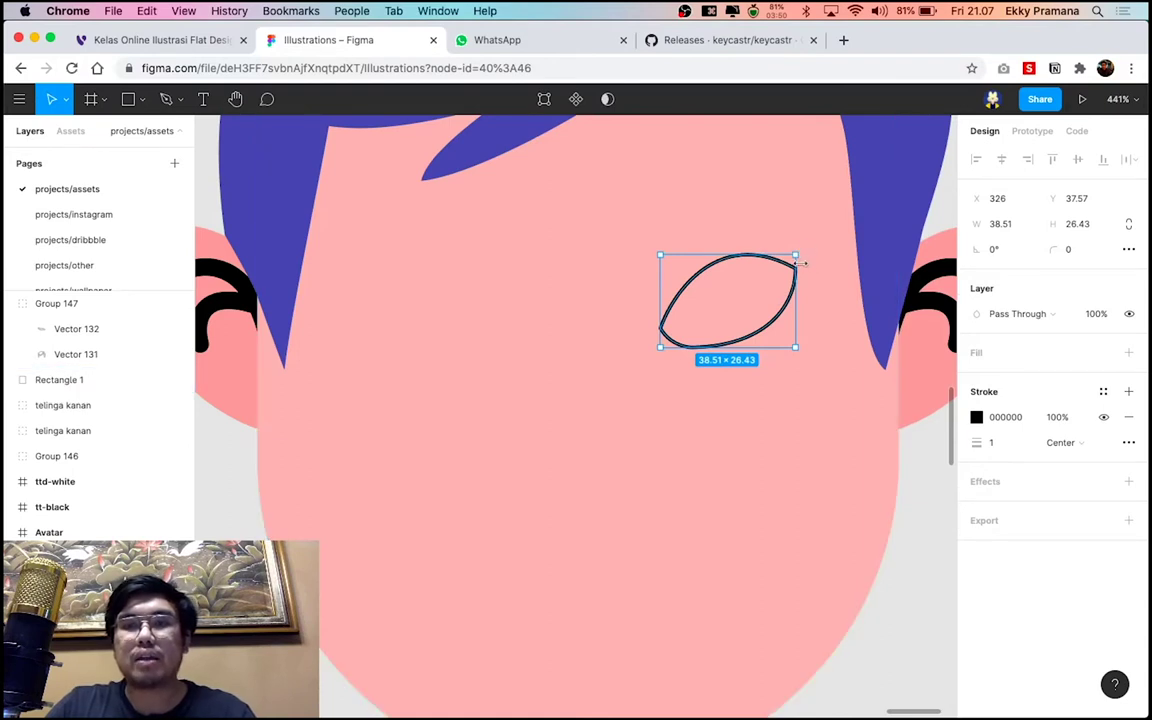
left_click_drag(803, 262, 812, 274)
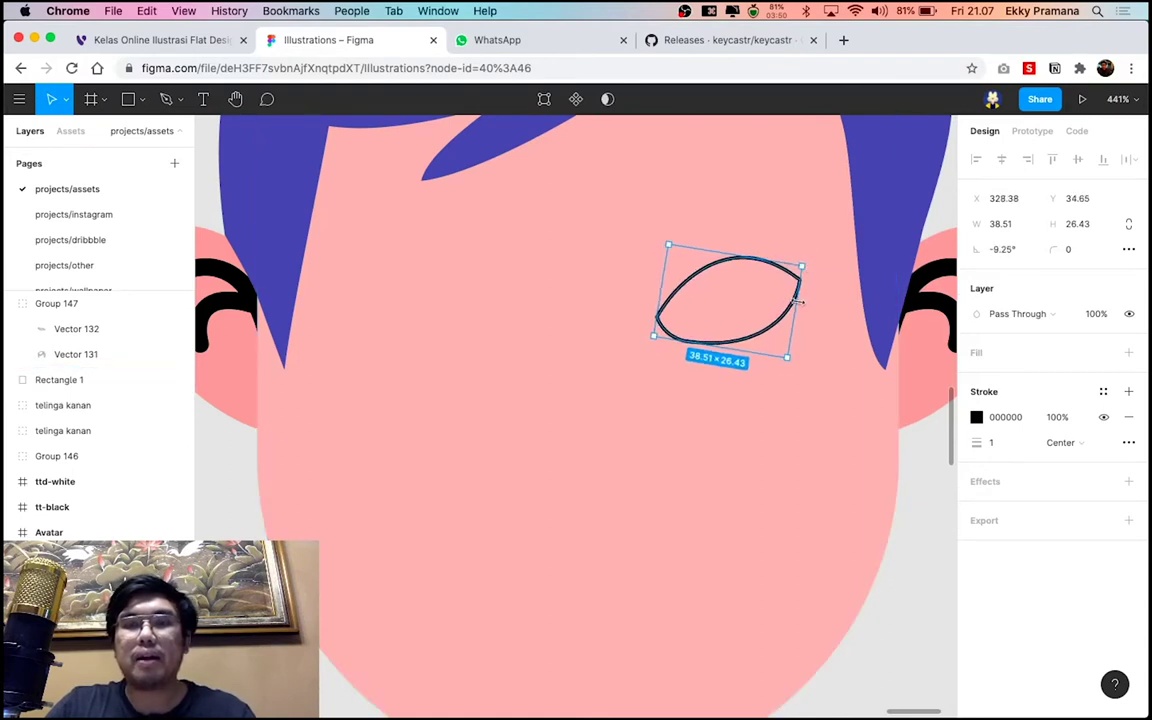
scroll(798, 300, "down", 5)
Enlarge the leaf-shaped eye slightly and shift it a little right and down
left_click_drag(788, 318, 797, 319)
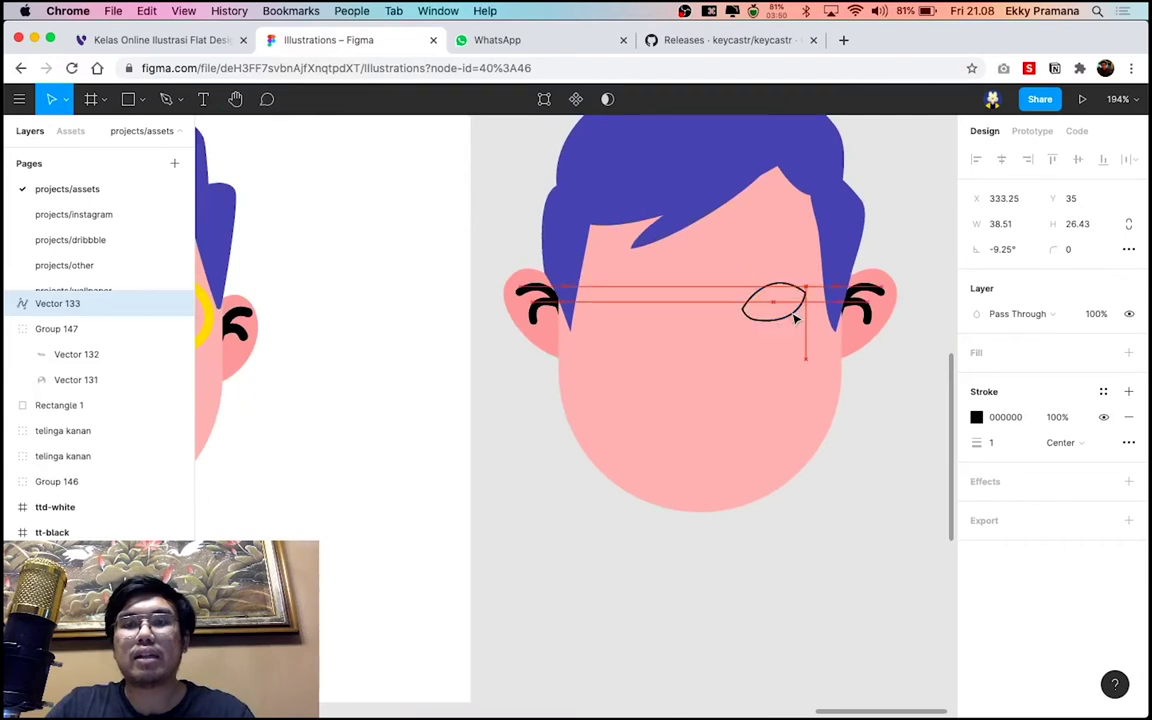
scroll(893, 243, "down", 2)
scroll(898, 275, "down", 2)
left_click(903, 306)
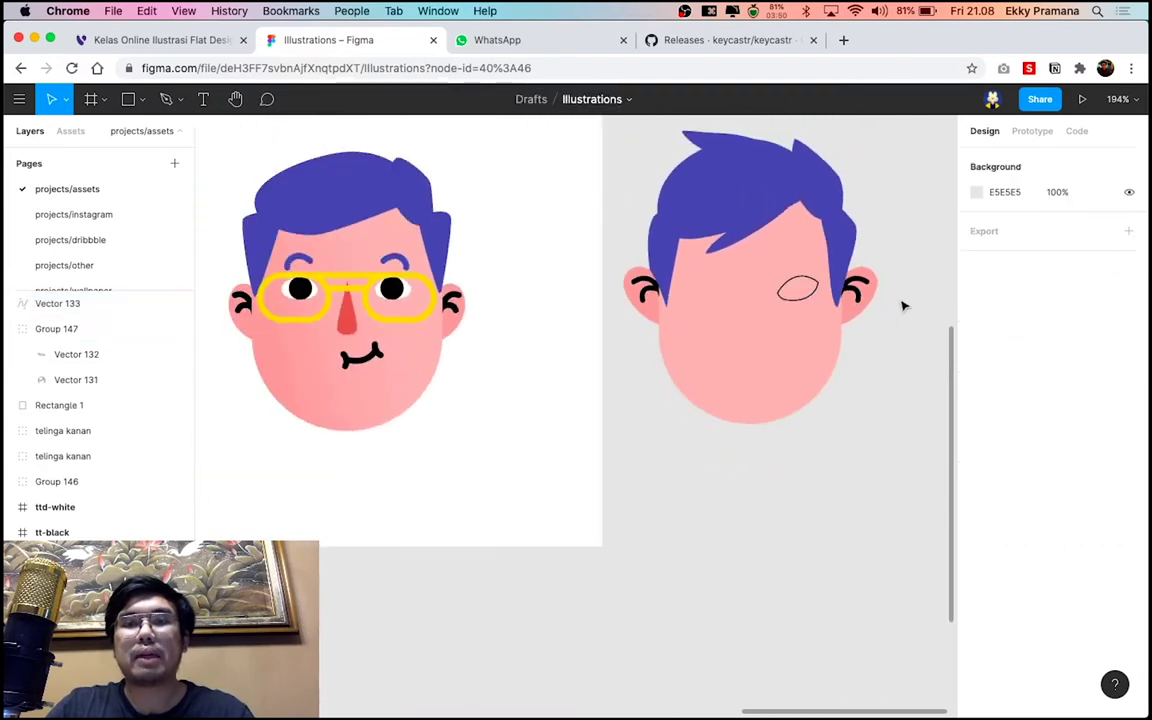
scroll(840, 330, "up", 3)
scroll(836, 327, "up", 3)
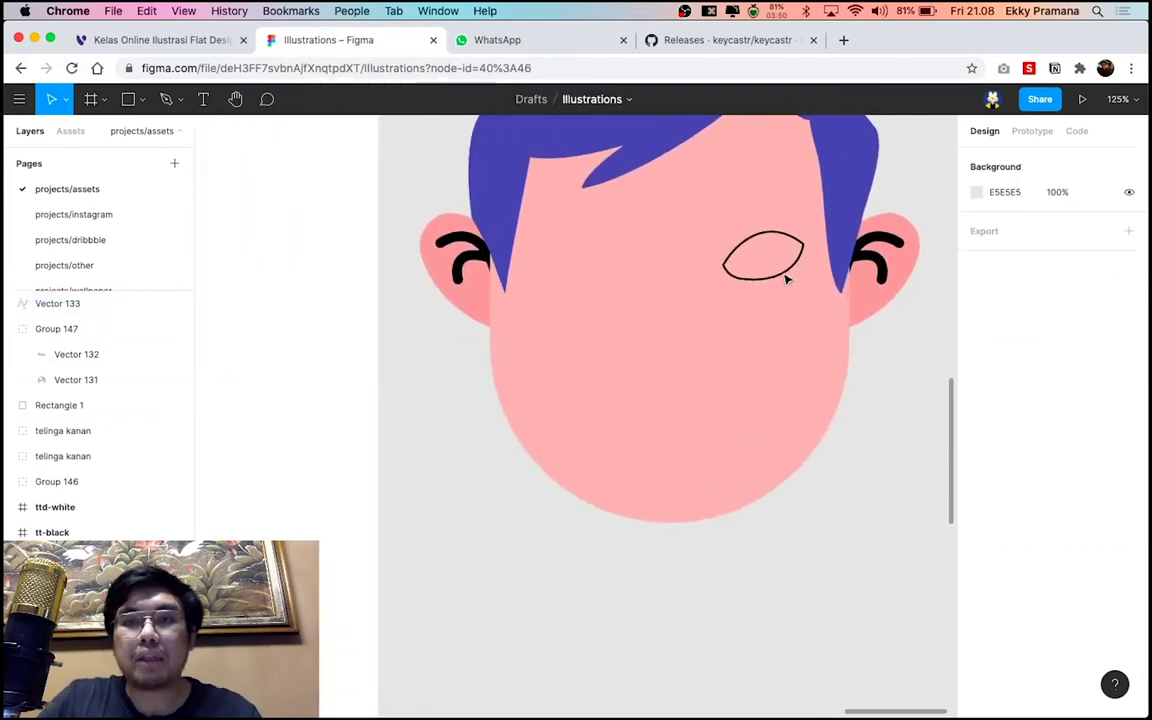
left_click(745, 262)
left_click(739, 258)
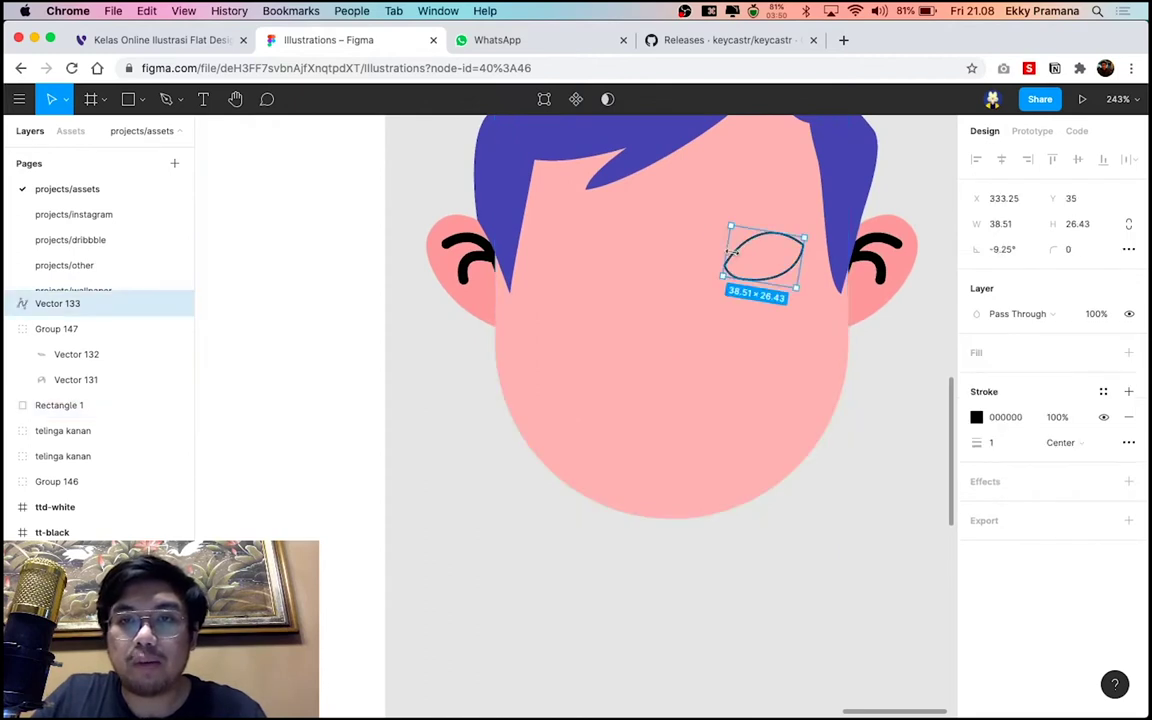
left_click_drag(730, 226, 724, 220)
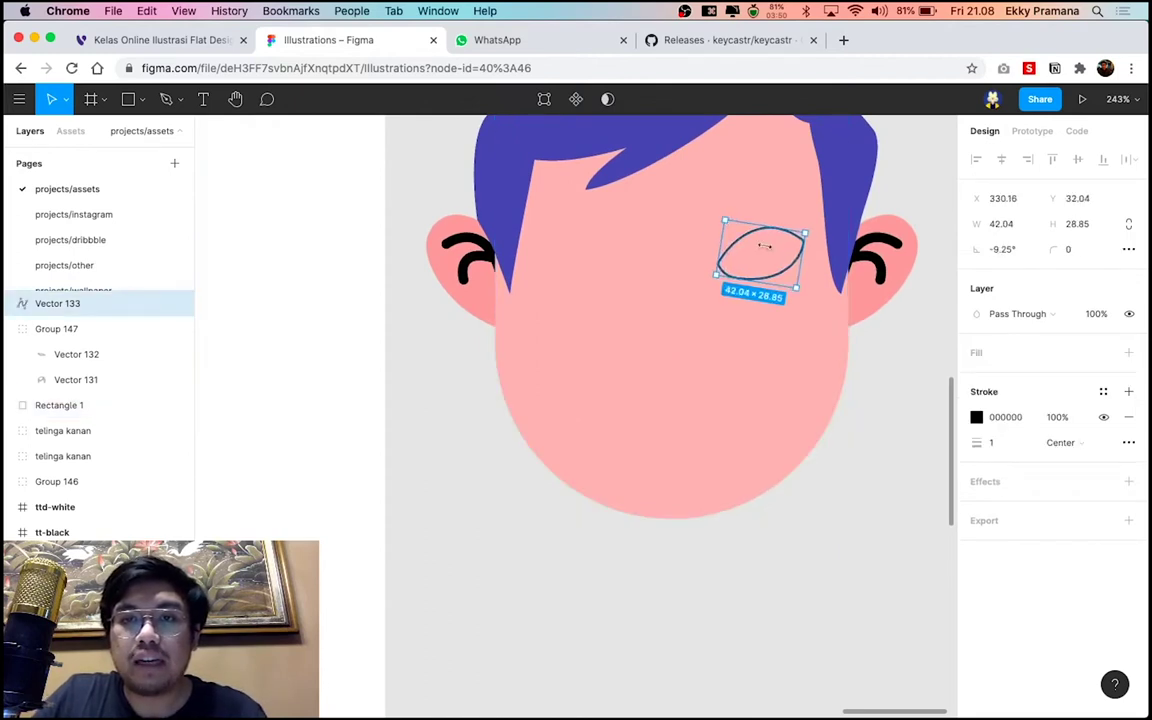
left_click_drag(790, 265, 790, 271)
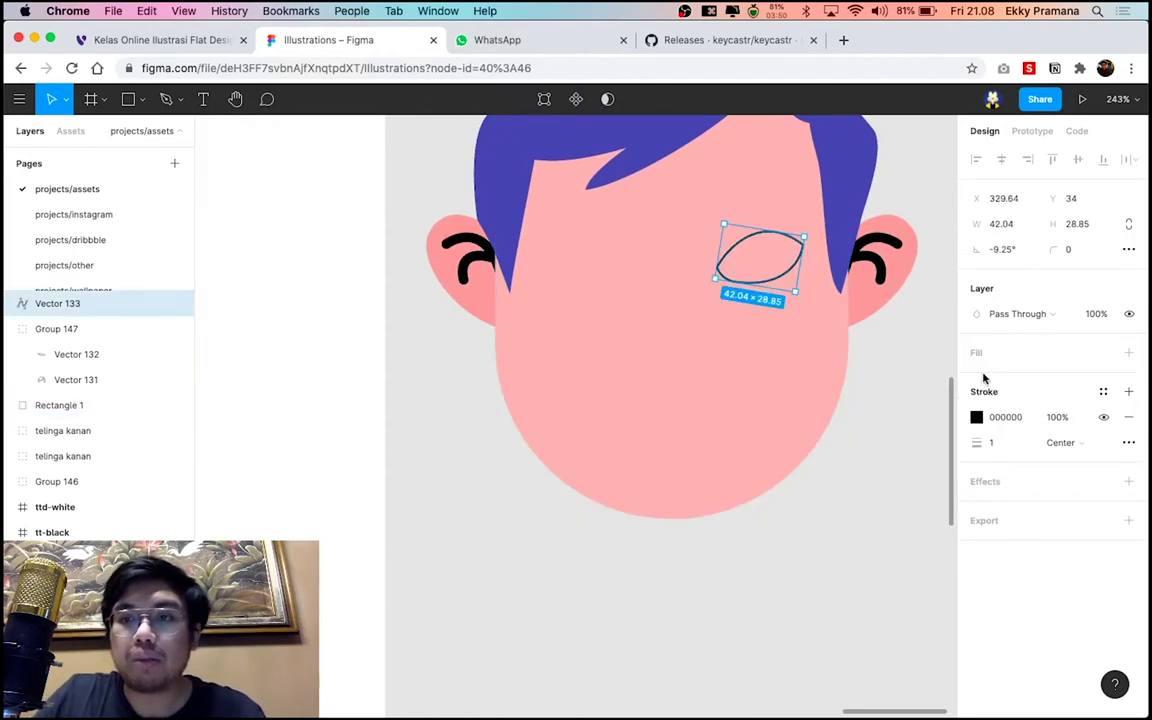
Remove the eye's black stroke and give it a white FFFFFF fill
left_click(1131, 421)
left_click(1129, 352)
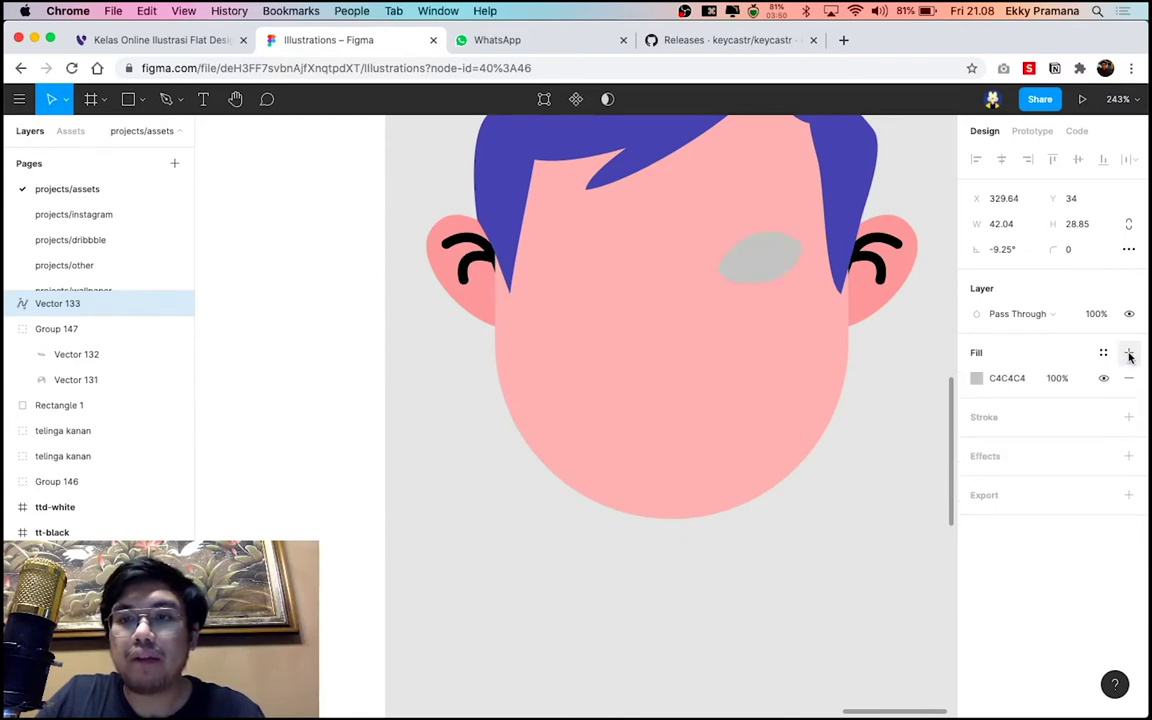
left_click(978, 382)
left_click_drag(920, 386, 748, 303)
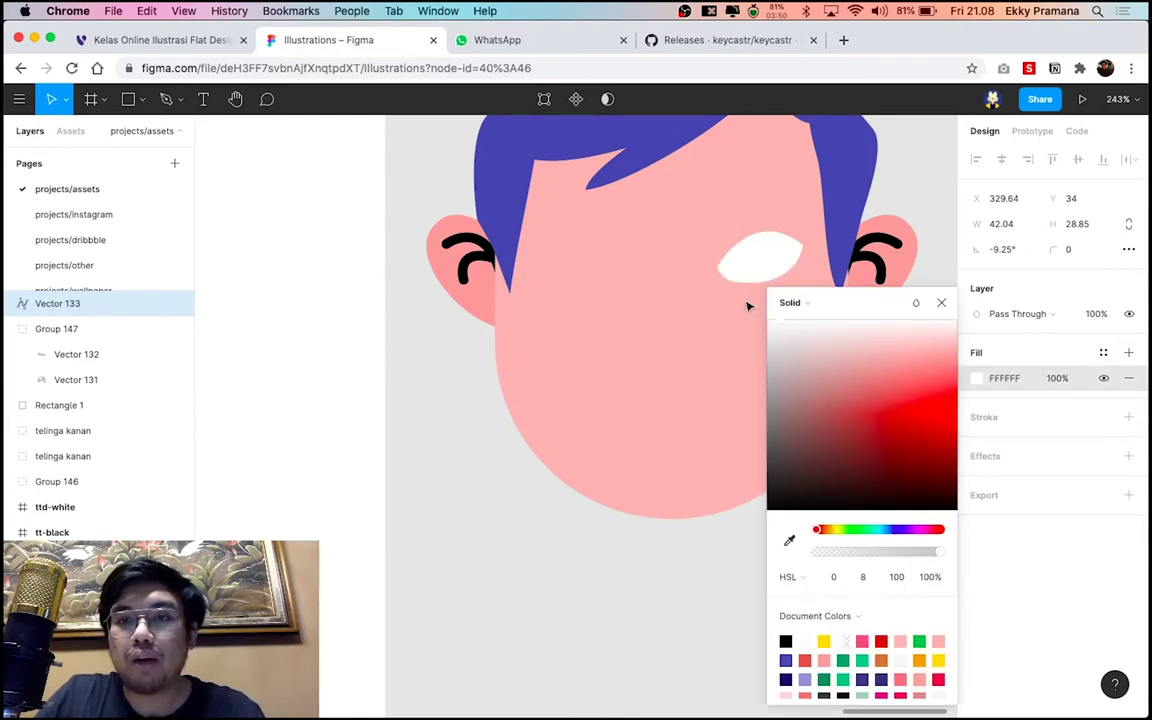
left_click(933, 320)
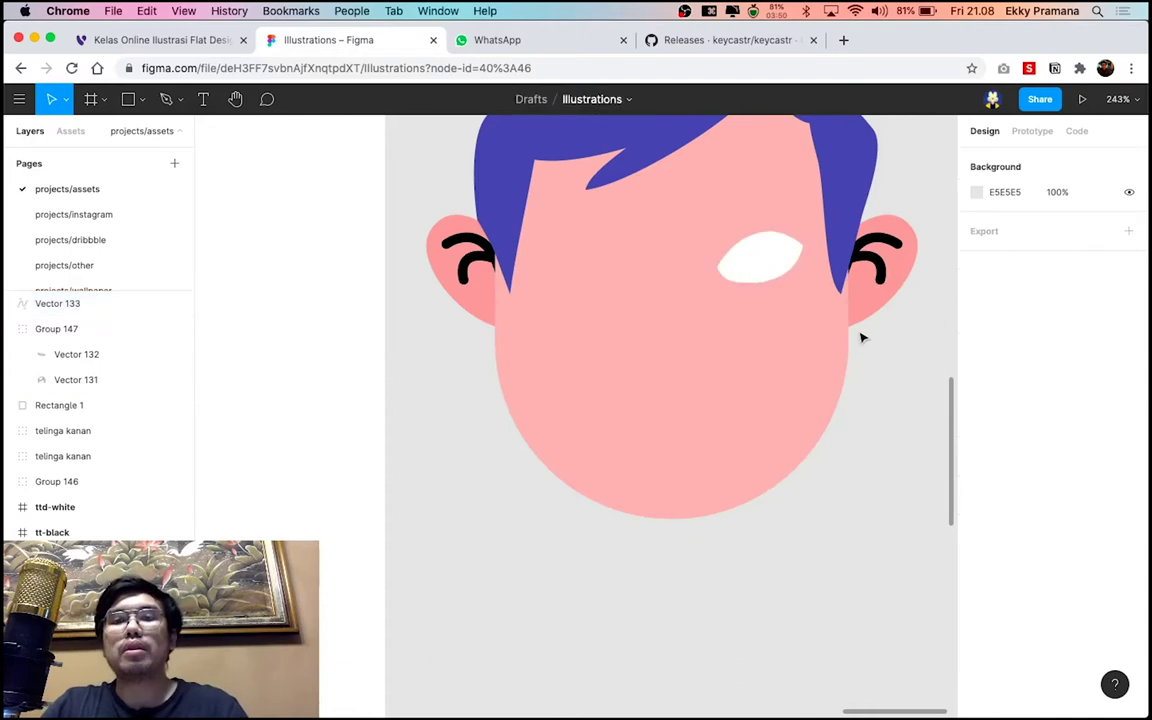
scroll(868, 345, "up", 3)
scroll(885, 375, "up", 3)
scroll(900, 396, "up", 3)
scroll(903, 397, "down", 3)
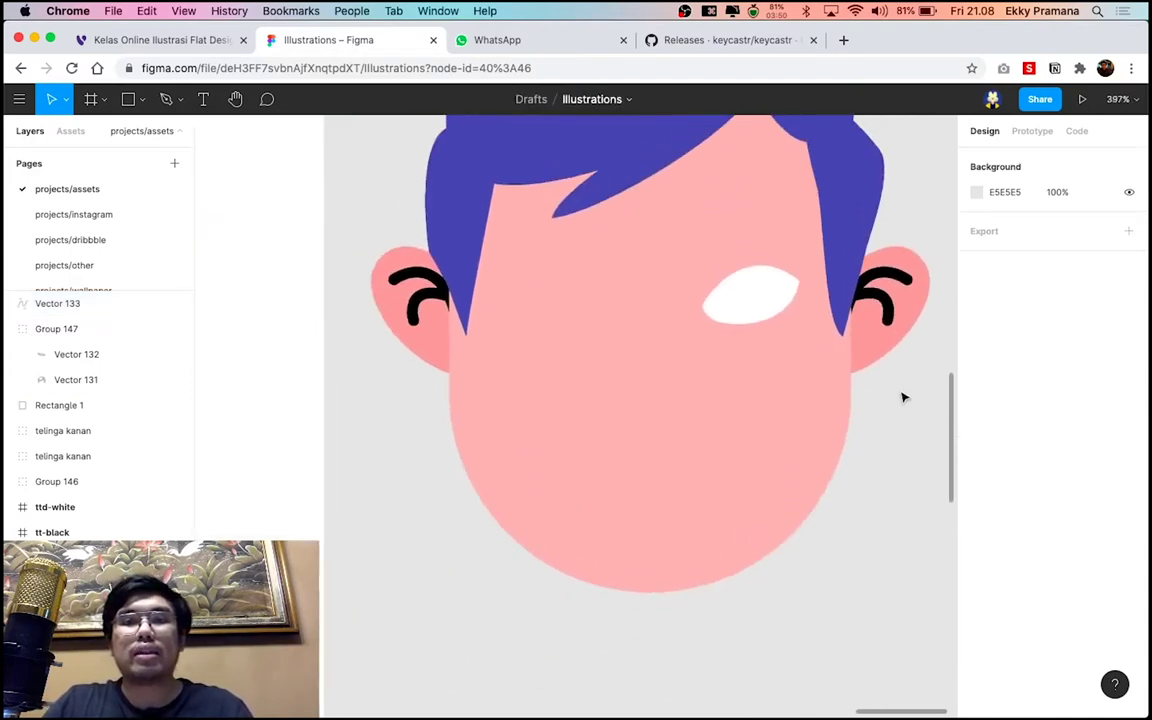
Tilt the eye to about -12.54° and reshape its upper and lower curves
left_click(768, 318)
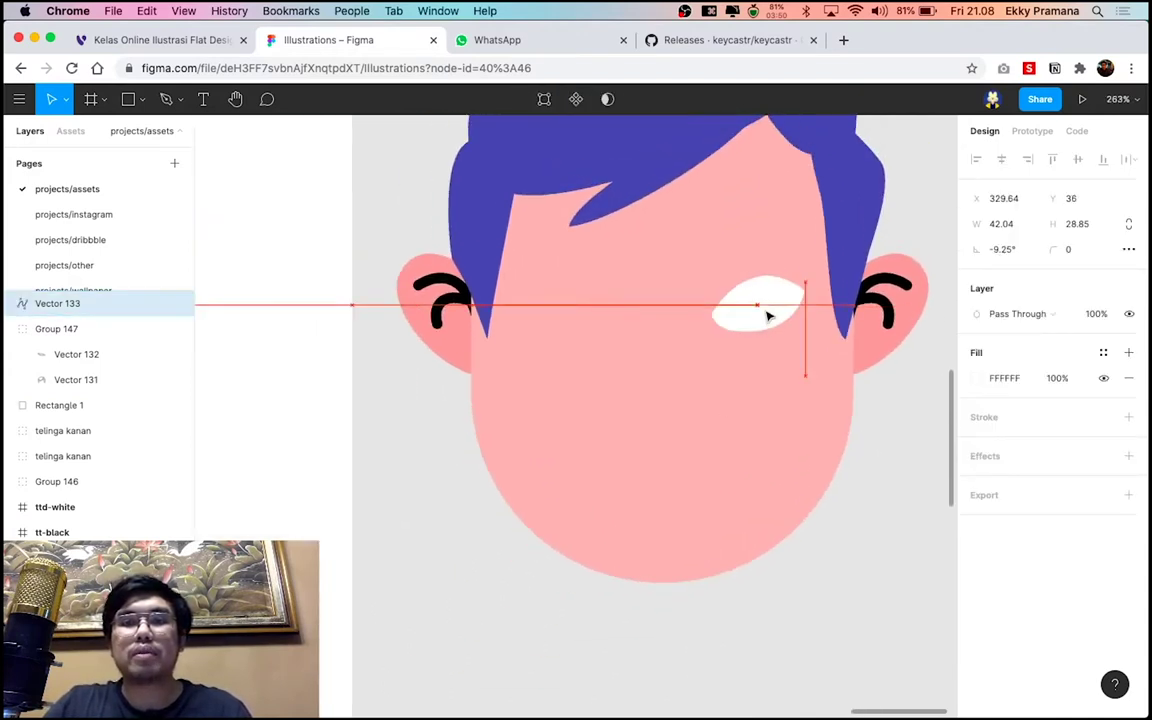
left_click_drag(768, 318, 766, 314)
left_click_drag(812, 280, 815, 283)
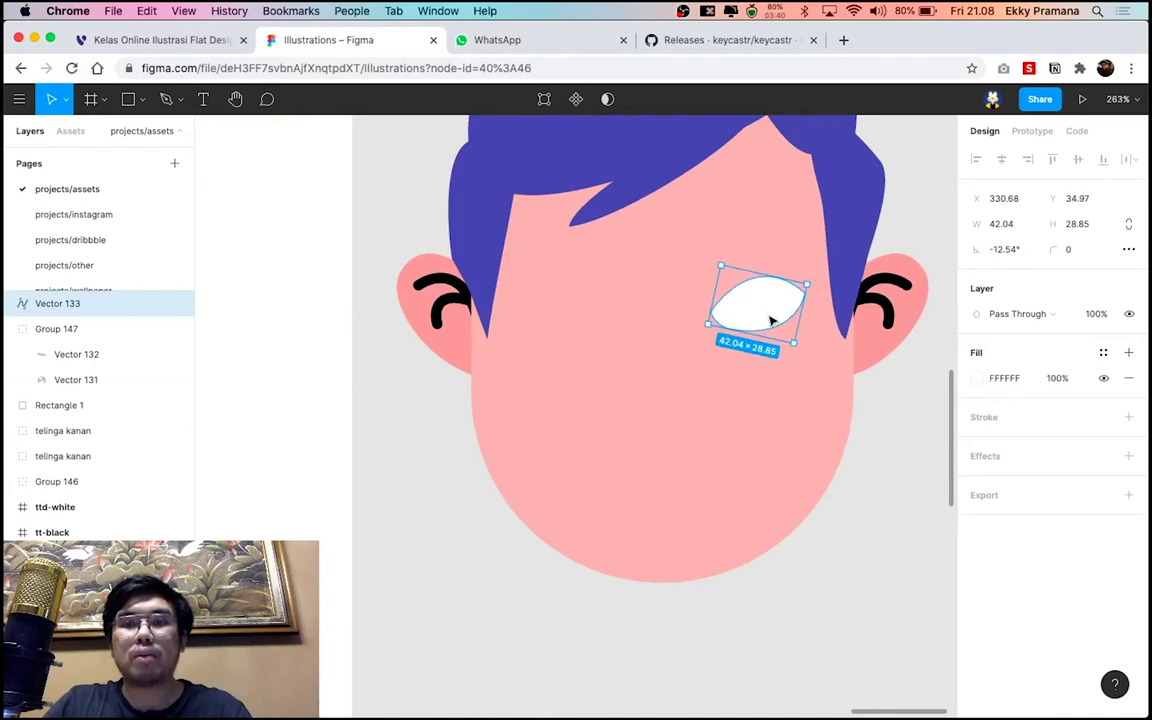
double_click(757, 302)
left_click(712, 314)
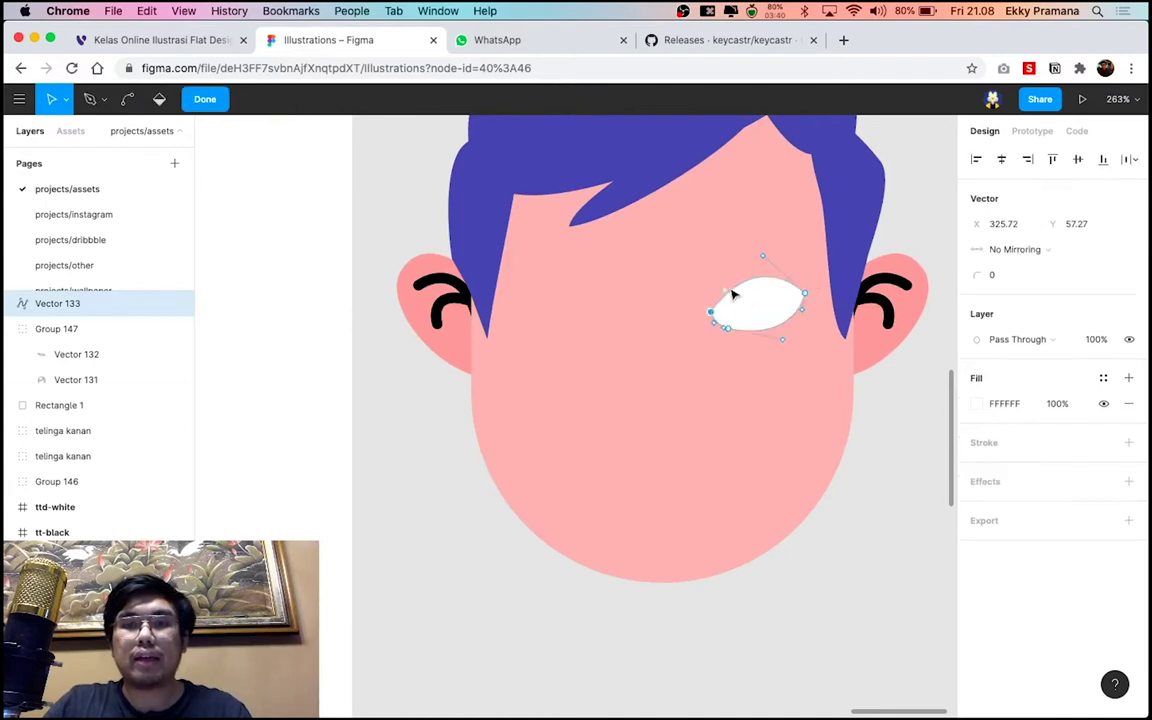
left_click_drag(724, 291, 715, 281)
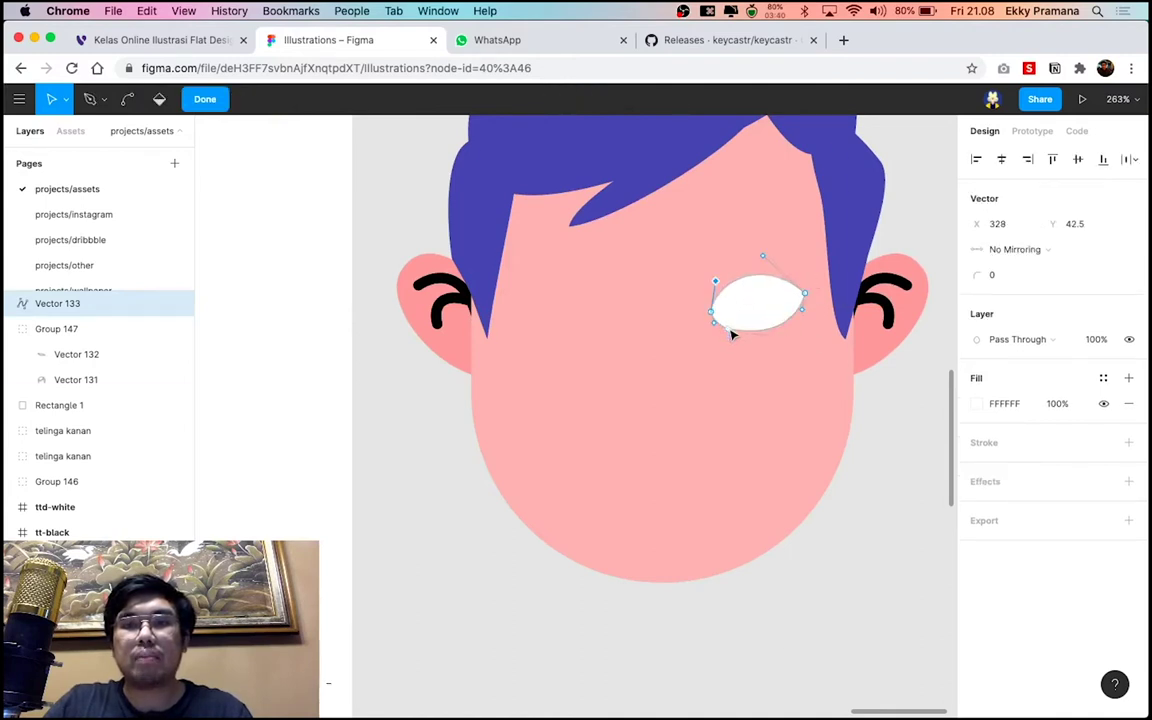
left_click_drag(732, 335, 742, 342)
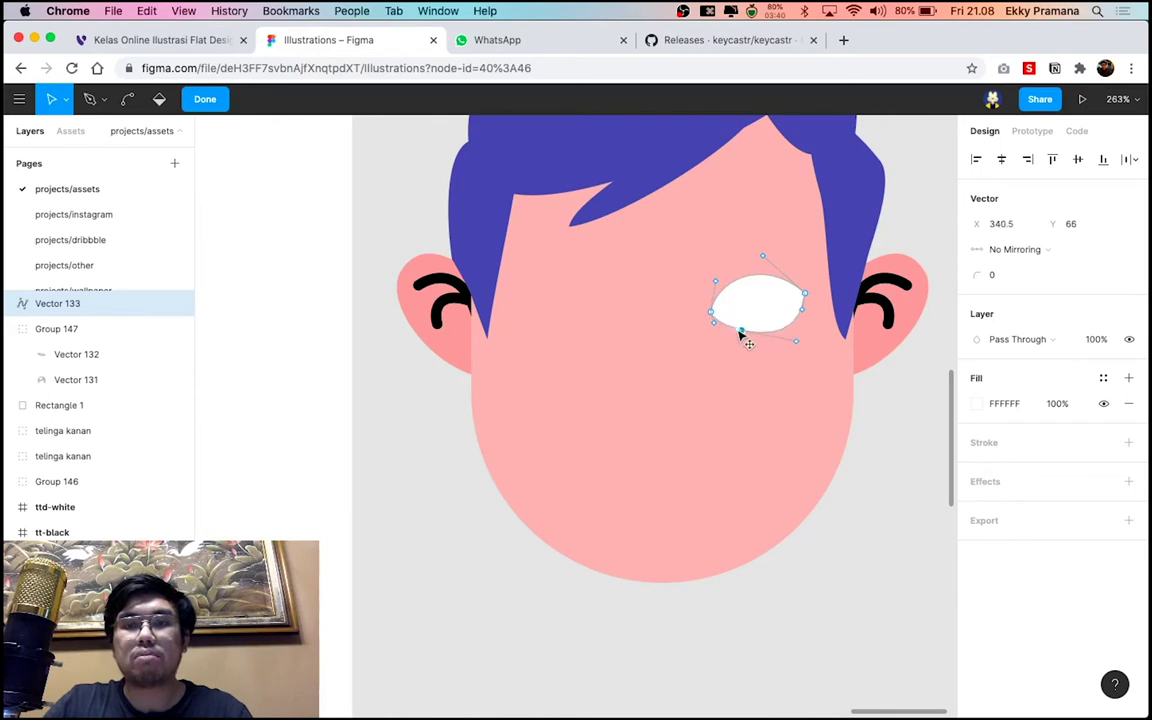
key("Escape")
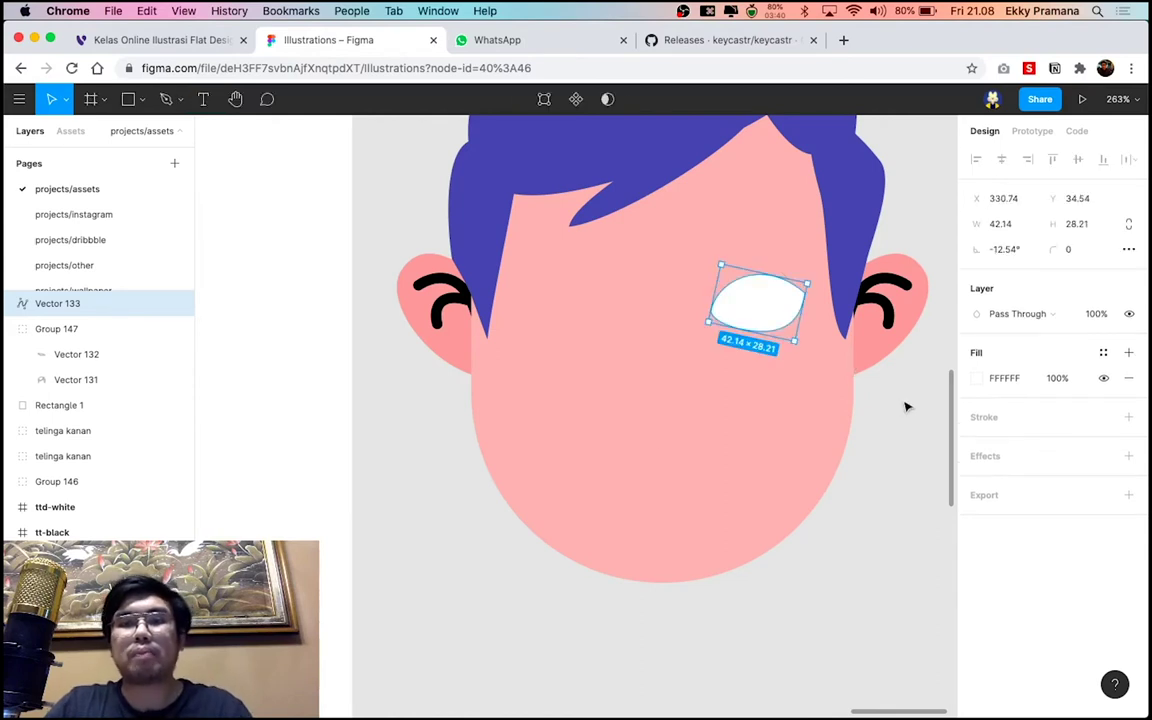
Review the finished white almond eye on the face
left_click(907, 407)
scroll(907, 407, "down", 3)
scroll(907, 407, "down", 5)
scroll(905, 404, "up", 4)
scroll(861, 327, "up", 3)
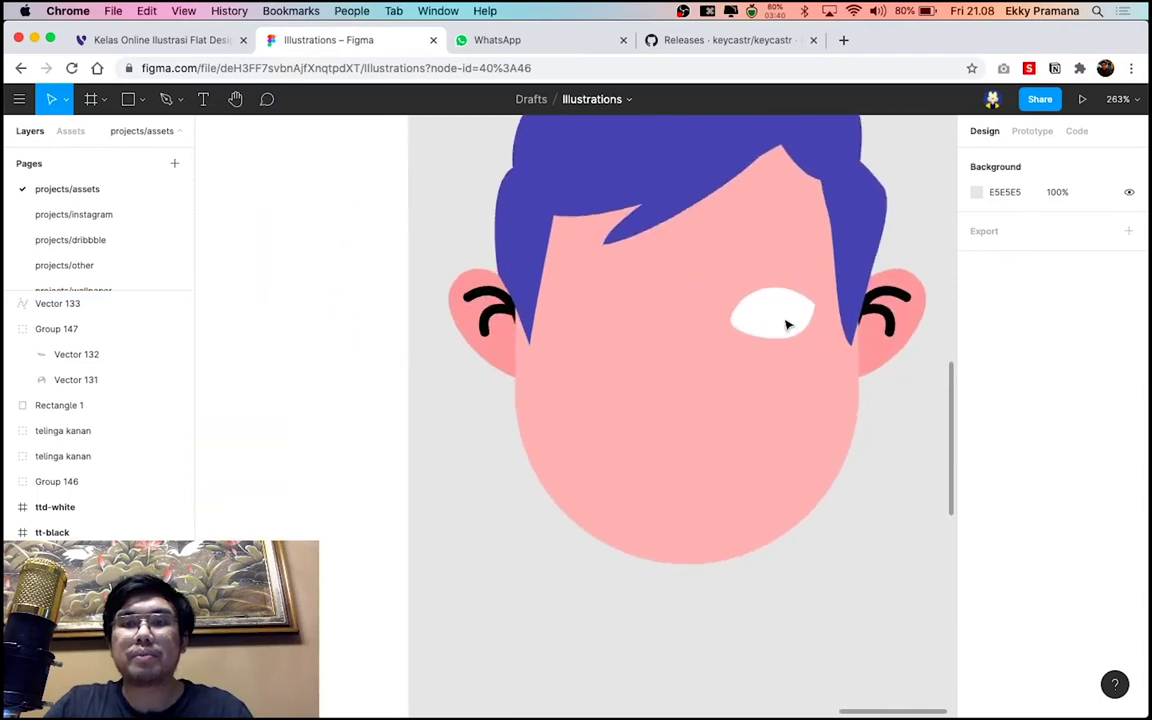
scroll(790, 321, "up", 1)
left_click(790, 321)
scroll(790, 321, "down", 1)
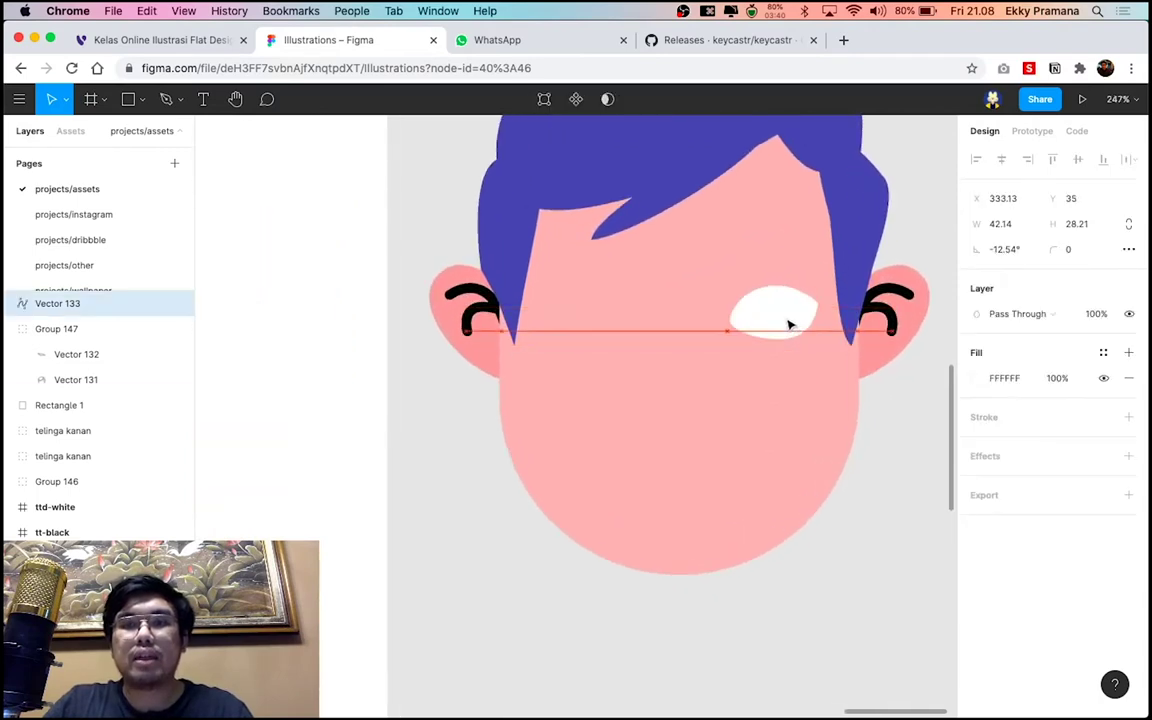
left_click(897, 424)
scroll(897, 426, "down", 5)
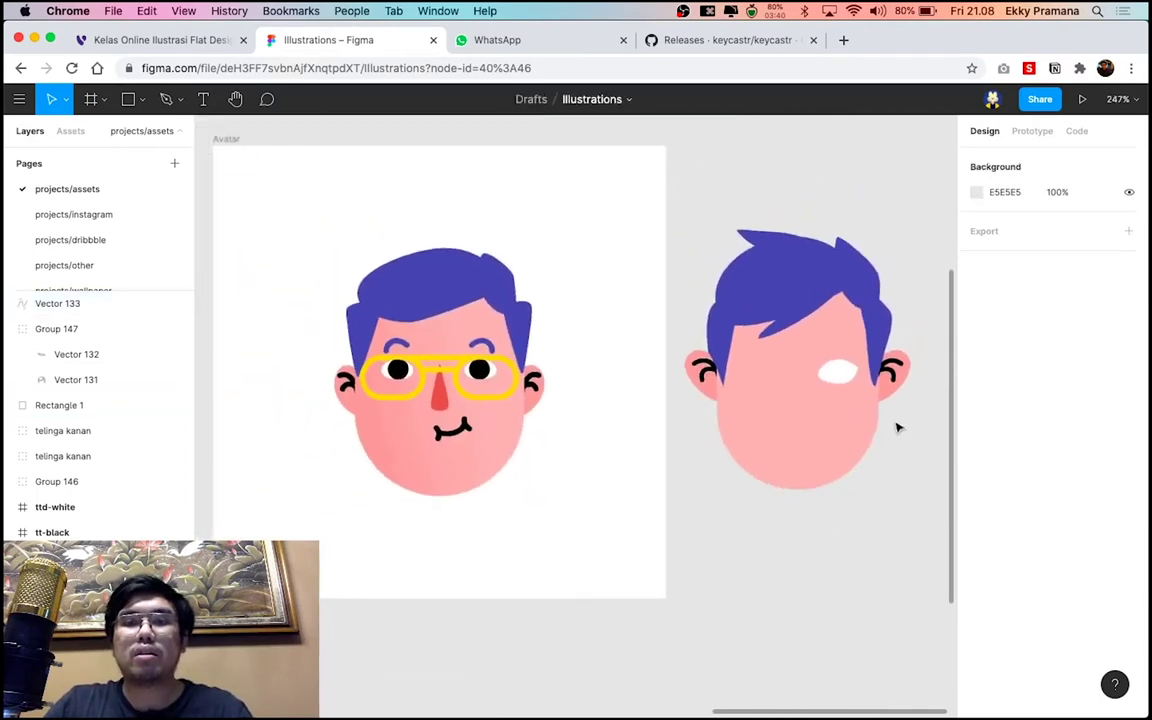
scroll(897, 427, "up", 3)
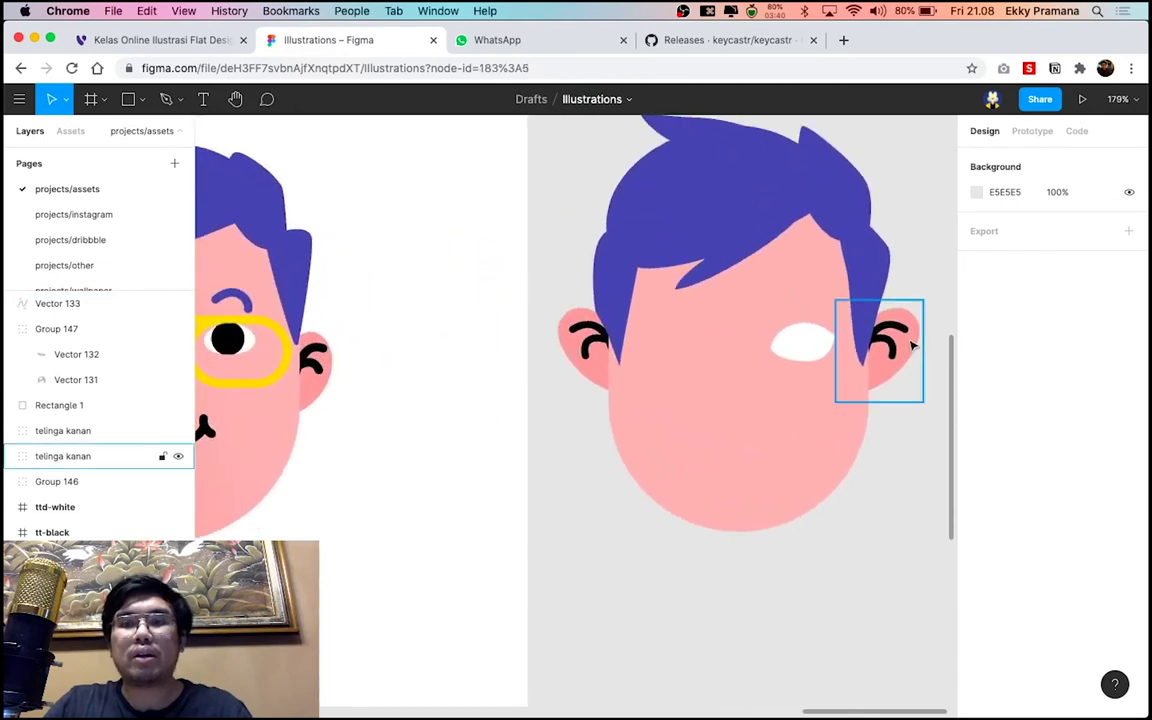
Shrink both ears together to about 249×69
left_click(600, 345)
left_click(880, 350, "shift")
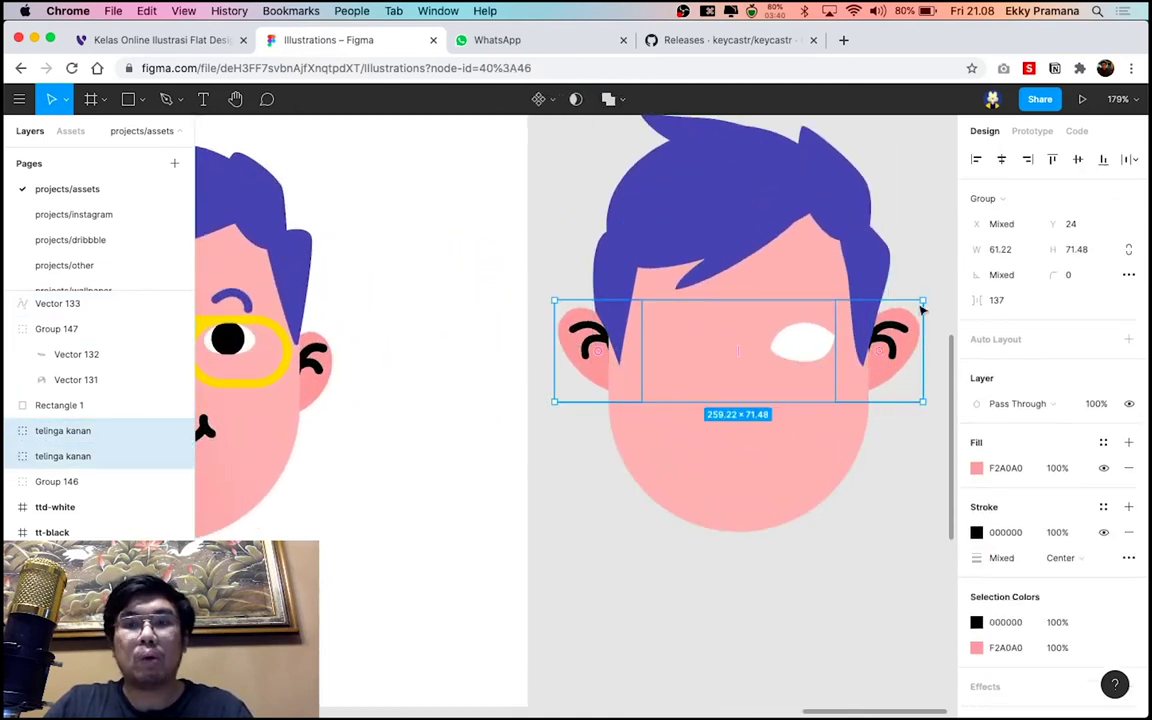
left_click_drag(923, 300, 914, 316)
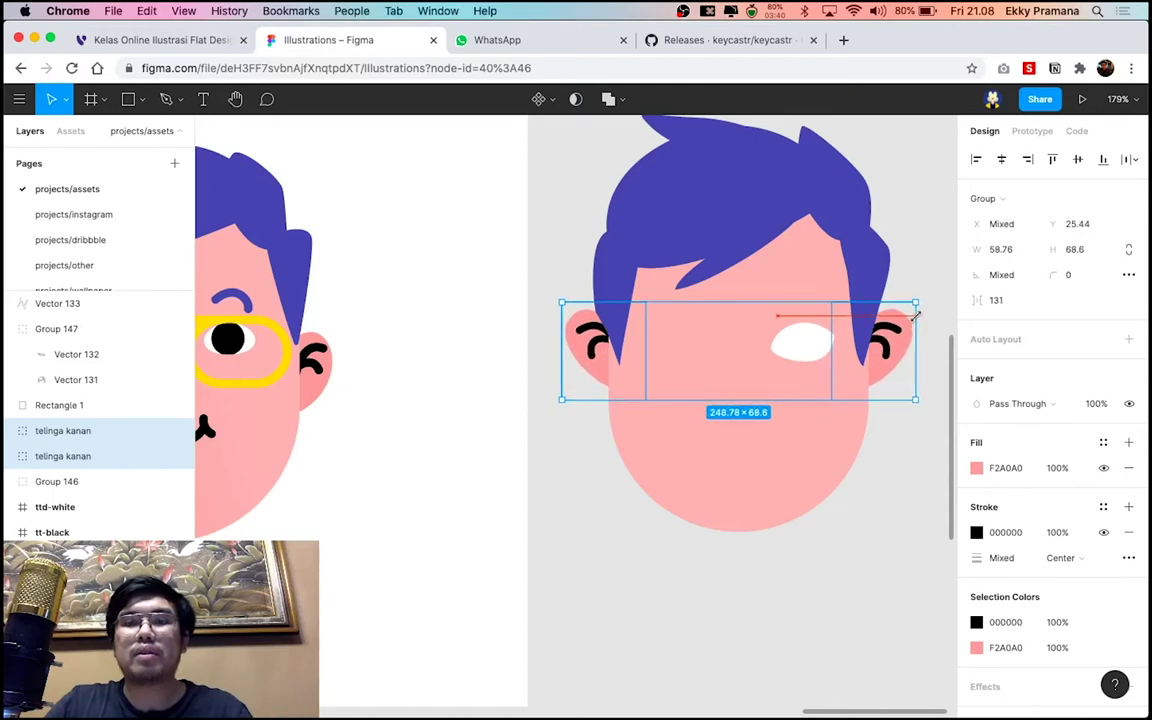
left_click_drag(914, 316, 916, 317)
left_click(918, 490)
Inspect the head and select the white eye shape
scroll(918, 490, "down", 2)
scroll(918, 490, "down", 2)
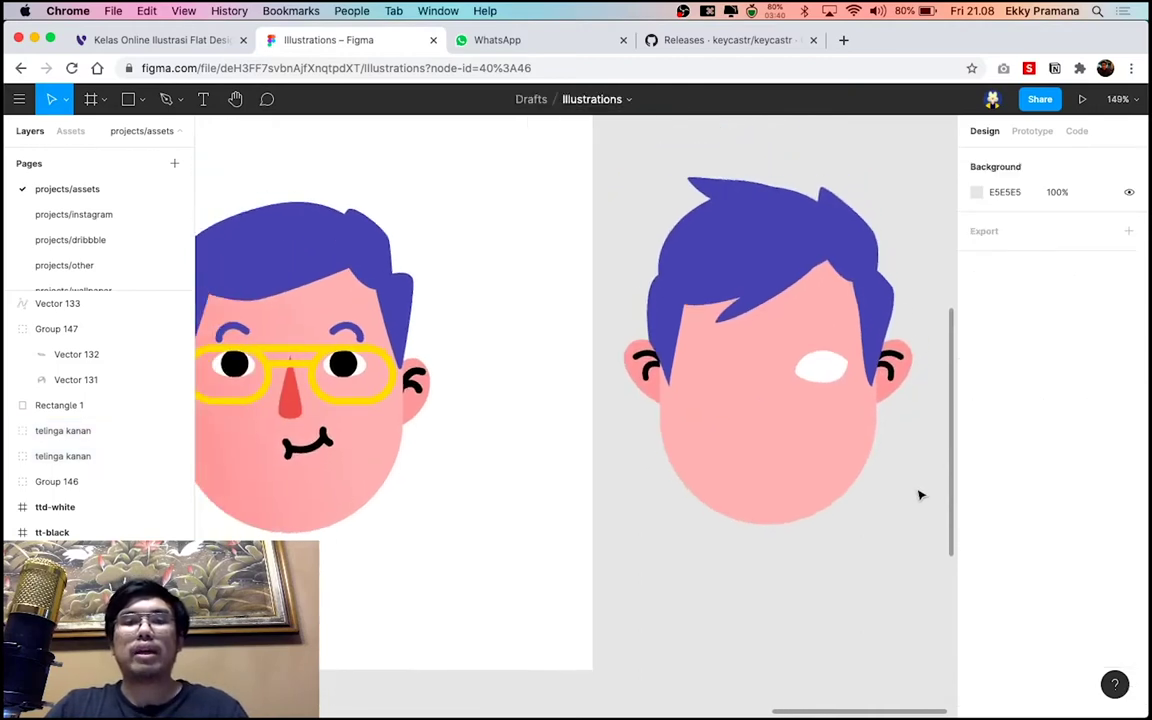
scroll(919, 492, "down", 2)
scroll(918, 494, "up", 3)
scroll(805, 345, "up", 3)
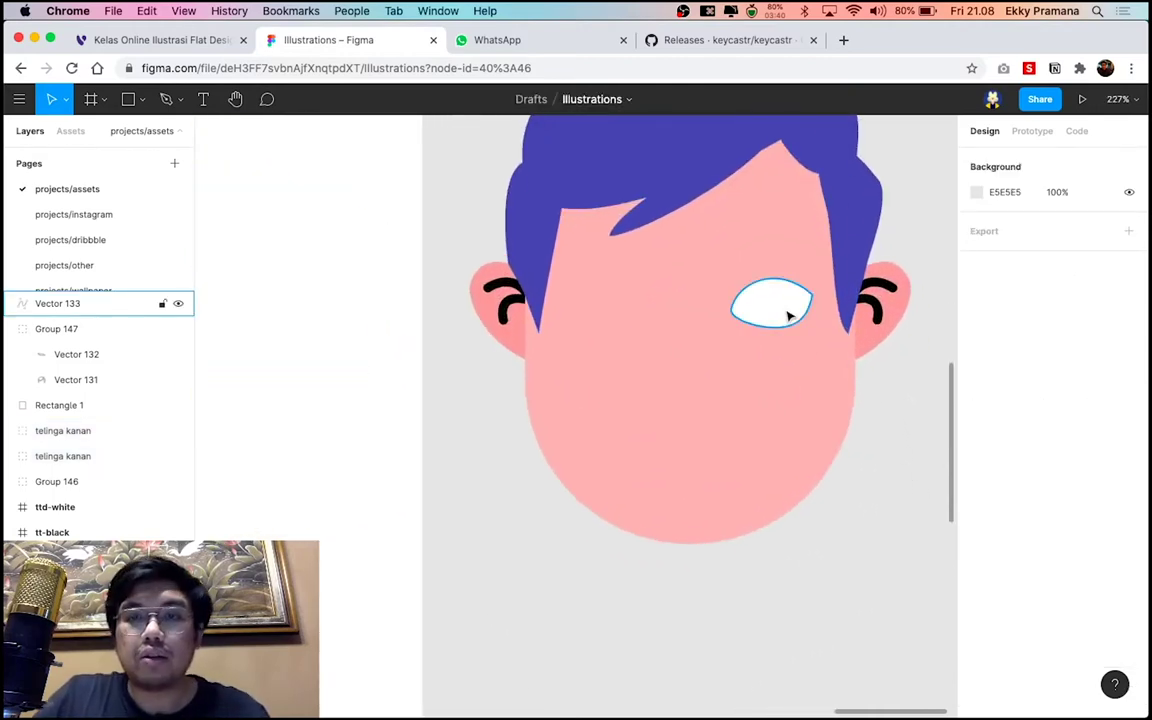
left_click(790, 315)
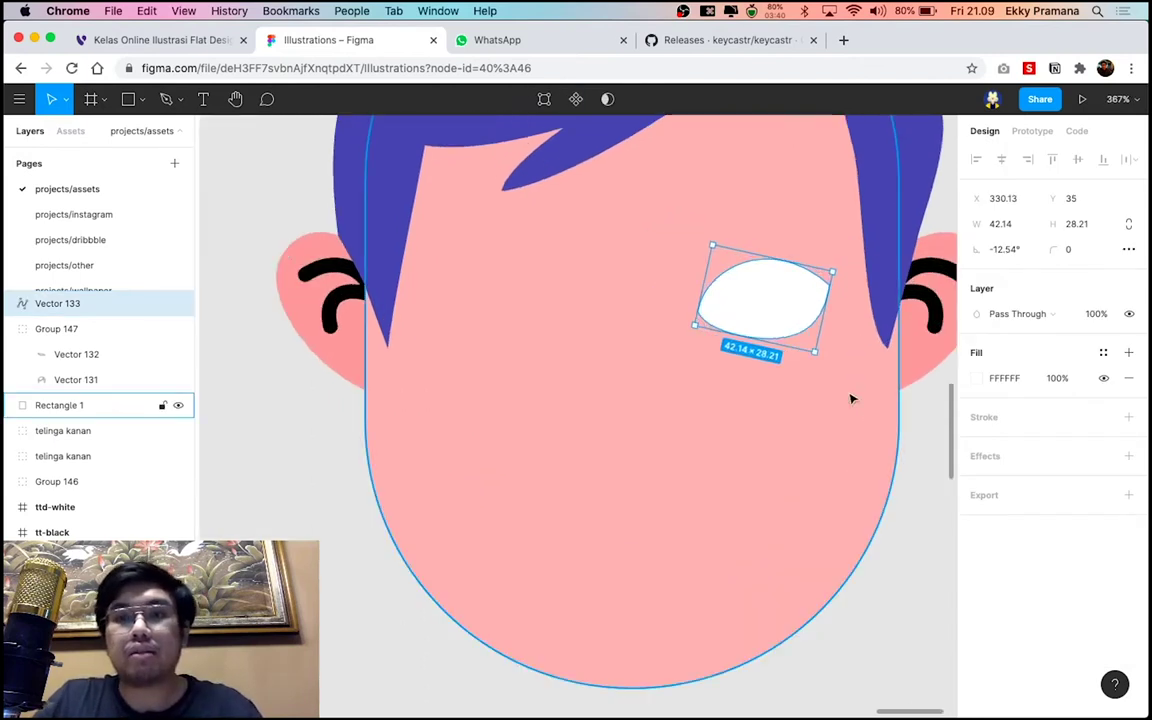
scroll(771, 341, "up", 3)
scroll(771, 341, "up", 1)
scroll(761, 345, "up", 1)
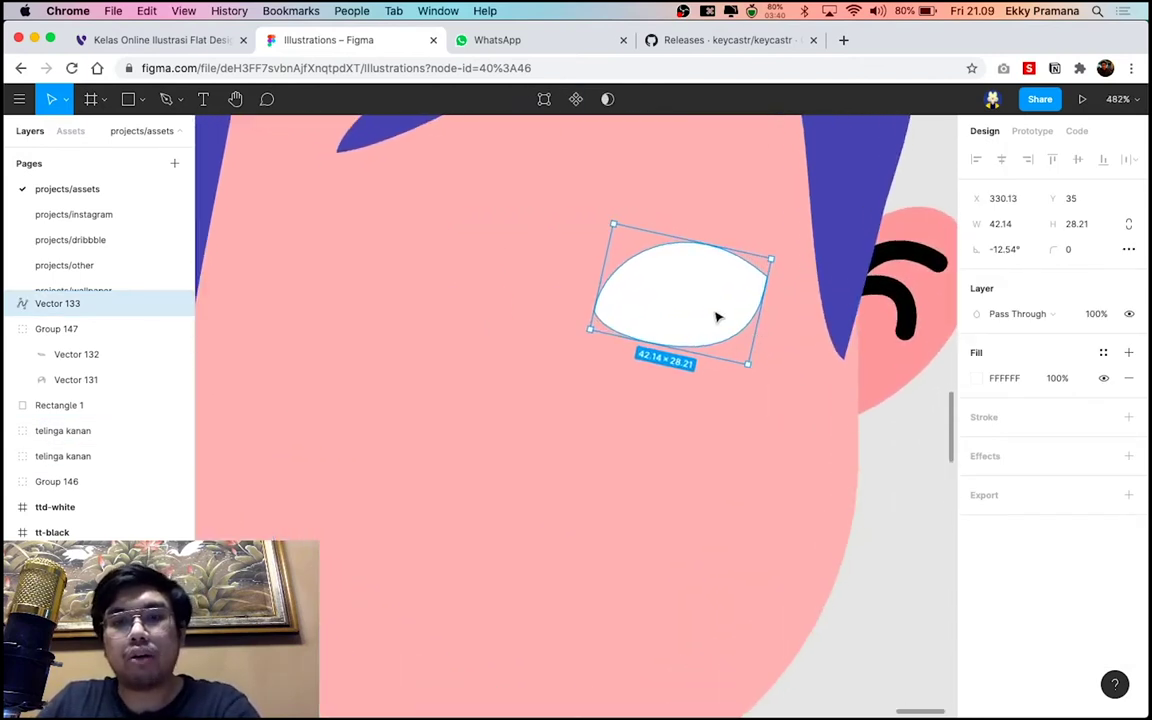
key("o")
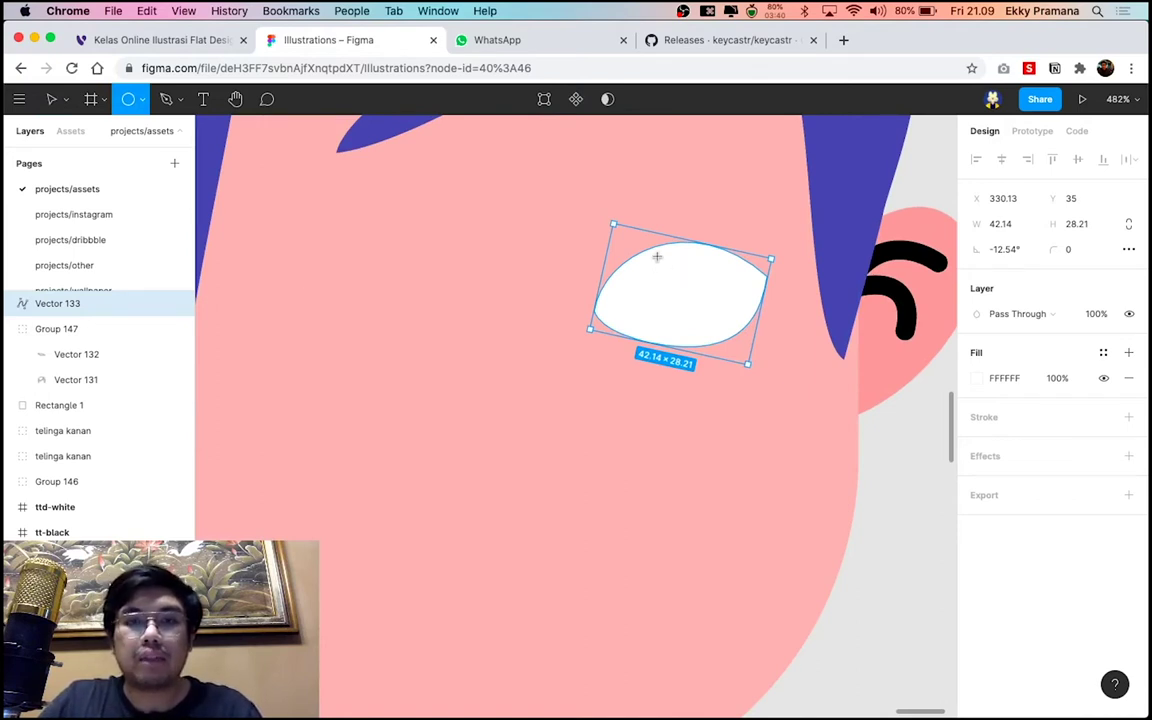
left_click_drag(656, 252, 716, 338)
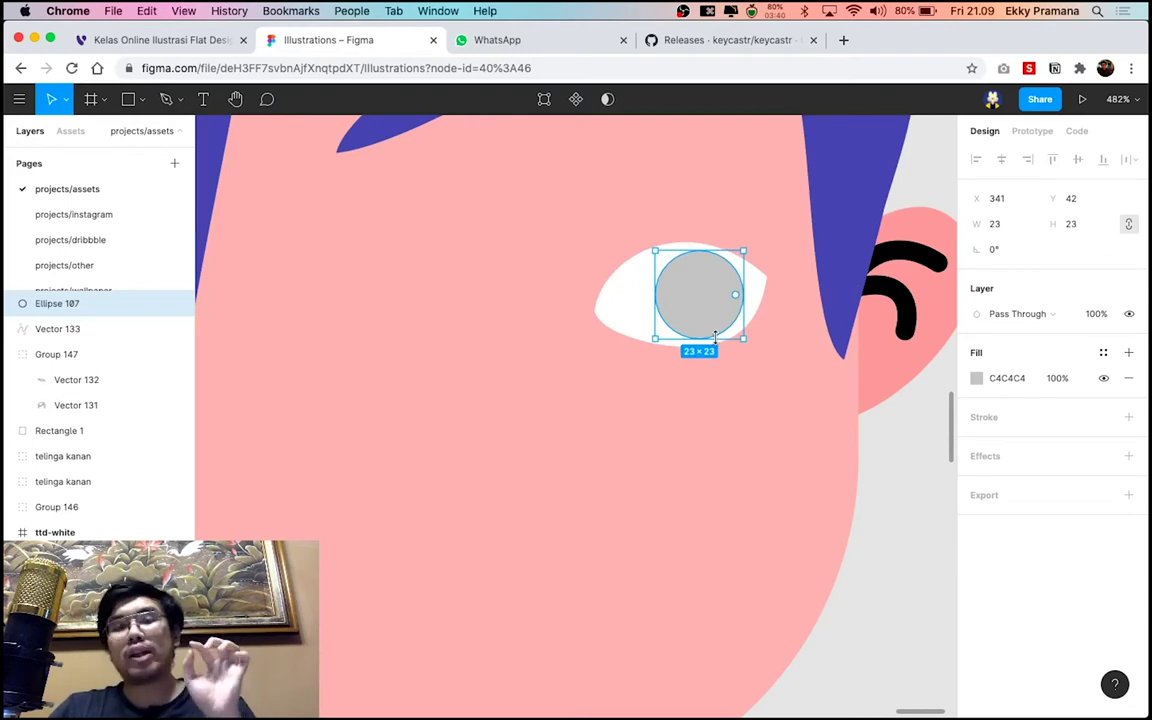
scroll(714, 337, "down", 3)
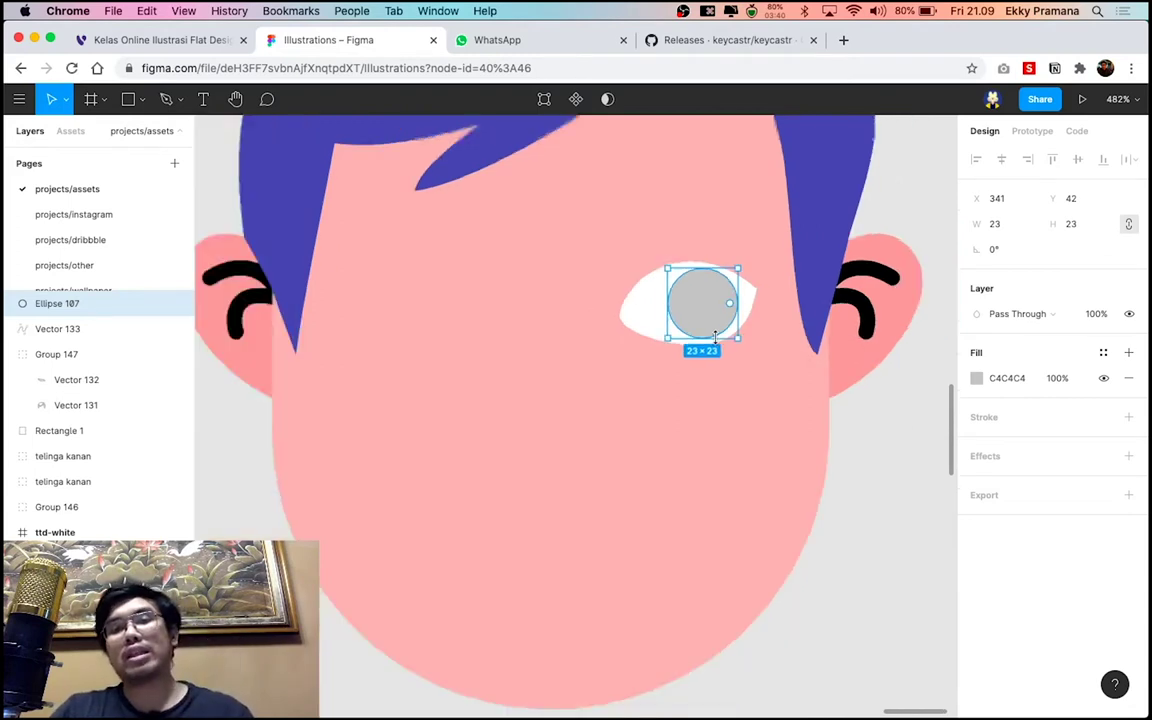
scroll(718, 340, "down", 3)
scroll(724, 343, "down", 2)
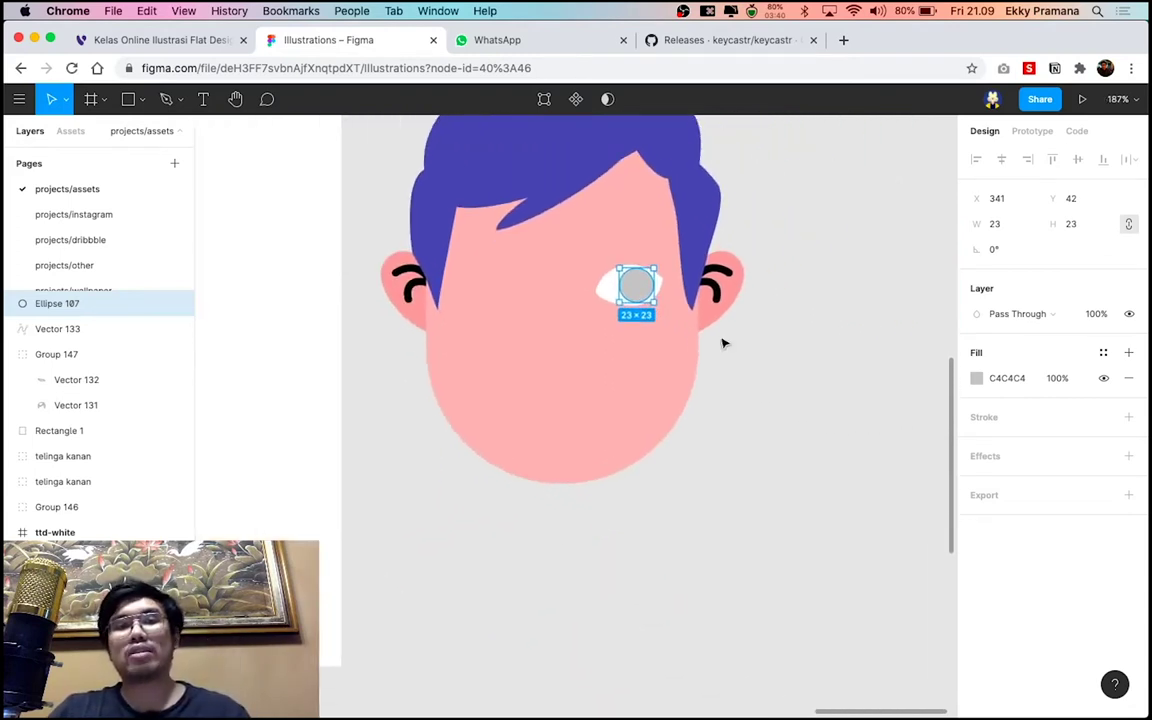
left_click(130, 101)
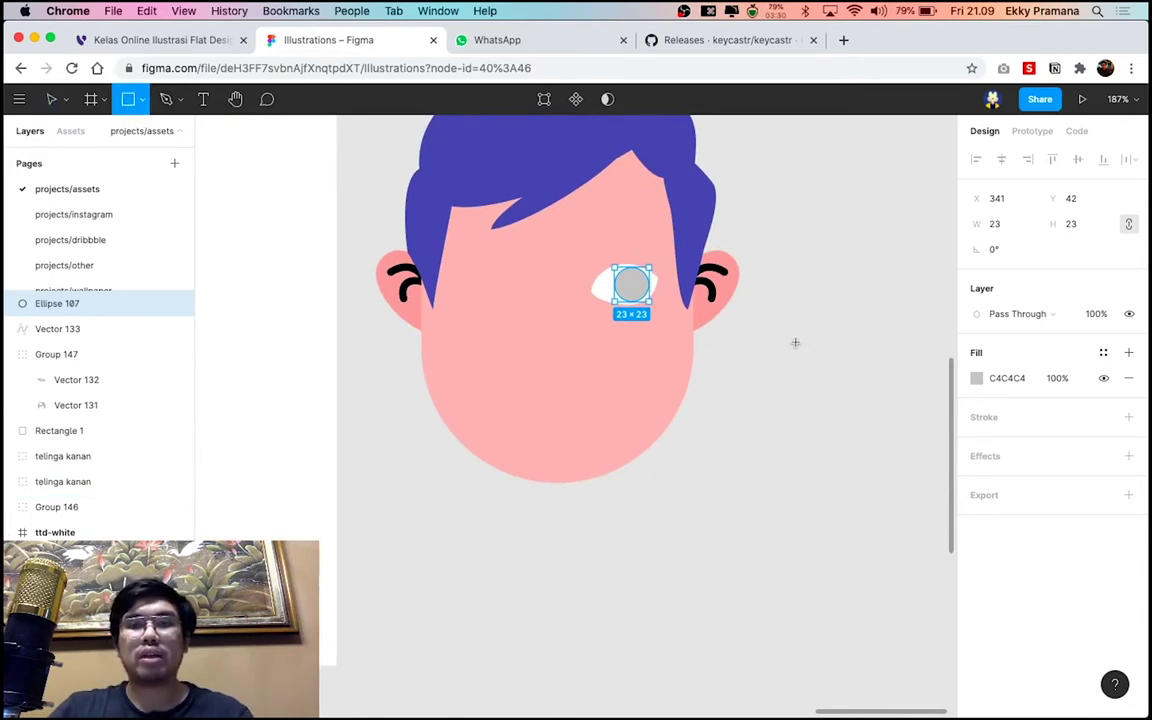
left_click_drag(795, 343, 848, 410)
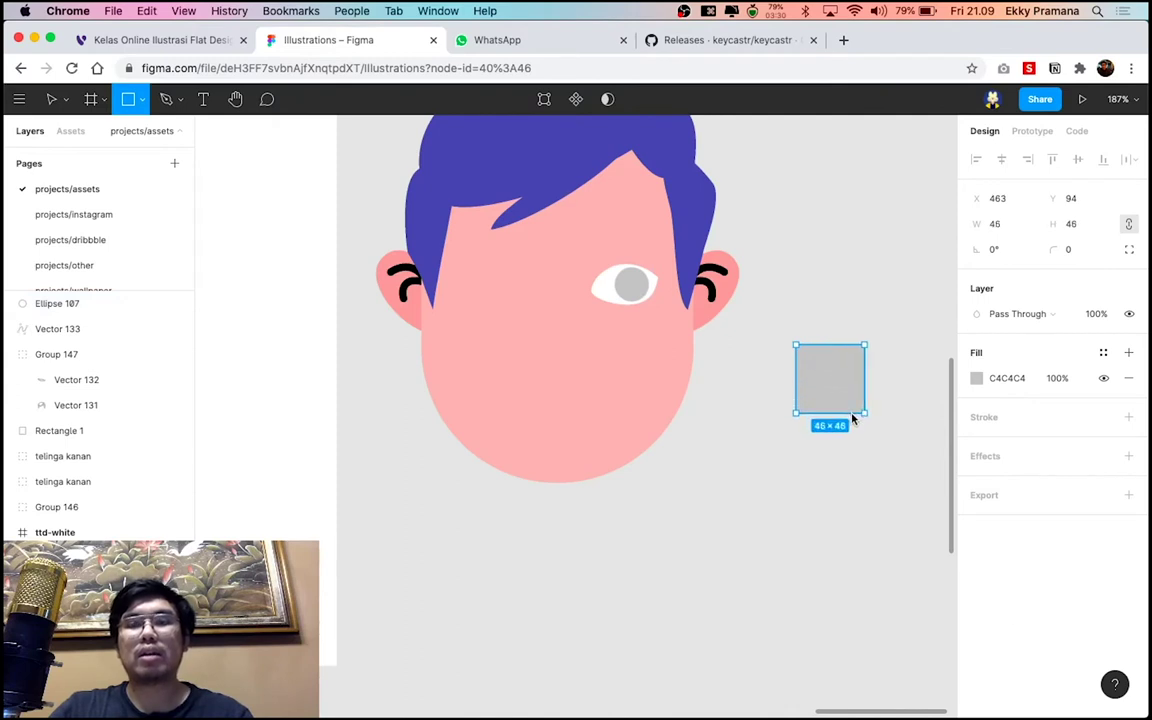
left_click_drag(853, 419, 863, 428)
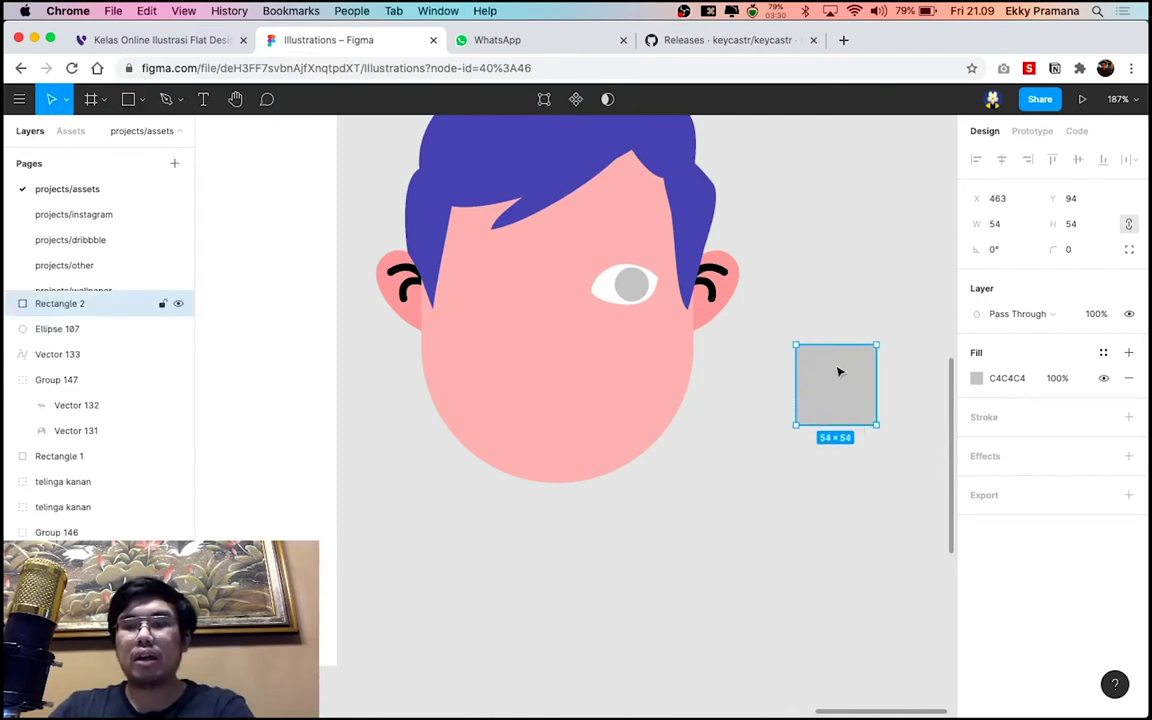
key("Delete")
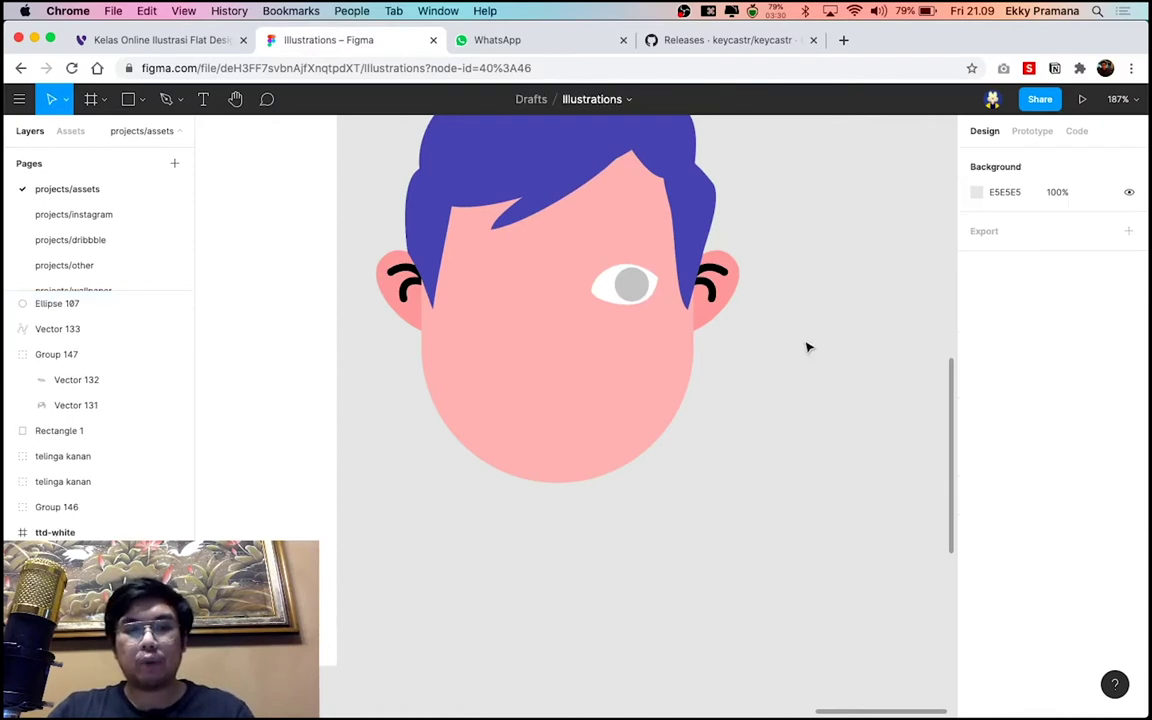
mouse_move(789, 351)
left_mouse_down()
mouse_move(823, 391)
mouse_move(808, 428)
mouse_move(790, 405)
mouse_move(802, 420)
left_mouse_up()
left_click(124, 100)
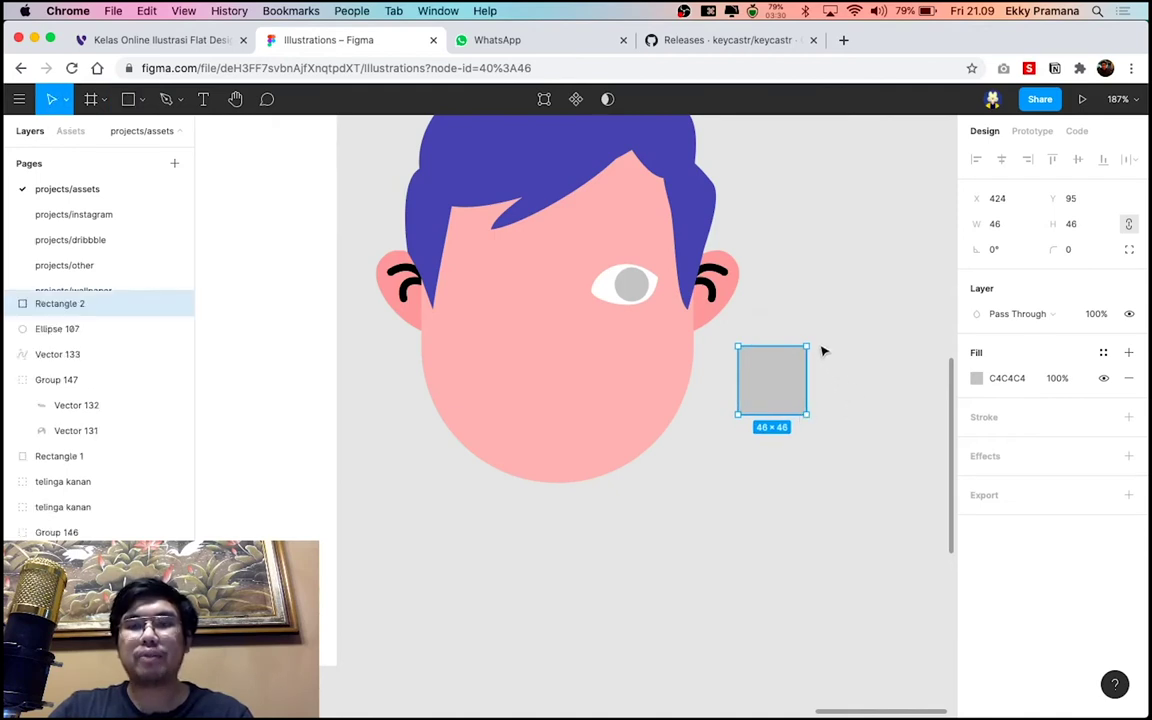
left_click(133, 99)
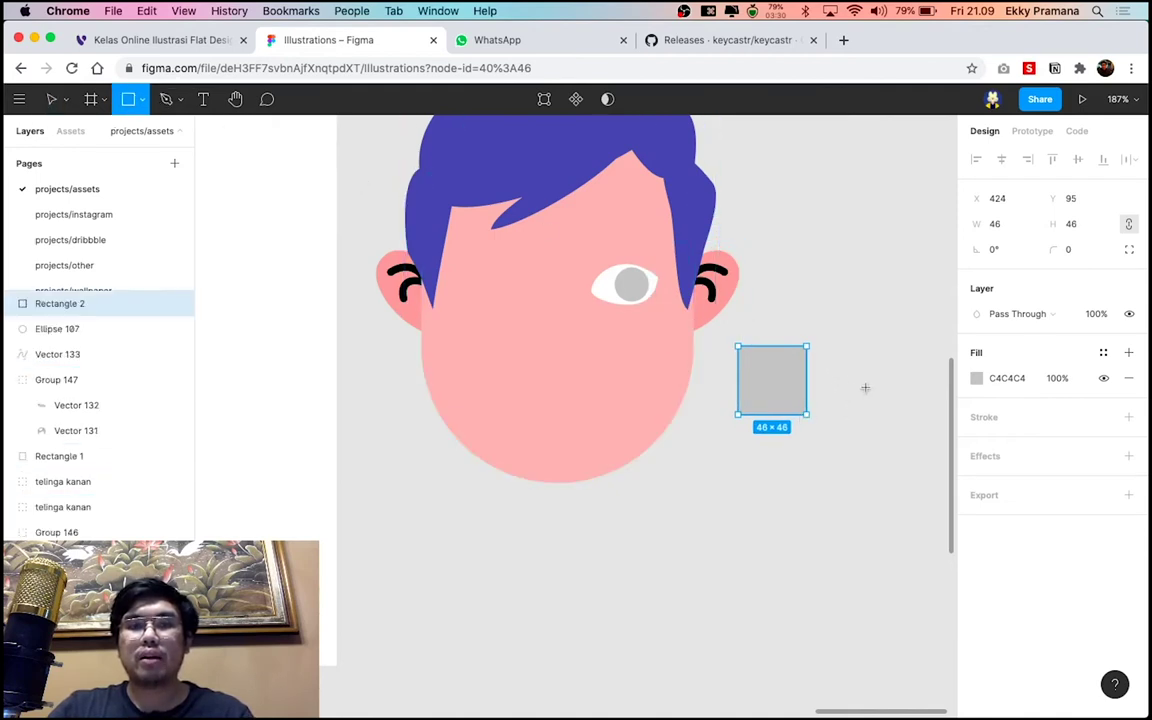
mouse_move(817, 348)
left_mouse_down()
mouse_move(883, 420)
mouse_move(748, 363)
left_mouse_up()
left_click(845, 440)
Delete the two practice grey squares, then move the pupil into the eye at 26×26
key("Delete")
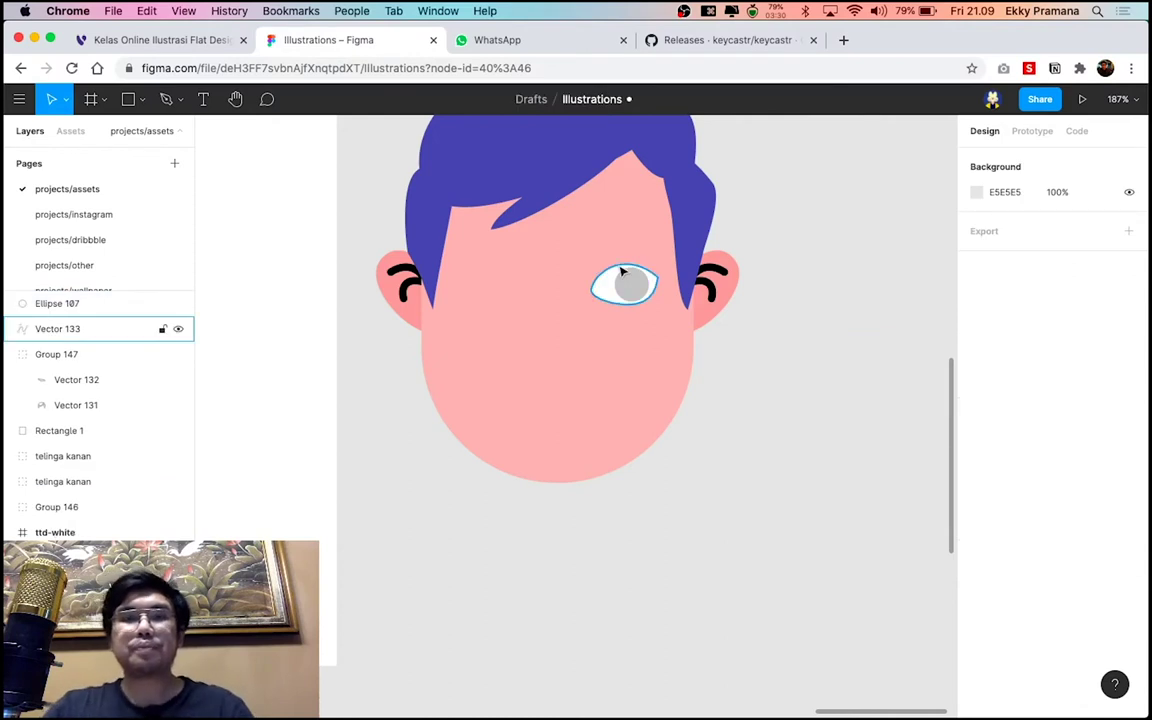
scroll(621, 272, "up", 5)
left_click_drag(648, 309, 638, 300)
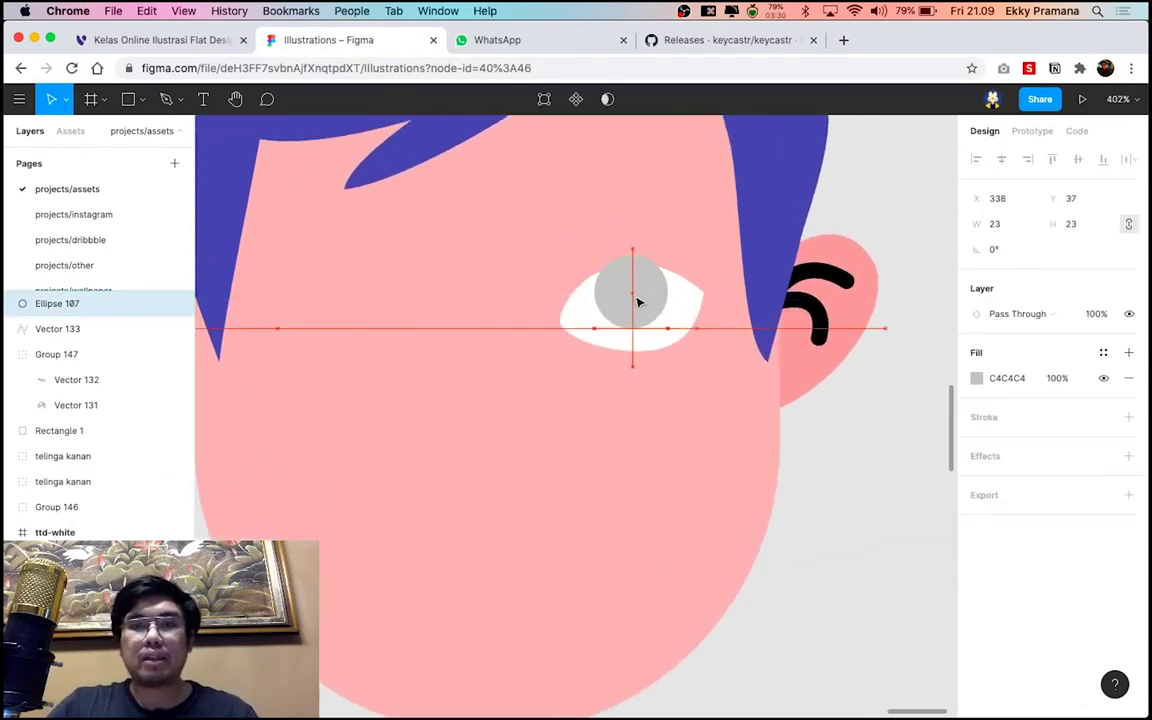
left_click_drag(674, 329, 675, 338)
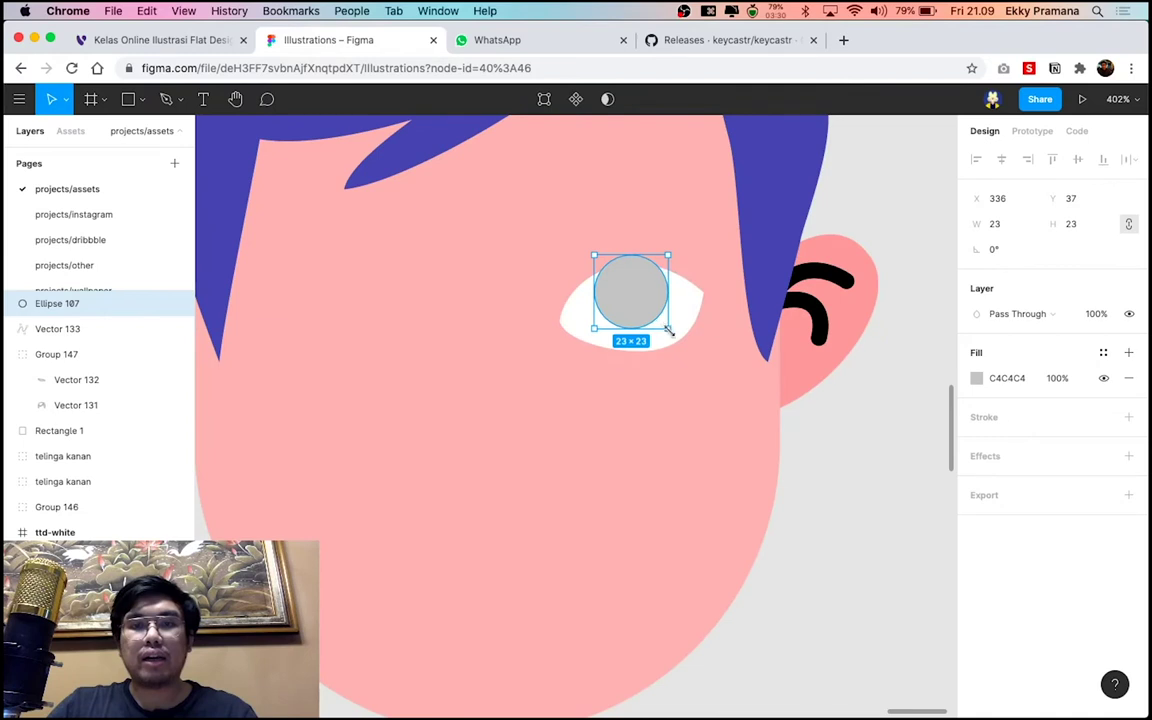
Set the pupil's fill to black 000000 and nudge it centred in the eye
left_click(976, 378)
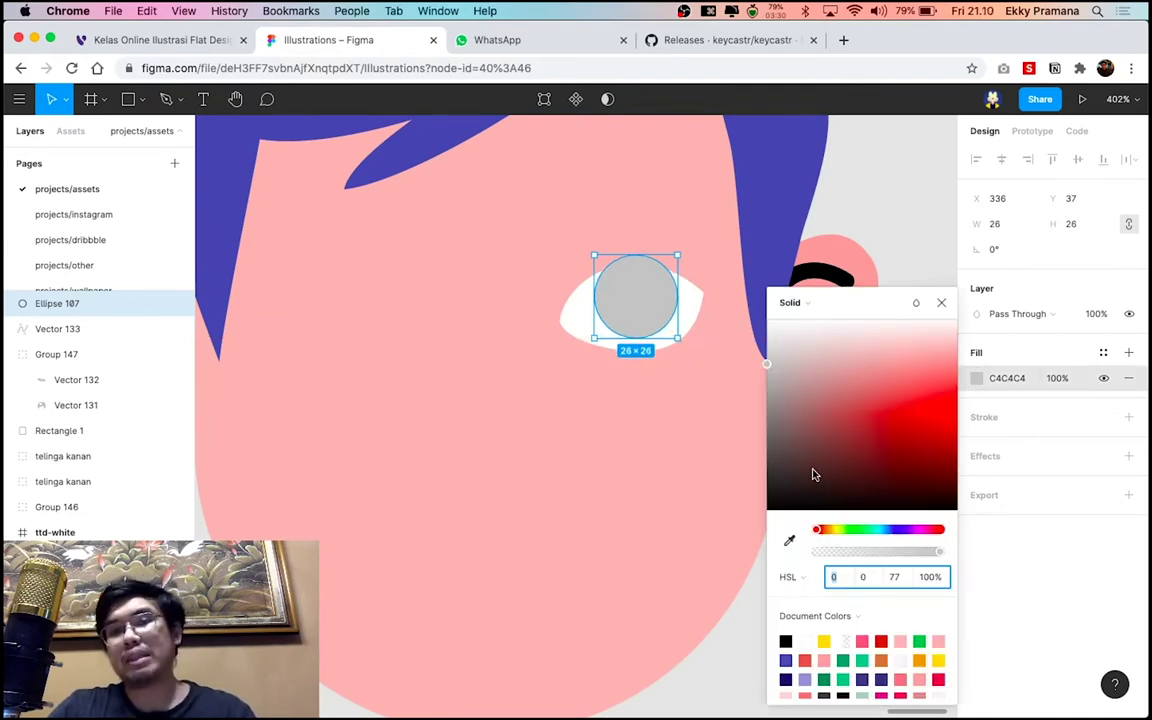
left_click_drag(811, 474, 738, 542)
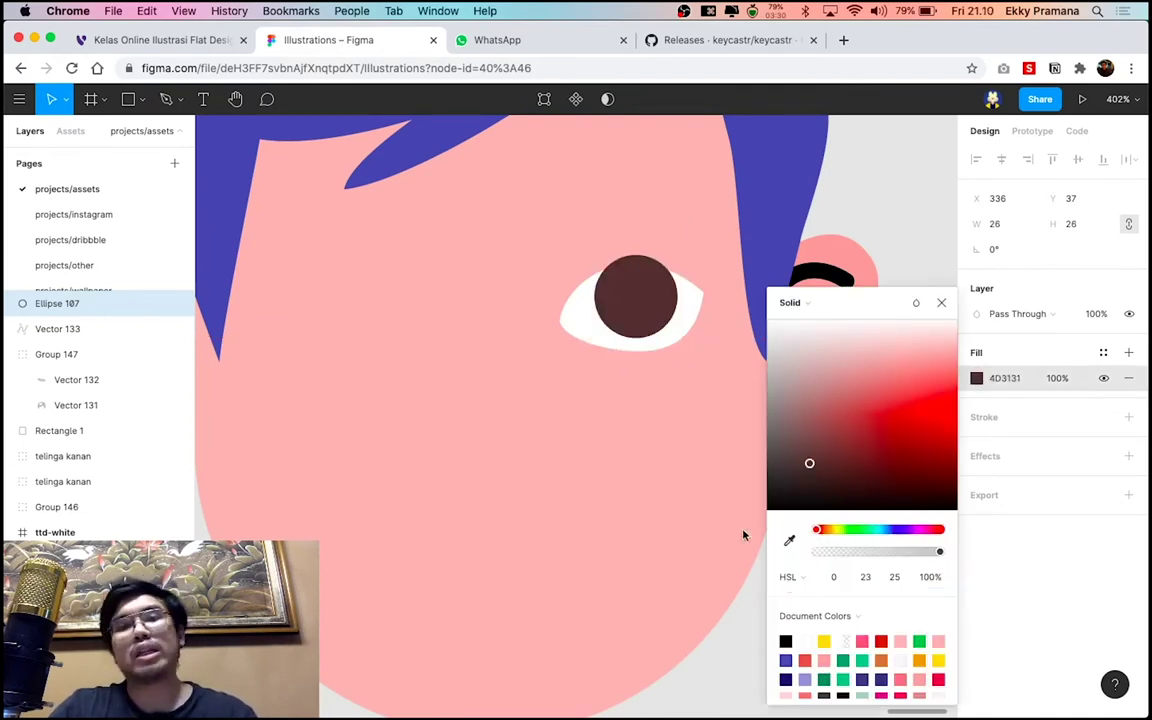
left_click(941, 302)
left_click(903, 372)
left_click(655, 320)
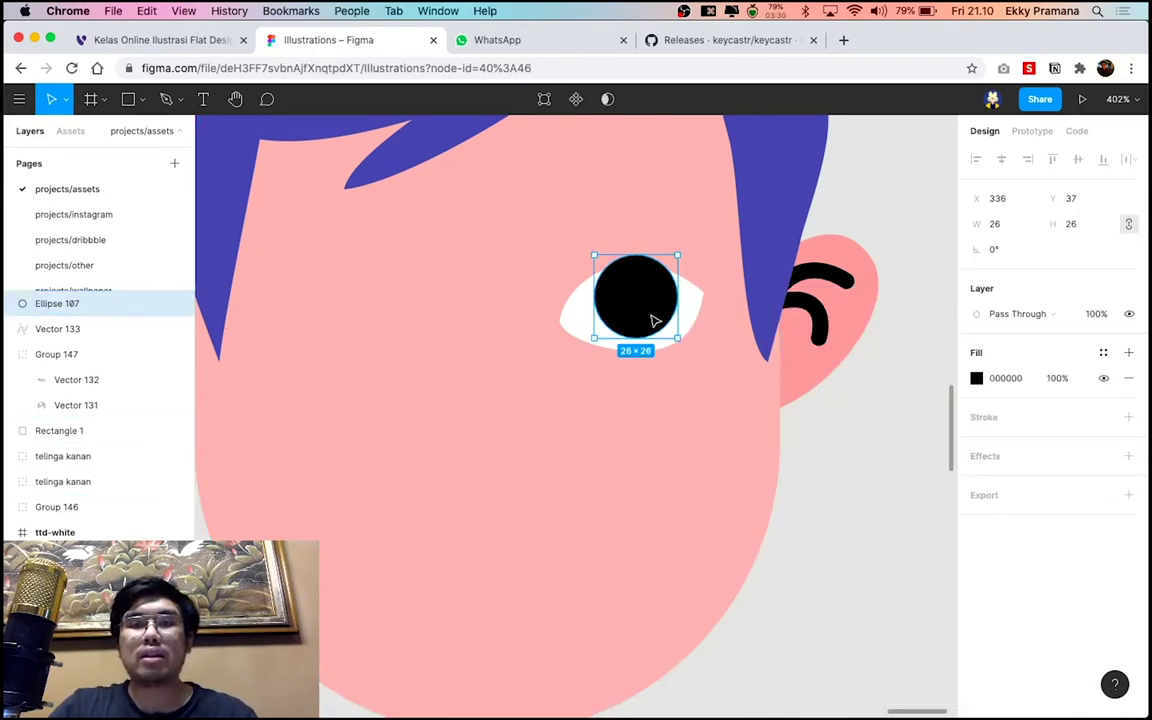
left_click_drag(652, 320, 653, 321)
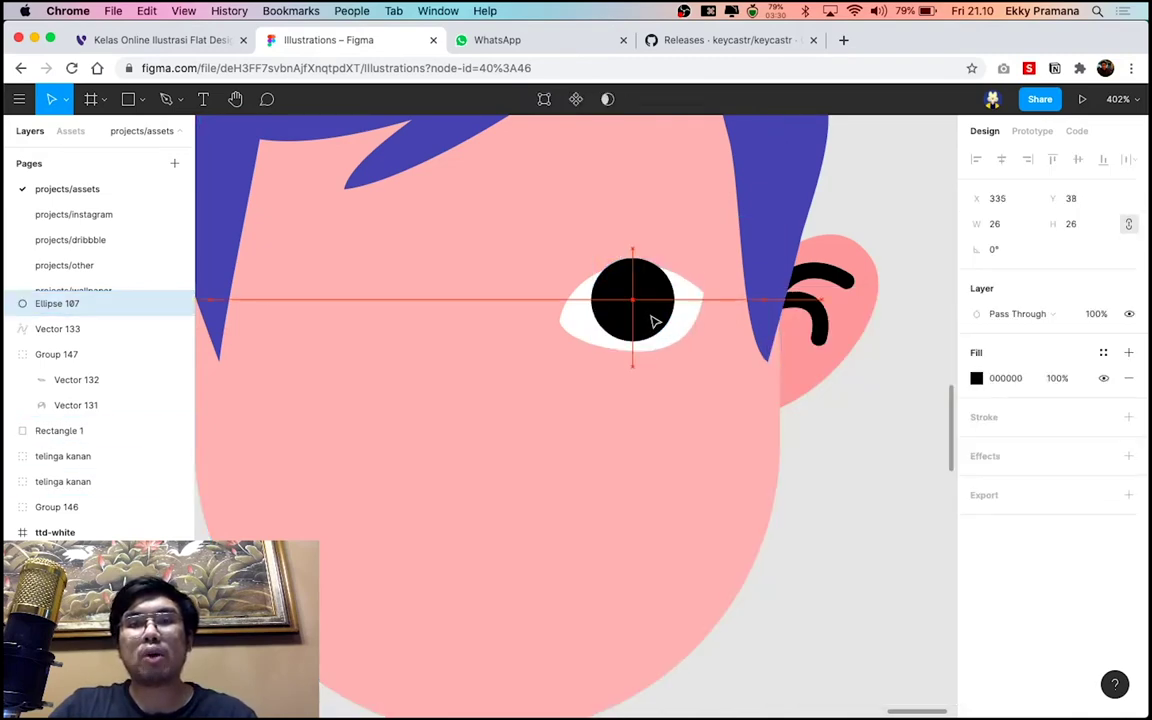
left_click(869, 463)
scroll(869, 463, "down", 3)
scroll(869, 463, "down", 3)
scroll(869, 463, "down", 2)
scroll(822, 427, "down", 2)
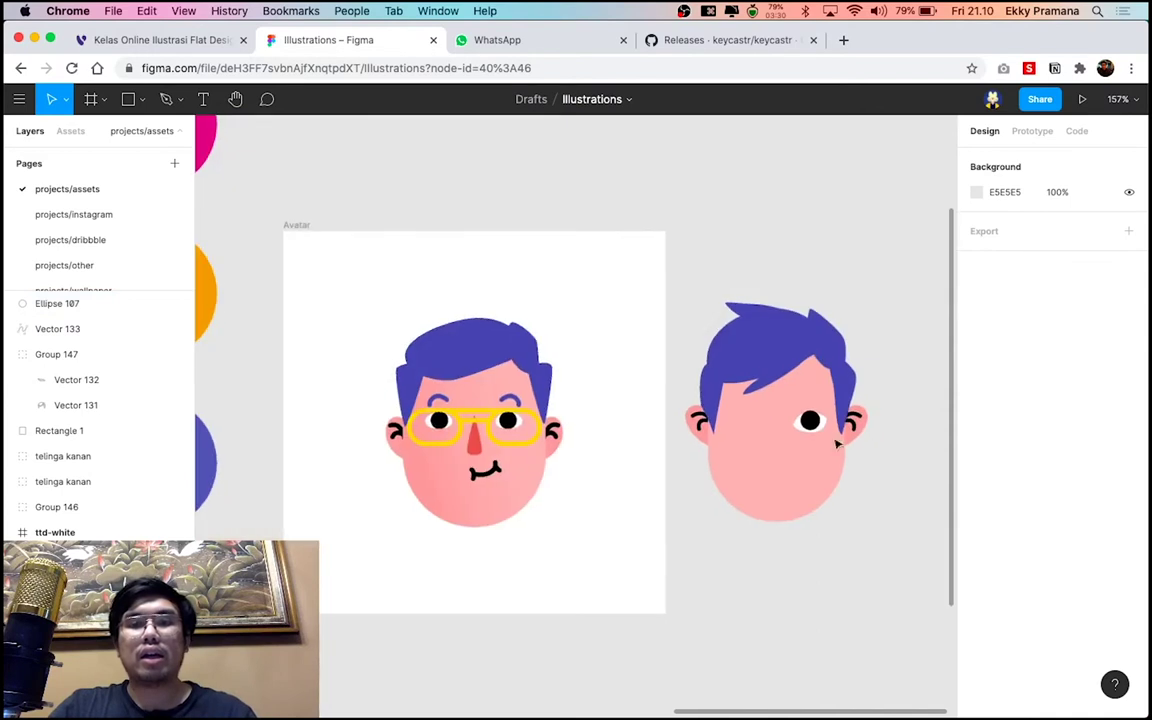
scroll(822, 427, "up", 3)
scroll(822, 427, "up", 3)
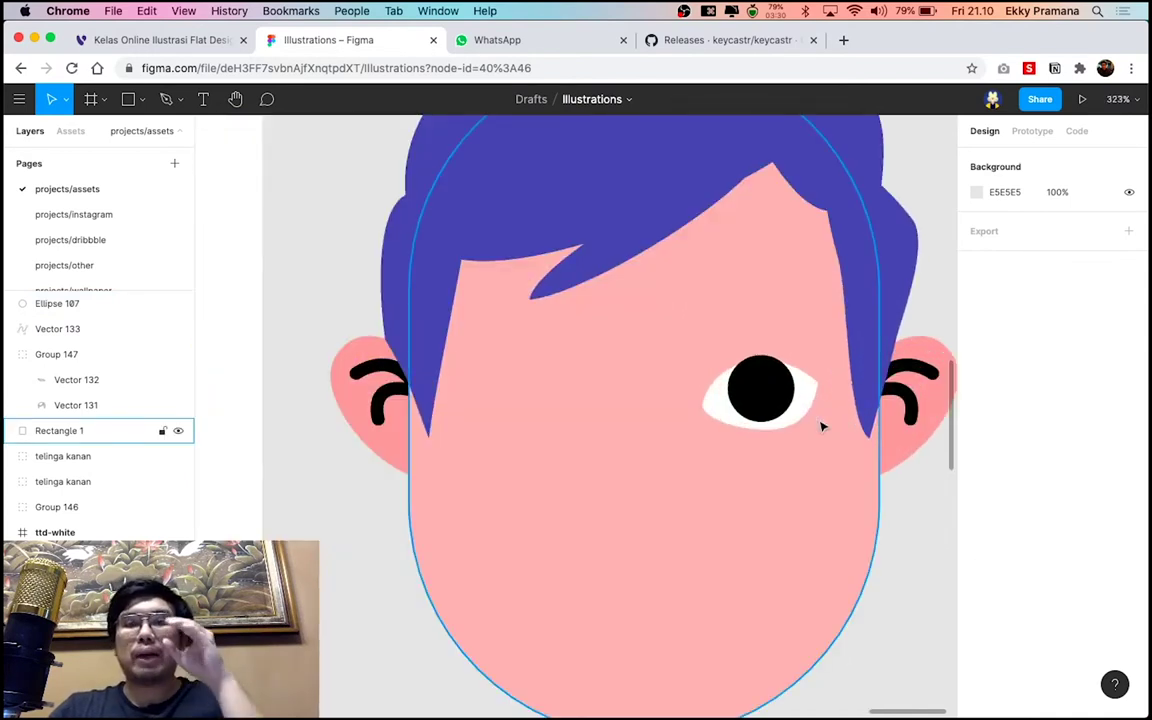
scroll(793, 400, "up", 2)
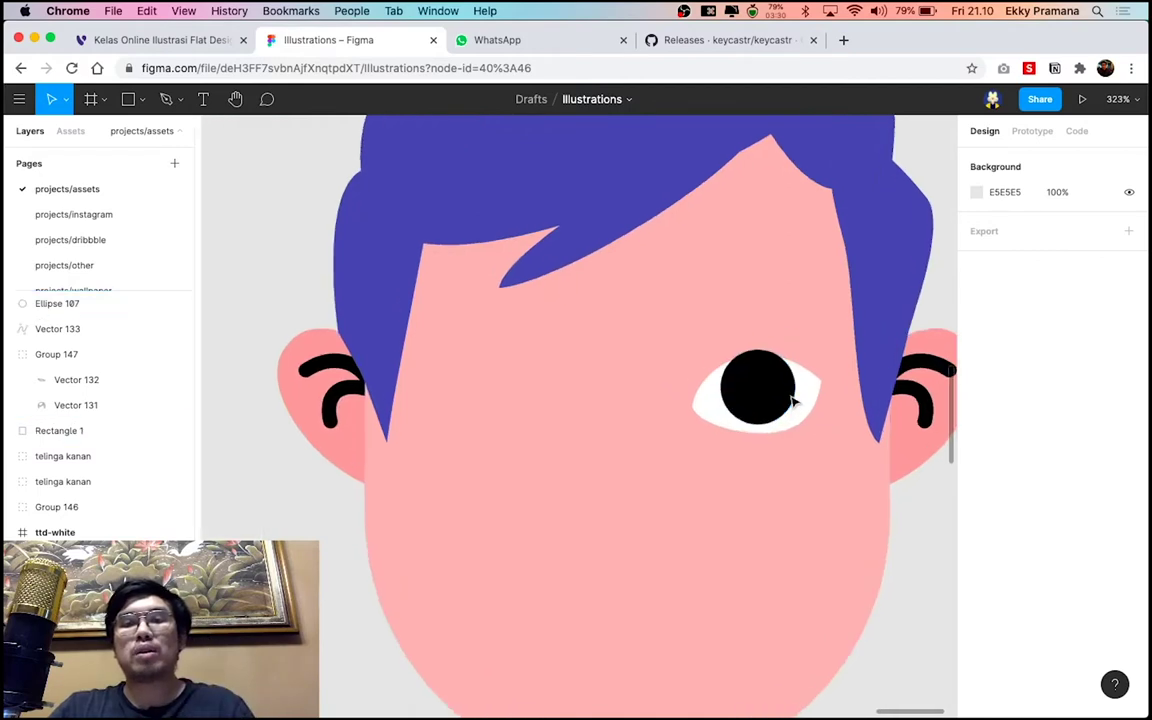
scroll(785, 410, "up", 3)
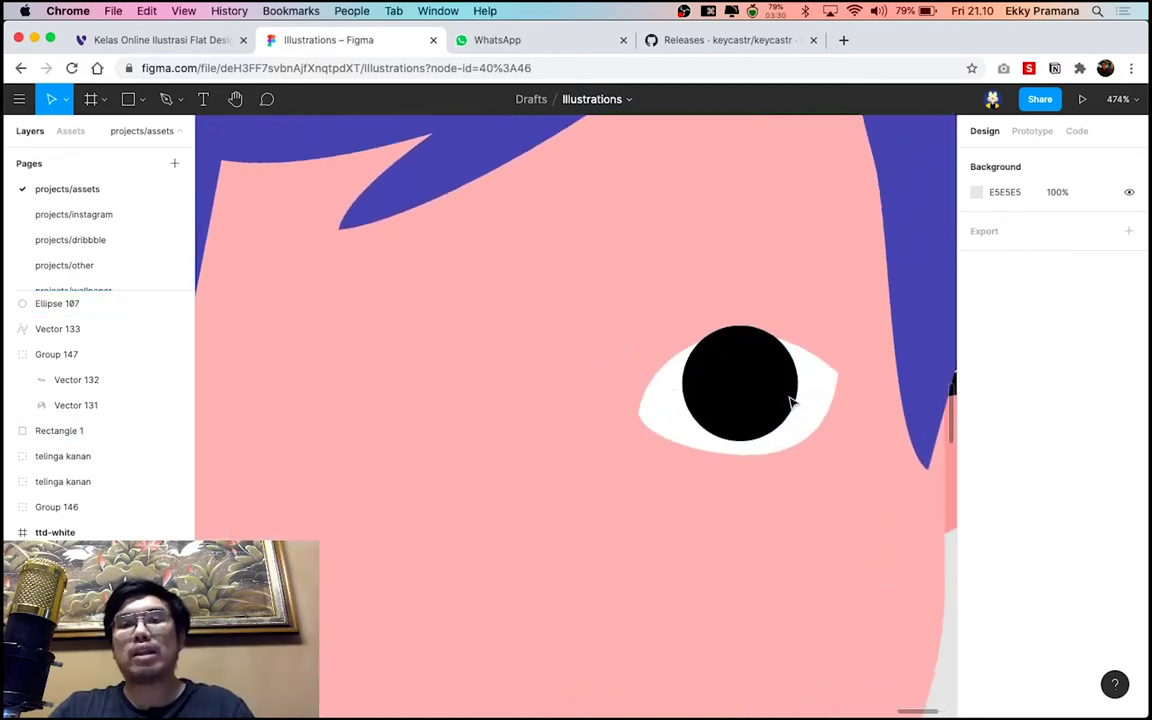
Enlarge the black pupil slightly downward over the pink face
left_click(758, 437)
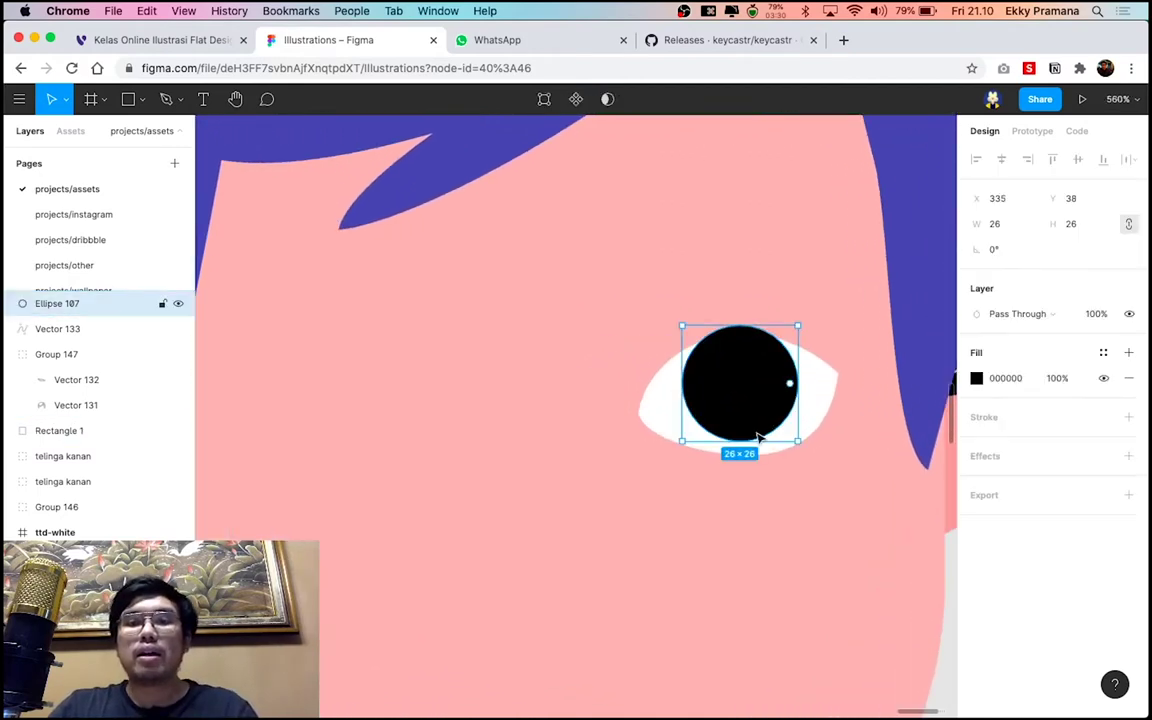
left_click_drag(745, 441, 745, 449)
left_click(850, 438)
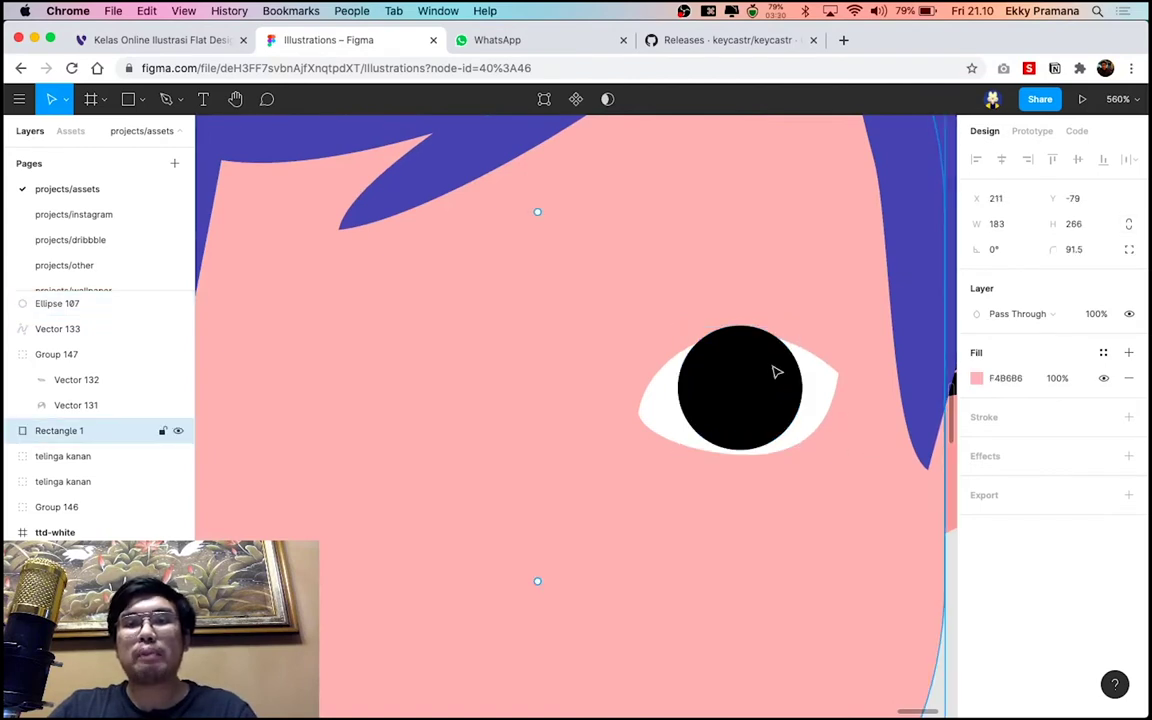
Duplicate the white almond eye as Vector 134 and compare it with Vector 133 in the layers list
left_click(836, 378)
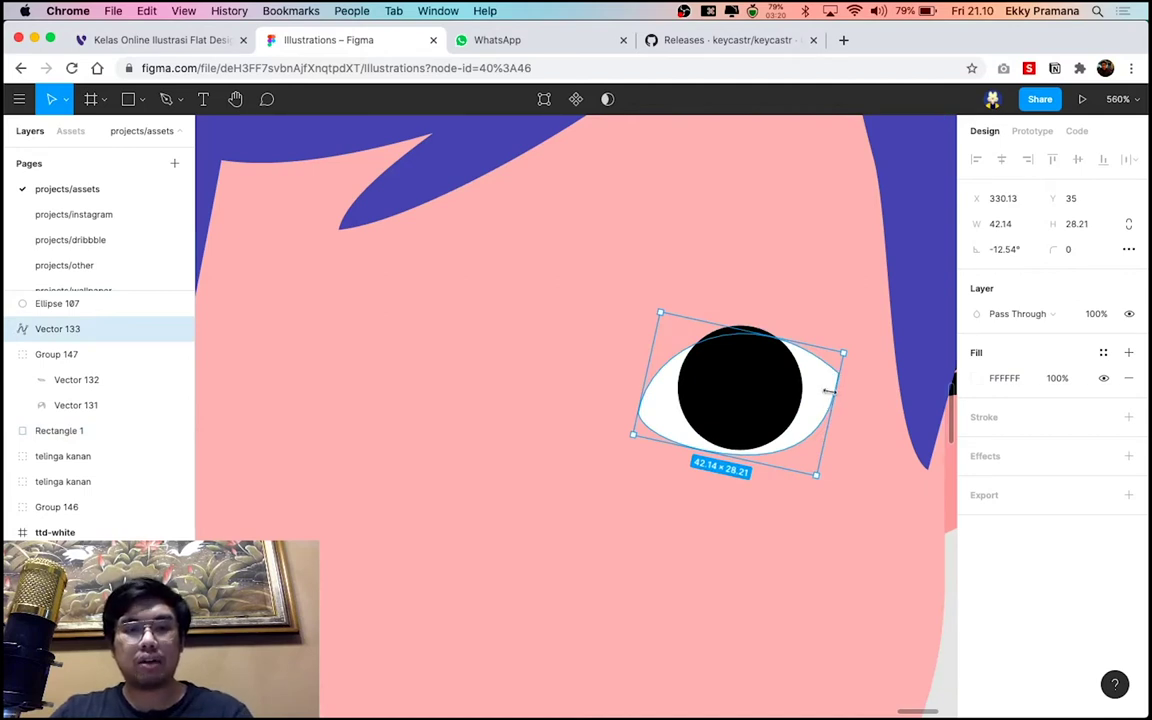
key("ctrl+d")
left_click(828, 391)
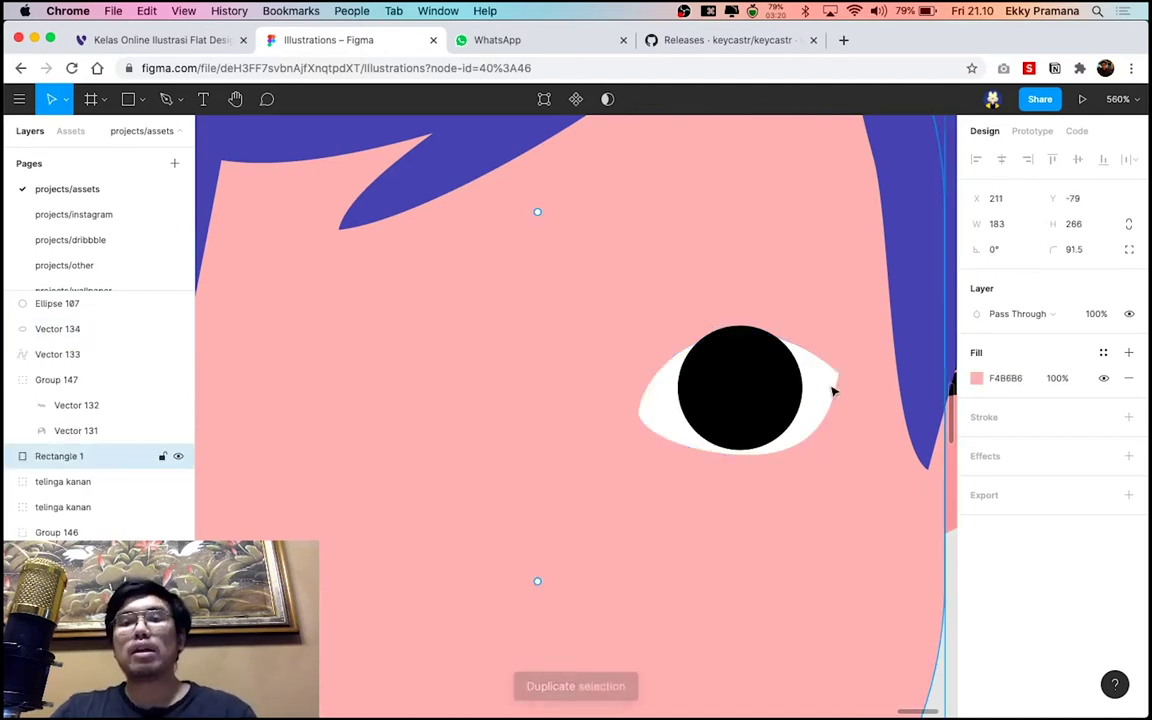
left_click(95, 328)
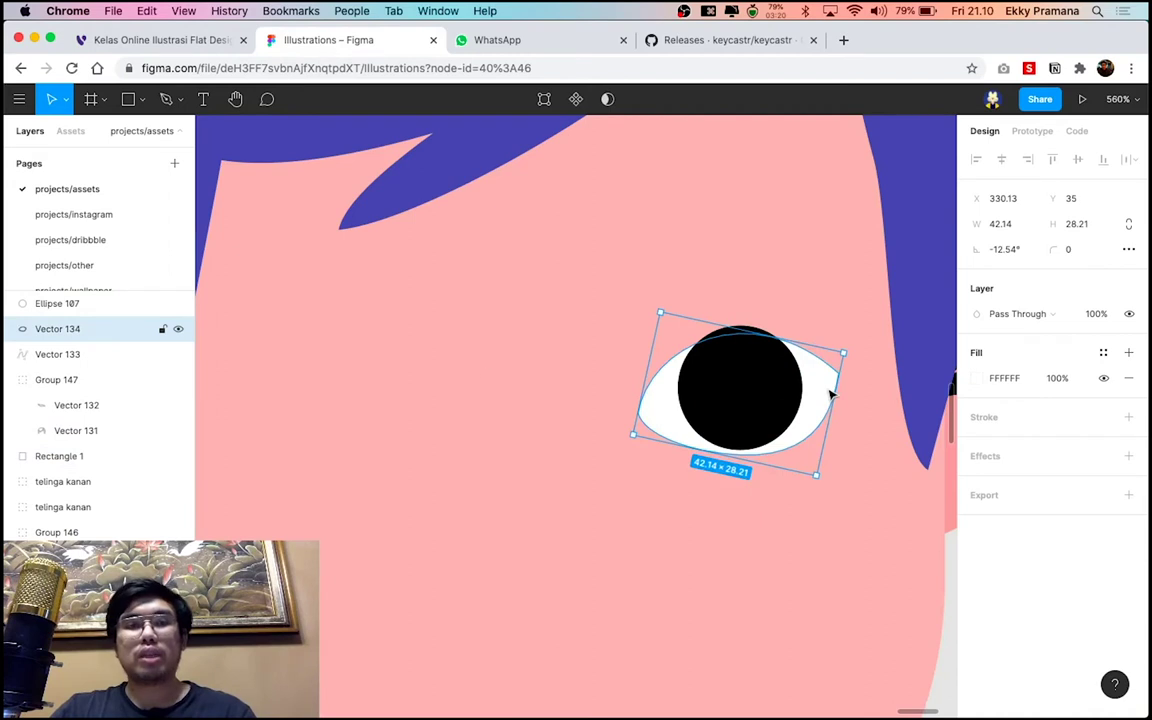
left_click(62, 353)
left_click(30, 335)
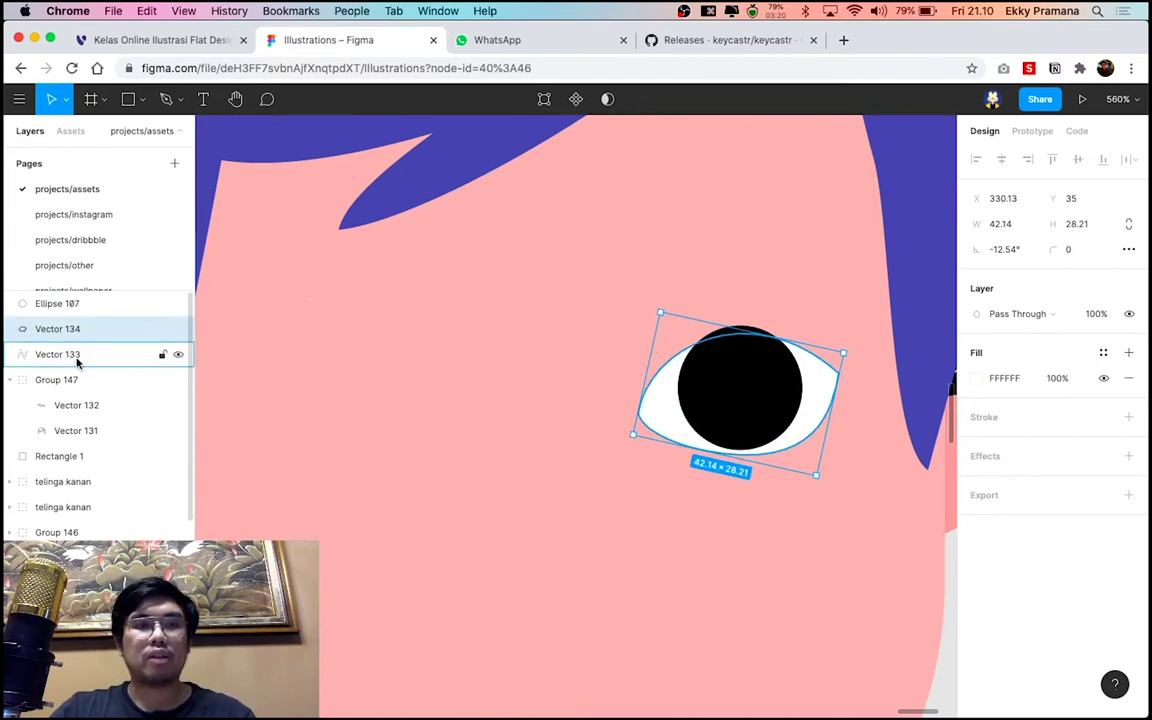
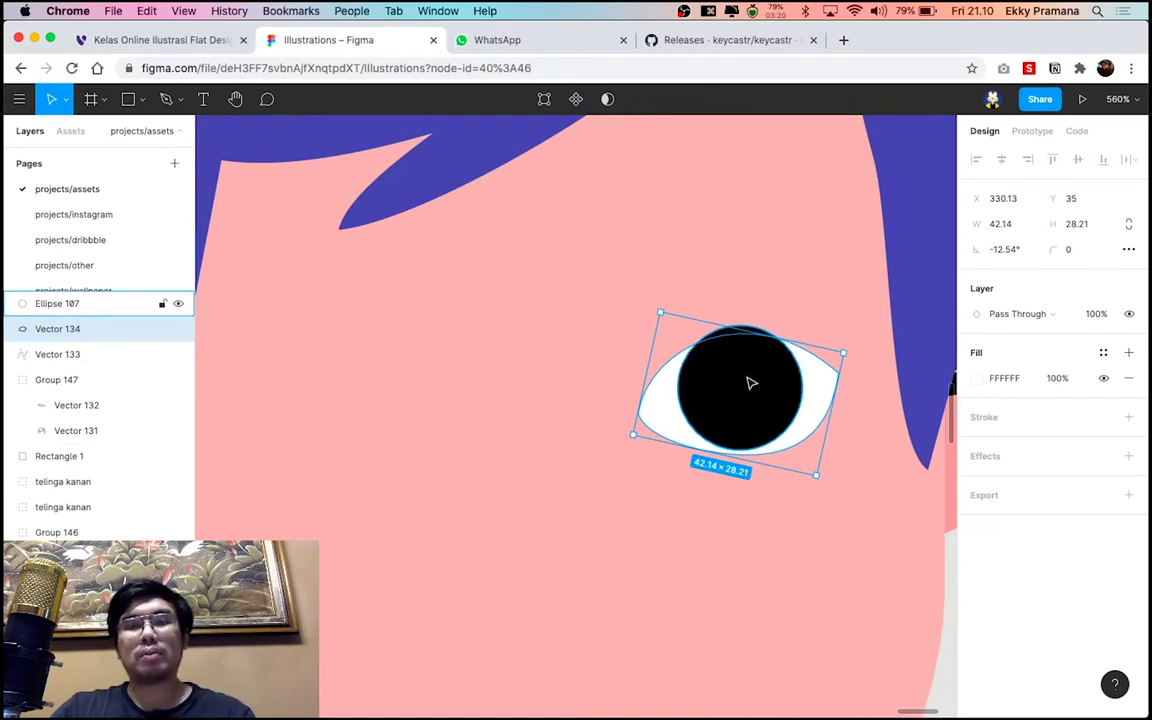
Mask the black pupil with the white eye shape using Use as Mask
left_click(750, 382, "shift")
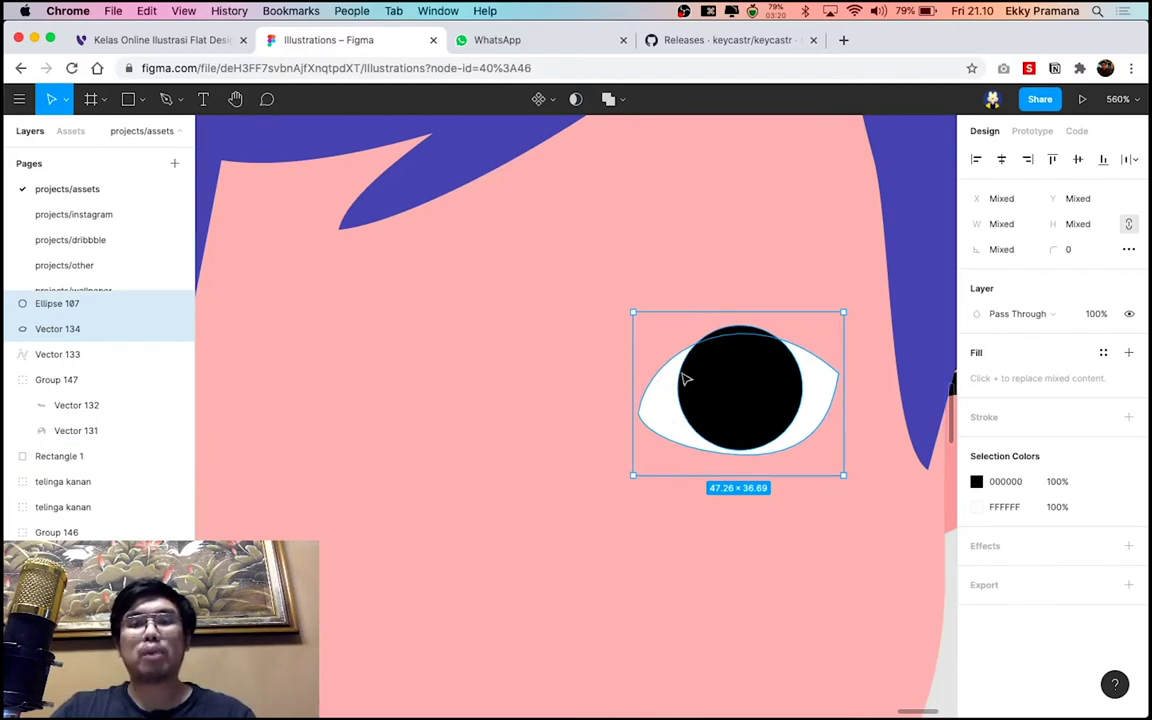
mouse_move(90, 329)
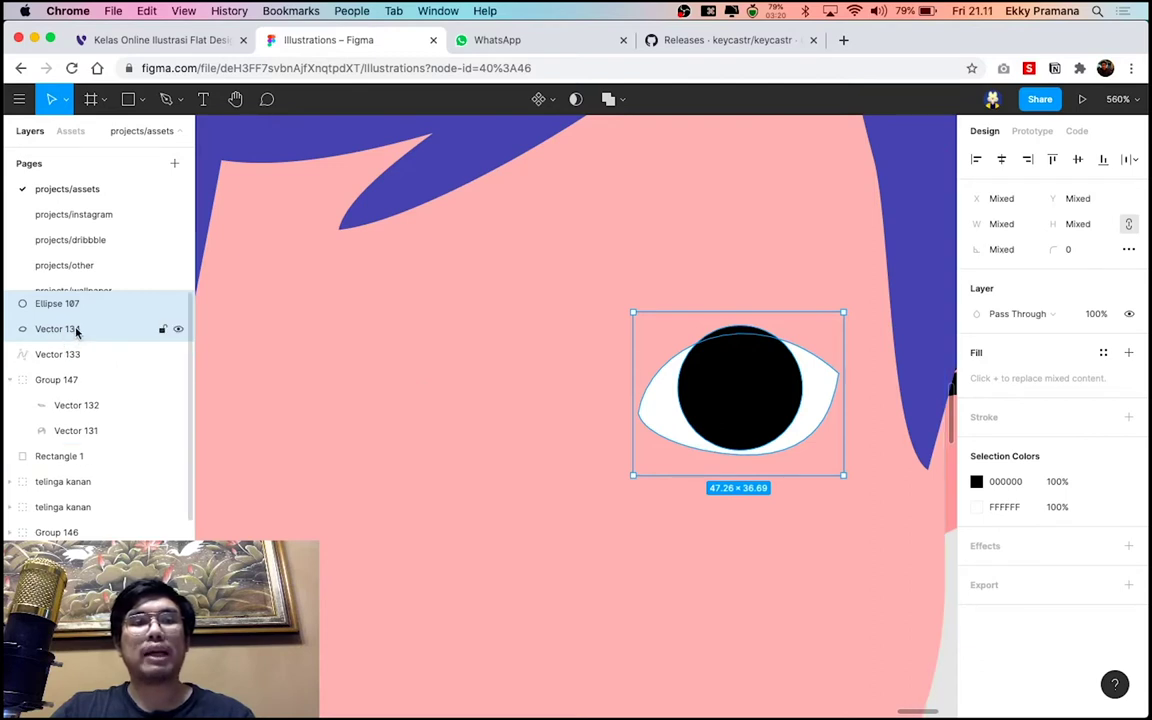
right_click(736, 380)
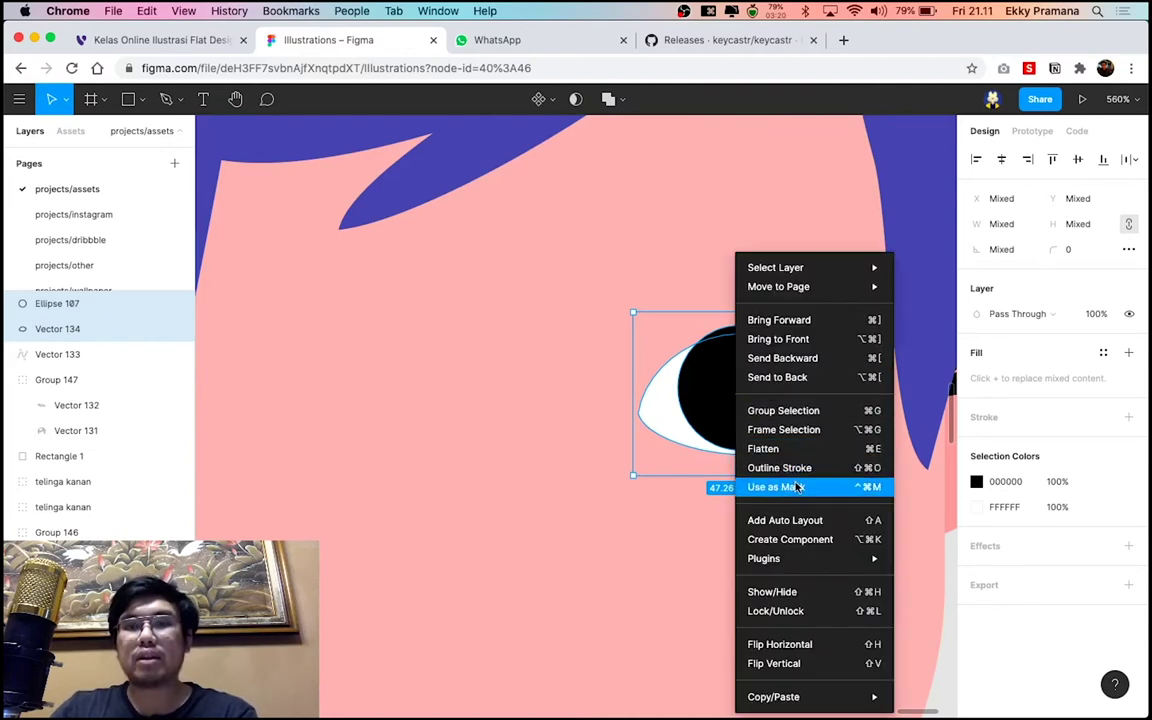
left_click(576, 100)
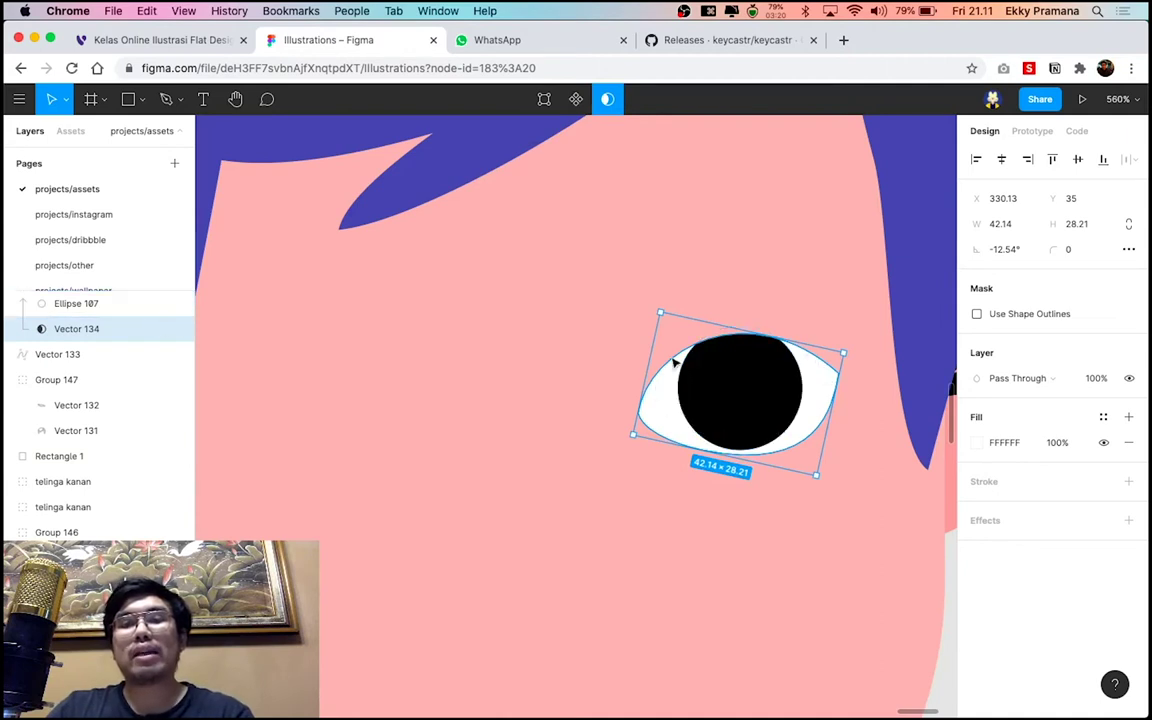
Reposition the pupil inside the mask so it sits centred in the eye white
double_click(752, 390)
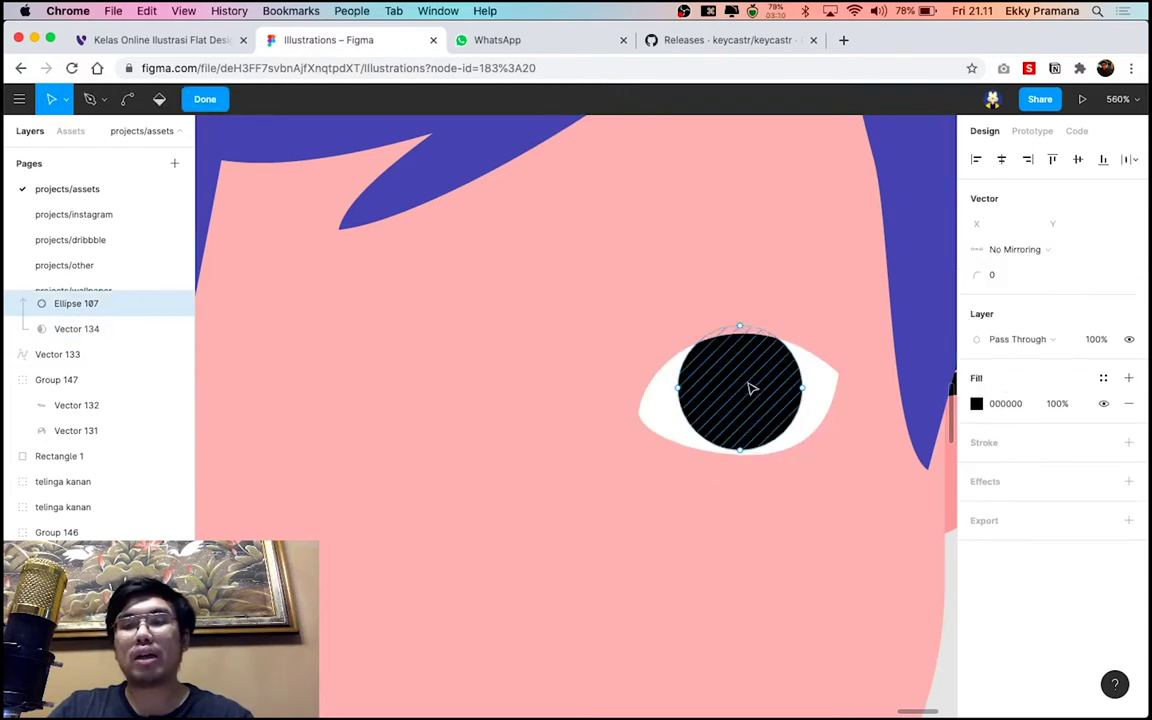
key("Escape")
left_click_drag(752, 388, 745, 378)
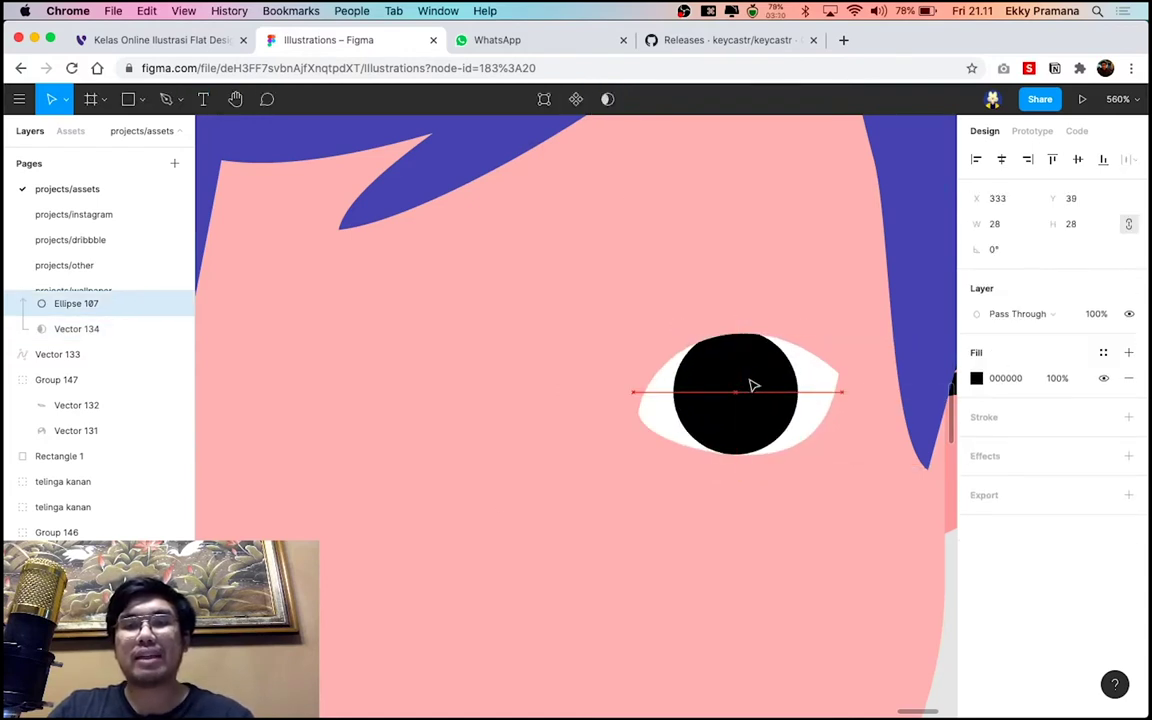
left_click_drag(745, 378, 752, 394)
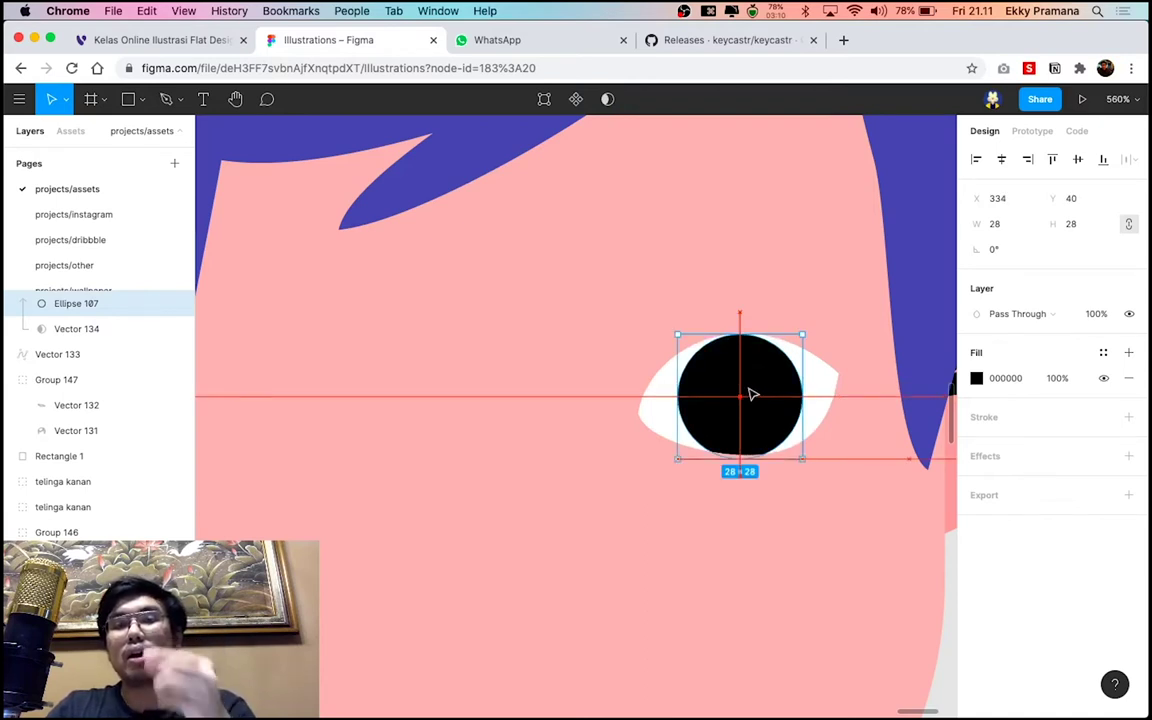
mouse_move(752, 394)
left_mouse_down()
mouse_move(752, 429)
mouse_move(761, 365)
mouse_move(725, 395)
mouse_move(754, 384)
left_mouse_up()
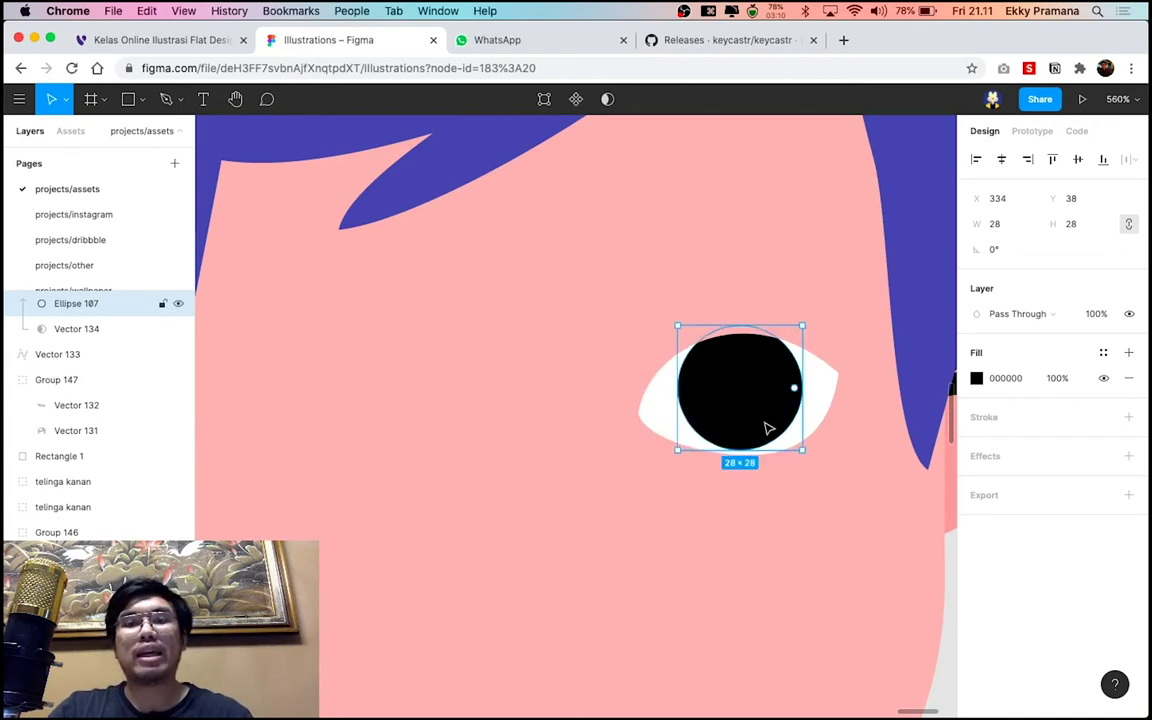
scroll(759, 420, "down", 5)
Group the eye's Mask Group with its Vector 133 outline and name the group 'mata kanan'
key("Escape")
key("shift+1")
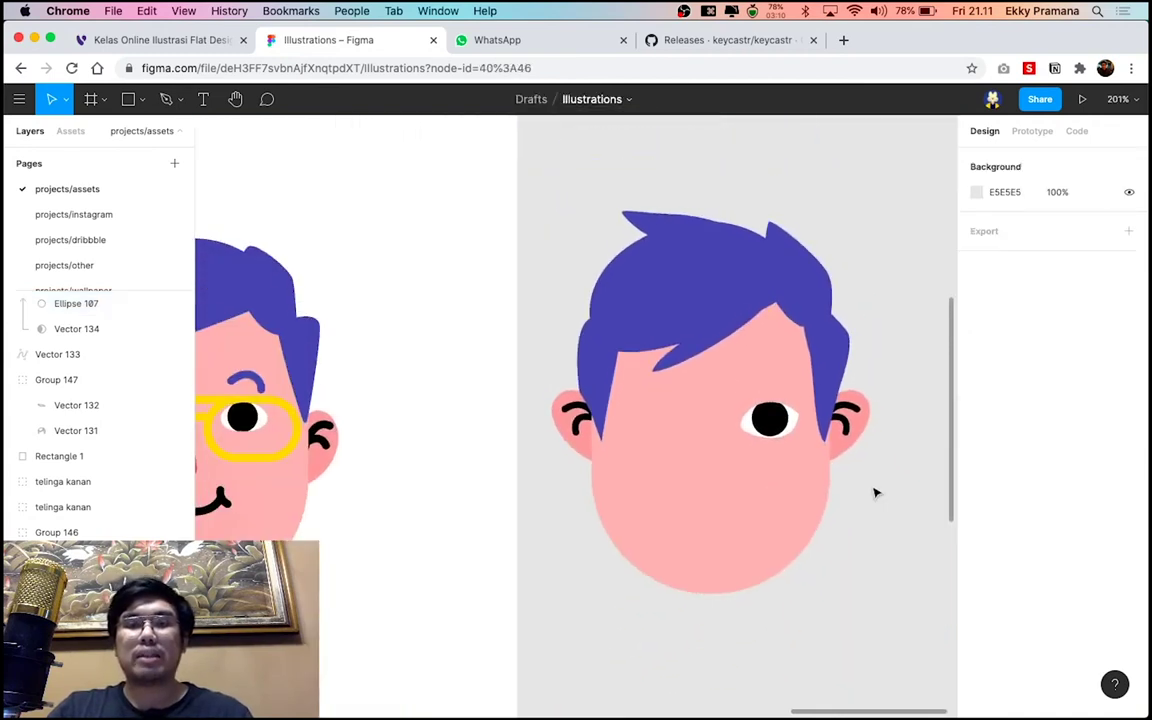
scroll(774, 458, "up", 2)
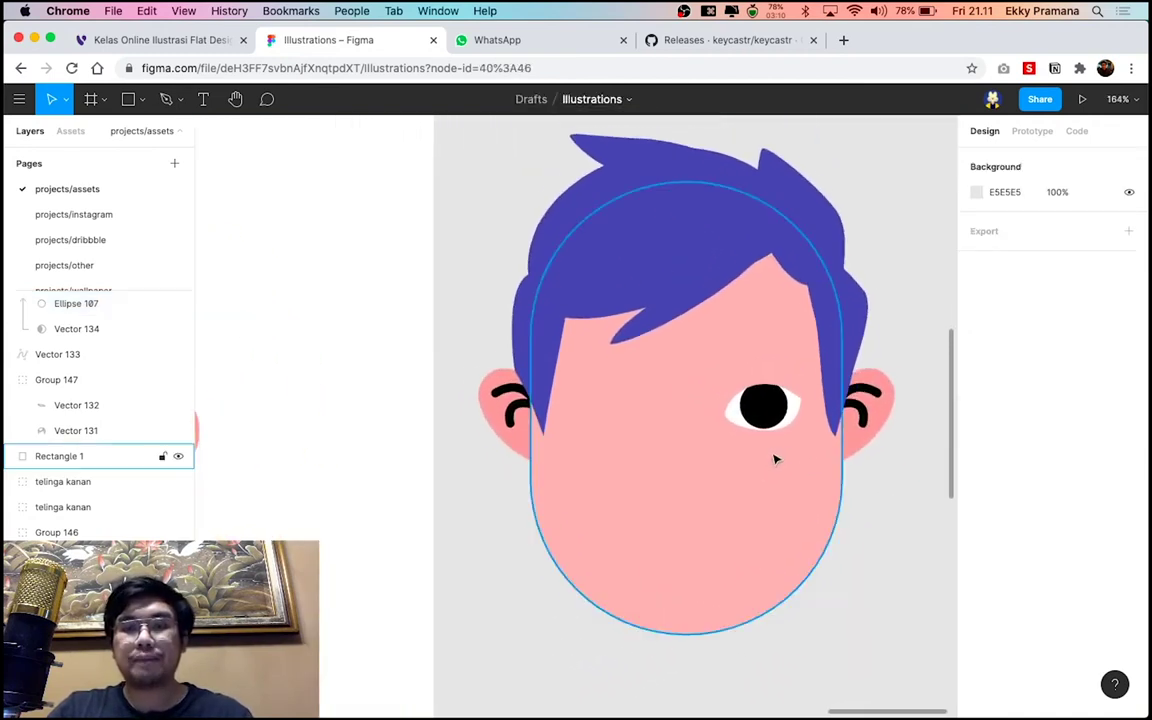
scroll(774, 458, "up", 2)
scroll(779, 455, "up", 3)
scroll(760, 382, "up", 2)
left_click(790, 340)
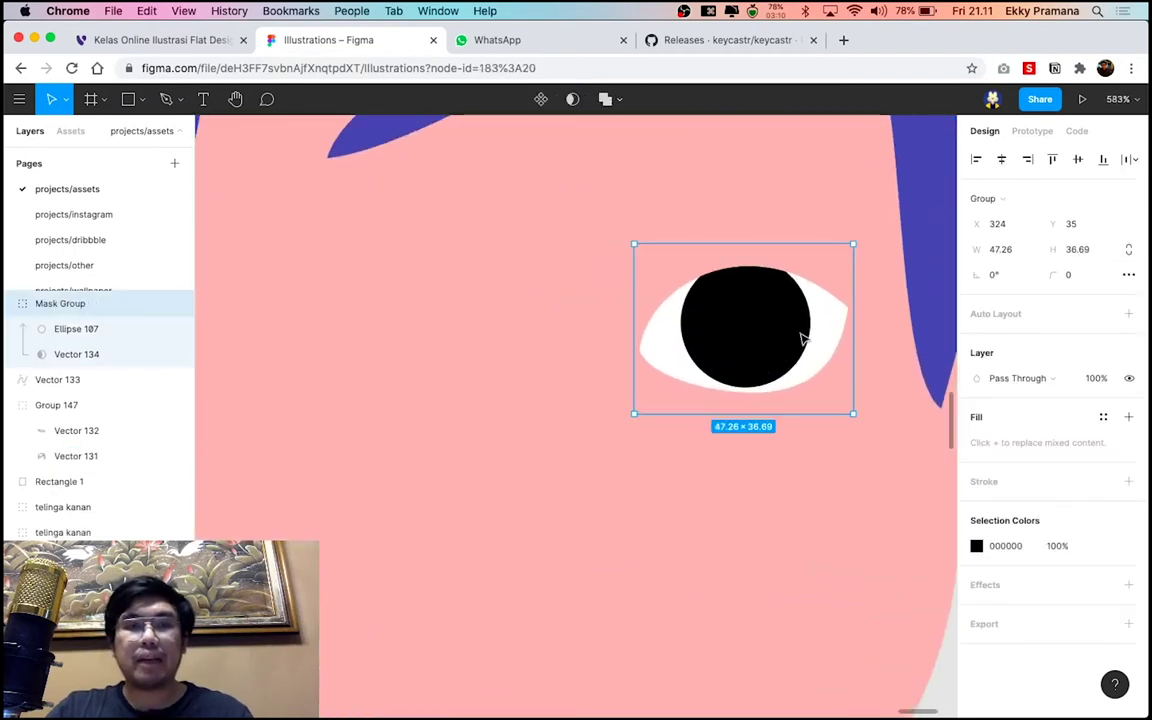
mouse_move(90, 303)
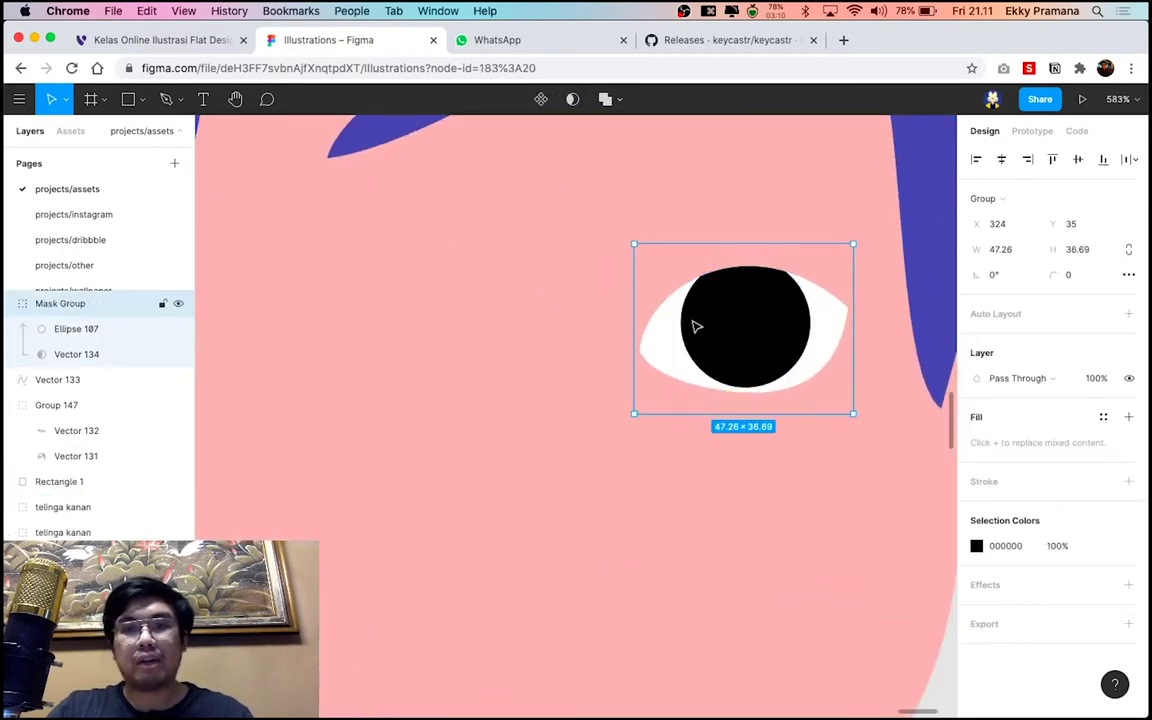
scroll(669, 309, "down", 2)
scroll(665, 308, "up", 1)
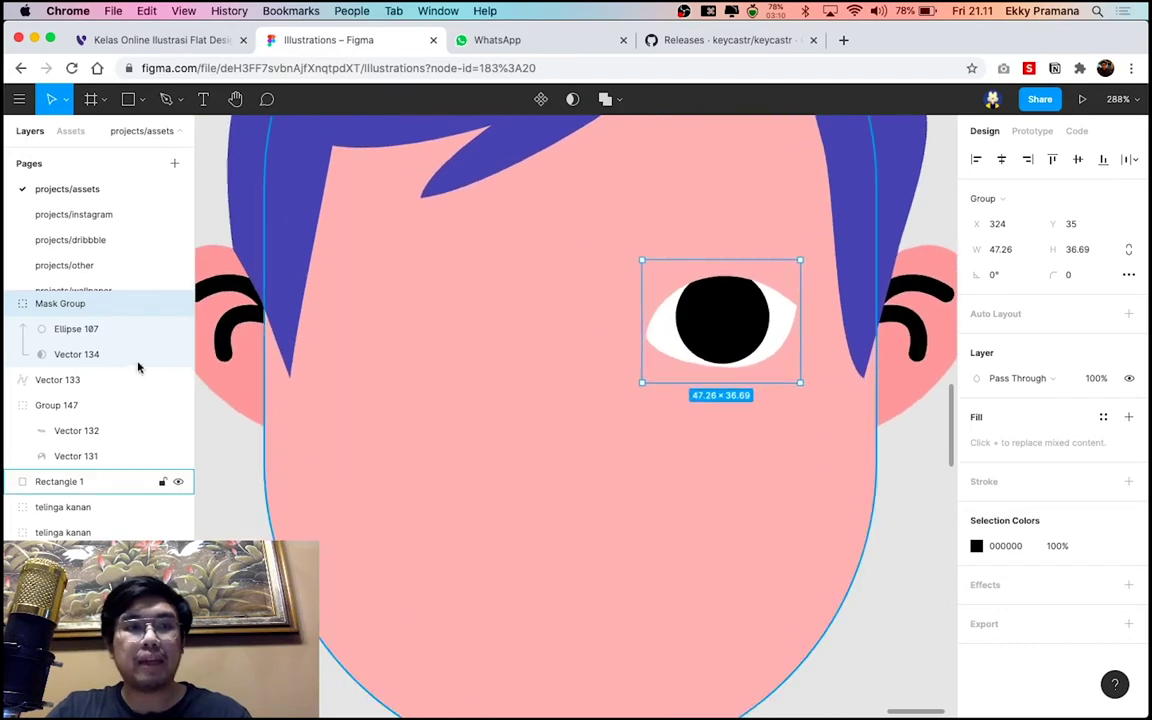
left_click(69, 391, "shift")
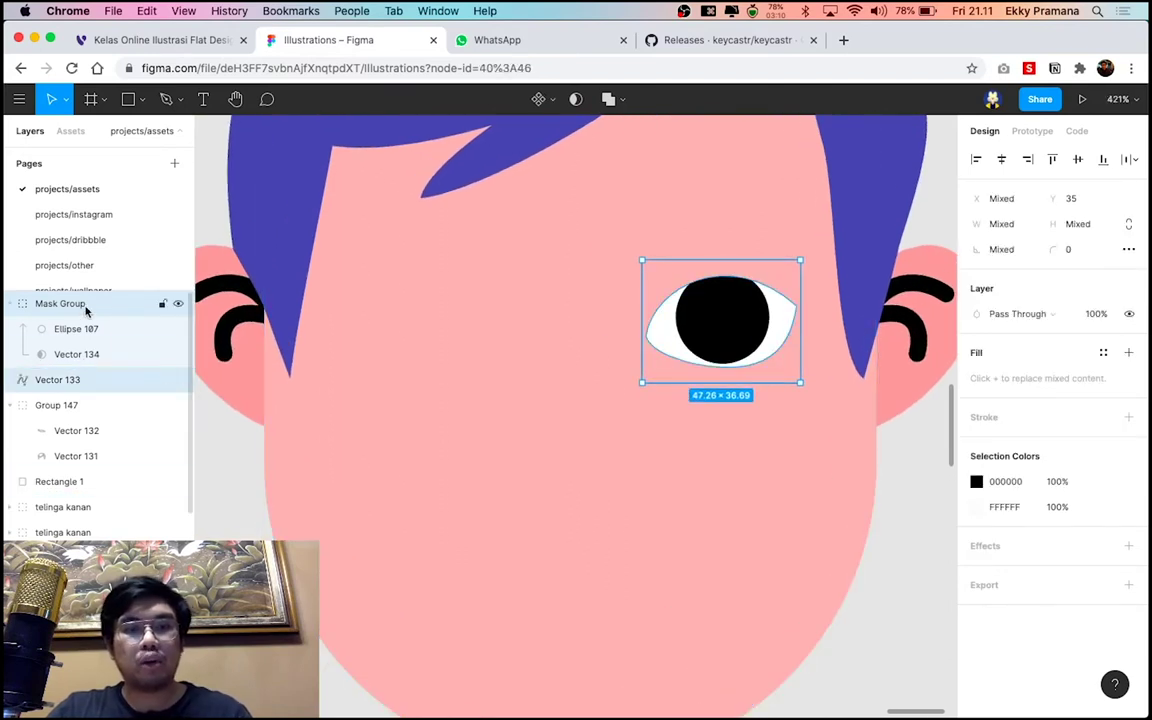
key("super+g")
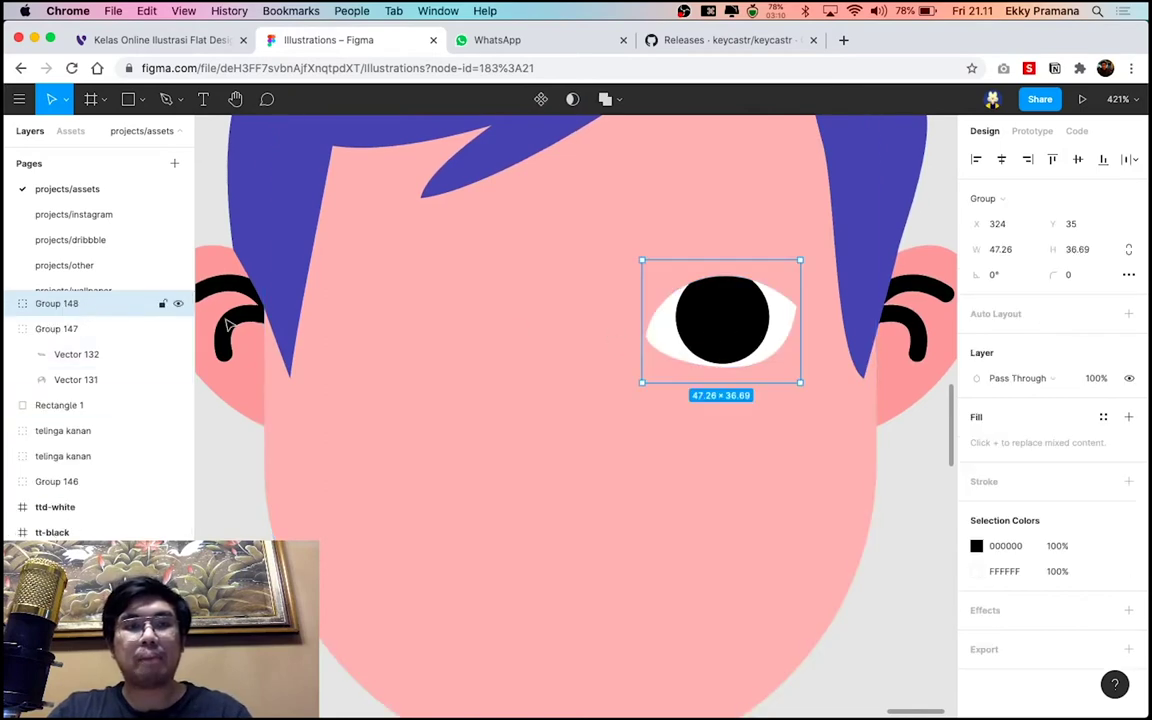
double_click(73, 304)
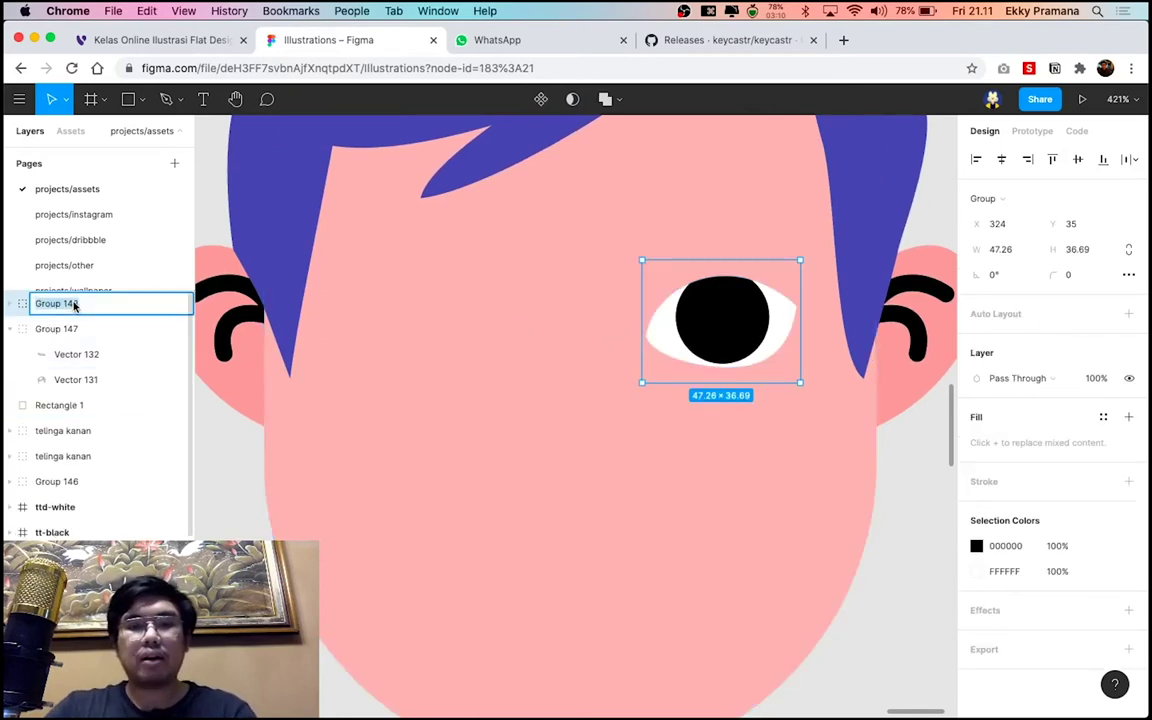
type("mata kanan")
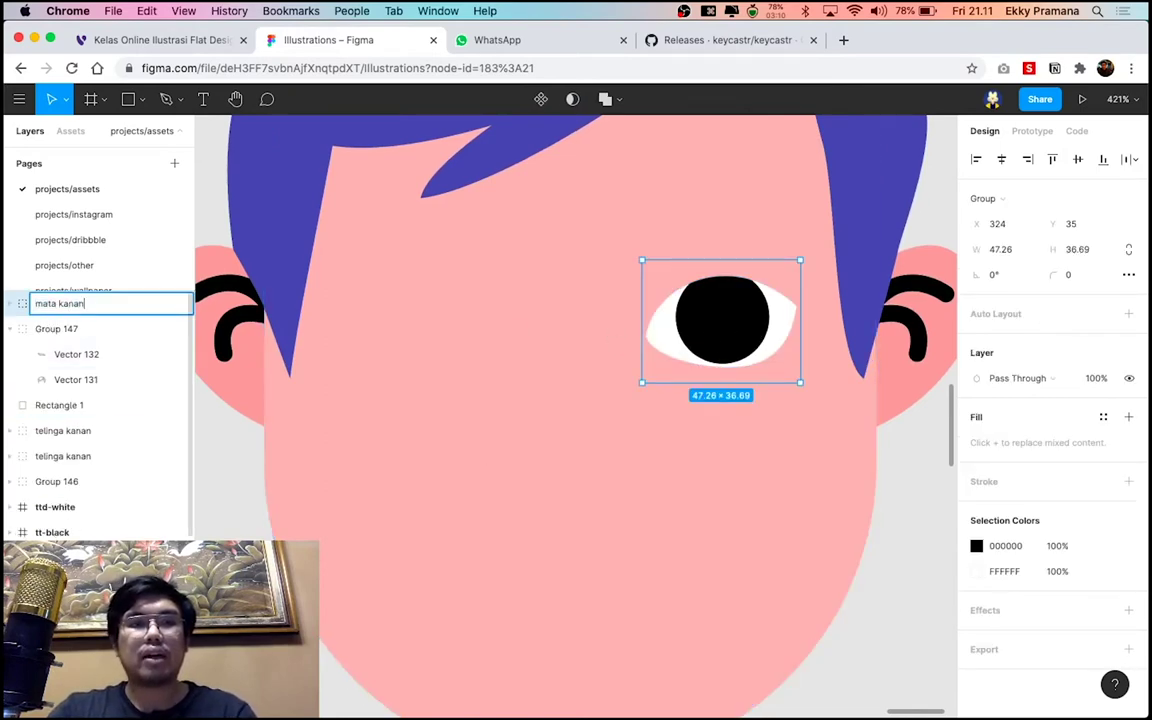
key("Return")
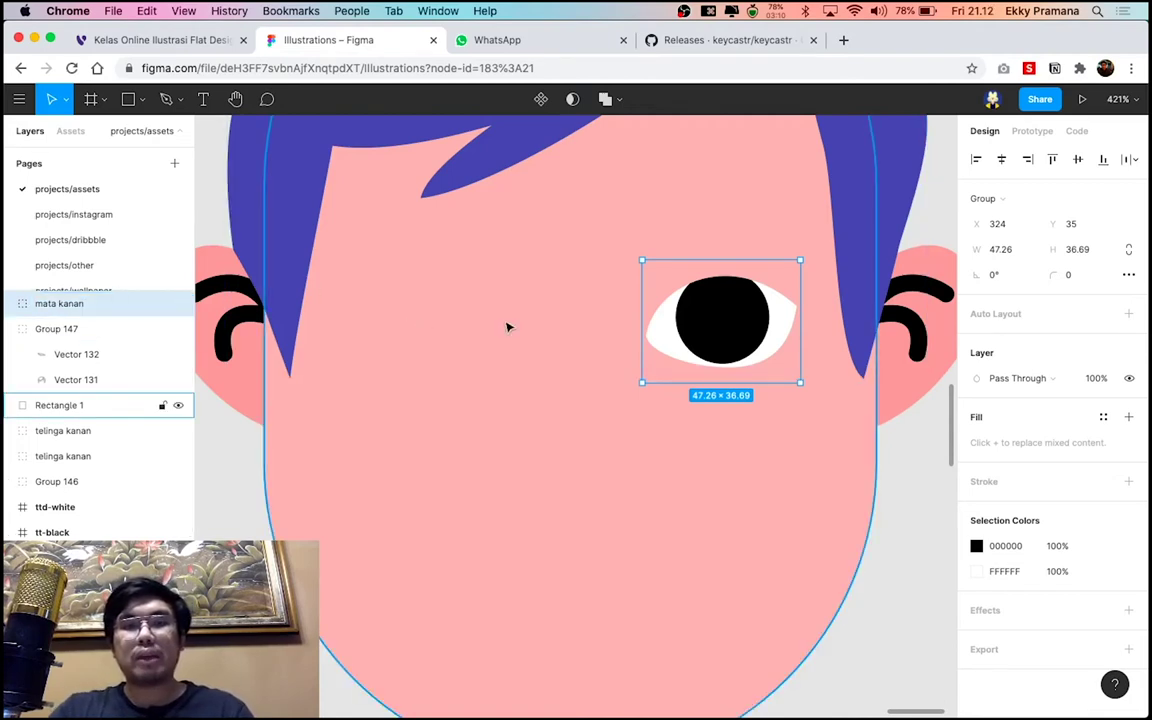
Rename the left ear group to 'telinga kiri'
scroll(509, 324, "down", 3)
left_click(278, 319)
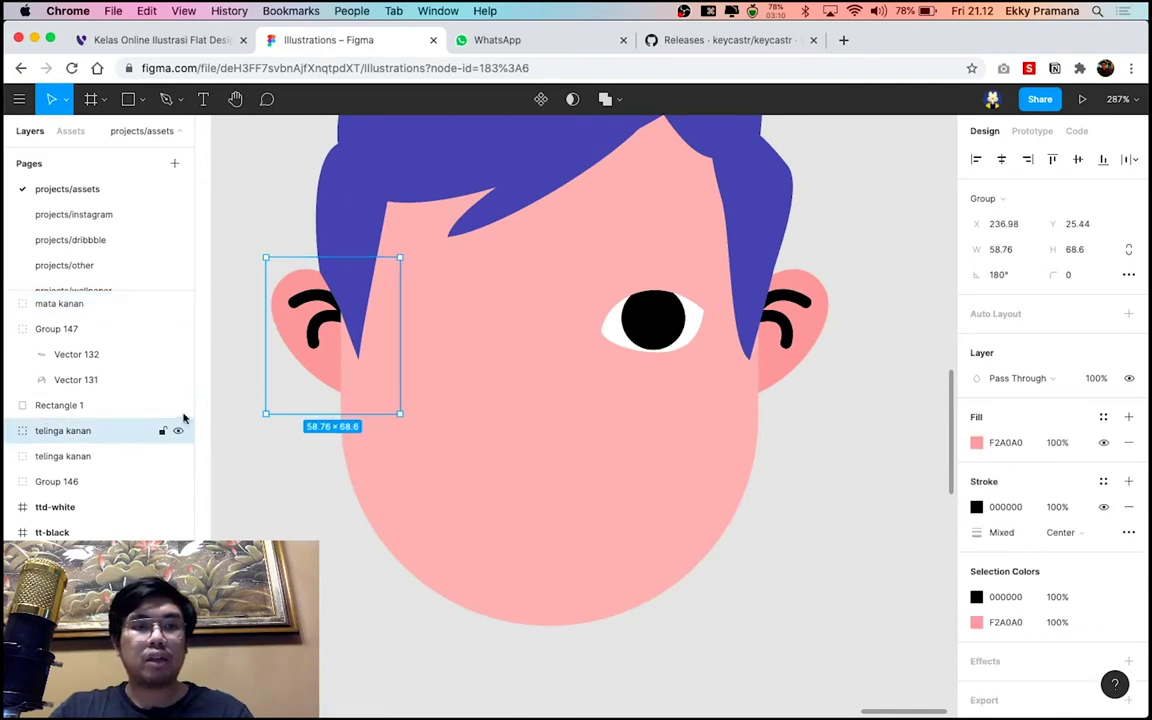
double_click(83, 434)
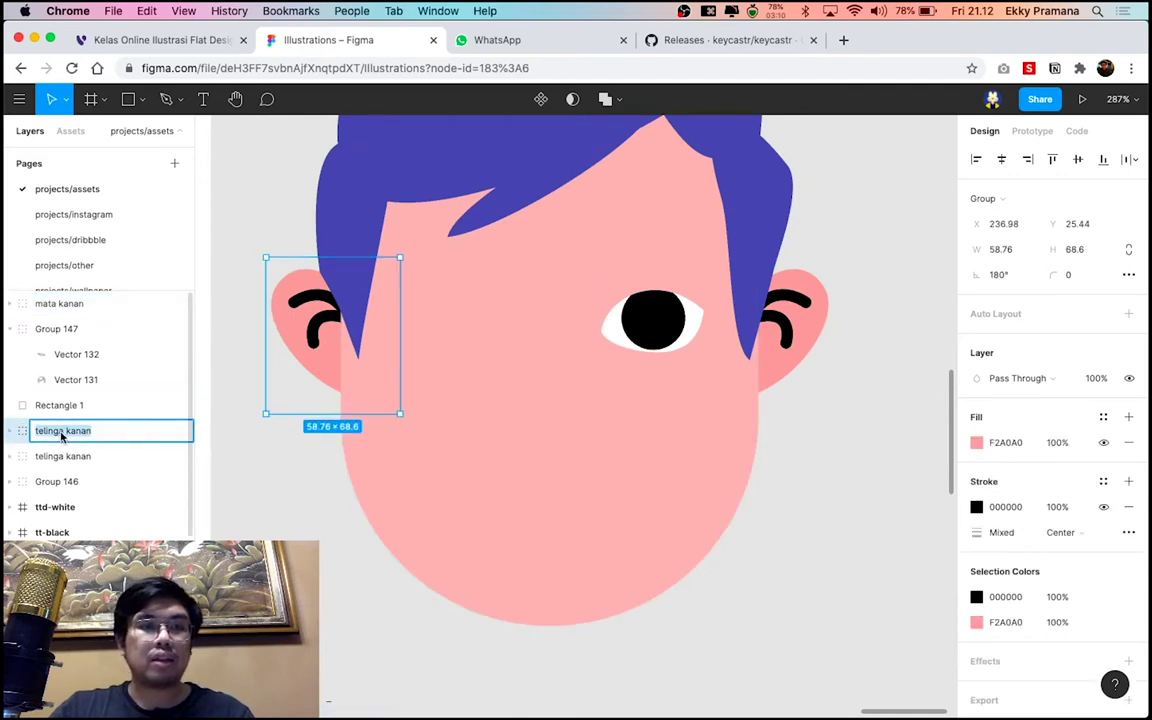
type("k")
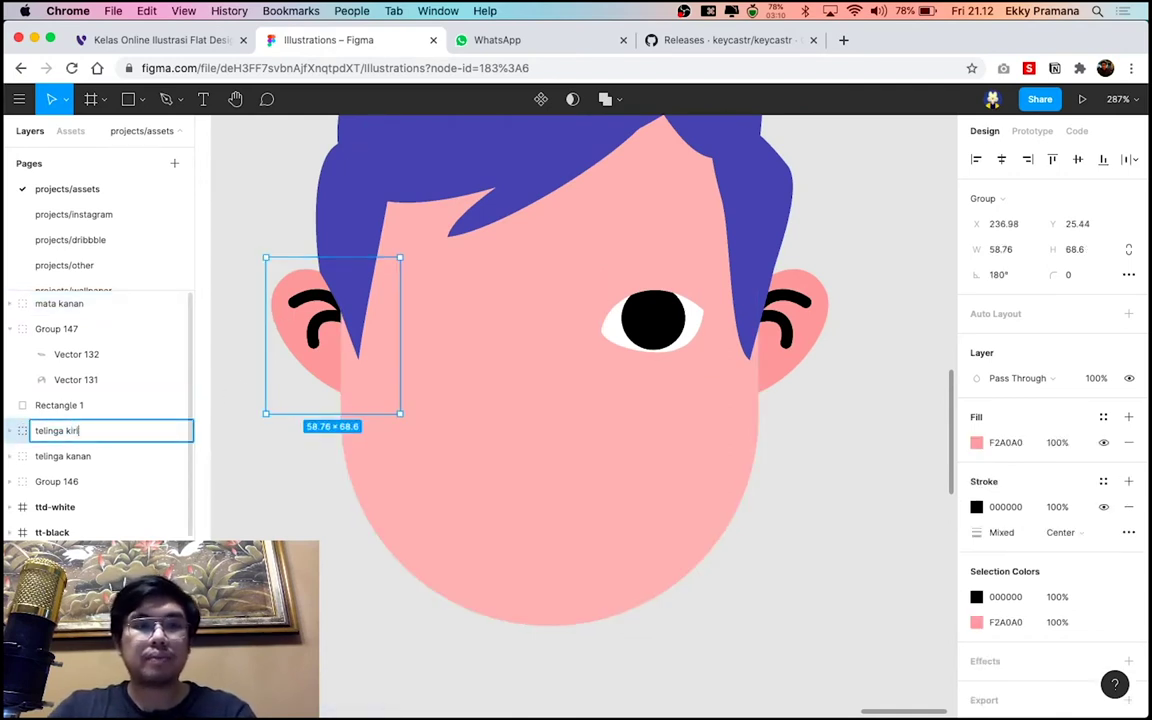
key("Return")
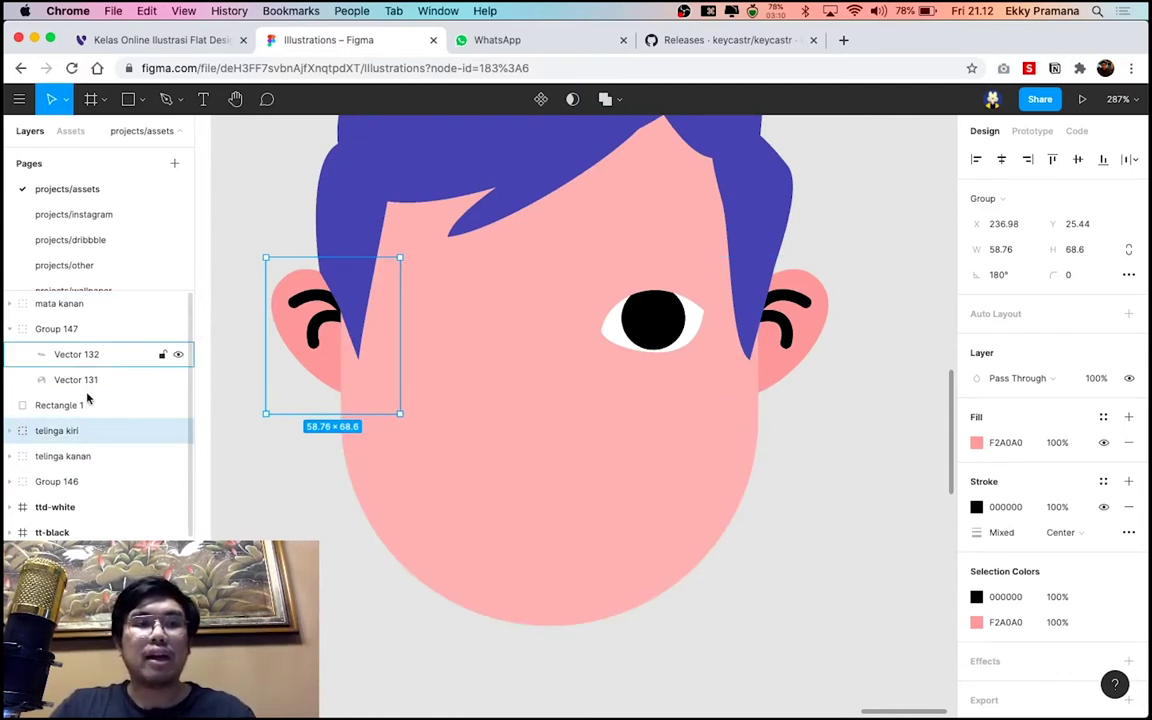
Duplicate the 'mata kanan' eye group, flip it horizontally, and move it to the face's left side
left_click(666, 338)
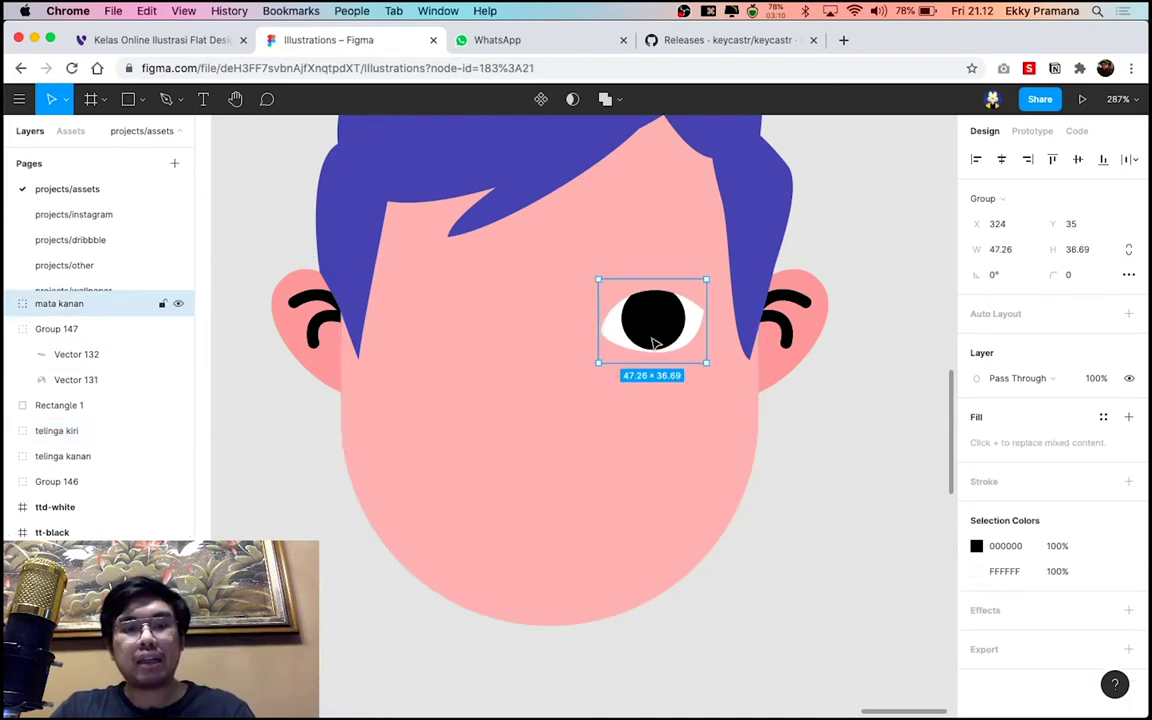
key("super+d")
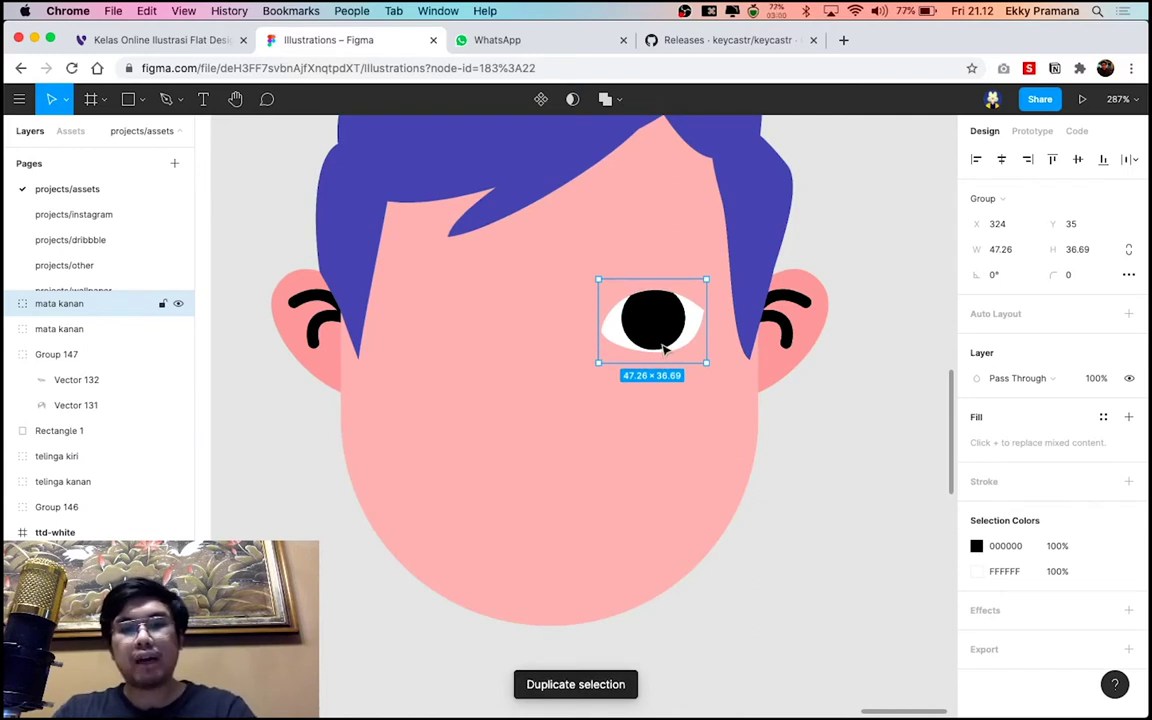
key("shift+h")
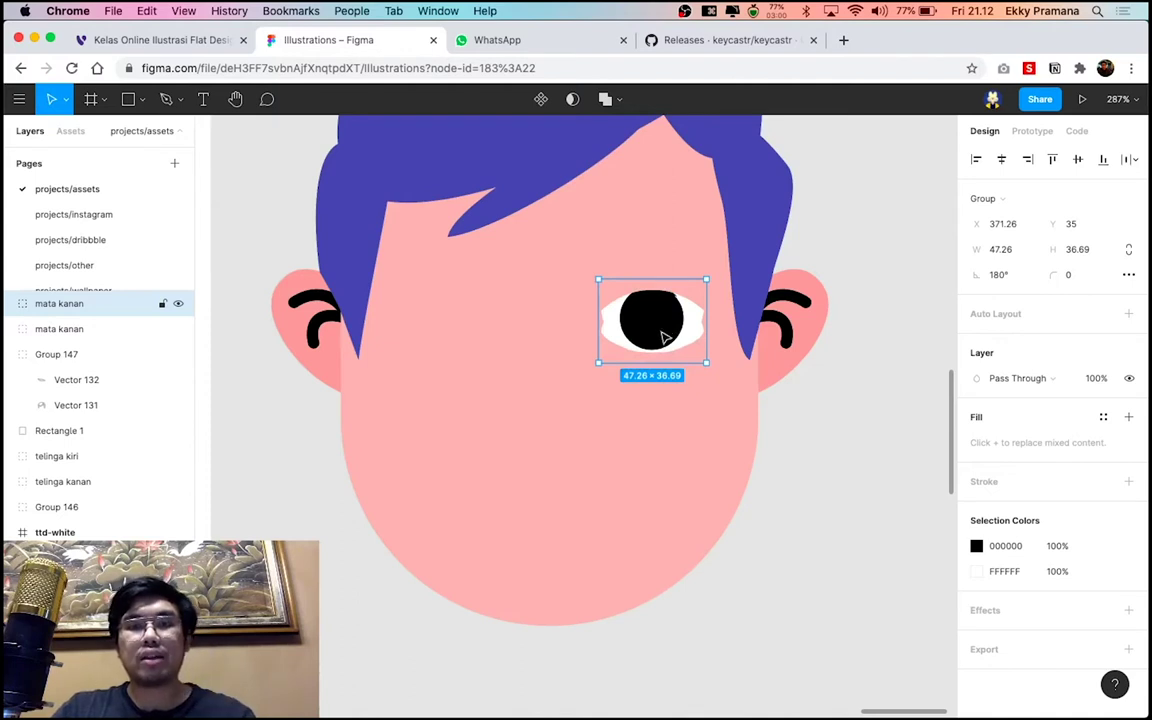
left_click_drag(665, 333, 475, 333)
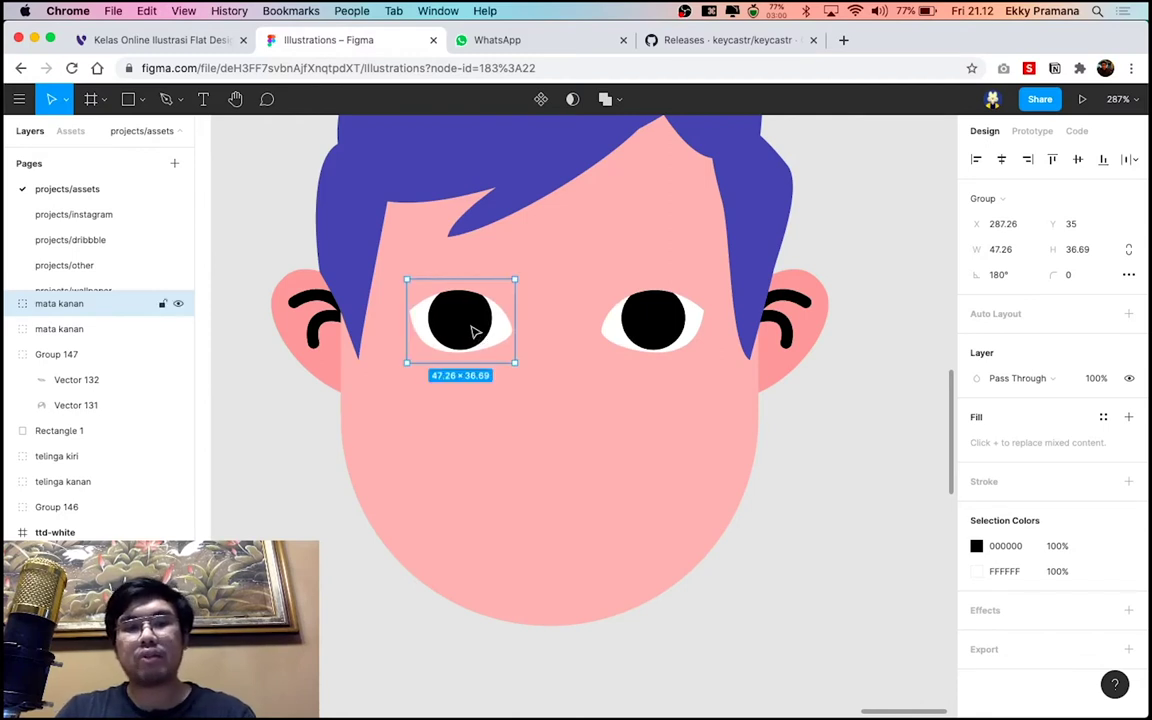
Fine-tune the copied eye's horizontal position with arrow-key nudges
key("Right")
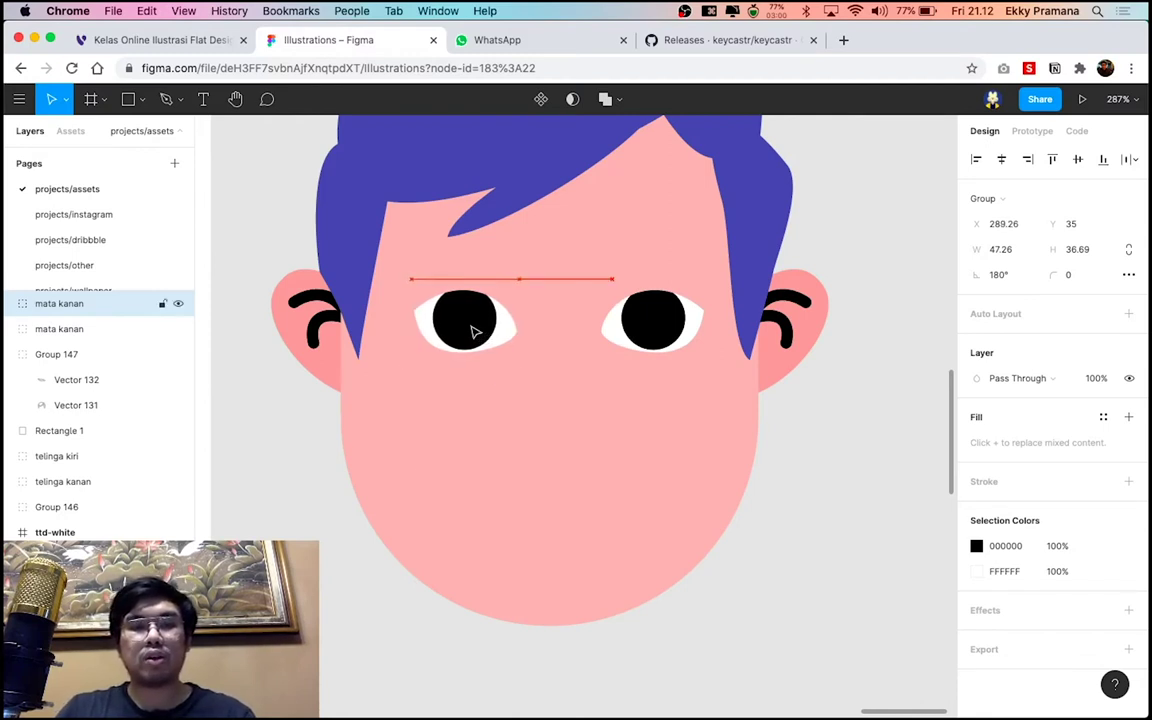
key("Left")
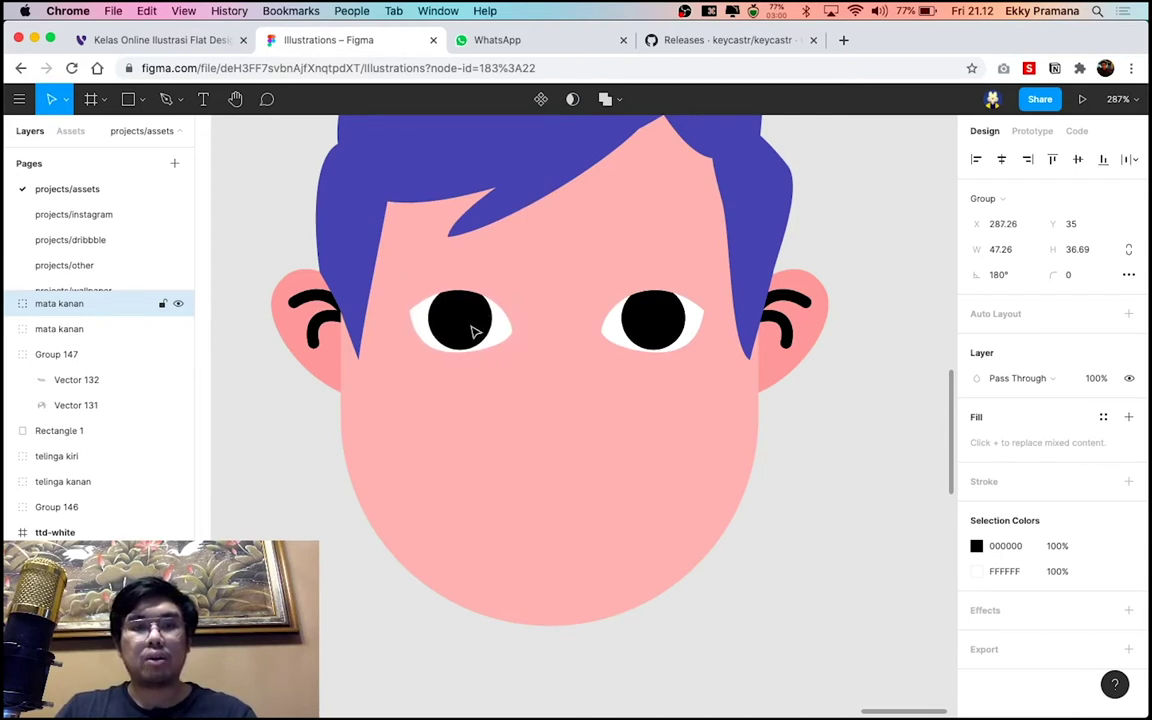
key("Left")
key("Left")
key("Left")
key("Left")
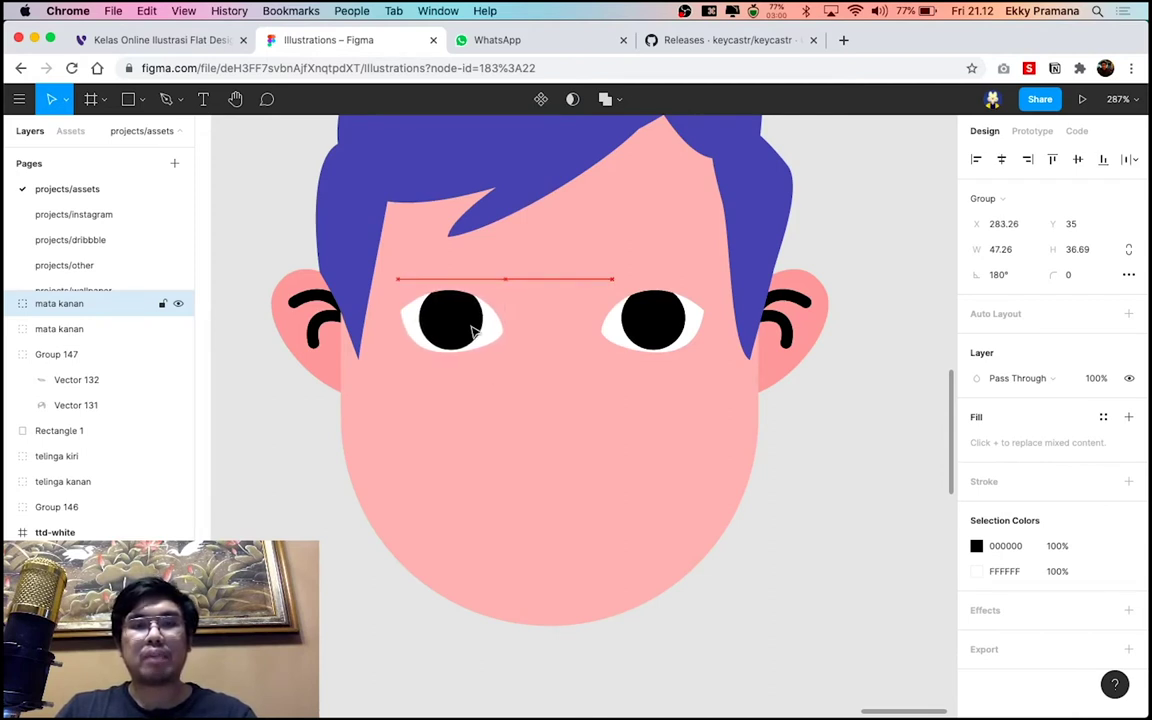
key("Left")
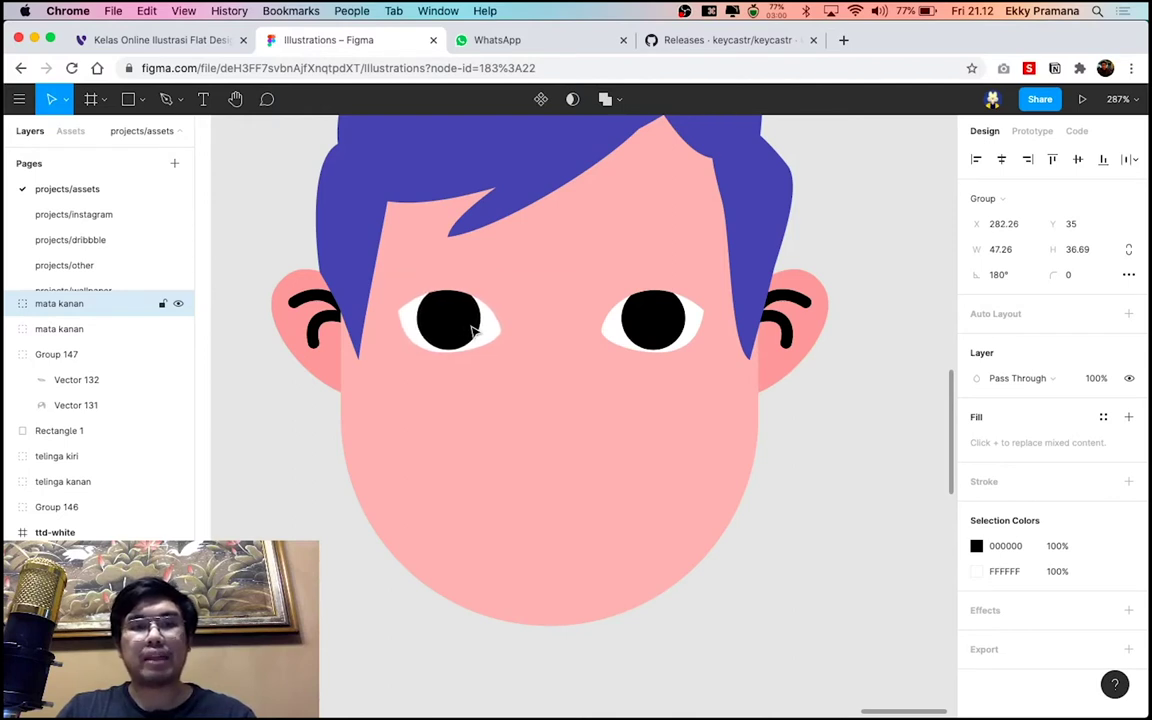
key("shift+Right")
key("shift+Right")
key("shift+Right")
key("shift+Right")
key("shift+Left")
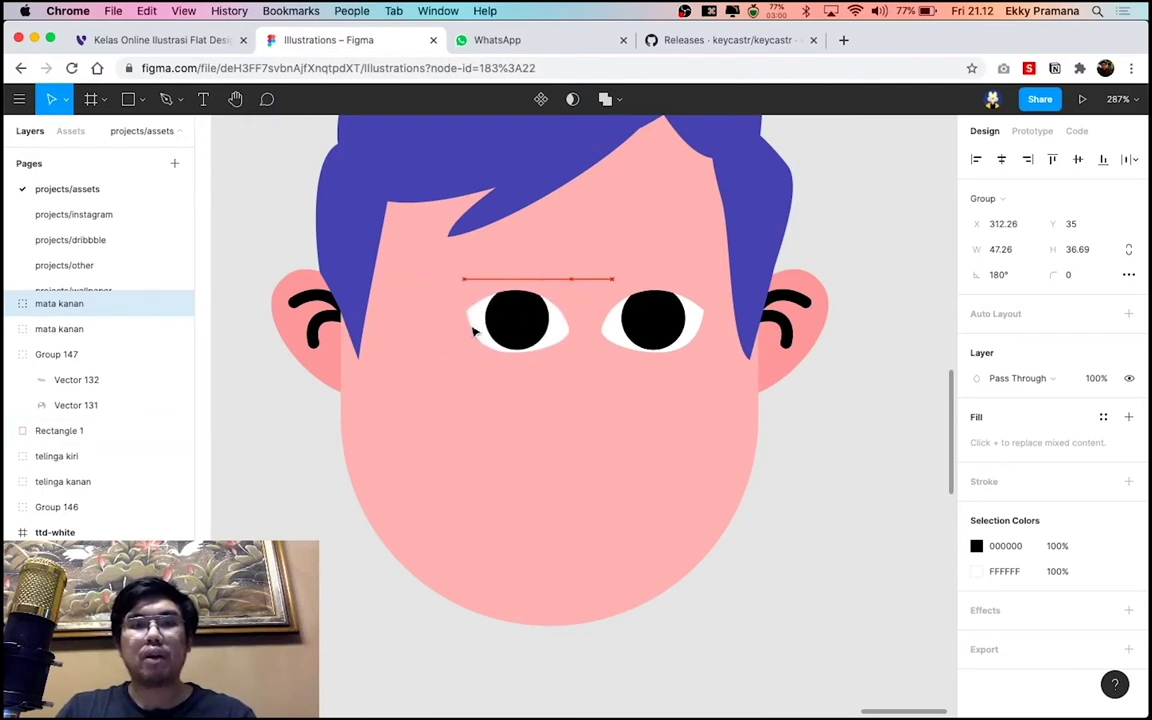
key("shift+Left")
key("shift+Left")
key("shift+Left")
key("shift+Left")
key("shift+Right")
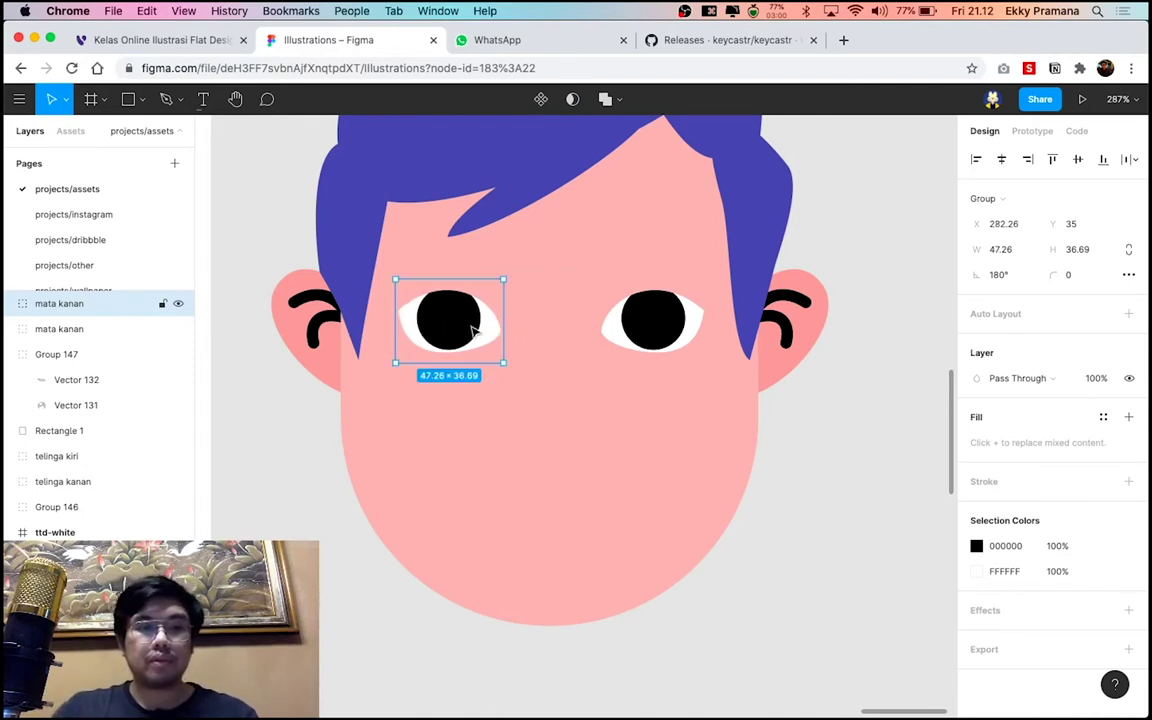
Rename the left eye's layer to 'mata kiri'
left_click(658, 323, "shift")
left_click(503, 368)
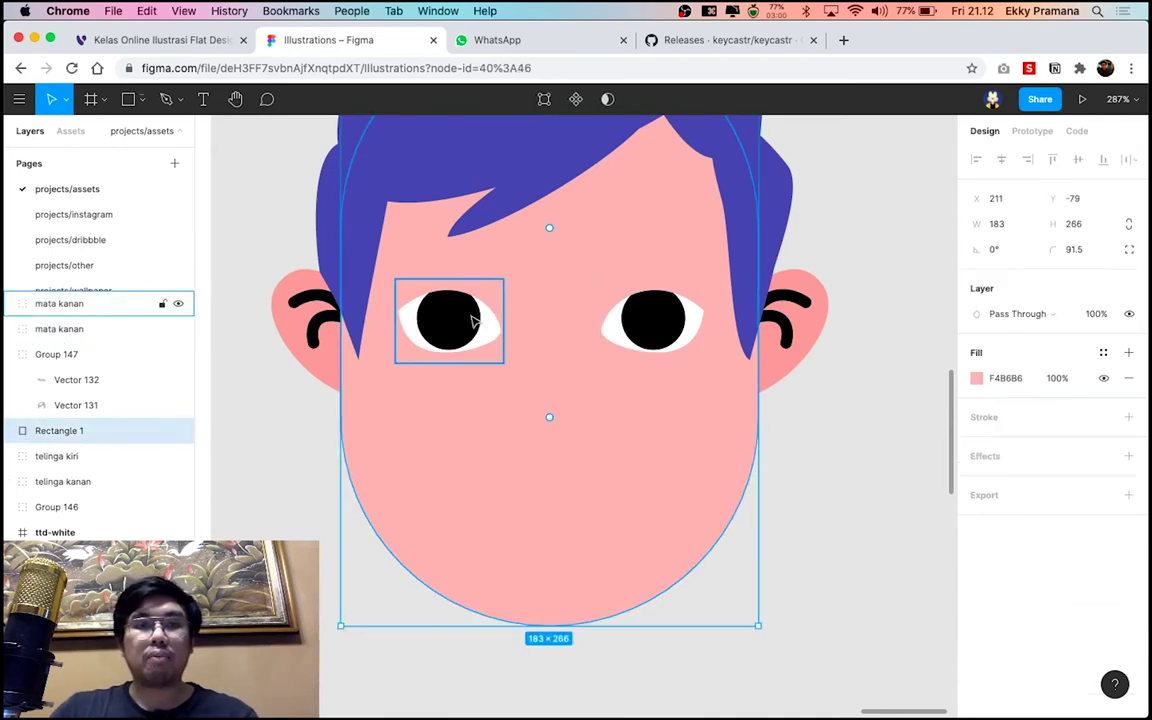
left_click(95, 303)
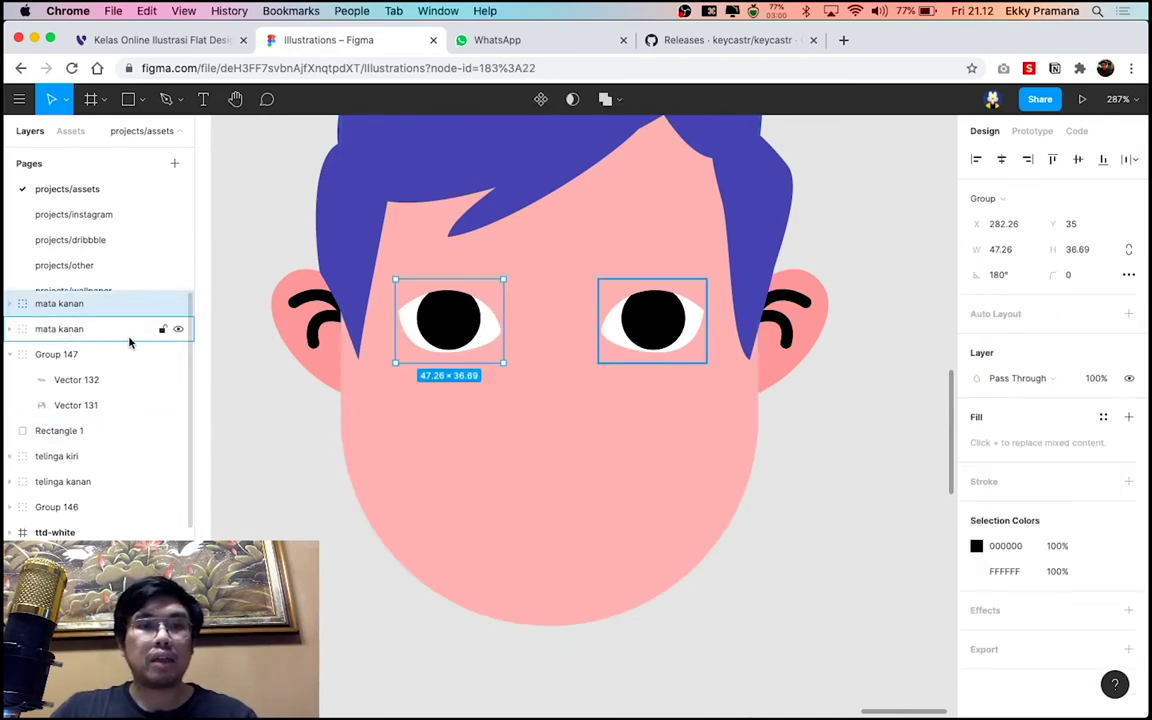
double_click(72, 305)
type("kiri")
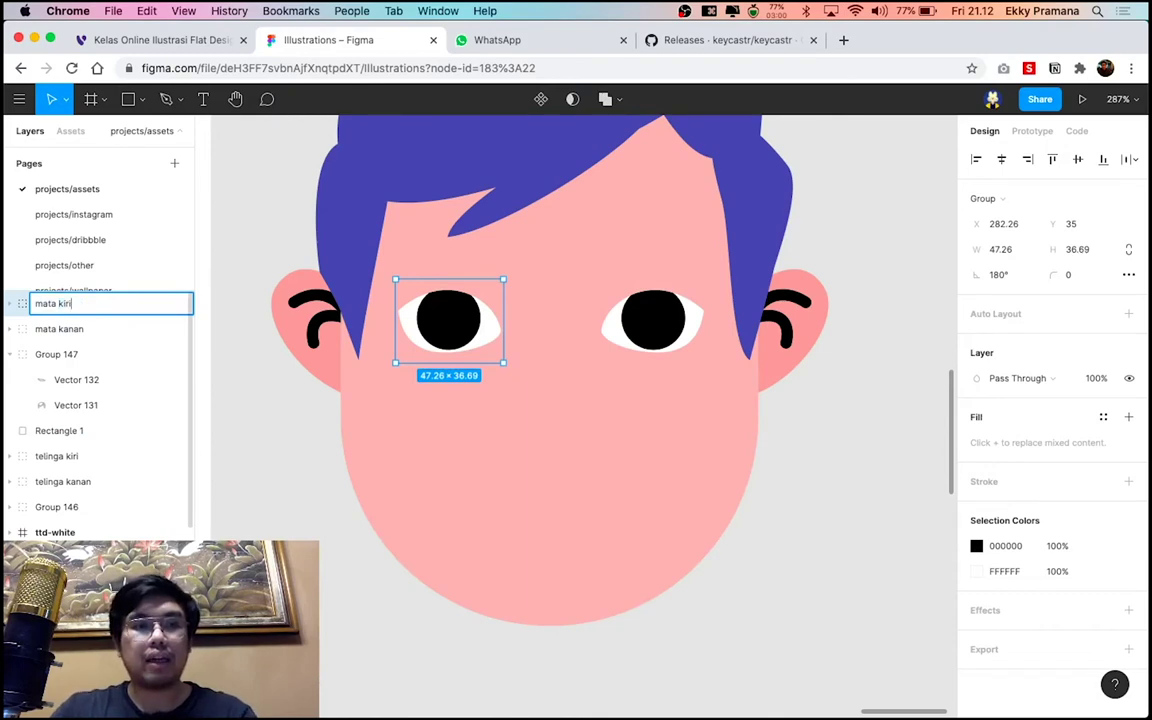
key("Return")
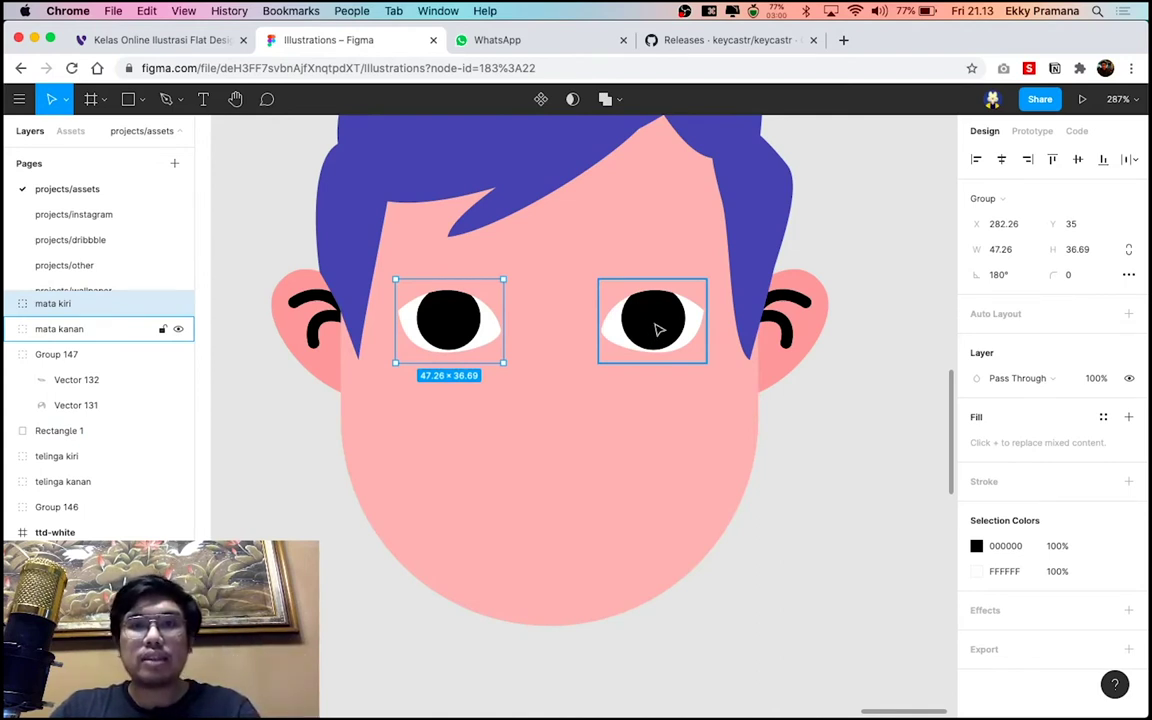
Centre both eye groups horizontally on the face
left_click(668, 335, "shift")
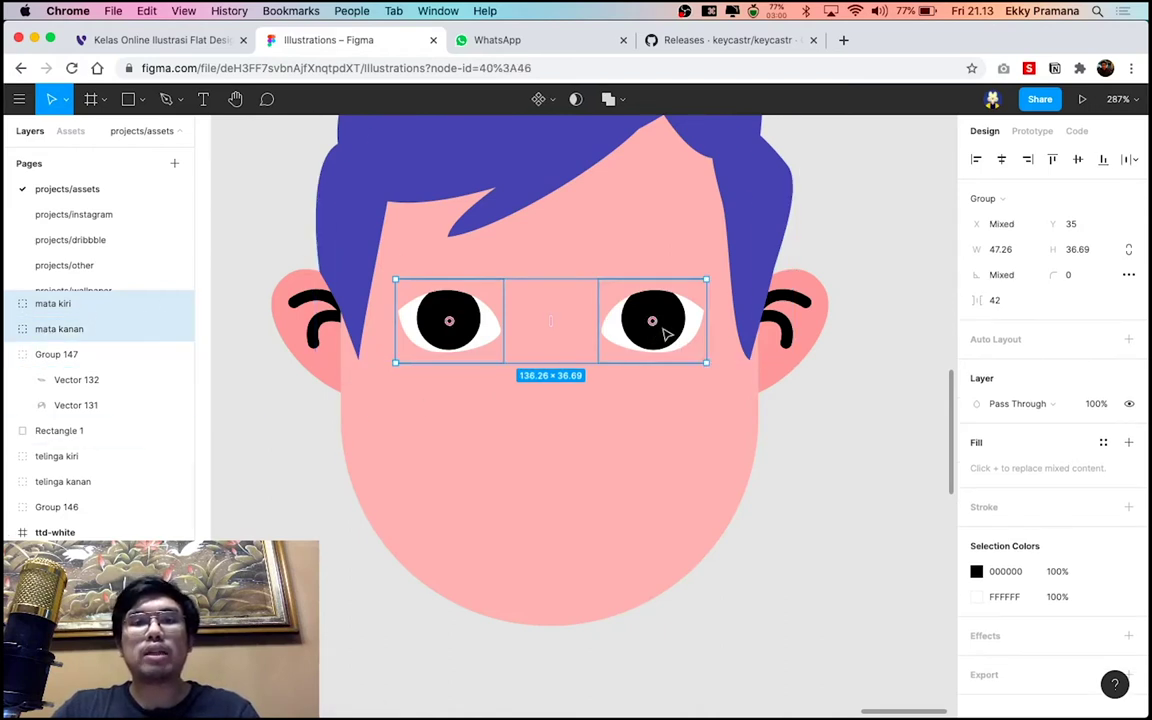
left_click_drag(667, 332, 672, 337)
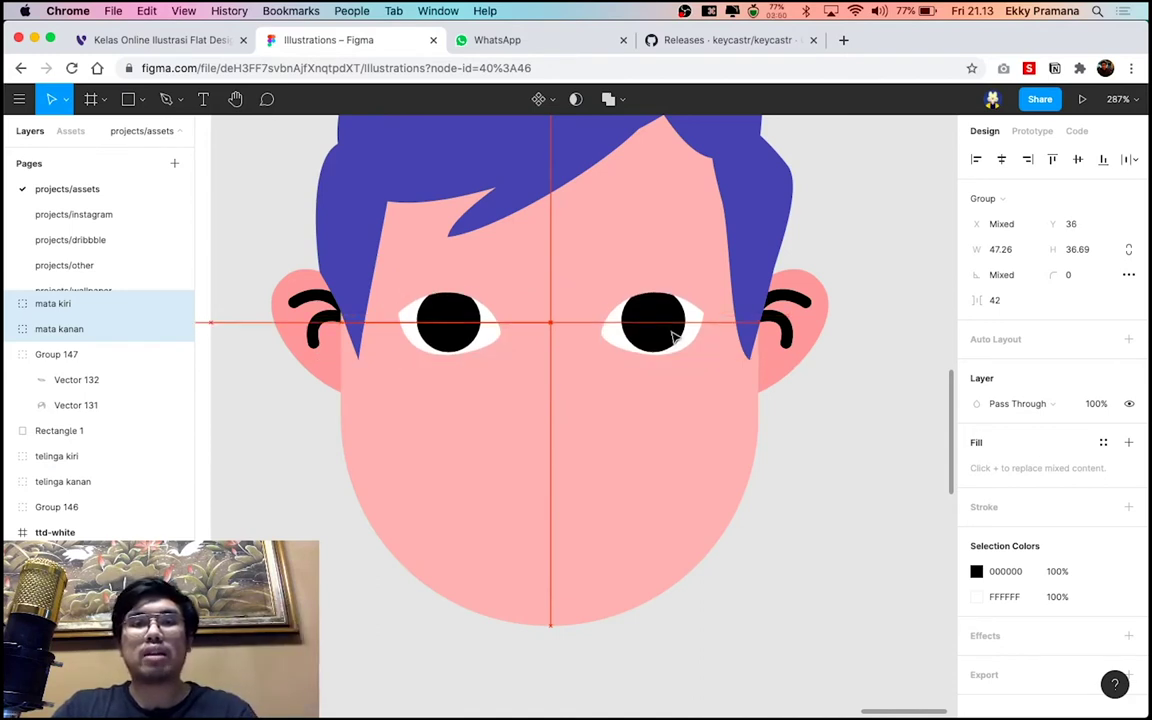
left_click_drag(670, 332, 670, 332)
Move both ear groups slightly lower on the head
left_click(800, 322)
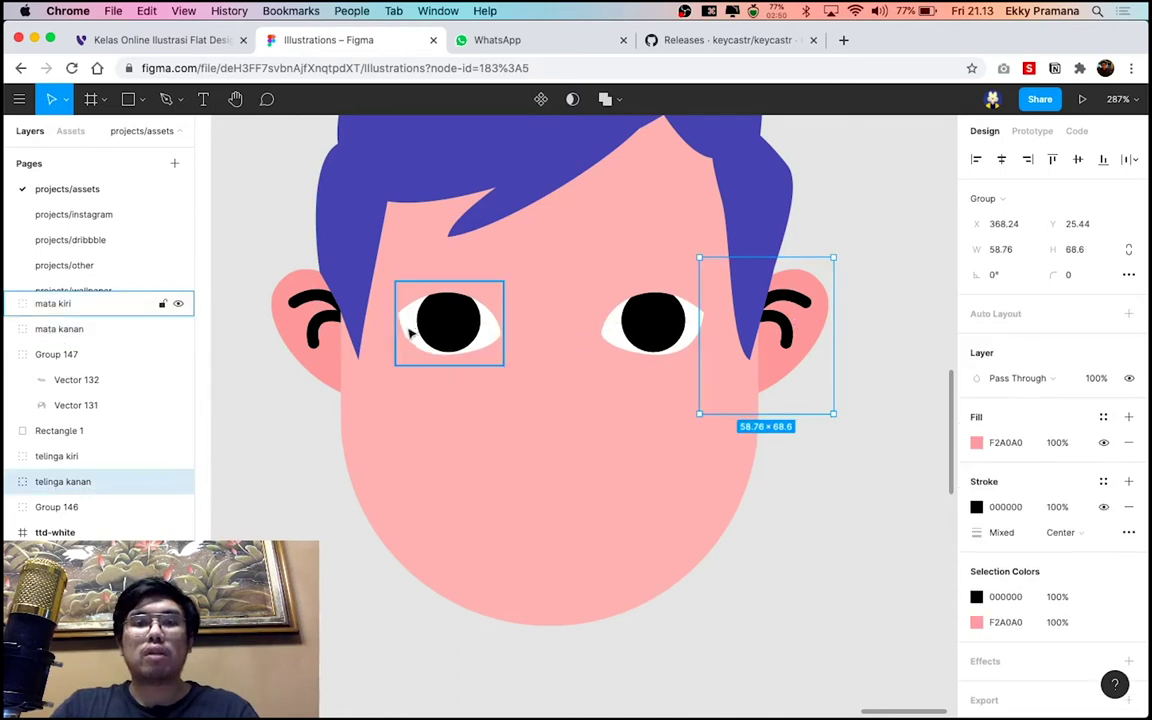
left_click(313, 323, "shift")
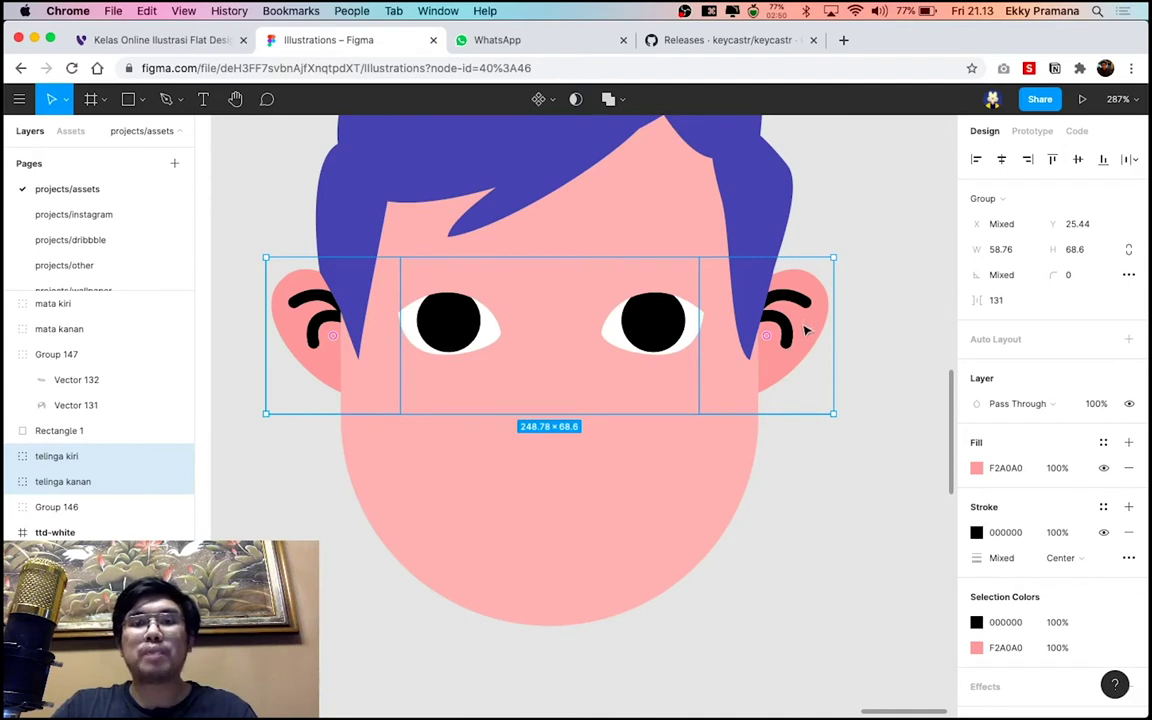
key("Down")
key("Down")
key("Down")
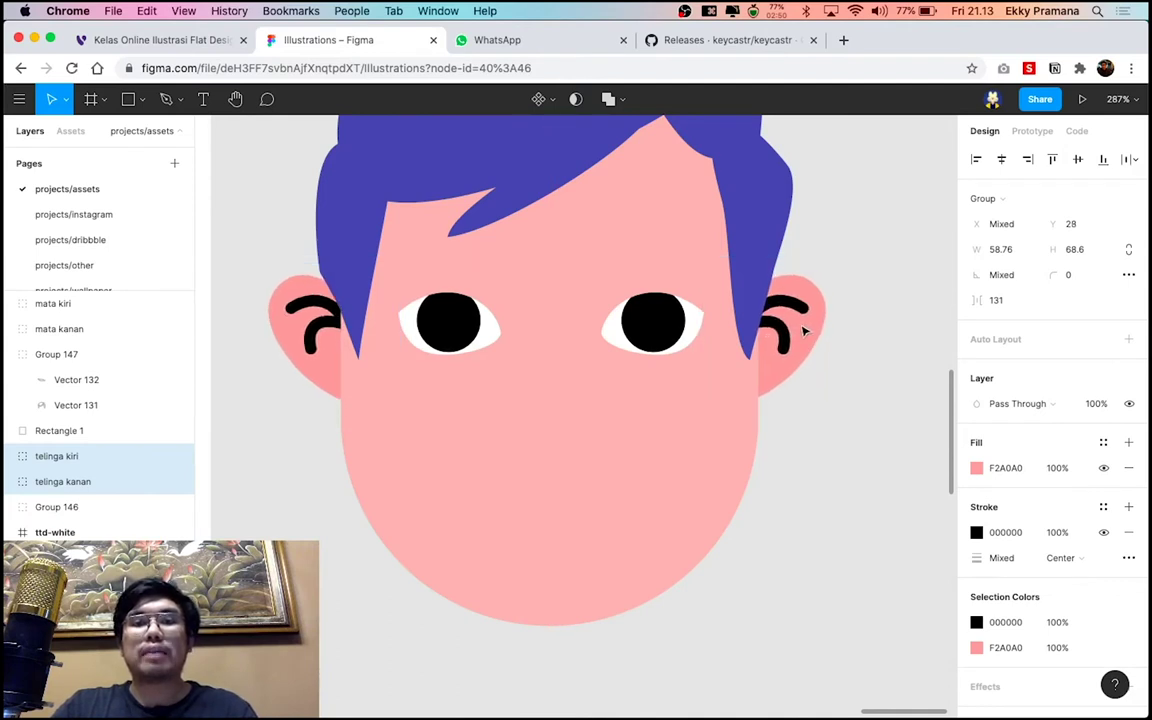
key("Down")
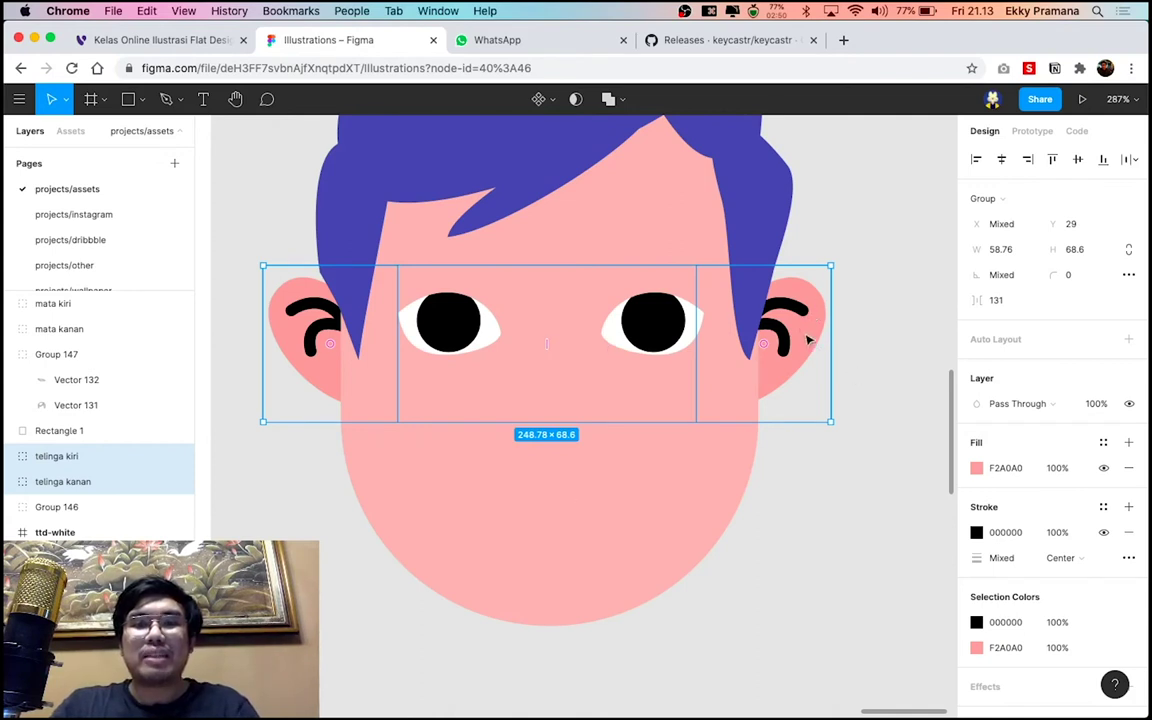
left_click_drag(808, 340, 810, 355)
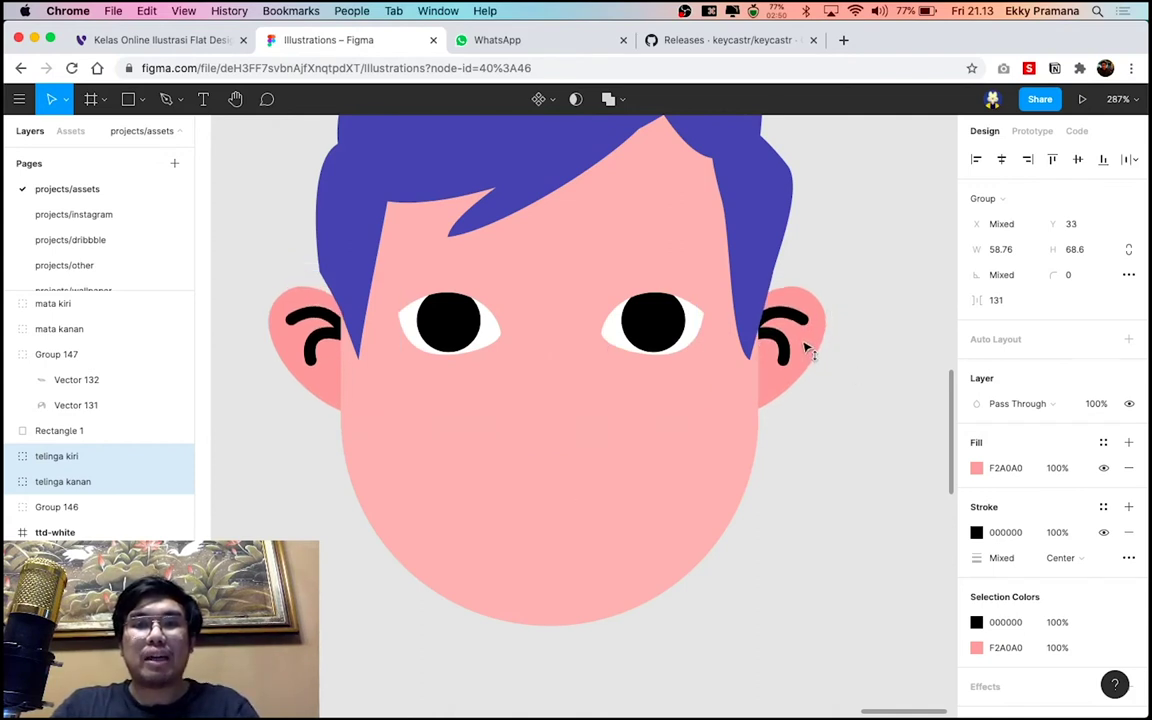
left_click(836, 470)
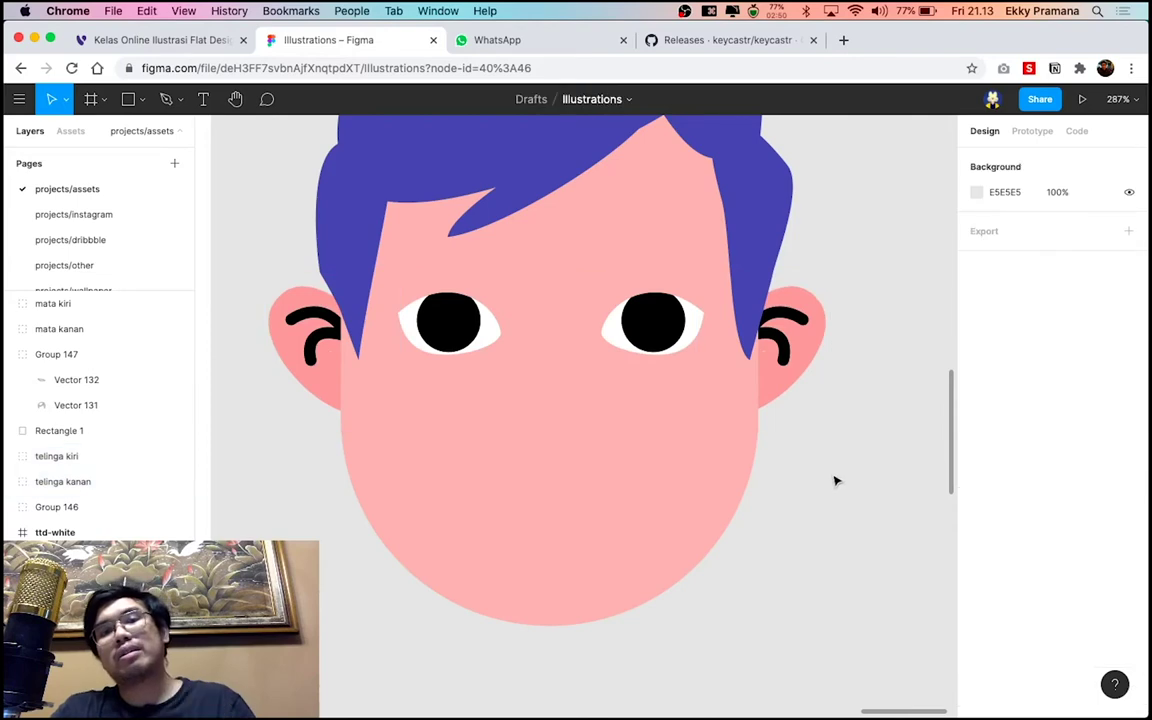
scroll(833, 478, "down", 5)
scroll(833, 480, "down", 2)
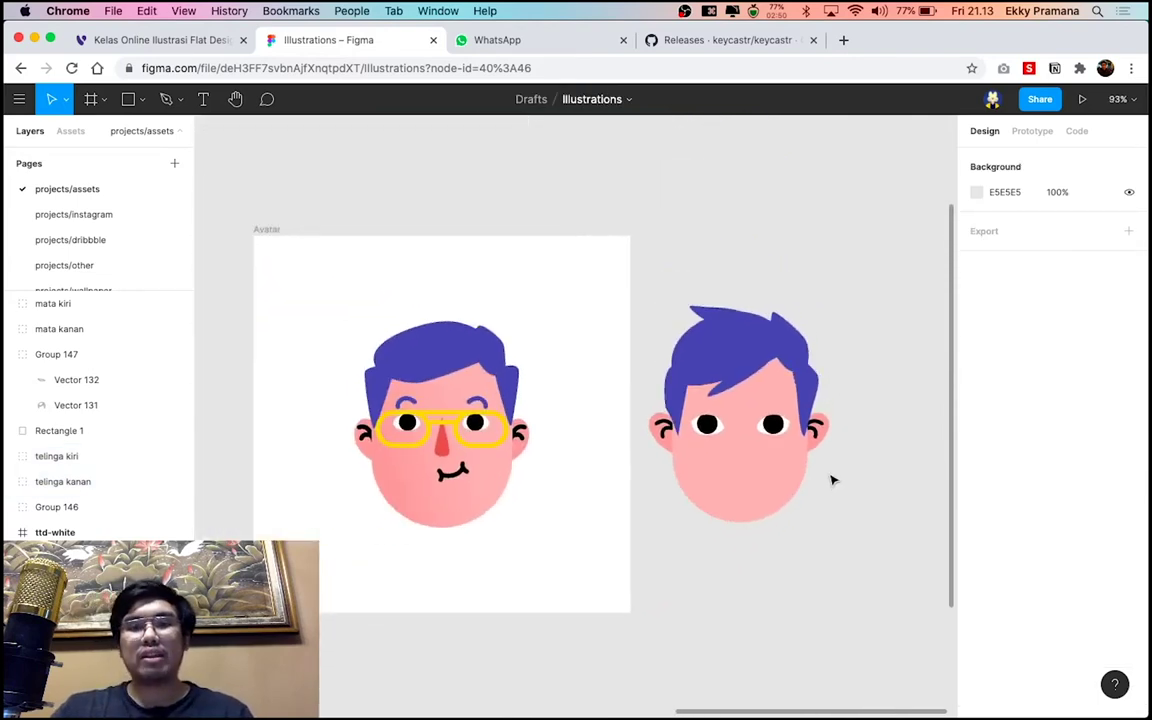
scroll(832, 480, "up", 2)
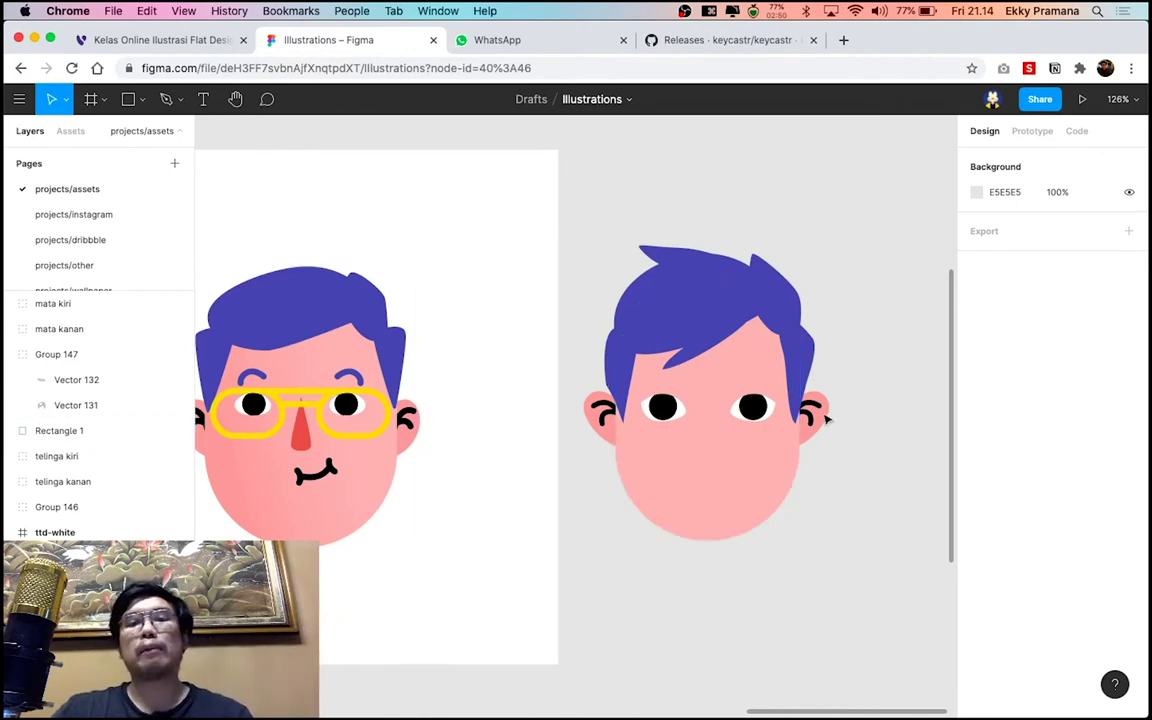
scroll(704, 421, "up", 3)
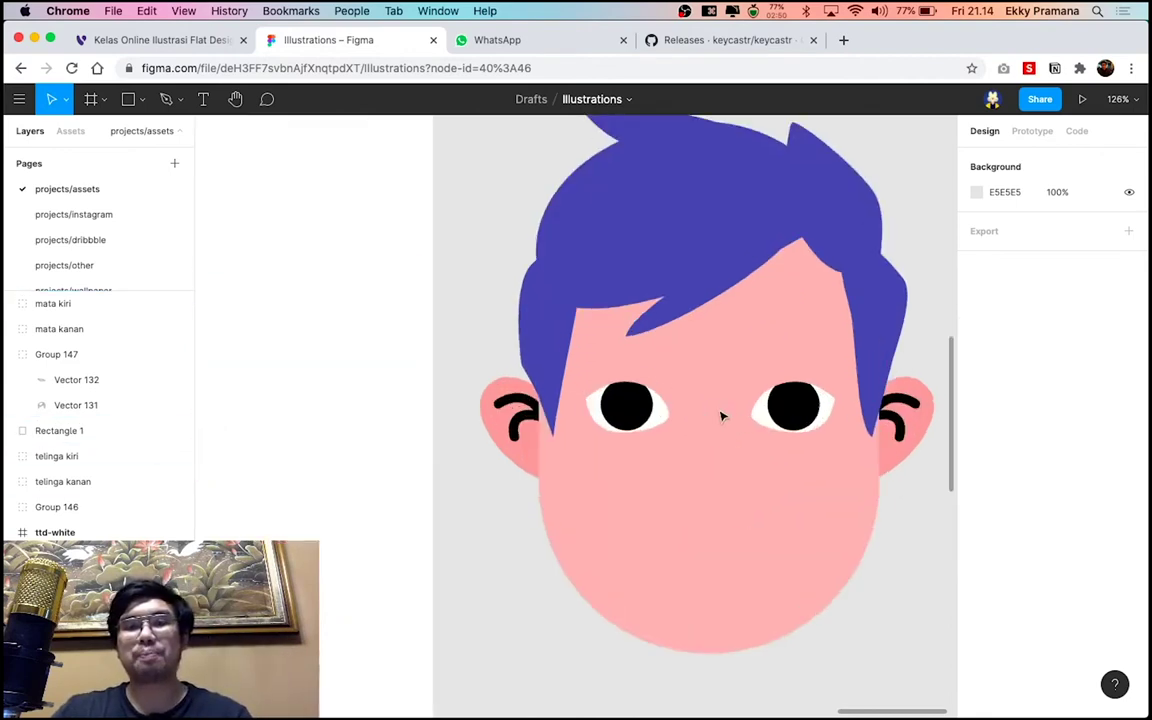
scroll(720, 411, "up", 2)
scroll(843, 411, "up", 2)
scroll(843, 411, "up", 2)
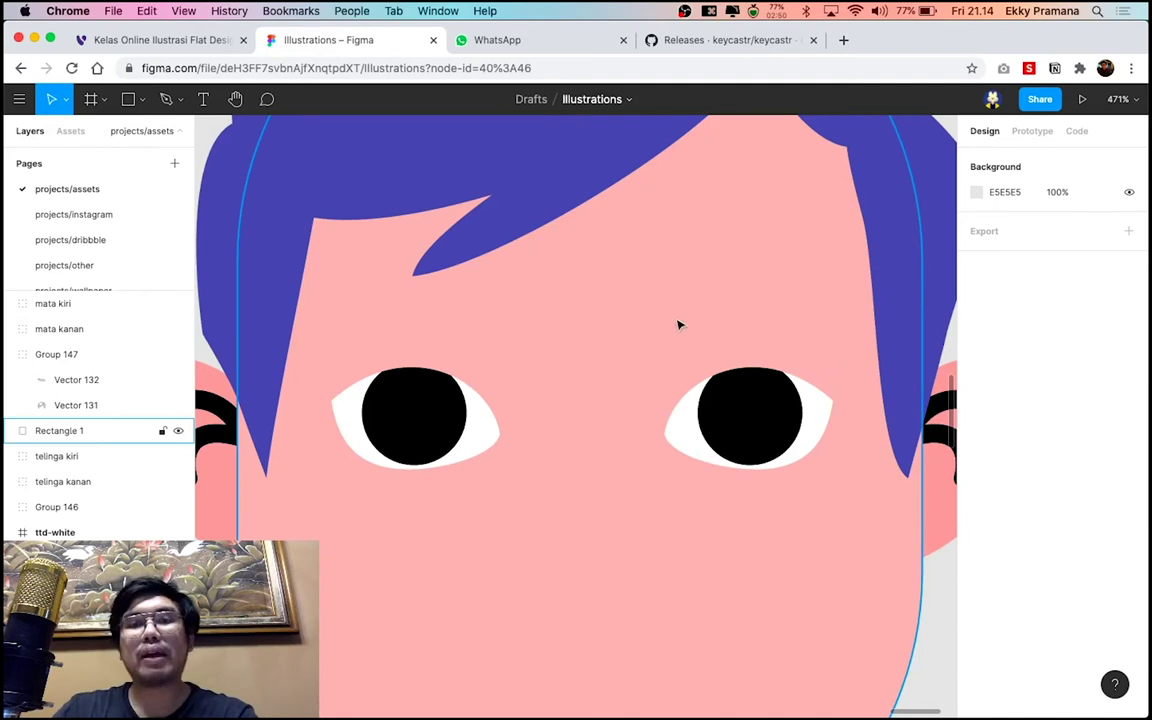
Draw an arched eyebrow path above the right eye with the Pen tool
key("p")
left_click(661, 346)
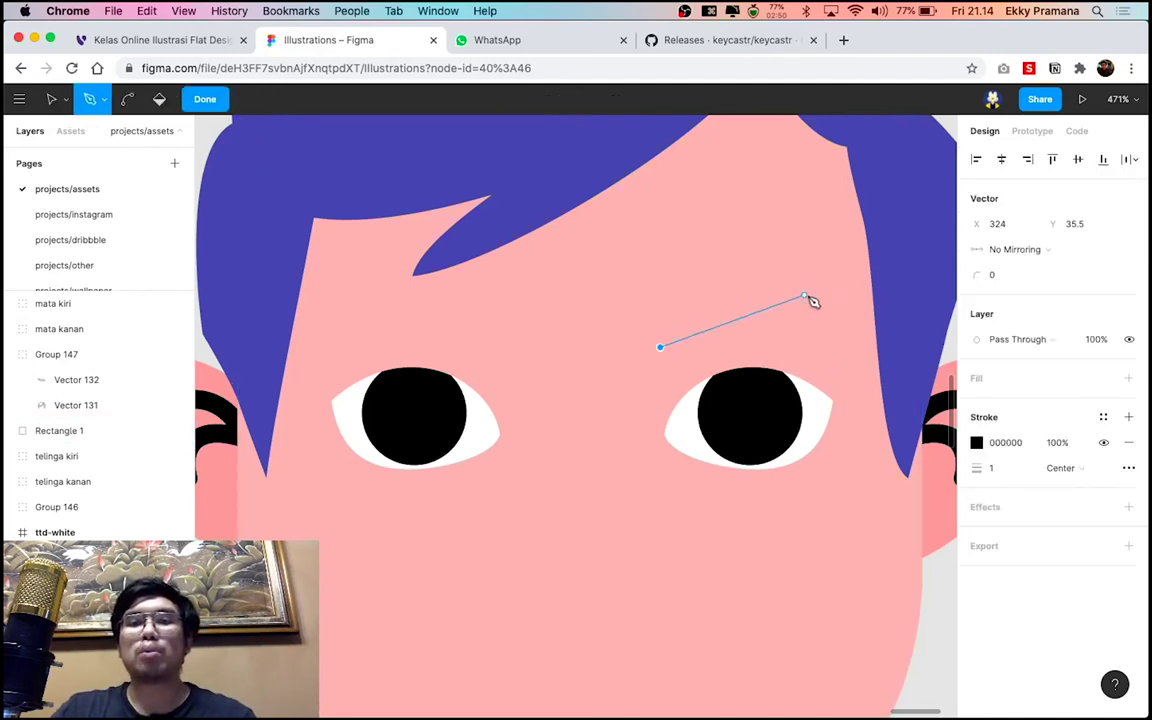
mouse_move(823, 299)
left_mouse_down()
mouse_move(890, 351)
mouse_move(888, 341)
left_mouse_up()
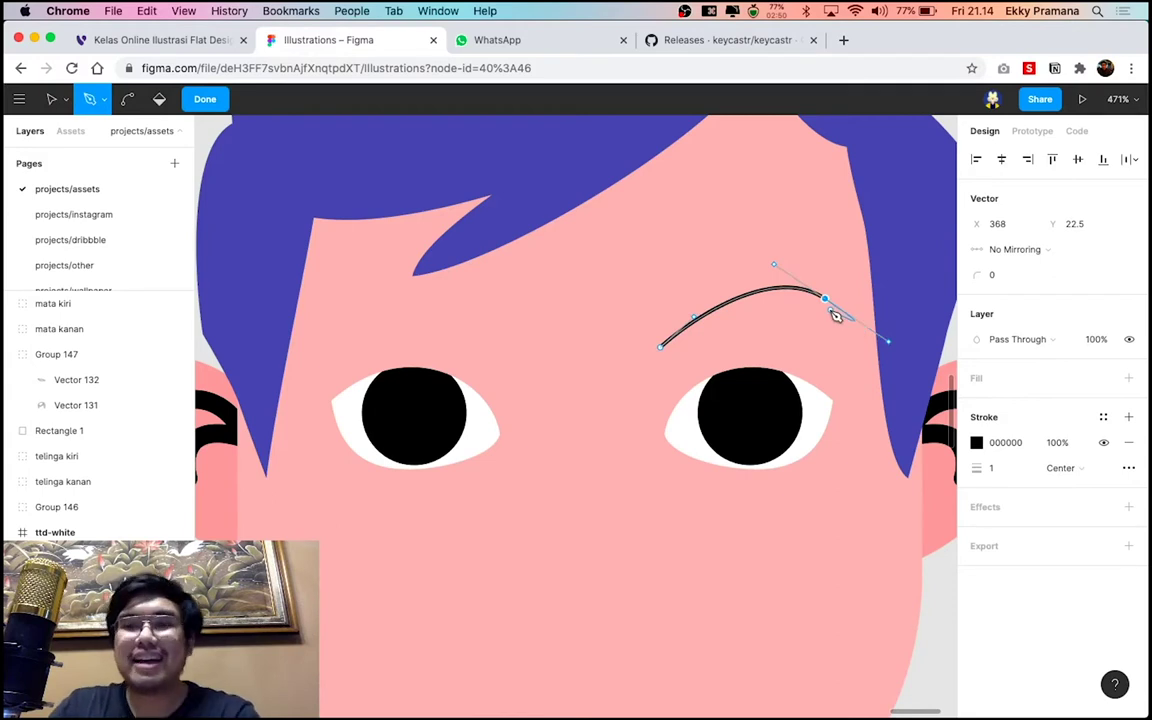
key("Escape")
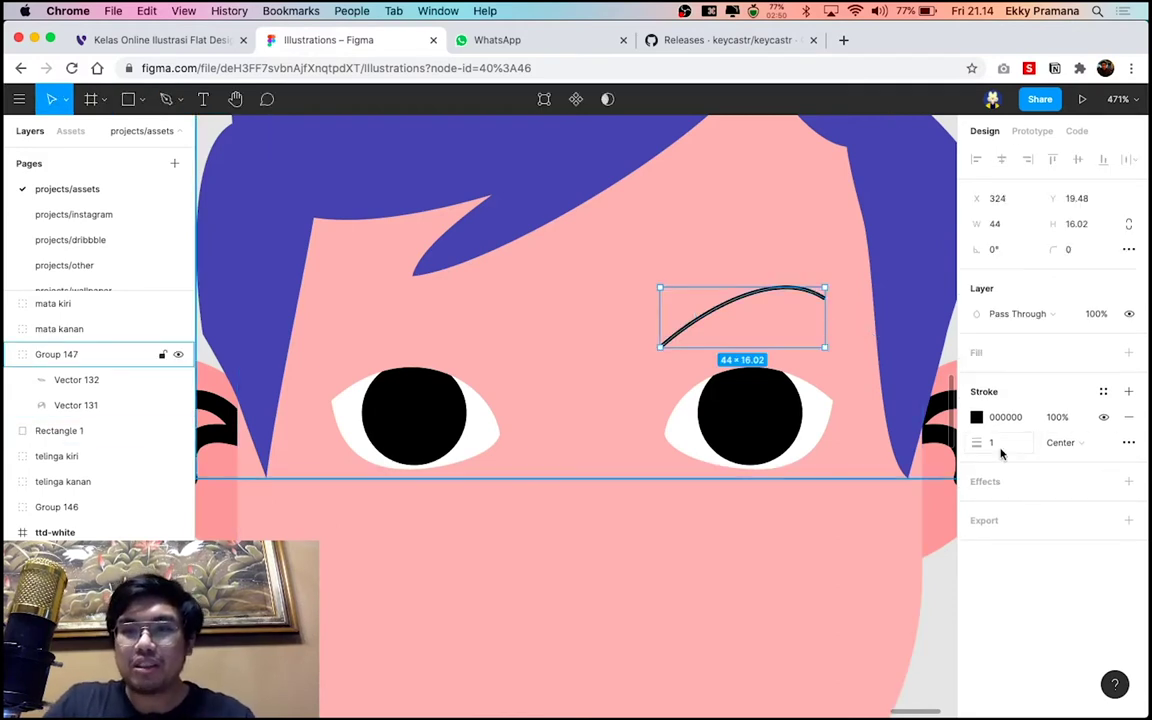
Give the eyebrow a stroke weight of 5 with Round caps
left_click(999, 444)
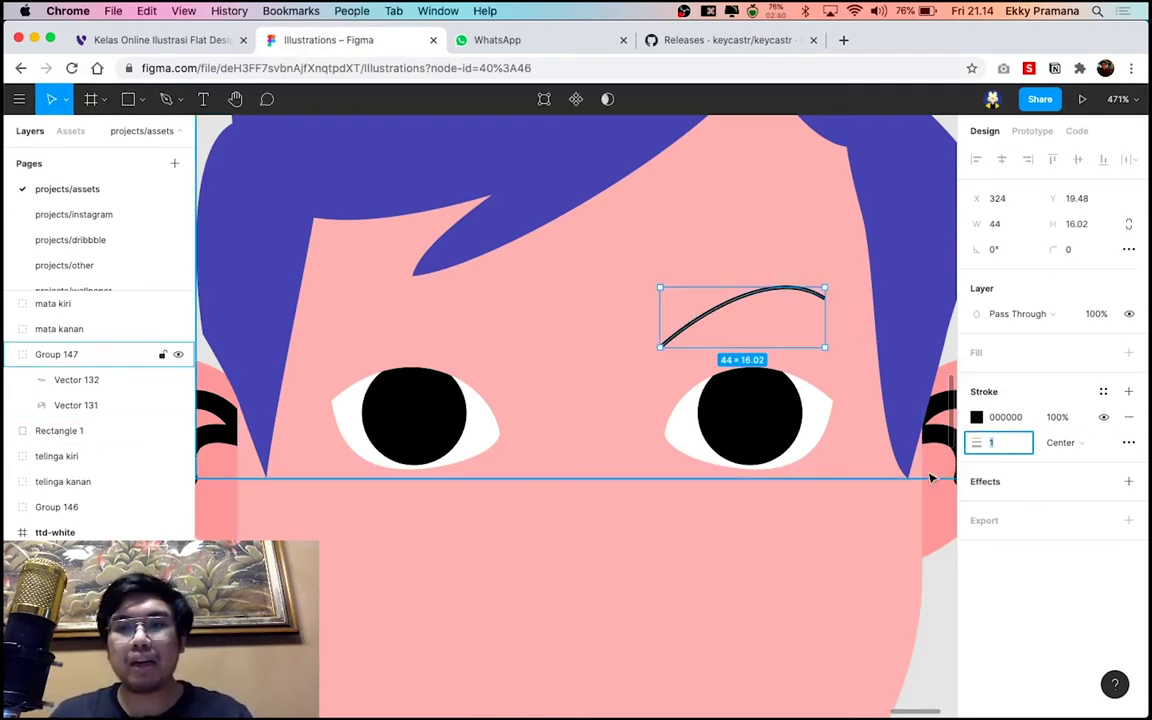
scroll(905, 470, "right", 2)
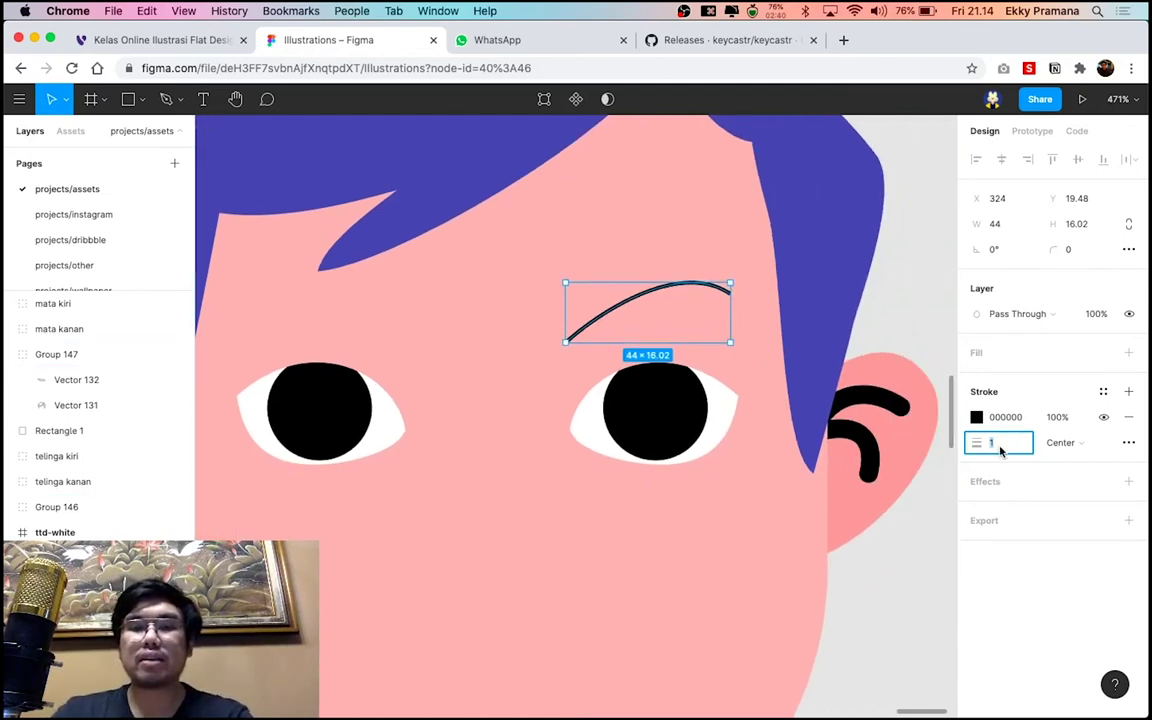
type("5")
key("Return")
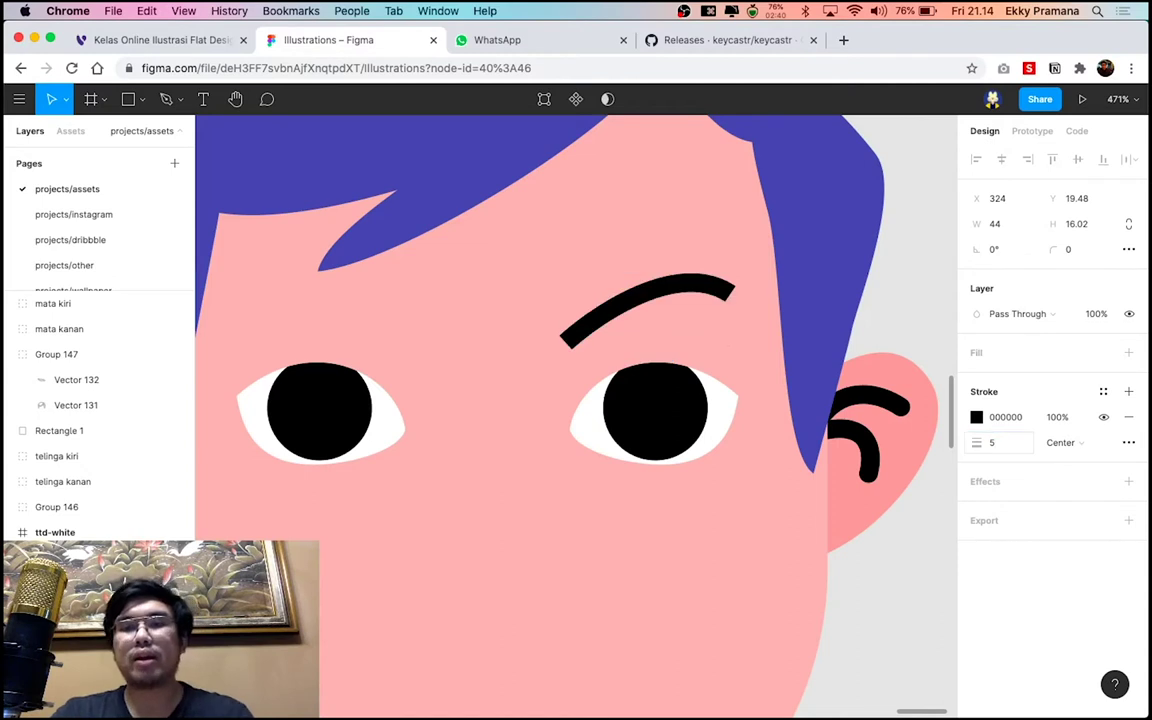
left_click(1128, 443)
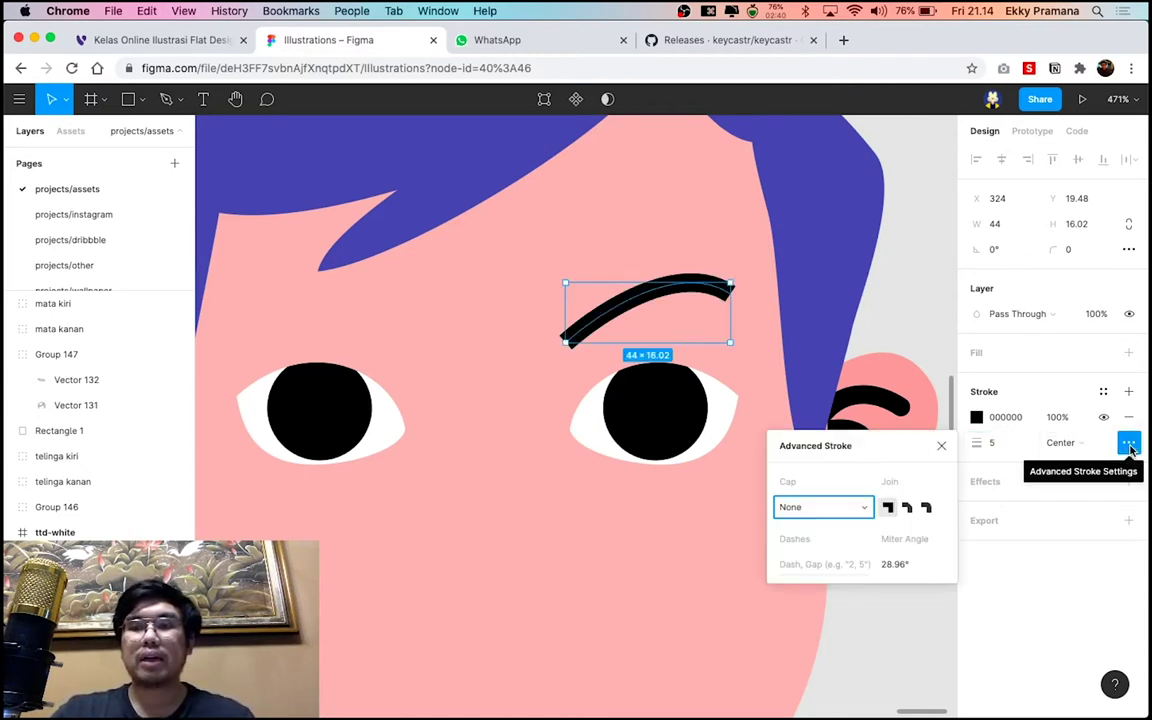
left_click(830, 507)
left_click(838, 528)
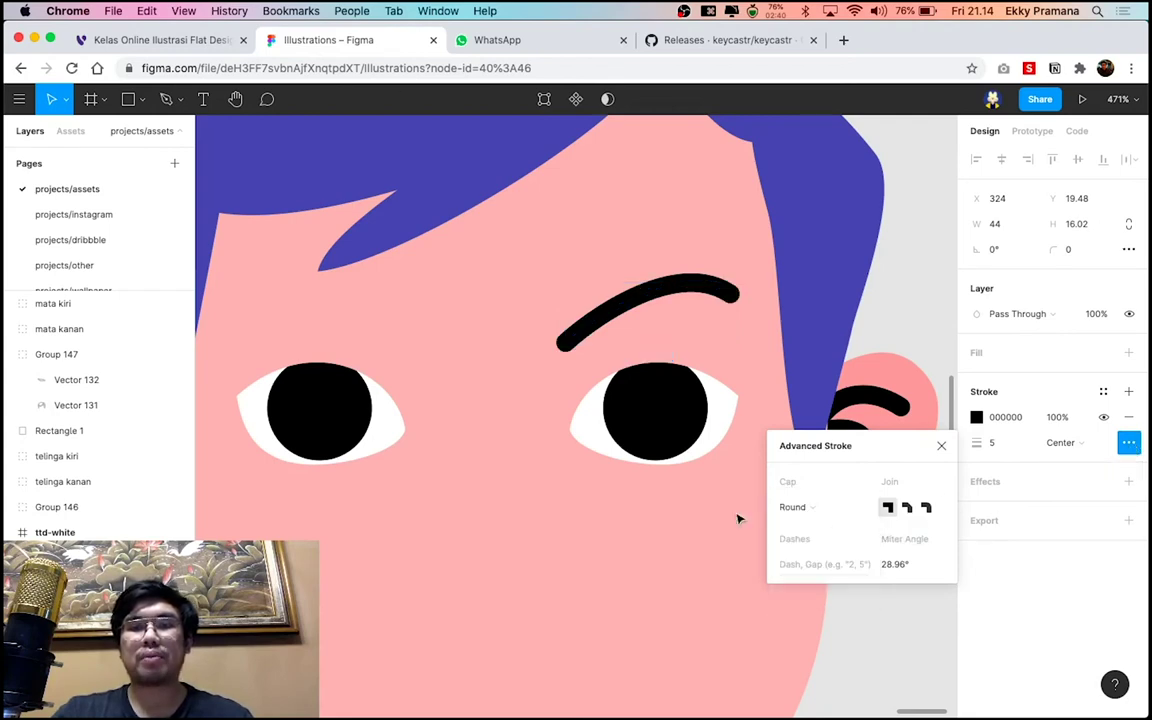
scroll(796, 410, "down", 3)
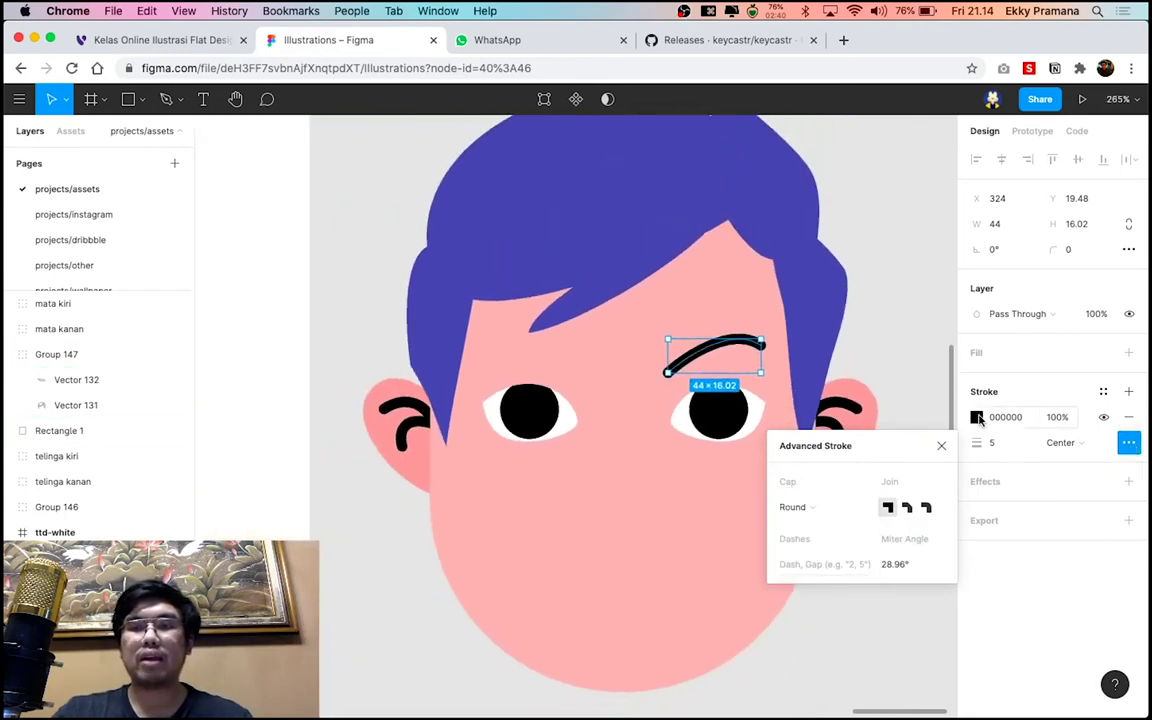
Colour the eyebrow stroke with the hair's blue using the eyedropper
left_click(977, 418)
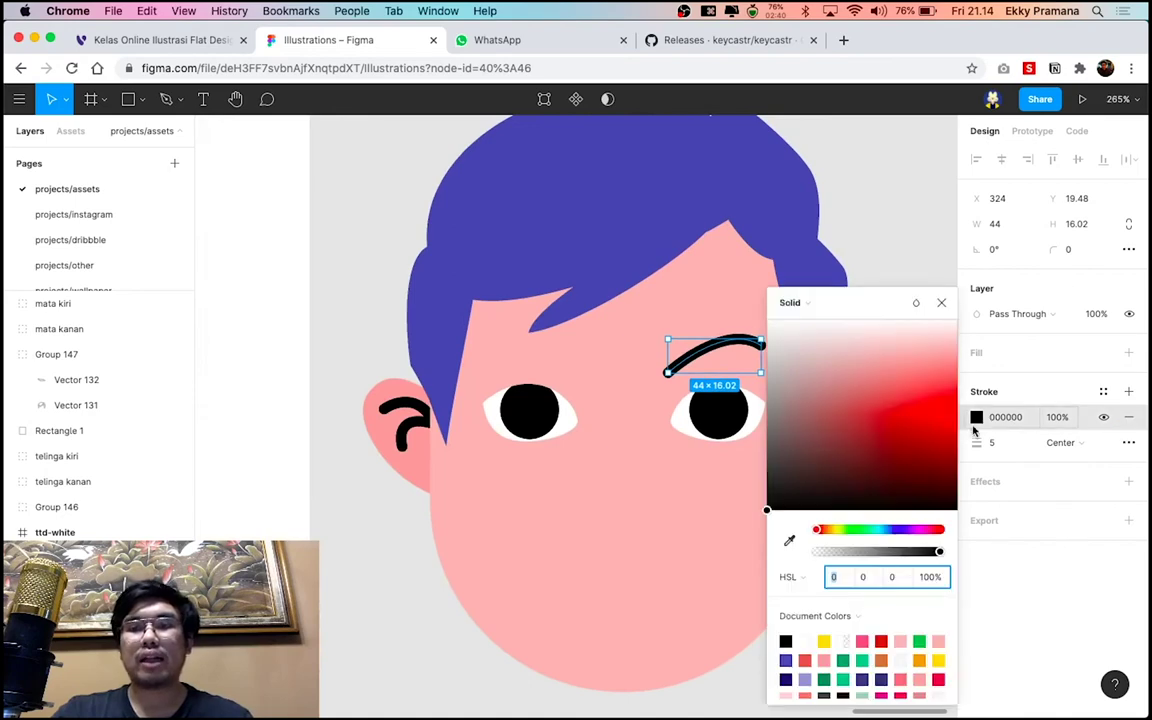
left_click(789, 540)
left_click(800, 180)
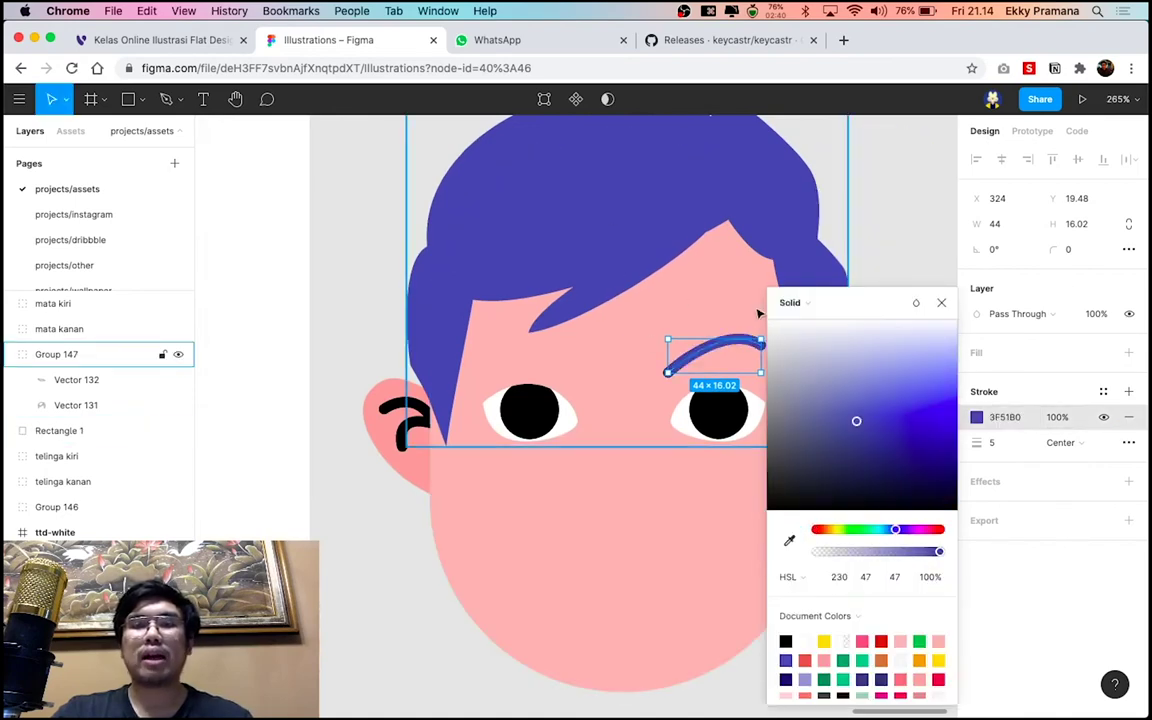
left_click(789, 540)
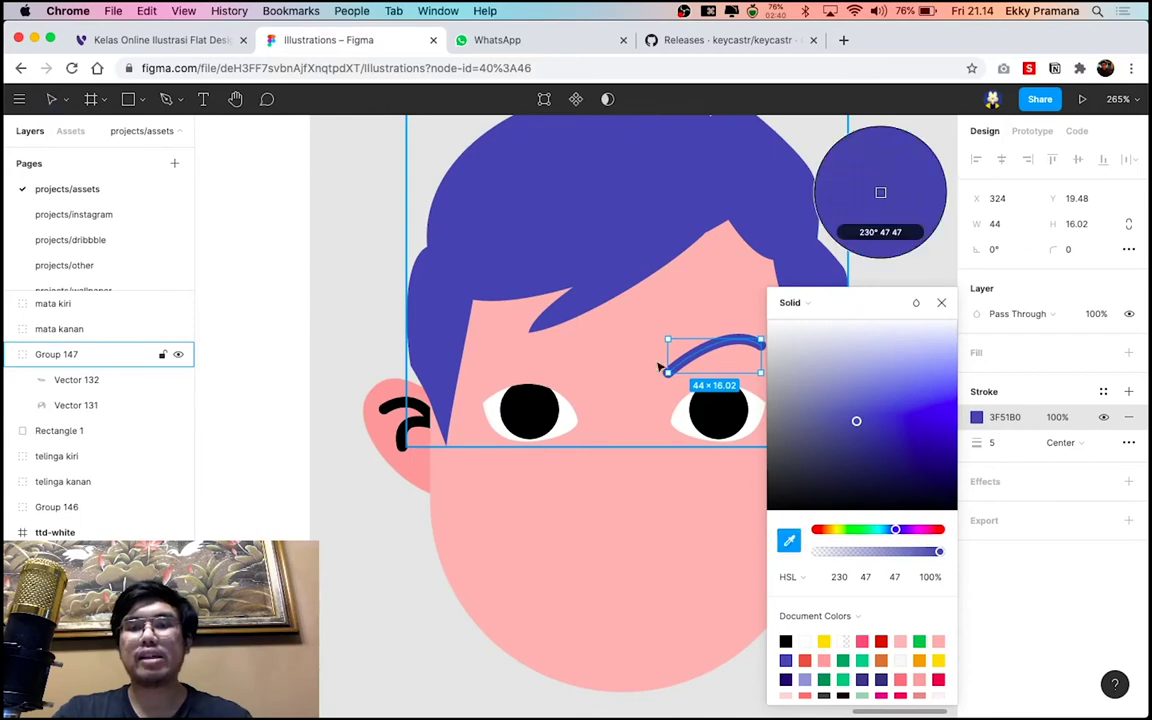
left_click(941, 302)
scroll(861, 330, "down", 5)
scroll(885, 334, "down", 2)
Reshape the right eyebrow by moving its left end up and inward
left_click(885, 334)
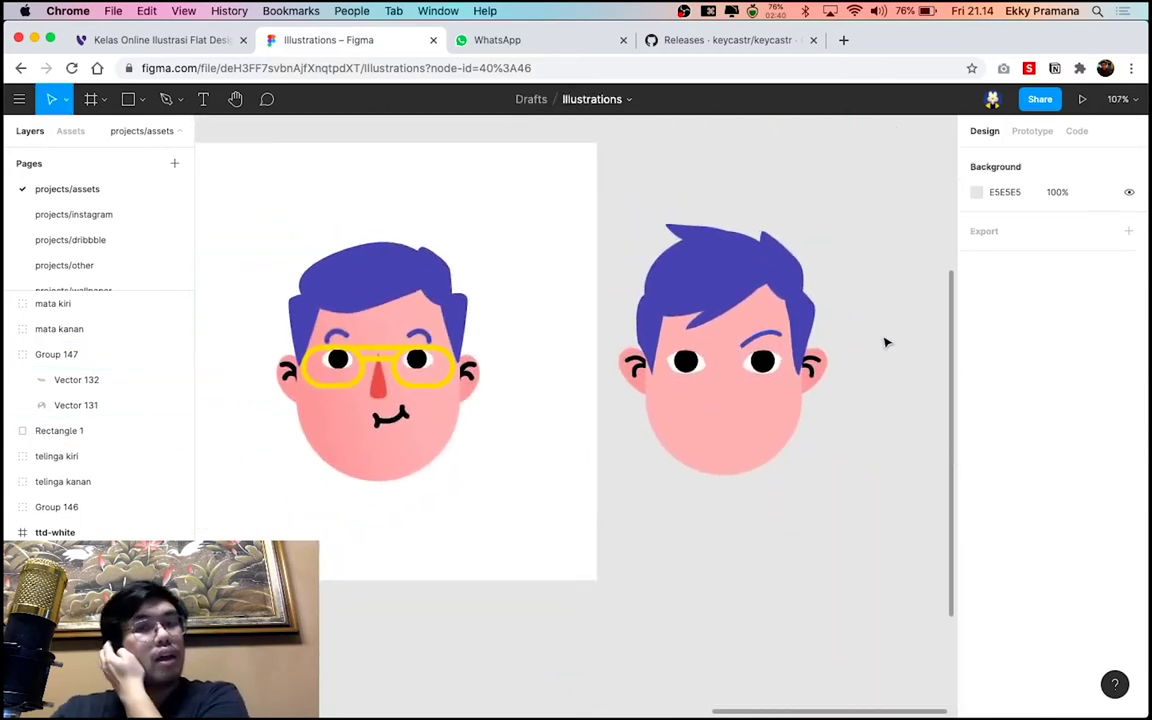
scroll(721, 370, "up", 5)
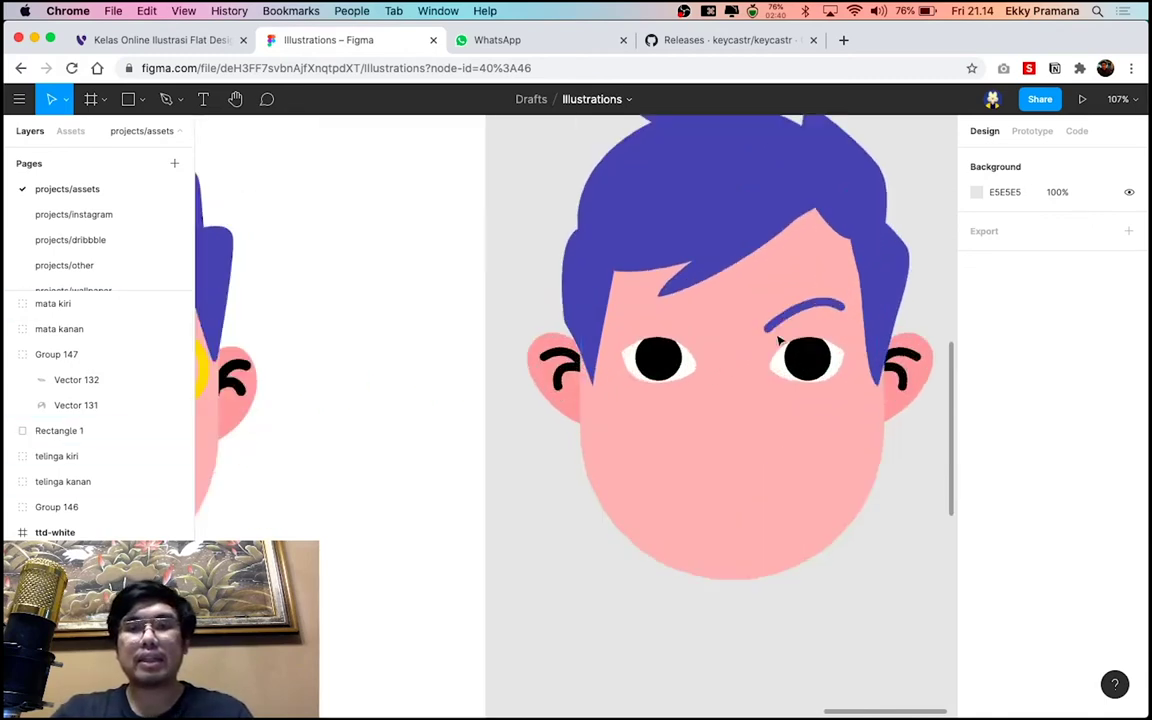
scroll(725, 370, "up", 2)
left_click(786, 319)
scroll(799, 325, "up", 4)
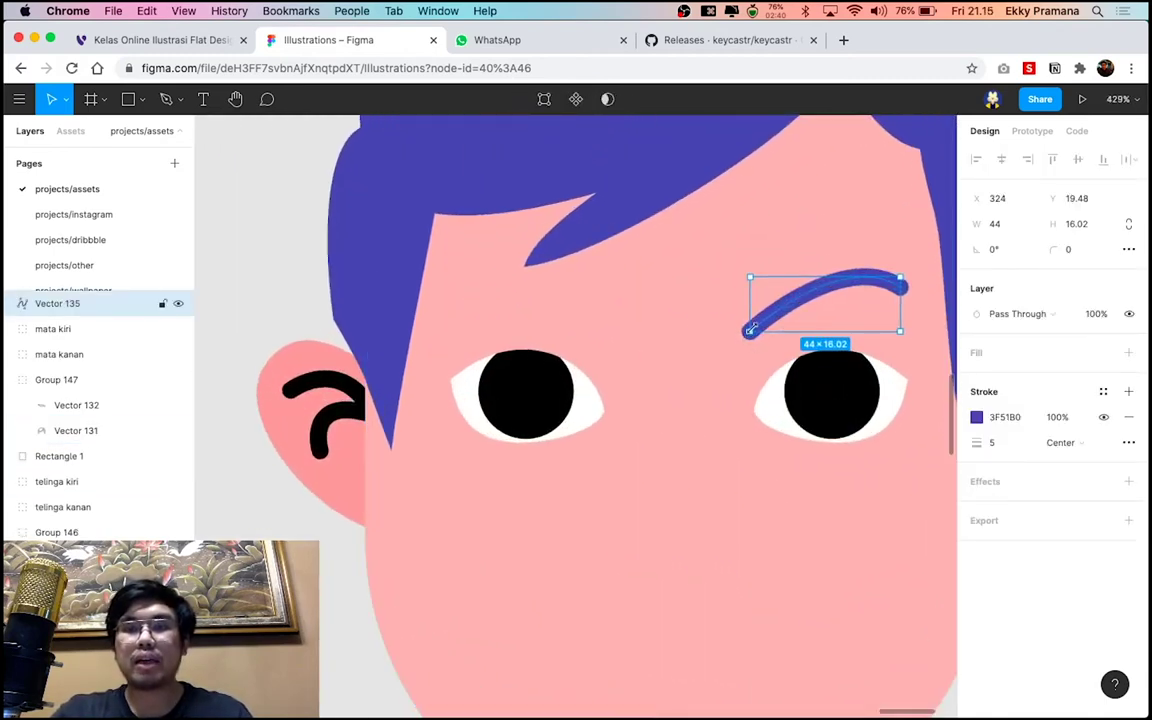
double_click(769, 331)
left_click_drag(755, 334, 768, 314)
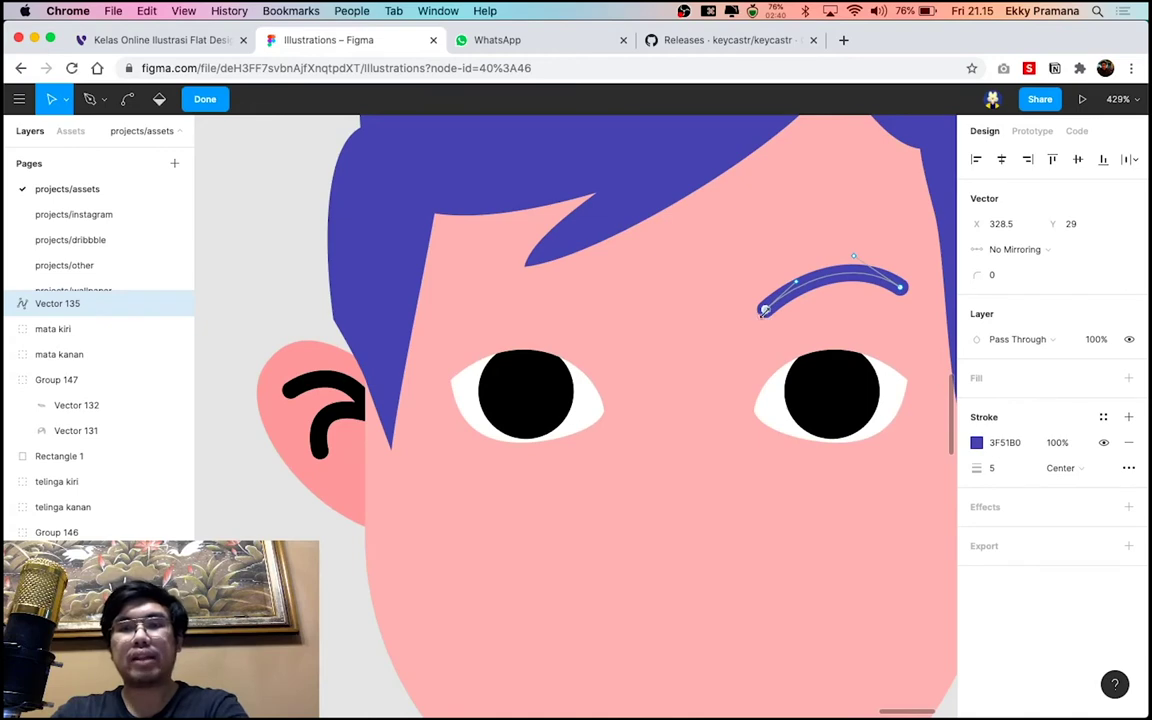
key("Escape")
scroll(775, 310, "down", 5, "ctrl")
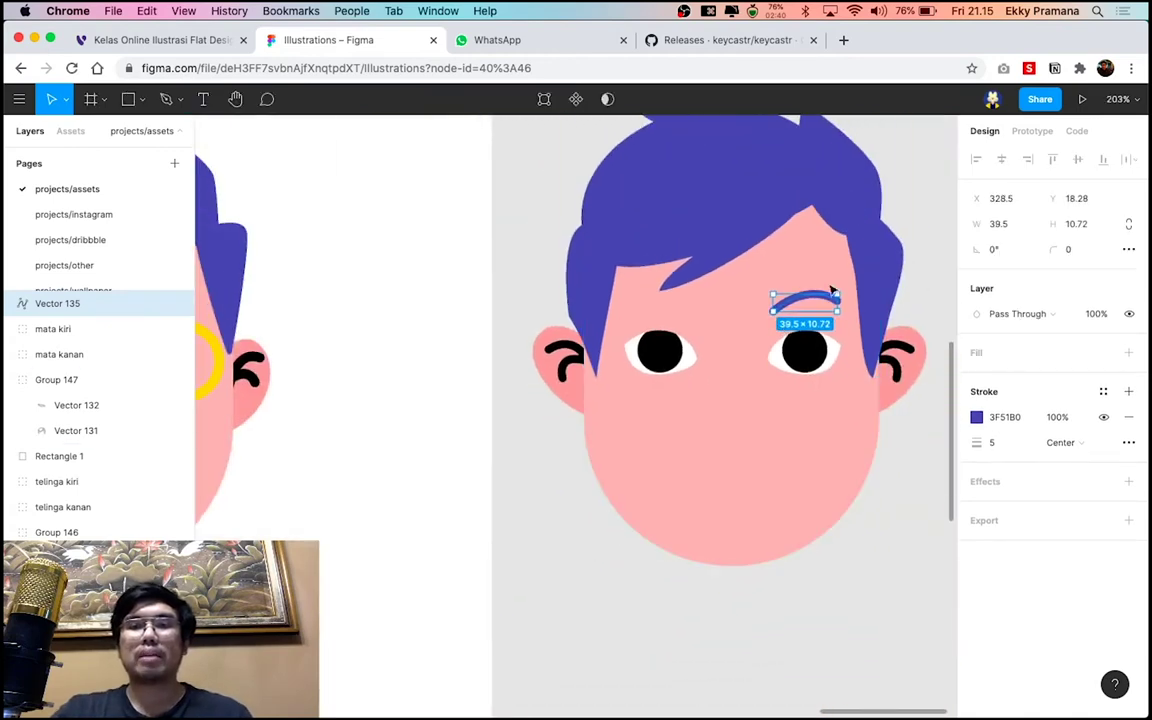
key("Escape")
Duplicate and mirror the eyebrow above the left eye, then centre both eyebrows on the face
left_click(800, 302)
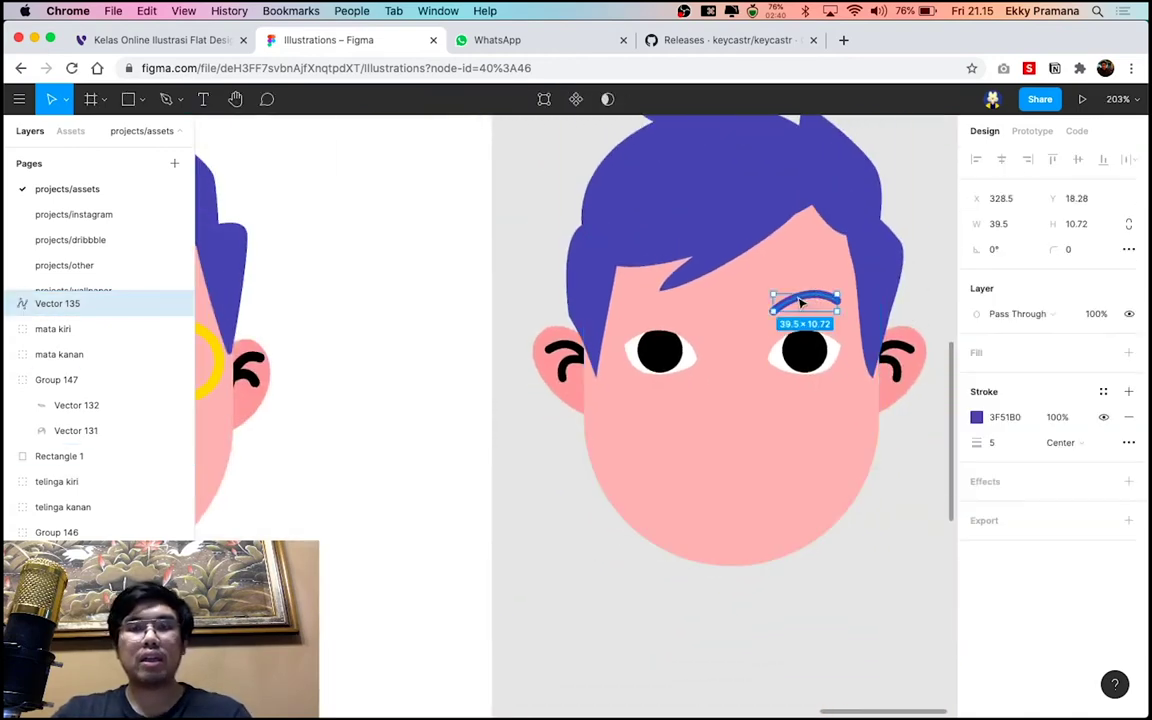
key("ctrl+d")
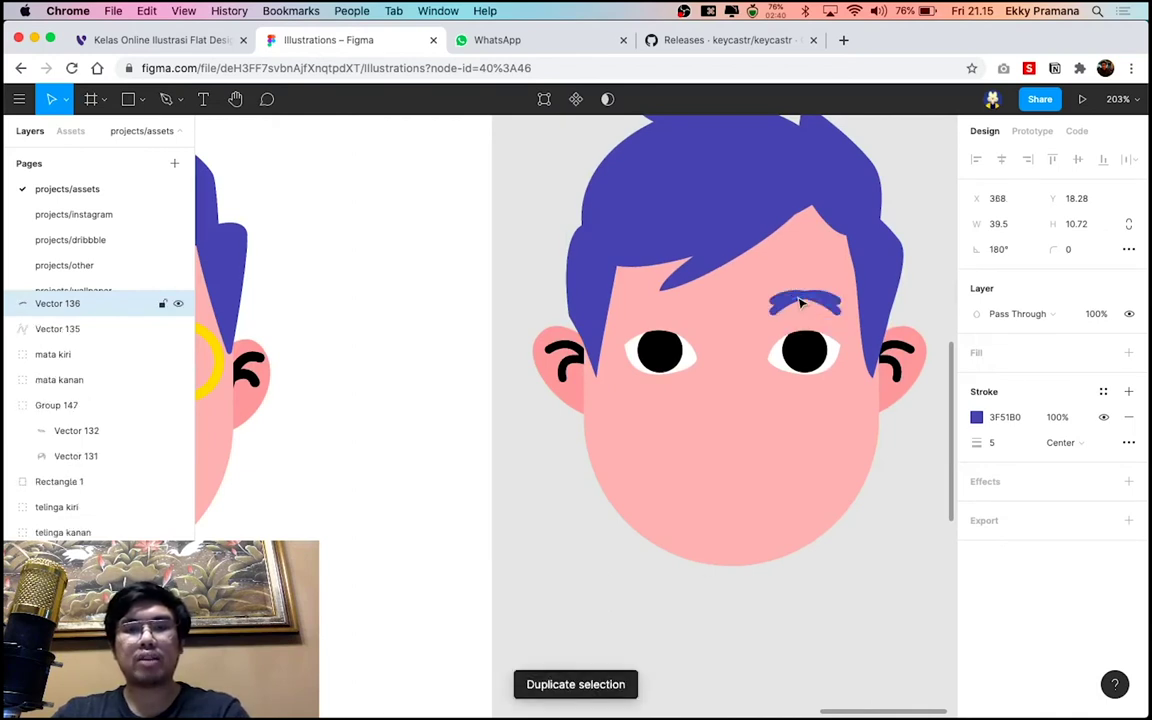
key("shift+v")
left_click_drag(830, 312, 693, 313)
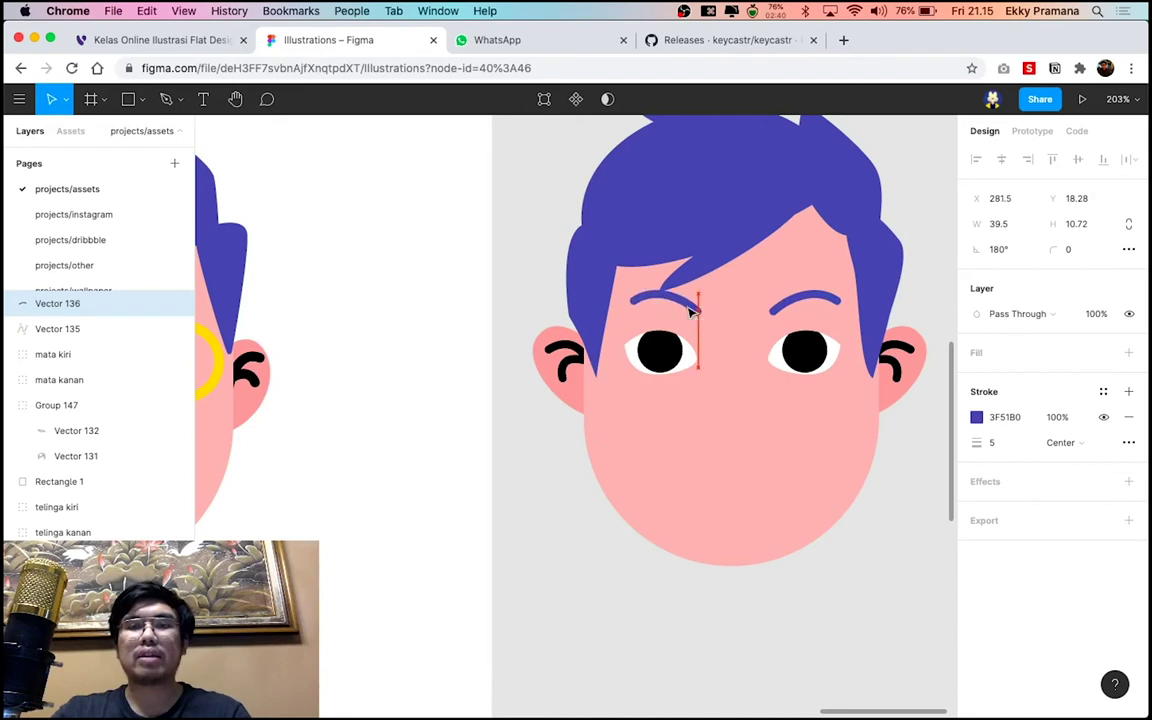
left_click(798, 303, "shift")
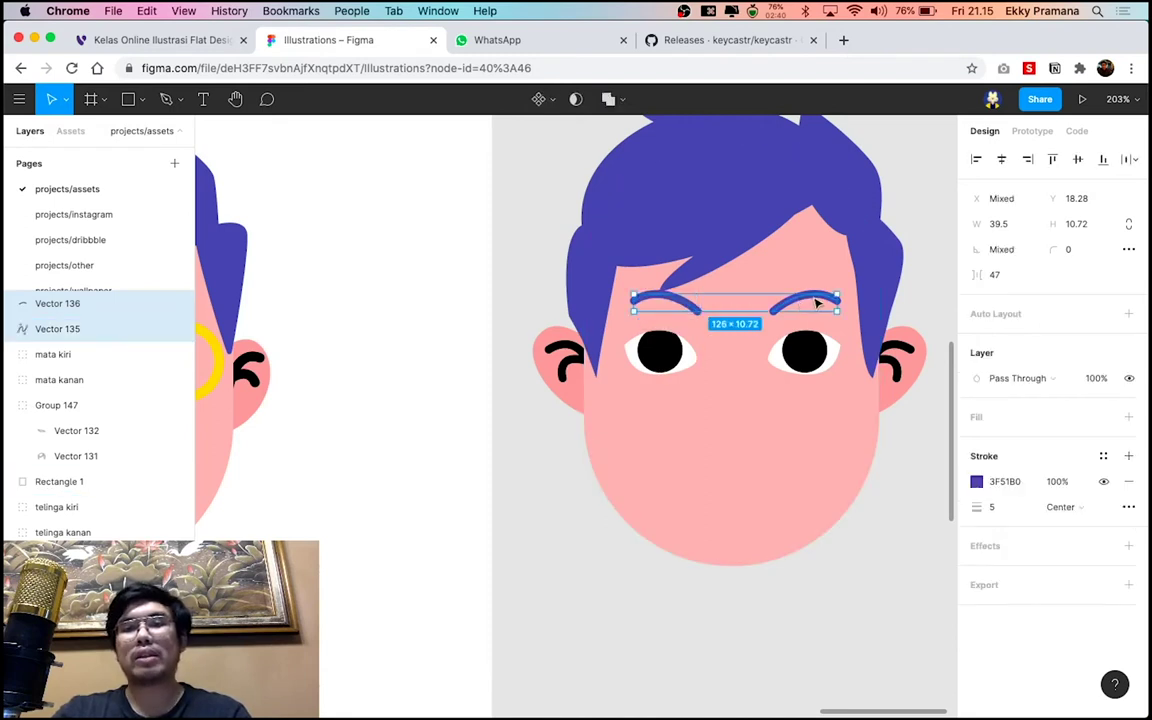
left_click_drag(818, 302, 815, 303)
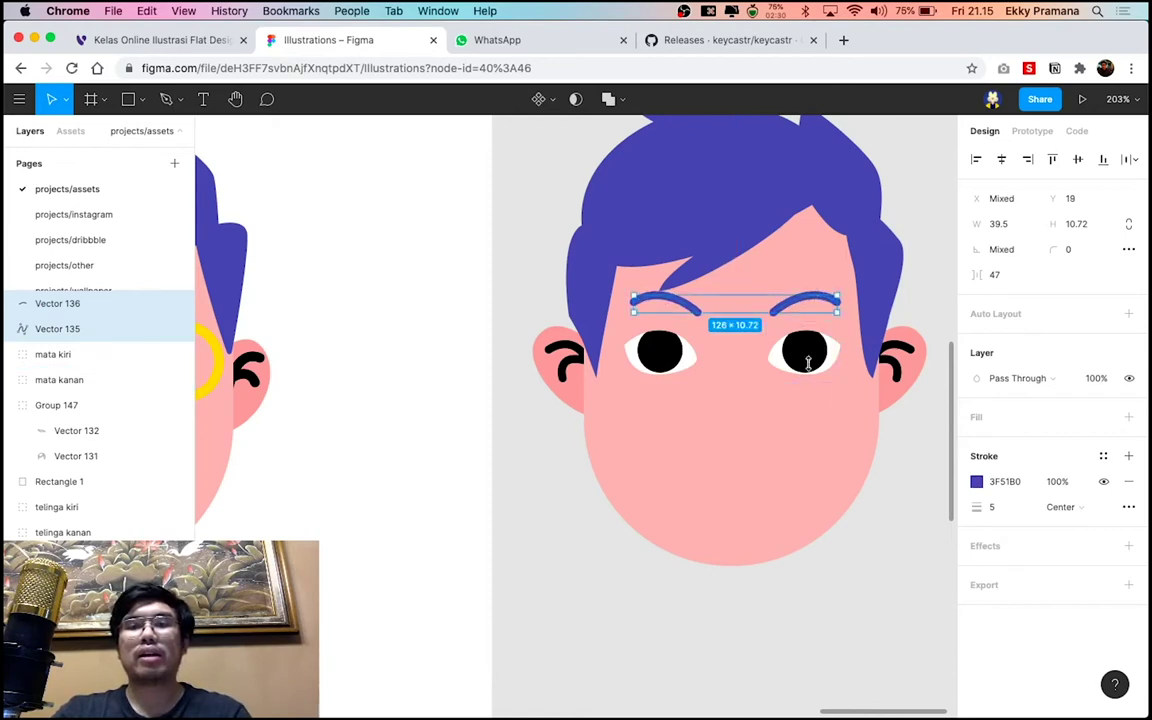
Scale both eyebrows down slightly and lower them toward the eyes
key("Escape")
scroll(905, 491, "down", 5)
scroll(905, 491, "up", 1)
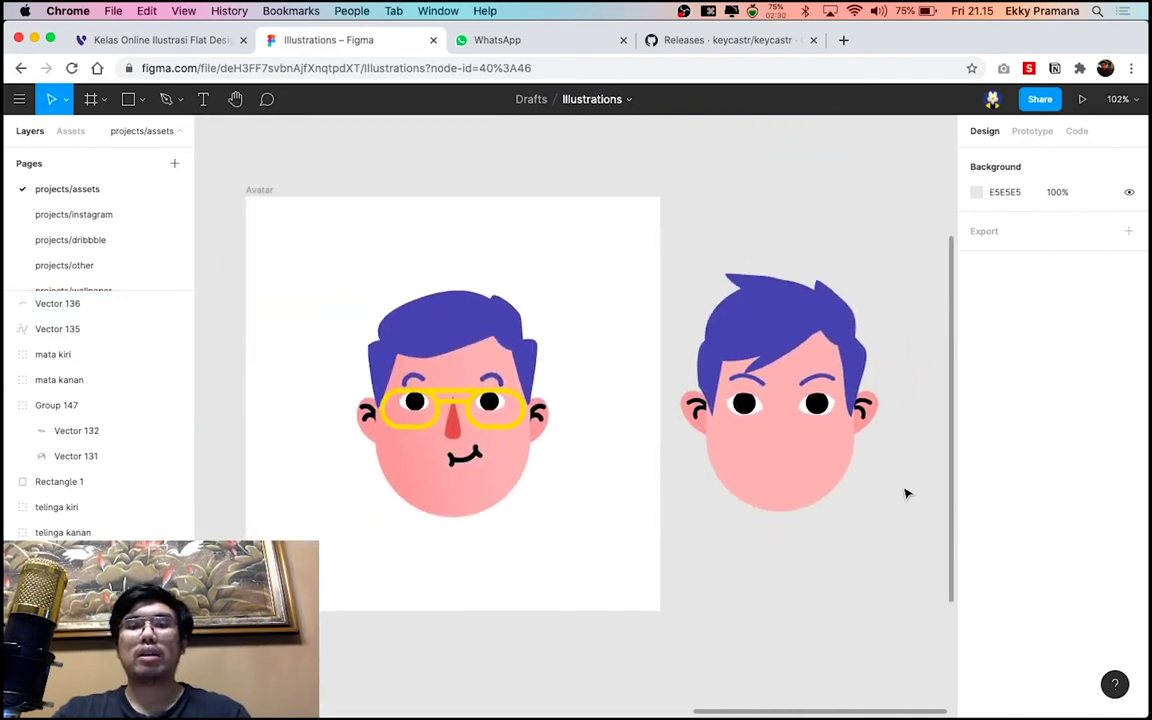
scroll(897, 493, "up", 3)
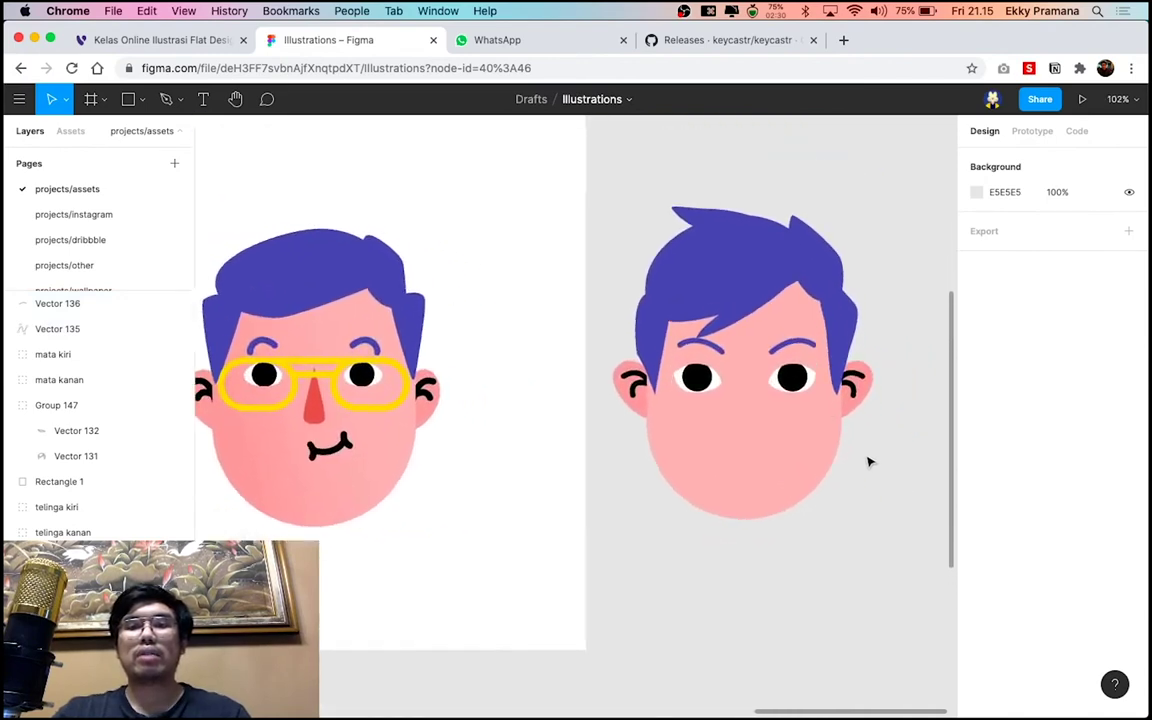
left_click(792, 346)
left_click(716, 347, "shift")
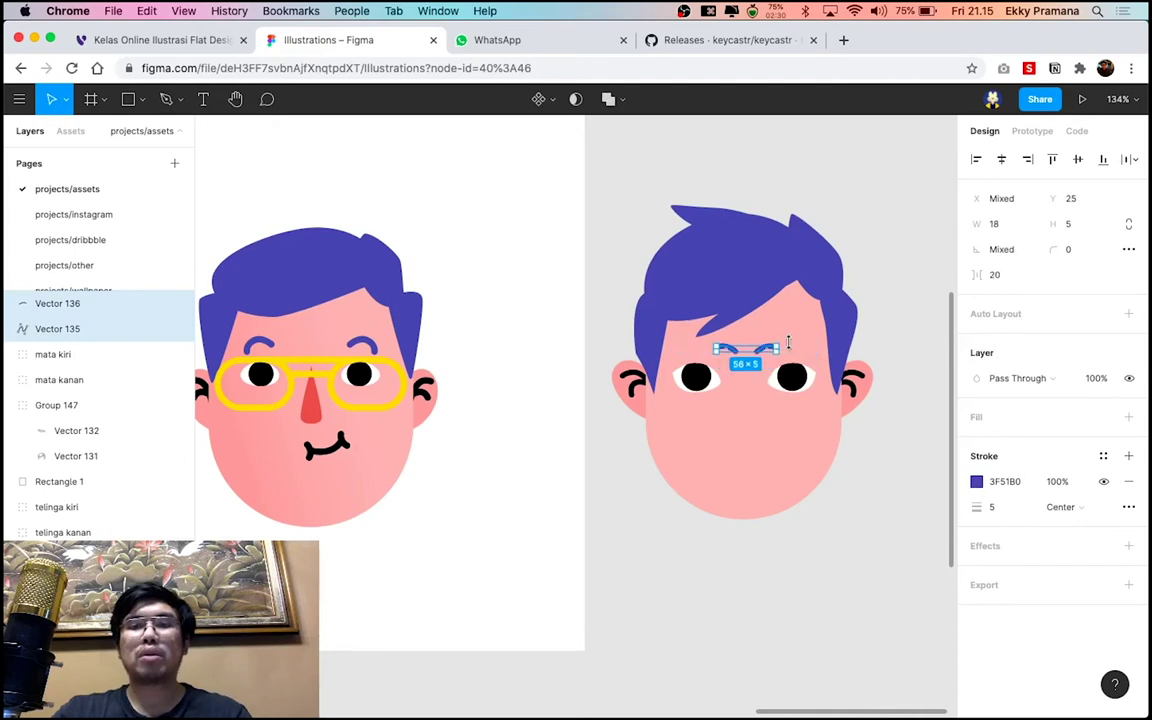
left_click_drag(813, 341, 807, 341)
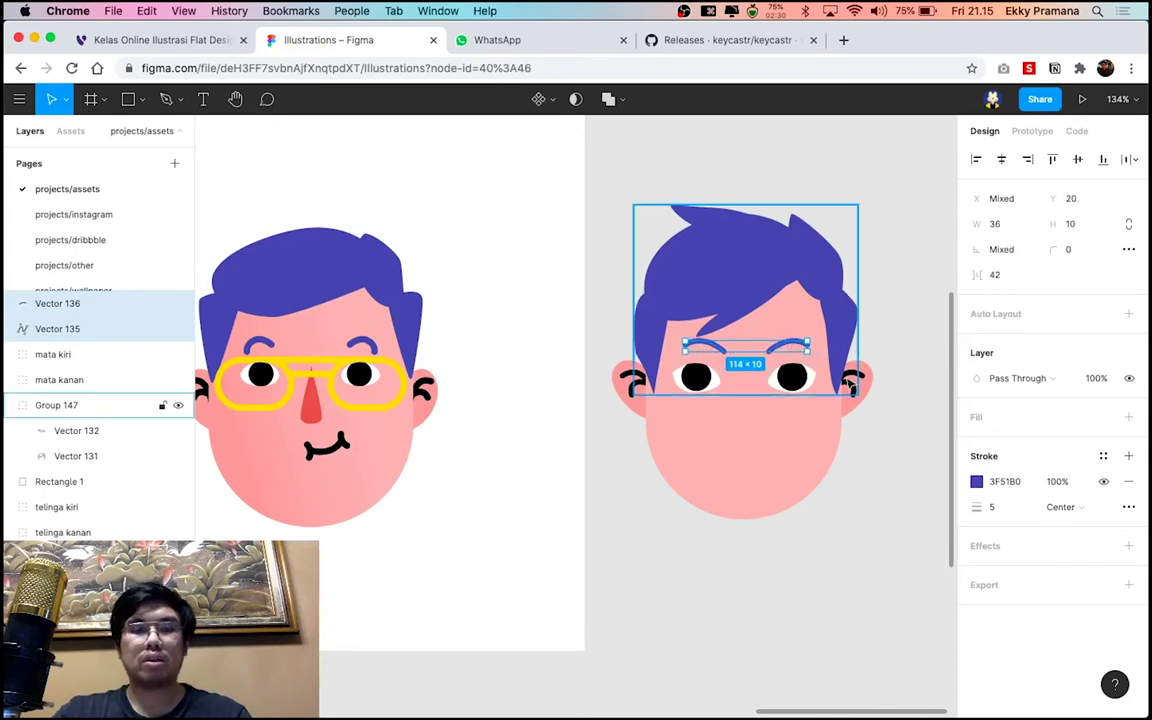
scroll(790, 355, "up", 3)
scroll(790, 352, "up", 1)
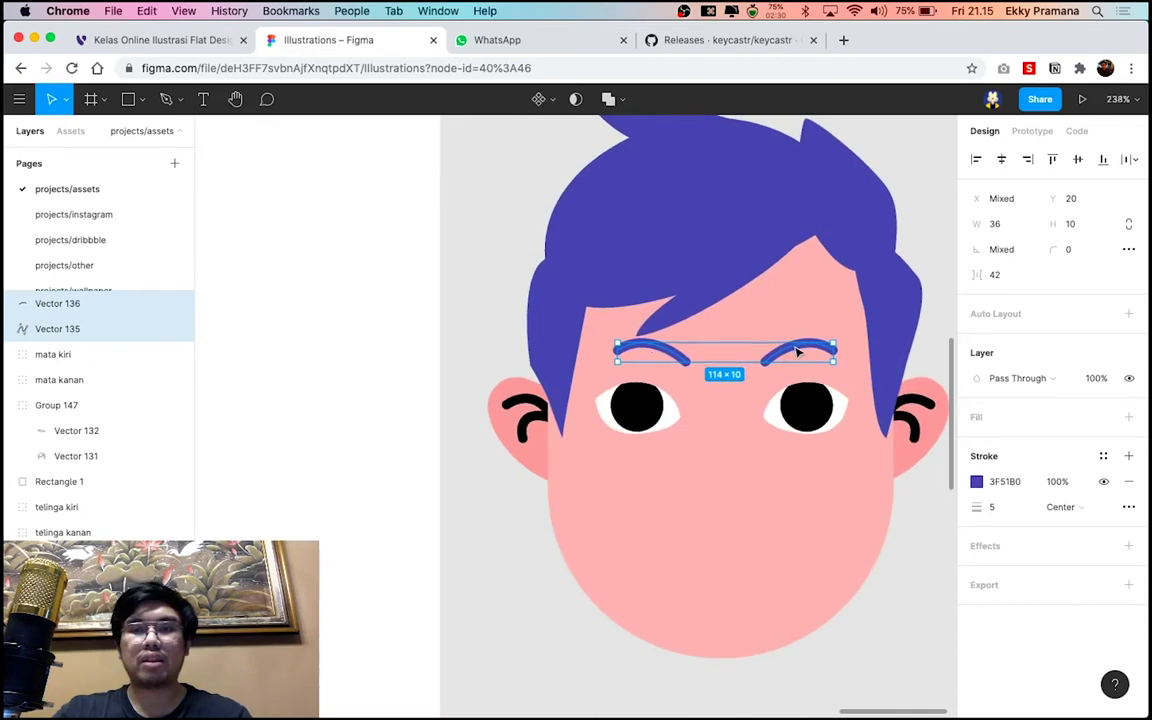
left_click_drag(798, 355, 803, 362)
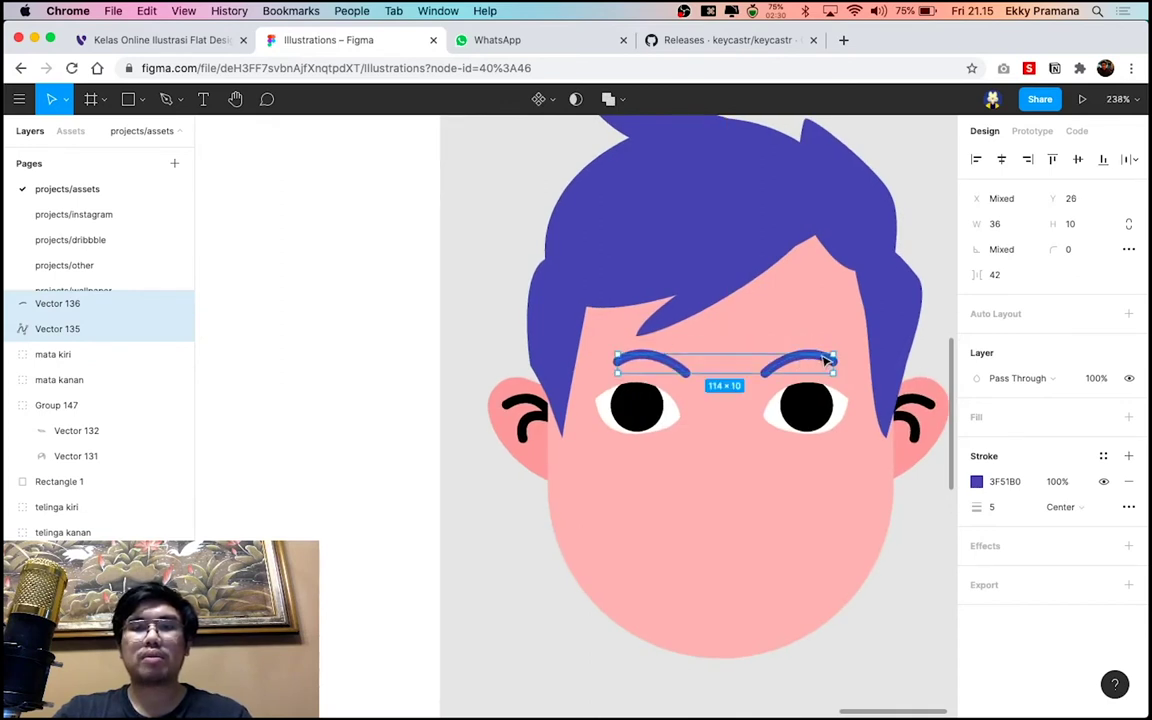
left_click(450, 301)
Scroll the canvas to compare the new head with the bespectacled reference face
scroll(786, 511, "down", 3)
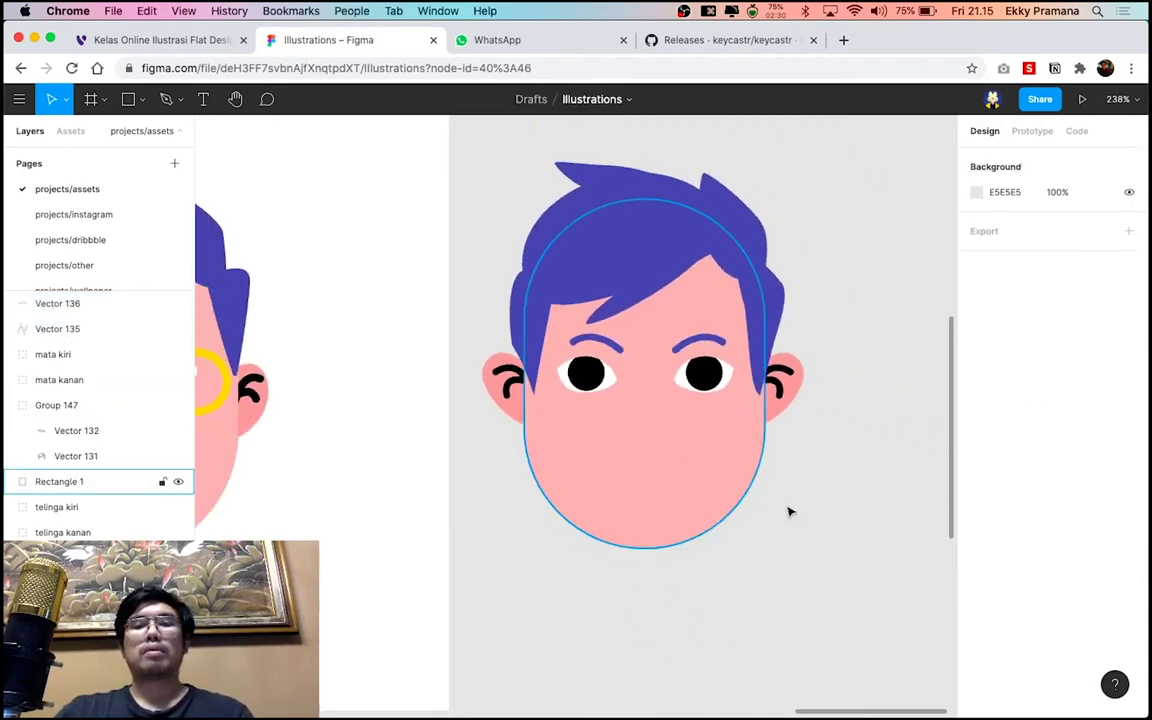
scroll(786, 511, "down", 3)
scroll(780, 500, "down", 2)
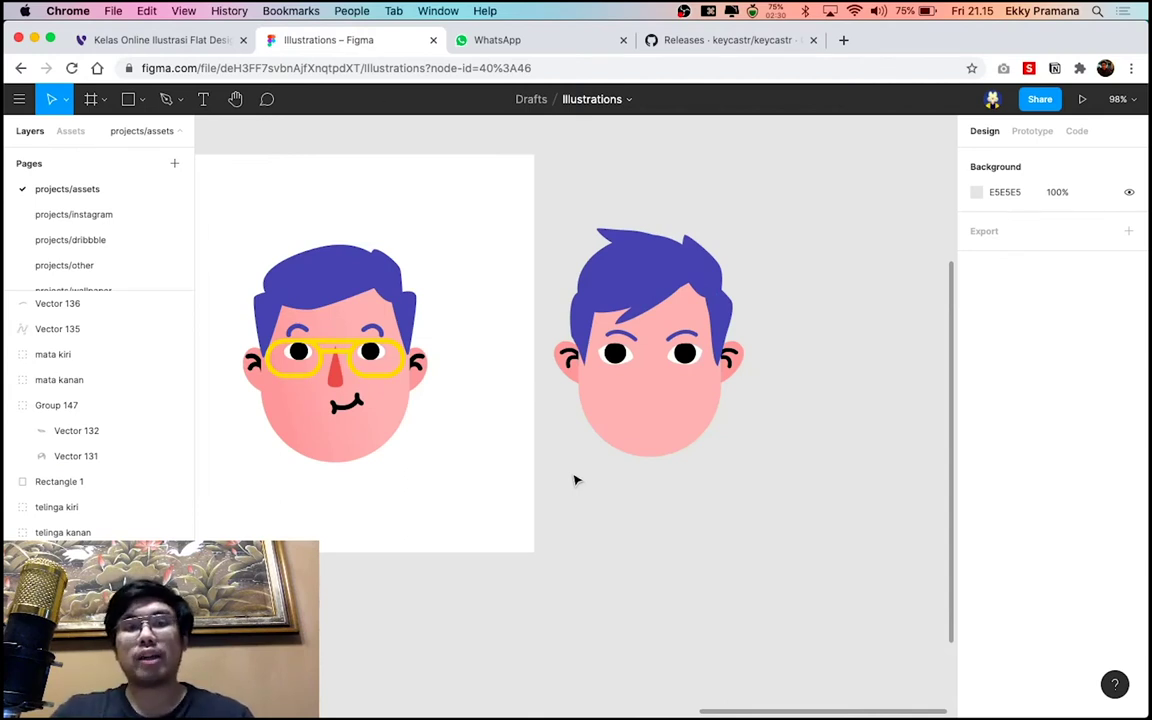
scroll(725, 391, "up", 5)
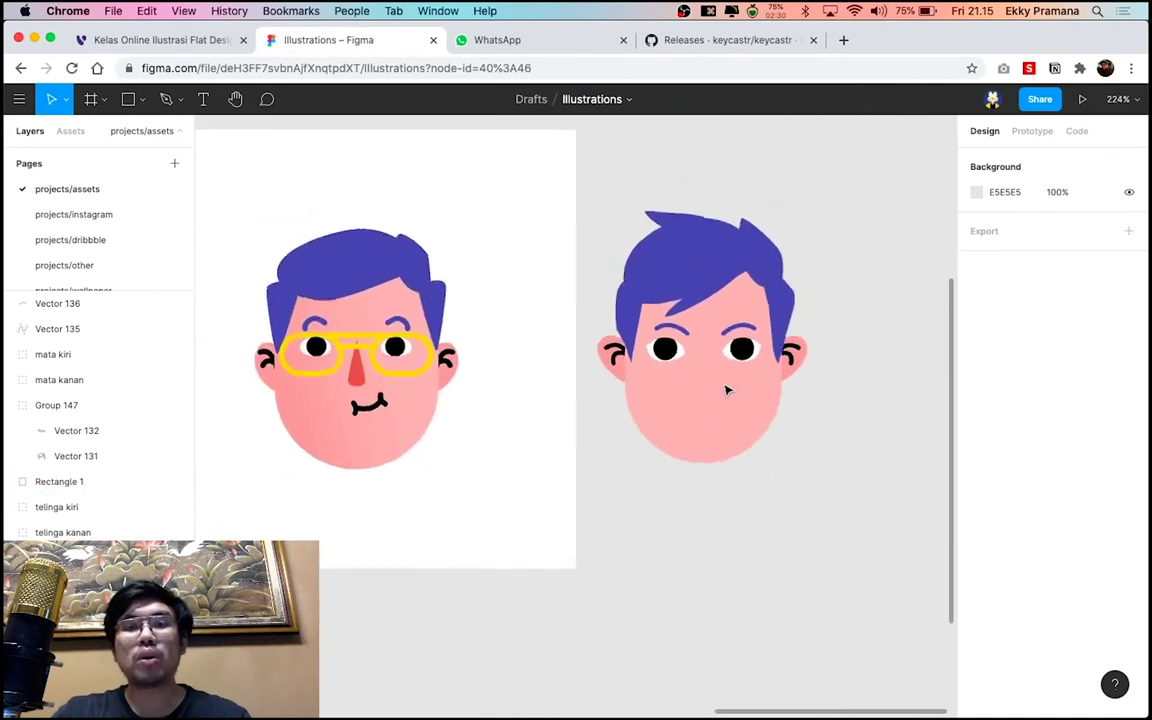
scroll(384, 390, "up", 3)
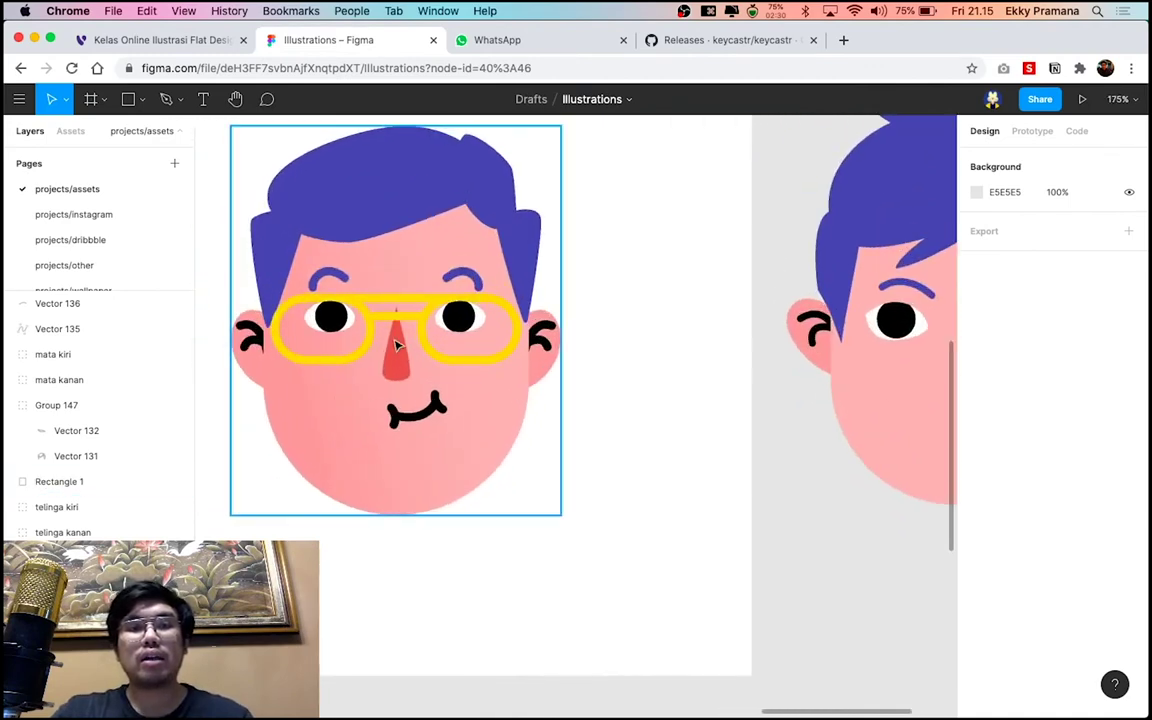
scroll(869, 368, "right", 3)
scroll(880, 376, "up", 5)
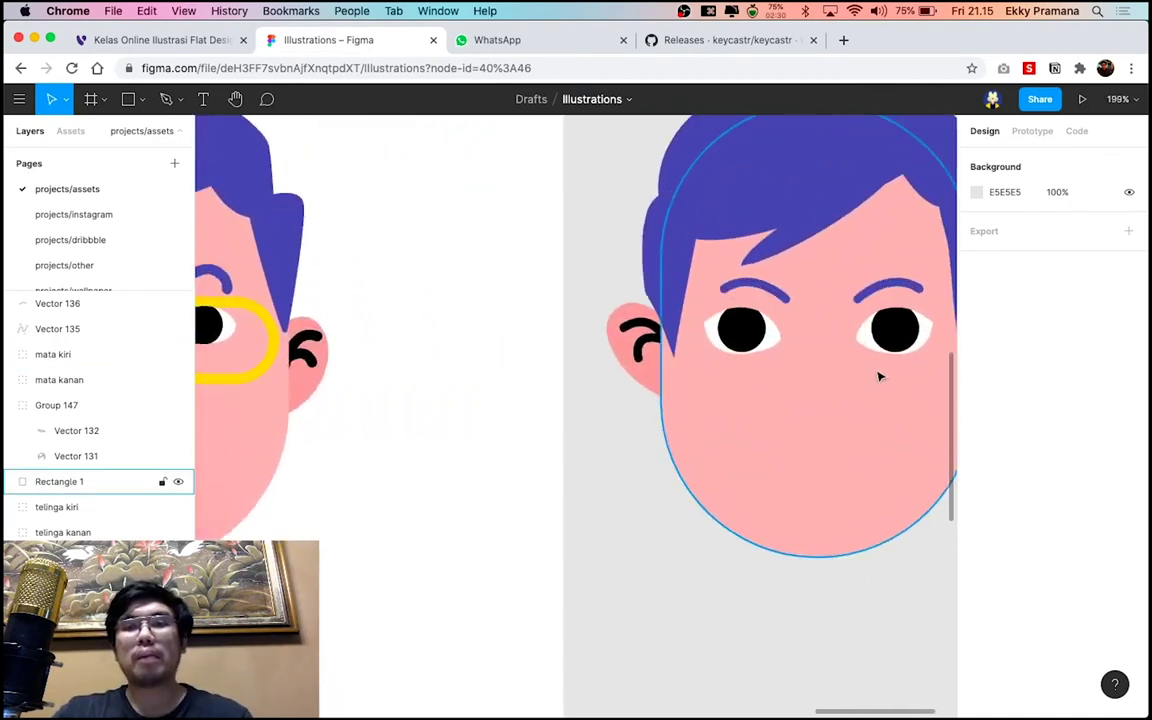
scroll(869, 381, "up", 3)
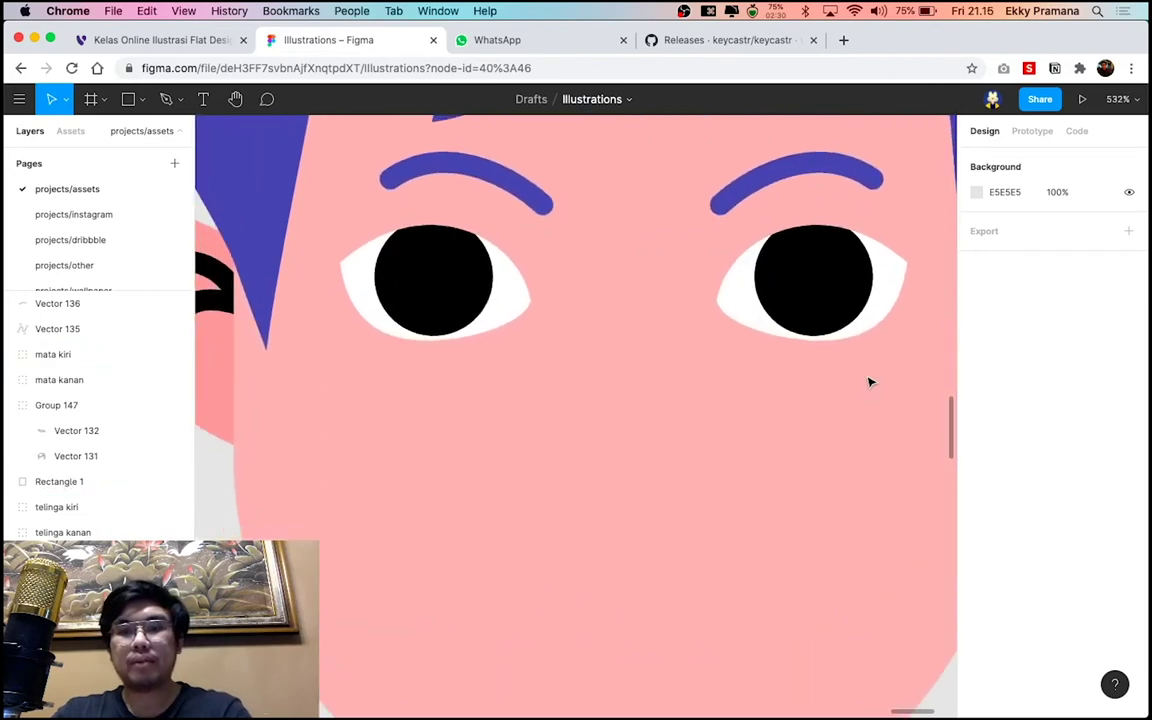
Draw a closed, tall narrow nose path between the eyes with the Pen tool
key("p")
left_click(635, 263)
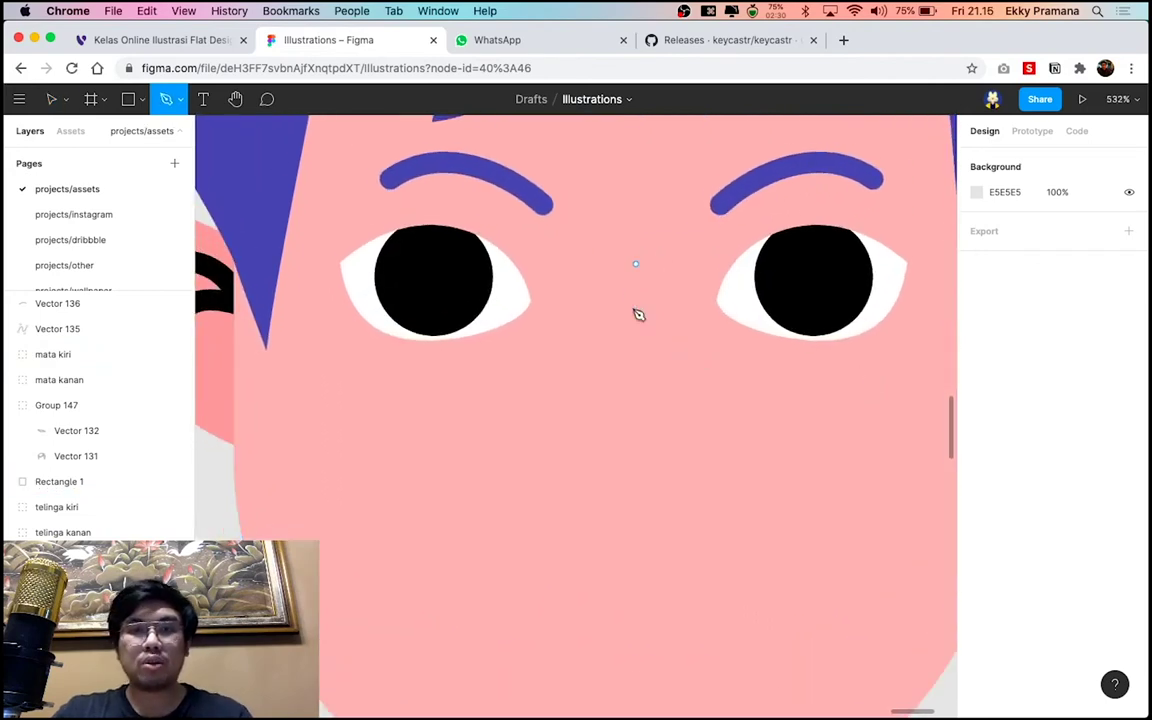
left_click(636, 526)
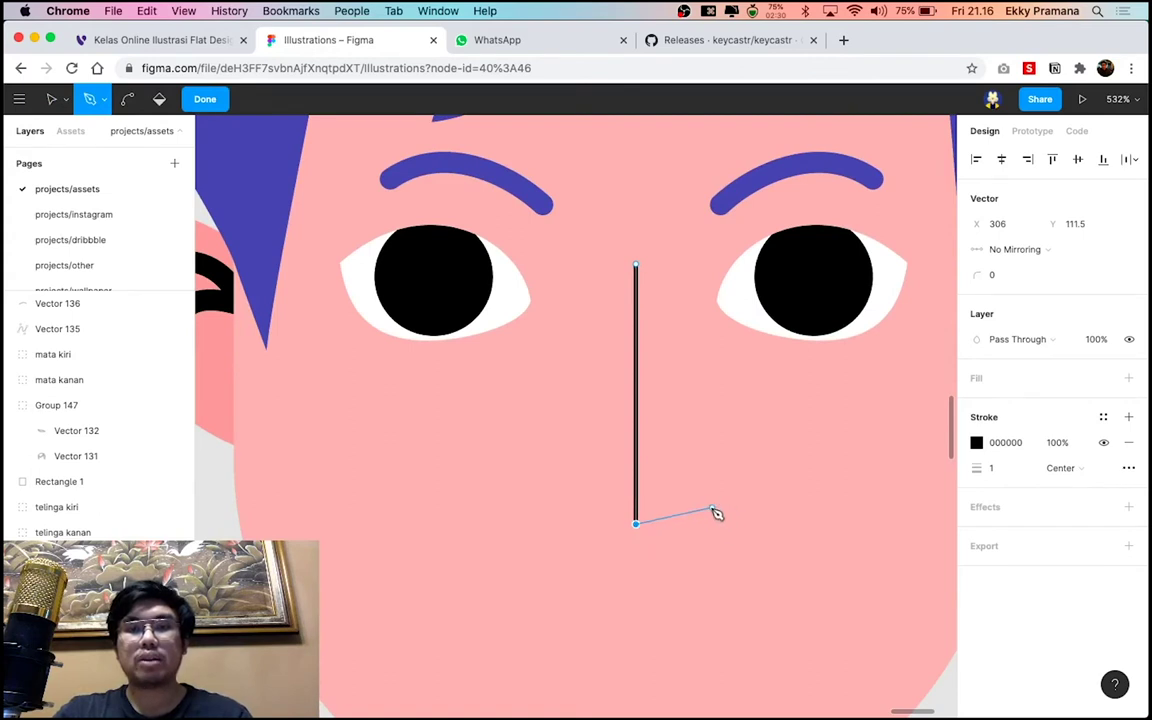
key("ctrl+z")
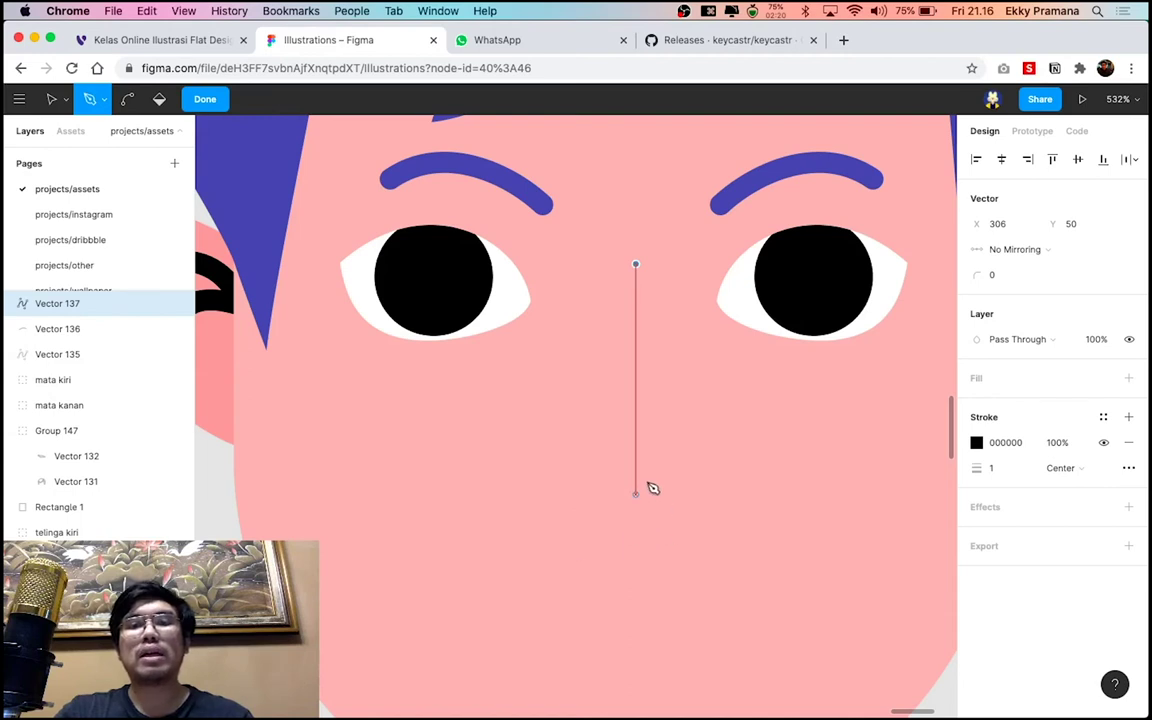
left_click(636, 508)
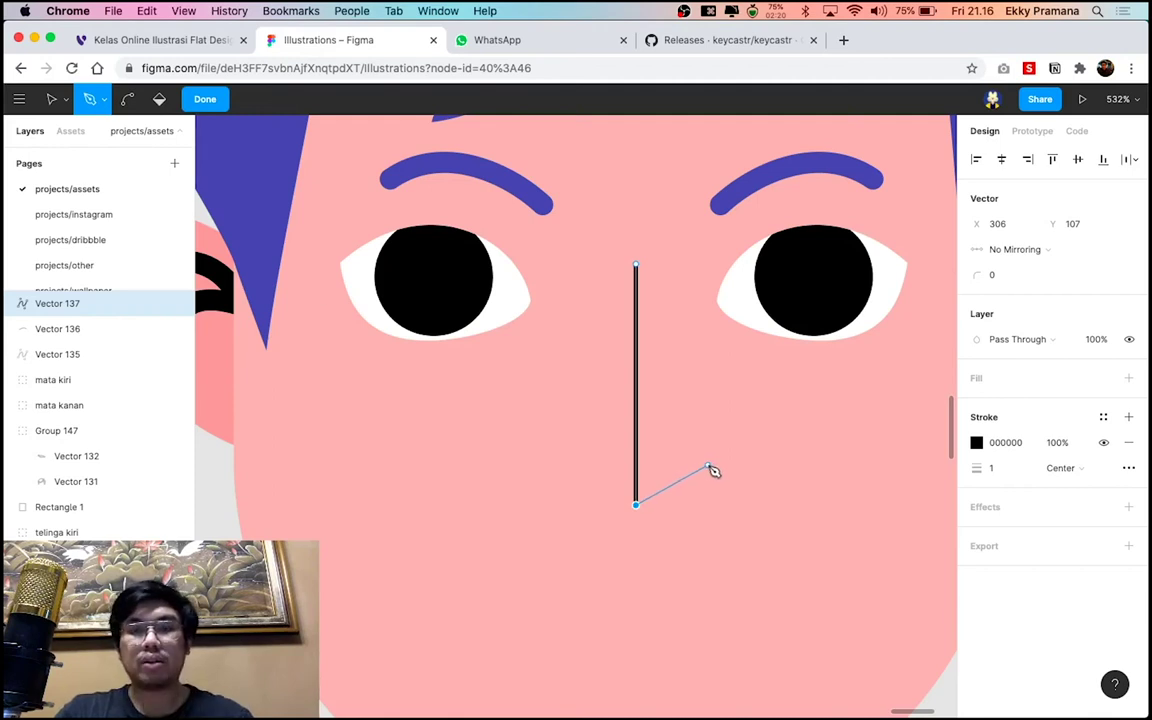
left_click_drag(710, 464, 698, 412)
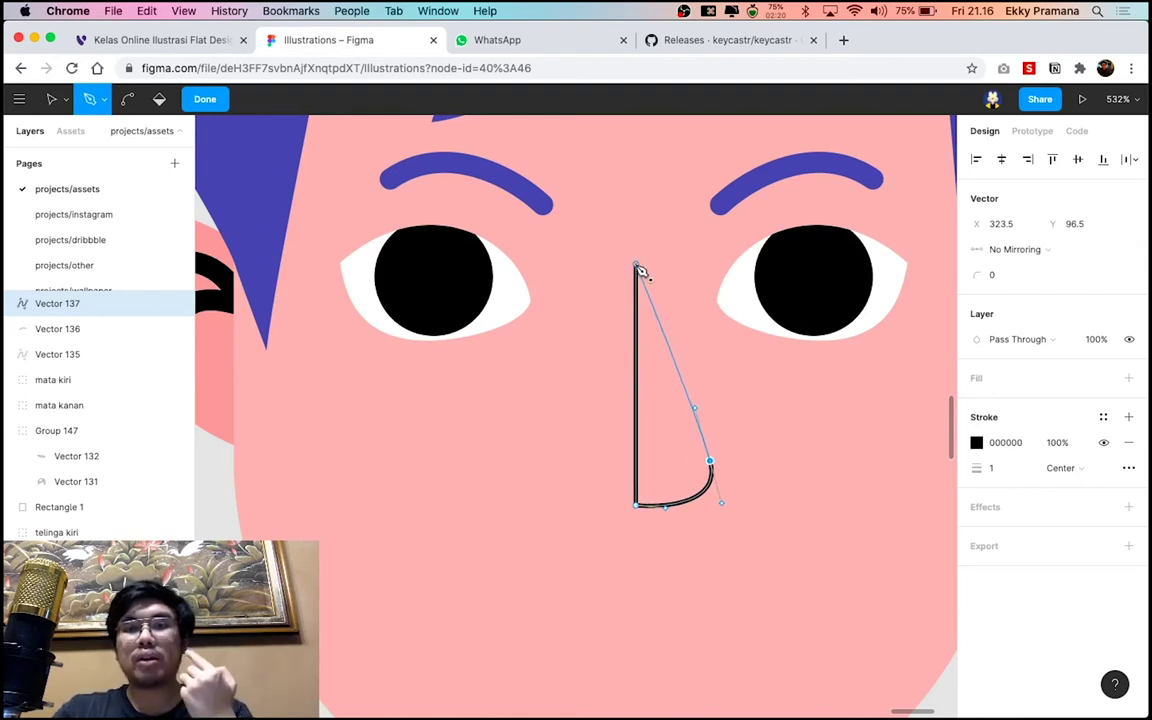
left_click(638, 268)
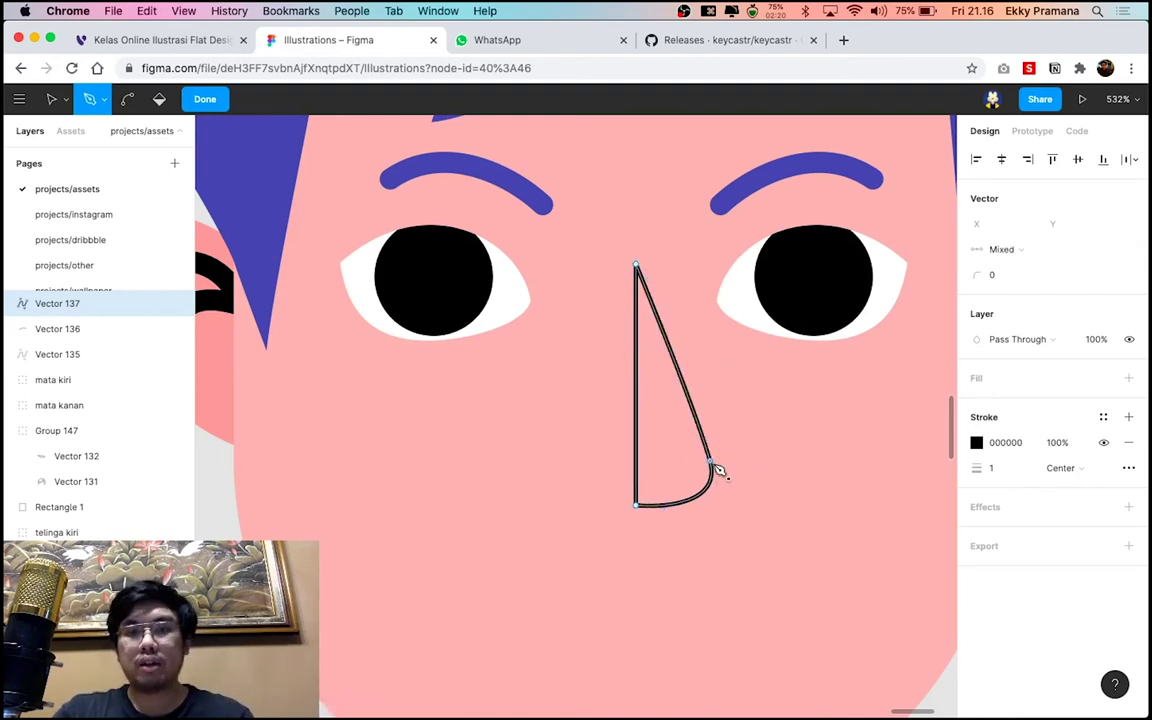
key("Escape")
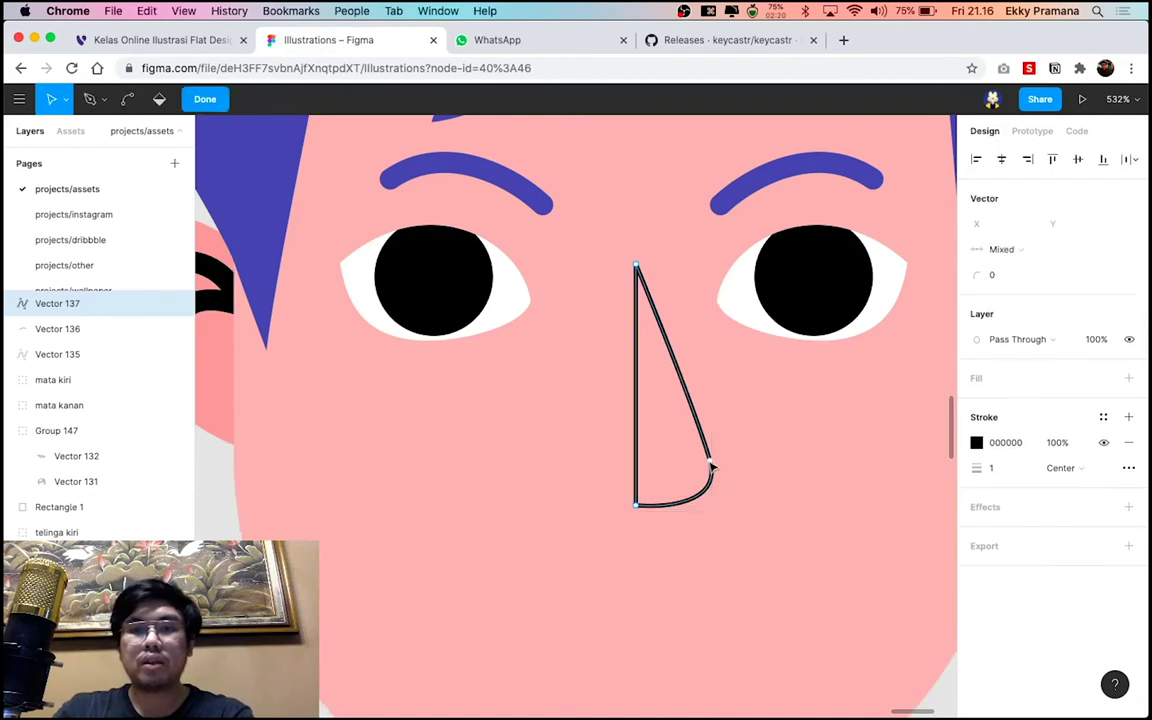
Adjust the nose's bezier curves to round its tip and bend its right side
left_click(709, 462)
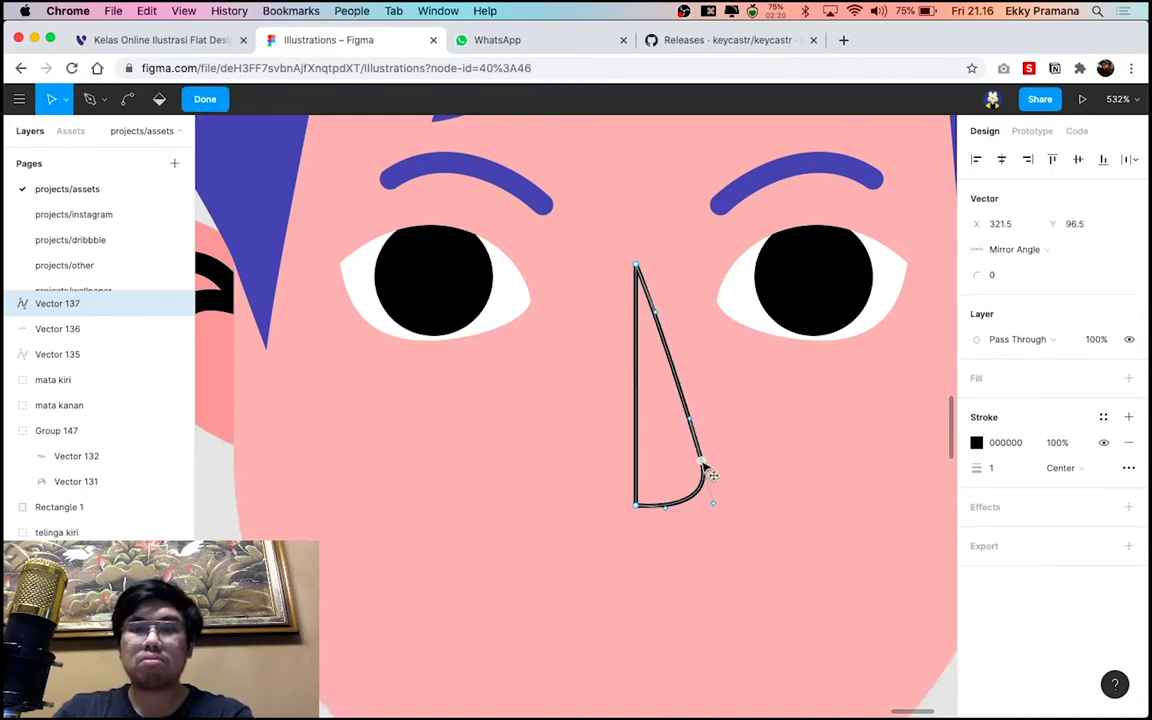
left_click_drag(716, 508, 712, 502)
left_click_drag(691, 424, 708, 443)
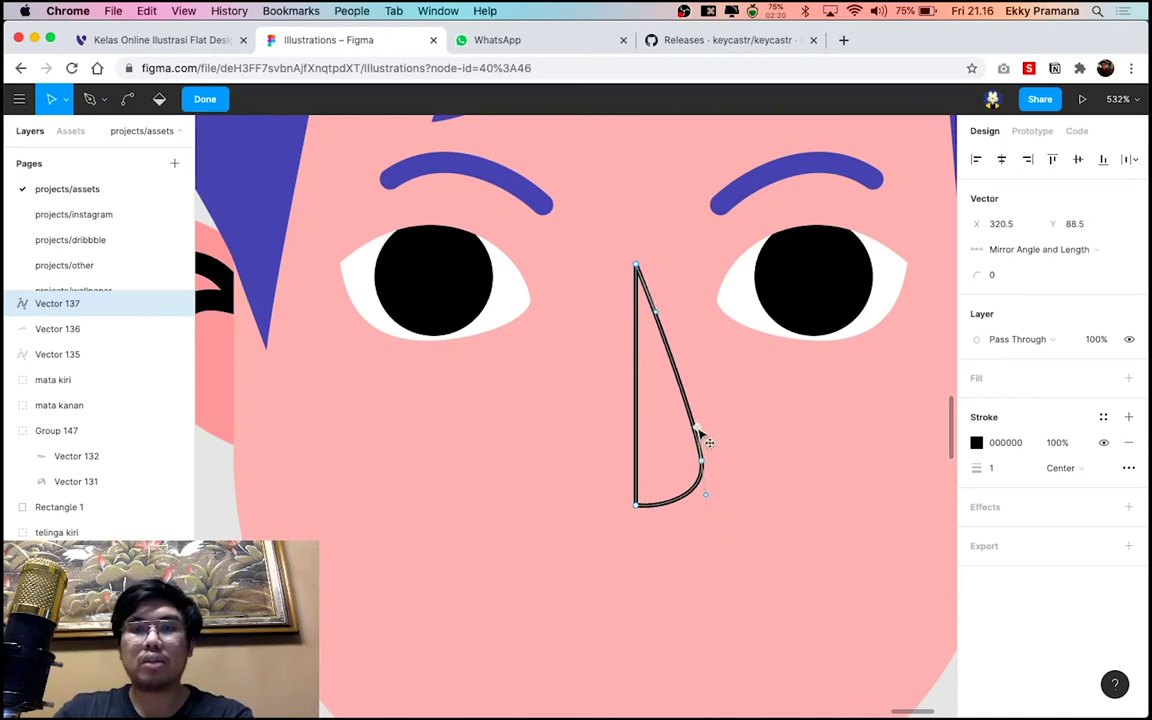
left_click(771, 466)
Select the nose outline (Vector 137) on the right face and zoom in around it
scroll(771, 466, "down", 3)
scroll(771, 466, "down", 3)
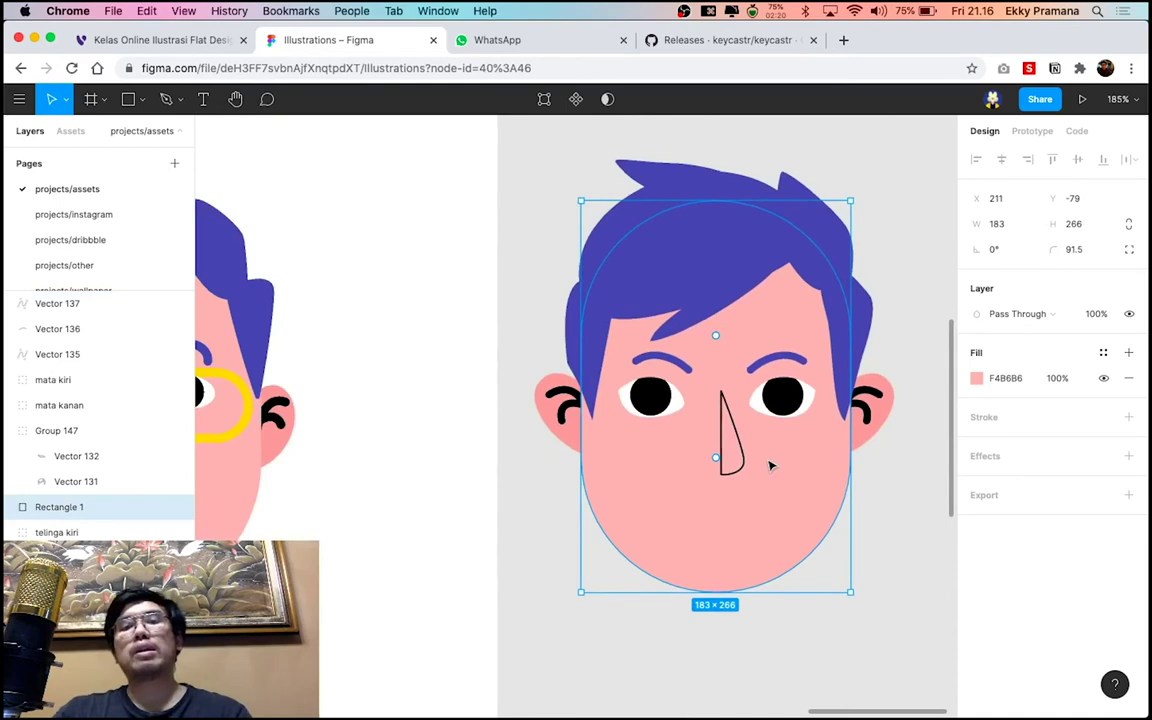
scroll(771, 466, "down", 5)
scroll(753, 463, "down", 1)
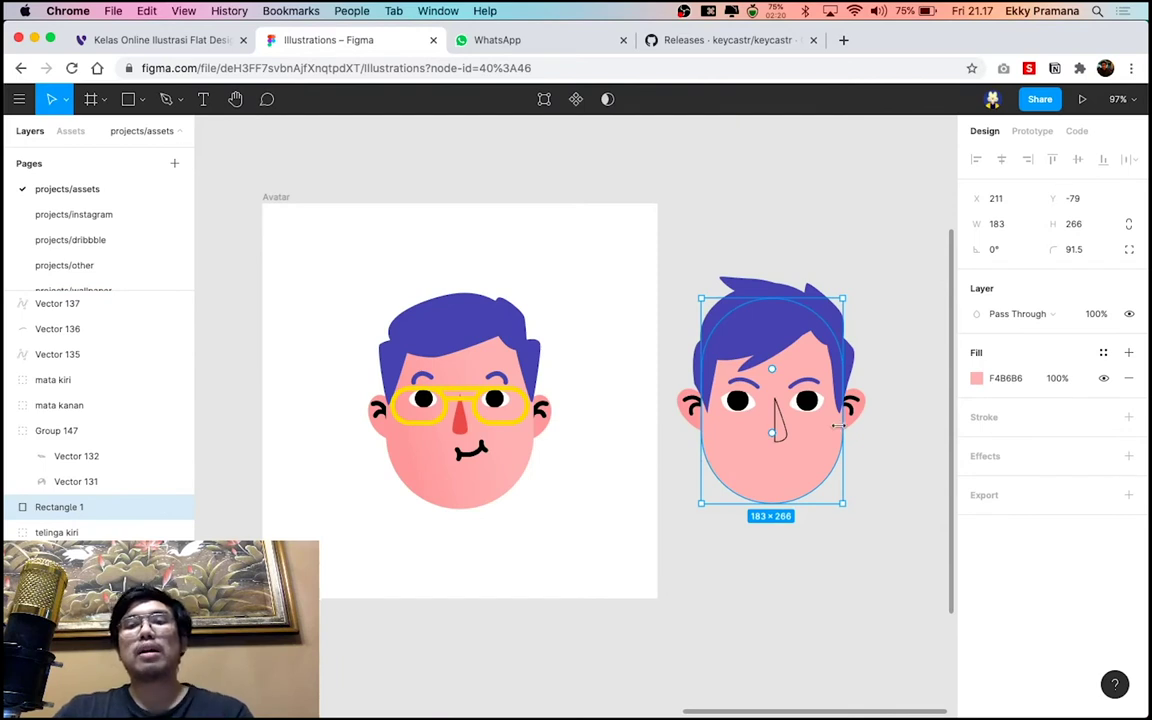
scroll(838, 424, "up", 5)
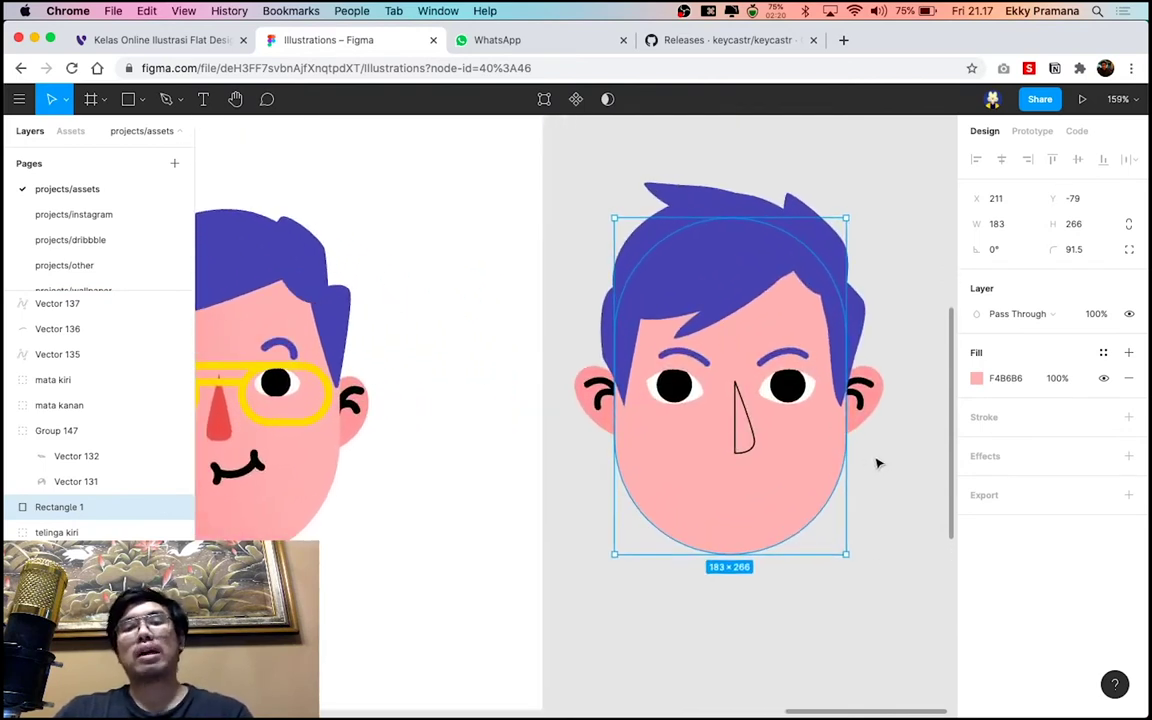
left_click(878, 462)
scroll(878, 462, "down", 5)
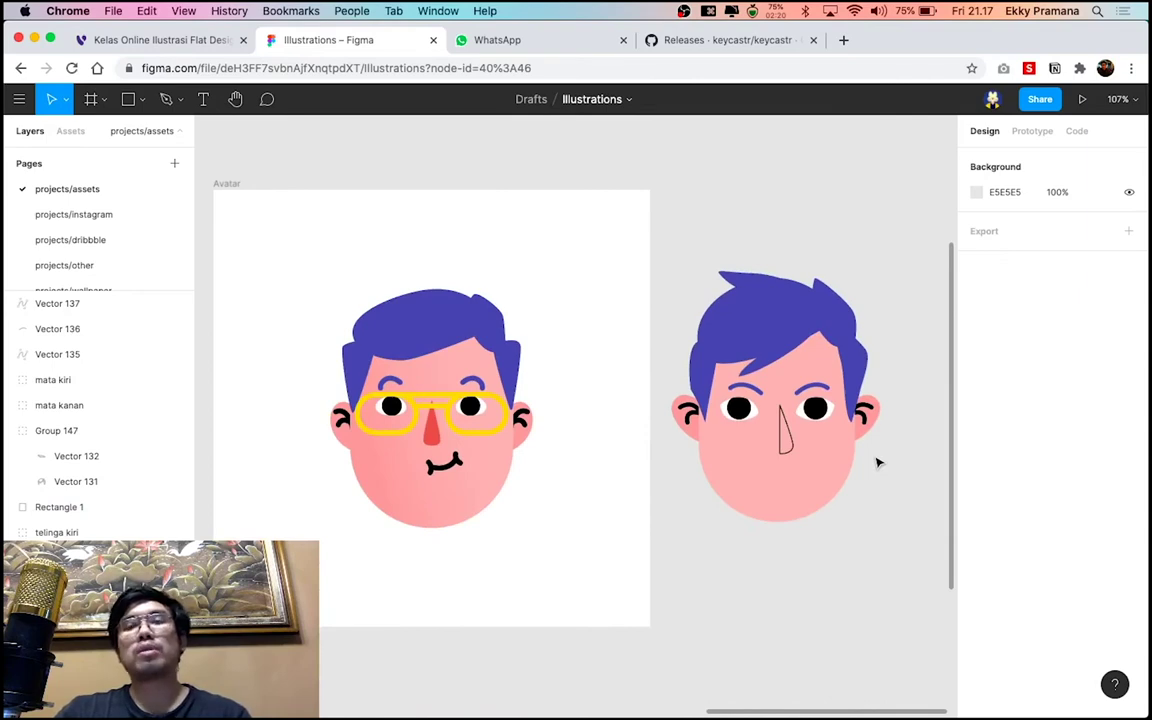
scroll(864, 468, "up", 3)
scroll(864, 468, "up", 3)
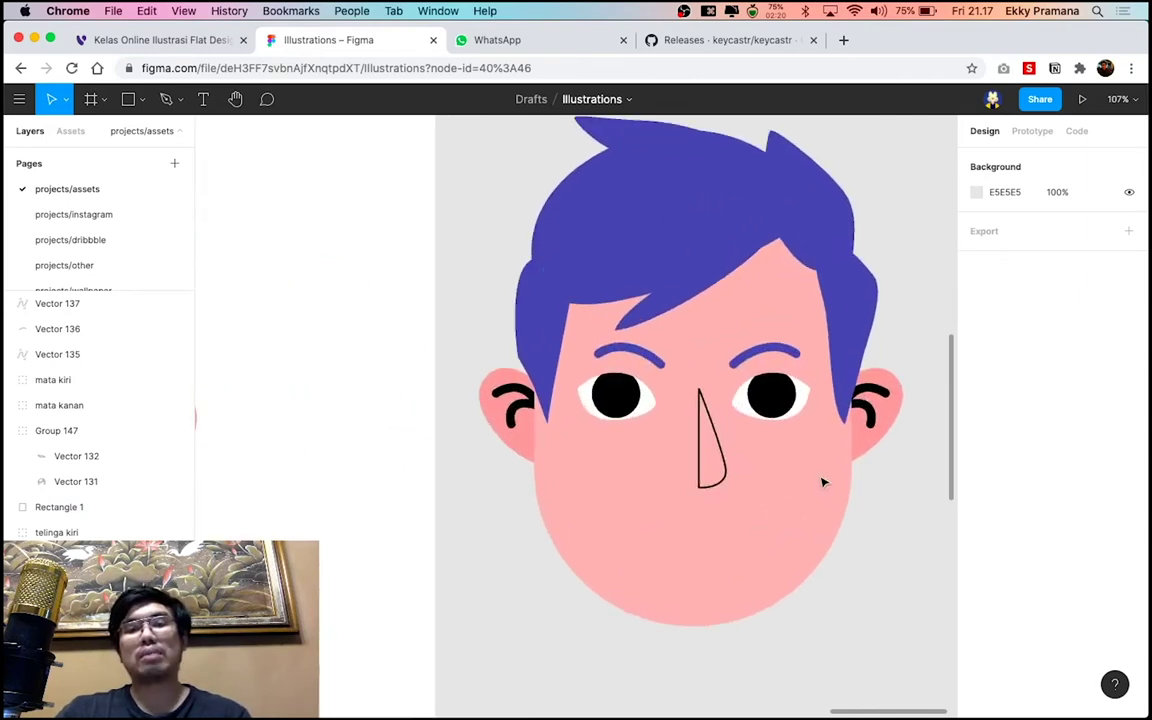
left_click(713, 432)
scroll(712, 436, "down", 3)
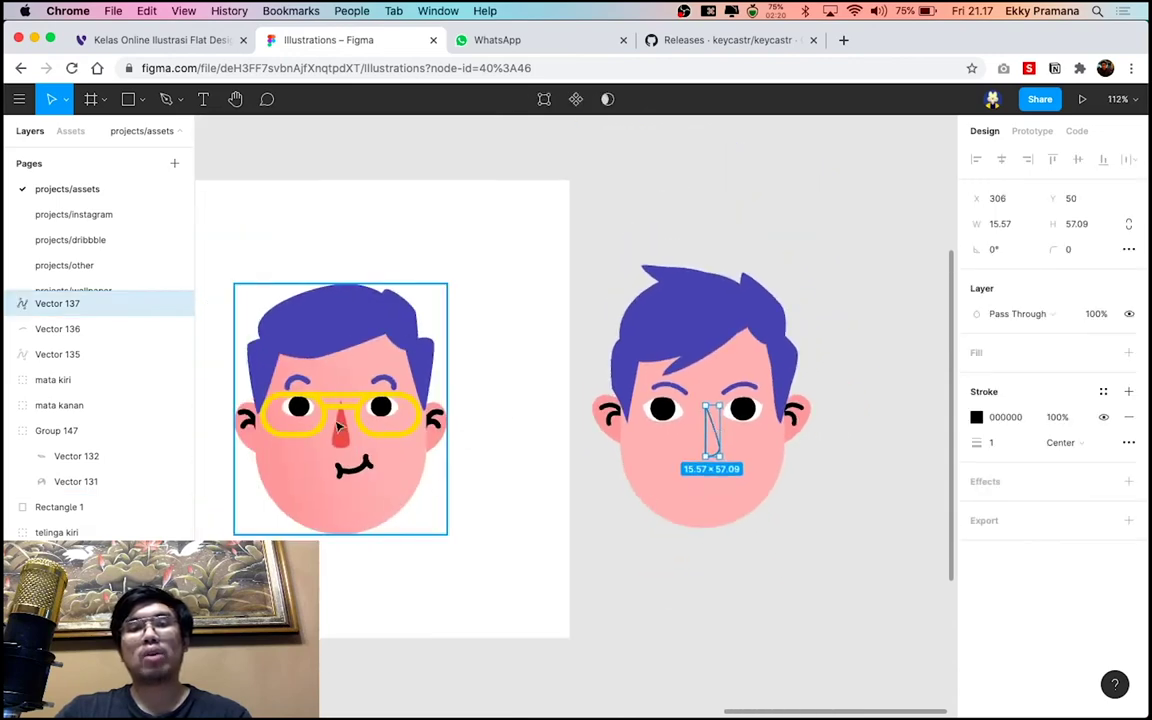
scroll(707, 437, "up", 2)
scroll(705, 440, "up", 1)
scroll(705, 440, "up", 1)
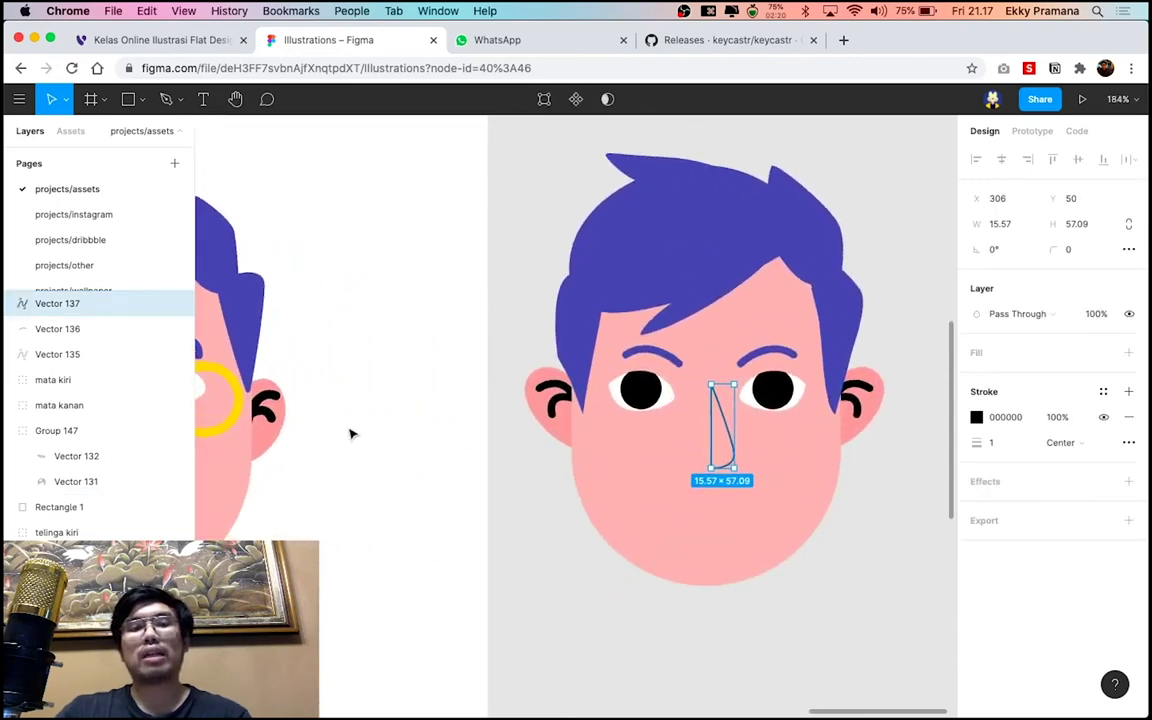
scroll(350, 433, "down", 2)
scroll(580, 460, "up", 3)
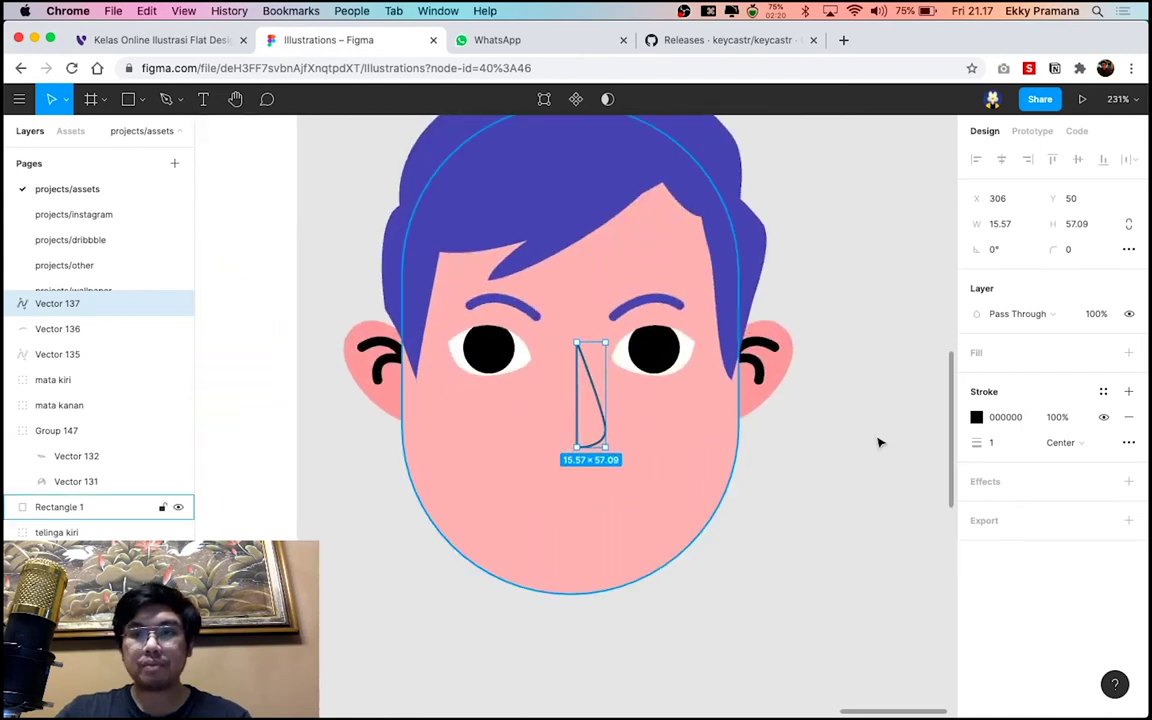
Replace the nose outline with a solid red fill of EA3D3D
left_click(1129, 422)
left_click(1128, 352)
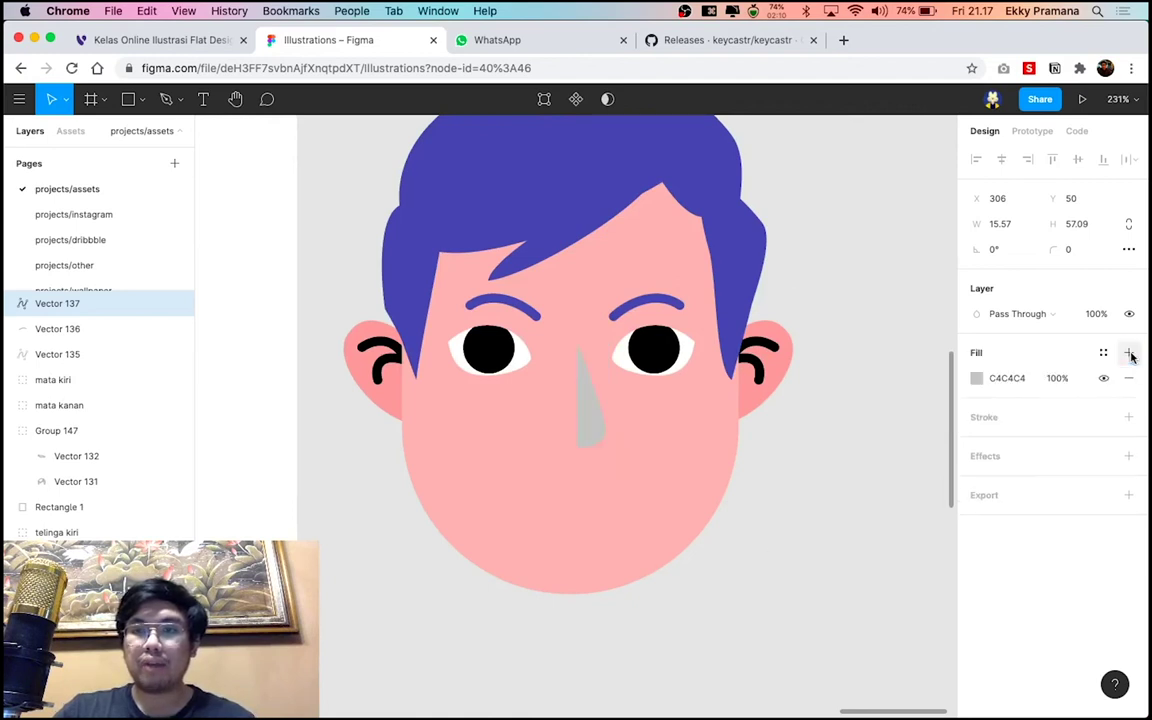
left_click(977, 378)
left_click_drag(907, 432, 916, 423)
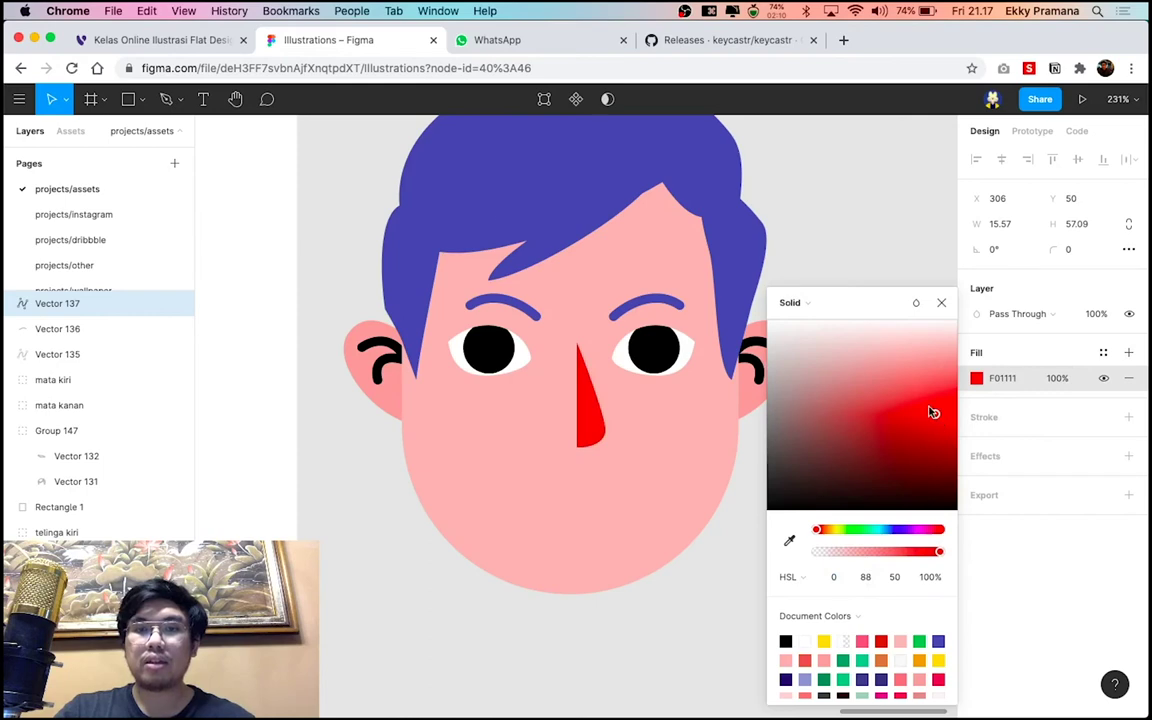
left_click(921, 405)
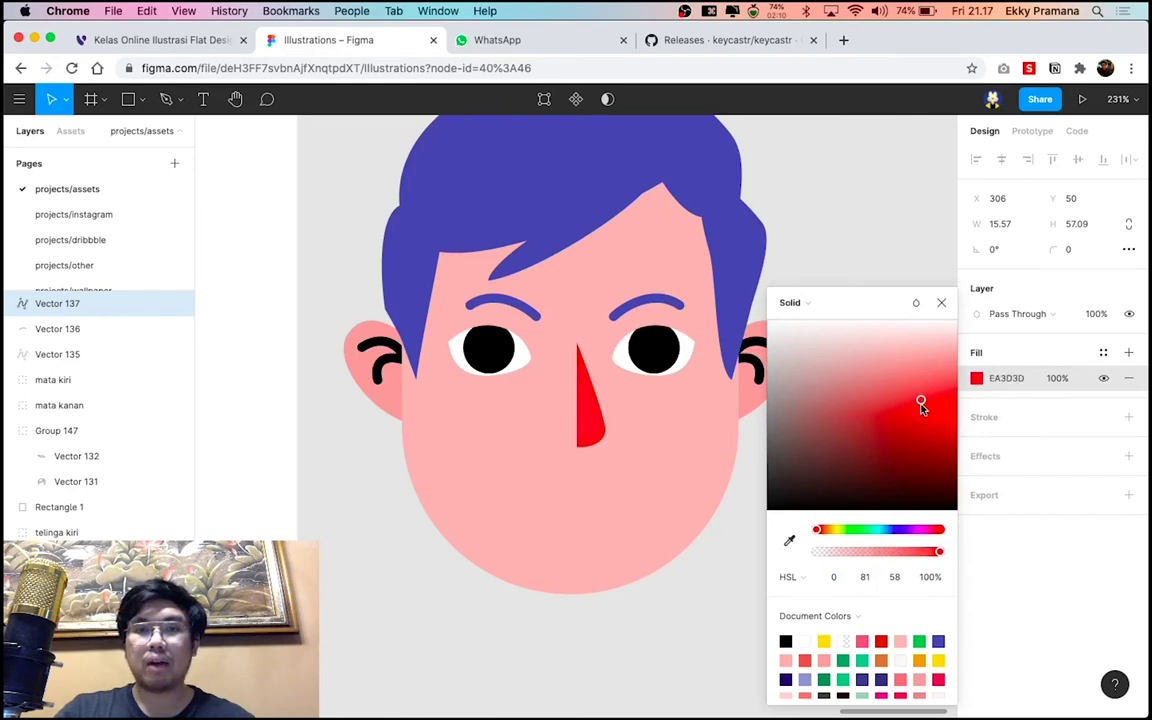
left_click(941, 302)
Shift the red nose slightly up and to the right
scroll(594, 418, "up", 2)
scroll(594, 418, "up", 2)
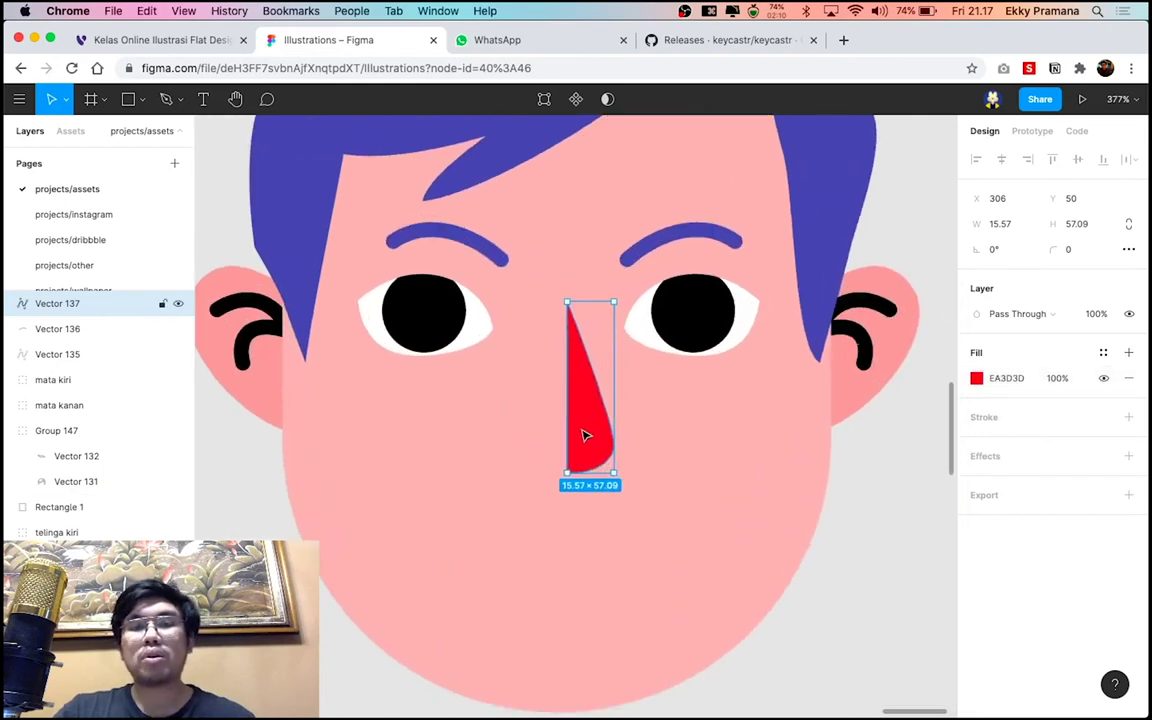
left_click_drag(588, 441, 598, 410)
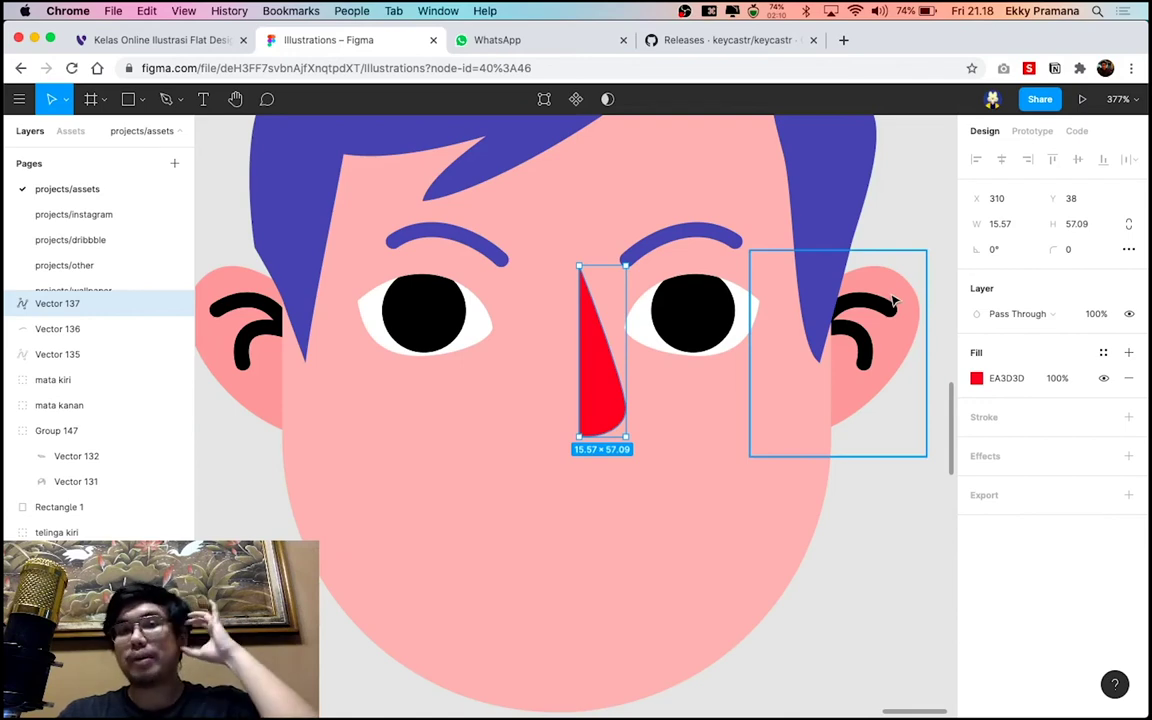
Zoom out to both faces, lower the red nose slightly and reselect it
key("Escape")
key("shift+1")
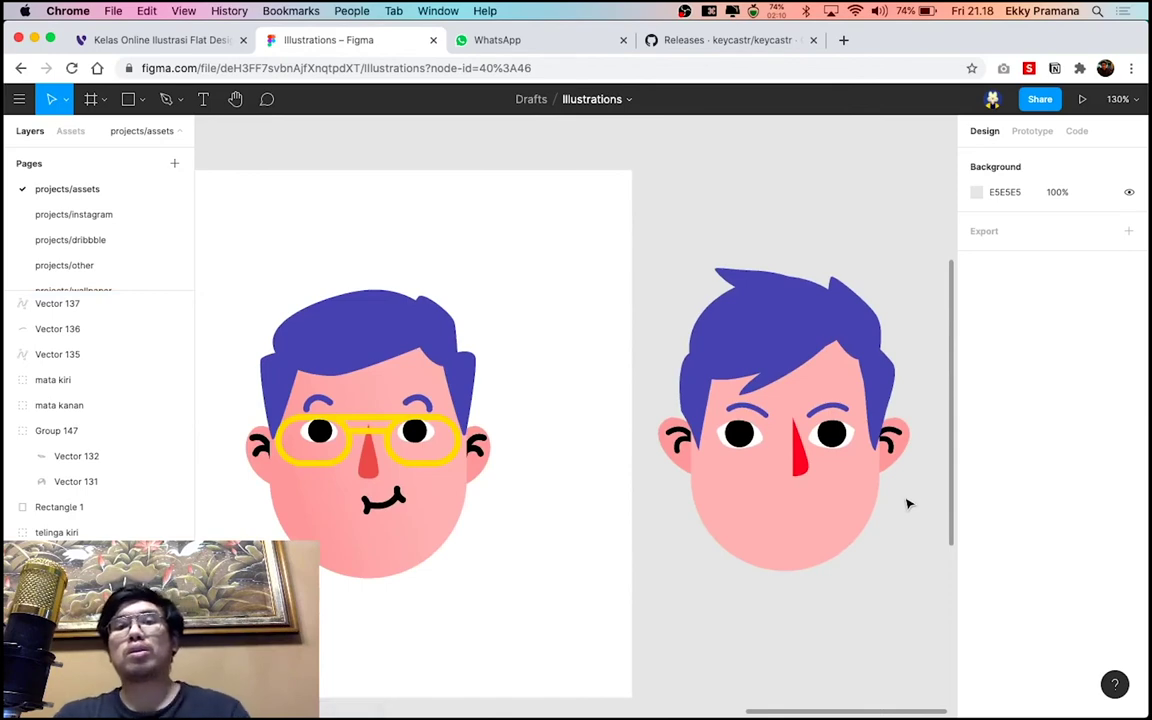
scroll(838, 455, "up", 3)
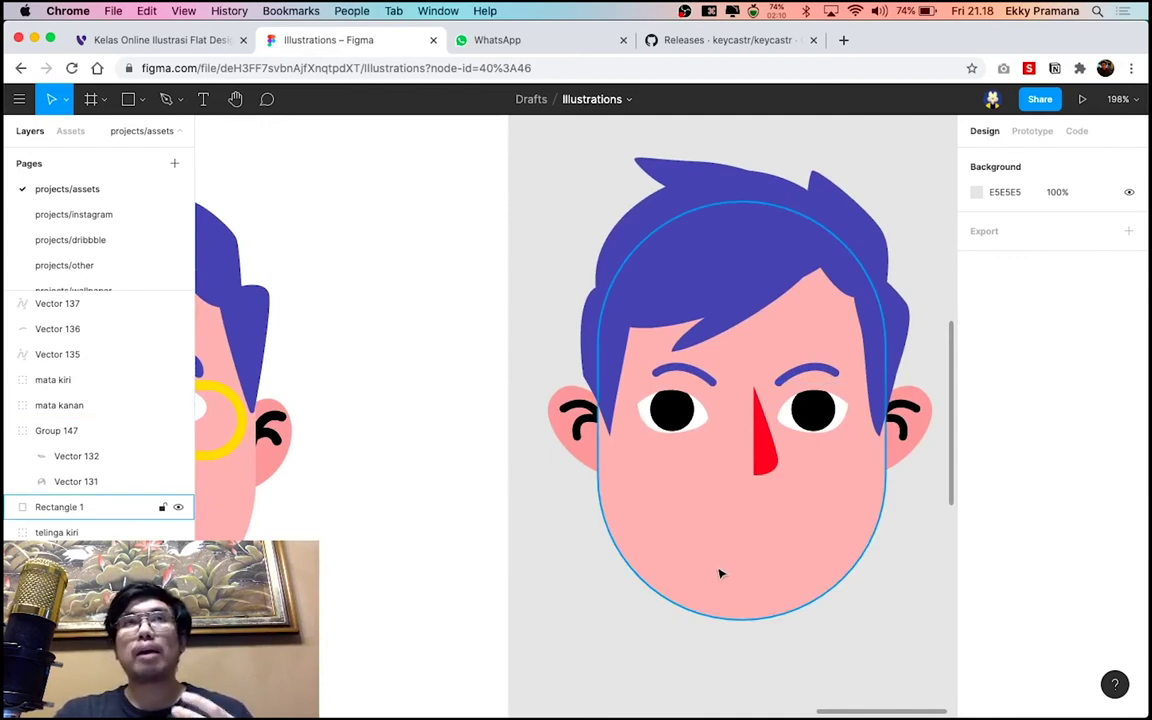
scroll(720, 573, "right", 2)
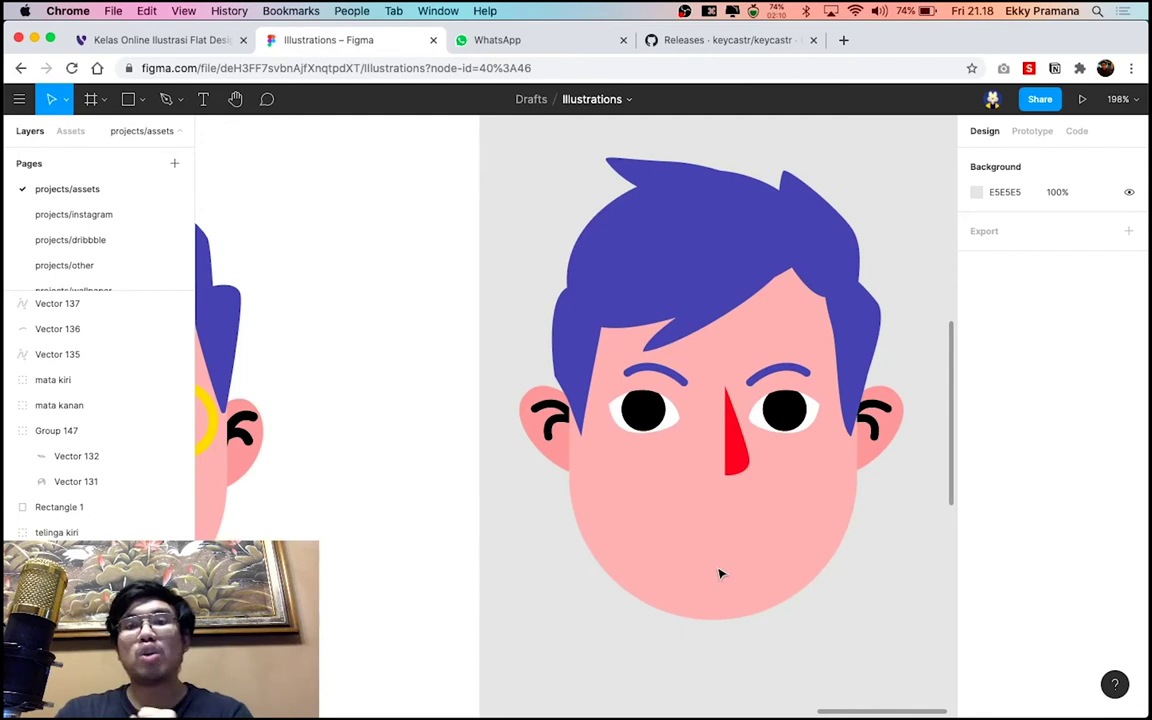
left_click_drag(737, 466, 735, 528)
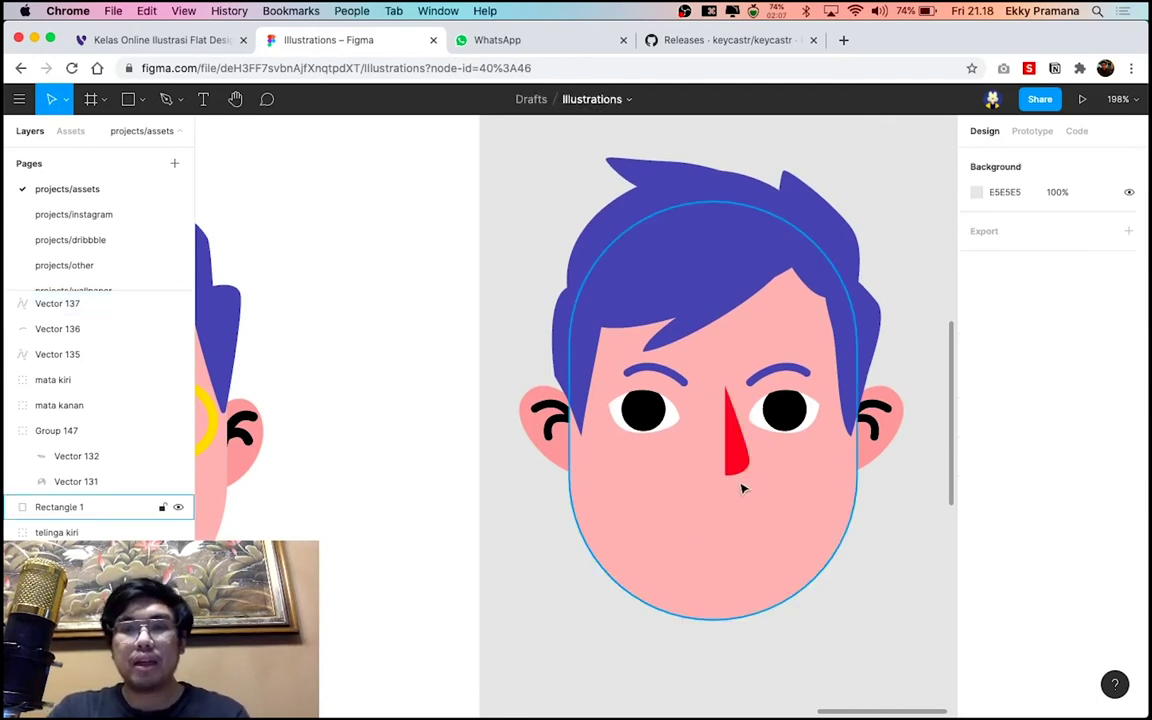
scroll(741, 488, "up", 3)
left_click(742, 448)
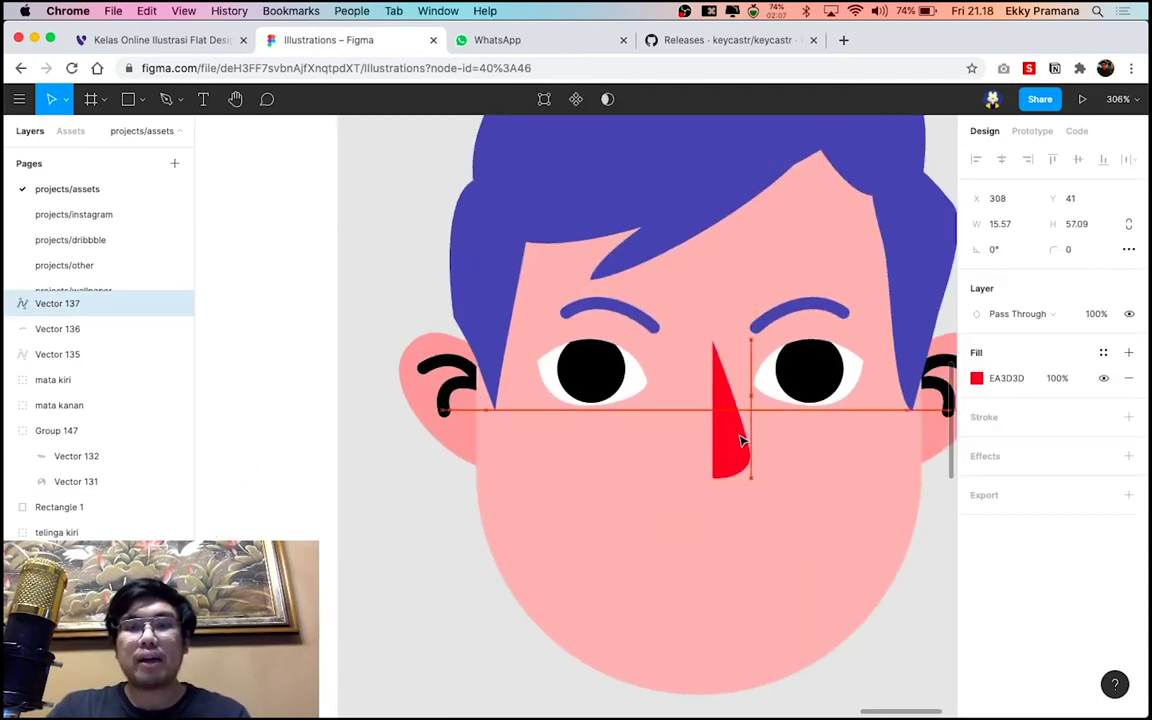
scroll(741, 441, "up", 3)
Duplicate the red nose half, mirror it horizontally and place it left as a teardrop
key("ctrl+d")
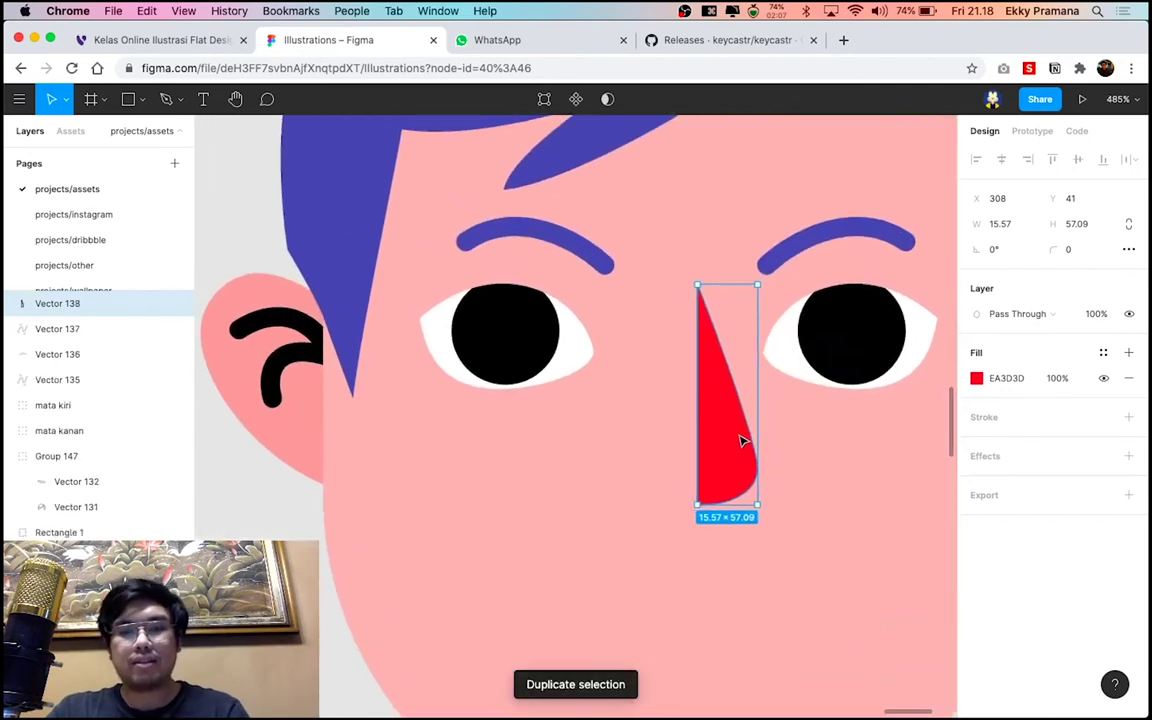
key("shift+h")
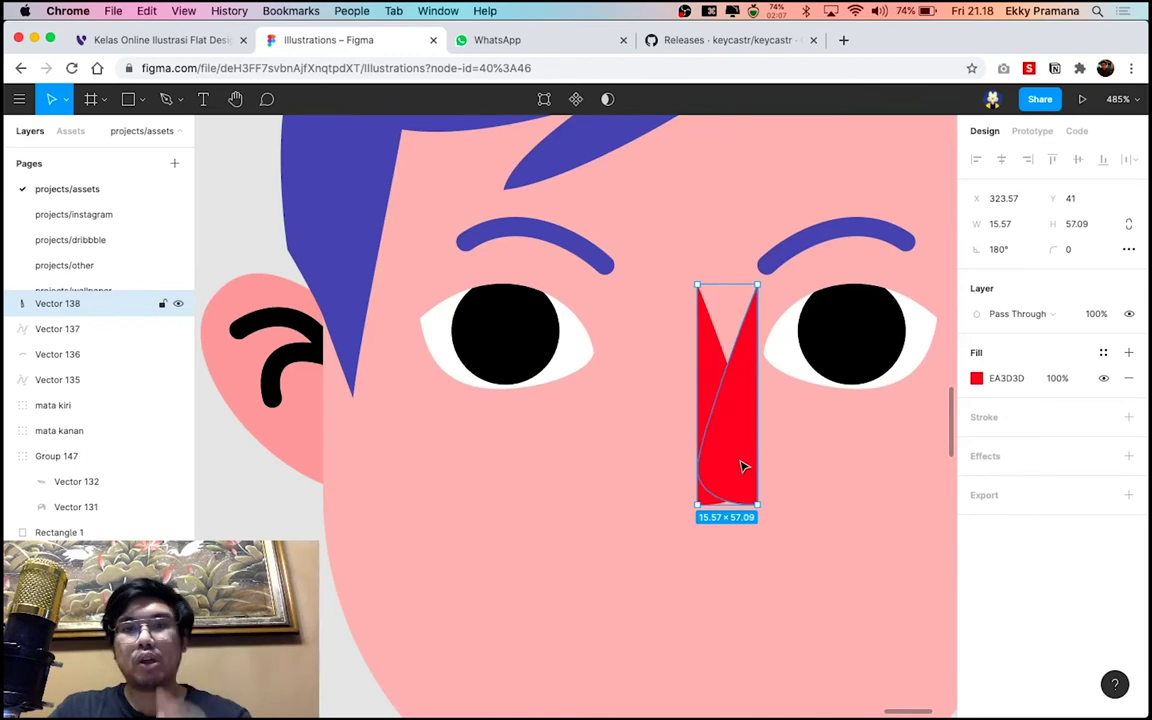
left_click_drag(736, 467, 681, 470)
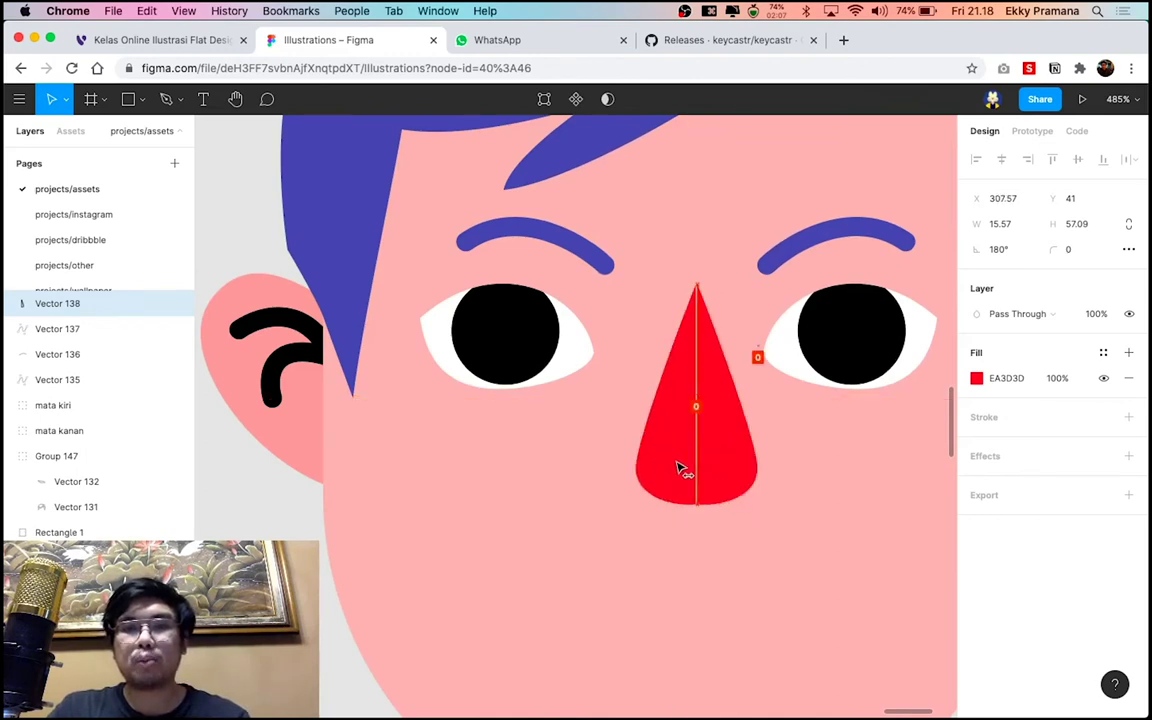
Inspect the face shape's points in edit mode, then leave editing
left_click(712, 323)
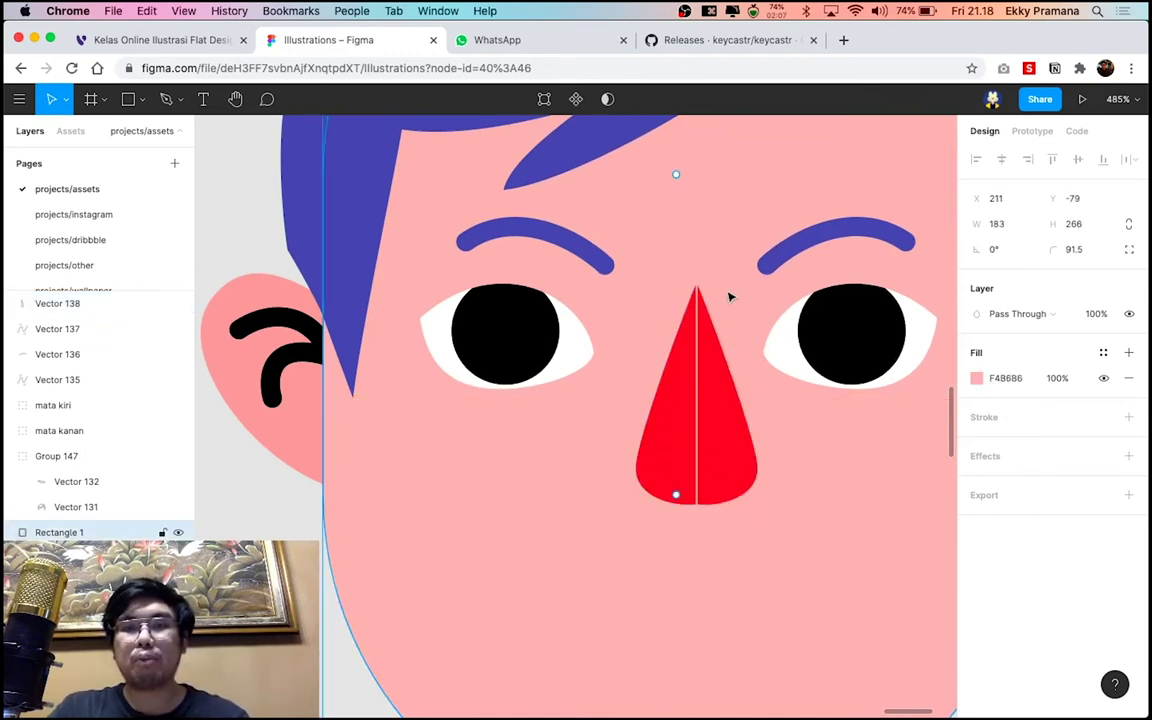
scroll(702, 290, "up", 5)
scroll(684, 296, "up", 2)
scroll(620, 285, "up", 2)
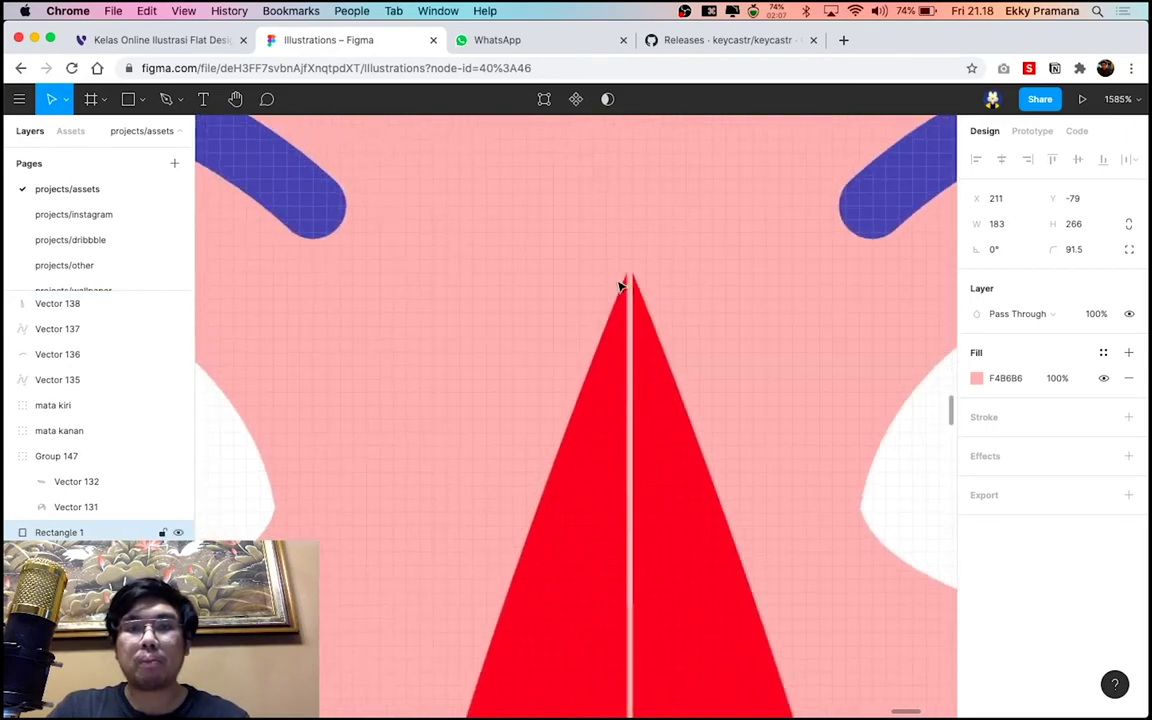
scroll(620, 285, "up", 5)
scroll(470, 380, "up", 3)
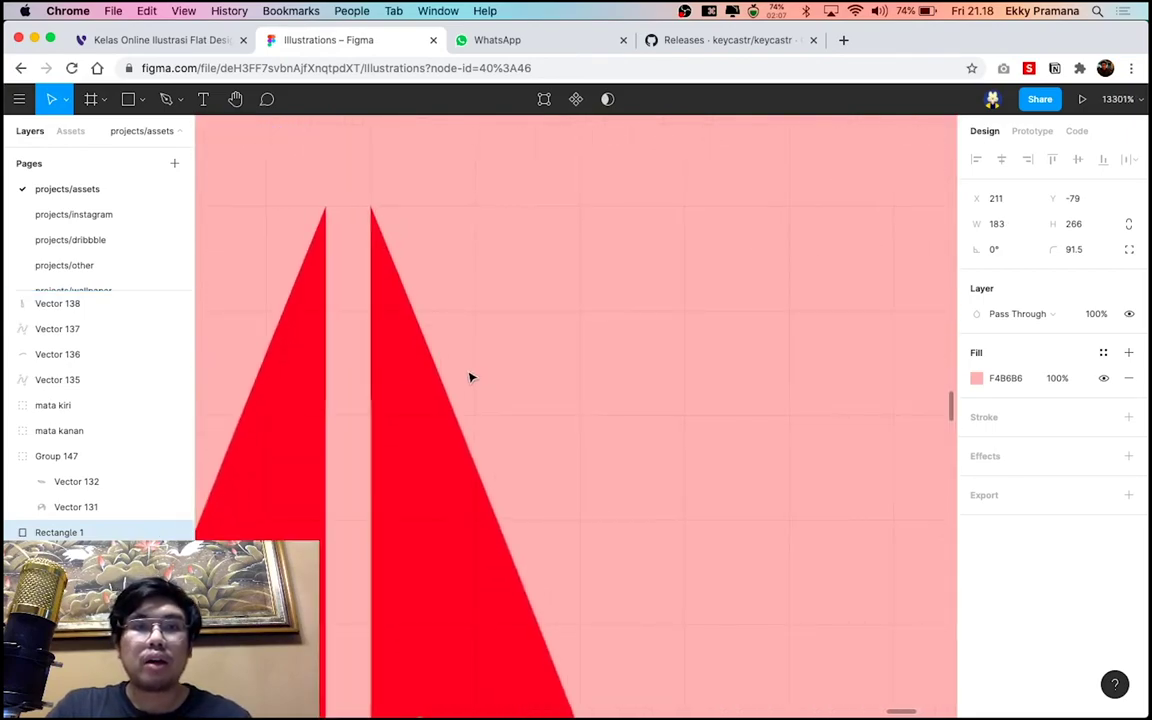
double_click(470, 377)
scroll(465, 385, "down", 3)
scroll(440, 420, "down", 2)
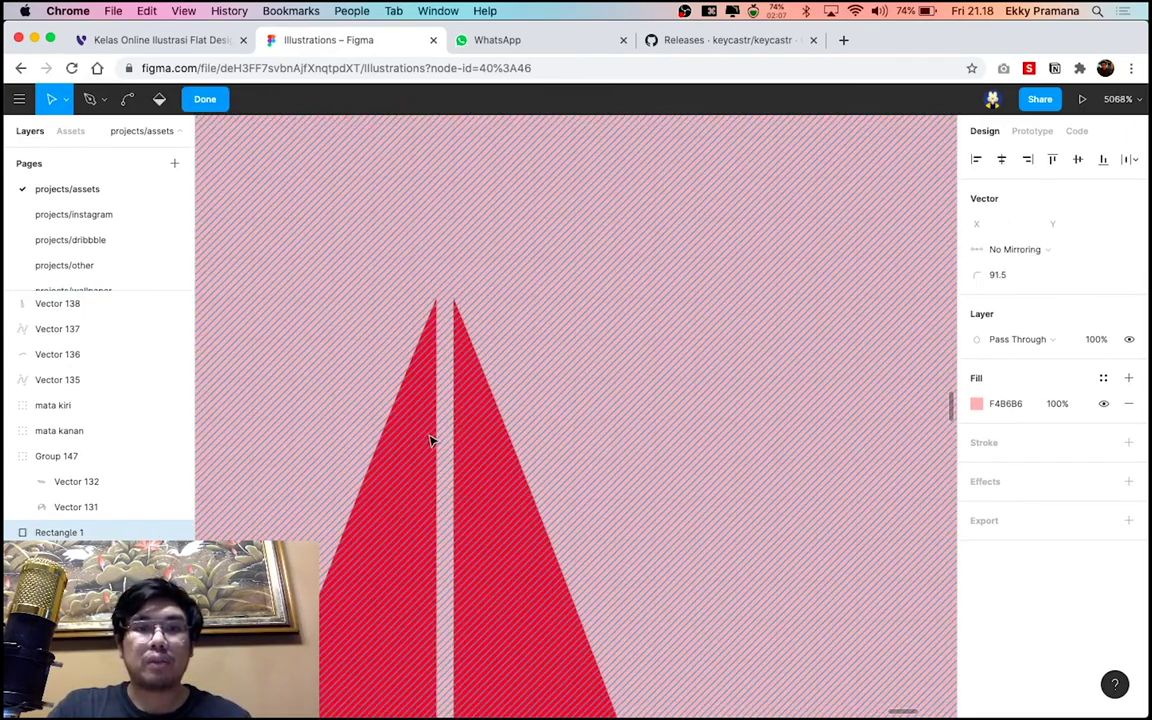
key("Escape")
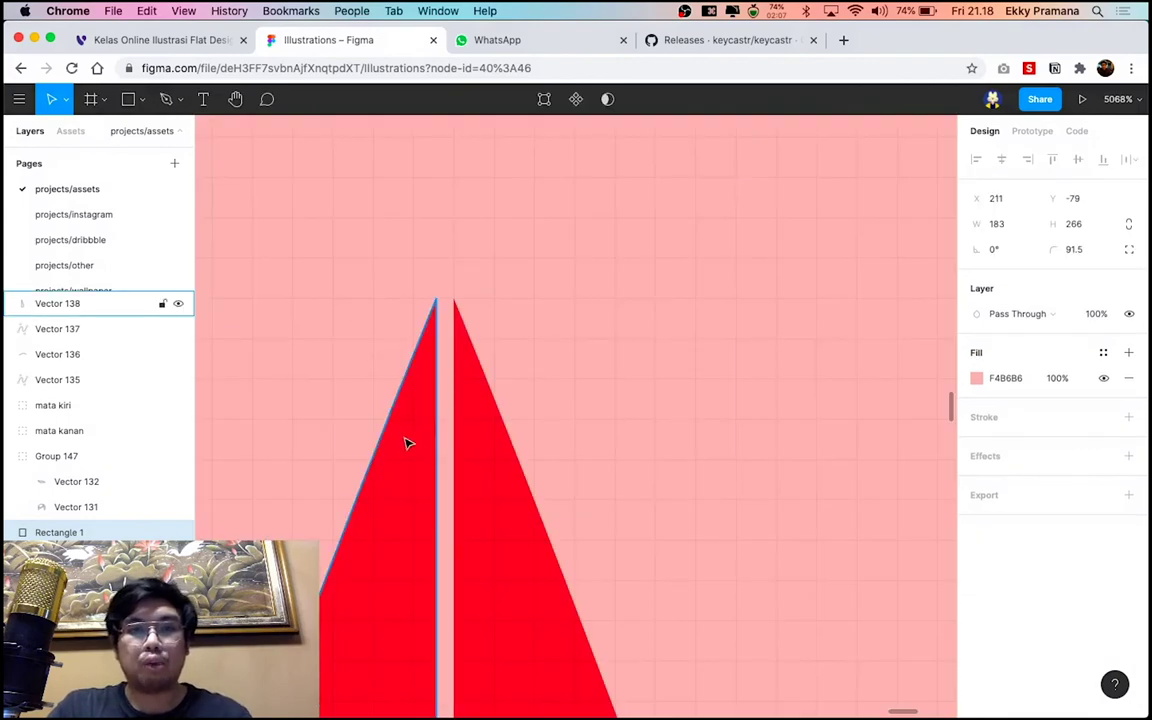
Move the mirrored half's top and bottom points so the two halves meet
double_click(407, 443)
scroll(410, 443, "left", 2)
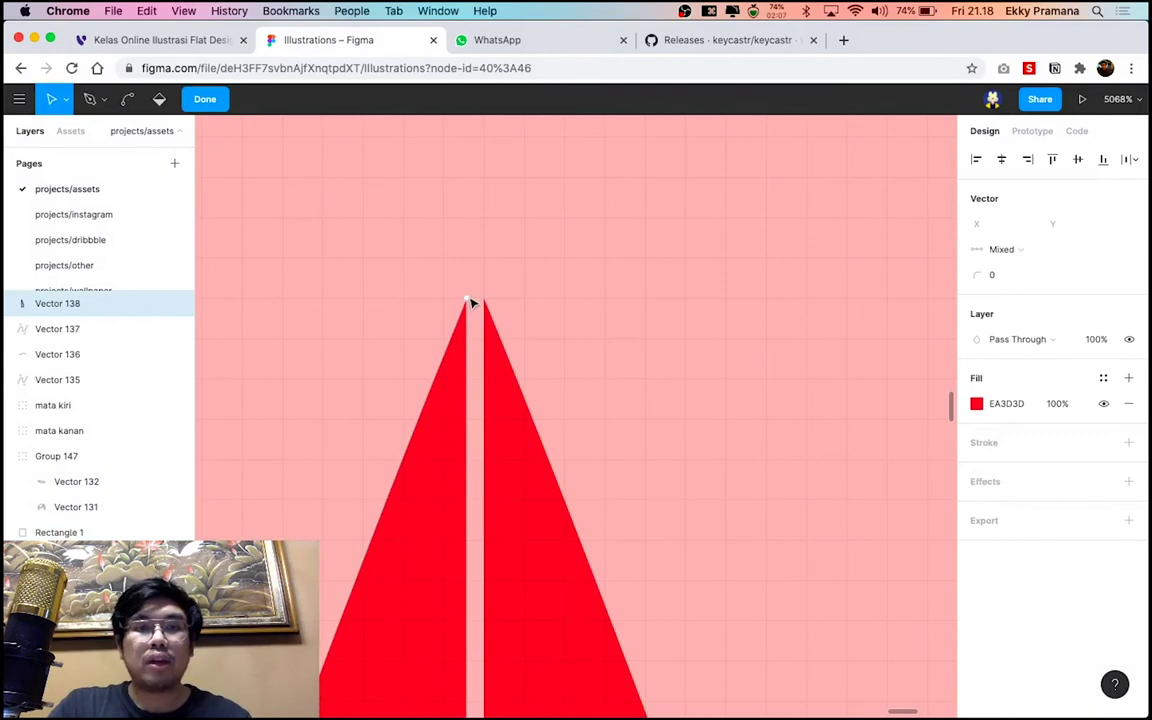
left_click_drag(472, 303, 483, 306)
scroll(530, 390, "up", 2)
scroll(530, 390, "left", 2)
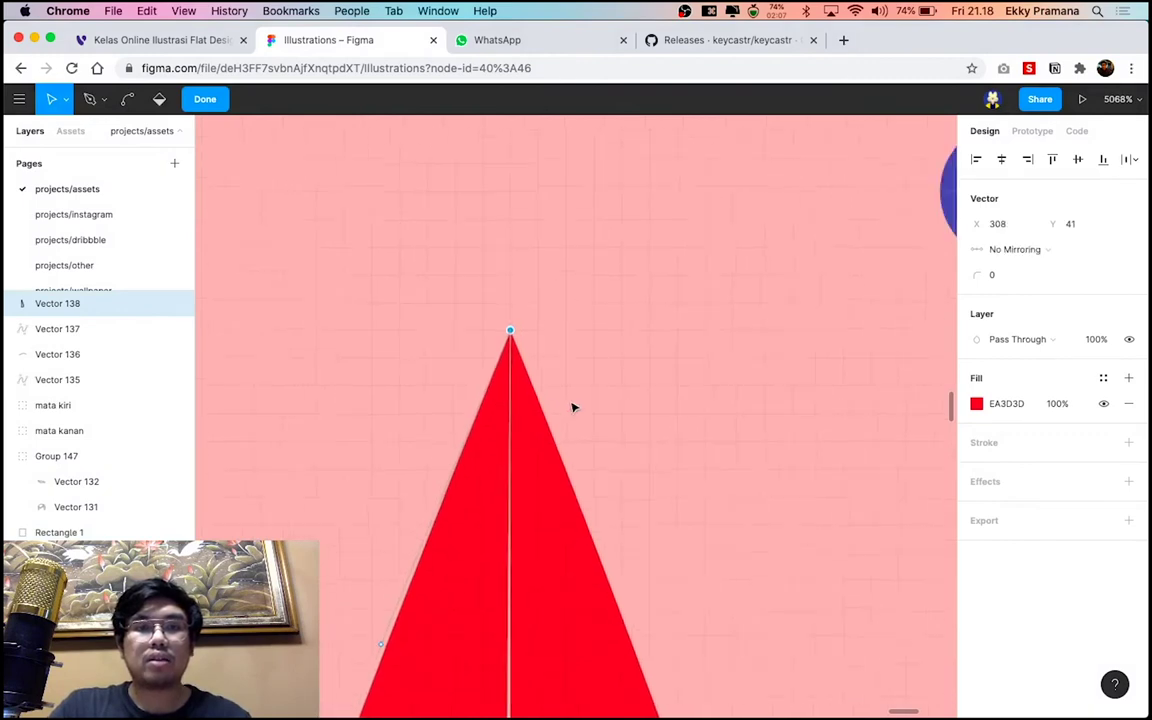
scroll(572, 405, "down", 3)
scroll(571, 405, "down", 3)
scroll(560, 460, "down", 2)
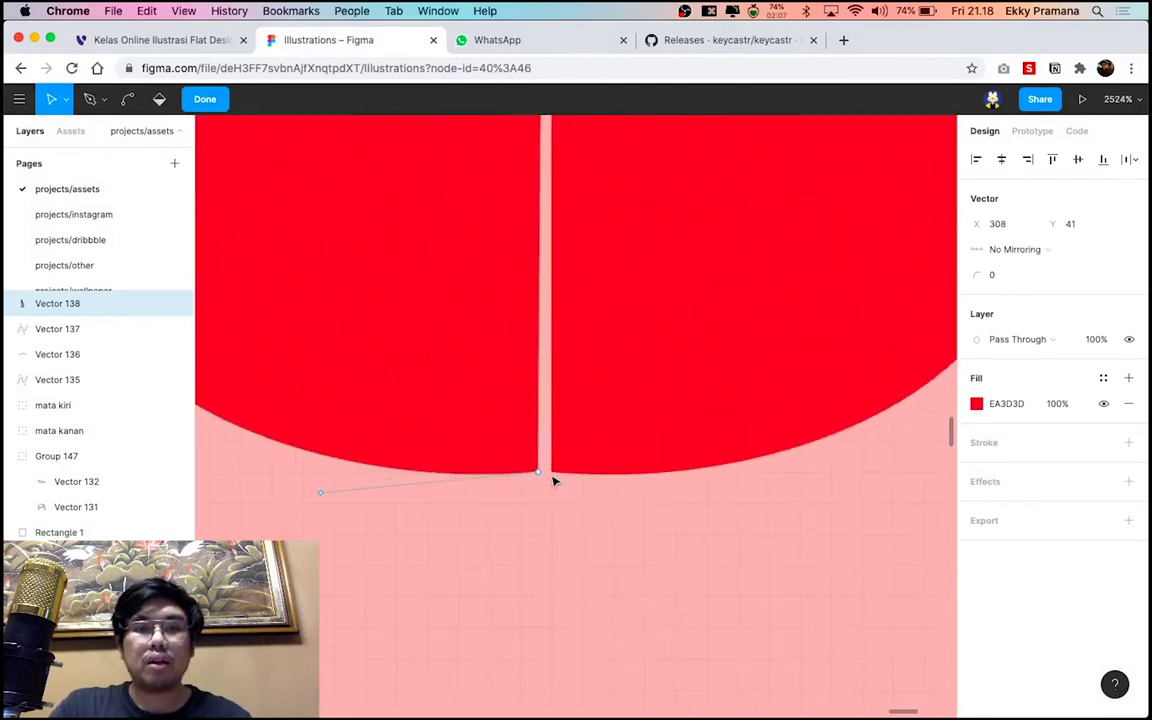
scroll(540, 500, "up", 5)
left_click(512, 484, "shift")
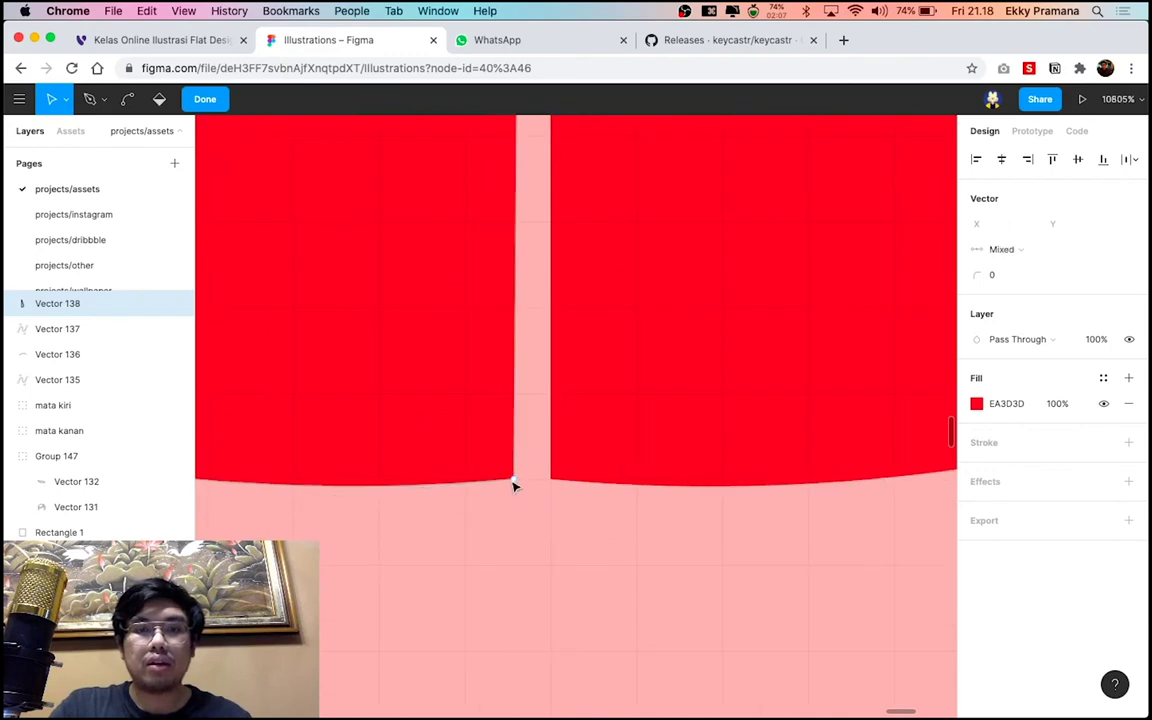
left_click(513, 485)
left_click_drag(516, 484, 540, 483)
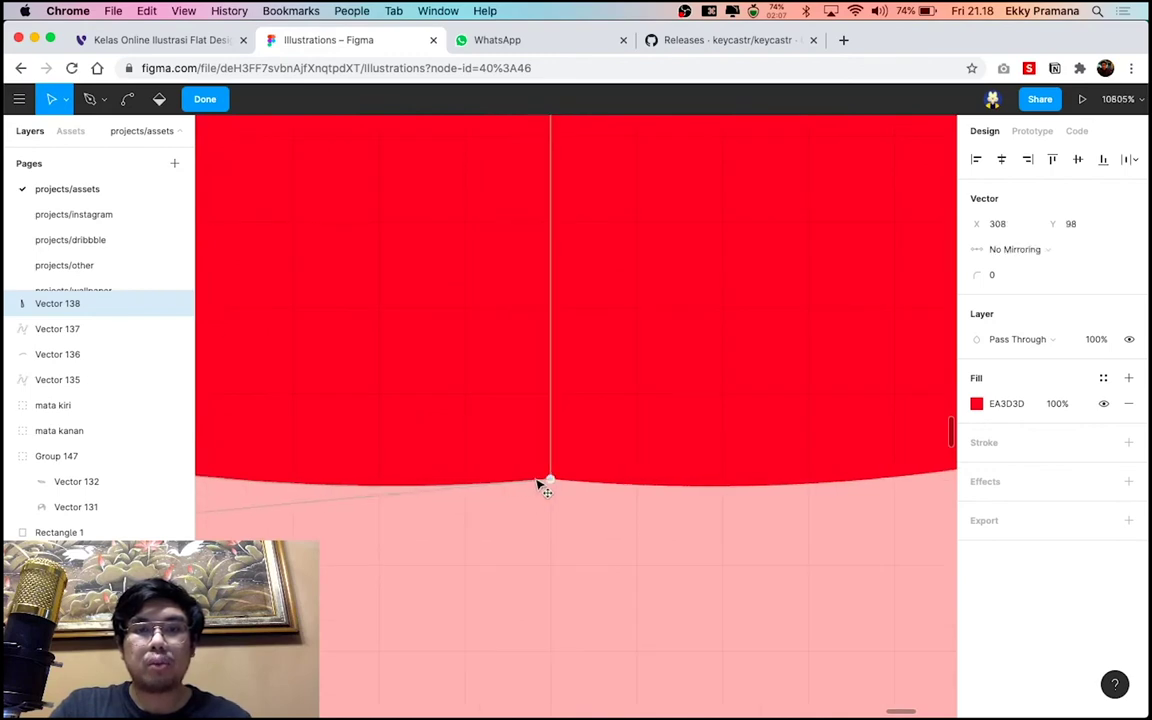
scroll(563, 509, "down", 5)
scroll(563, 509, "down", 5)
scroll(607, 509, "down", 5)
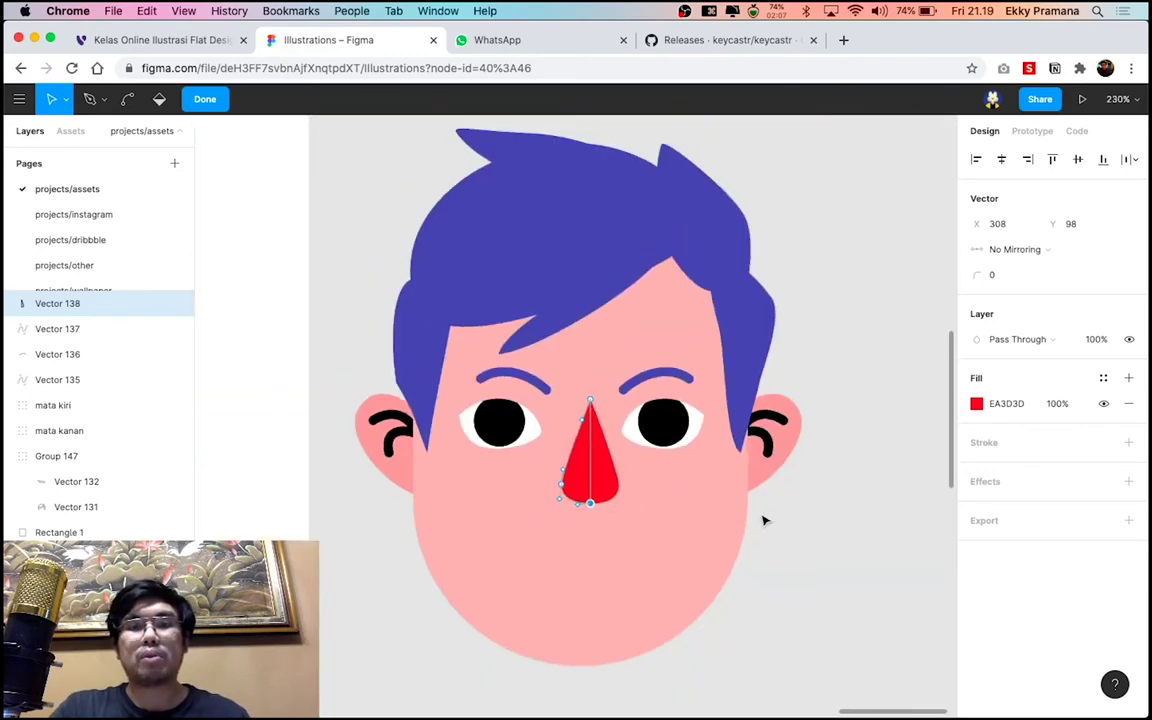
left_click(814, 551)
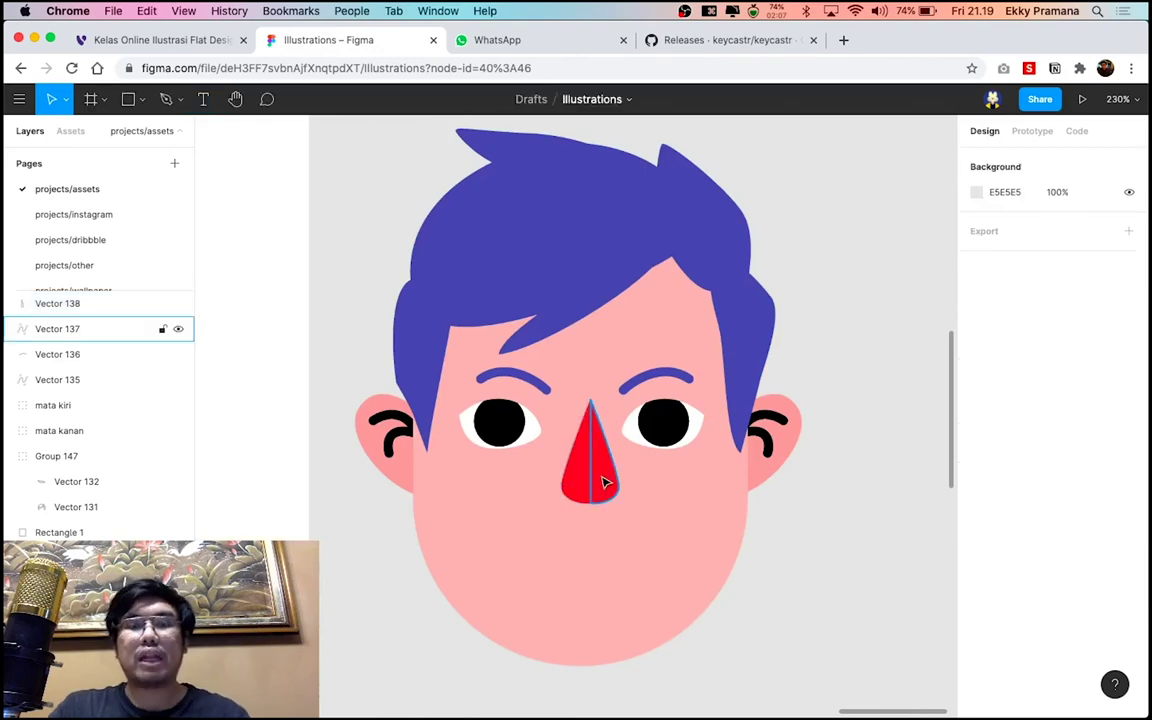
Combine both nose halves with Union Selection
scroll(604, 481, "up", 5)
left_click(549, 478)
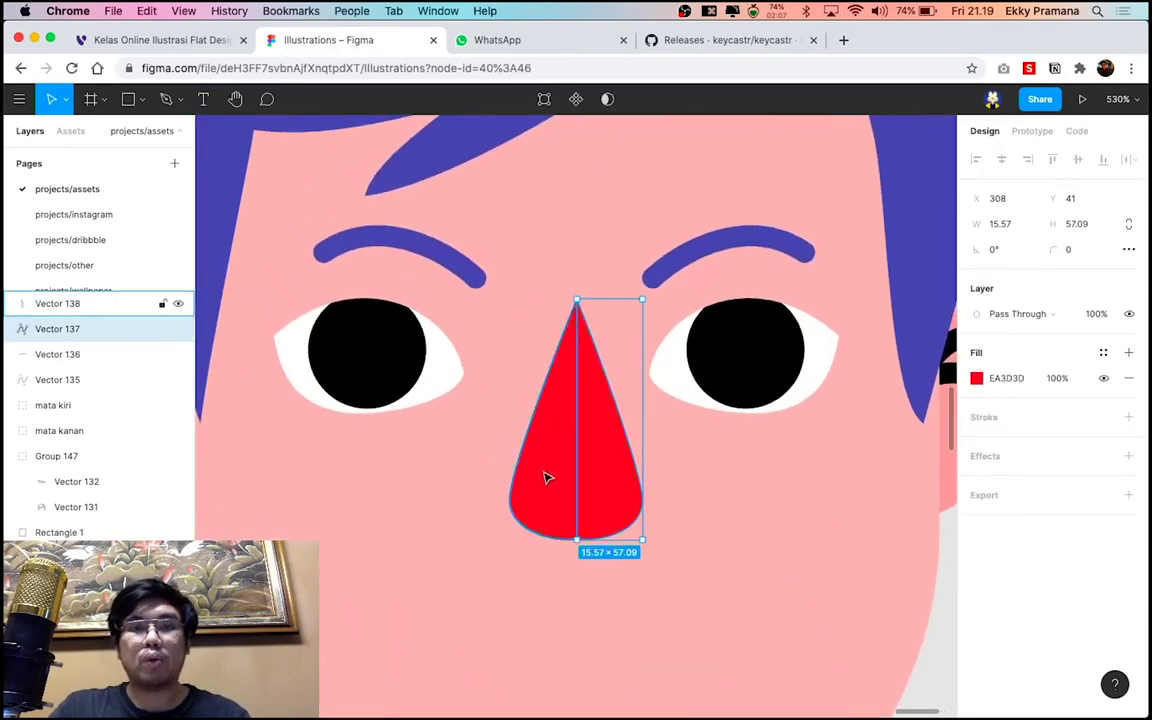
left_click(545, 476, "shift")
left_click(619, 99)
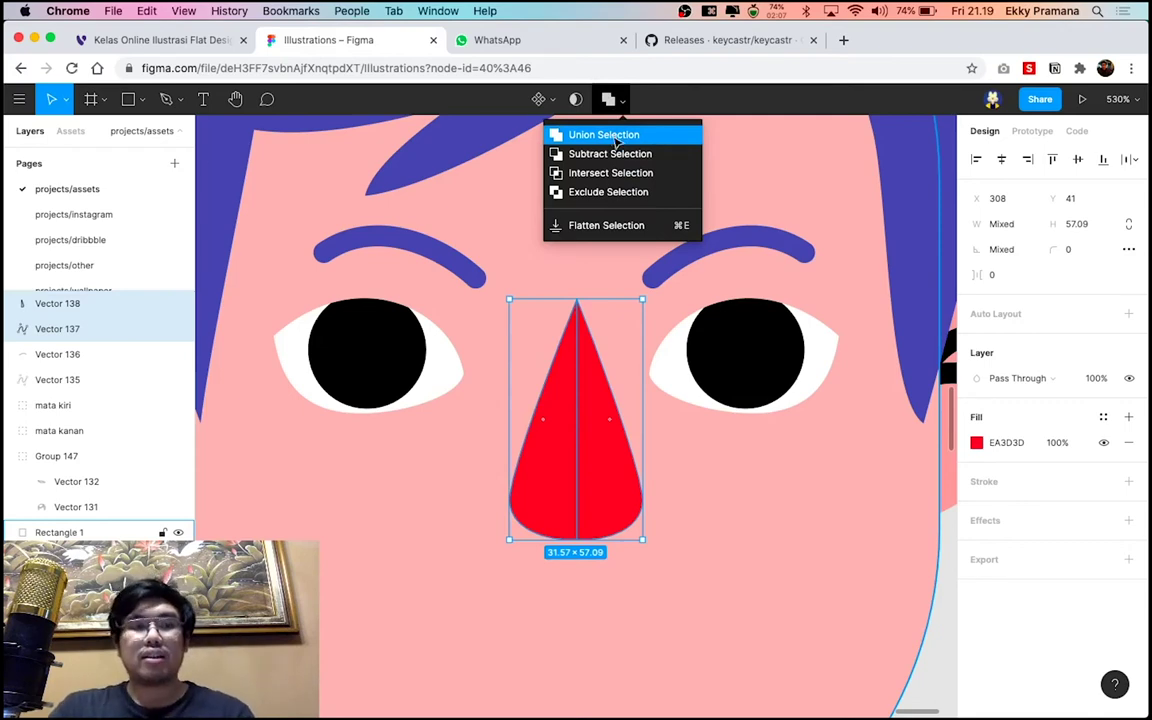
left_click(613, 137)
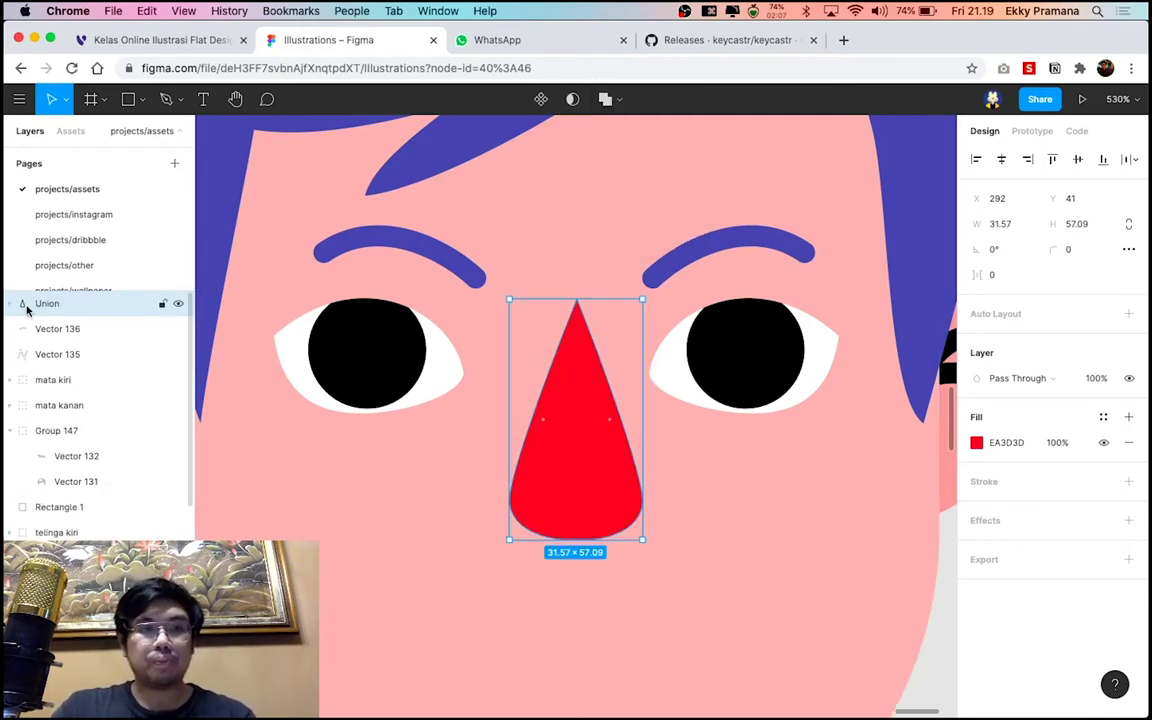
Flatten the Union into a single nose vector and reselect it
left_click(11, 304)
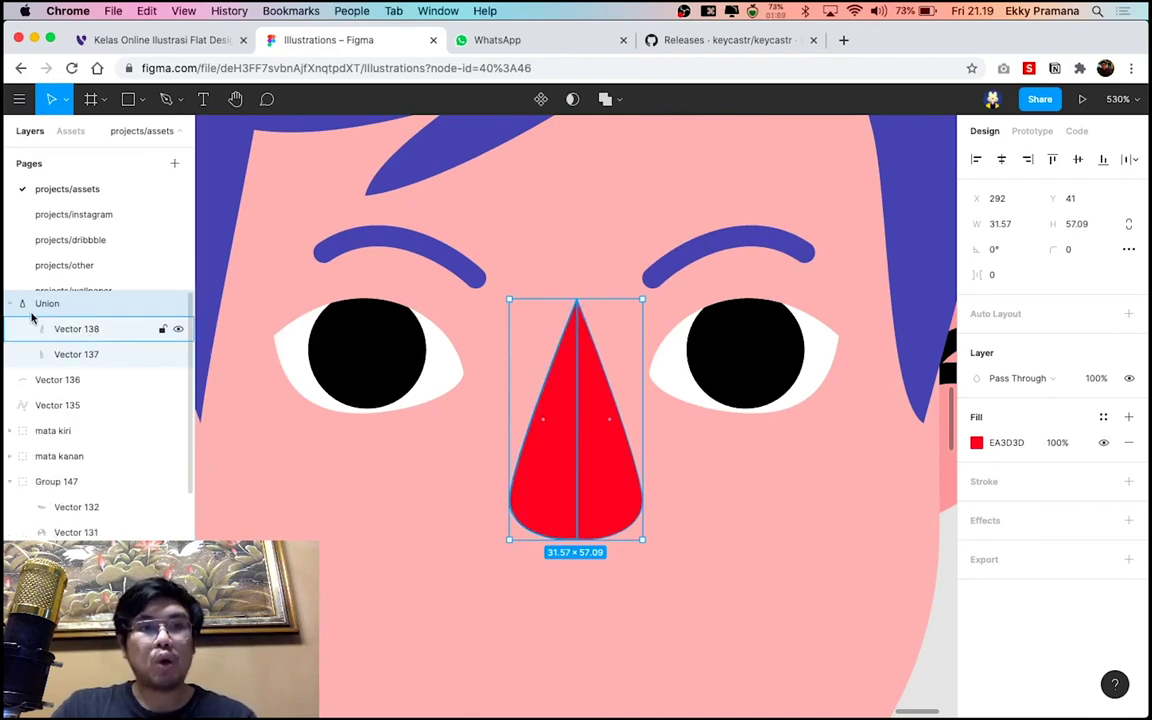
left_click(13, 304)
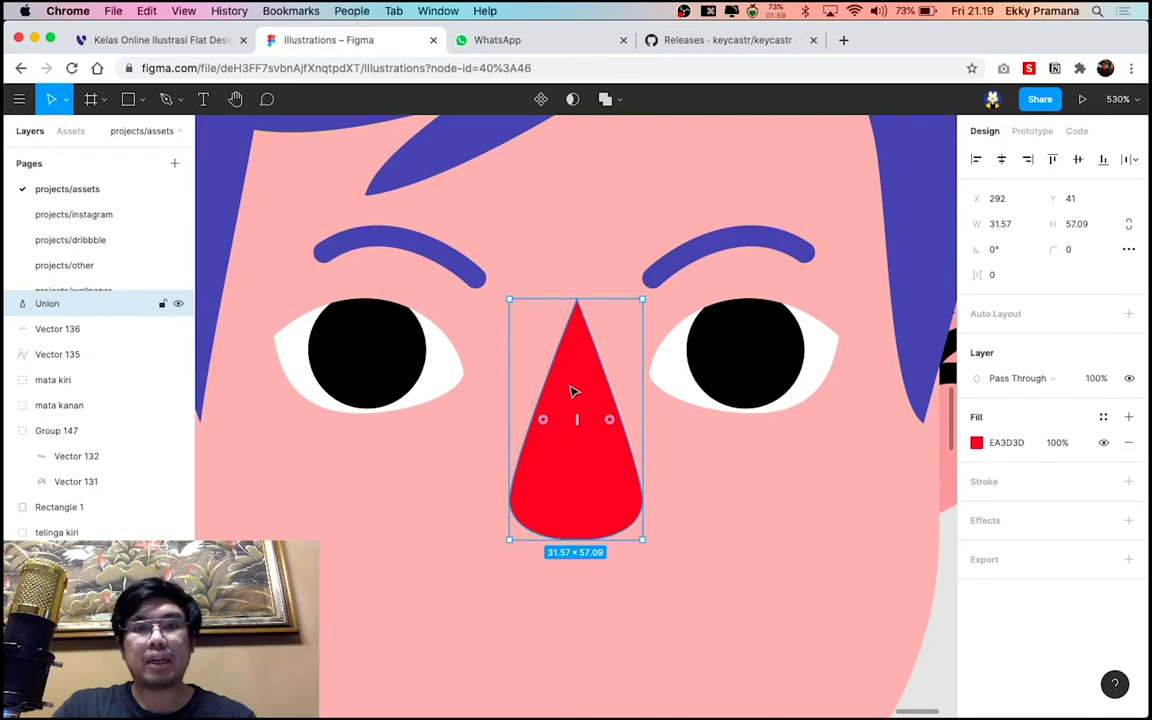
right_click(573, 391)
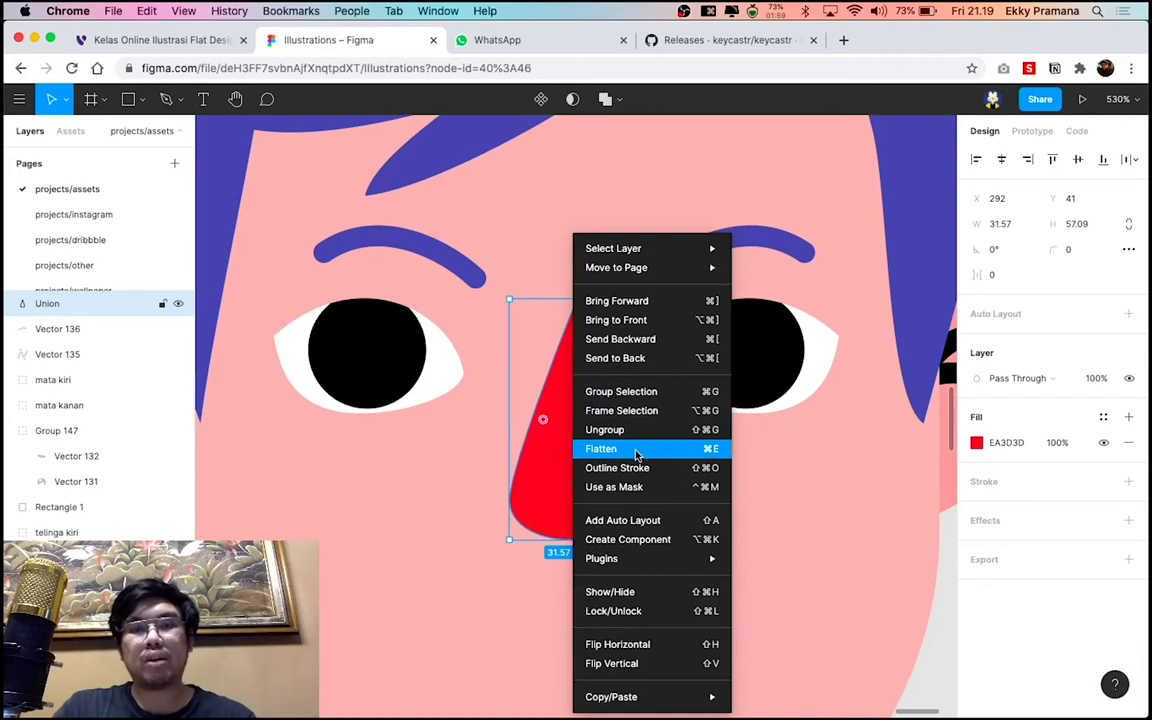
left_click(632, 456)
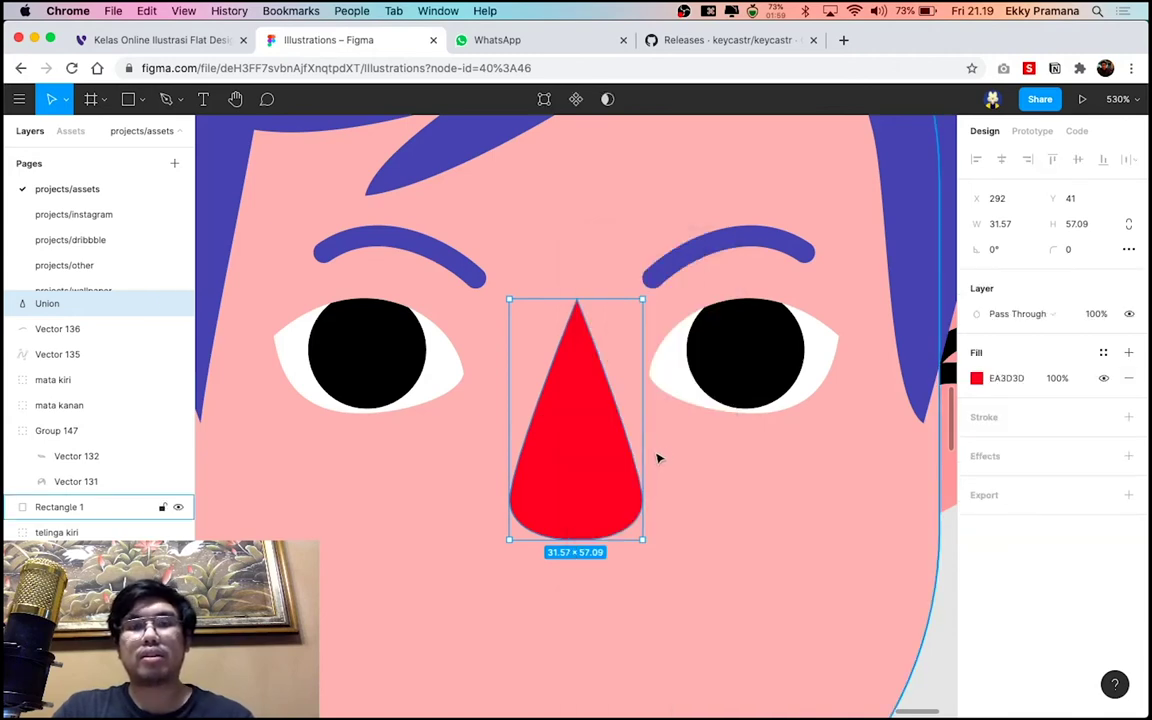
double_click(48, 306)
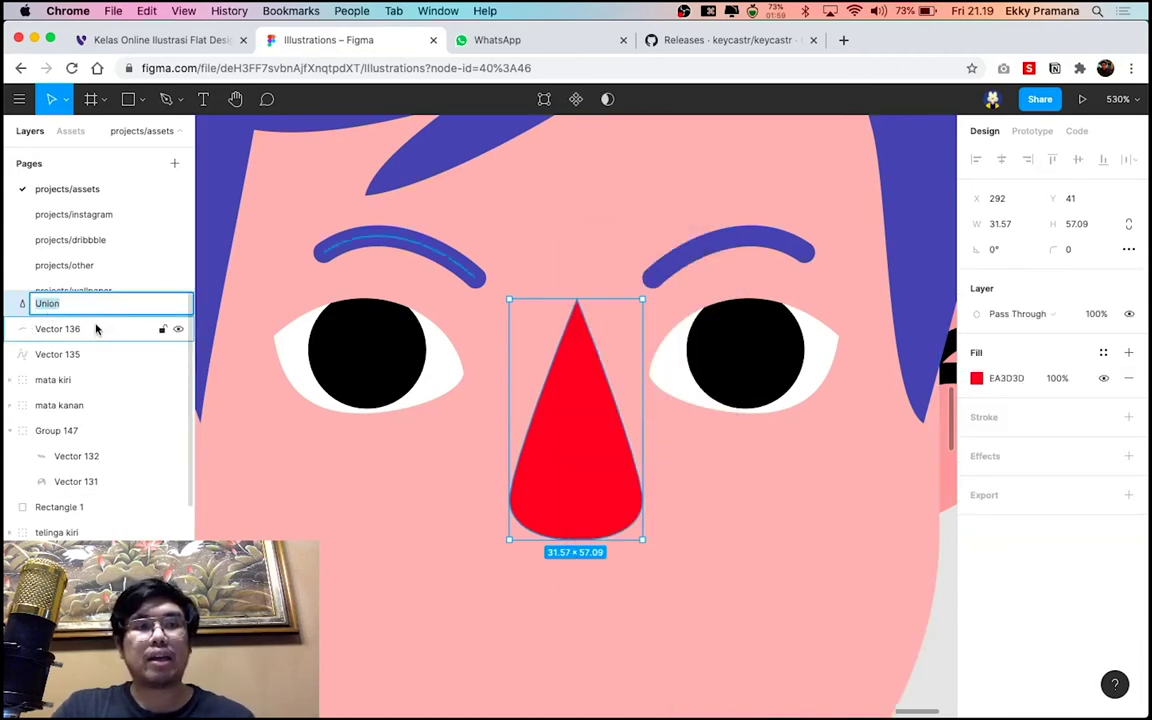
left_click(92, 328)
left_click(560, 452)
Narrow the red nose to about 29×57 and nudge it up between the eyes
scroll(555, 450, "down", 5)
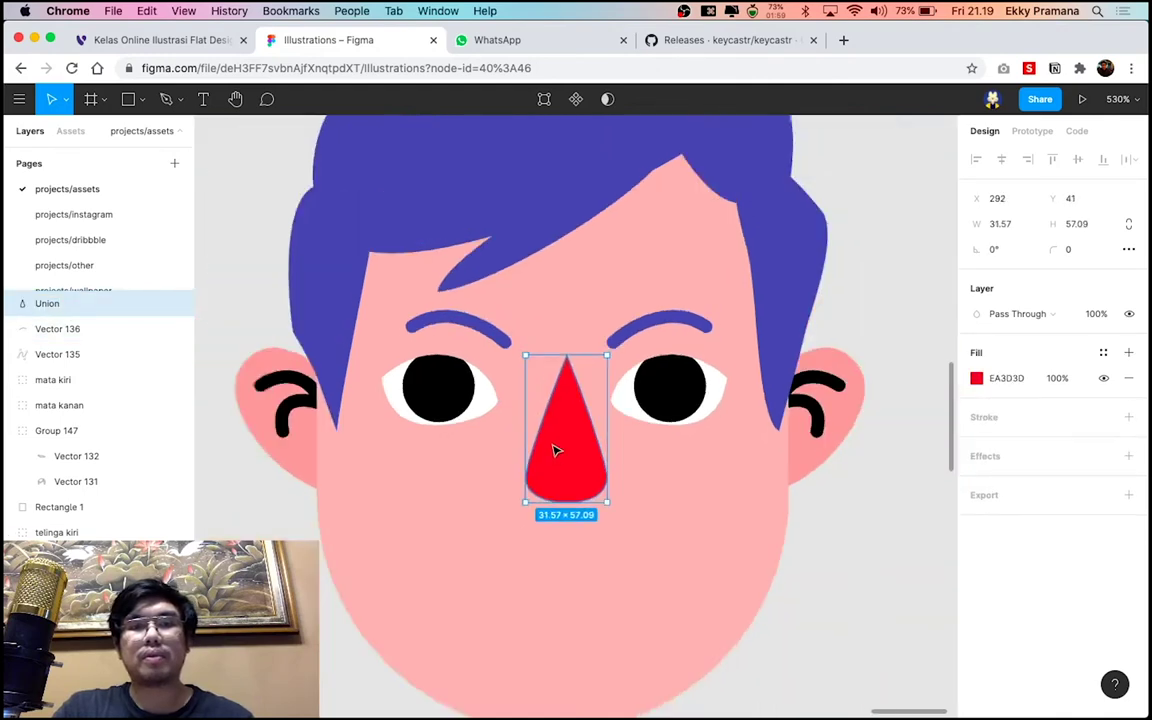
scroll(555, 450, "down", 3)
left_click(780, 517)
scroll(701, 511, "left", 2)
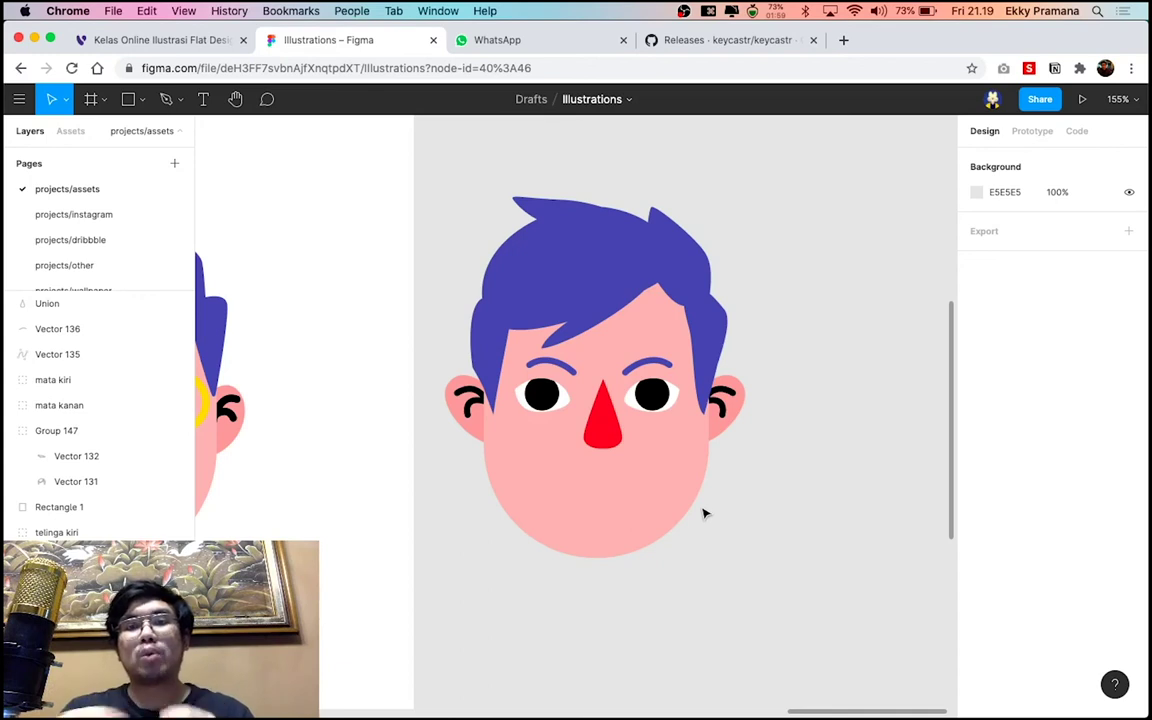
scroll(704, 513, "up", 5)
left_click(535, 375)
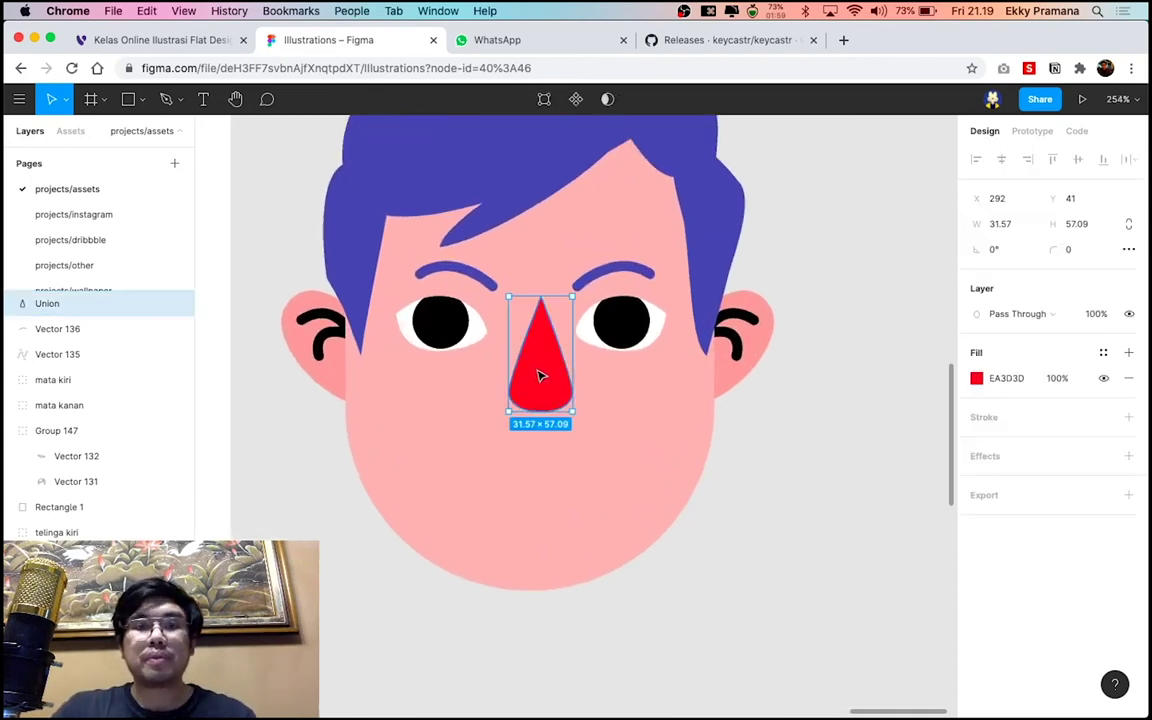
left_click_drag(577, 366, 567, 366)
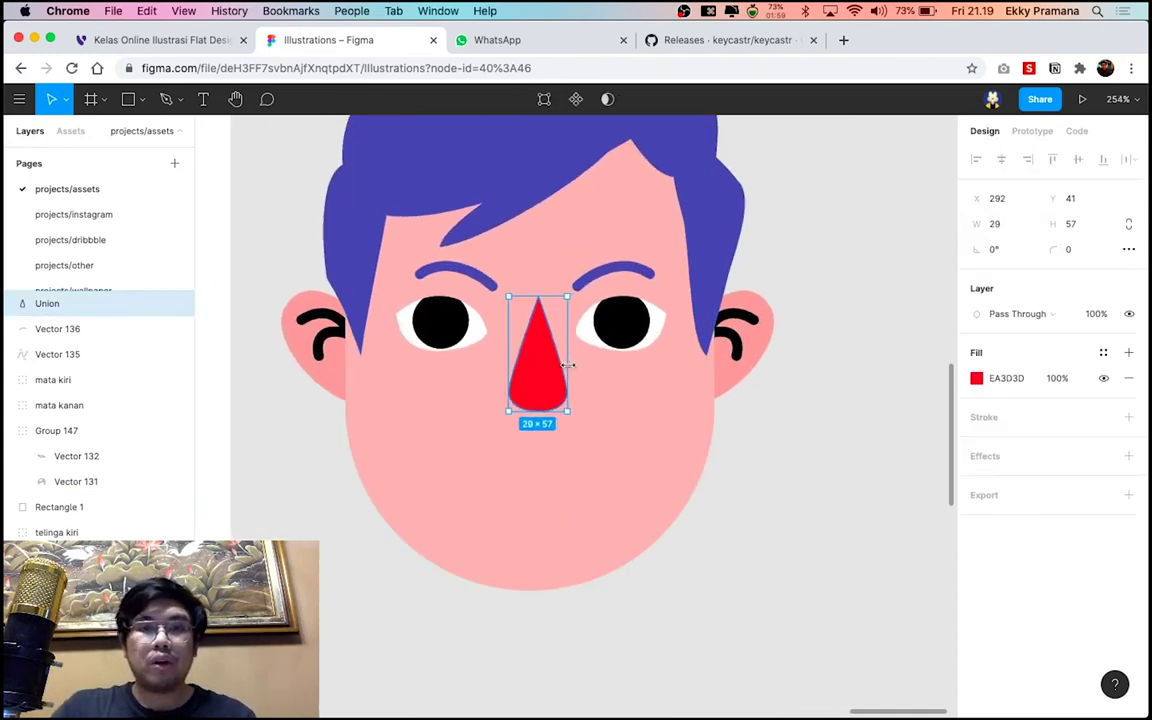
scroll(575, 380, "left", 2)
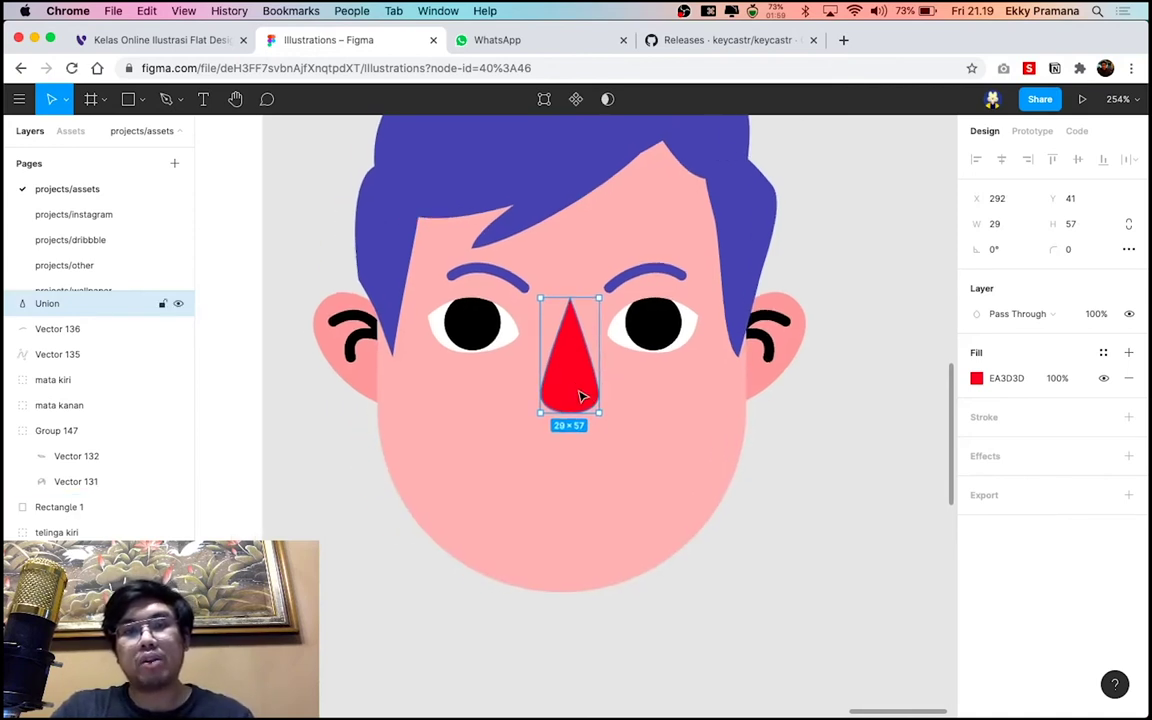
left_click_drag(581, 396, 577, 391)
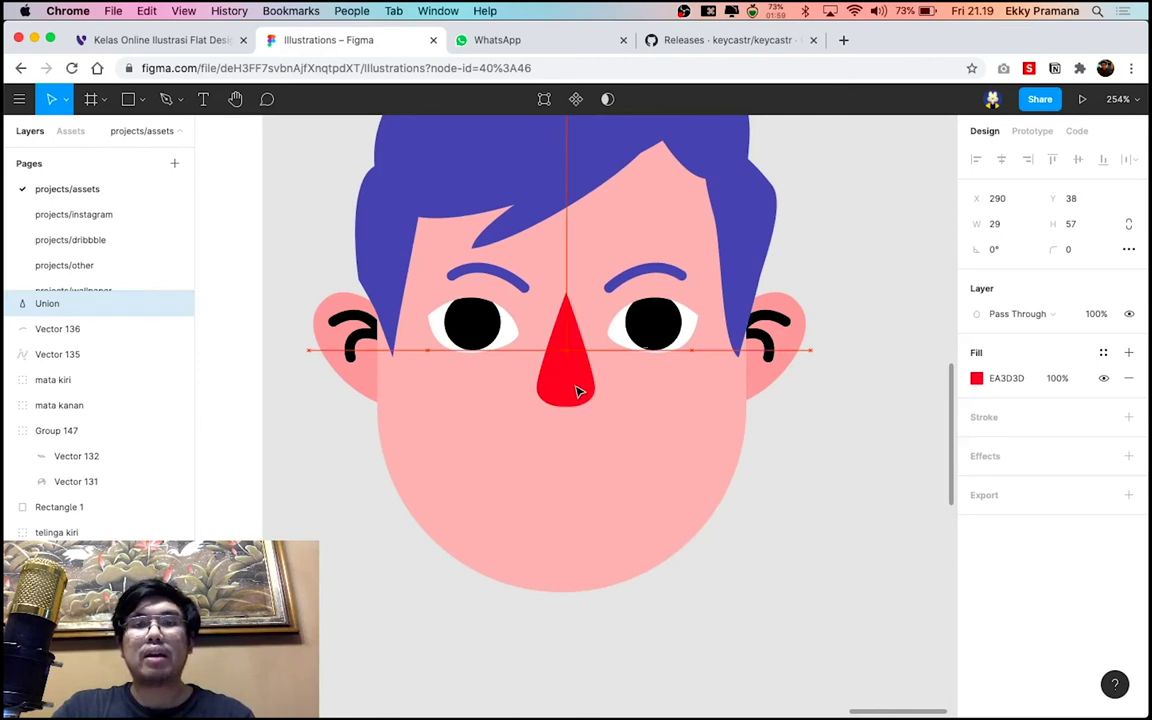
Shift each blue eyebrow outward, then recentre the pair using the smart guides
left_click(815, 398)
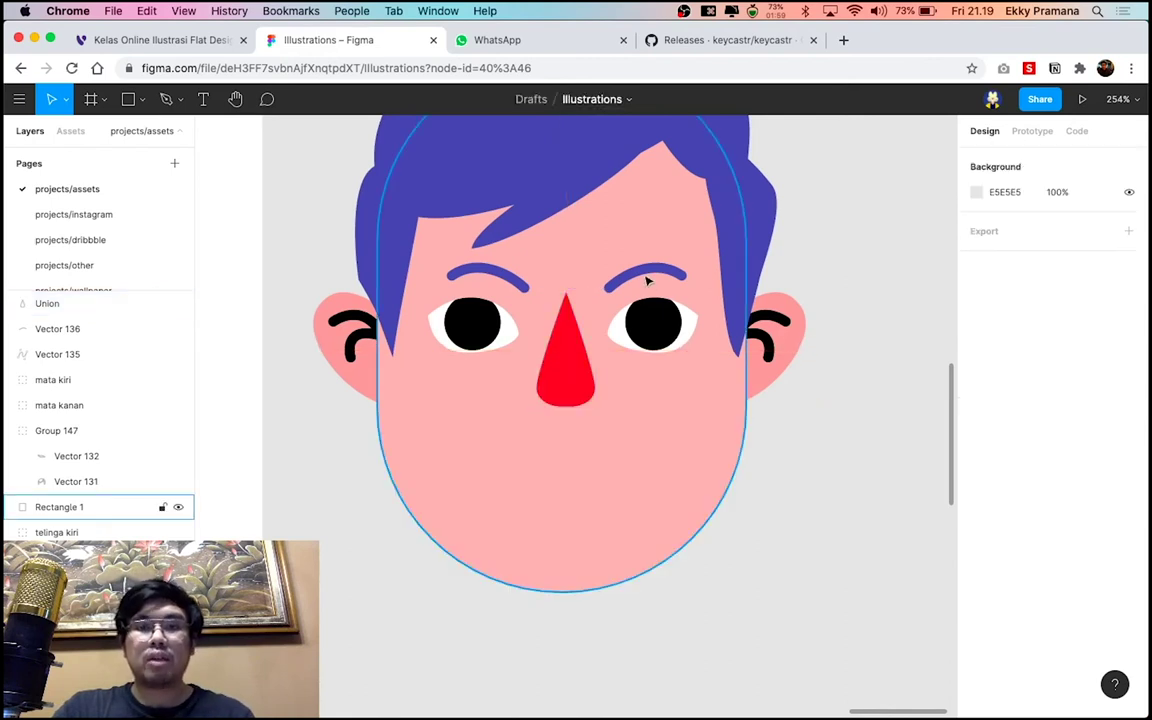
left_click(652, 272)
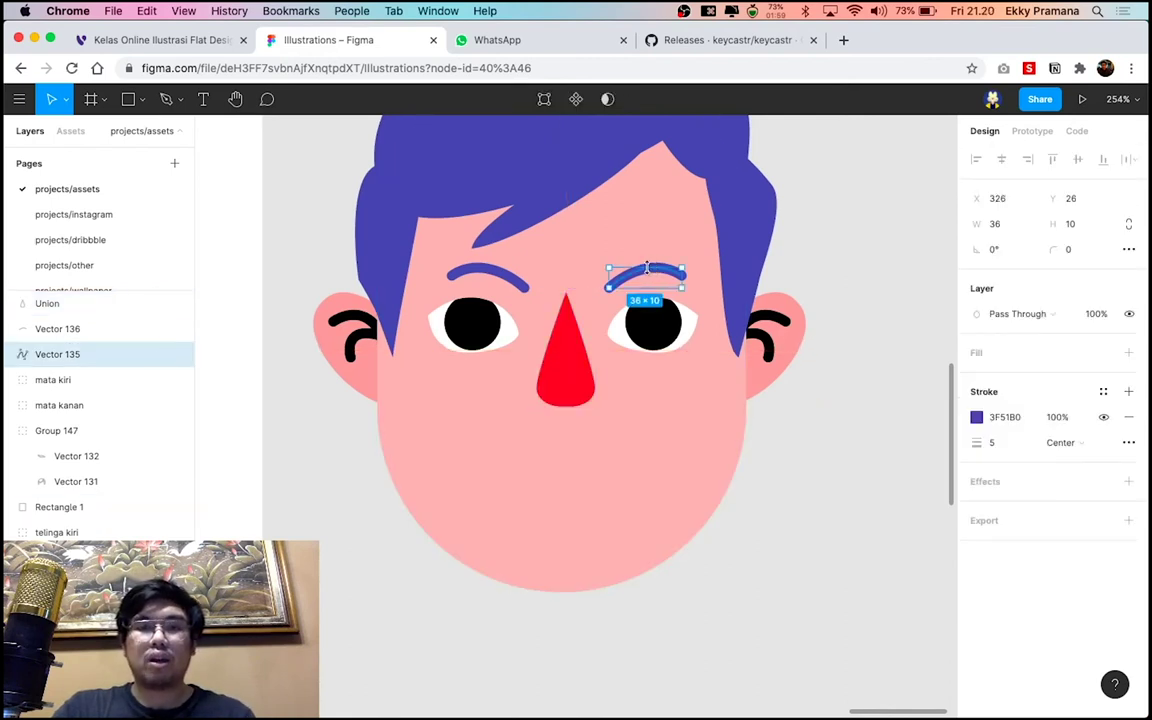
scroll(652, 274, "up", 3)
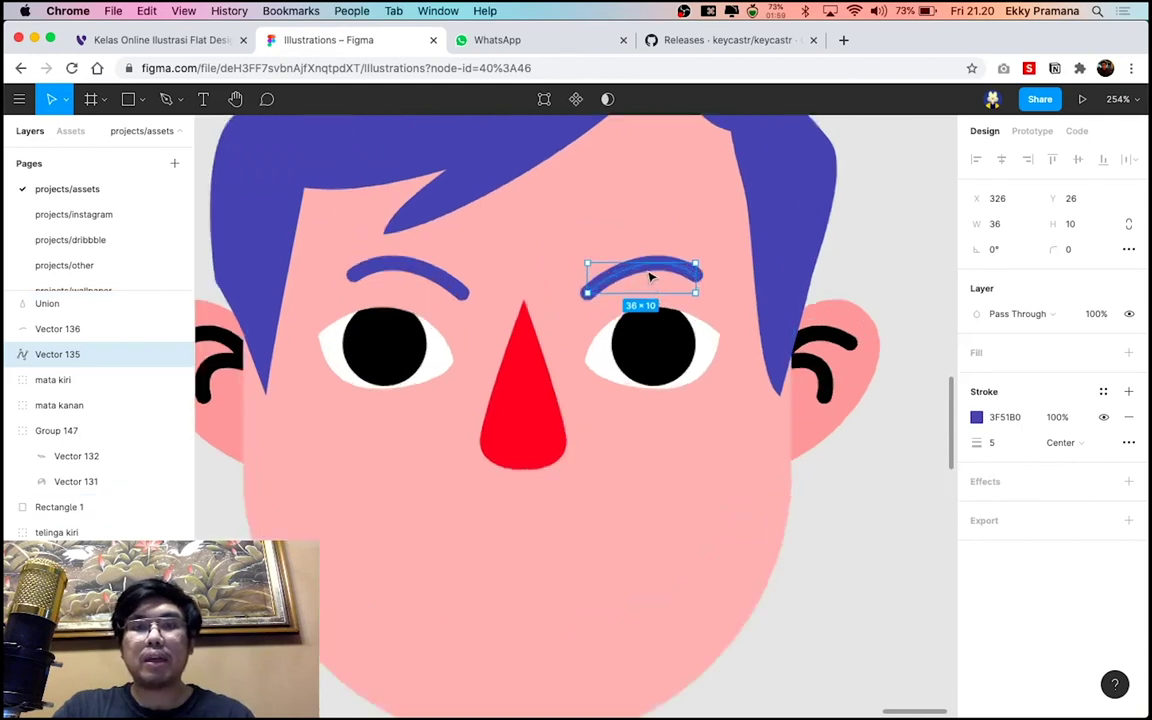
scroll(630, 279, "up", 2)
left_click_drag(612, 283, 628, 283)
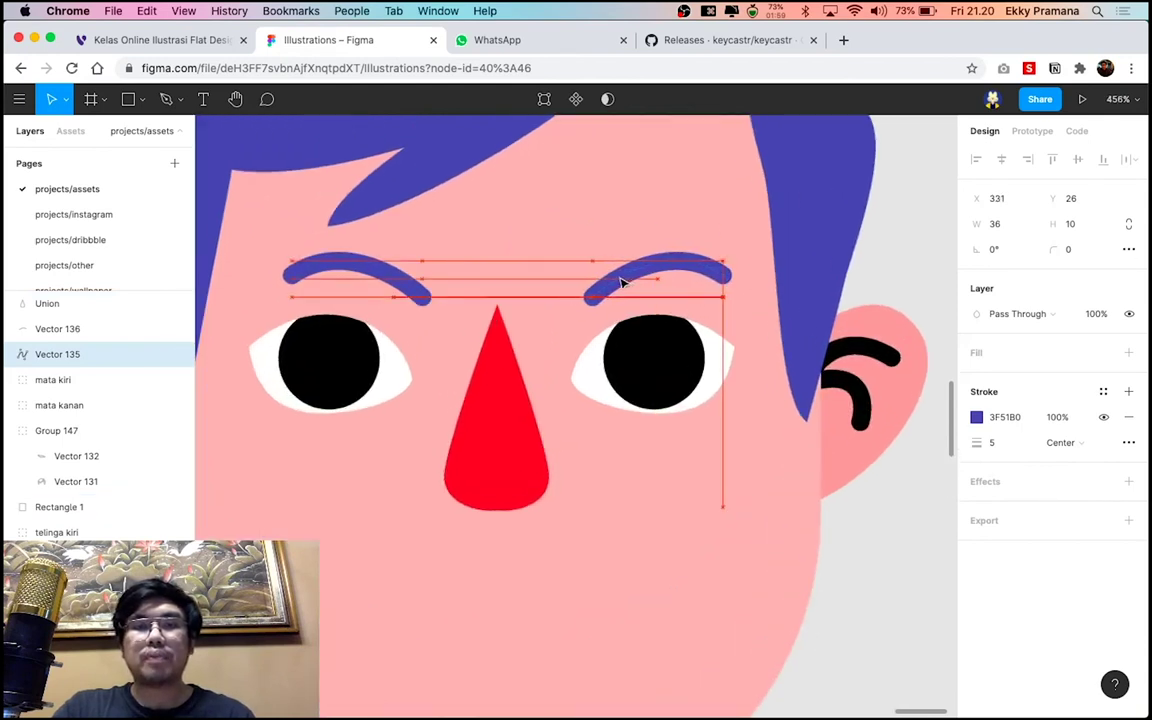
left_click(376, 277)
left_click_drag(376, 277, 354, 279)
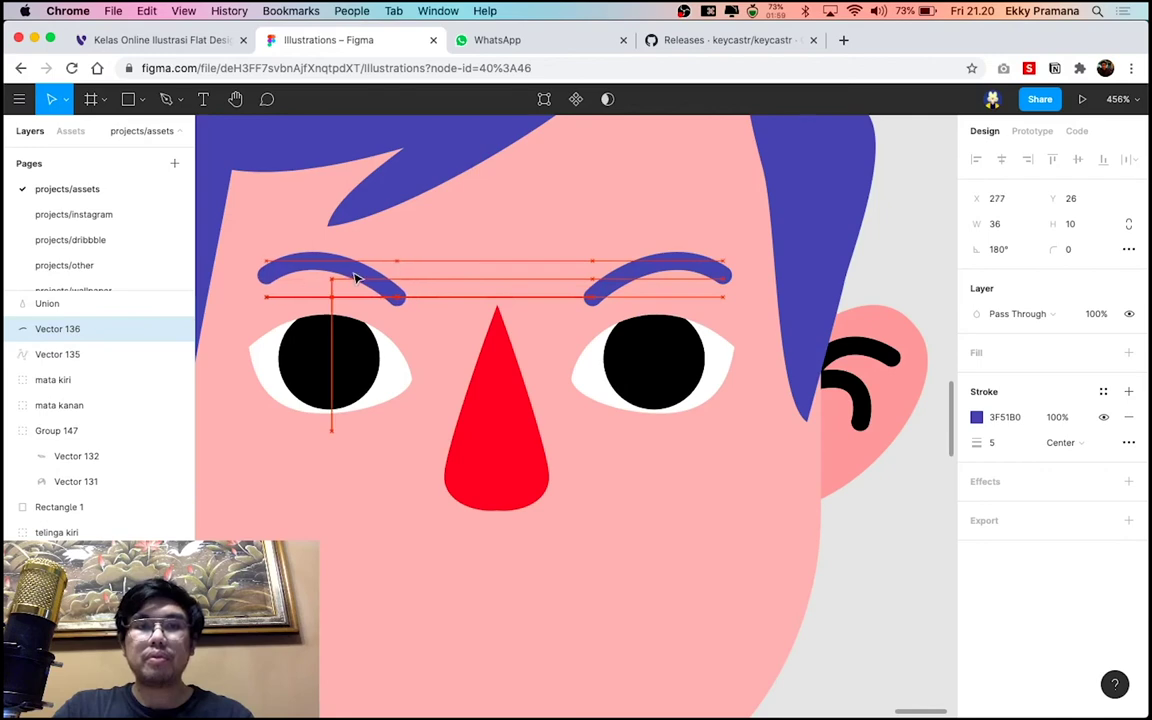
left_click(601, 292, "shift")
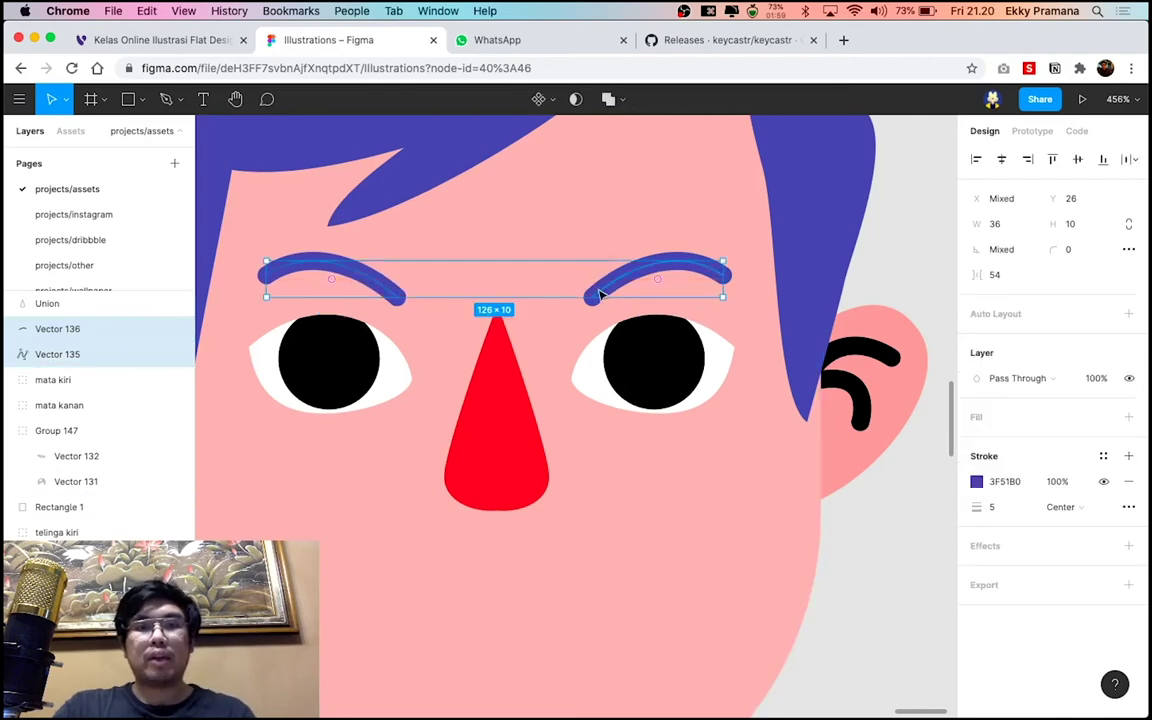
left_click_drag(604, 291, 614, 294)
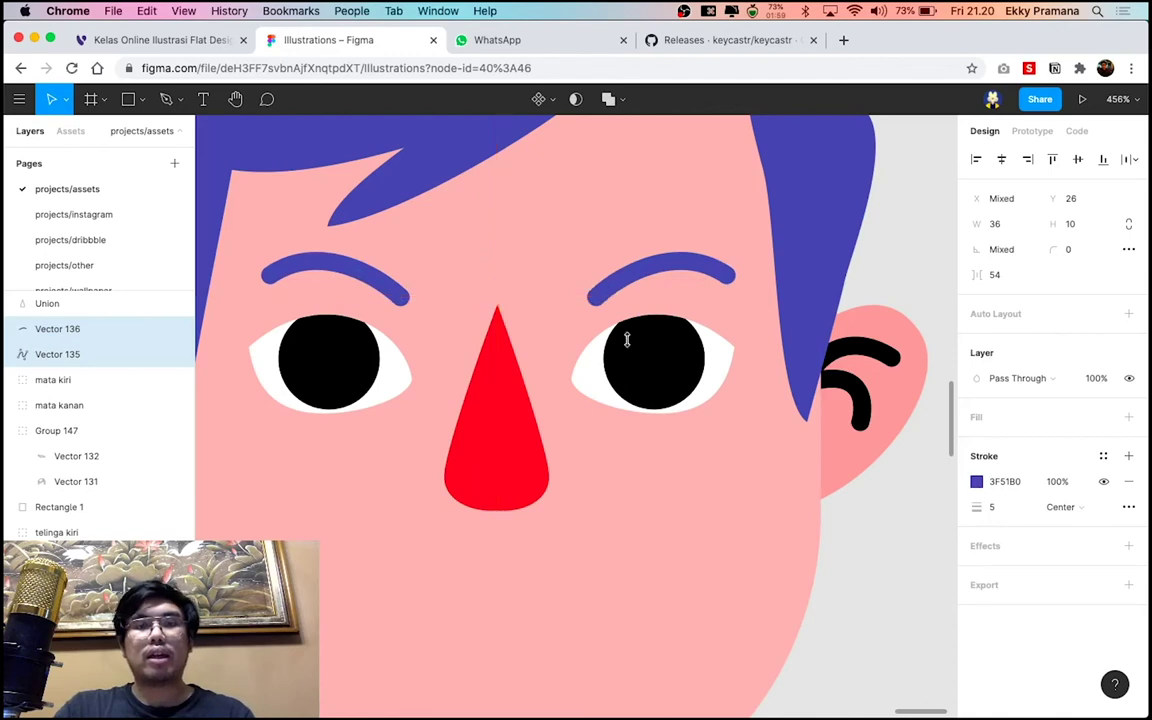
scroll(676, 398, "down", 5, "ctrl")
left_click(875, 545)
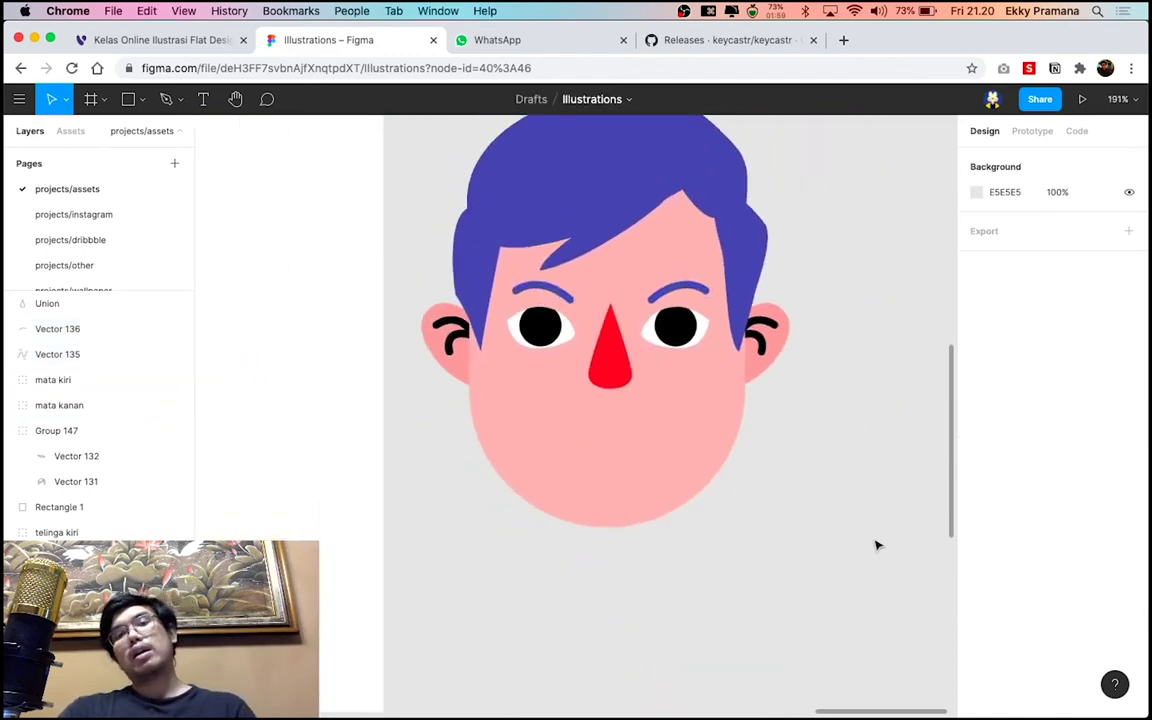
scroll(840, 520, "down", 3, "ctrl")
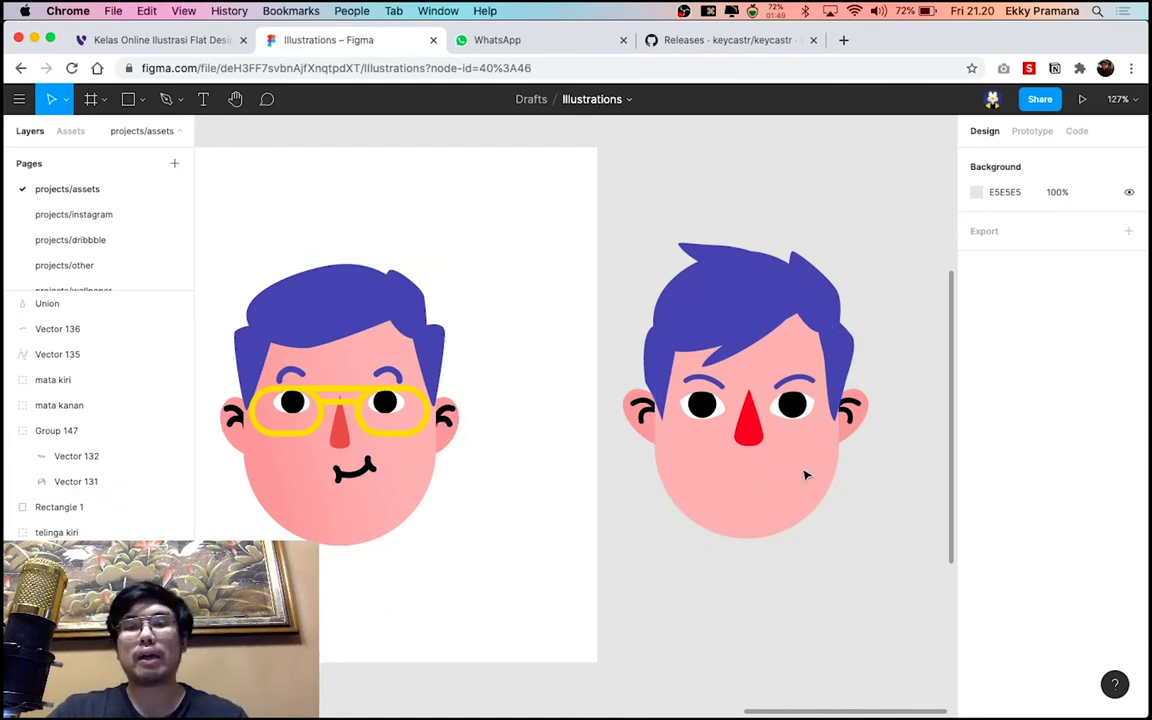
scroll(805, 477, "up", 3)
scroll(805, 477, "up", 5)
scroll(805, 477, "down", 1)
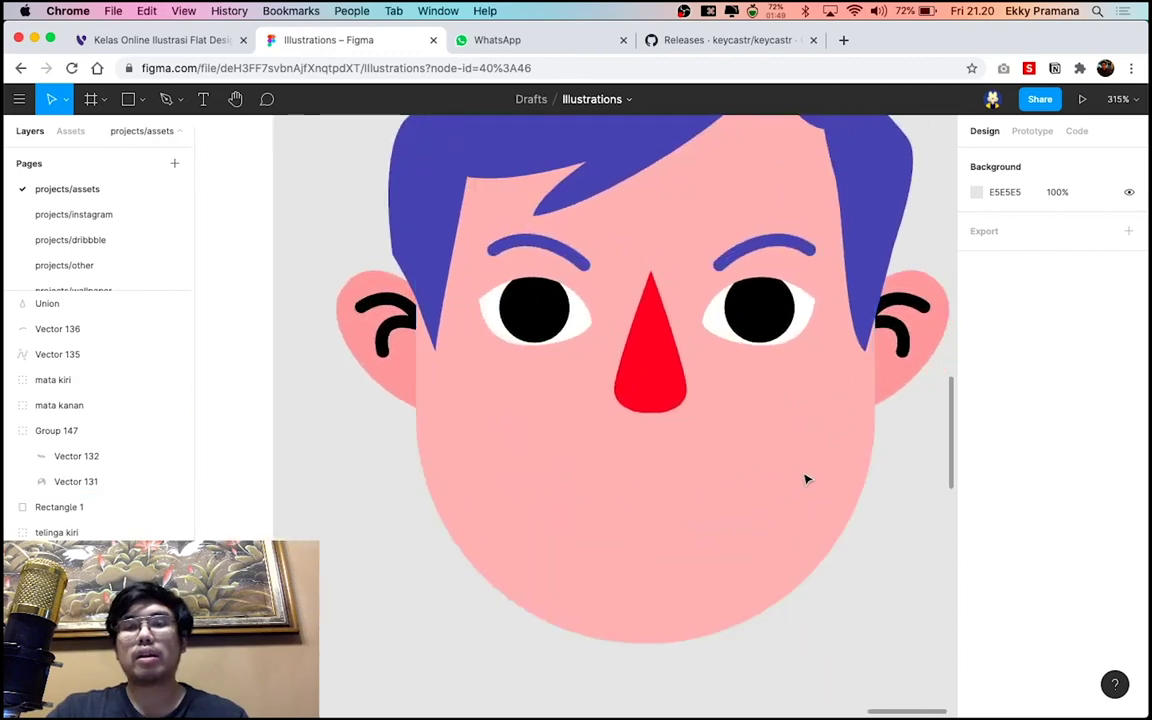
scroll(802, 480, "down", 3)
scroll(760, 501, "down", 5)
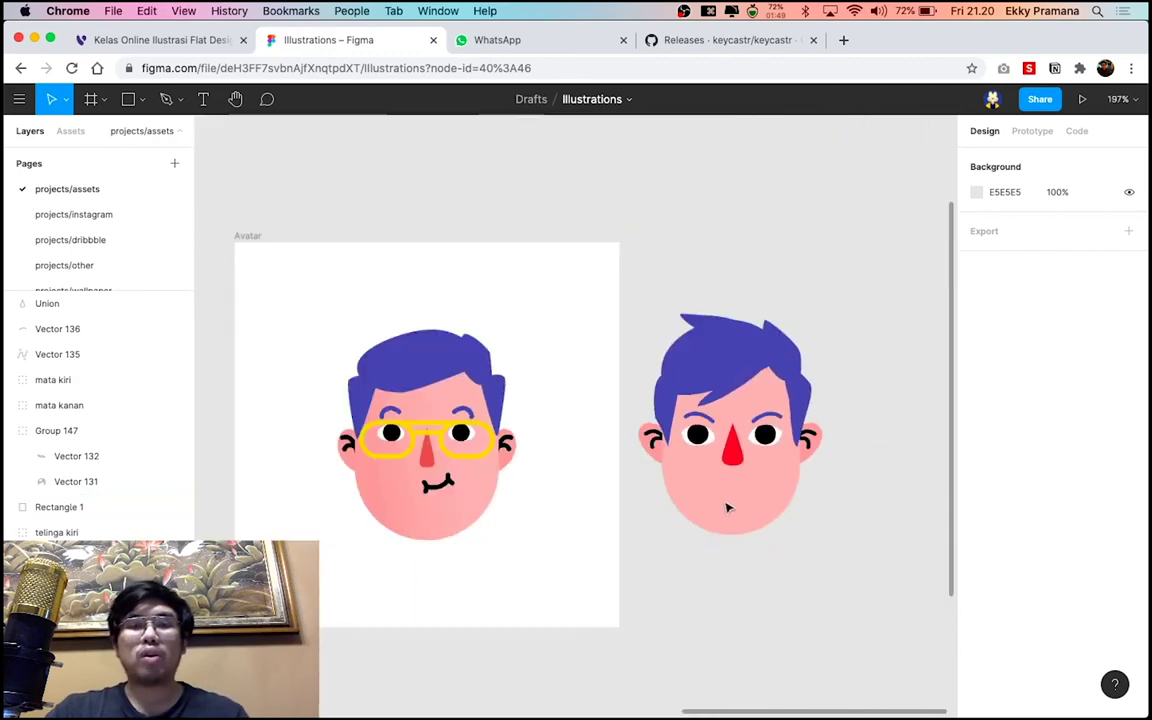
scroll(445, 512, "up", 1)
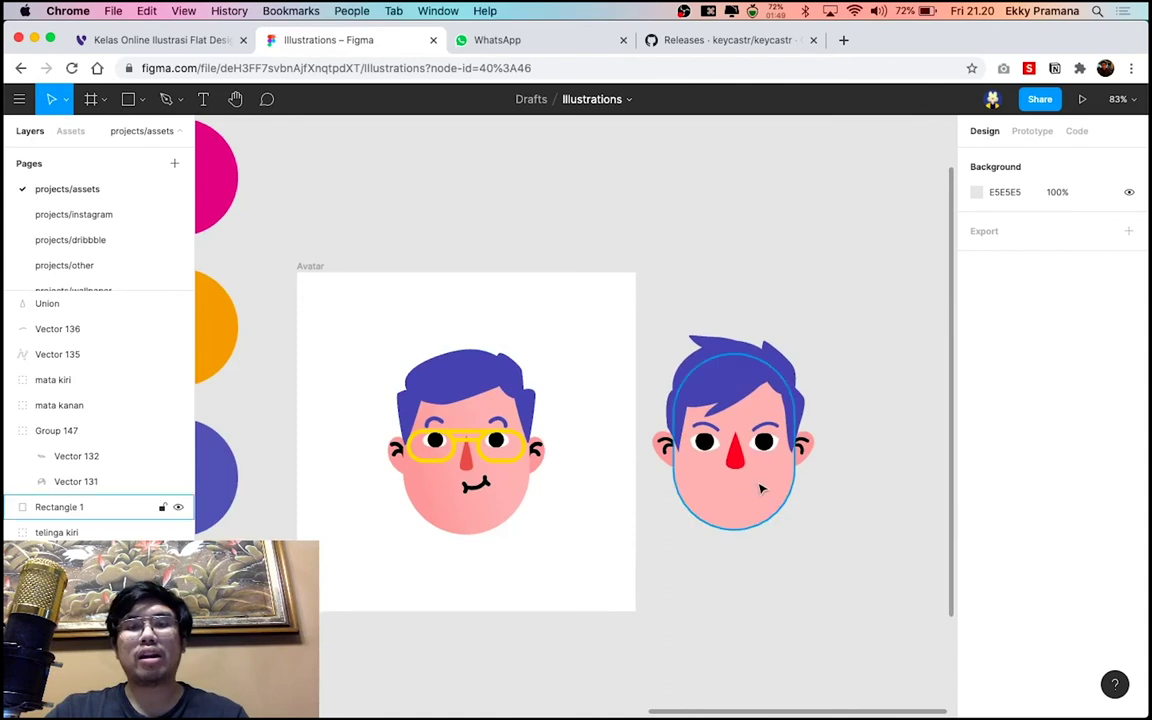
scroll(725, 470, "up", 2)
scroll(748, 465, "up", 2)
scroll(769, 465, "up", 3)
scroll(768, 472, "down", 1)
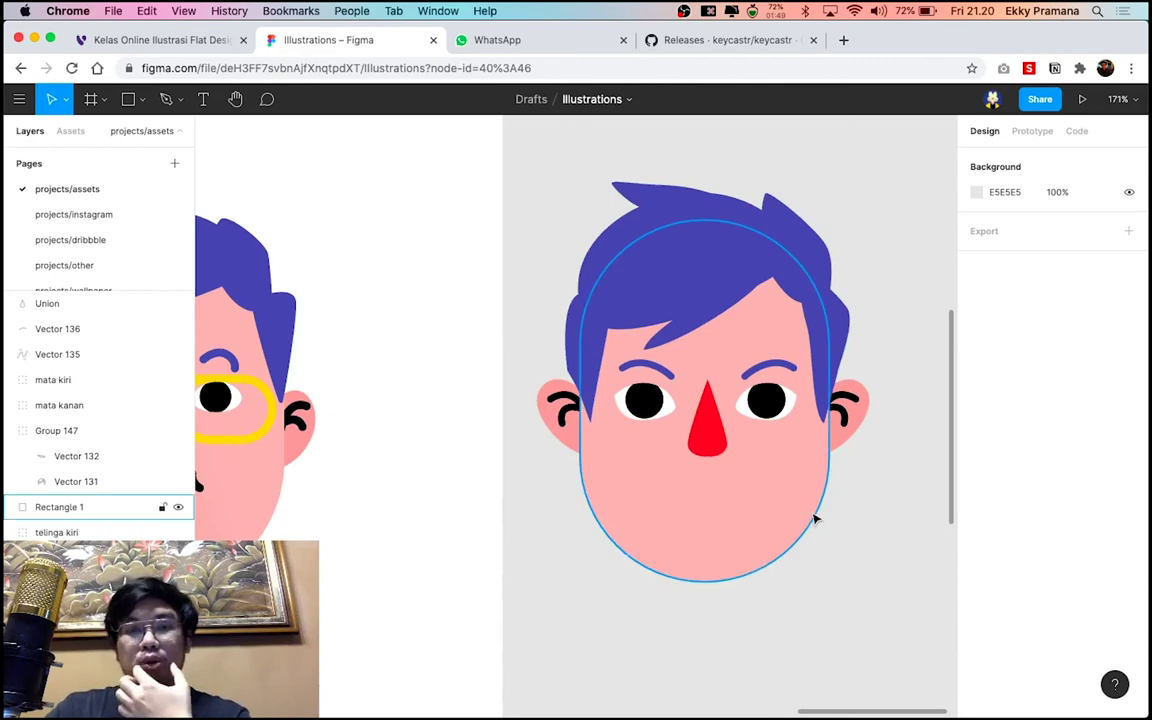
scroll(815, 518, "down", 5)
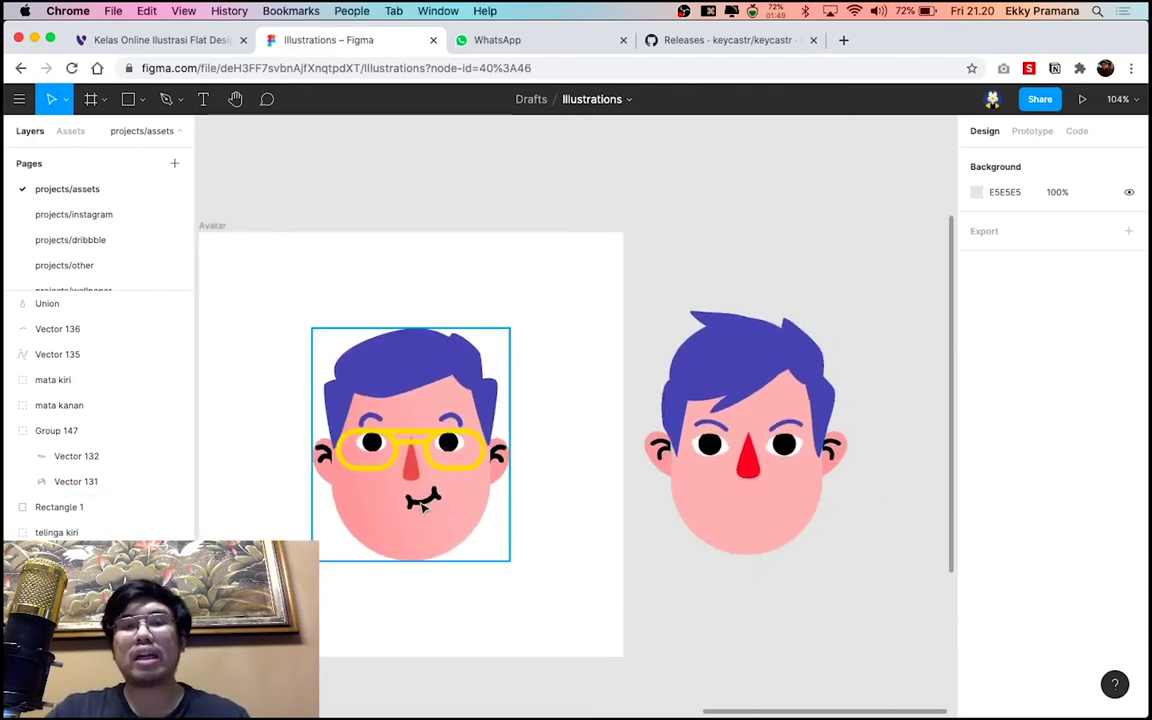
scroll(362, 514, "up", 2)
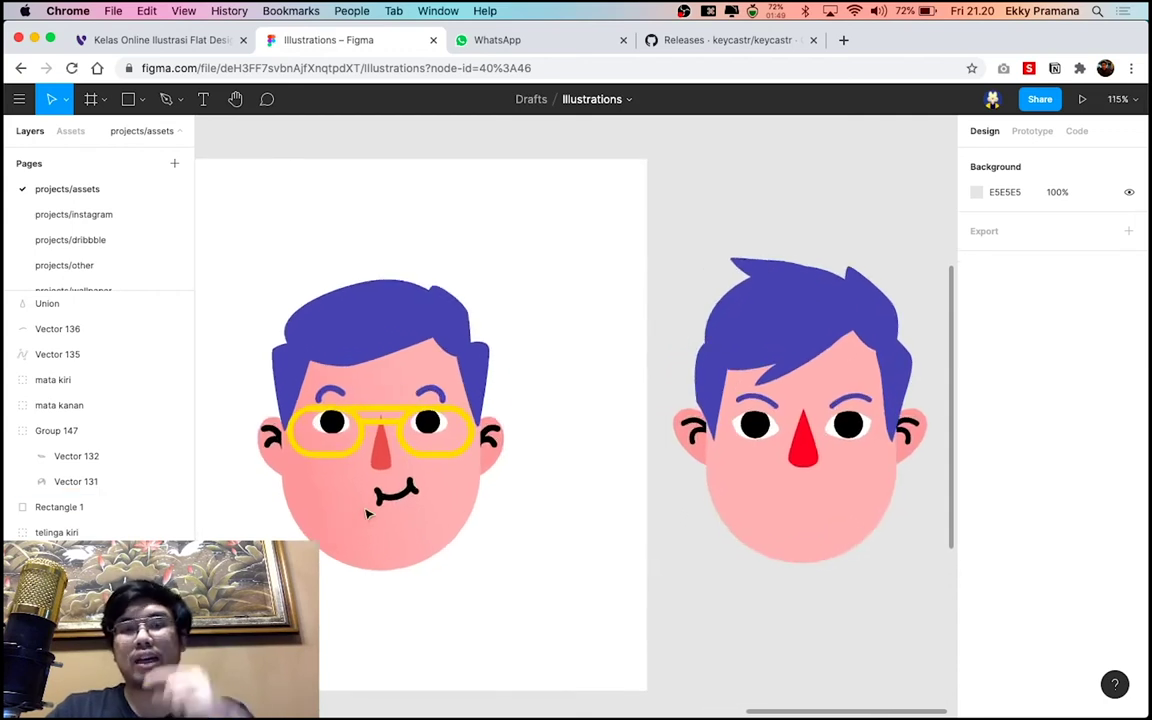
scroll(367, 513, "up", 2)
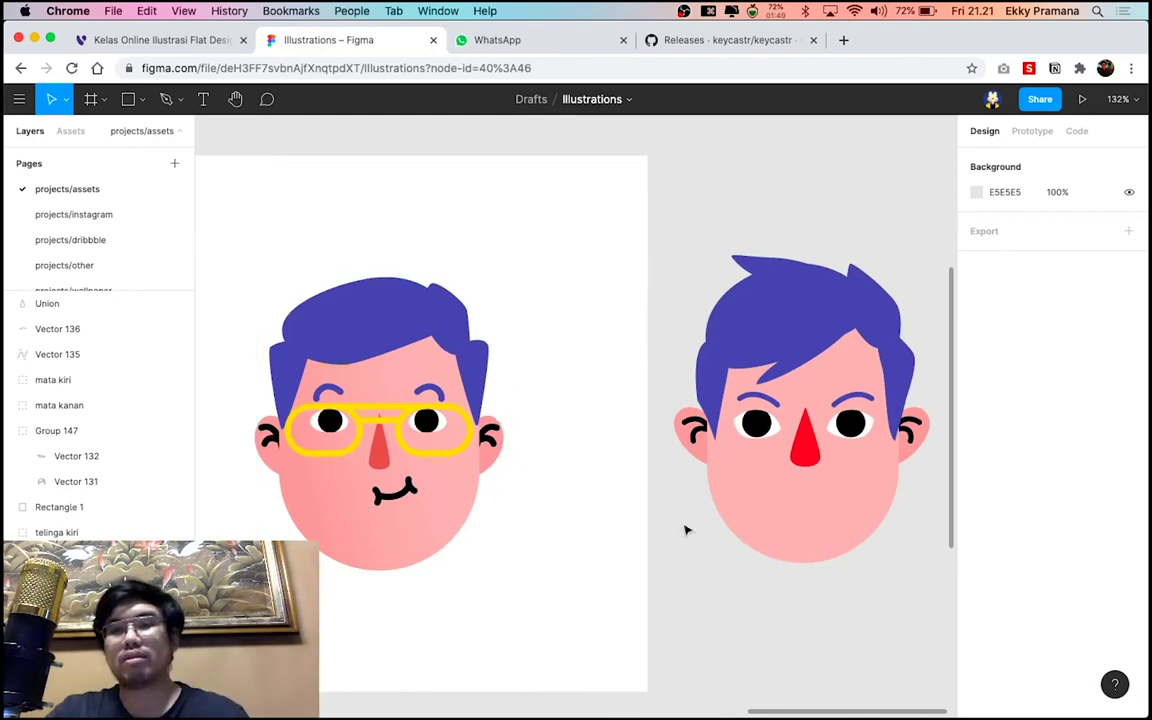
scroll(890, 517, "up", 3)
scroll(890, 517, "up", 2)
scroll(890, 517, "up", 1)
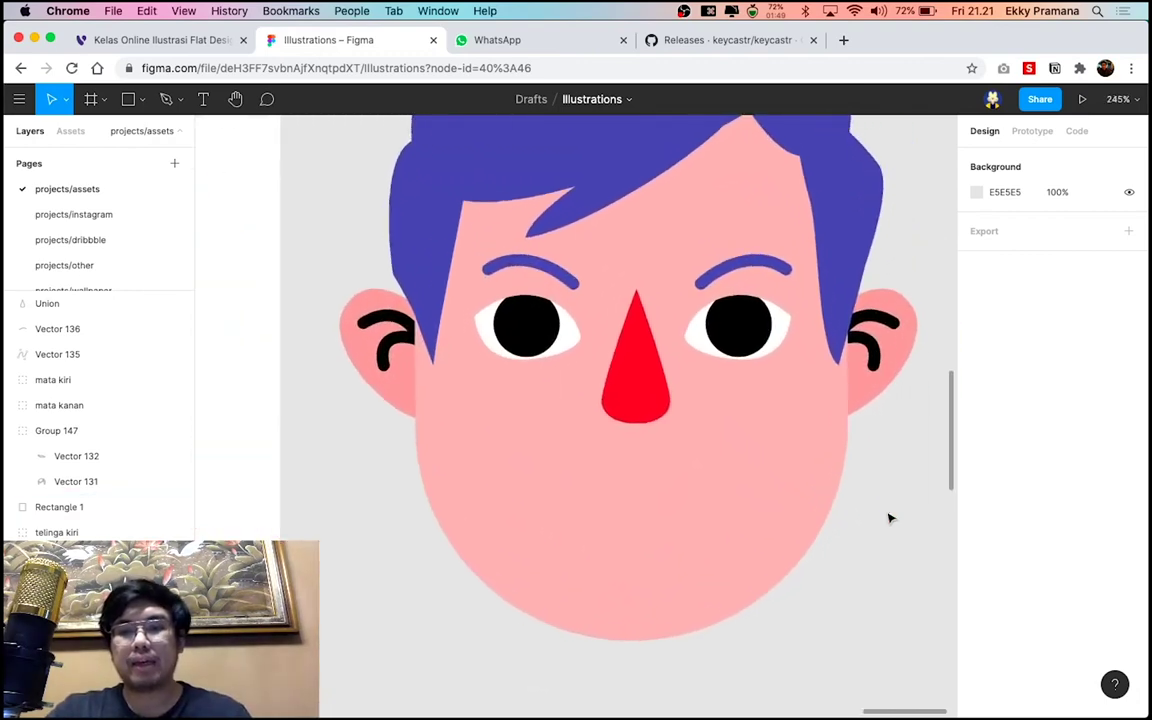
scroll(840, 512, "up", 1)
Draw a curved frowning mouth path below the nose and nudge it into place
key("p")
left_click(741, 484)
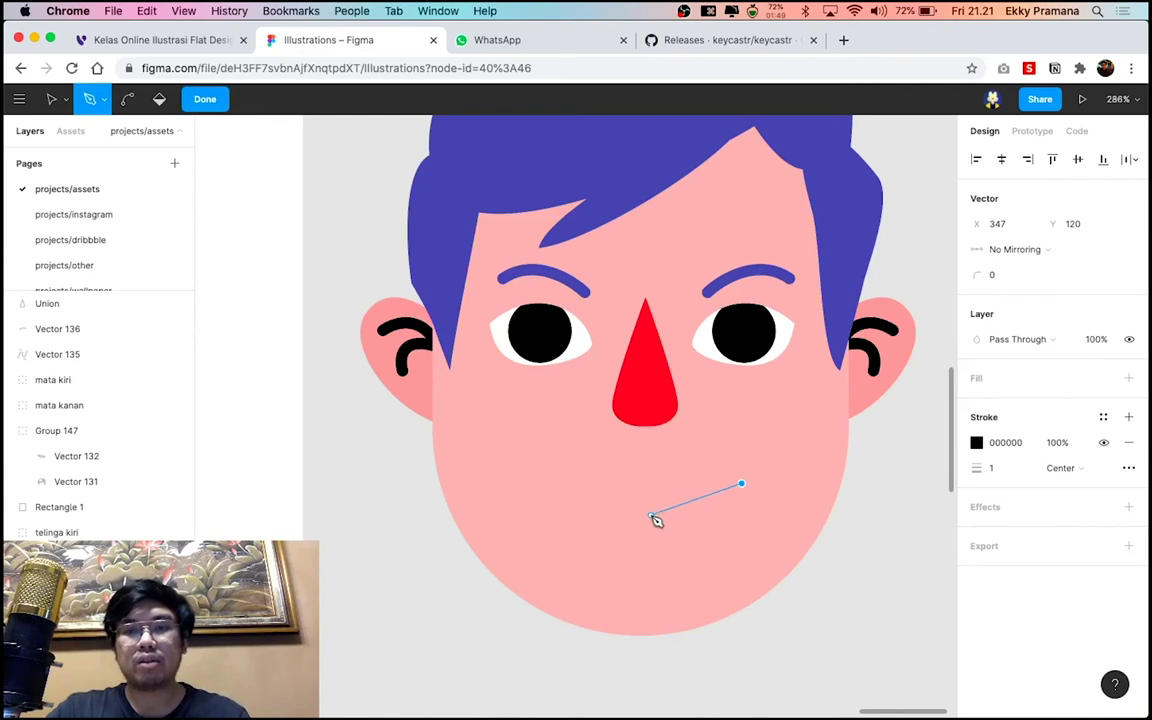
left_click_drag(652, 513, 636, 584)
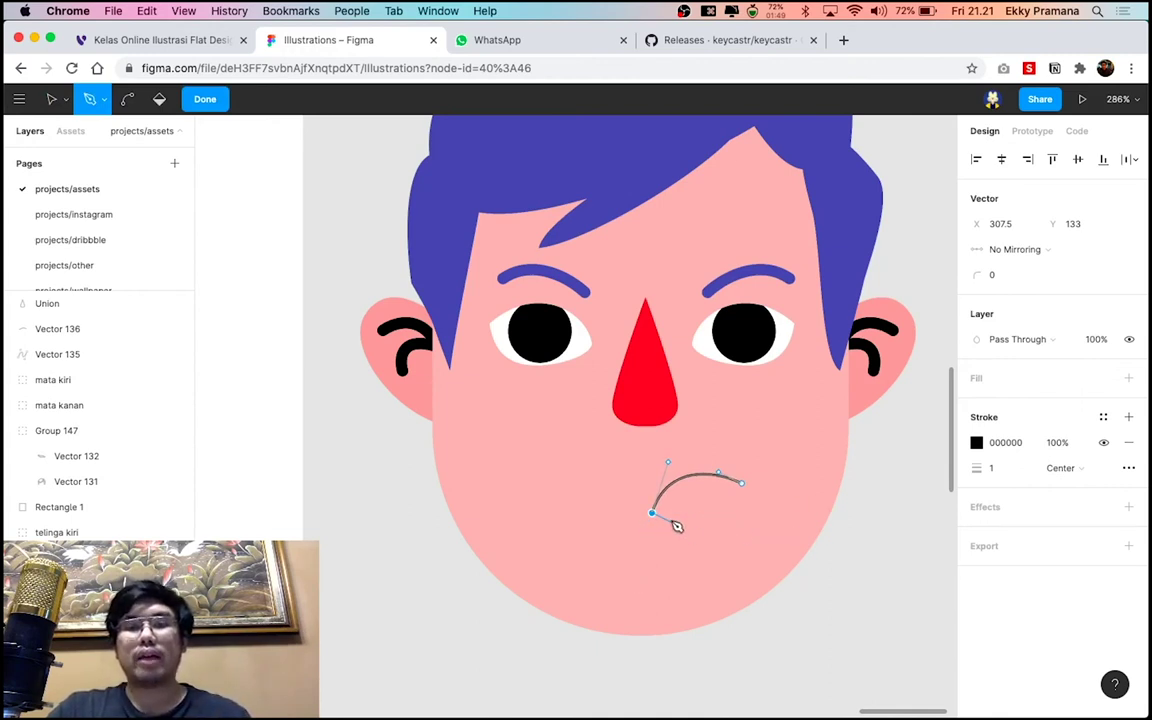
left_click(520, 338)
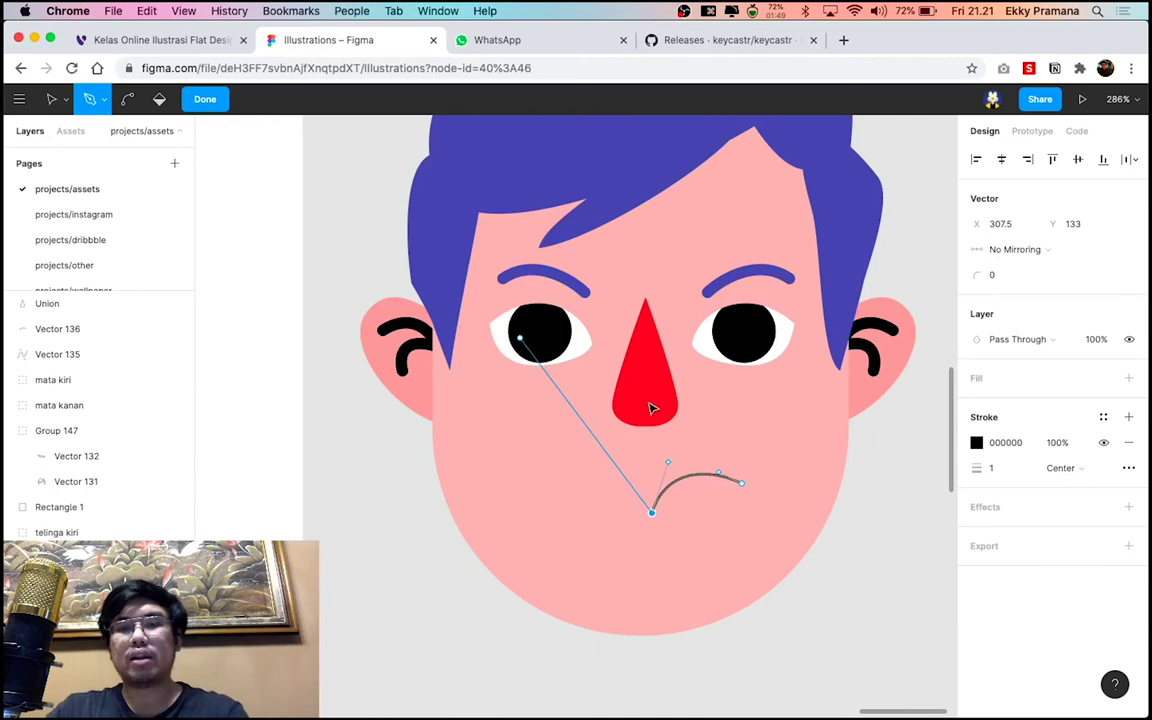
key("Escape")
key("Escape")
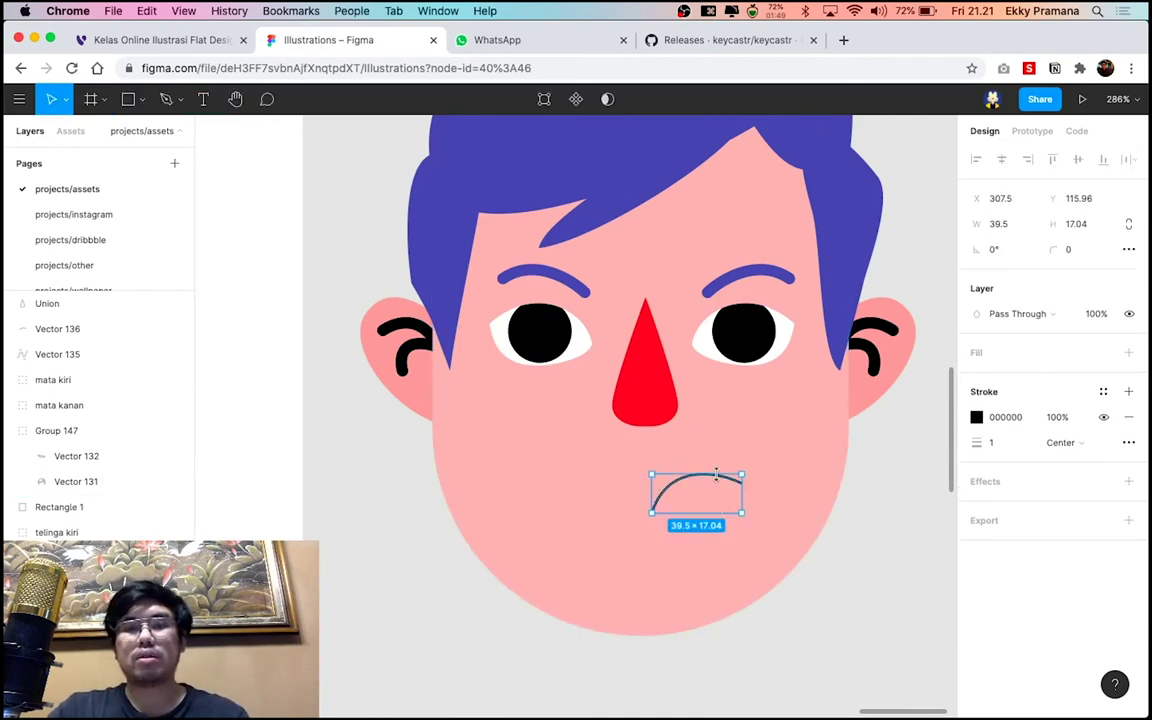
left_click_drag(688, 479, 693, 482)
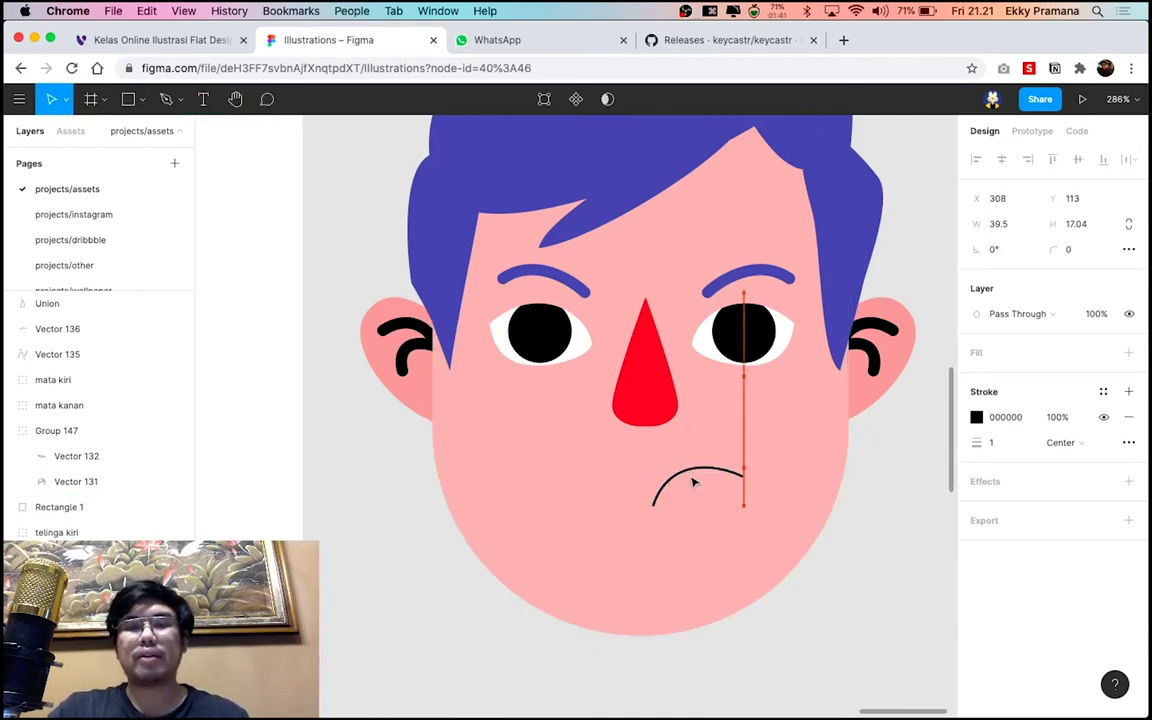
Set the mouth's stroke weight to 5 and inspect the right ear's inner curve
left_click(1013, 447)
type("5")
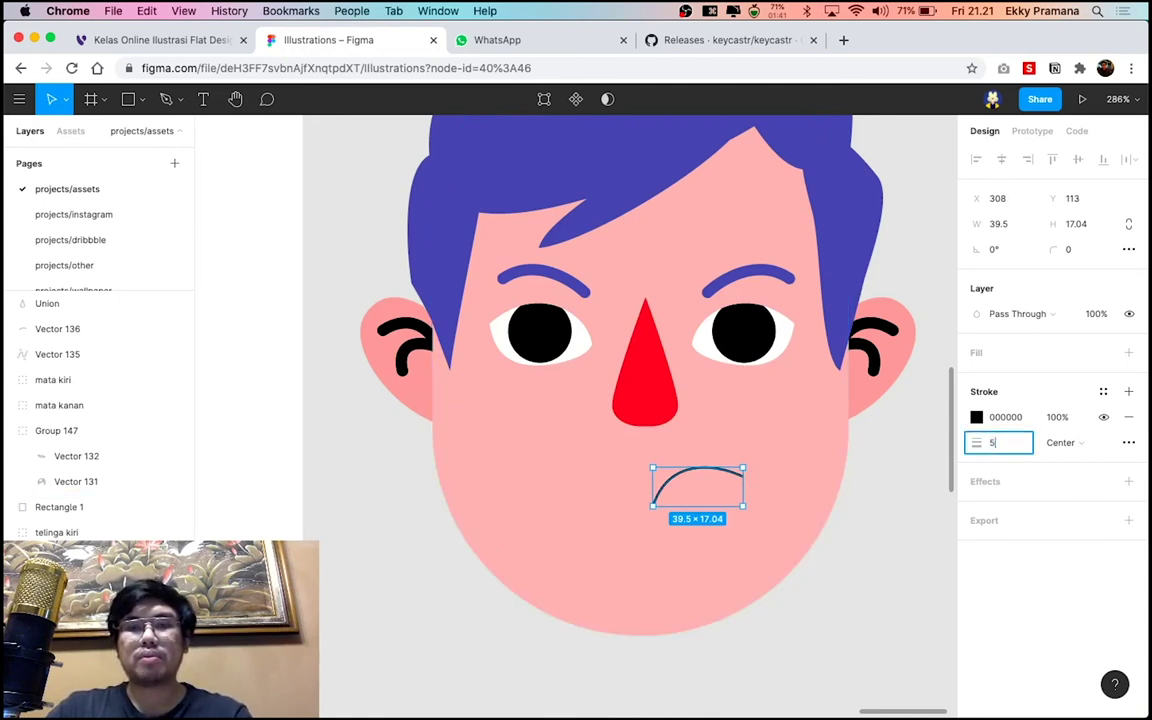
key("Return")
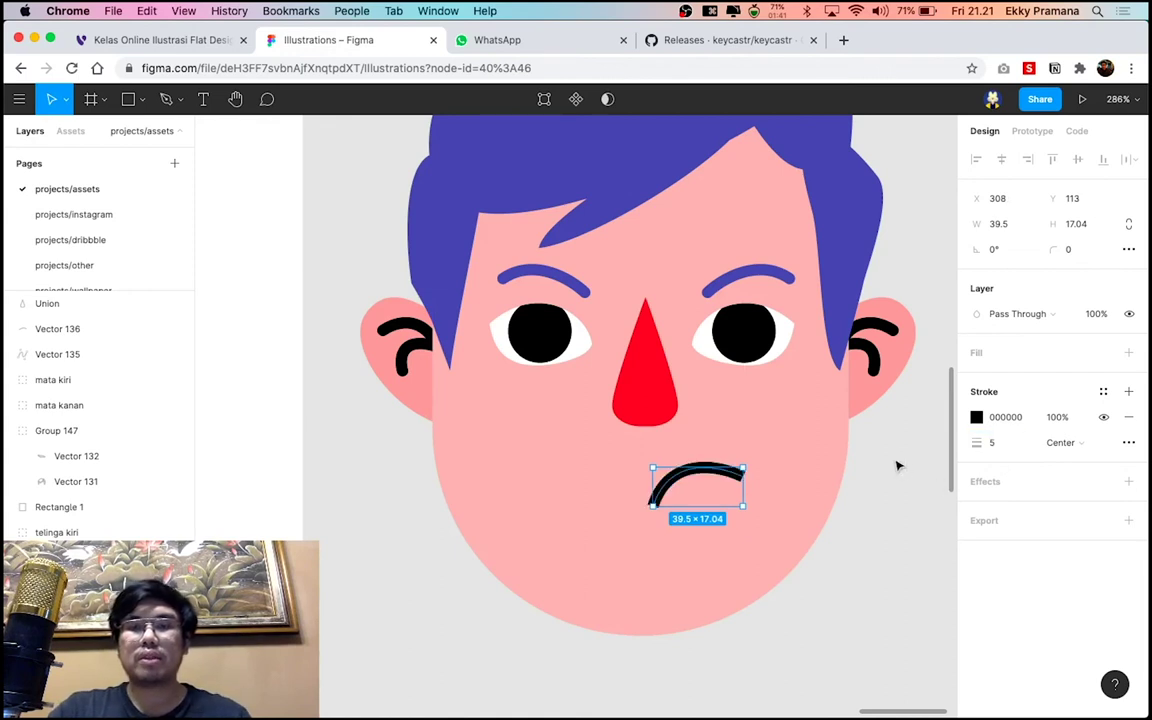
left_click(897, 462)
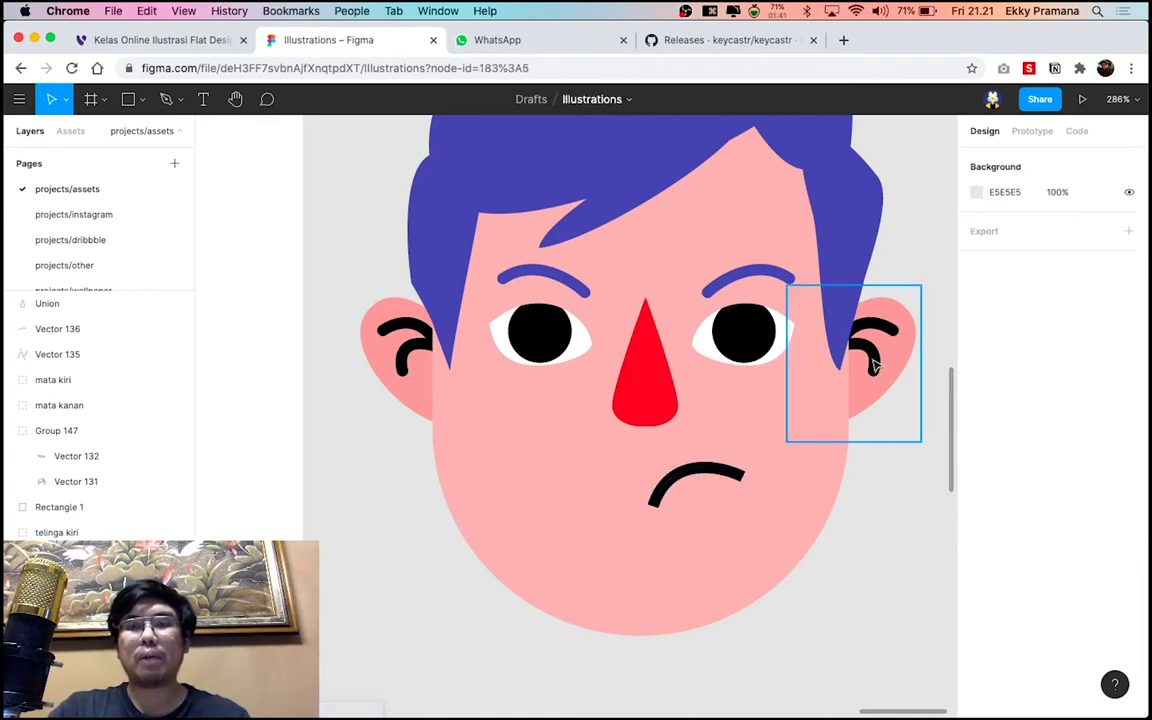
left_click(877, 350)
double_click(871, 348)
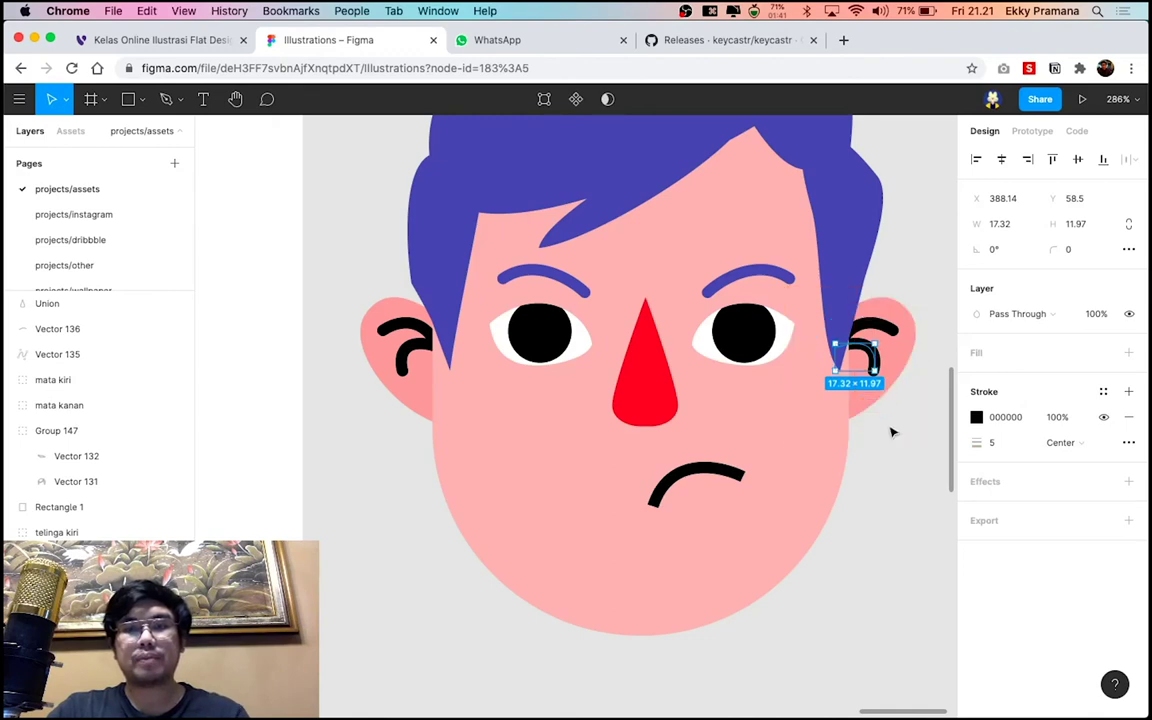
Compare a thinner mouth stroke, check ear-curve spacing, then restore the thick stroke
left_click(730, 475)
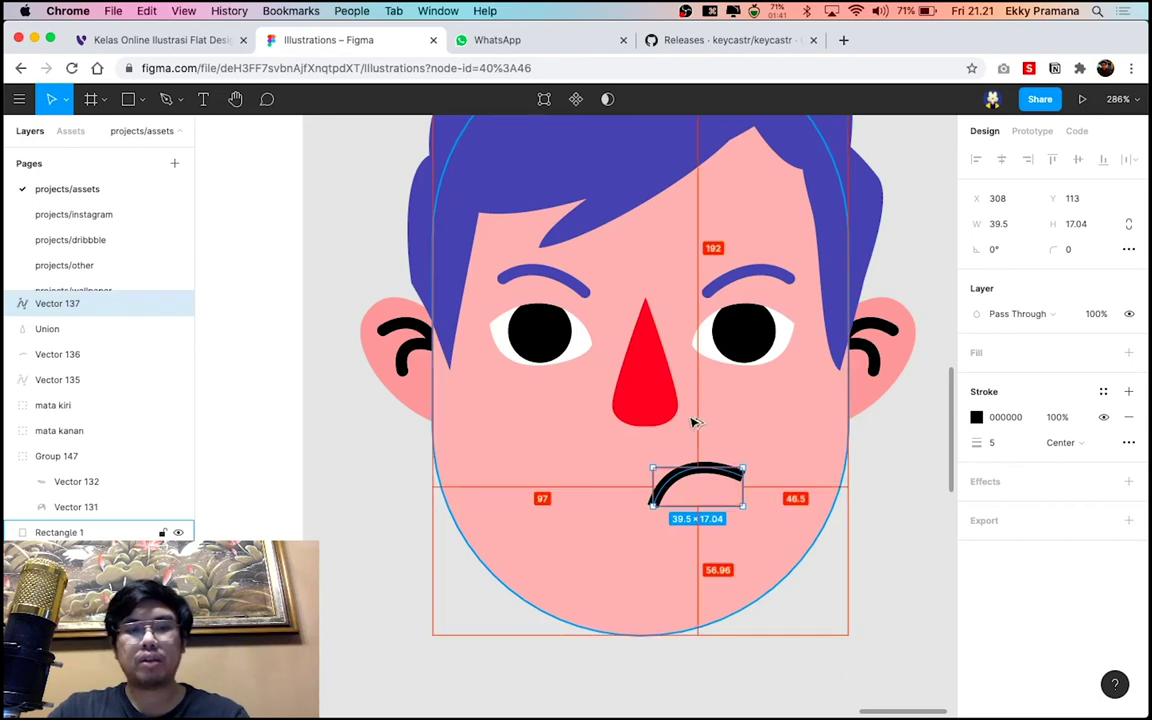
left_click(1001, 446)
type("1")
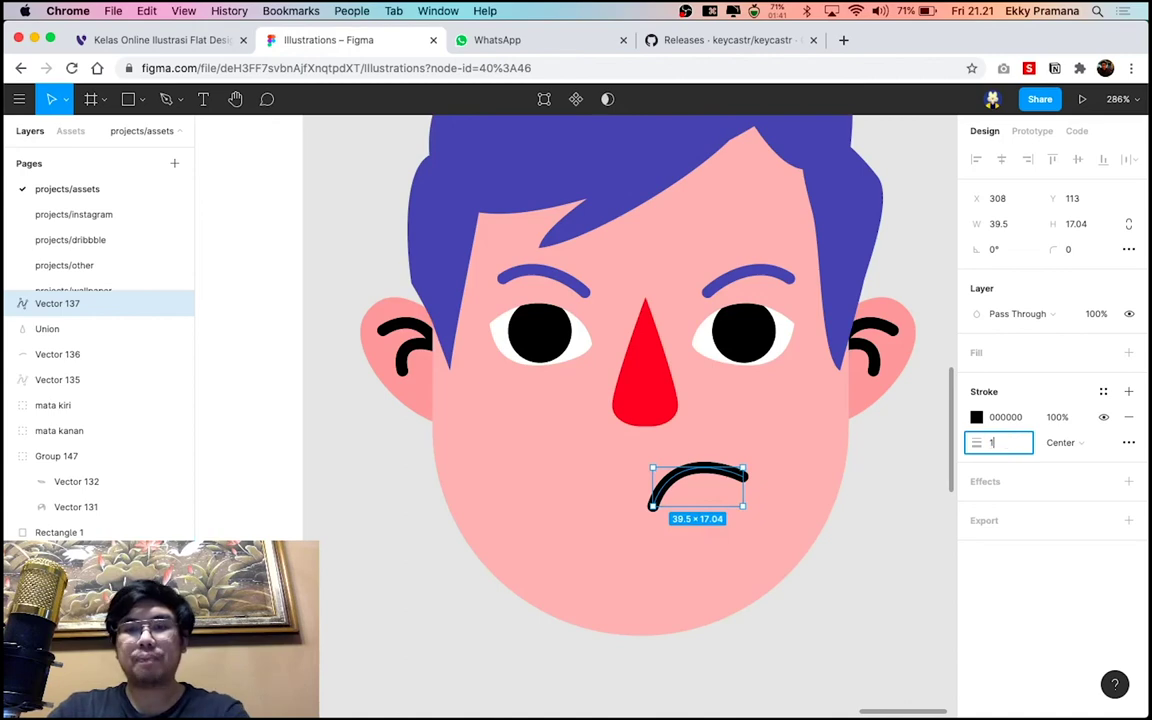
key("Return")
left_click(879, 500)
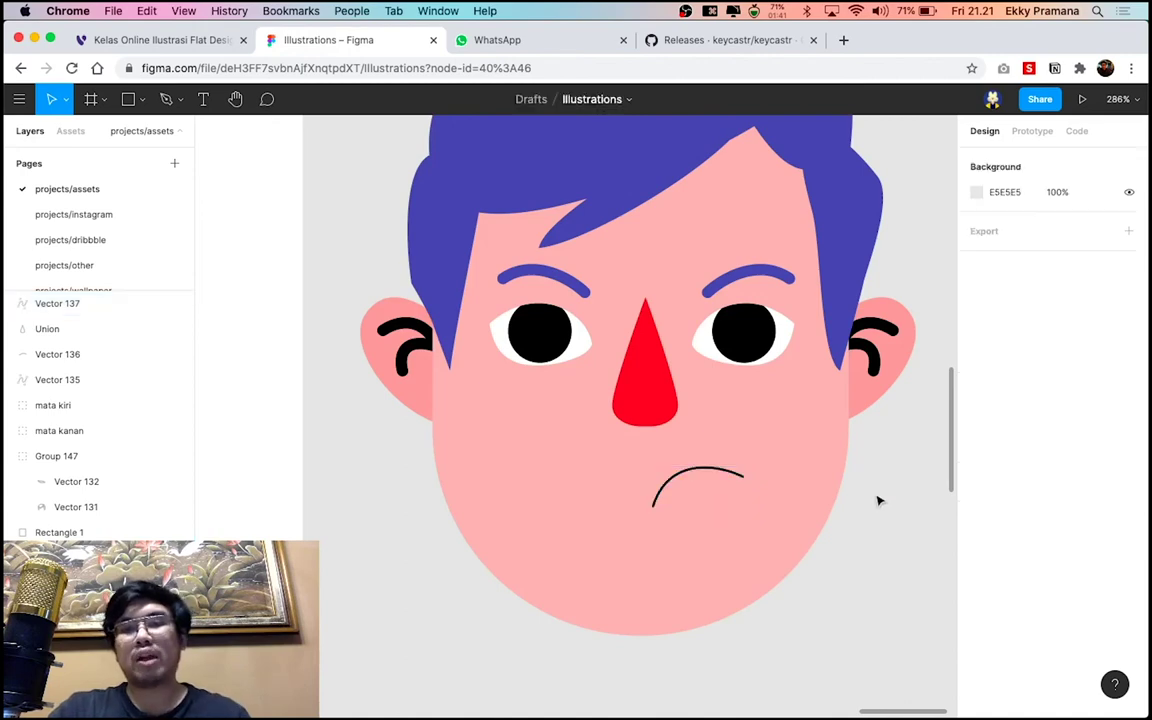
double_click(870, 358)
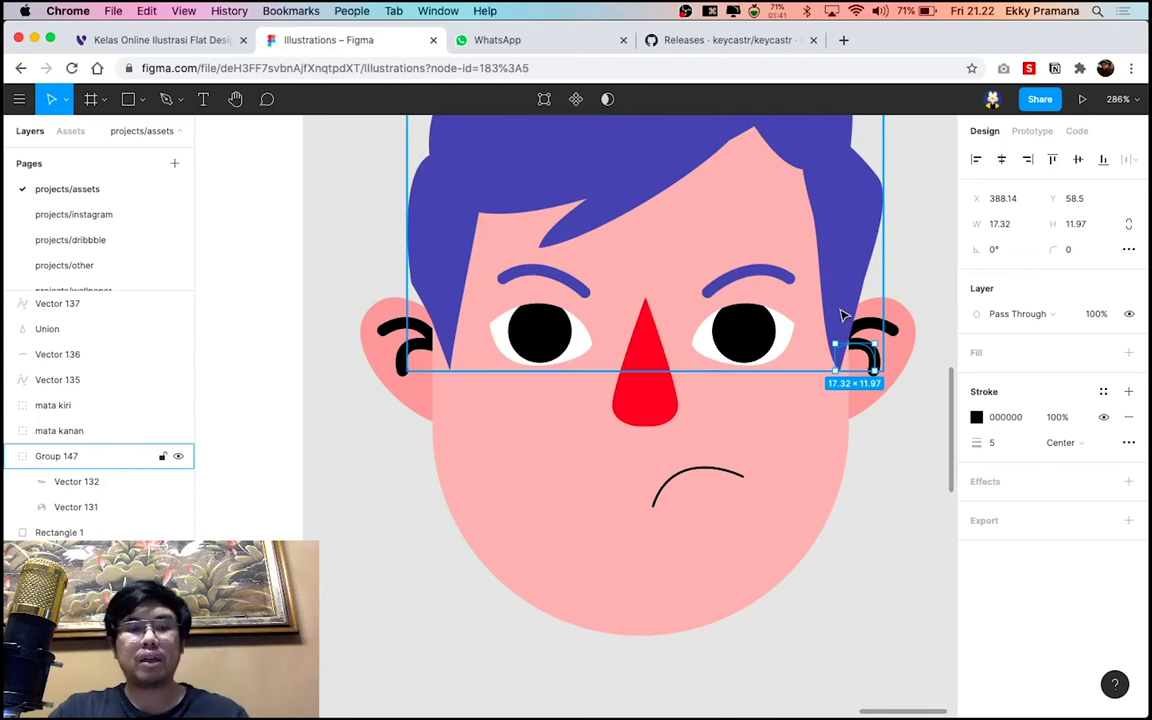
key("alt")
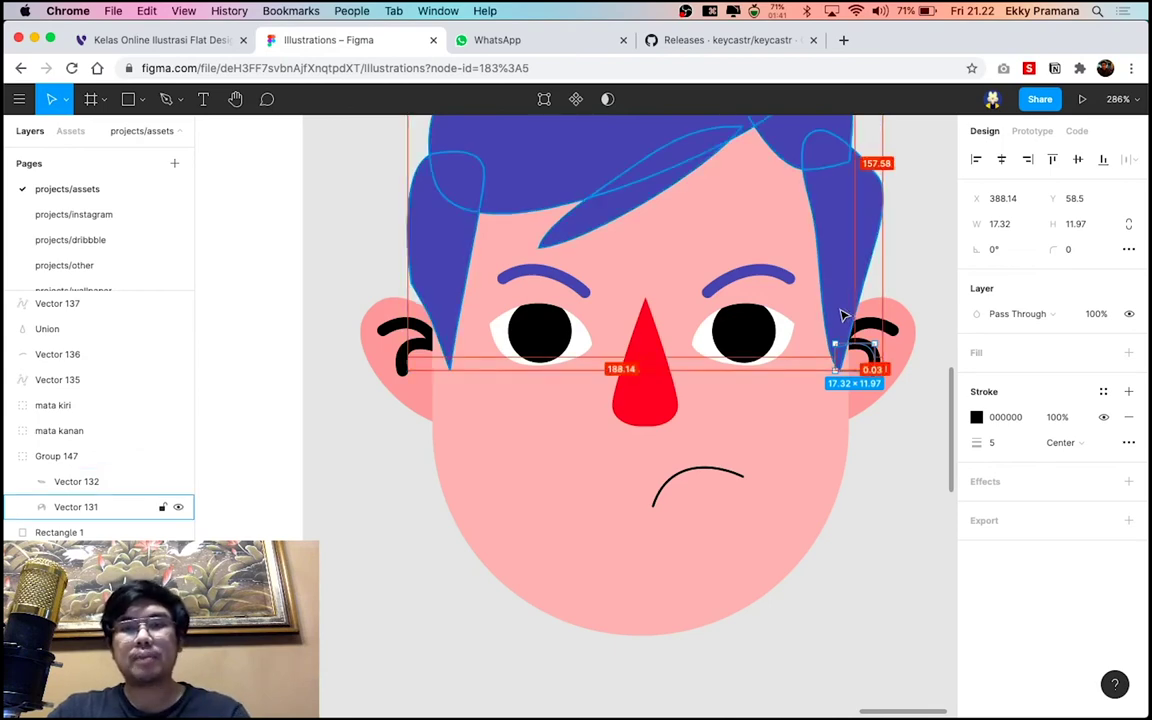
left_click(716, 472)
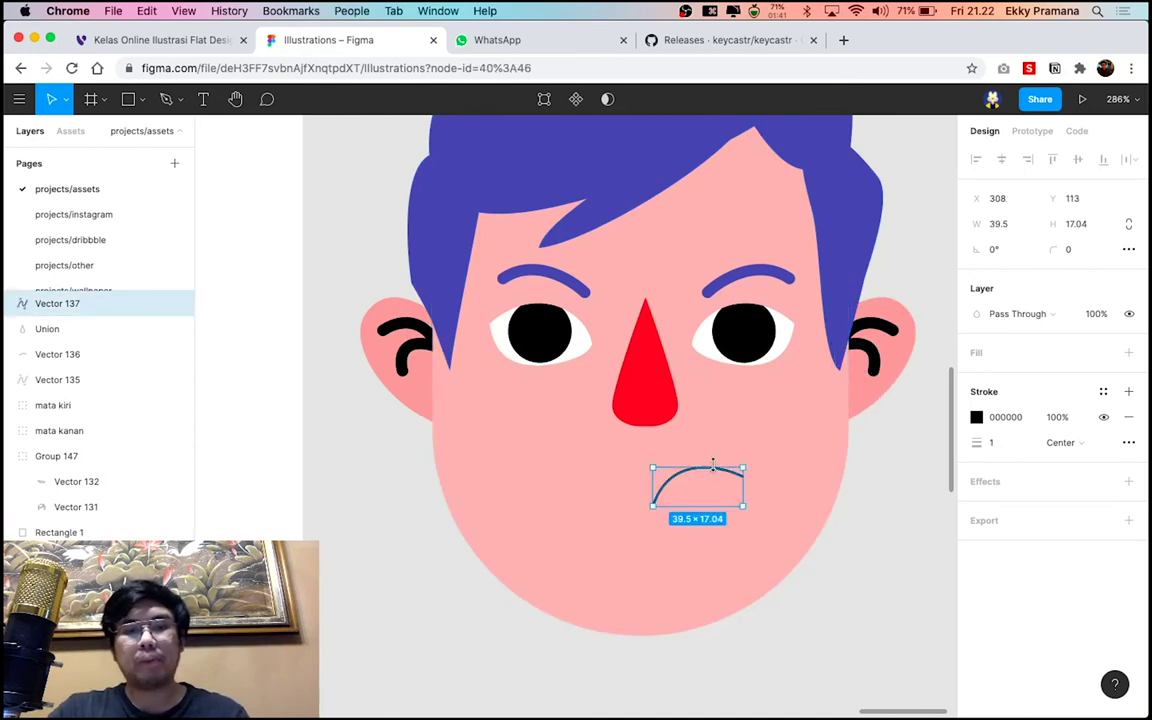
key("super+alt+v")
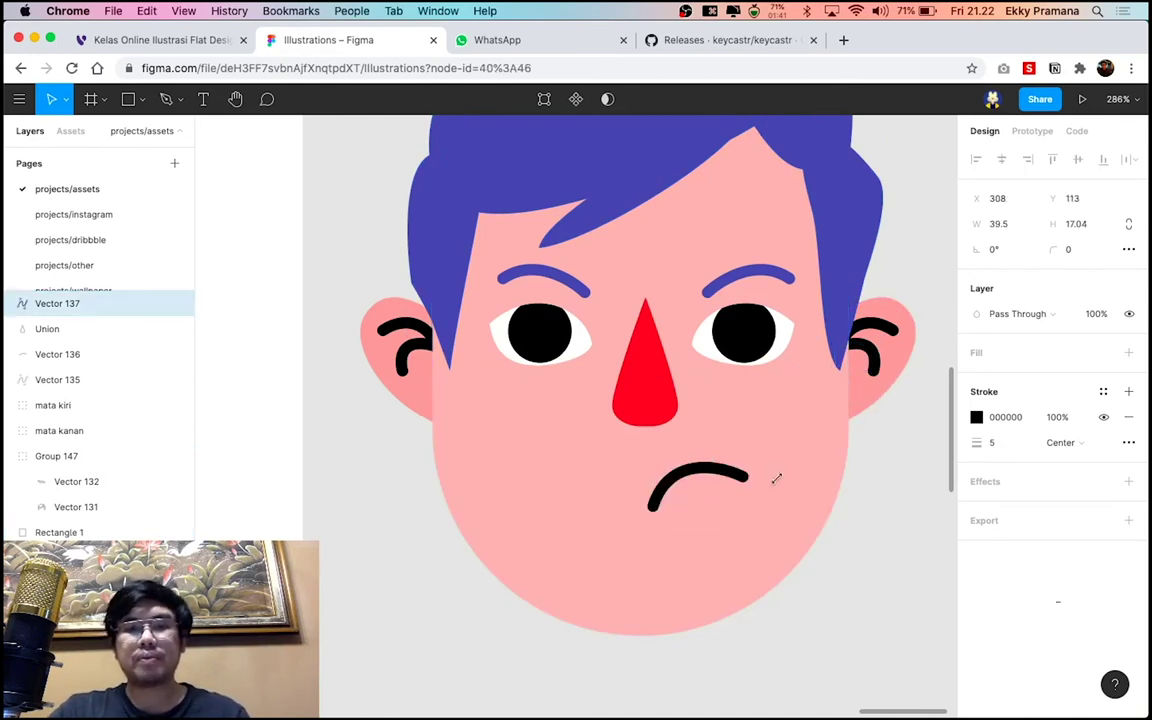
left_click(923, 519)
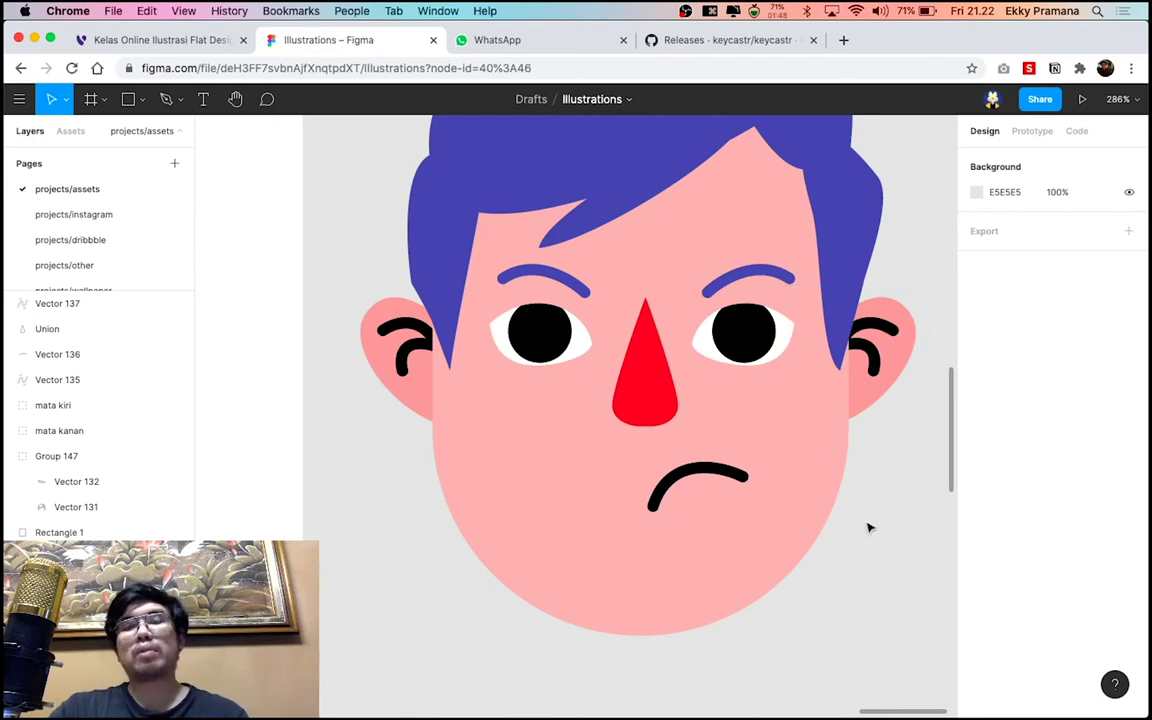
scroll(869, 527, "down", 3)
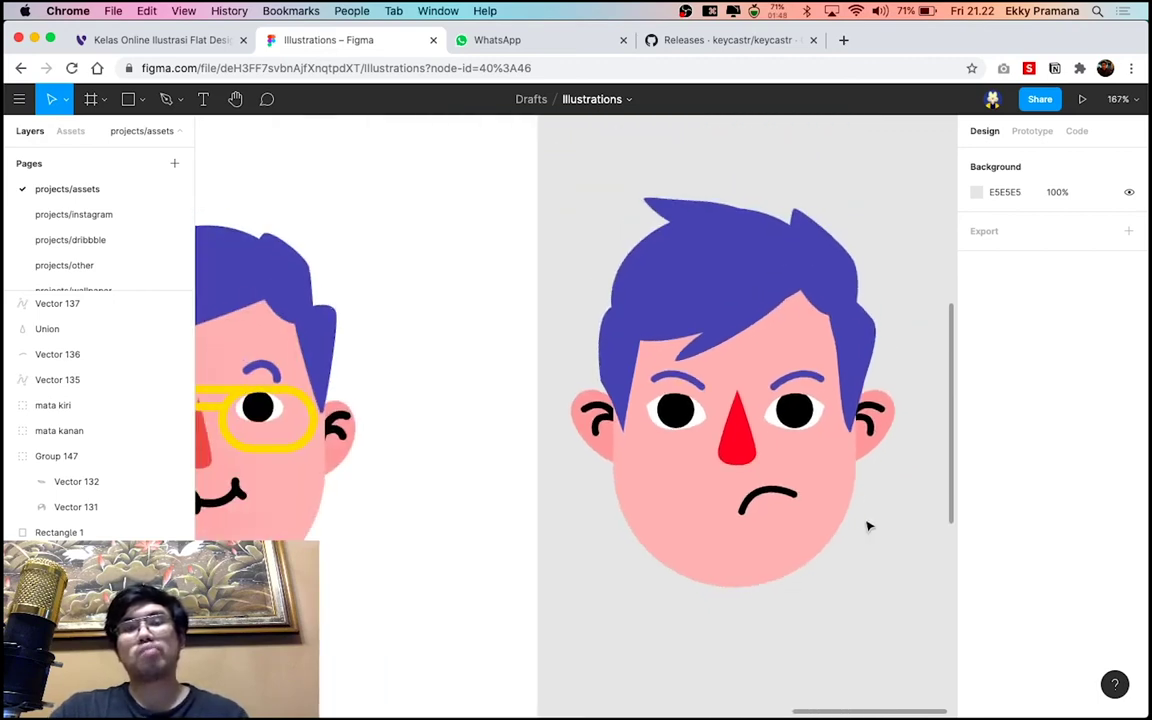
scroll(862, 488, "up", 2)
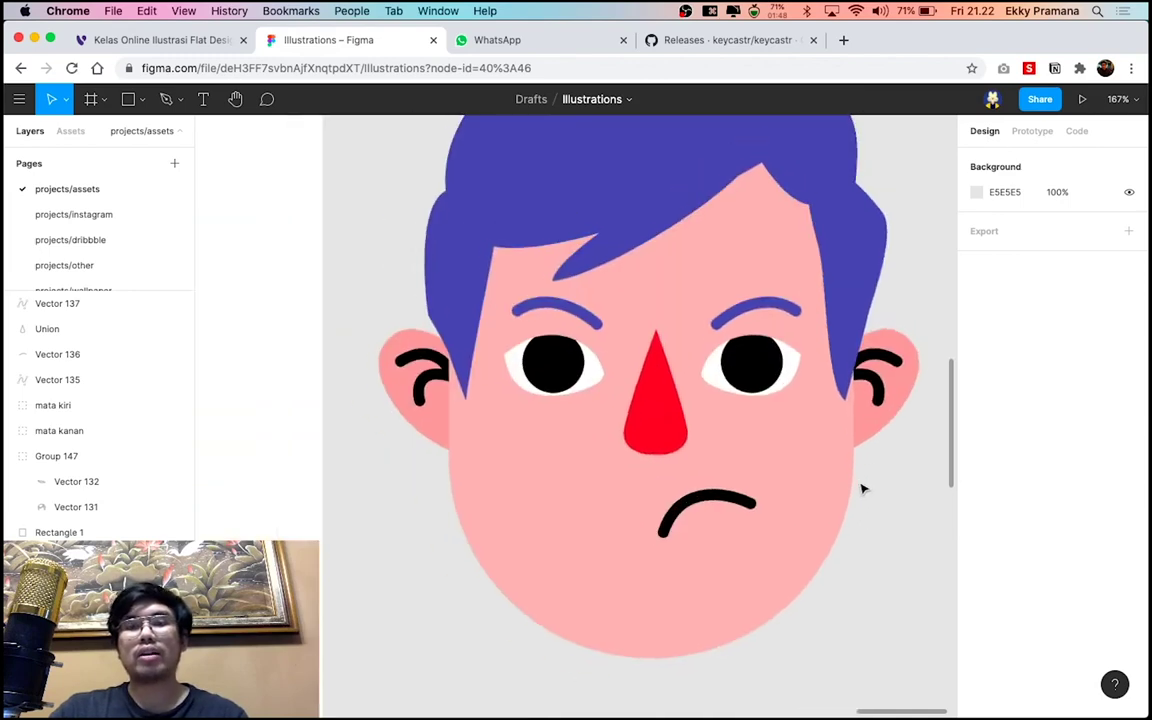
scroll(862, 488, "down", 5)
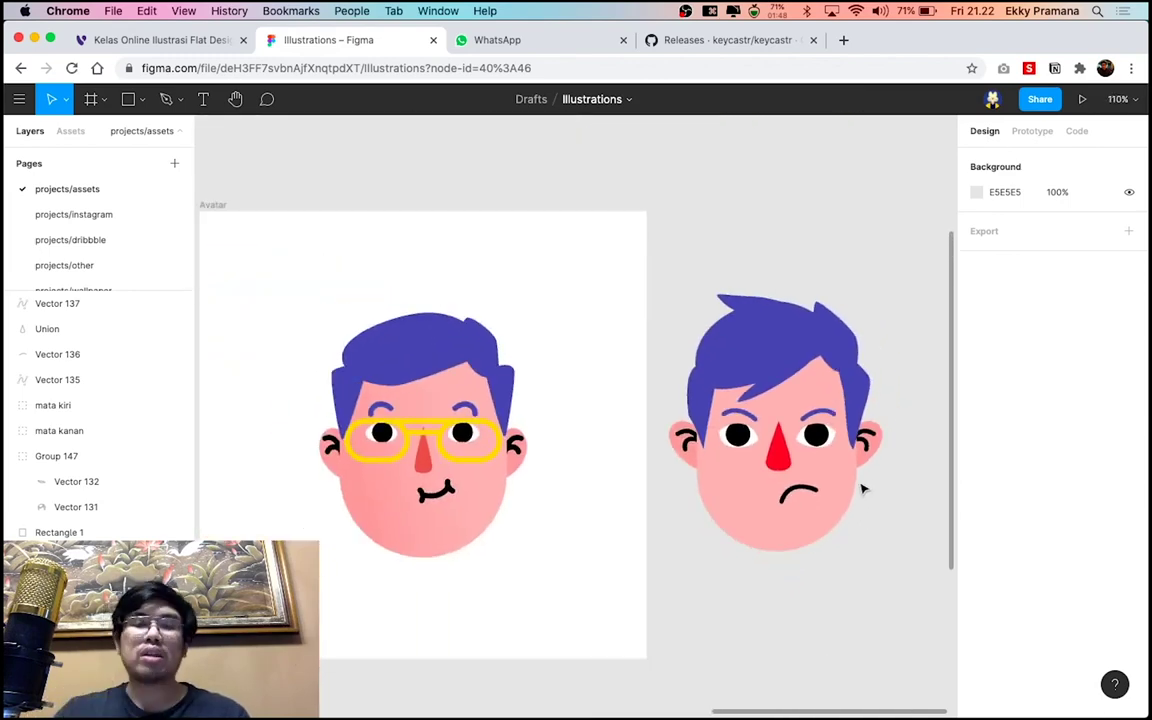
scroll(862, 488, "up", 1)
scroll(860, 488, "up", 2)
scroll(858, 488, "up", 1)
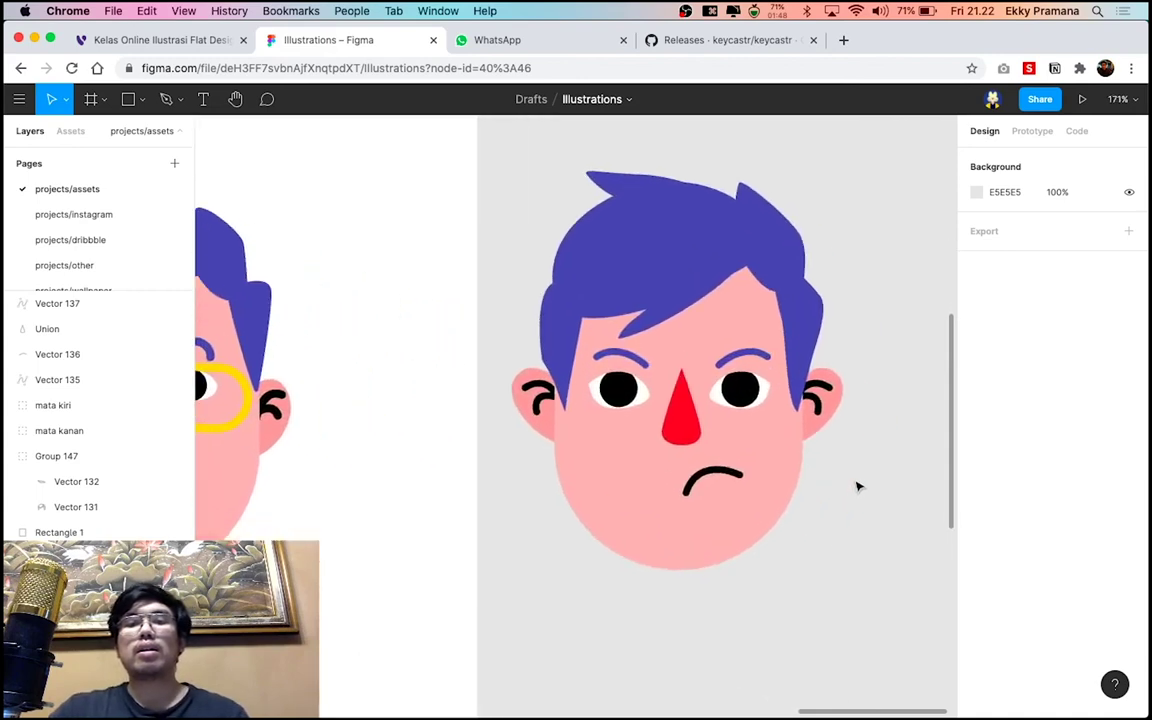
scroll(858, 488, "down", 2)
scroll(856, 484, "down", 2)
scroll(856, 484, "up", 1)
scroll(862, 370, "up", 1)
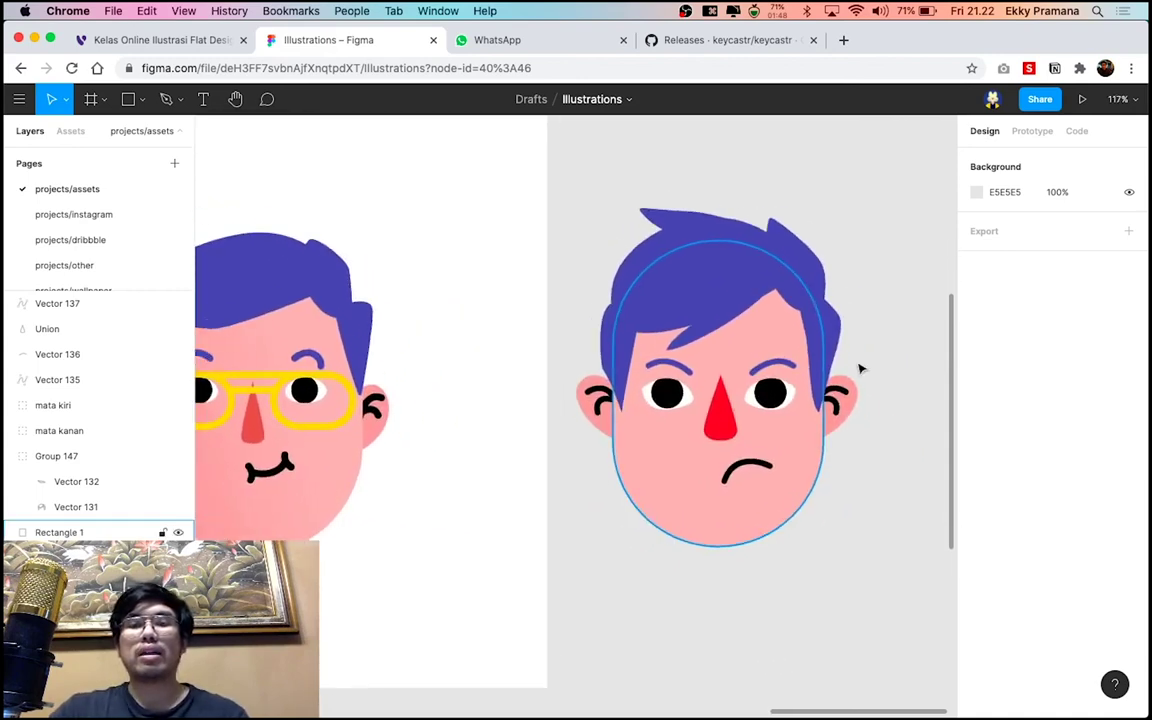
scroll(855, 372, "up", 1)
scroll(845, 378, "up", 1)
scroll(830, 386, "up", 2)
scroll(808, 398, "up", 2)
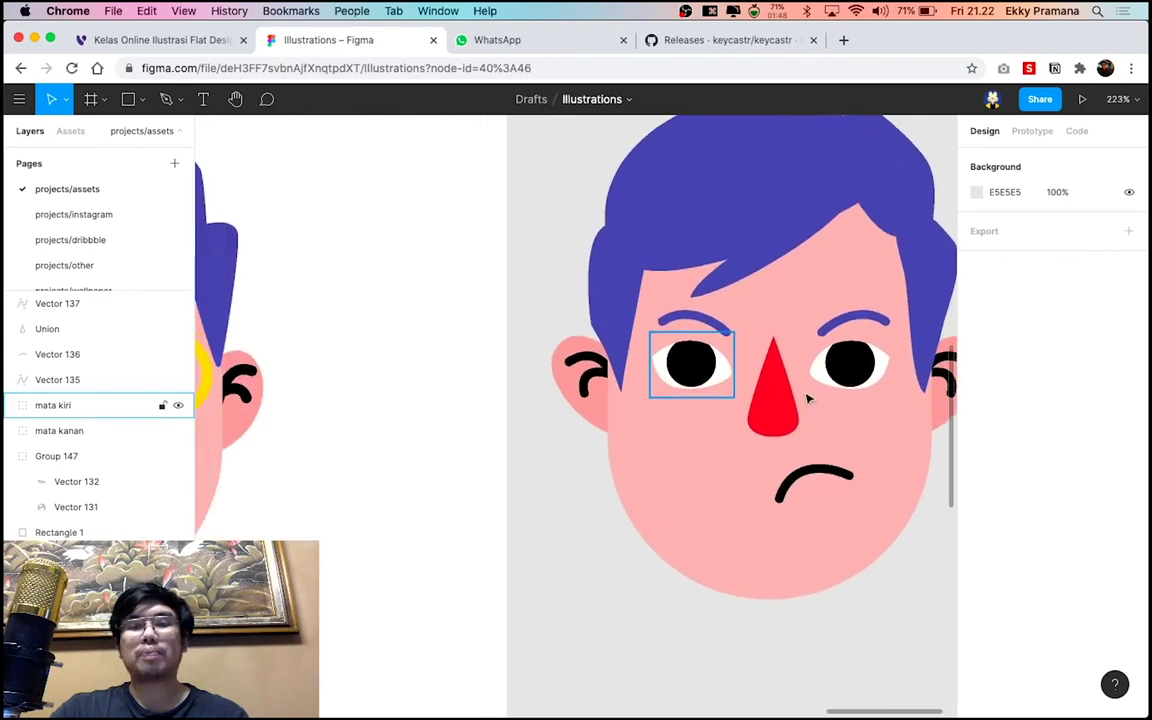
scroll(808, 398, "up", 1)
scroll(808, 398, "up", 1)
scroll(810, 398, "up", 1)
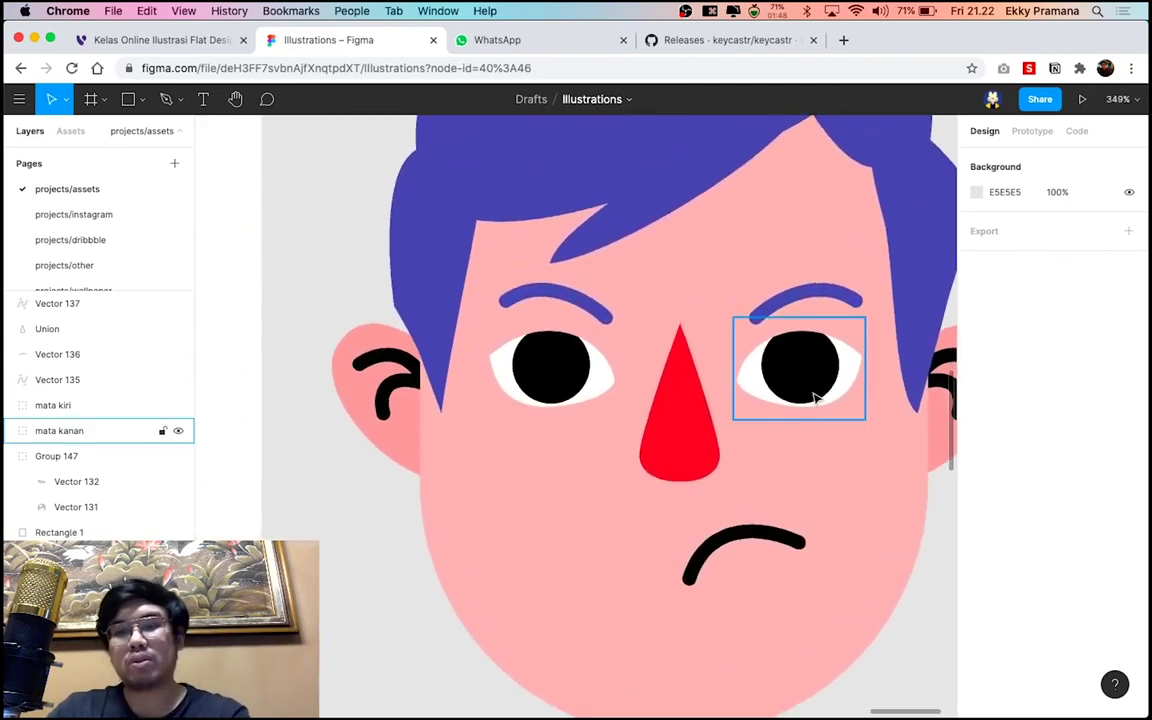
scroll(700, 355, "down", 4)
scroll(694, 352, "up", 5)
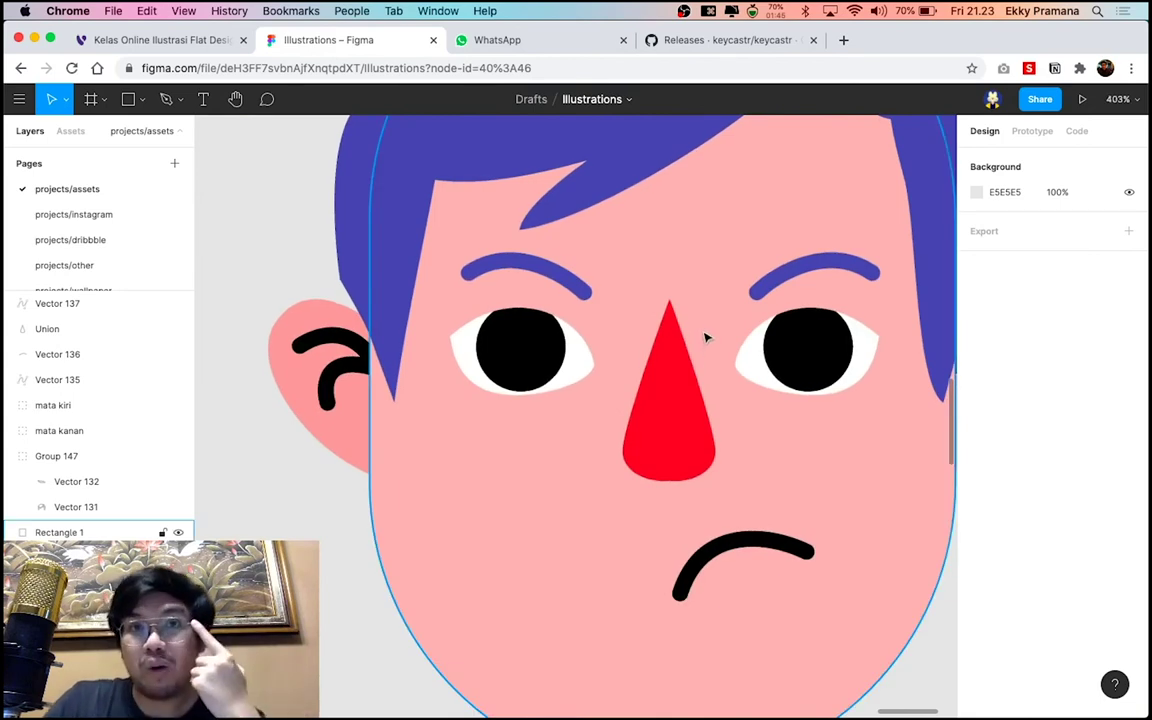
scroll(793, 406, "right", 2)
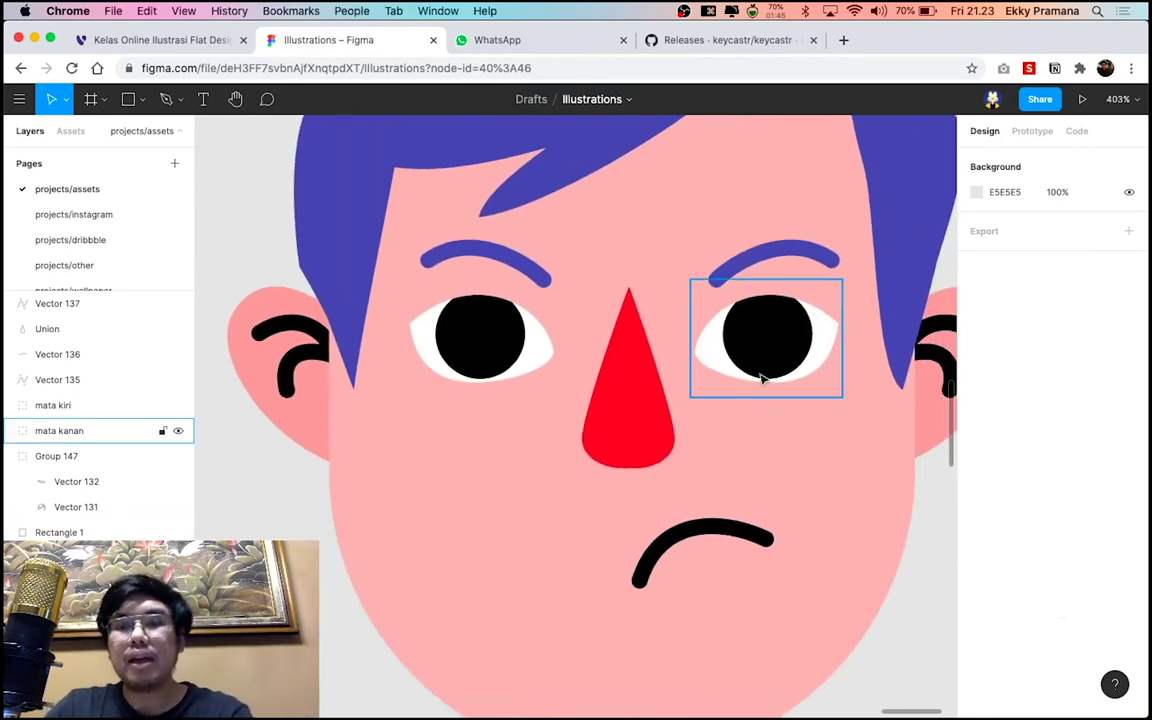
Draw a closed four-point trapezoid lens outline around the right eye
key("p")
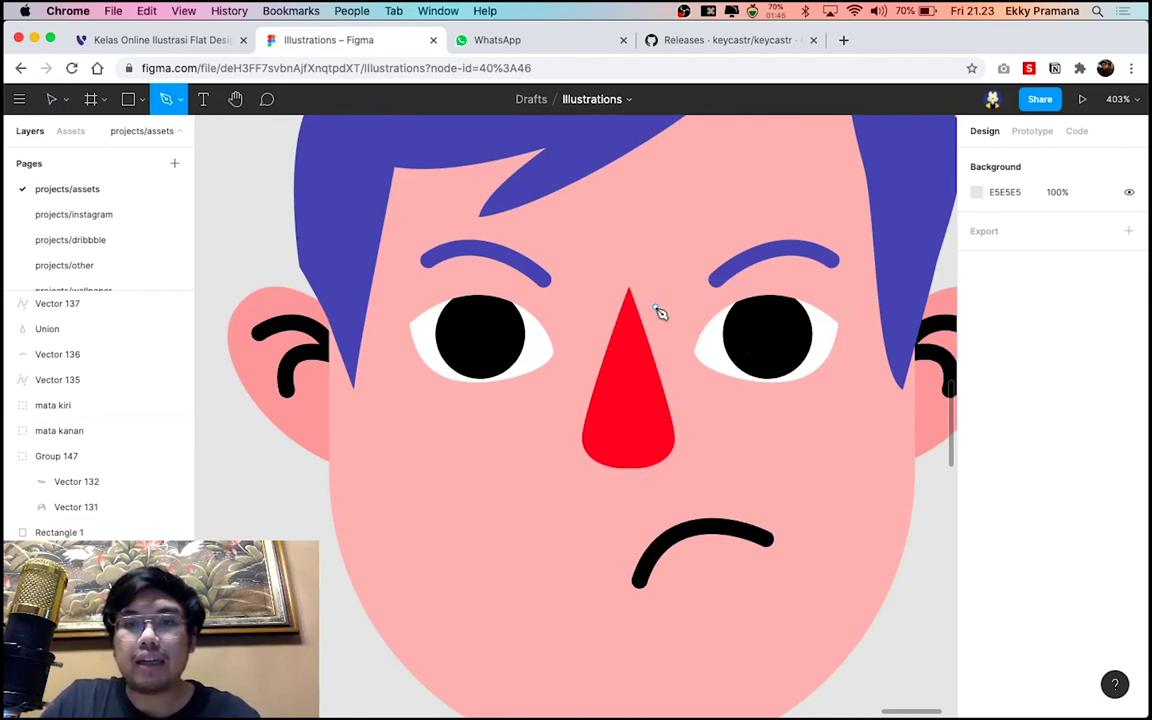
left_click(655, 307)
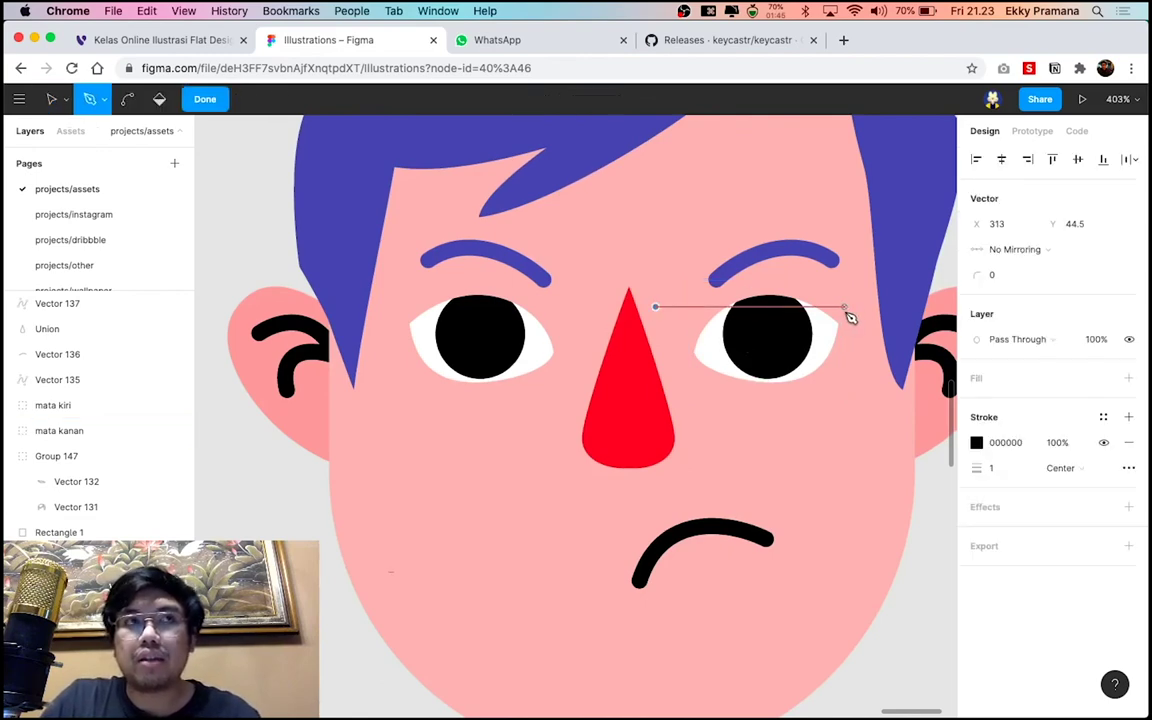
left_click(845, 308)
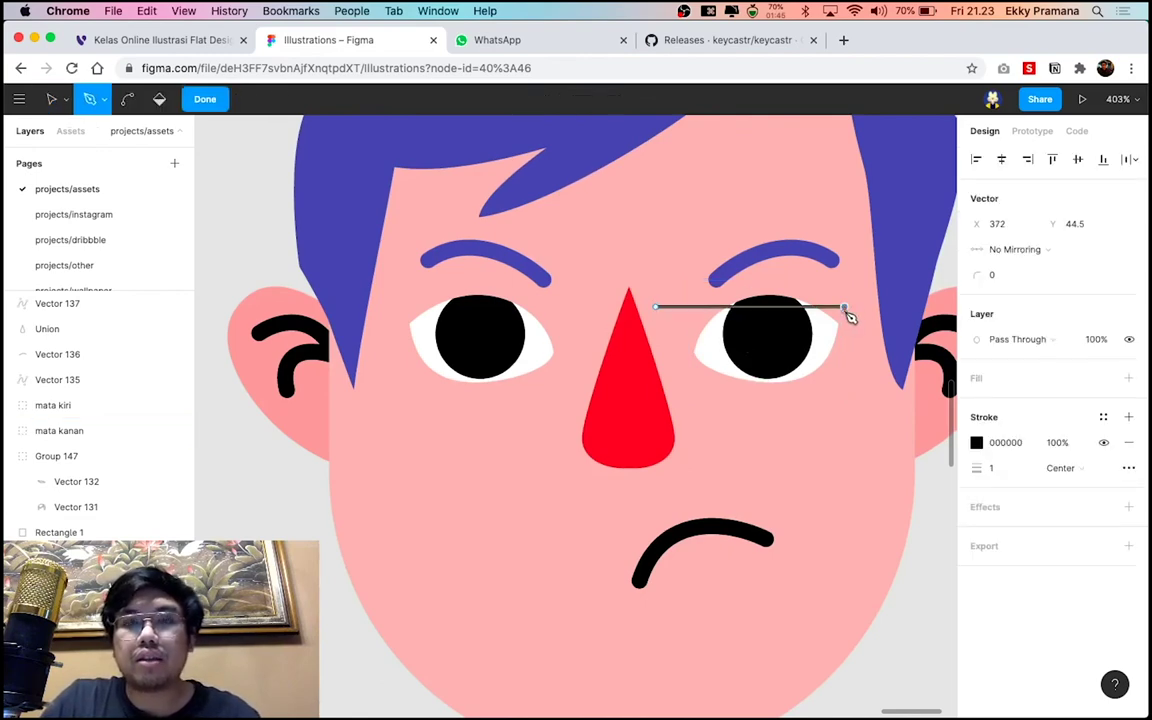
left_click(816, 424)
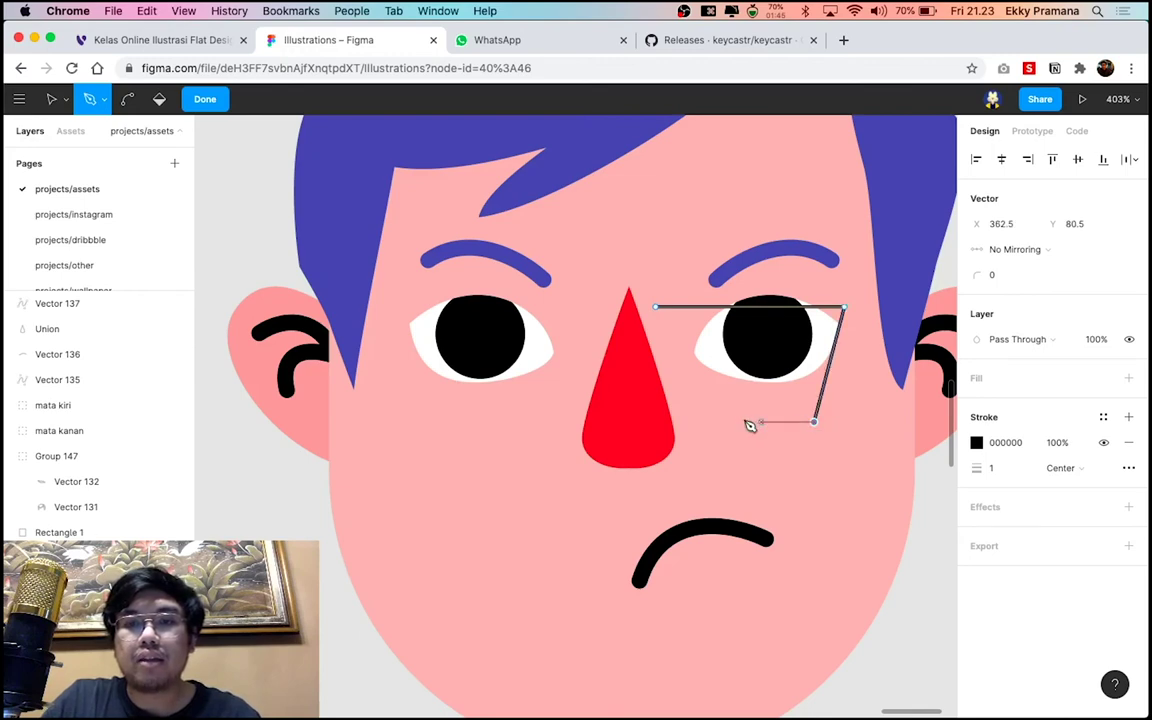
left_click(695, 424)
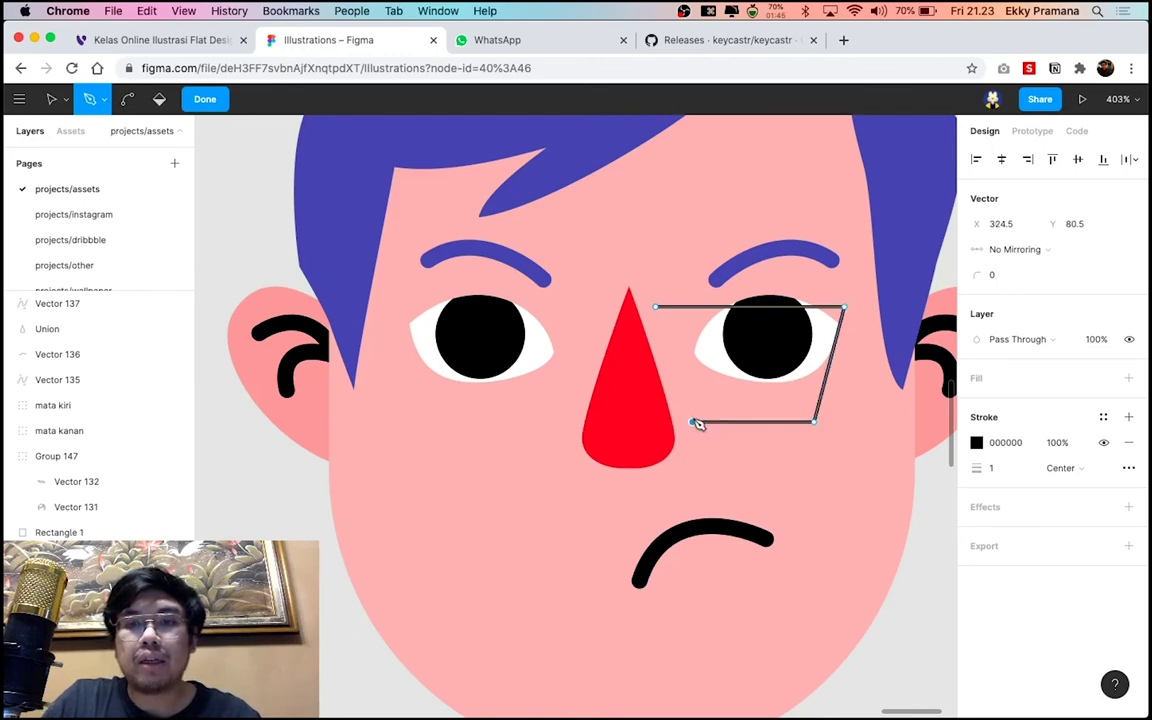
left_click(657, 309)
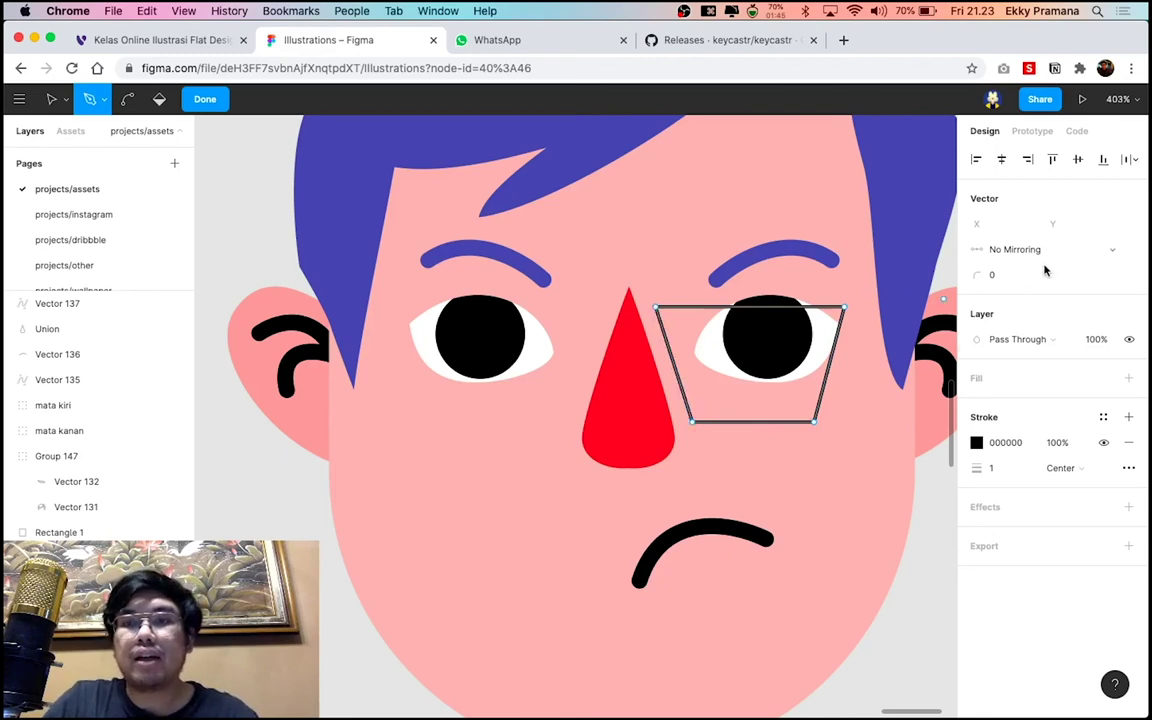
key("Escape")
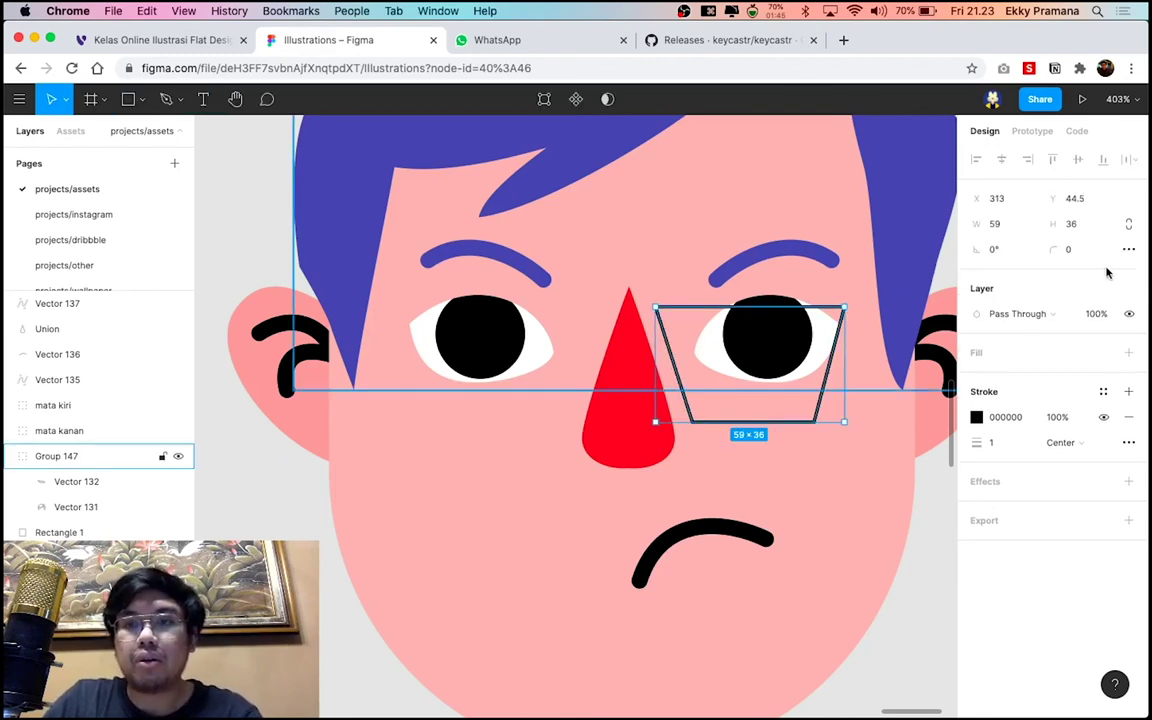
Round the lens corners to radius 10 and resize the frame to 73×40
mouse_move(1051, 249)
left_mouse_down()
mouse_move(1014, 254)
mouse_move(1075, 249)
left_mouse_up()
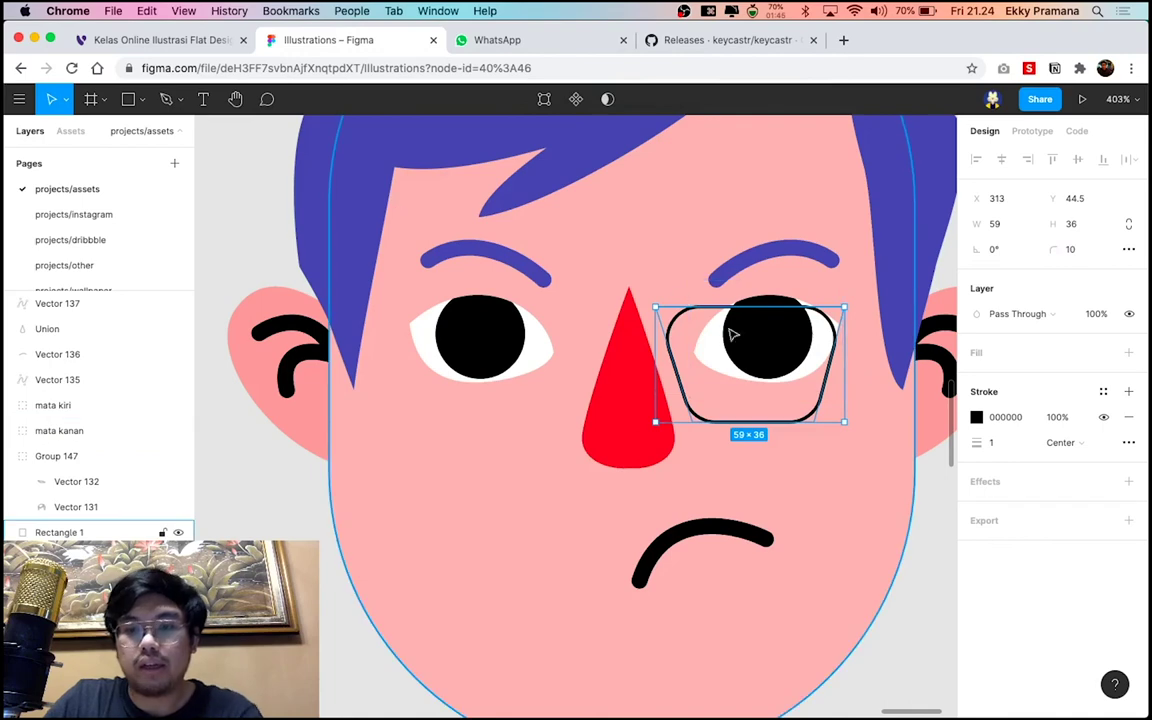
left_click_drag(824, 389, 838, 370)
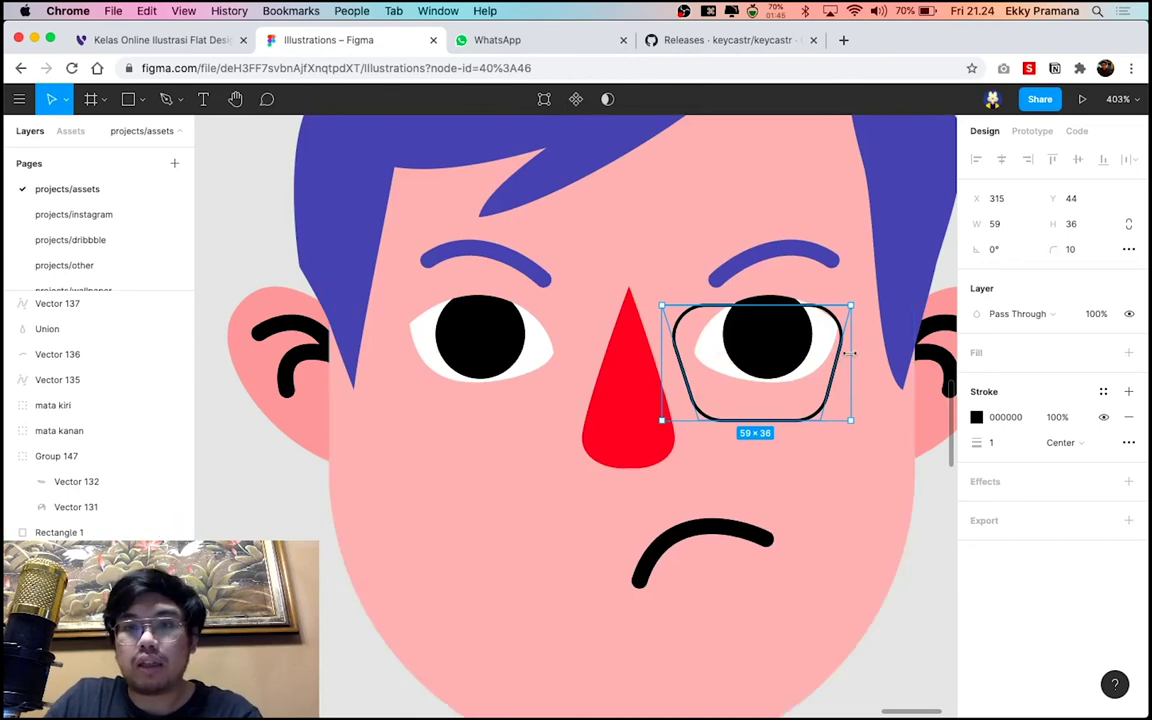
key("super+Right")
key("super+Right")
key("super+Right")
key("super+Right")
key("super+Right")
key("super+Right")
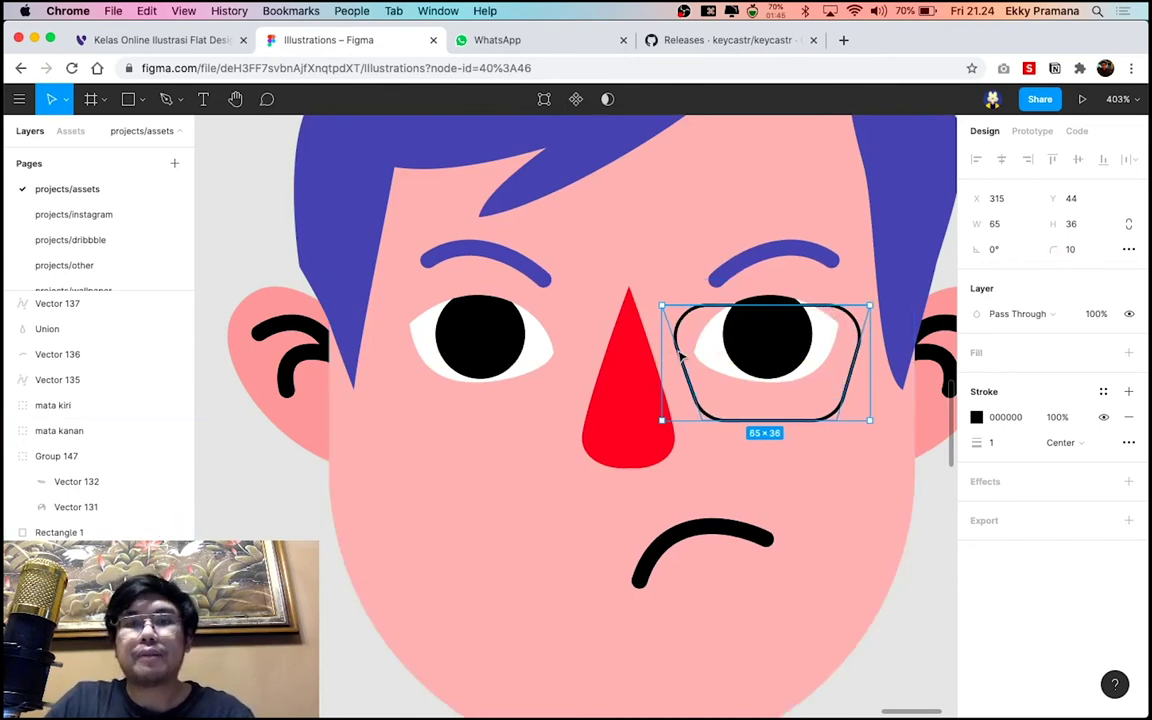
scroll(676, 357, "down", 5)
Set the lens frame's stroke weight to 2 and preview it
left_click(982, 443)
key("Return")
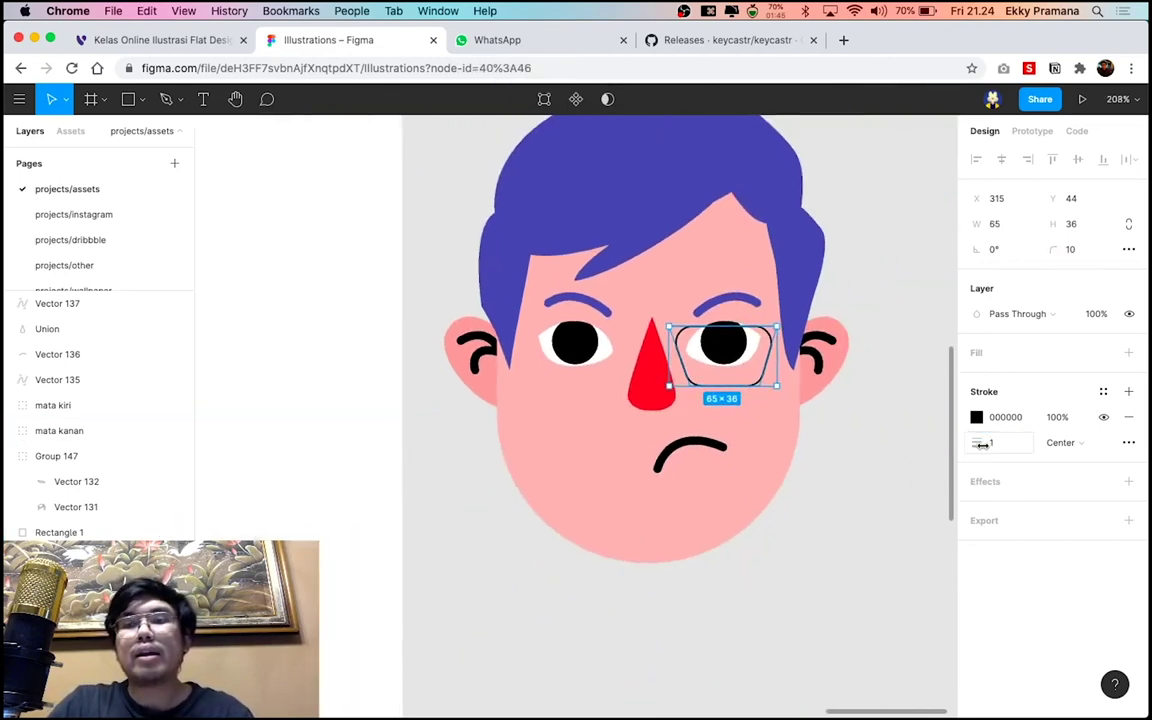
left_click(1009, 444)
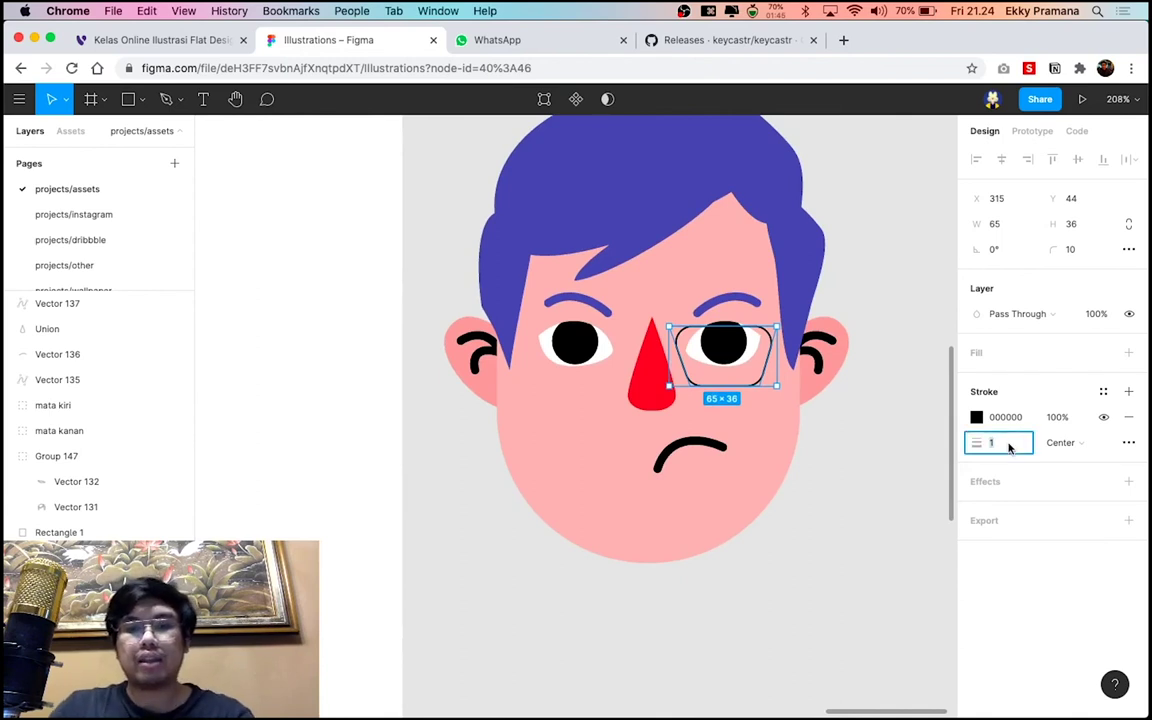
type("4")
key("Return")
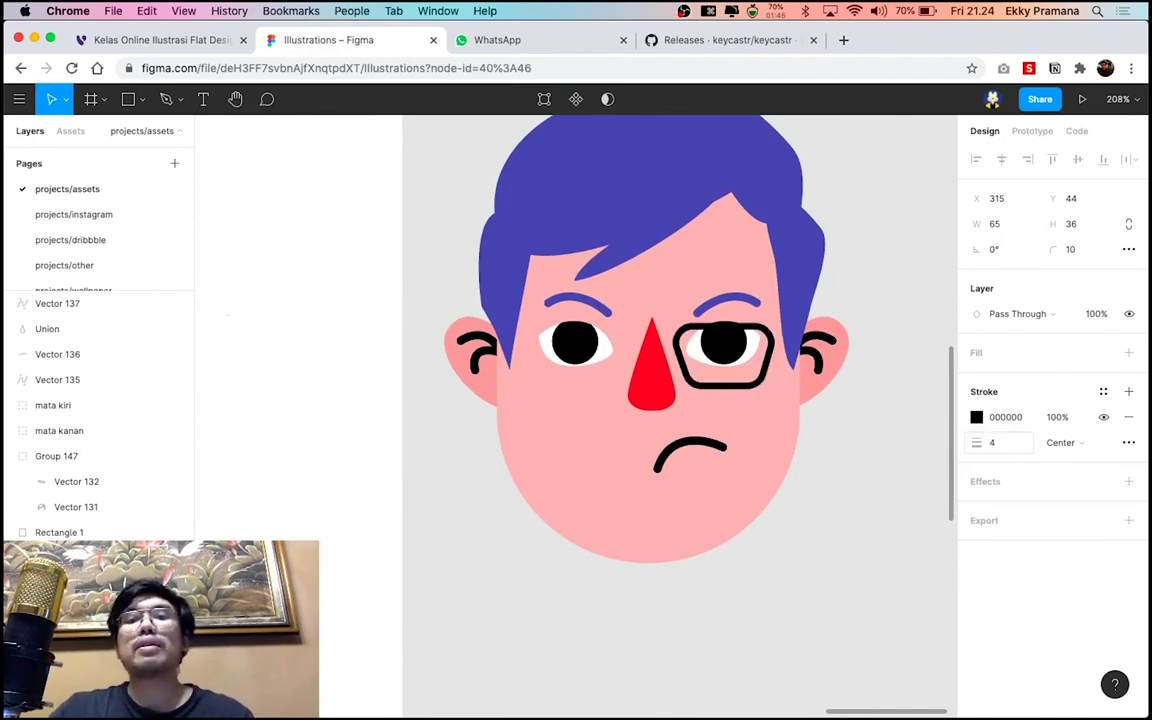
left_click(872, 437)
scroll(630, 378, "up", 5)
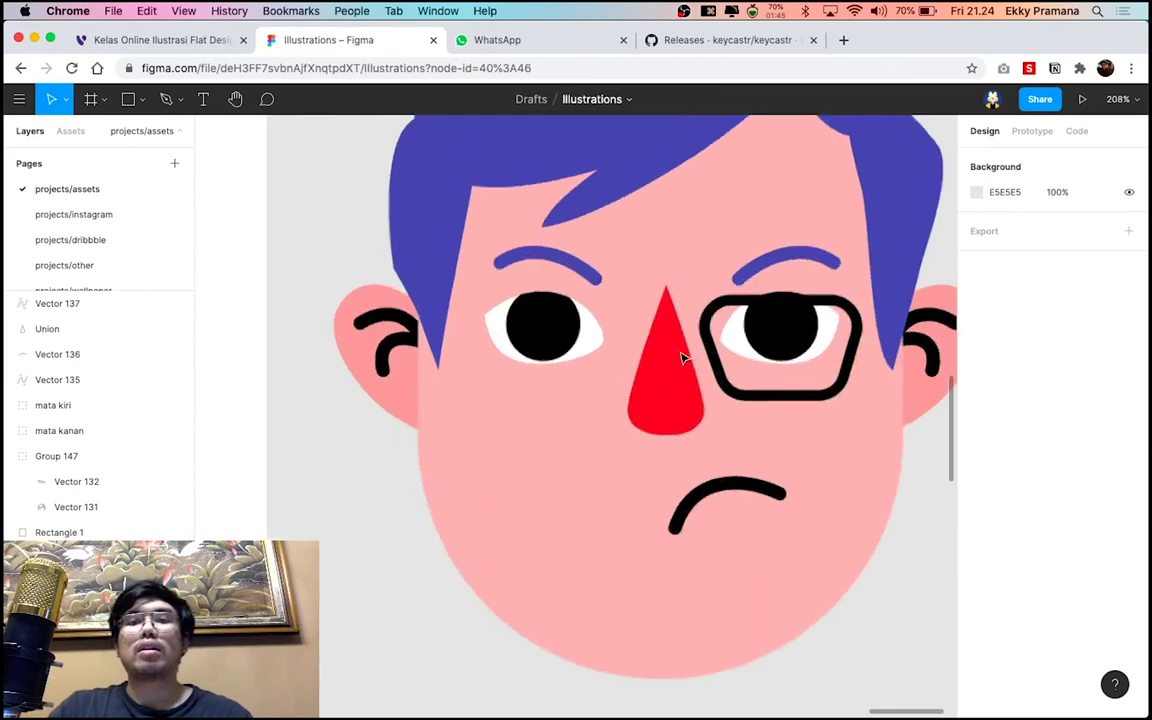
scroll(681, 360, "up", 3)
Retune the lens stroke and settle the frame slightly lower around the right eye
left_click(719, 333)
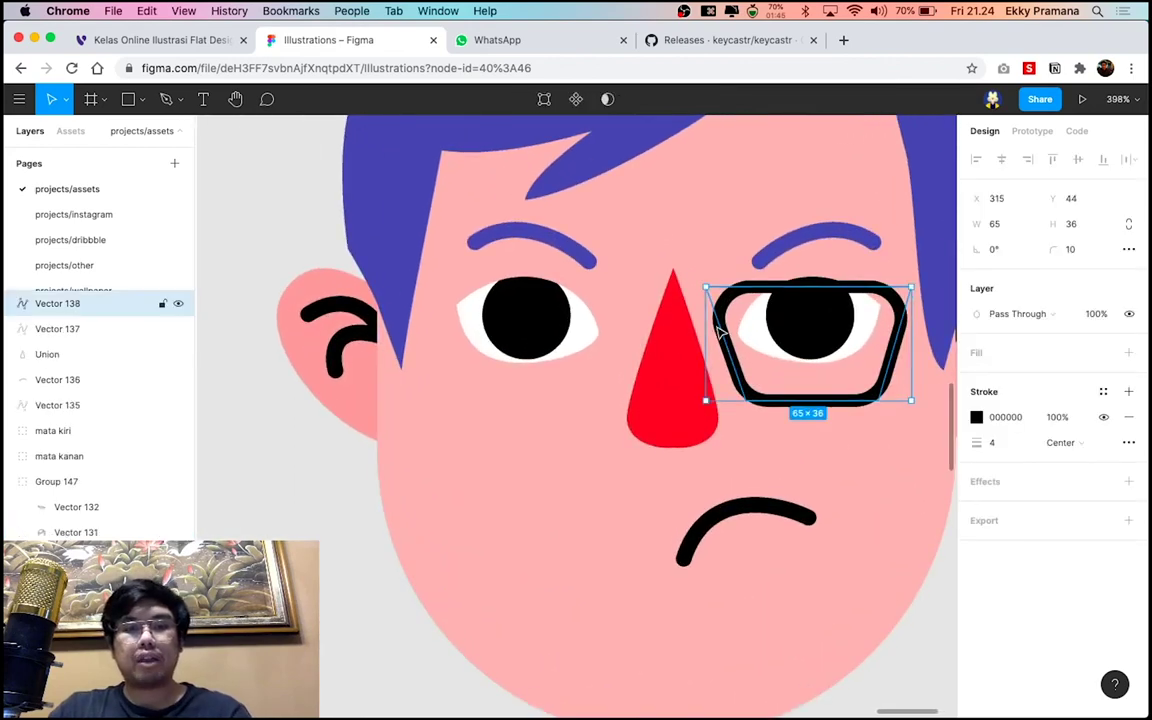
left_click_drag(720, 331, 722, 317)
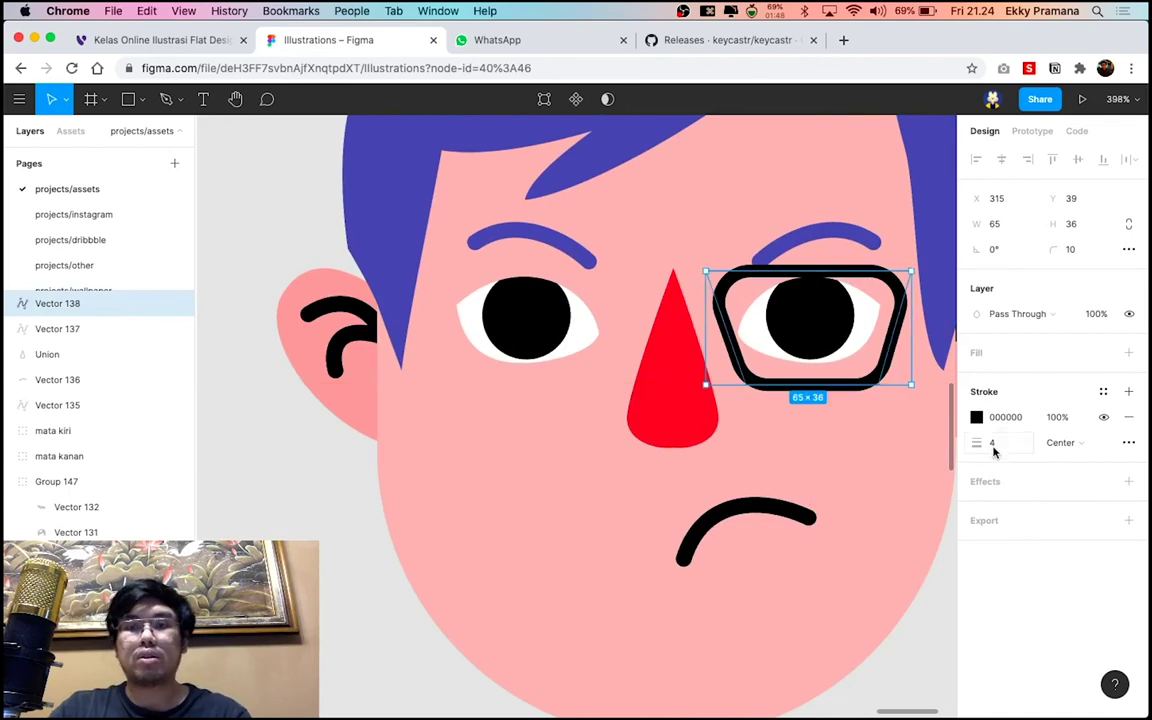
left_click(1018, 449)
type("2")
key("Return")
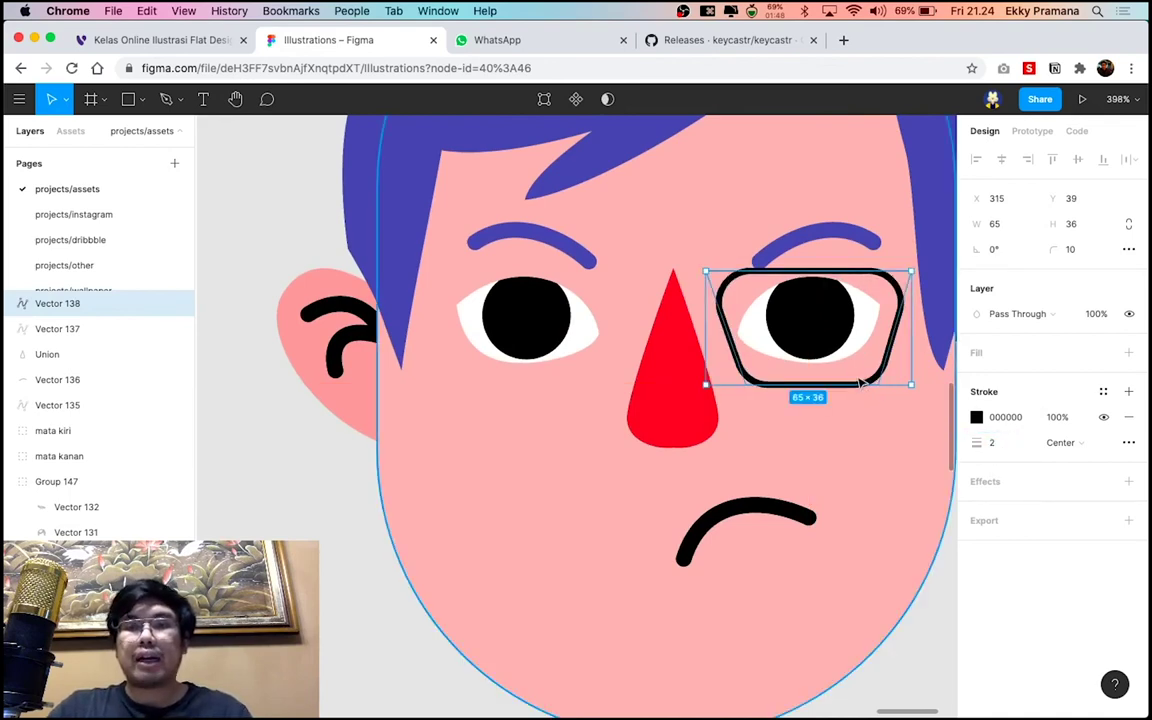
mouse_move(857, 380)
left_mouse_down()
mouse_move(857, 404)
mouse_move(903, 420)
left_mouse_up()
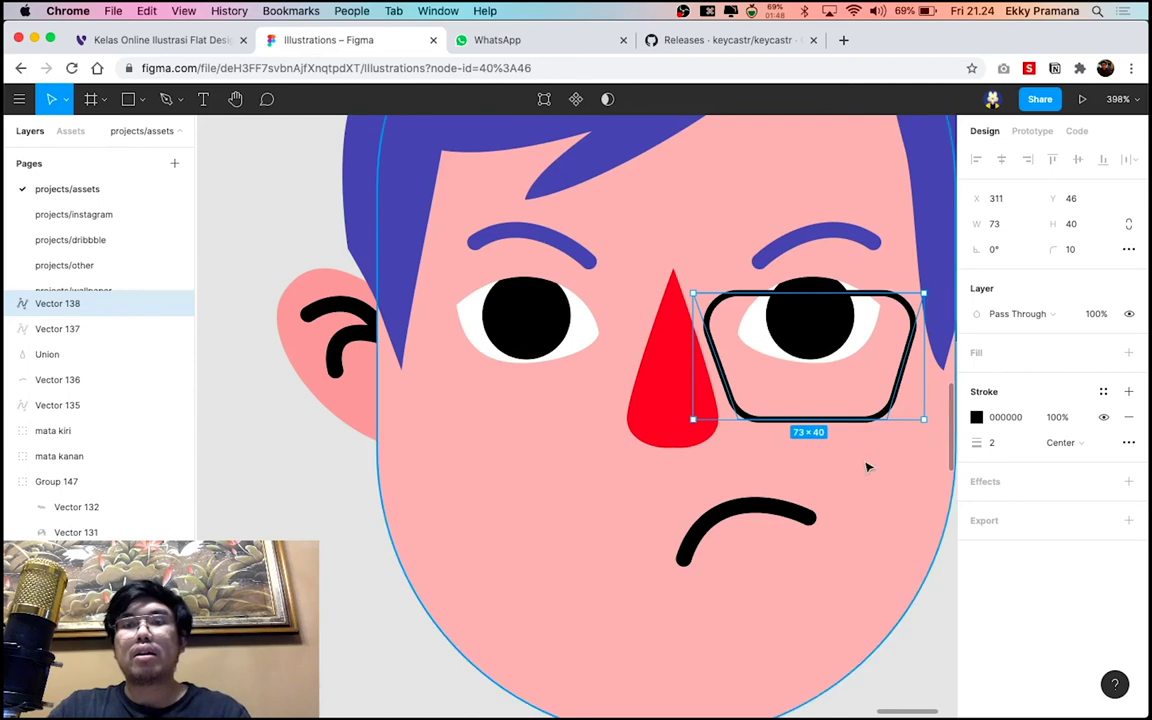
scroll(868, 467, "down", 3)
scroll(874, 476, "down", 2)
left_click(902, 502)
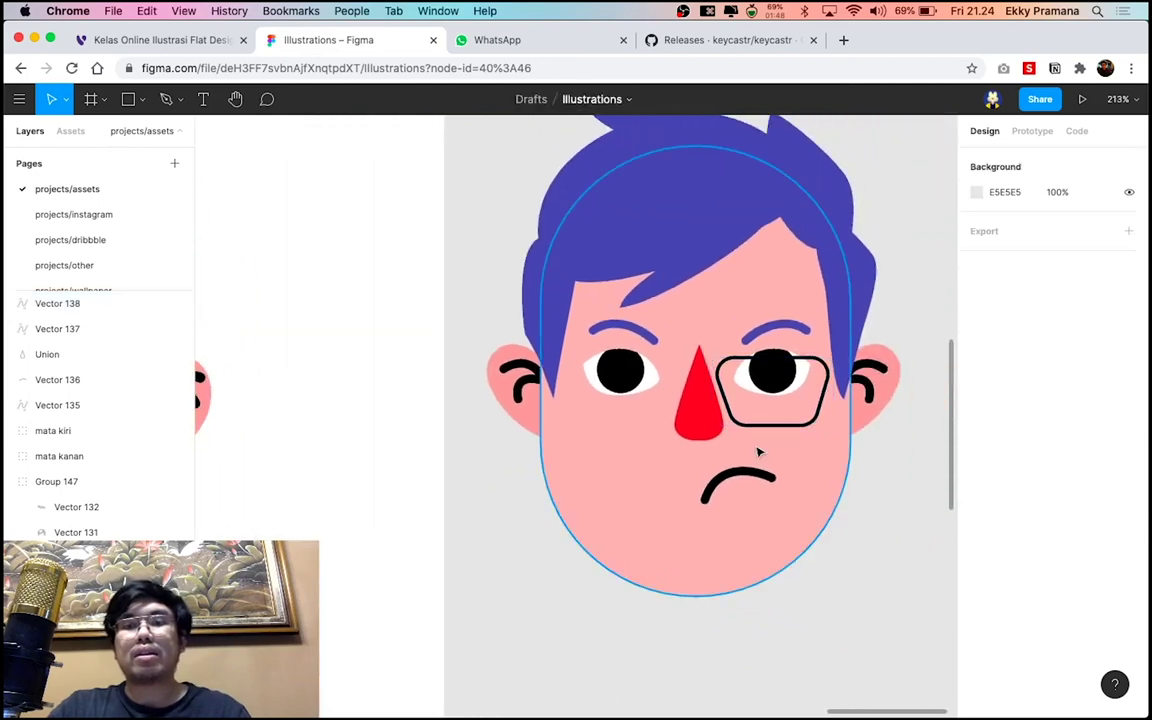
scroll(900, 504, "up", 2)
left_click(813, 410)
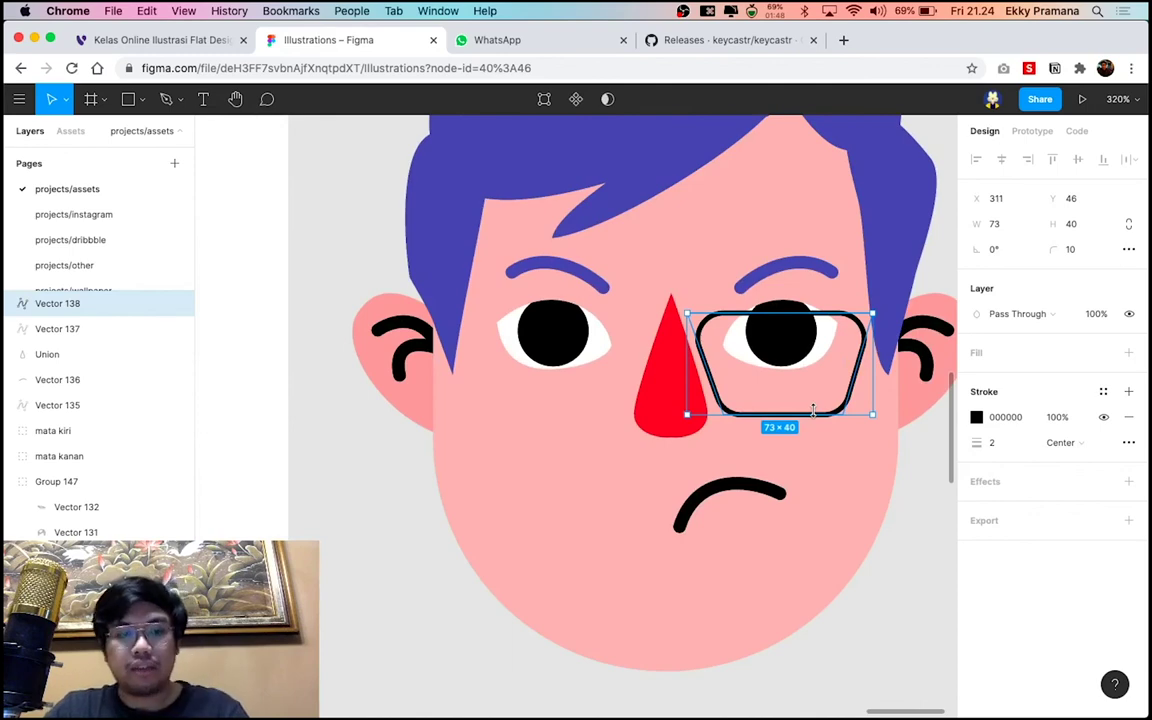
Mirror a duplicate lens onto the left eye, then raise both lenses slightly
key("super+d")
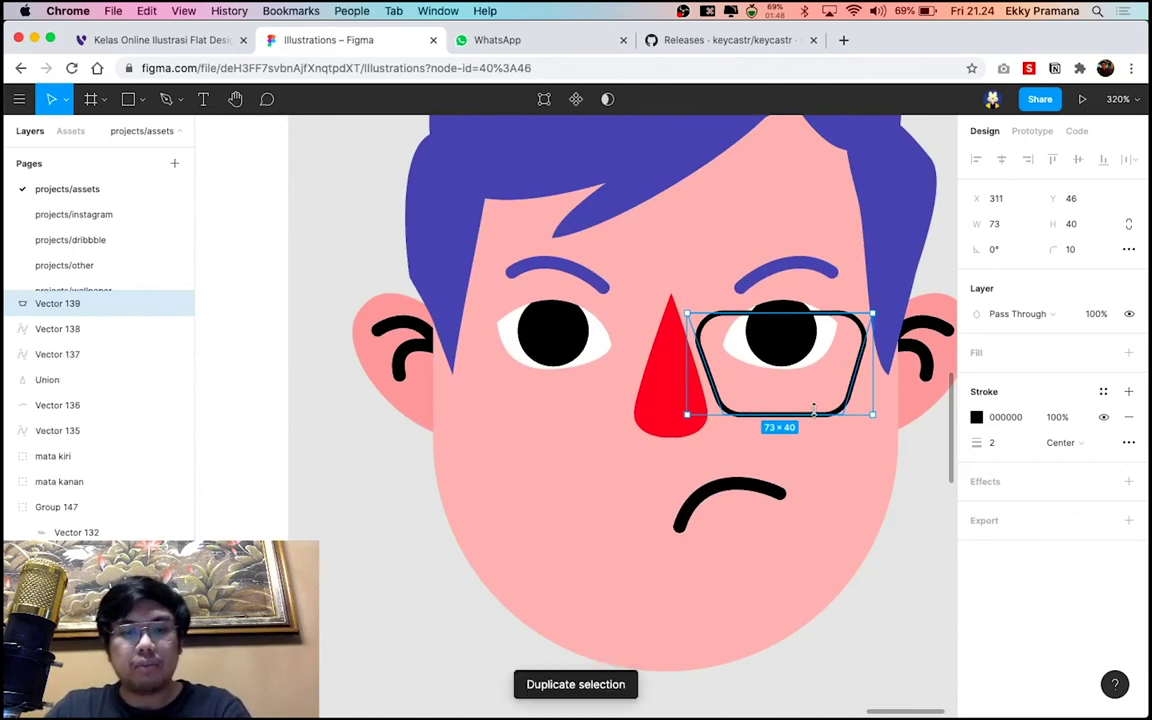
key("shift+h")
left_click_drag(776, 391, 627, 392)
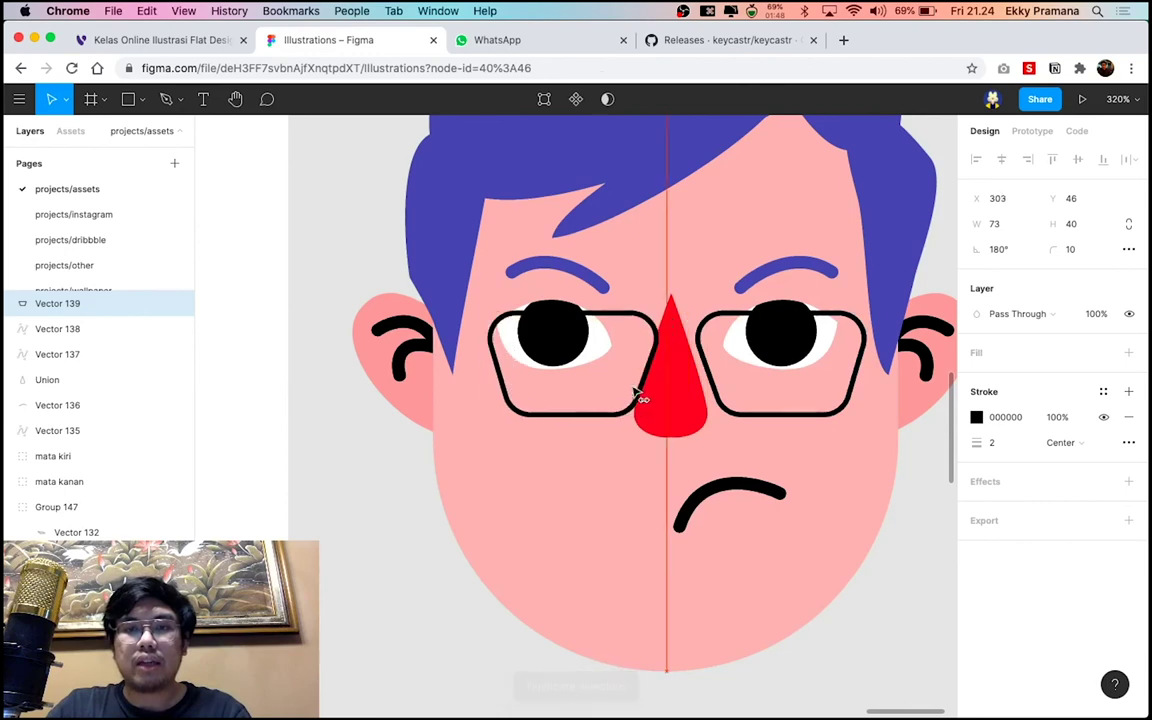
left_click(727, 412, "shift")
left_click_drag(727, 412, 722, 408)
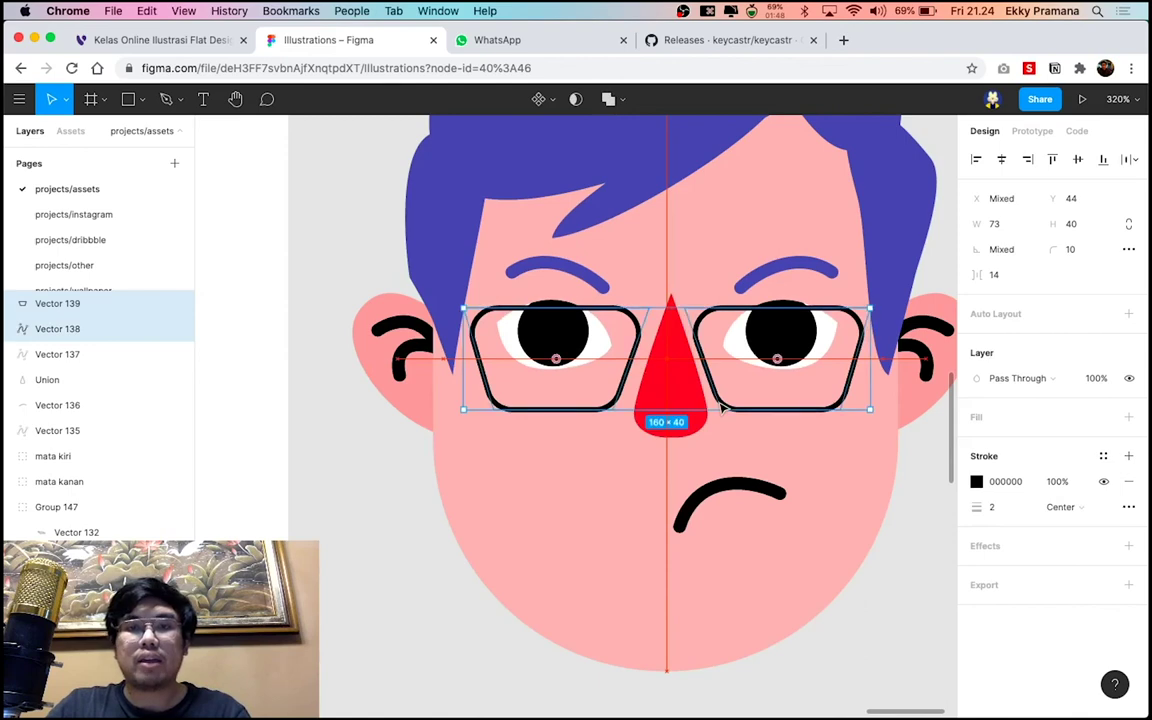
left_click(47, 380)
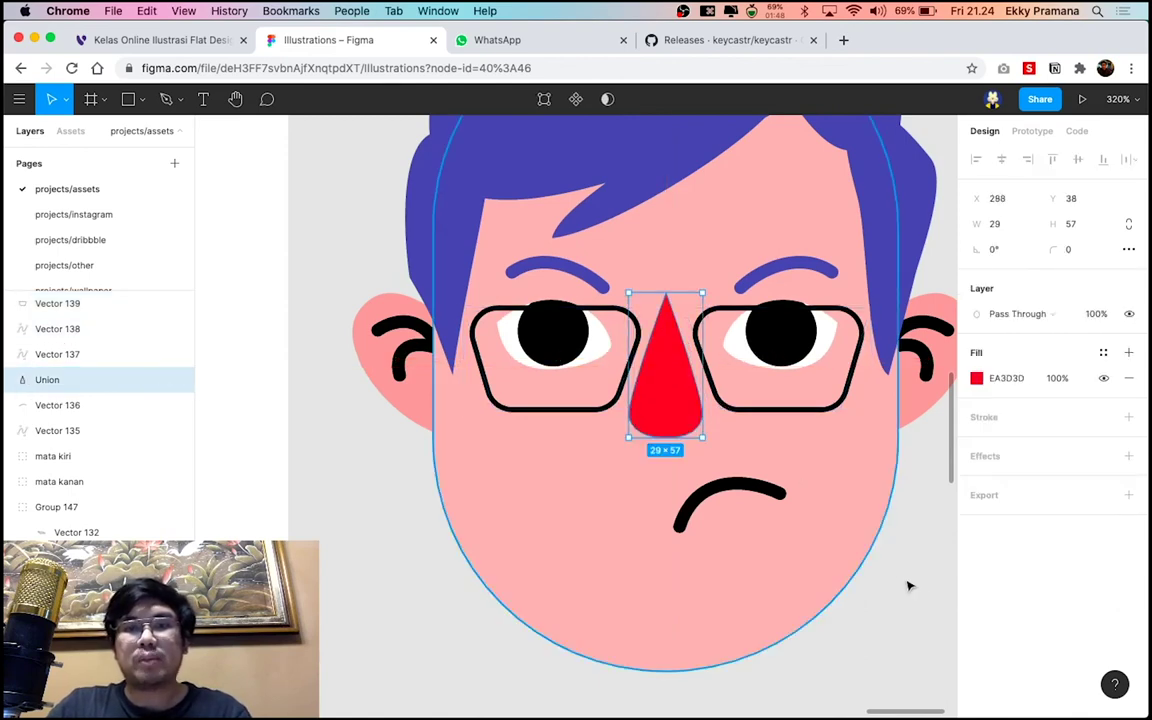
key("Escape")
scroll(913, 590, "down", 5, "ctrl")
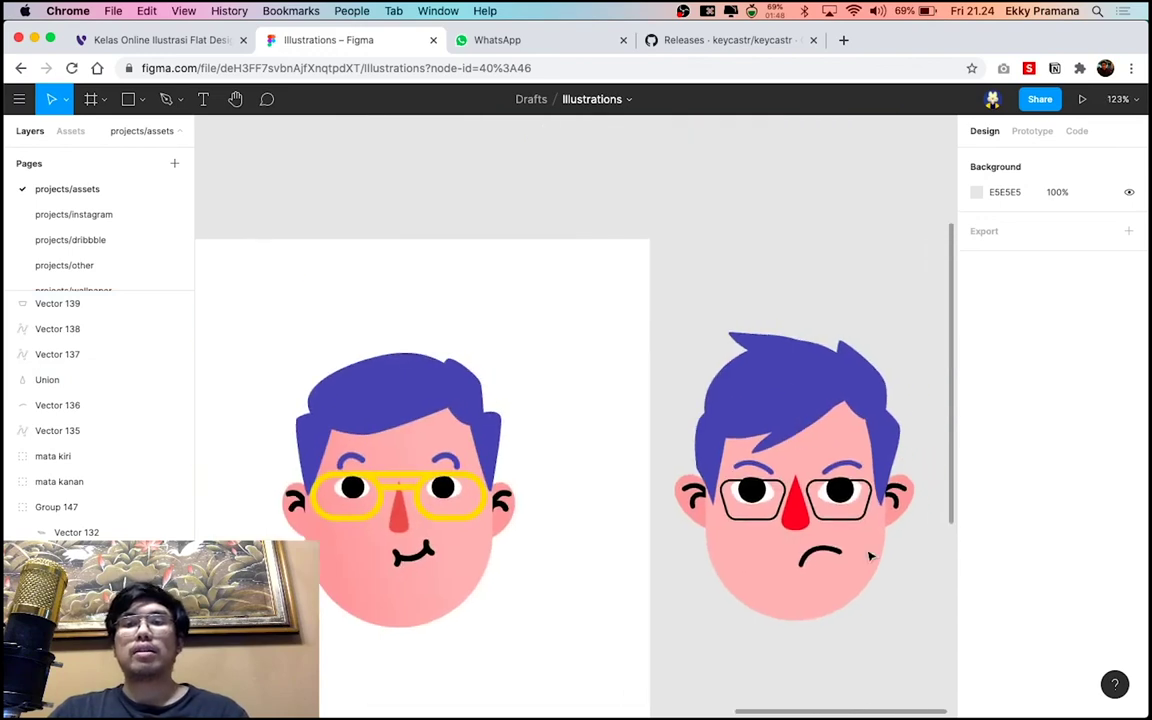
scroll(830, 500, "up", 5, "ctrl")
scroll(805, 473, "up", 3, "ctrl")
Draw a straight Pen line from the left lens top across to the right lens
scroll(798, 436, "up", 2, "ctrl")
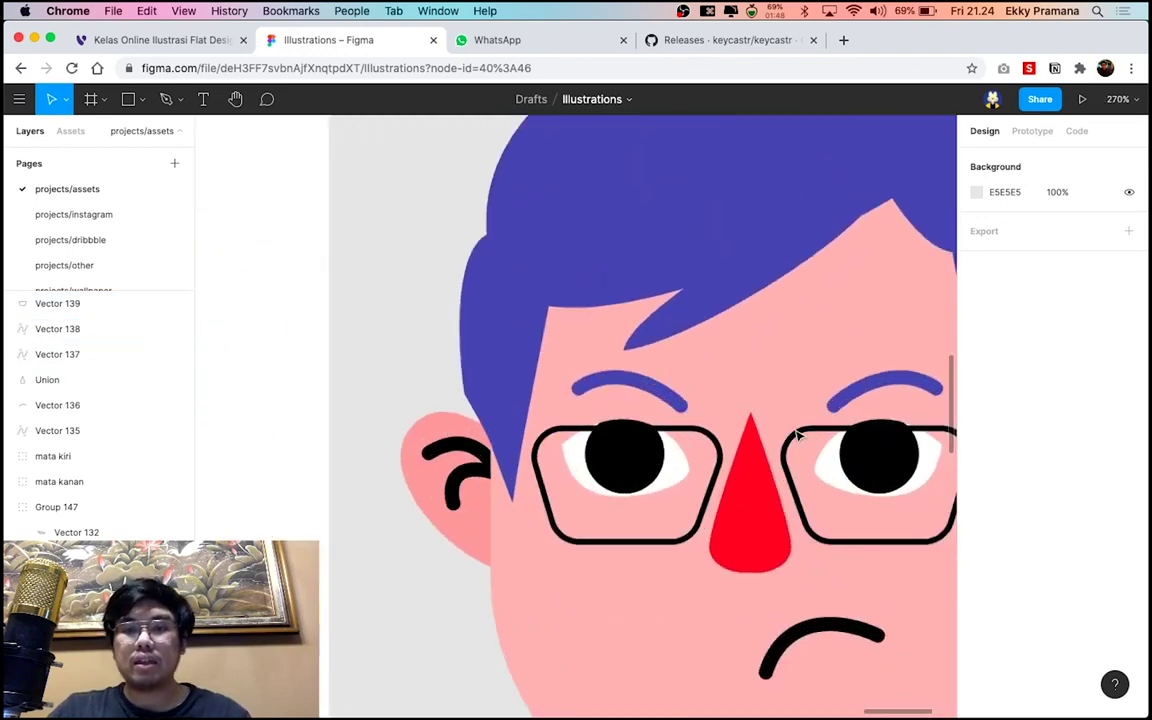
scroll(798, 436, "up", 1, "ctrl")
key("p")
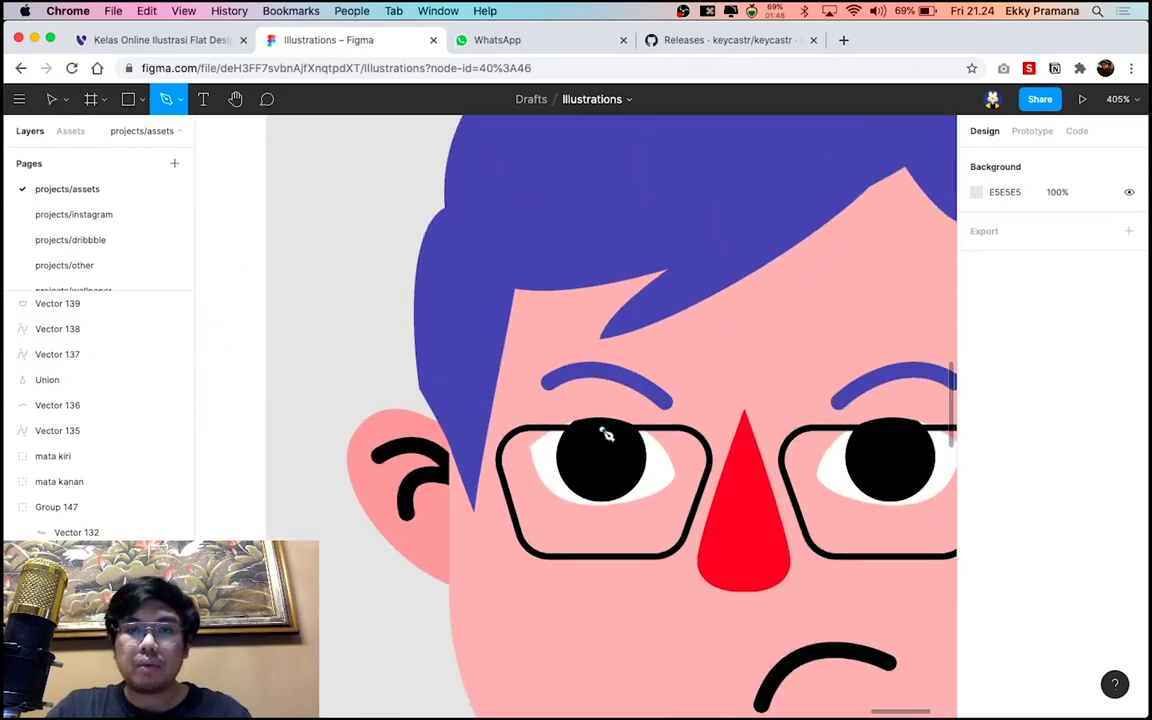
left_click(601, 429)
left_click(880, 432)
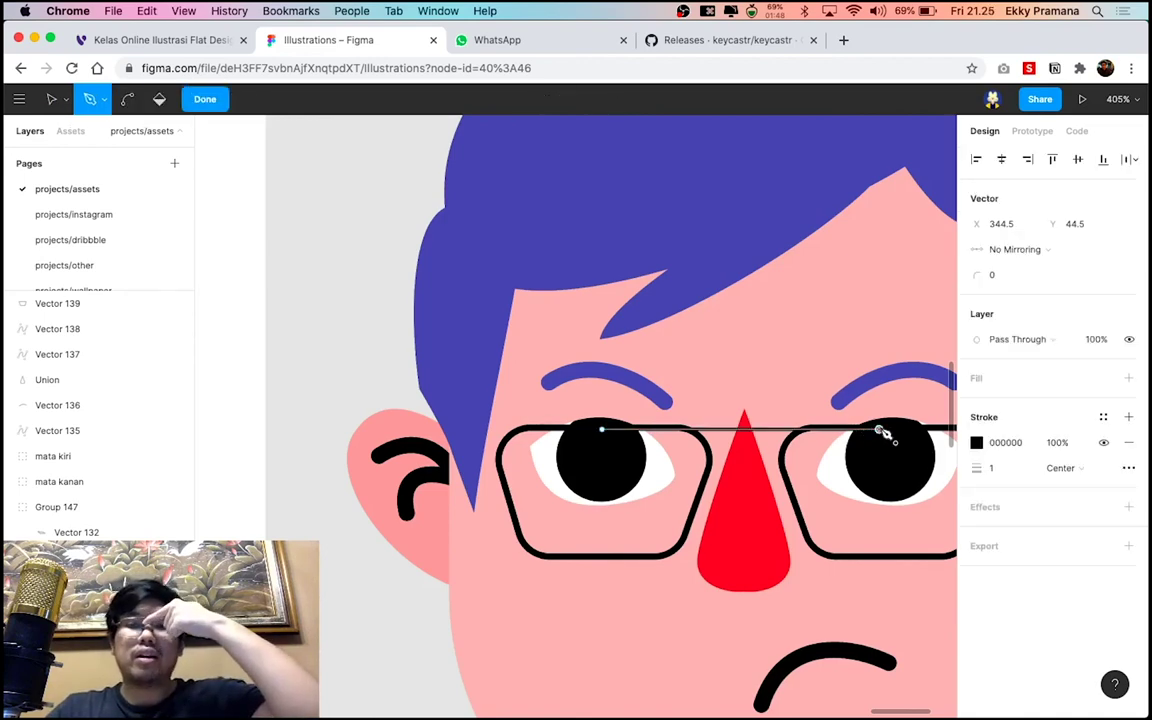
key("Escape")
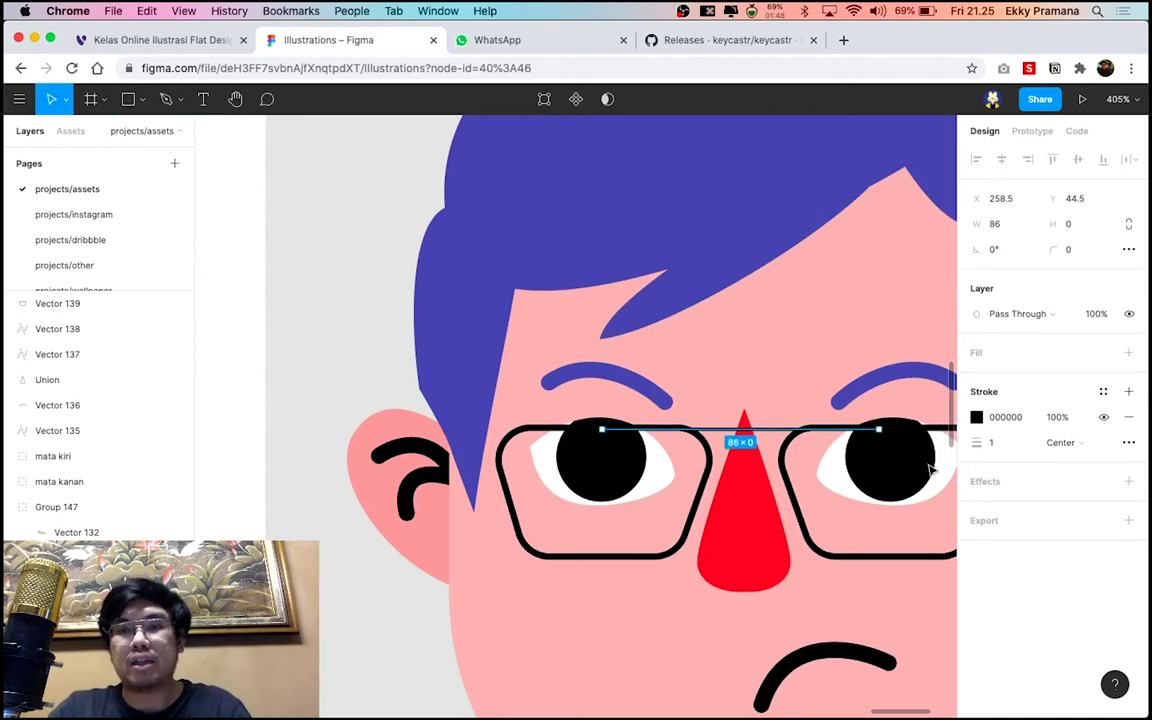
Set the bridge line's stroke weight to 2
left_click(993, 449)
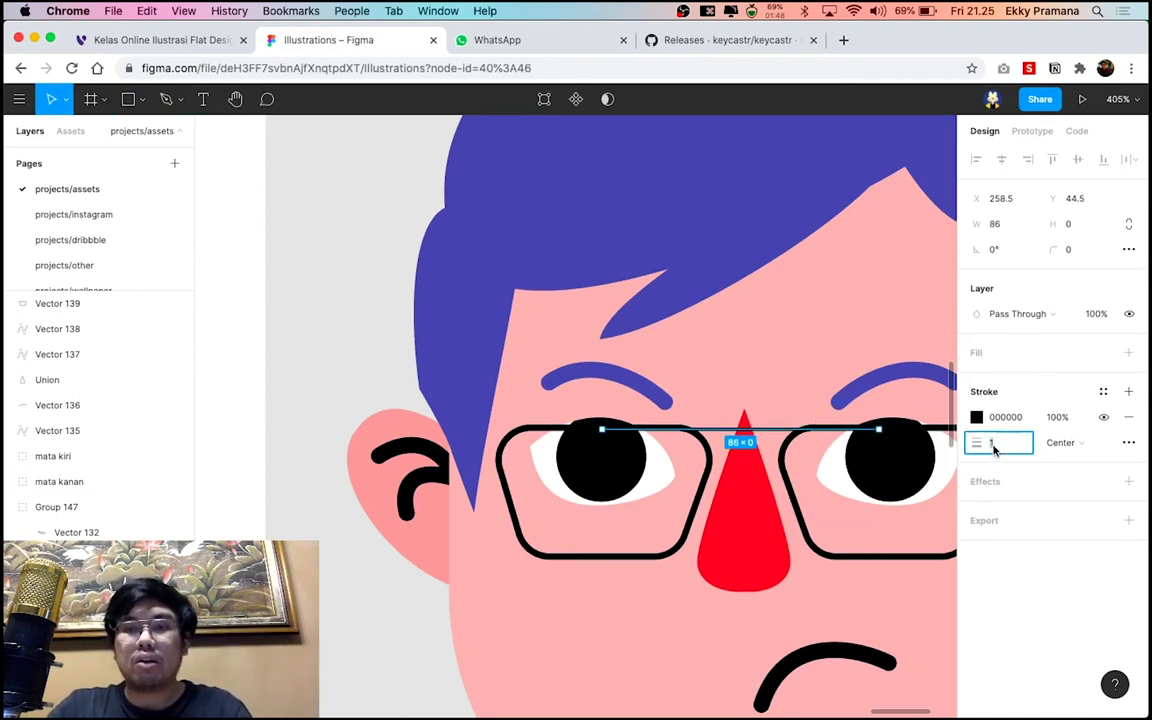
type("3")
key("Return")
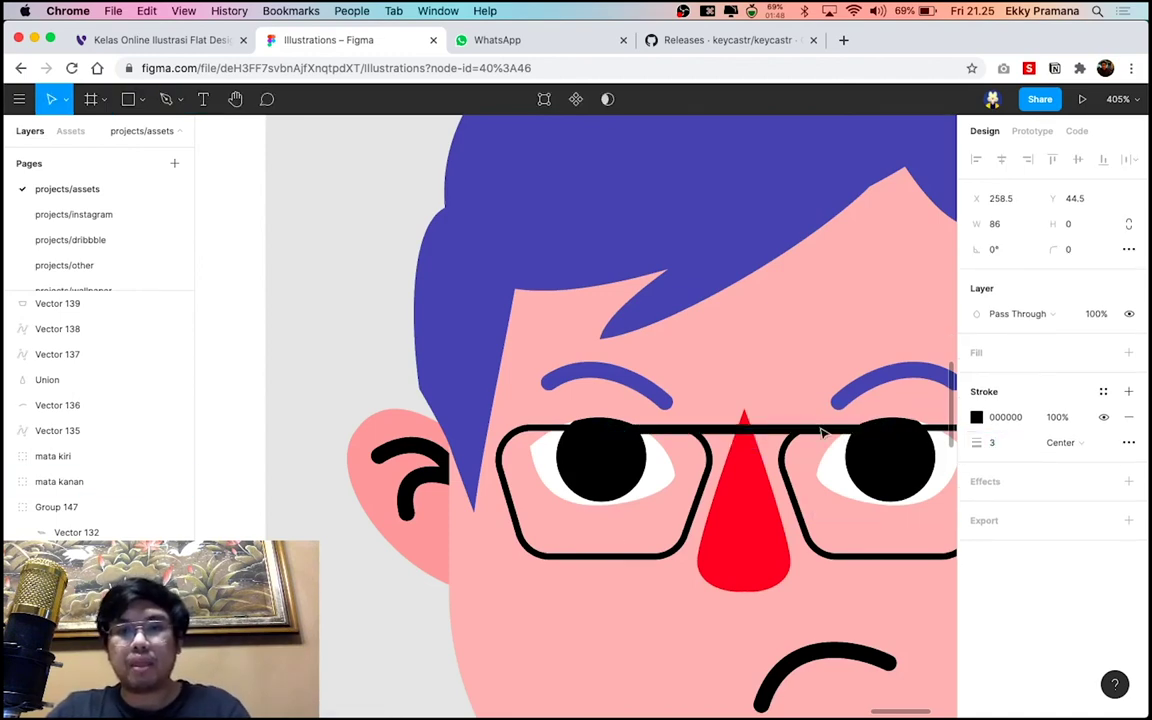
scroll(780, 436, "up", 5)
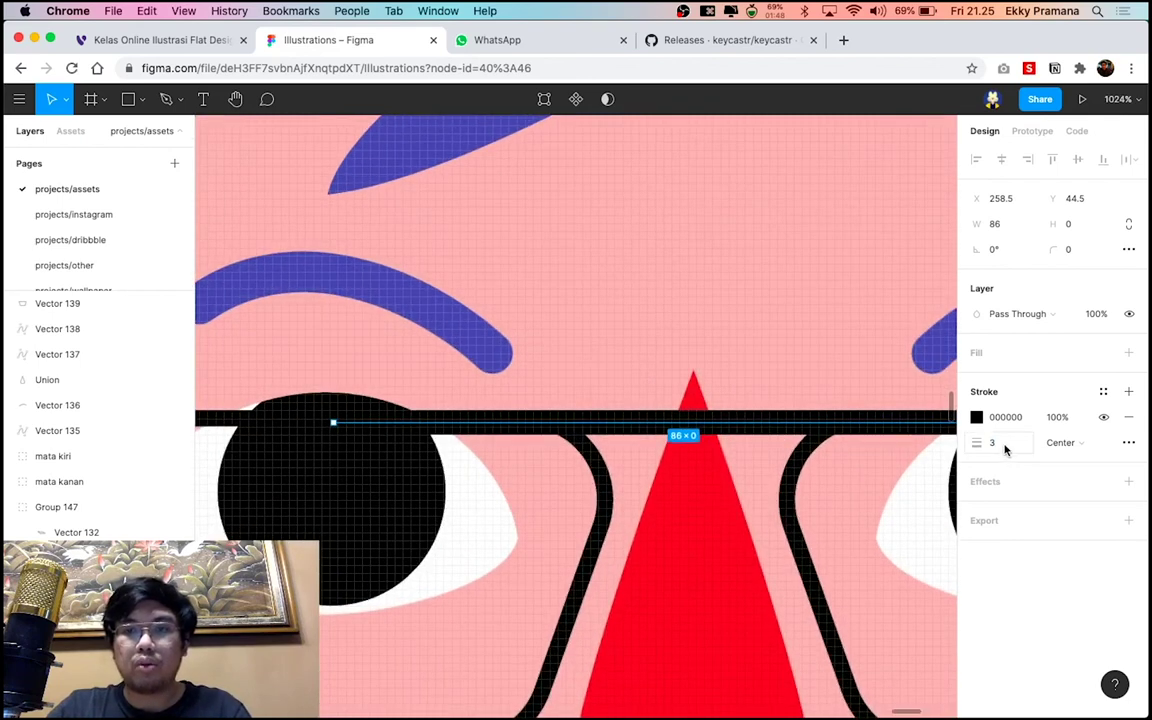
left_click(1005, 443)
type("2")
key("Return")
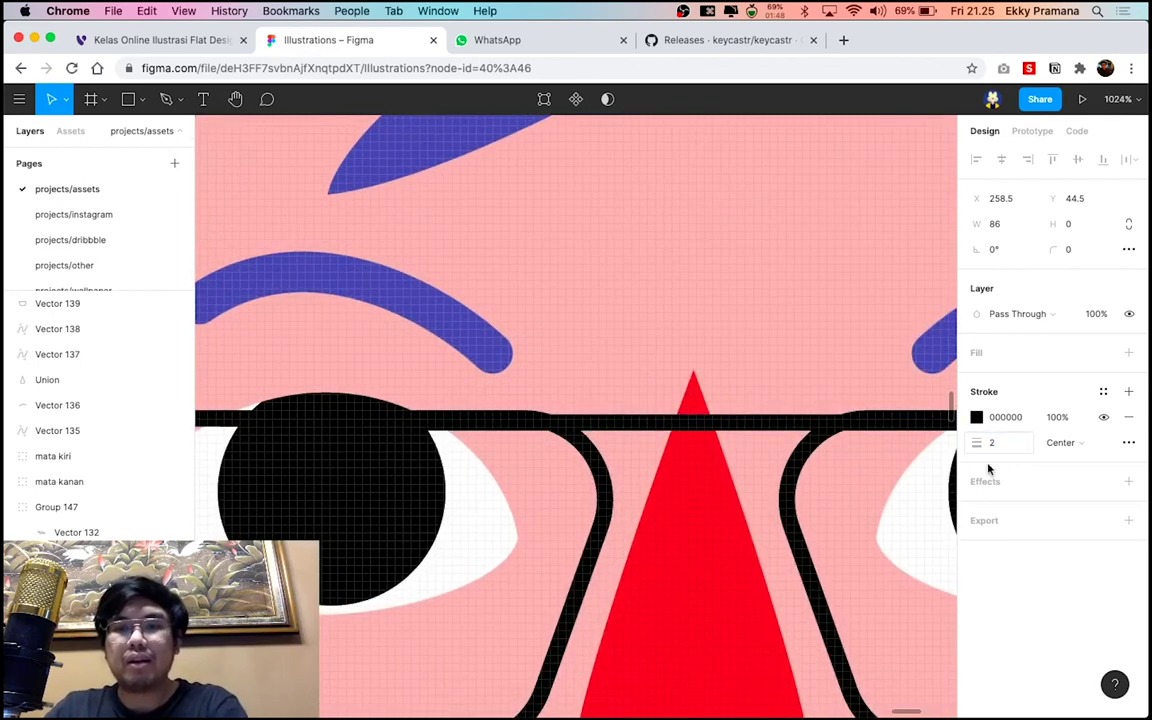
scroll(752, 487, "down", 3)
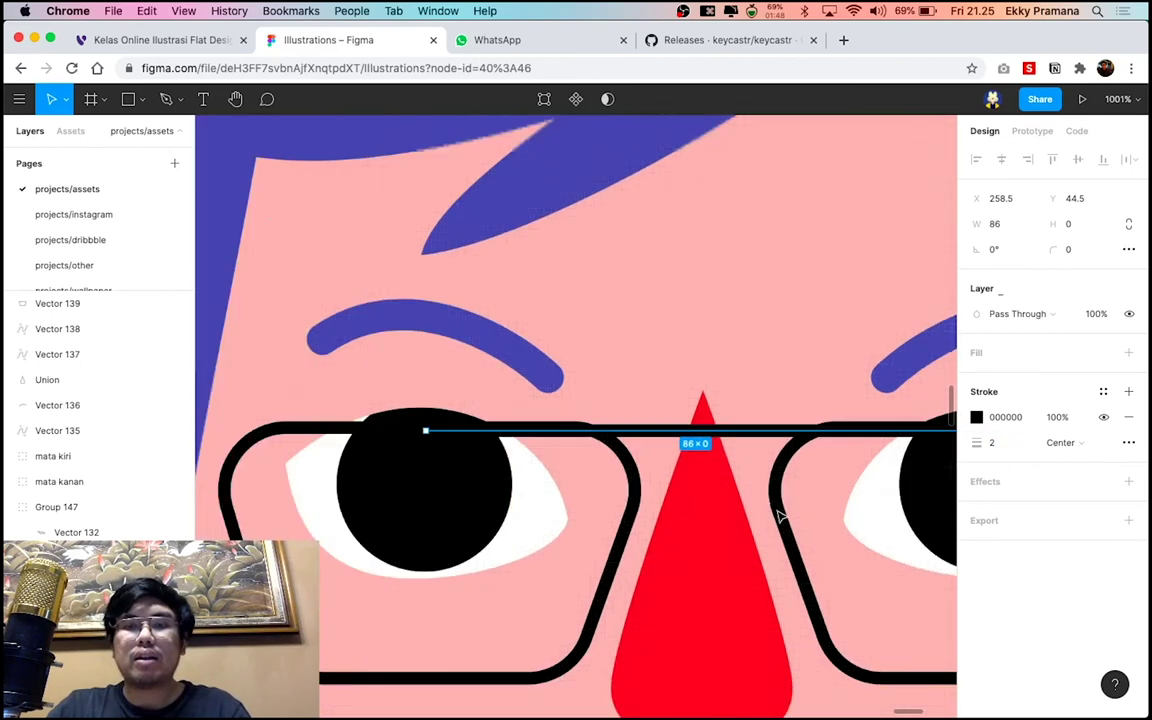
scroll(752, 487, "down", 3)
scroll(760, 500, "down", 1)
left_click(778, 518)
scroll(778, 518, "down", 2)
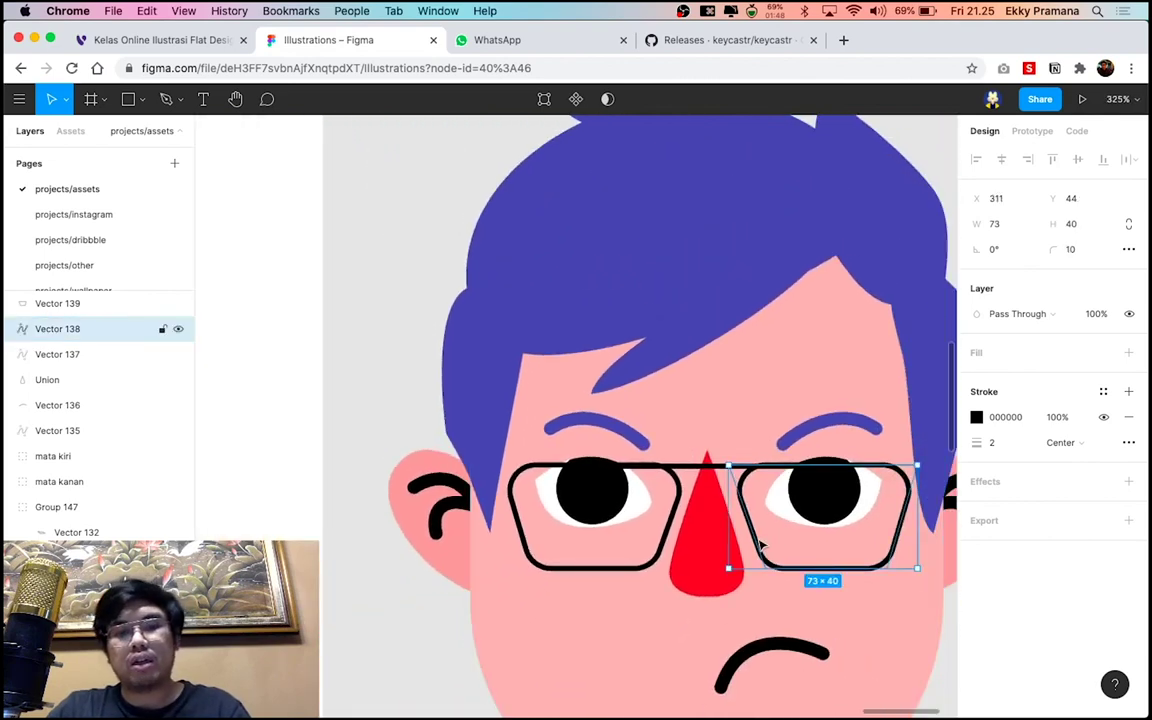
Select the bridge line, then nudge the face shape up by one unit
left_click(702, 467)
left_click(752, 522)
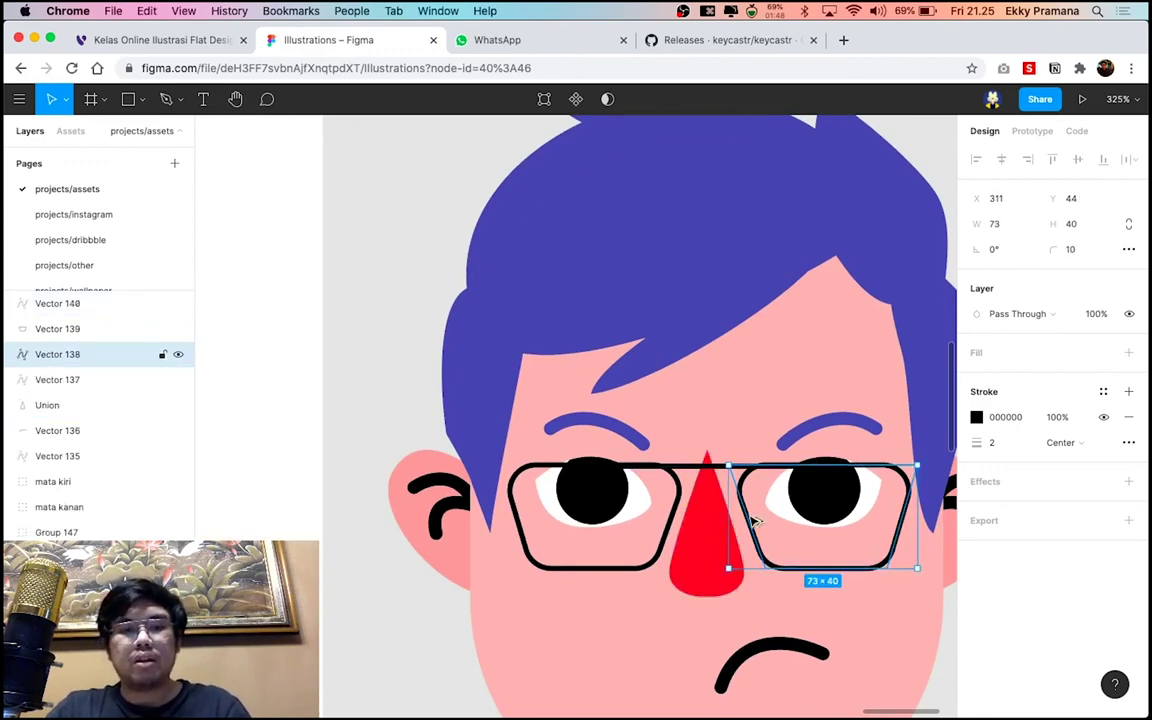
left_click(692, 468)
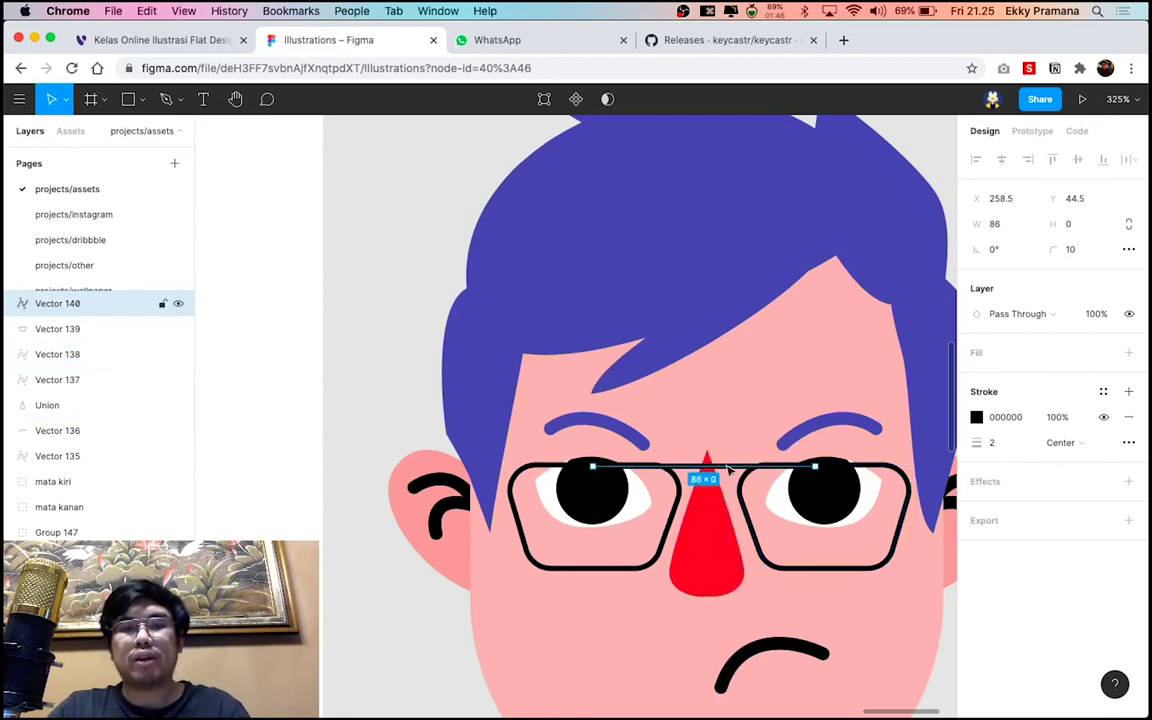
left_click(752, 482)
scroll(752, 482, "up", 3)
scroll(720, 470, "up", 3)
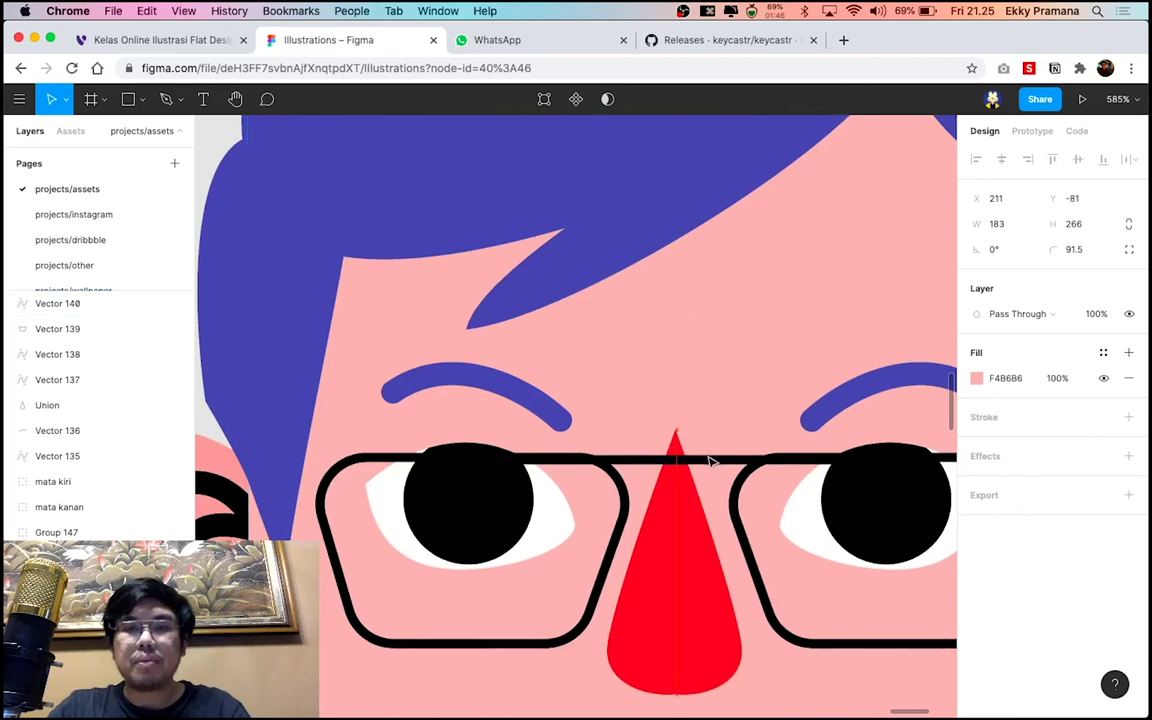
key("Up")
Select the bridge line and measure its distance to nearby shapes
left_click(708, 462)
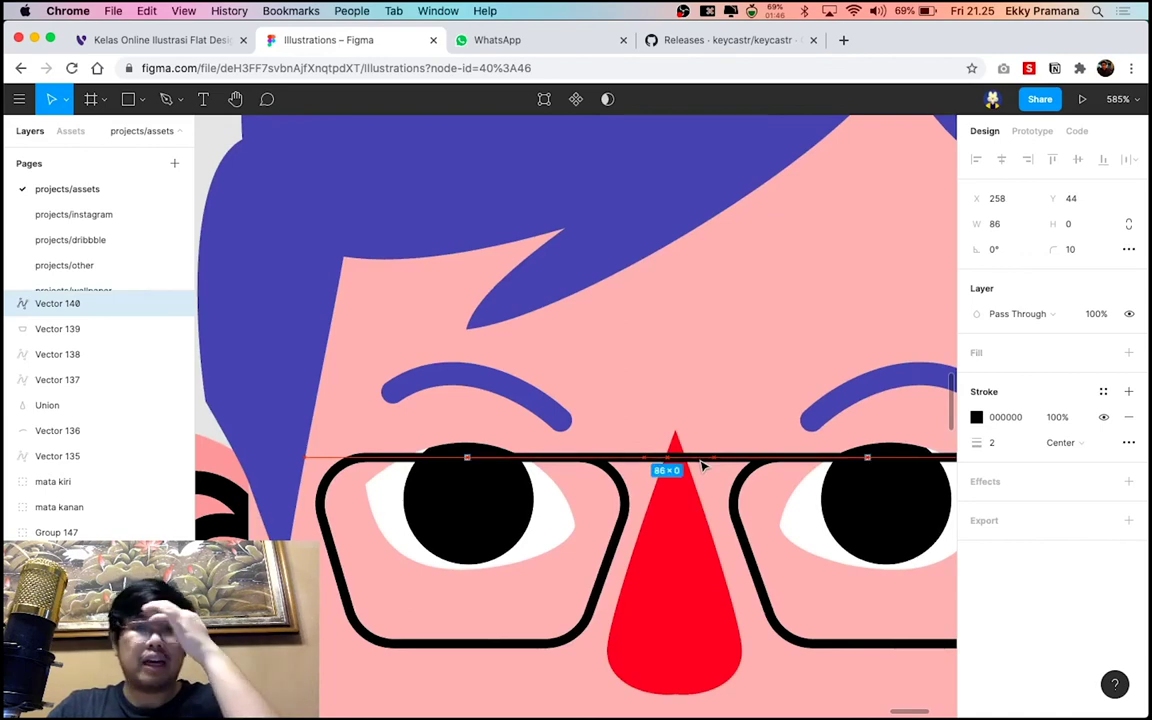
scroll(707, 527, "right", 3)
scroll(707, 527, "down", 3)
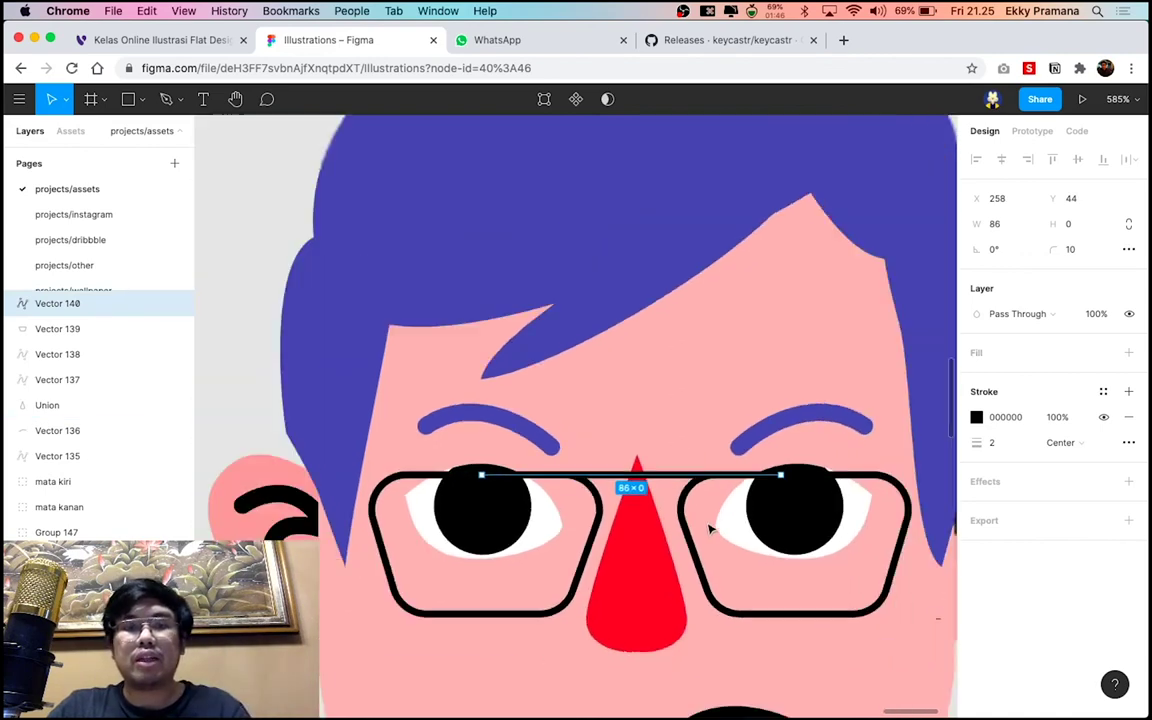
scroll(710, 520, "down", 3)
scroll(680, 495, "down", 2)
scroll(675, 493, "up", 3)
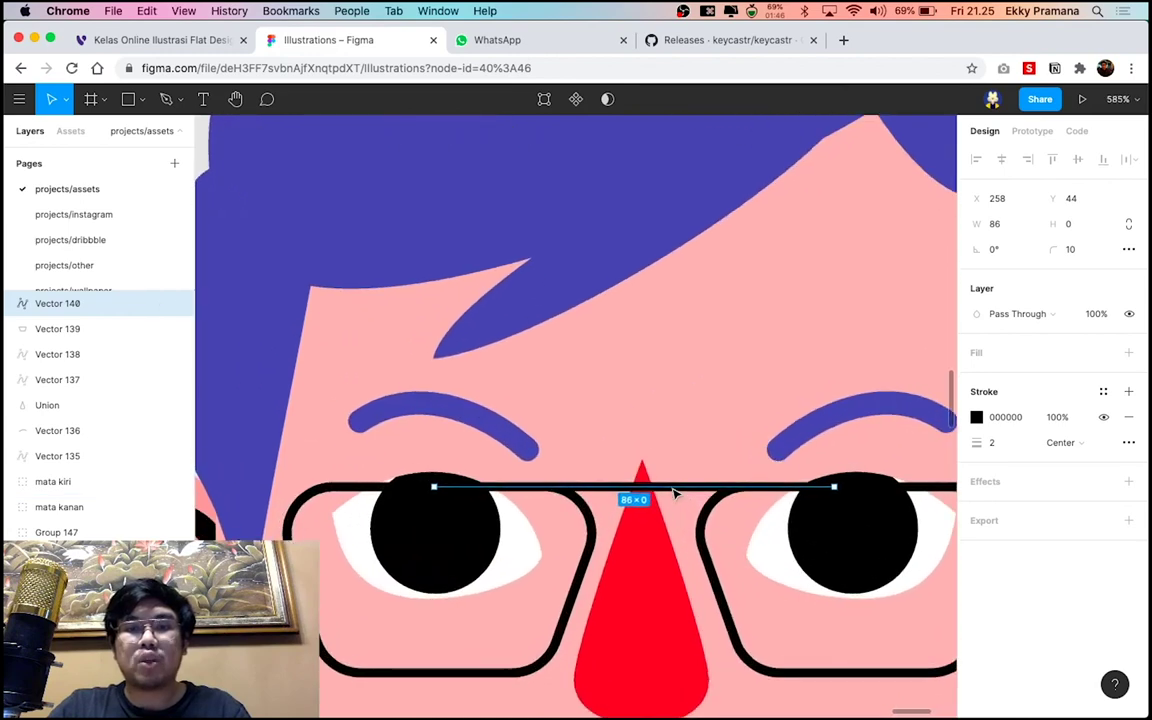
key("alt")
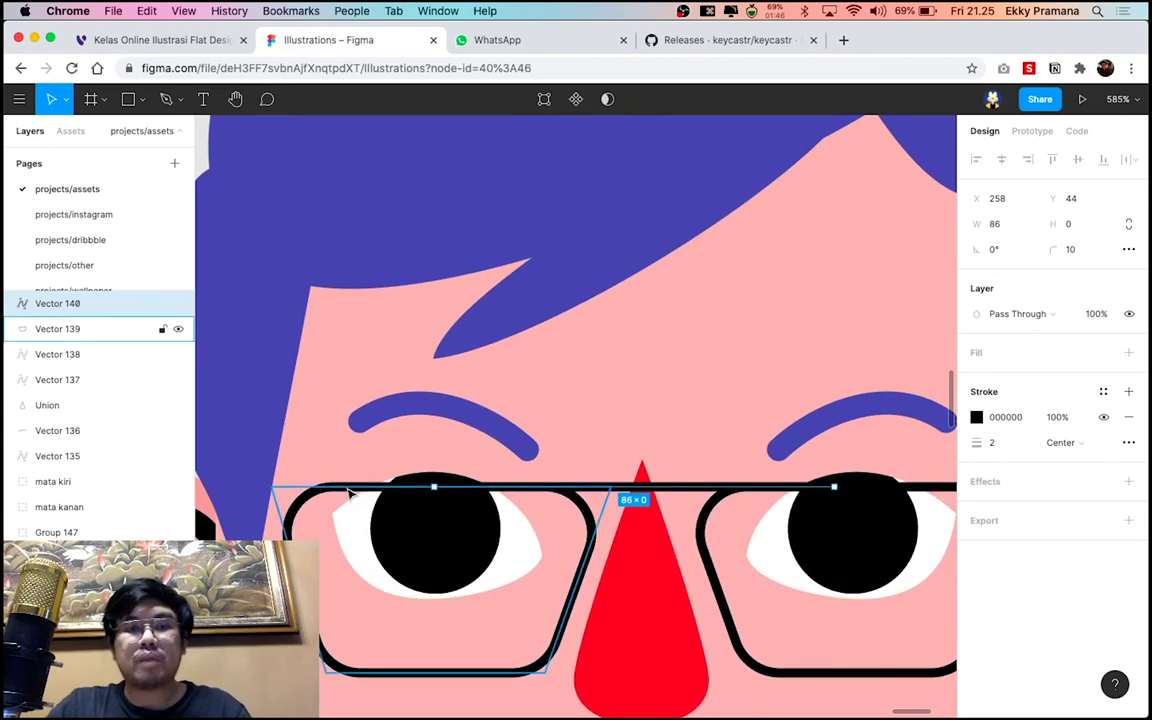
Multi-select the right frame, left frame and bridge line together
scroll(710, 546, "down", 2)
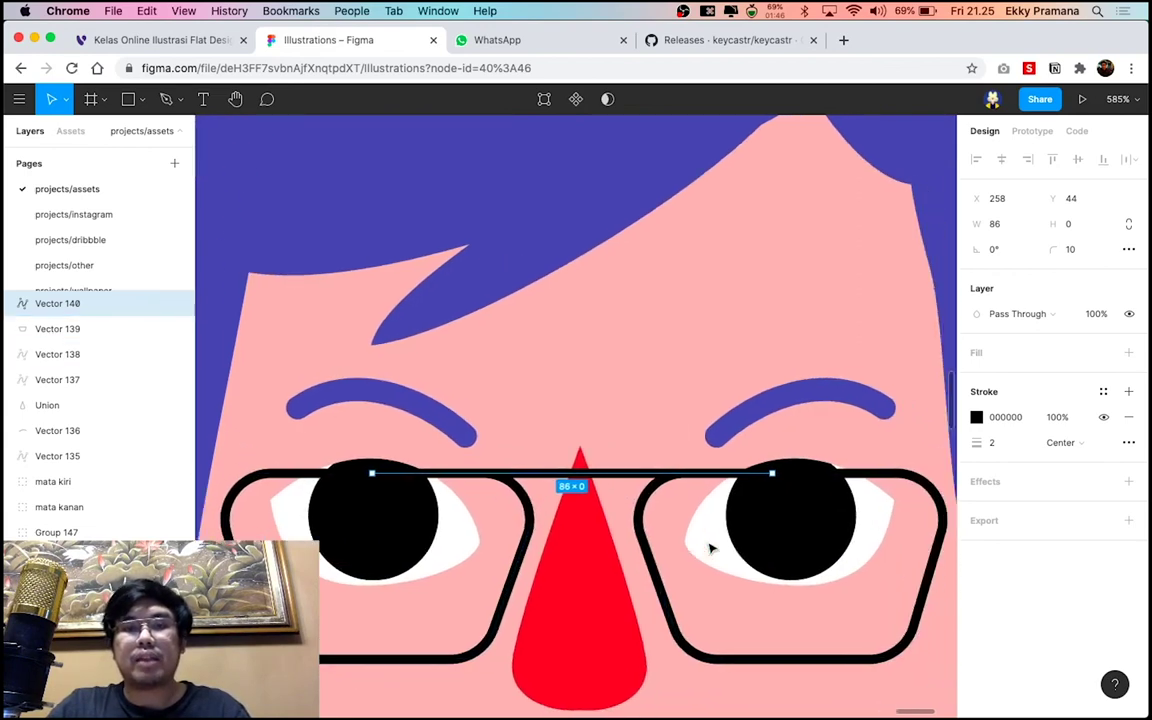
scroll(705, 548, "down", 2)
scroll(703, 548, "down", 3)
left_click(677, 543)
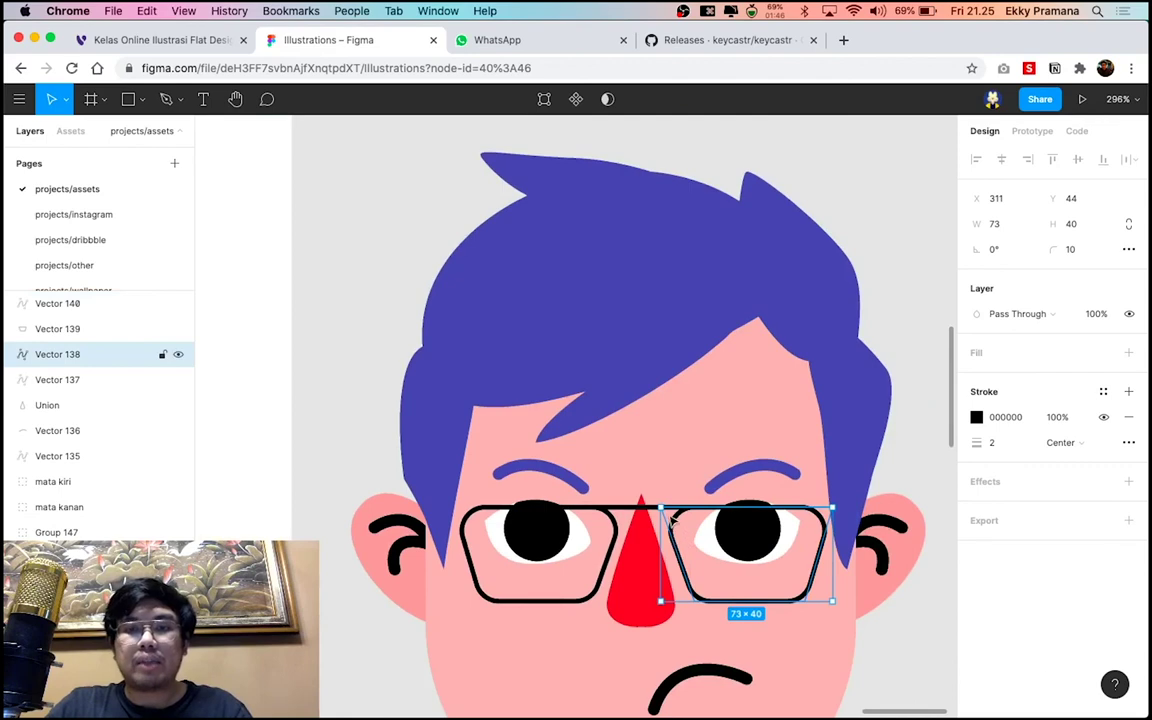
left_click(555, 507, "shift")
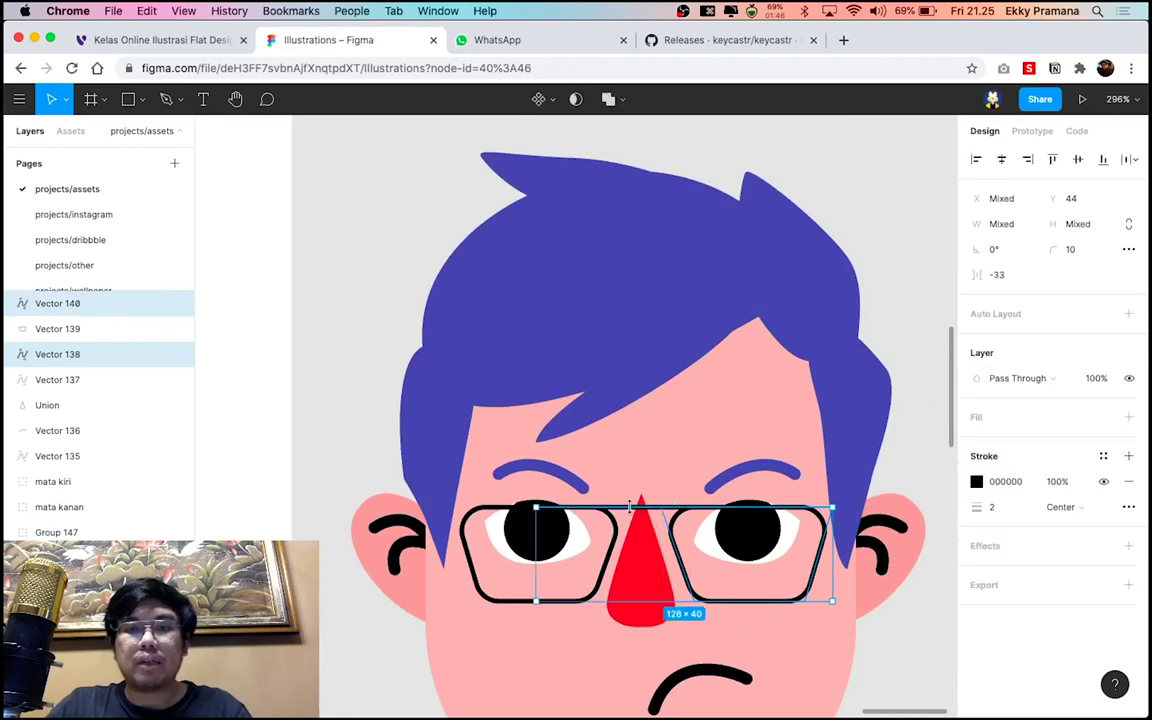
left_click(612, 562, "shift")
Group the frames and bridge into Group 148, then check its centring on the face
key("super+g")
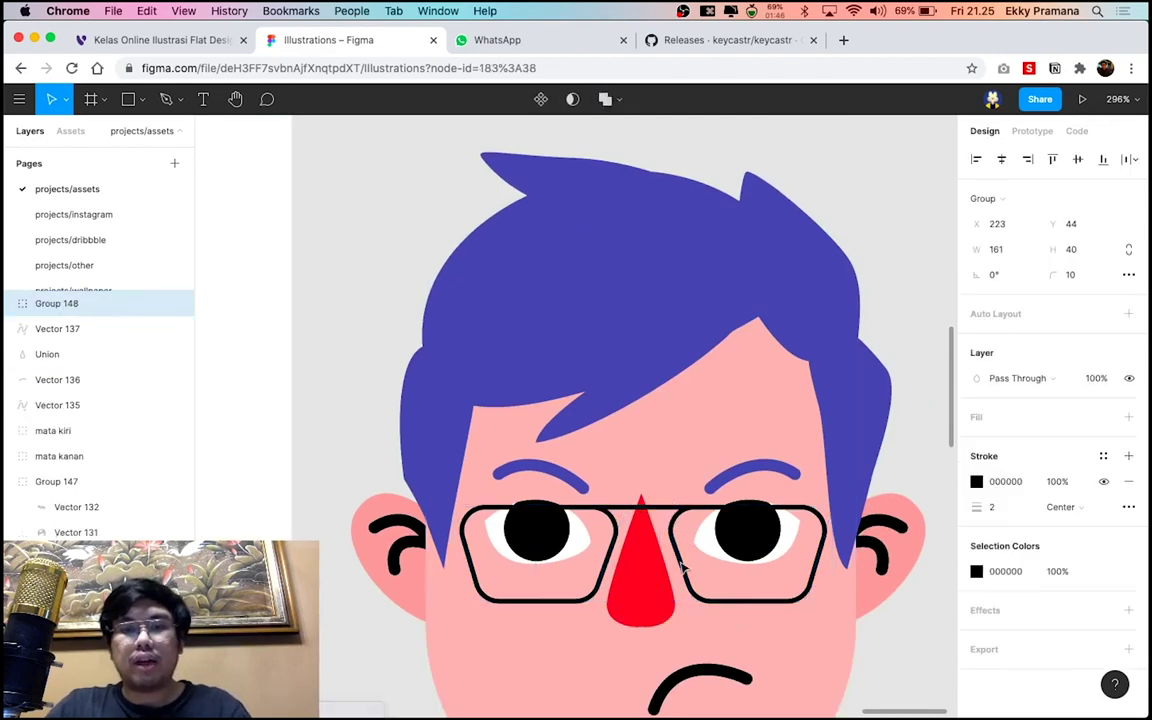
scroll(735, 592, "down", 3)
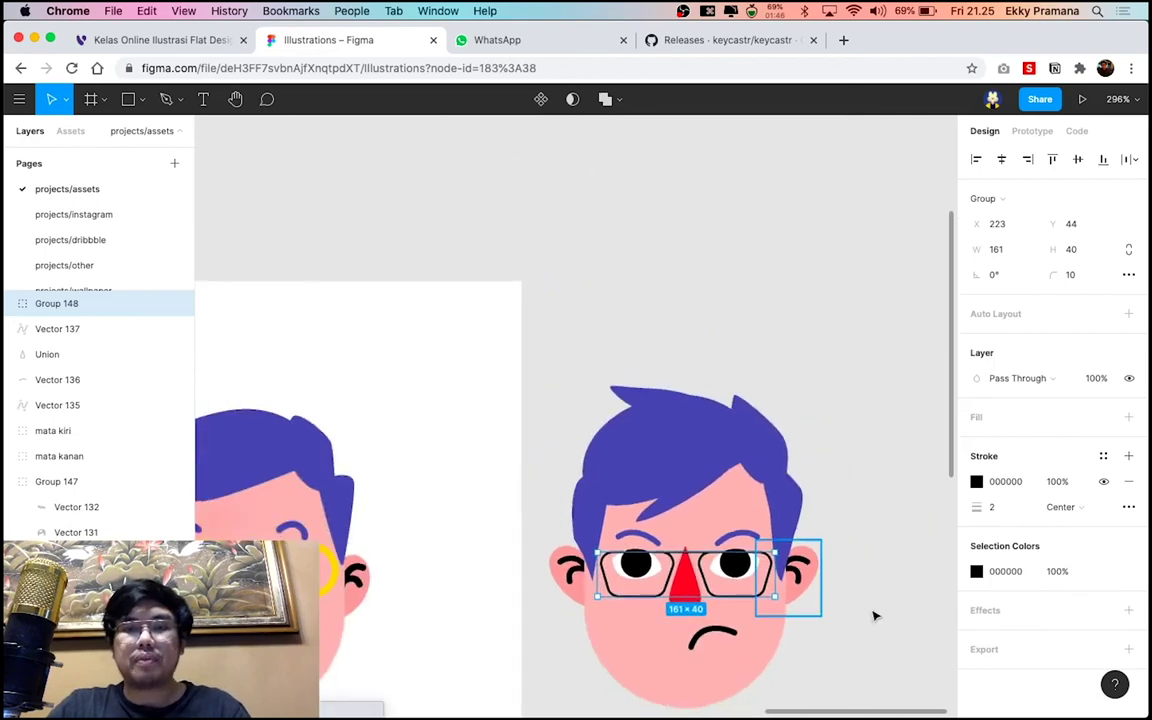
left_click(800, 617)
scroll(779, 617, "up", 5)
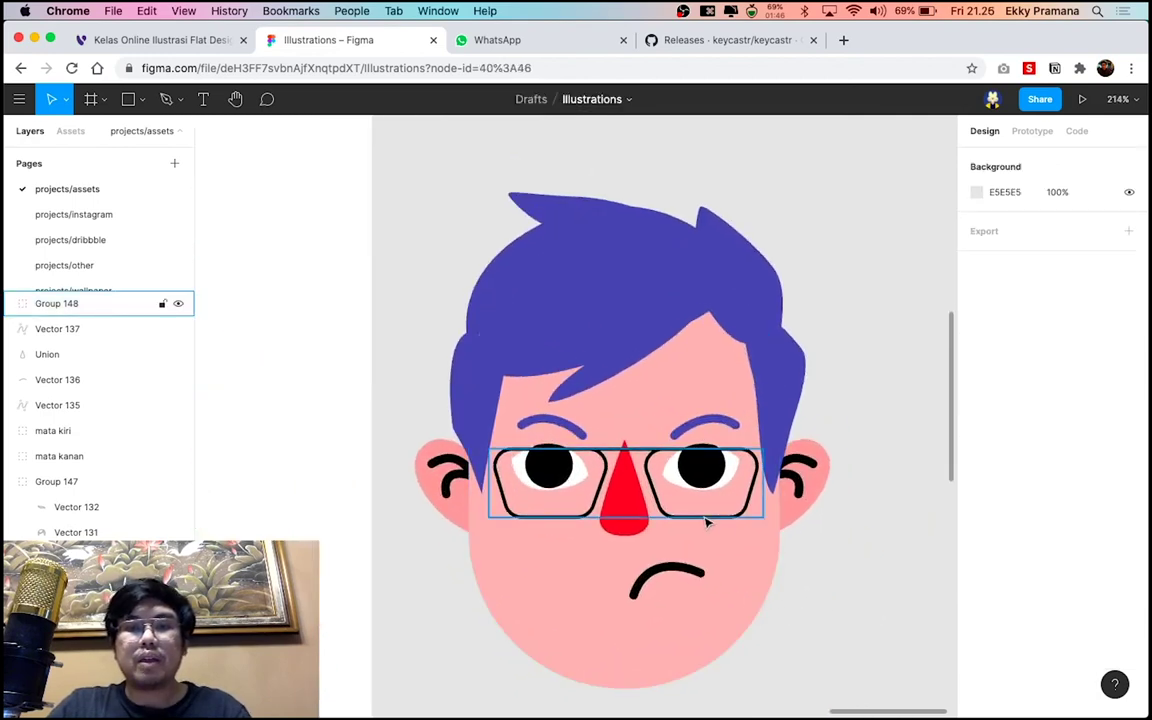
left_click(706, 517)
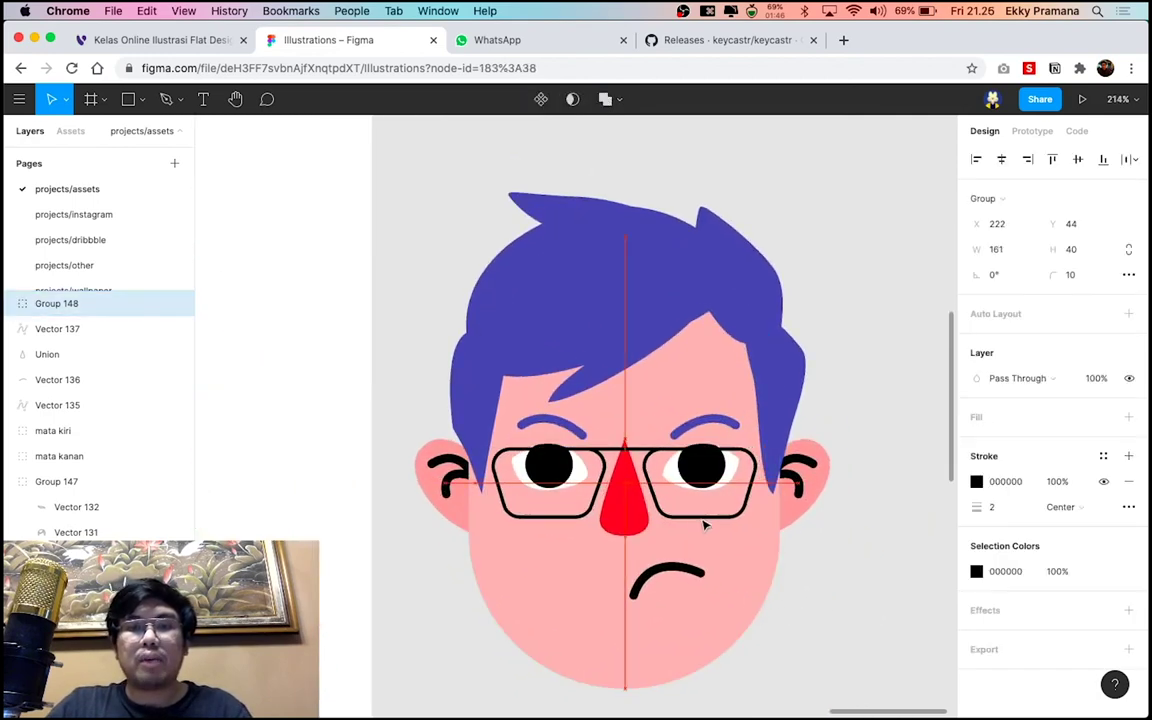
left_click(825, 576)
scroll(825, 576, "down", 5)
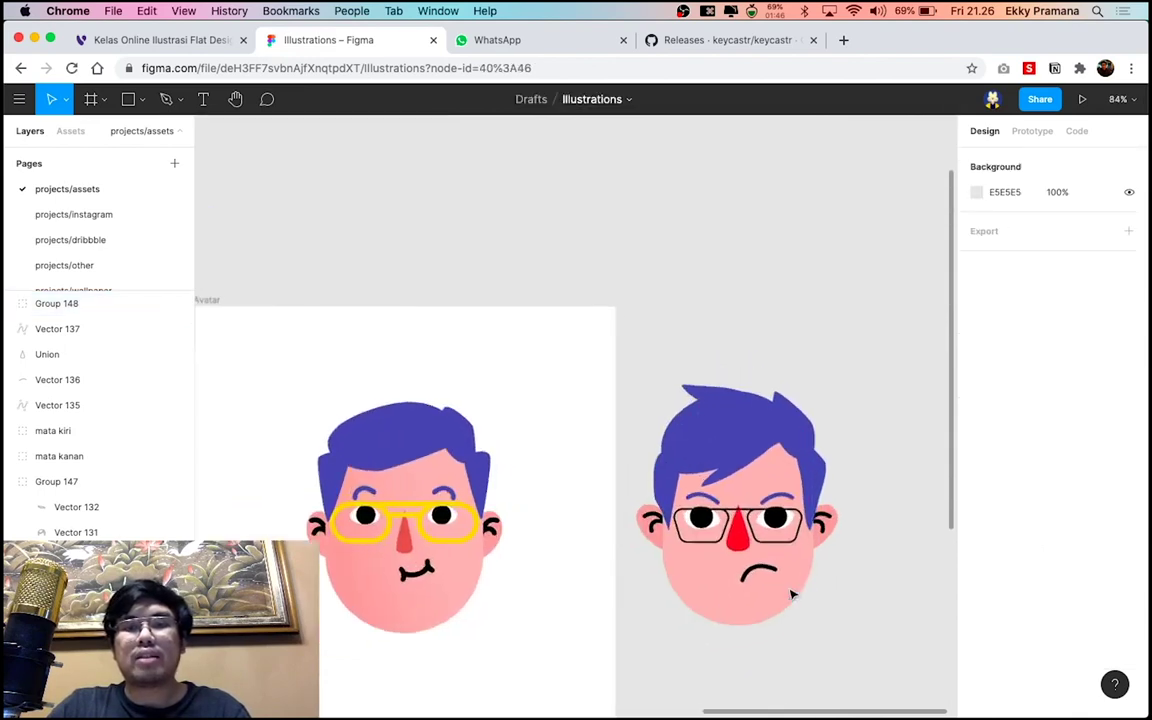
scroll(745, 545, "up", 5)
Slim the red nose to about 20 by 57, centred under the glasses
left_click(700, 505)
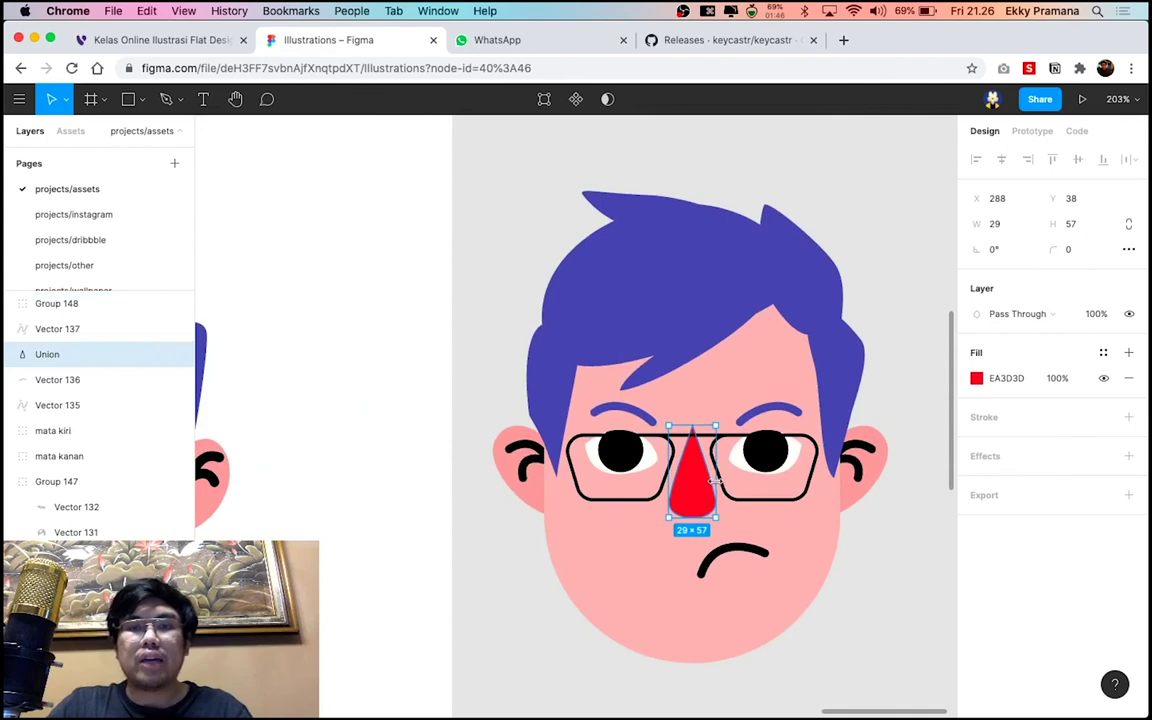
left_click_drag(714, 480, 709, 482)
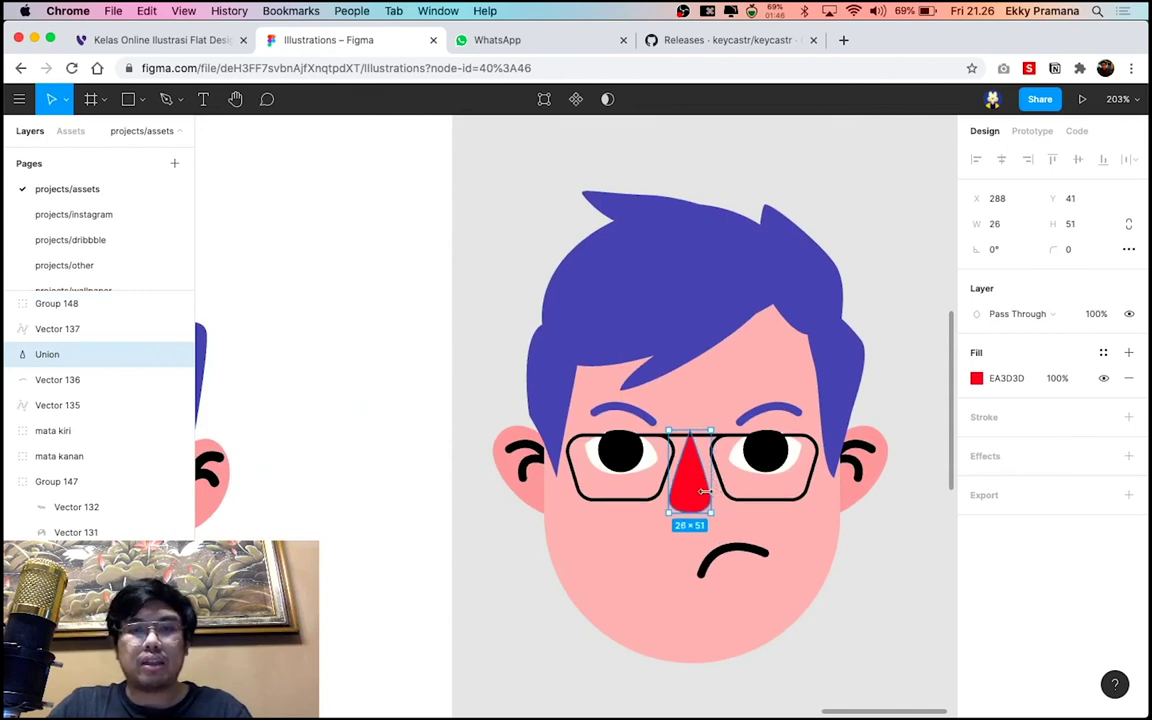
mouse_move(705, 502)
left_mouse_down()
mouse_move(706, 481)
mouse_move(691, 519)
left_mouse_up()
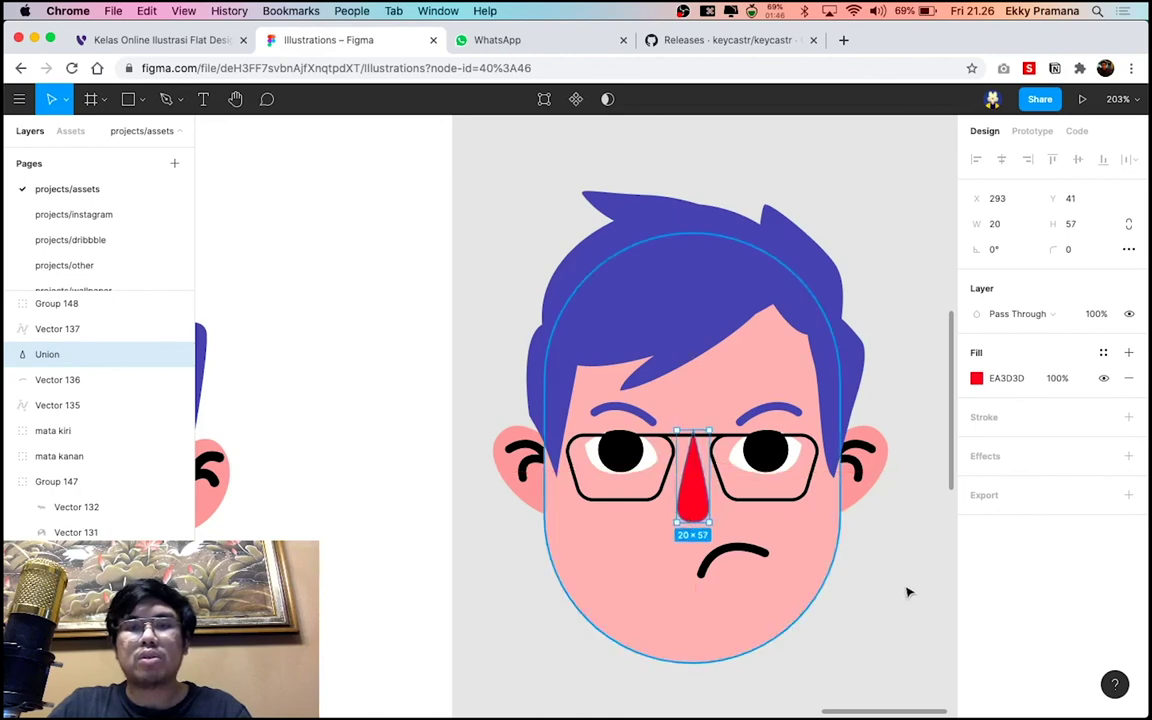
left_click(903, 585)
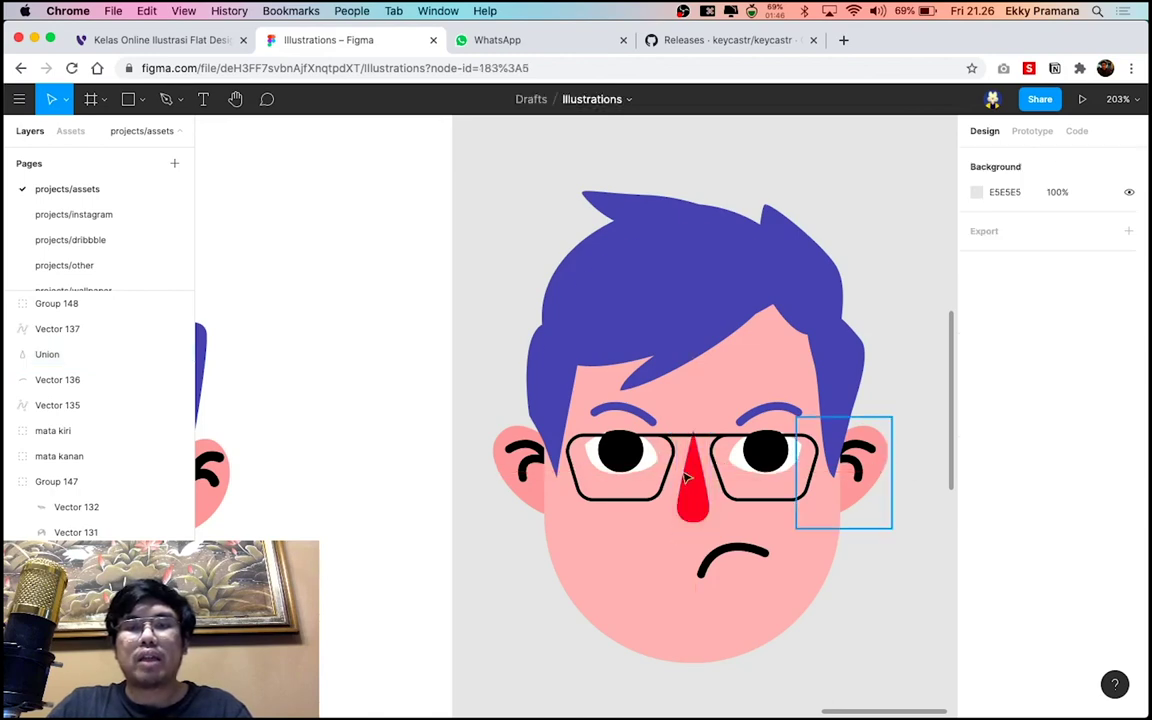
Select both ears together and move them slightly lower on the head
left_click(862, 468)
left_click(518, 468, "shift")
left_click_drag(873, 484, 874, 483)
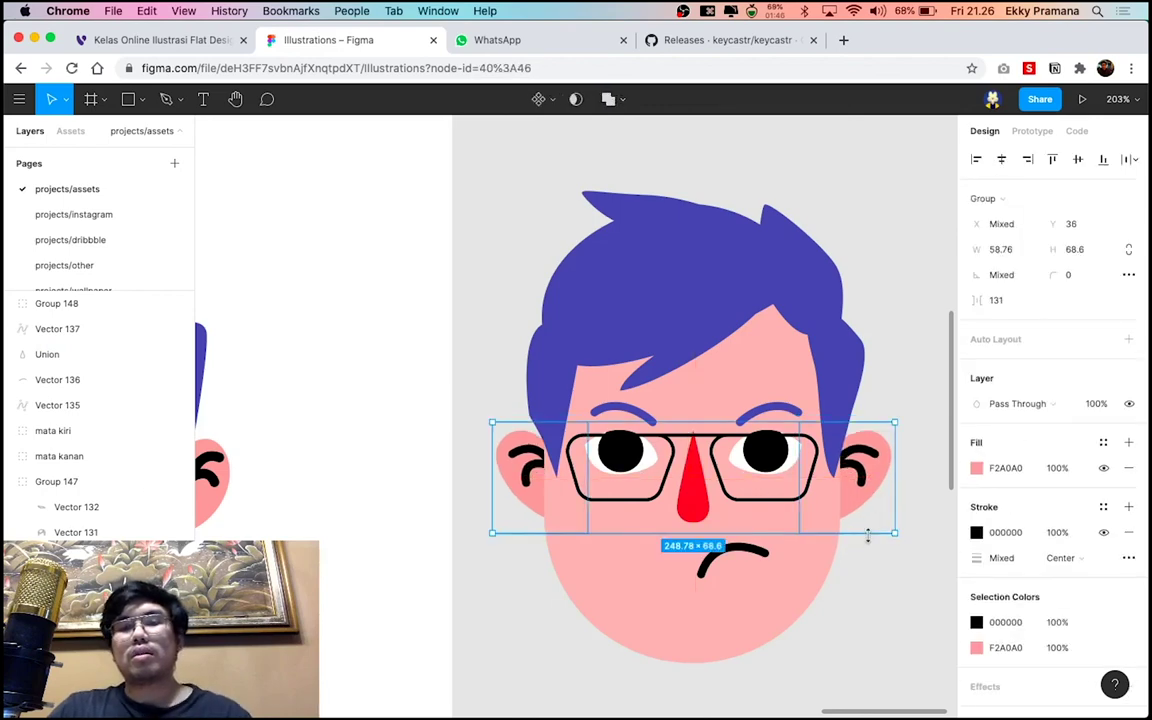
scroll(868, 535, "down", 5)
left_click(871, 552)
scroll(866, 555, "down", 1)
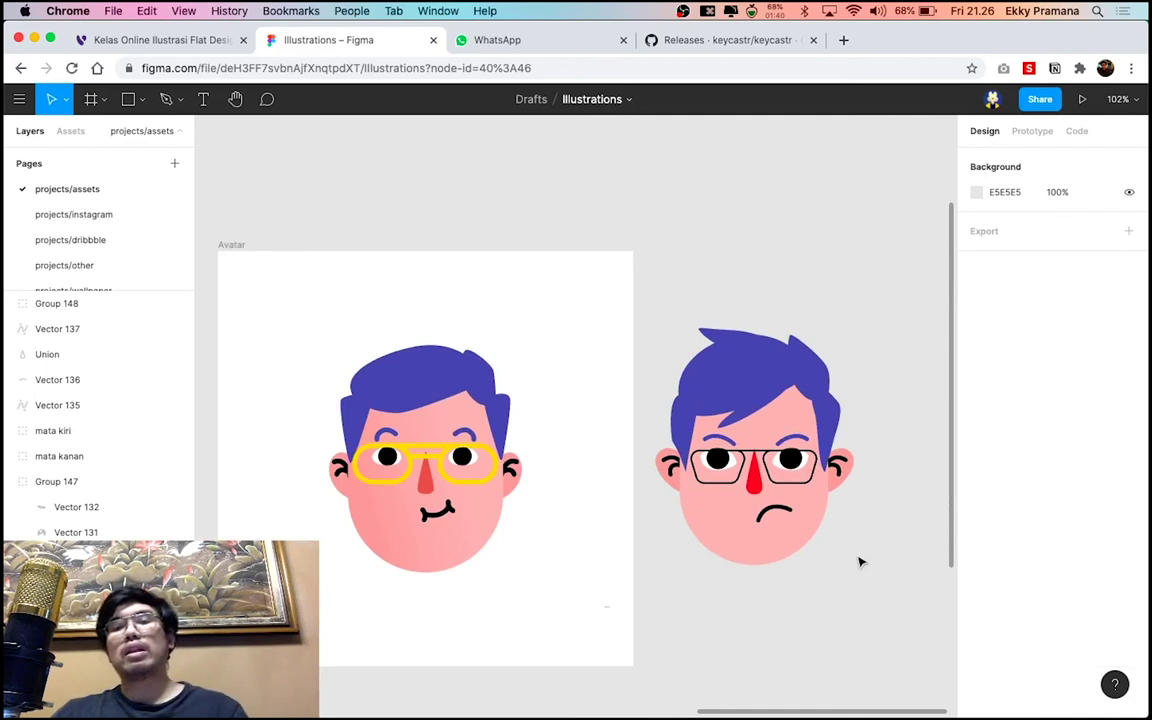
scroll(860, 562, "up", 3)
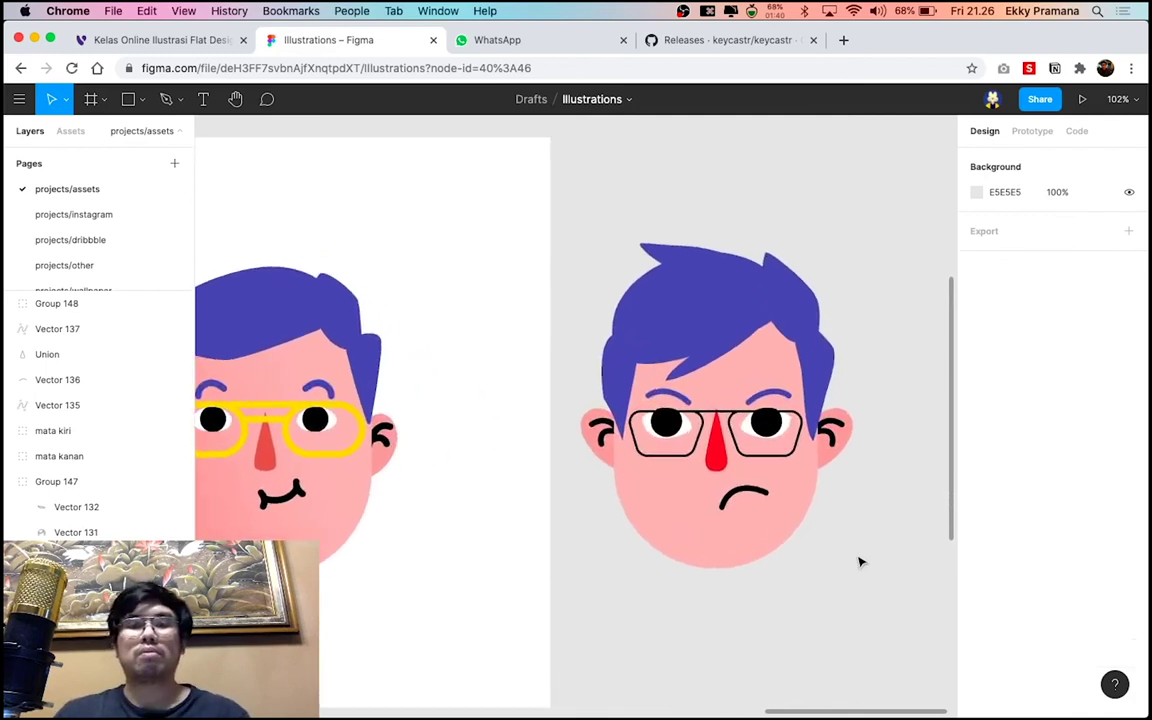
scroll(865, 564, "up", 2)
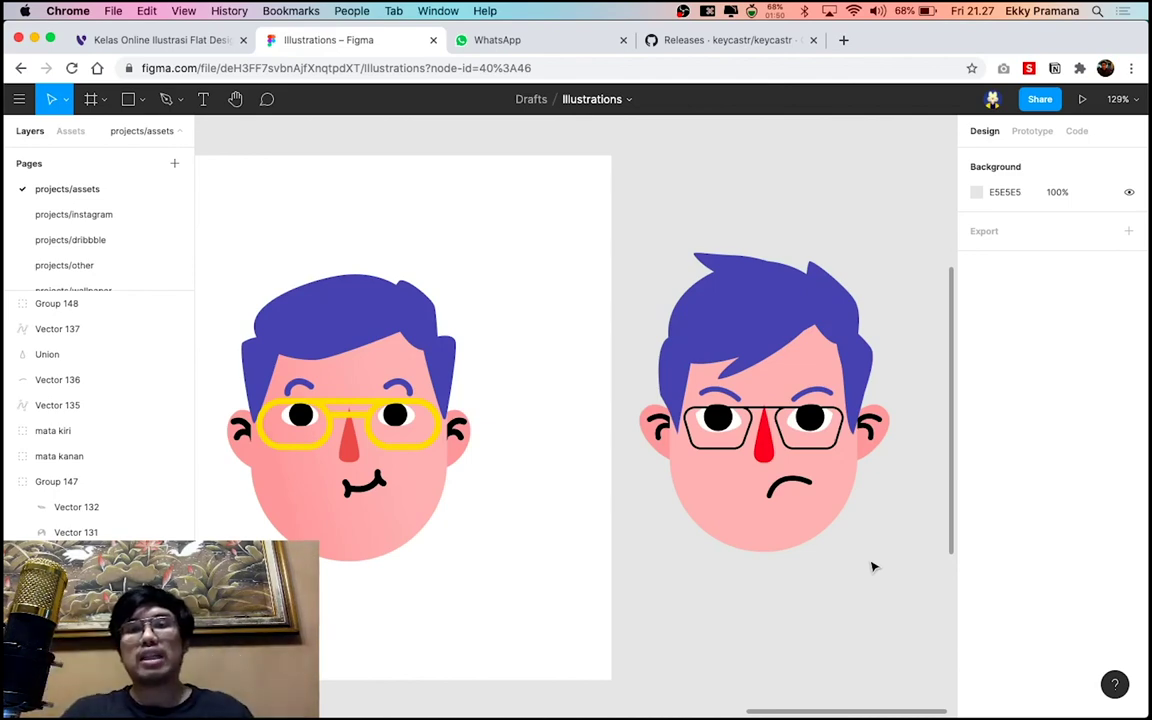
scroll(888, 457, "up", 5)
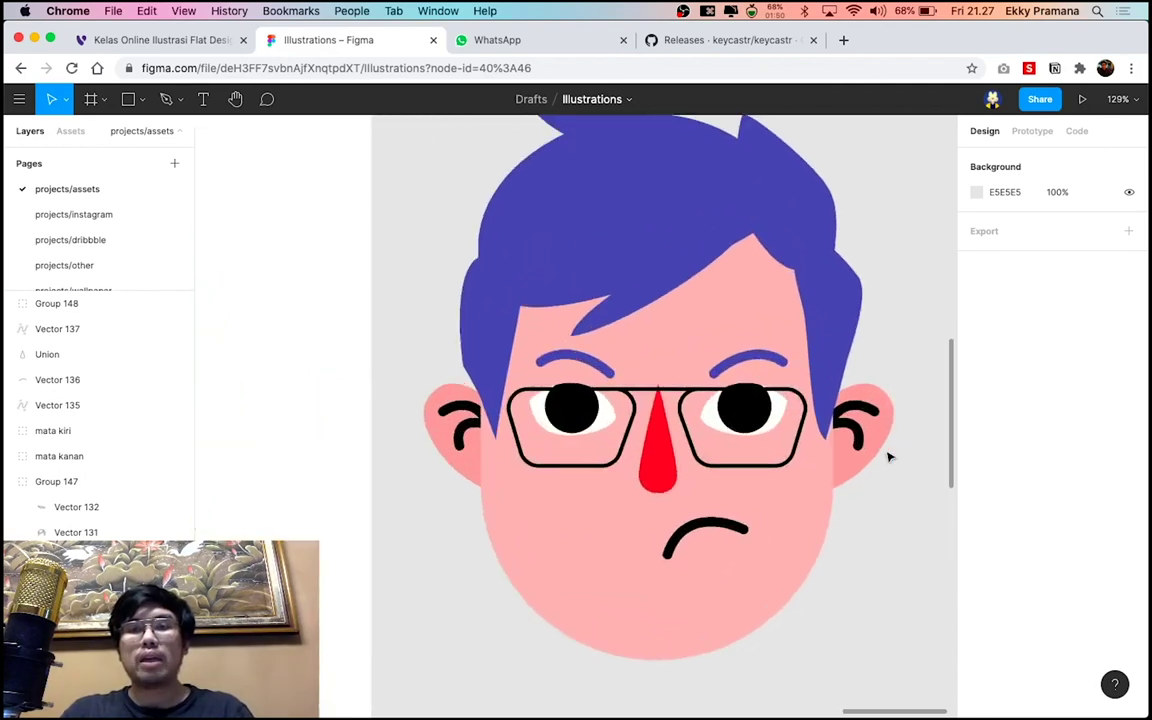
scroll(885, 510, "down", 2)
scroll(883, 560, "down", 3)
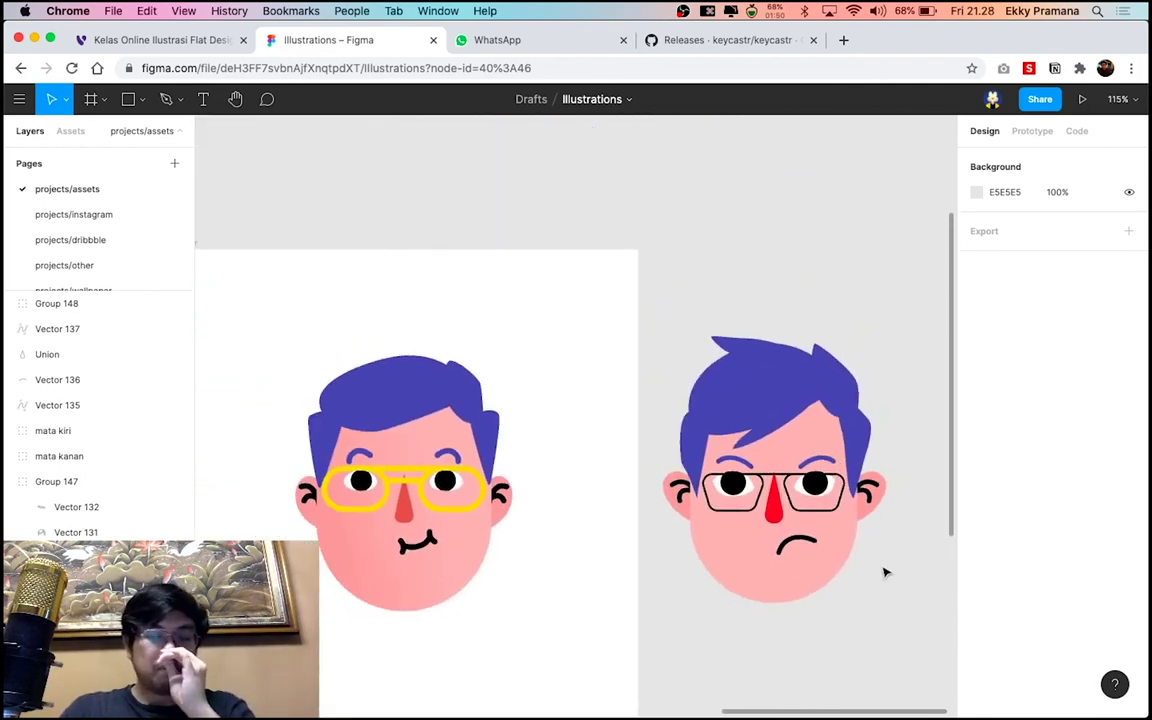
scroll(885, 573, "down", 2)
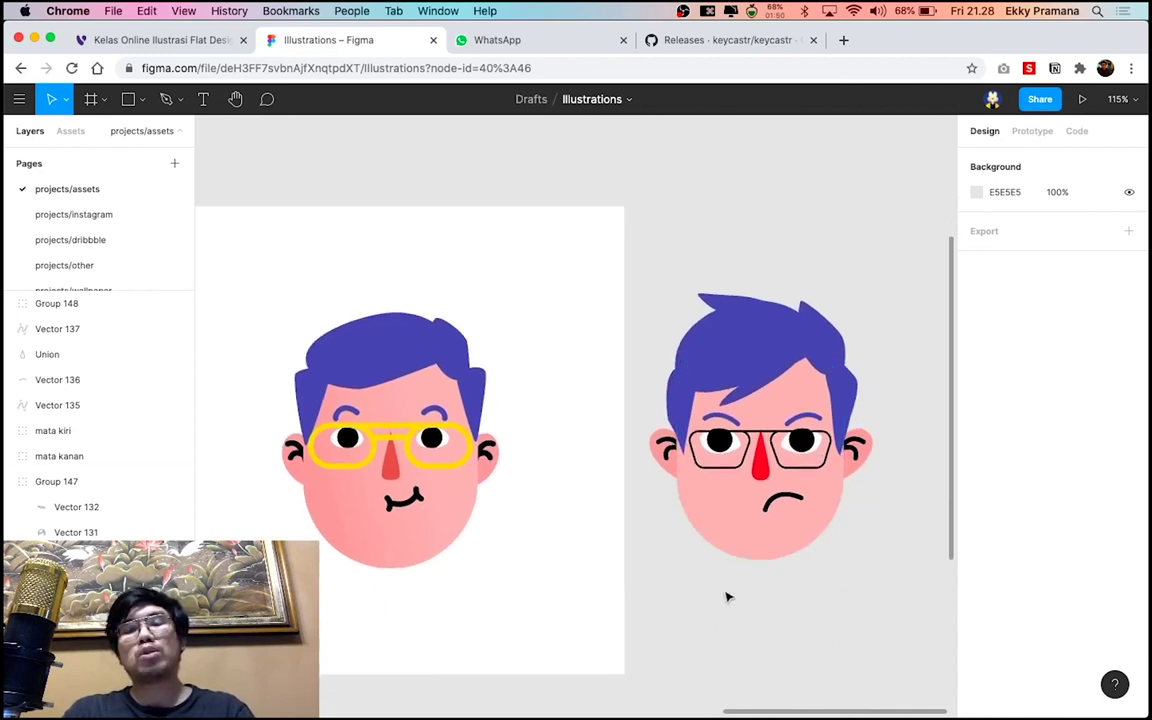
left_click(782, 334)
key("Escape")
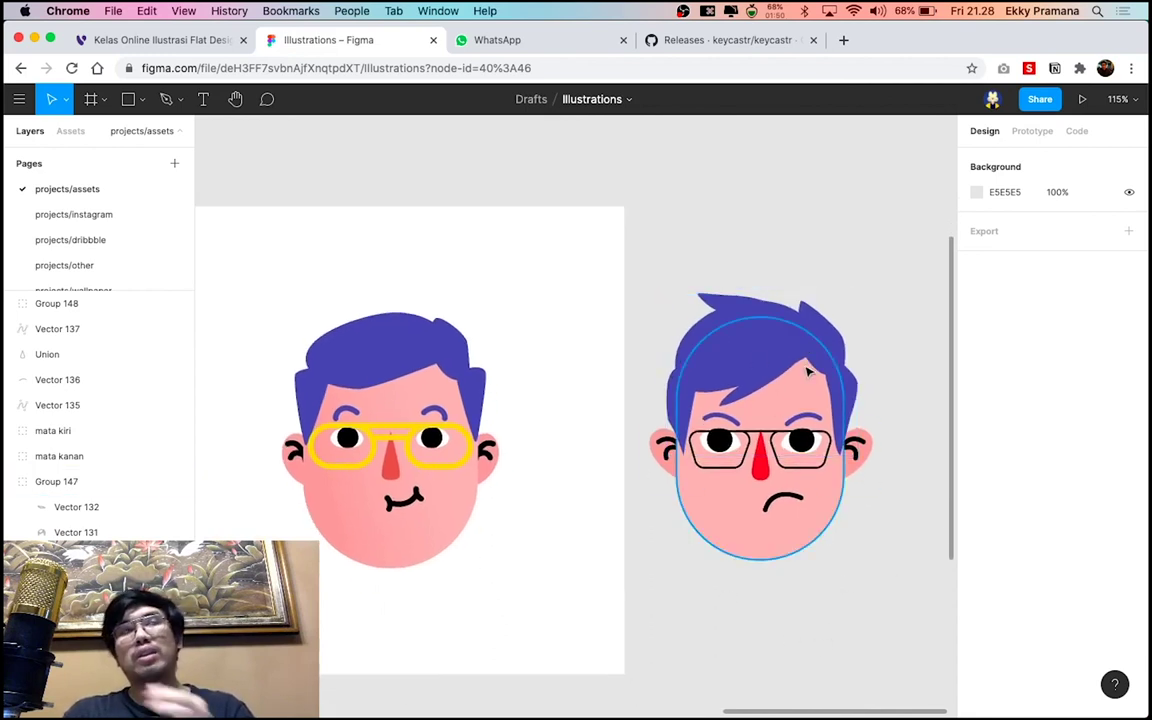
left_click(808, 372)
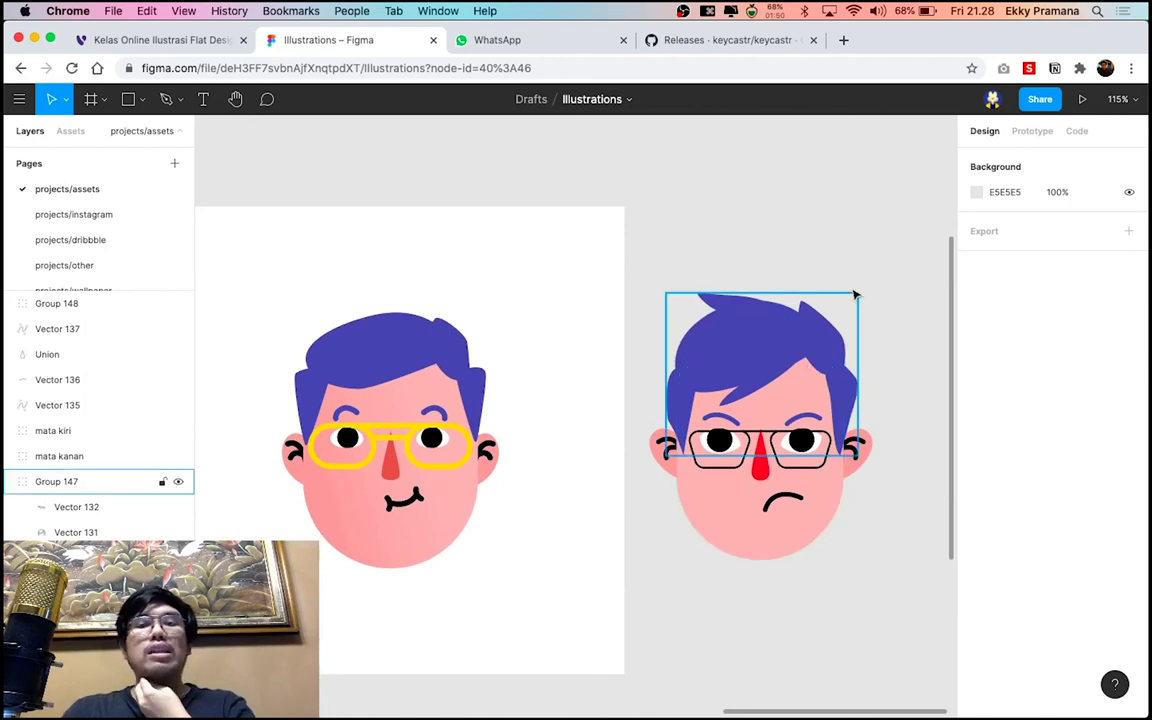
key("Escape")
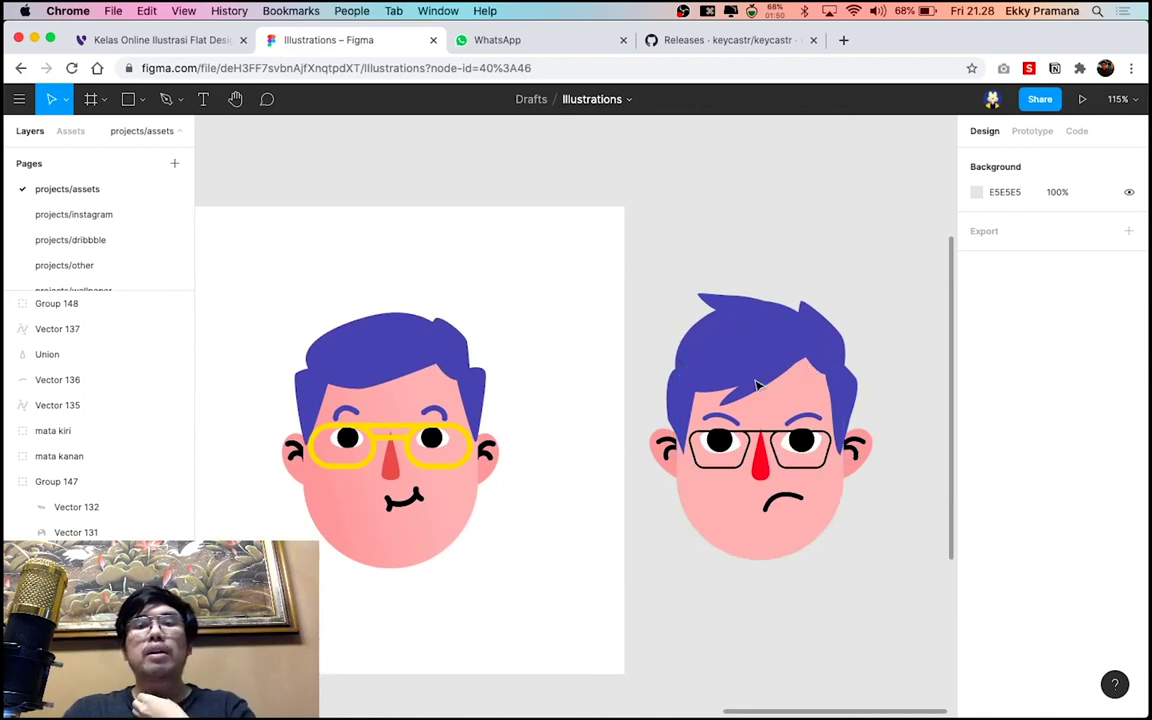
left_click(760, 364)
double_click(760, 366)
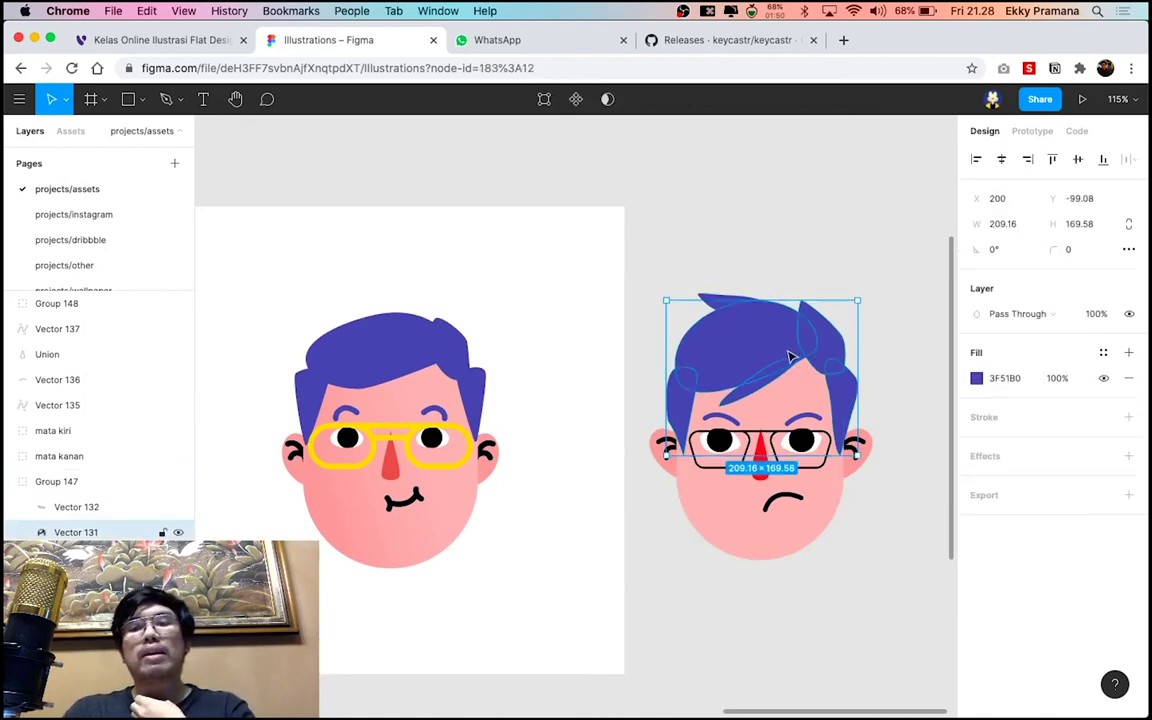
left_click(778, 260)
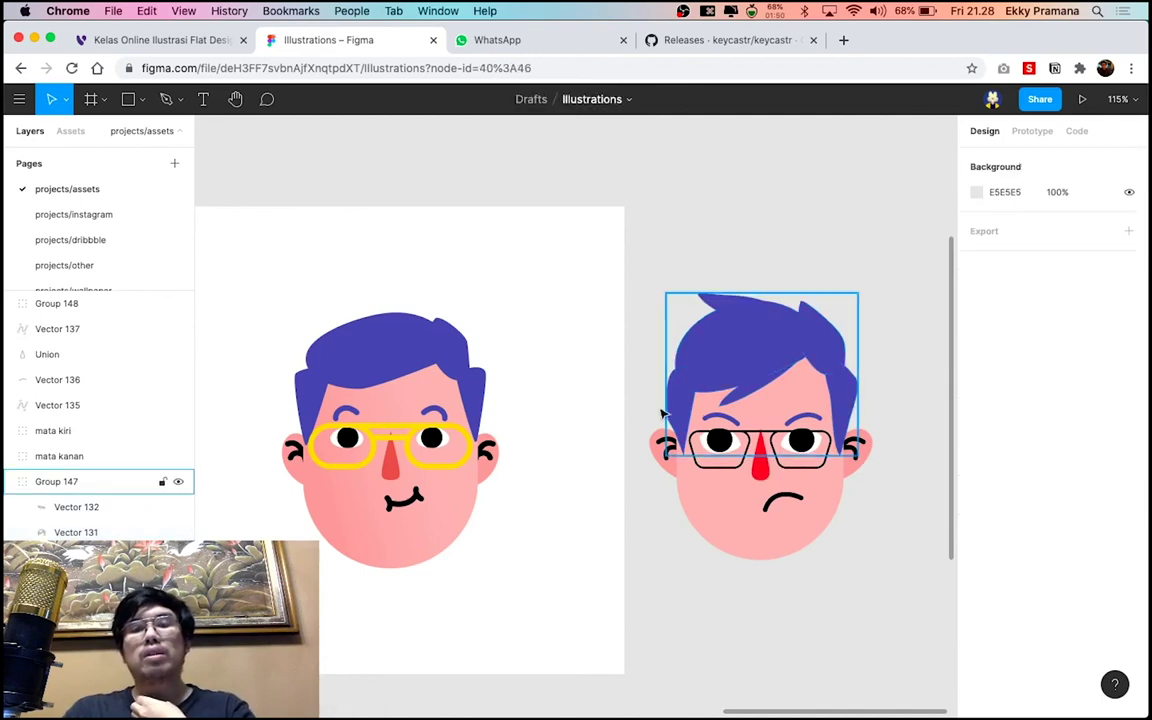